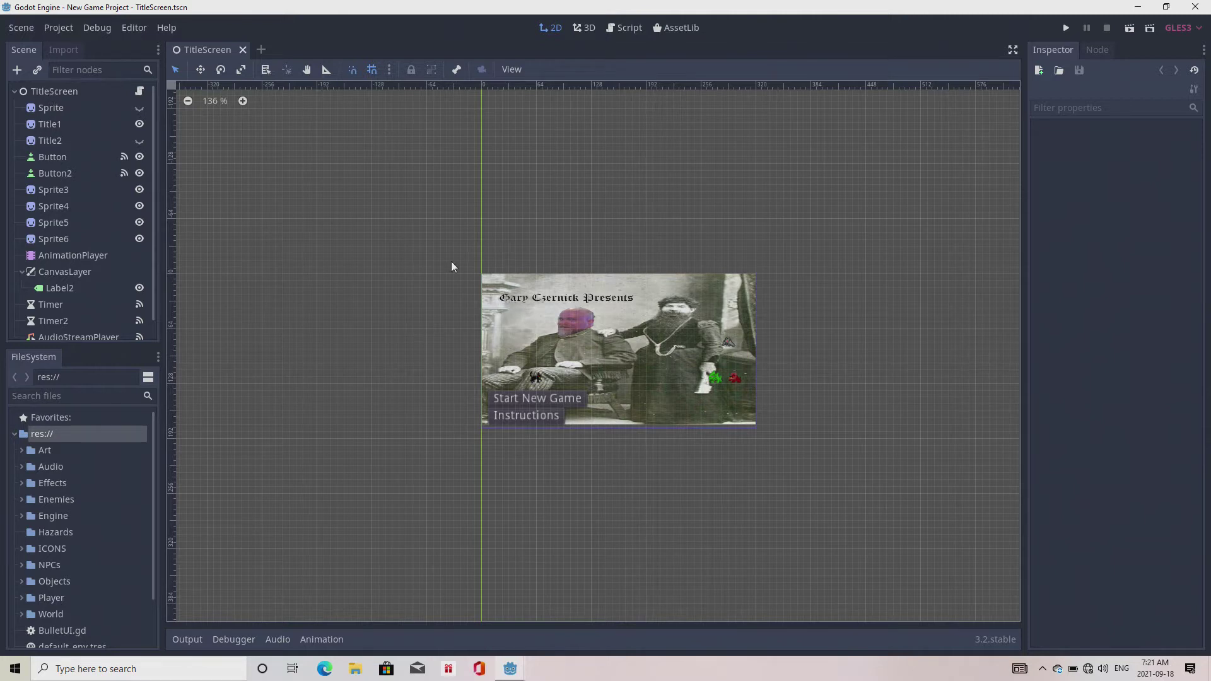
Step: Open the script attached to the TitleScreen root node and review its onready variables and the set_highscore, _on_Button_pressed and _ready functions
{"action": "left_click", "coordinate": [57, 93]}
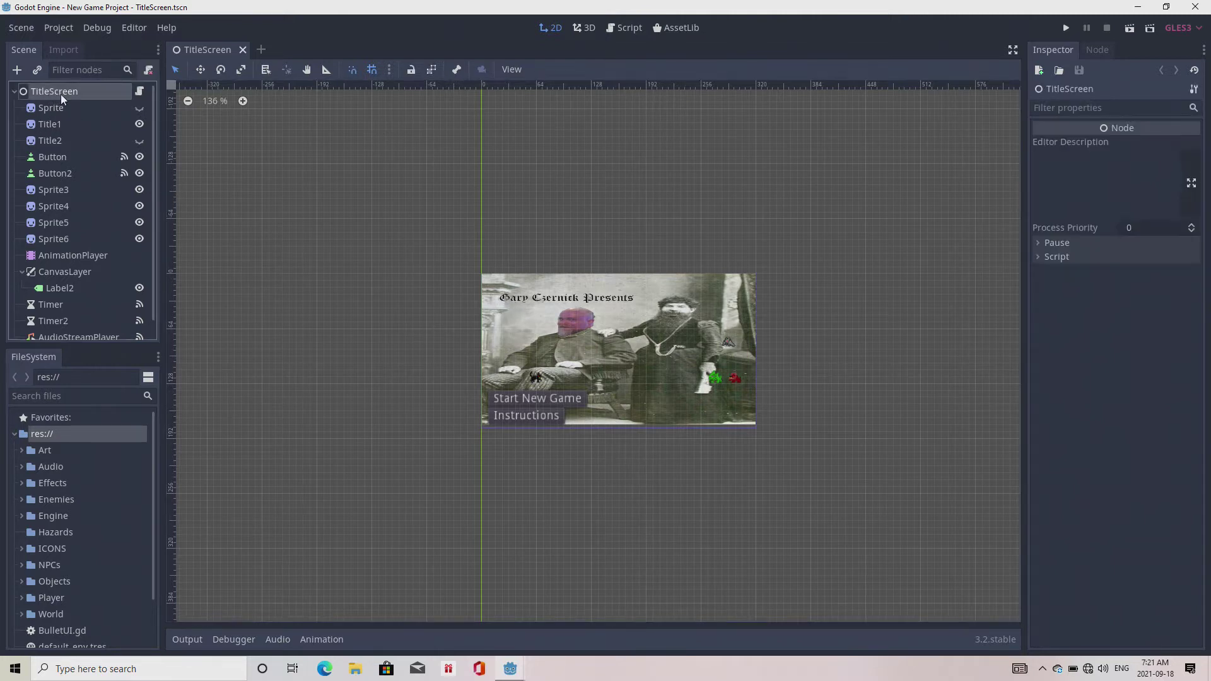
{"action": "left_click", "coordinate": [53, 108]}
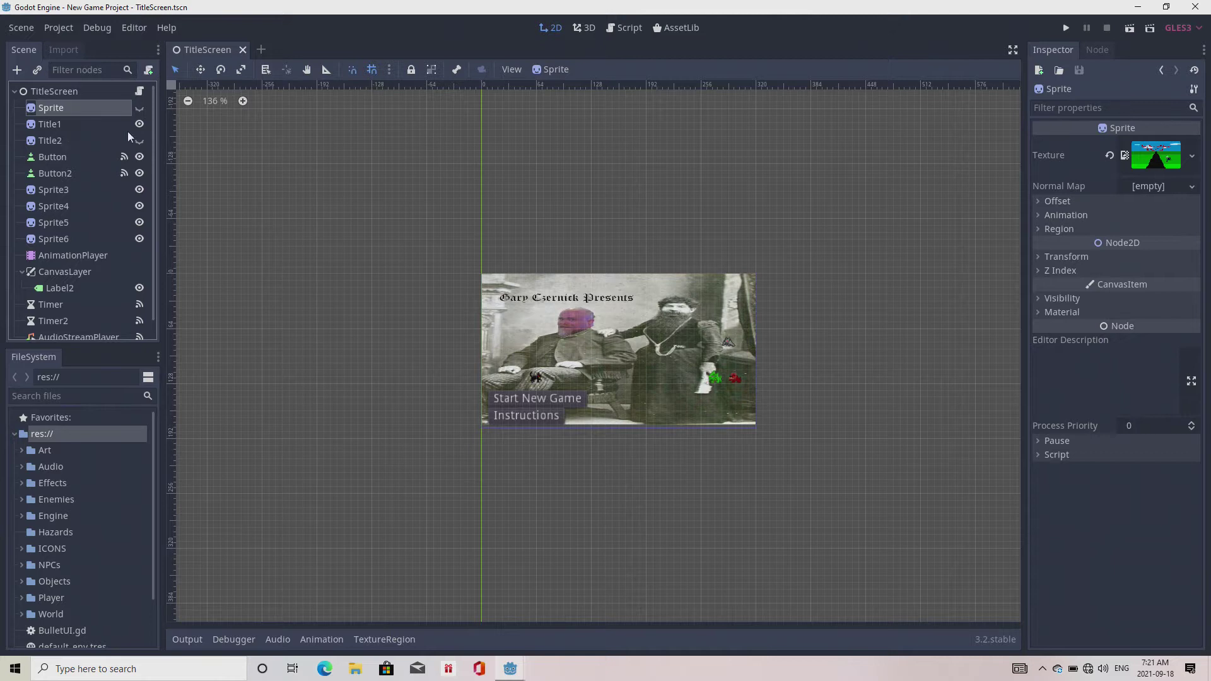
{"action": "left_click", "coordinate": [139, 92]}
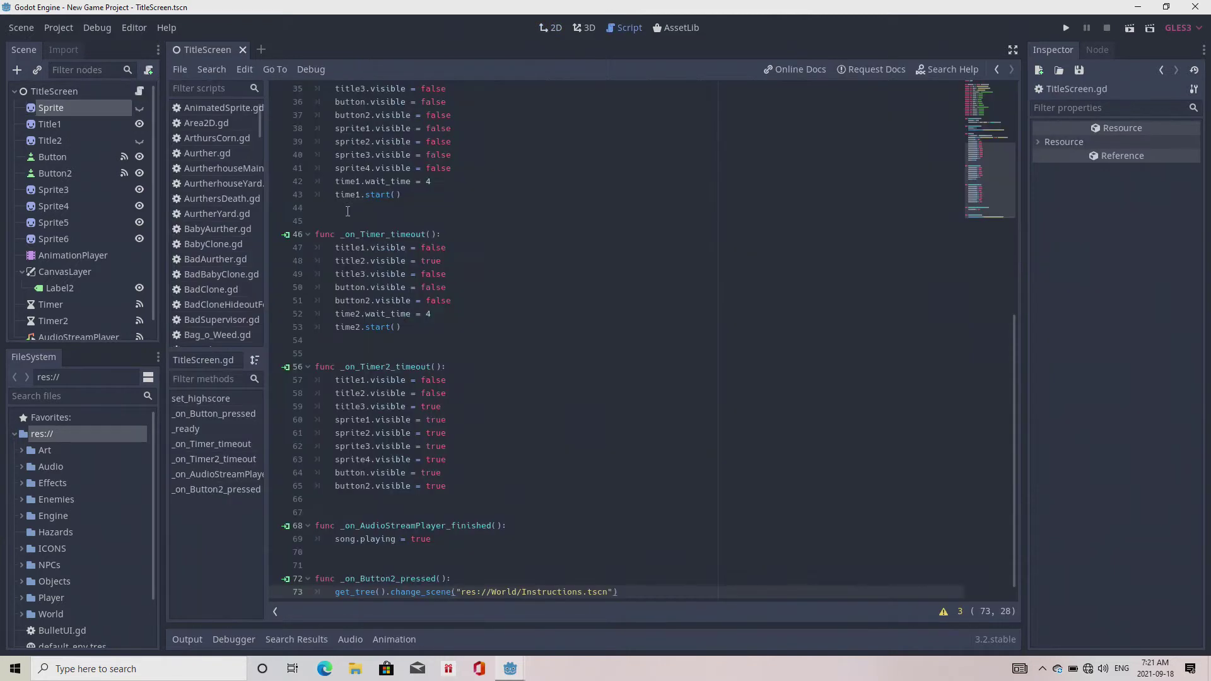
{"action": "scroll", "coordinate": [569, 233], "scroll_direction": "up", "scroll_amount": 10}
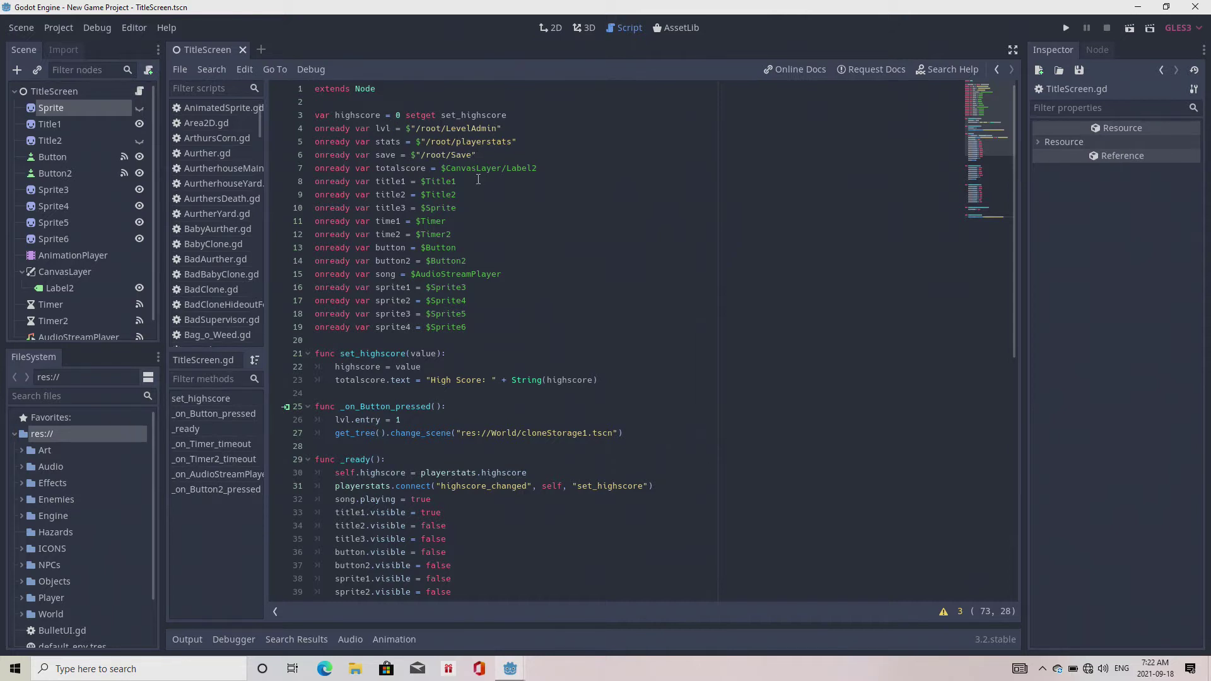
{"action": "scroll", "coordinate": [494, 199], "scroll_direction": "down", "scroll_amount": 1}
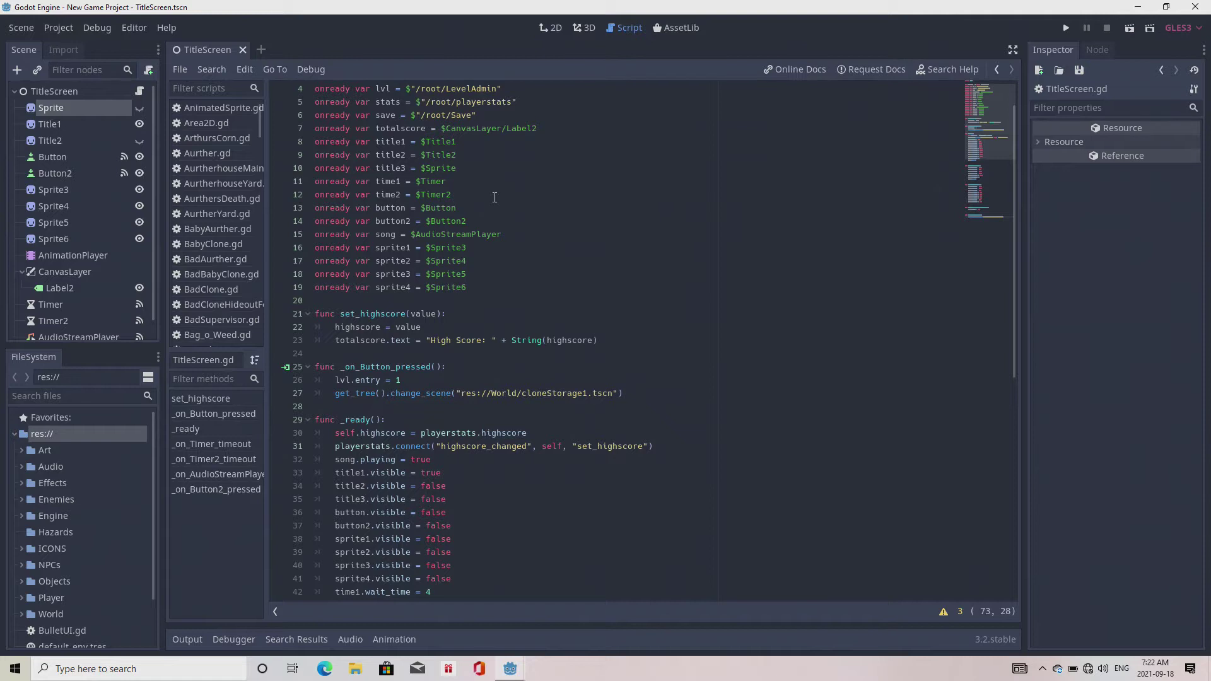
{"action": "scroll", "coordinate": [494, 197], "scroll_direction": "down", "scroll_amount": 3}
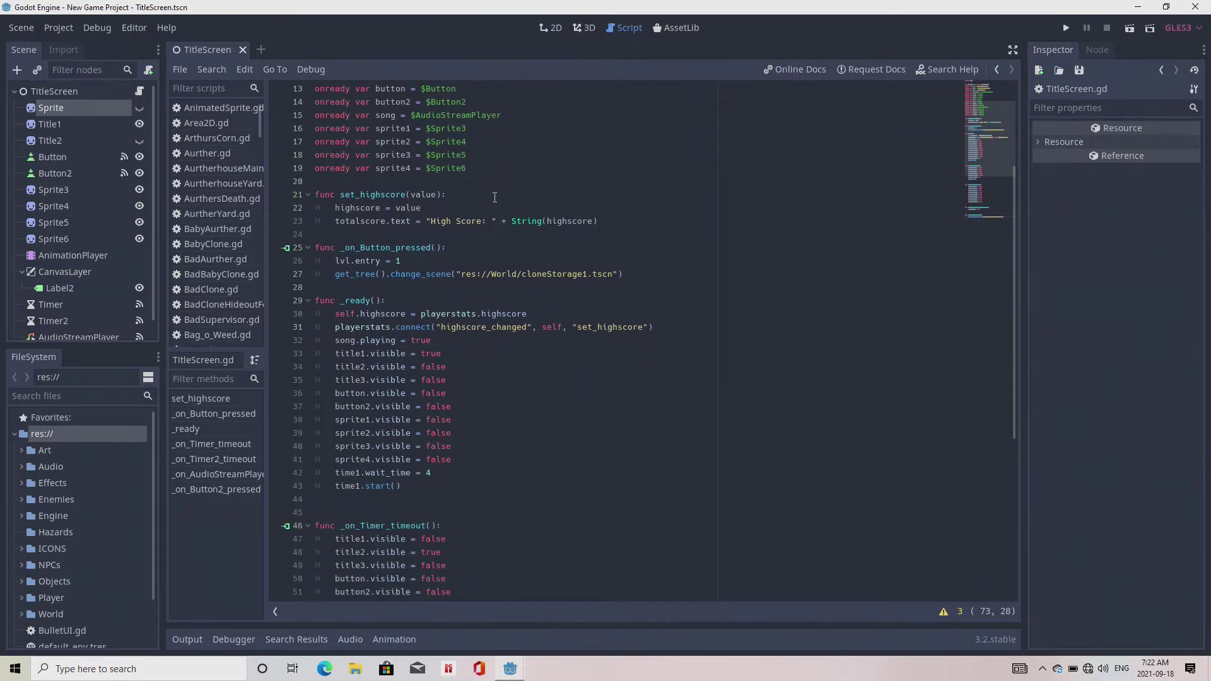
{"action": "scroll", "coordinate": [494, 197], "scroll_direction": "up", "scroll_amount": 3}
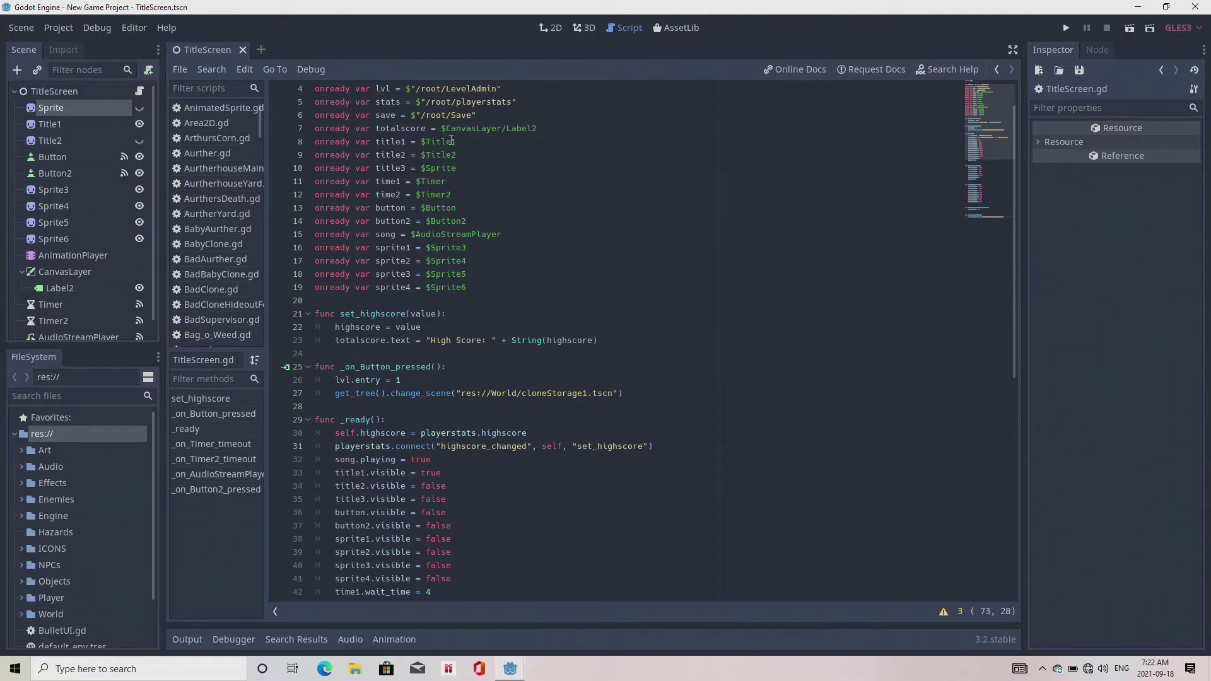
Step: Preview the Sprite and Title2 images by toggling their visibility with Title1 hidden, and restore Title1 as the only visible title image
{"action": "left_click", "coordinate": [59, 109]}
{"action": "left_click", "coordinate": [55, 146]}
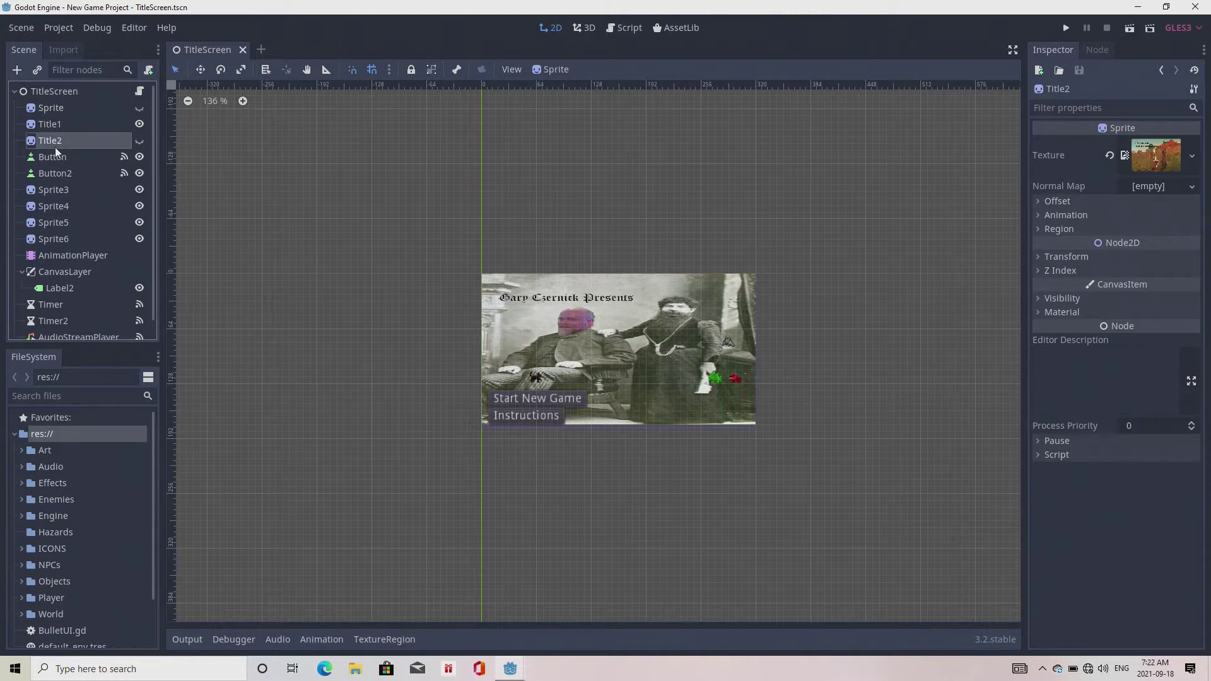
{"action": "left_click", "coordinate": [140, 126]}
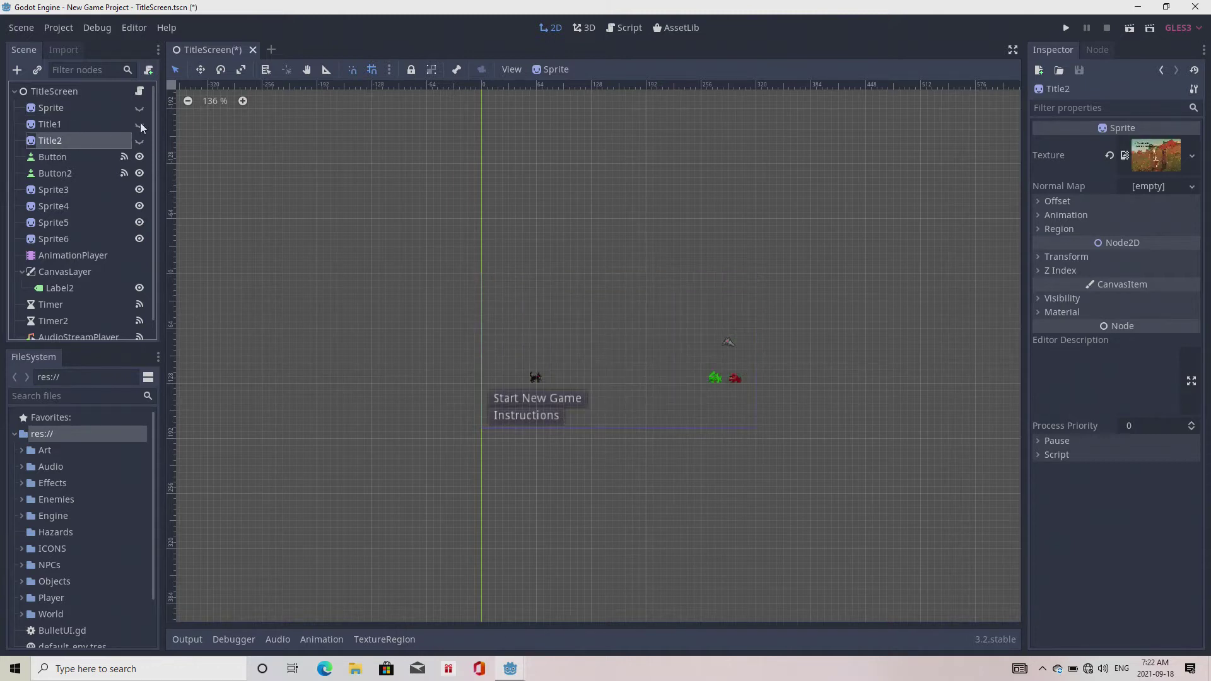
{"action": "left_click", "coordinate": [140, 108]}
{"action": "left_click", "coordinate": [140, 109]}
{"action": "left_click", "coordinate": [139, 141]}
{"action": "left_click", "coordinate": [138, 142]}
{"action": "left_click", "coordinate": [139, 125]}
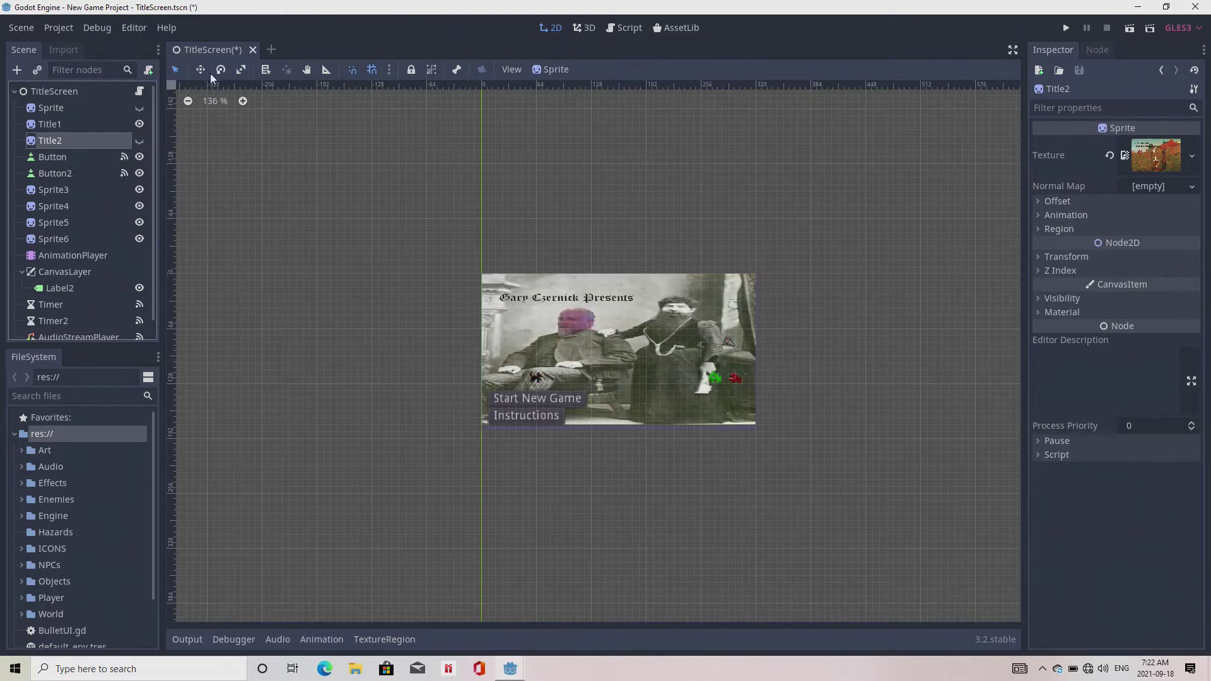
Step: Examine the TitleScreen script's _ready, timer timeout, audio and button functions to see how the title images are sequenced
{"action": "left_click", "coordinate": [139, 91]}
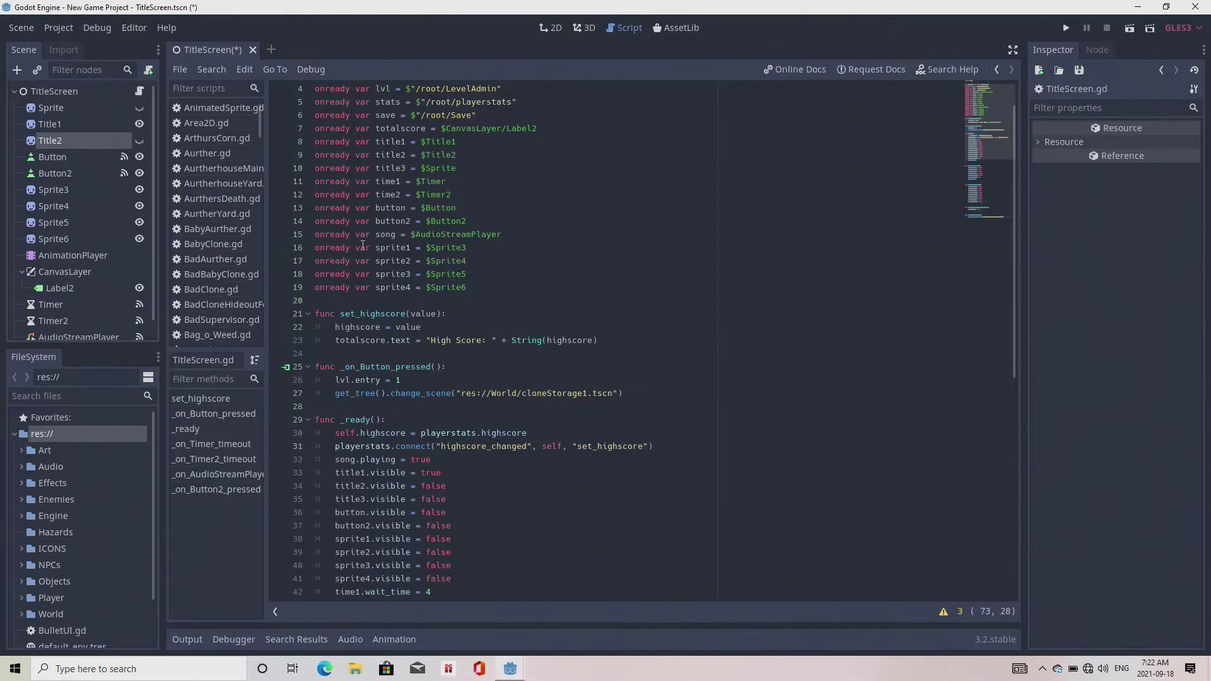
{"action": "scroll", "coordinate": [363, 245], "scroll_direction": "down", "scroll_amount": 3}
{"action": "scroll", "coordinate": [363, 245], "scroll_direction": "down", "scroll_amount": 1}
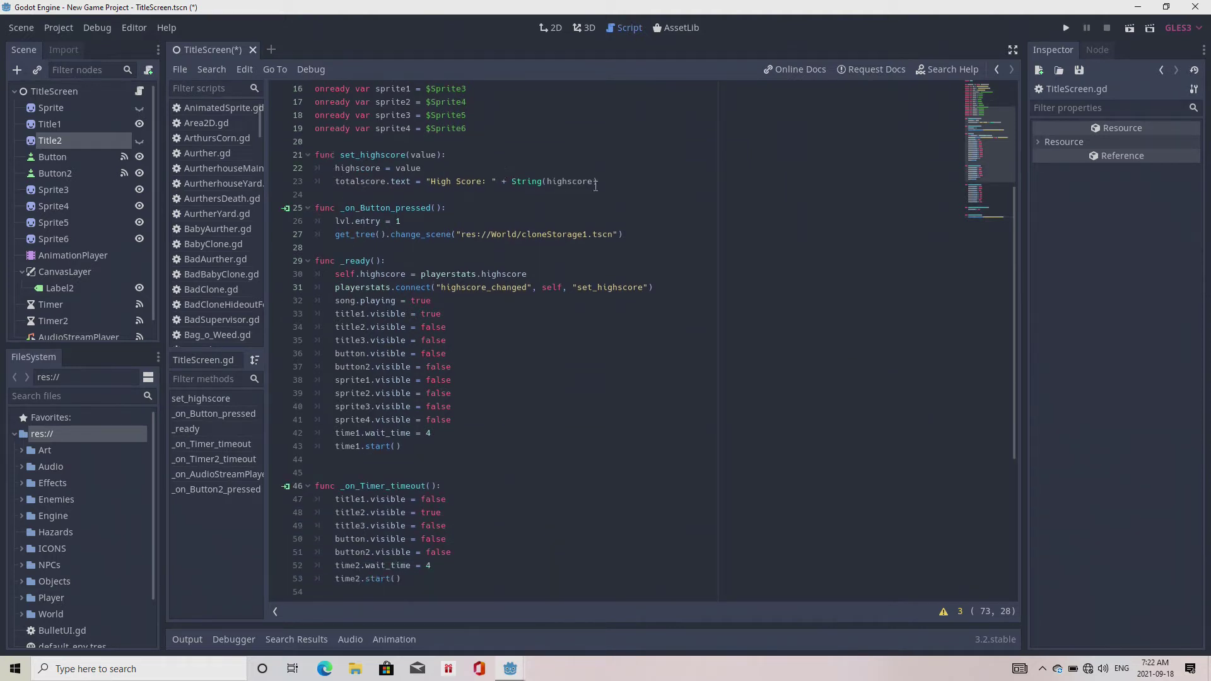
{"action": "scroll", "coordinate": [361, 175], "scroll_direction": "down", "scroll_amount": 2}
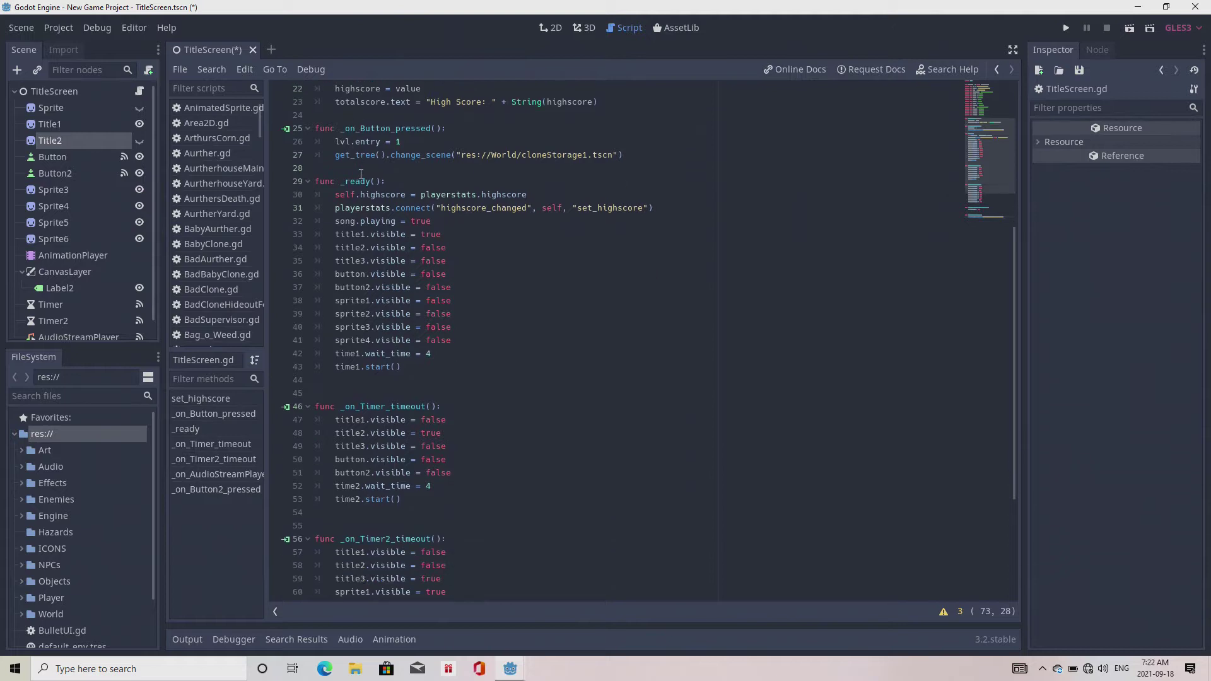
{"action": "scroll", "coordinate": [362, 175], "scroll_direction": "up", "scroll_amount": 1}
{"action": "scroll", "coordinate": [362, 175], "scroll_direction": "down", "scroll_amount": 4}
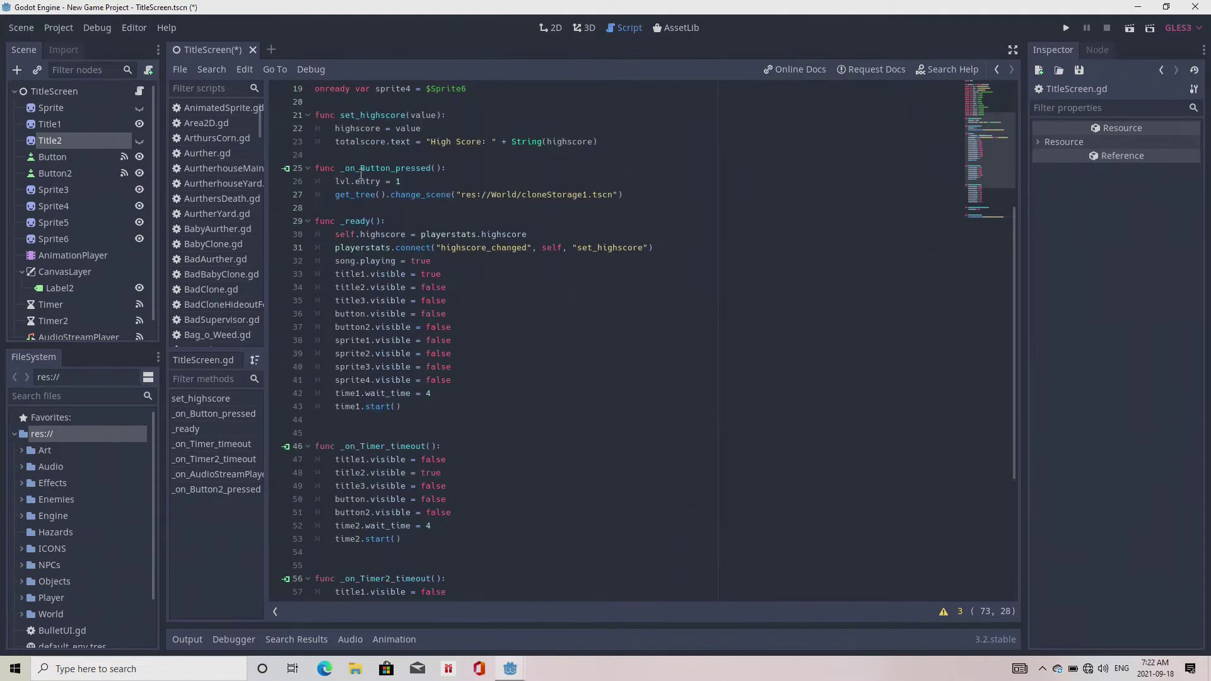
{"action": "scroll", "coordinate": [362, 174], "scroll_direction": "down", "scroll_amount": 1}
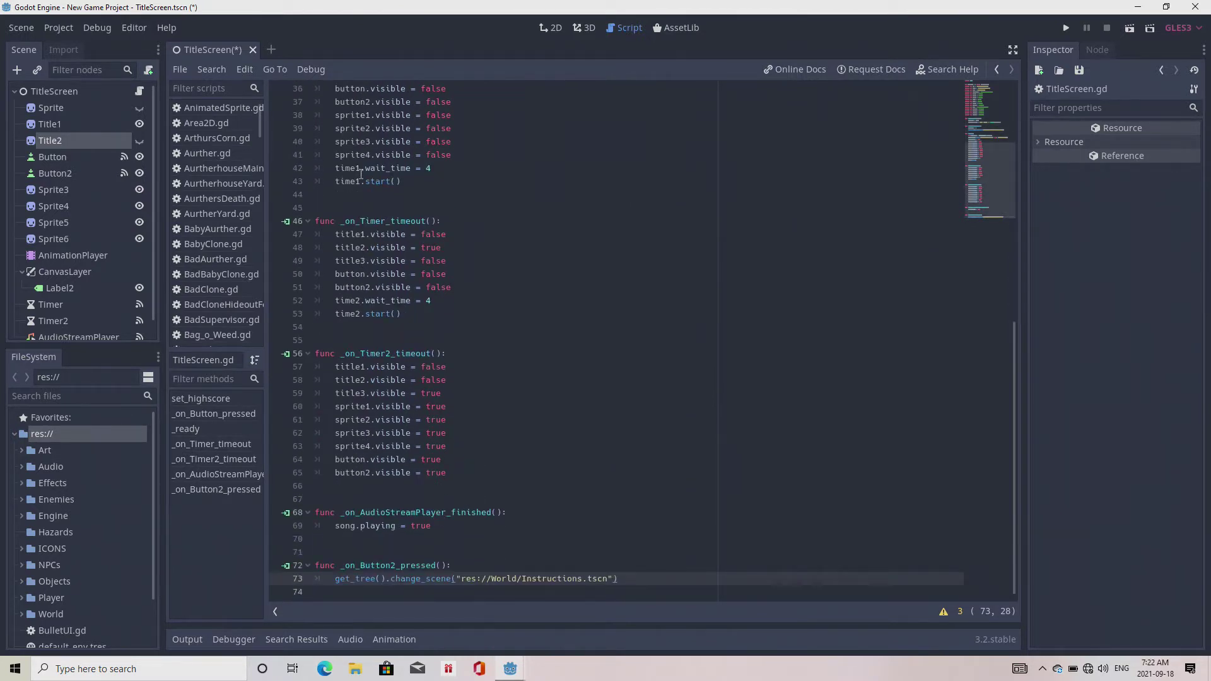
{"action": "scroll", "coordinate": [361, 174], "scroll_direction": "up", "scroll_amount": 11}
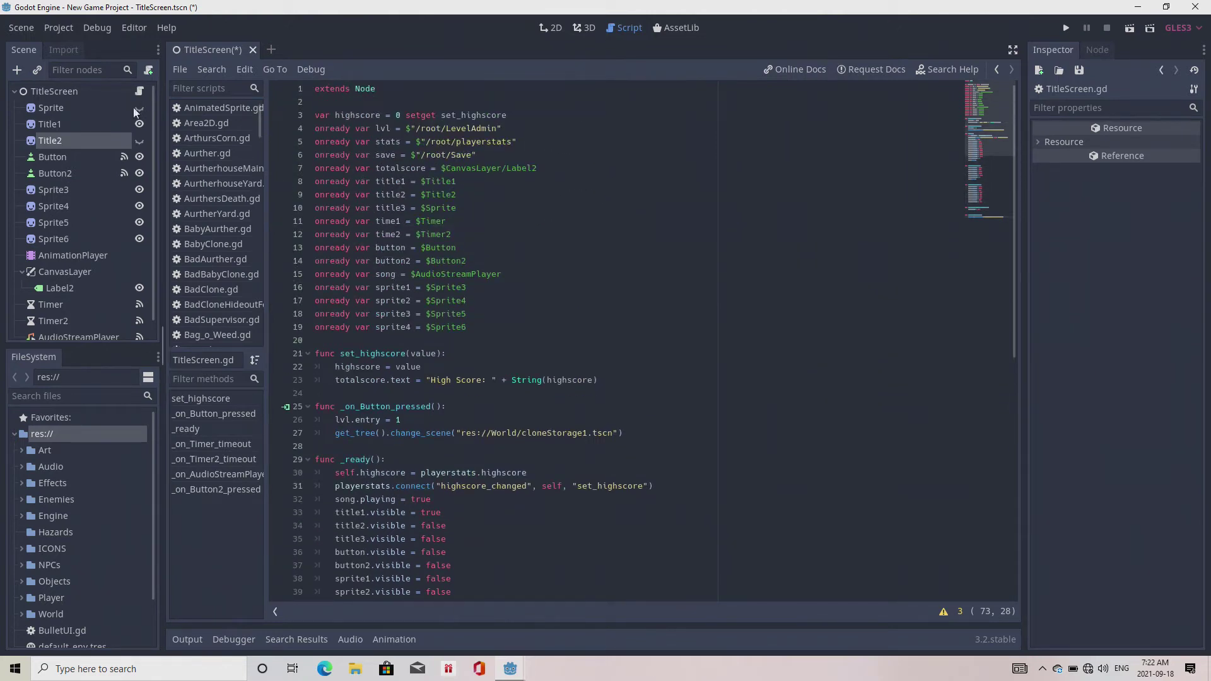
Step: Open the cloneStorage1.tscn scene from the World folder
{"action": "left_click", "coordinate": [47, 92]}
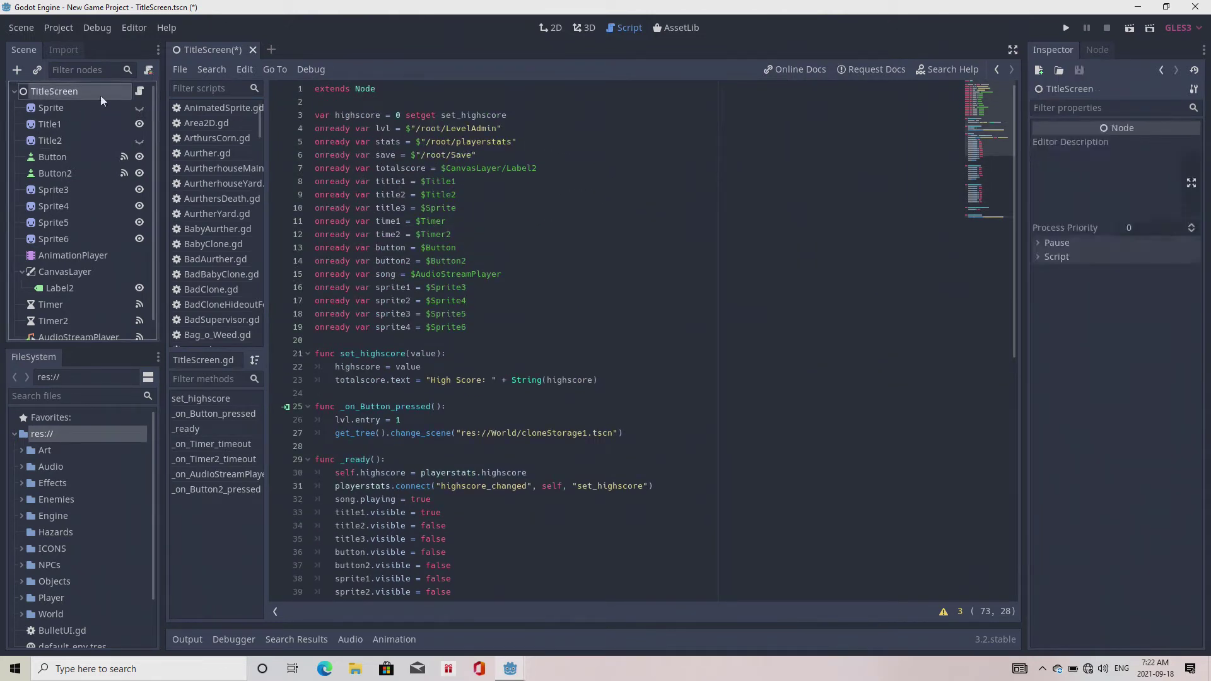
{"action": "left_click", "coordinate": [23, 28]}
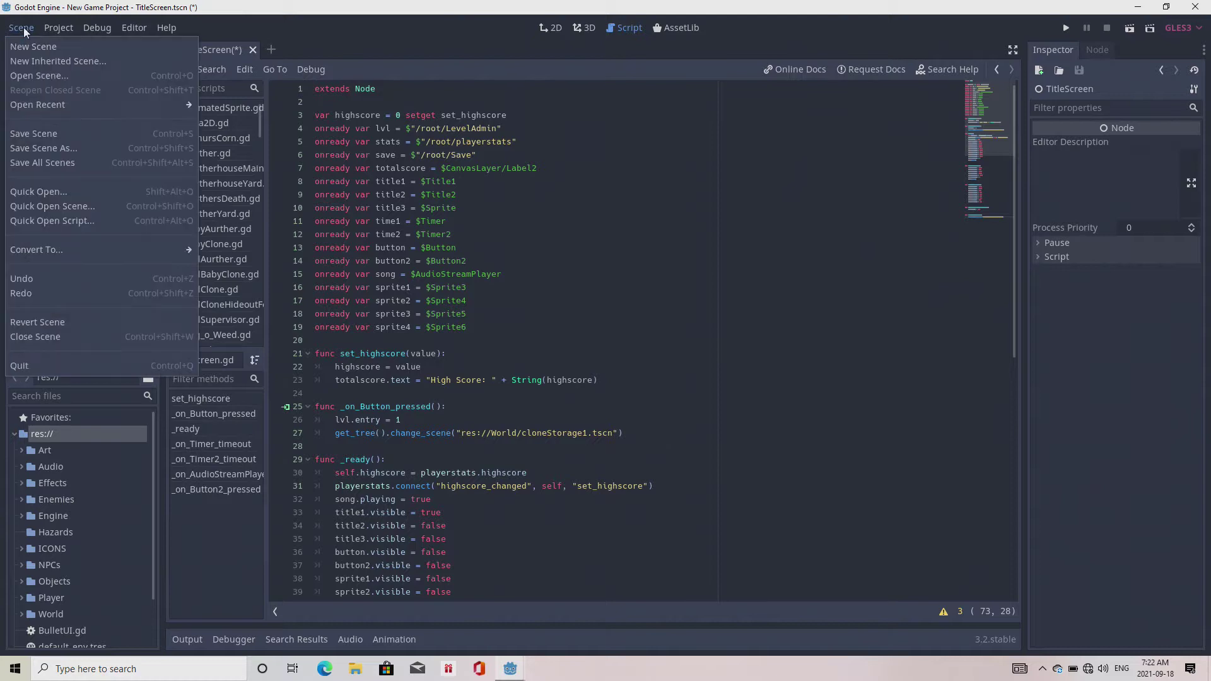
{"action": "left_click", "coordinate": [34, 76]}
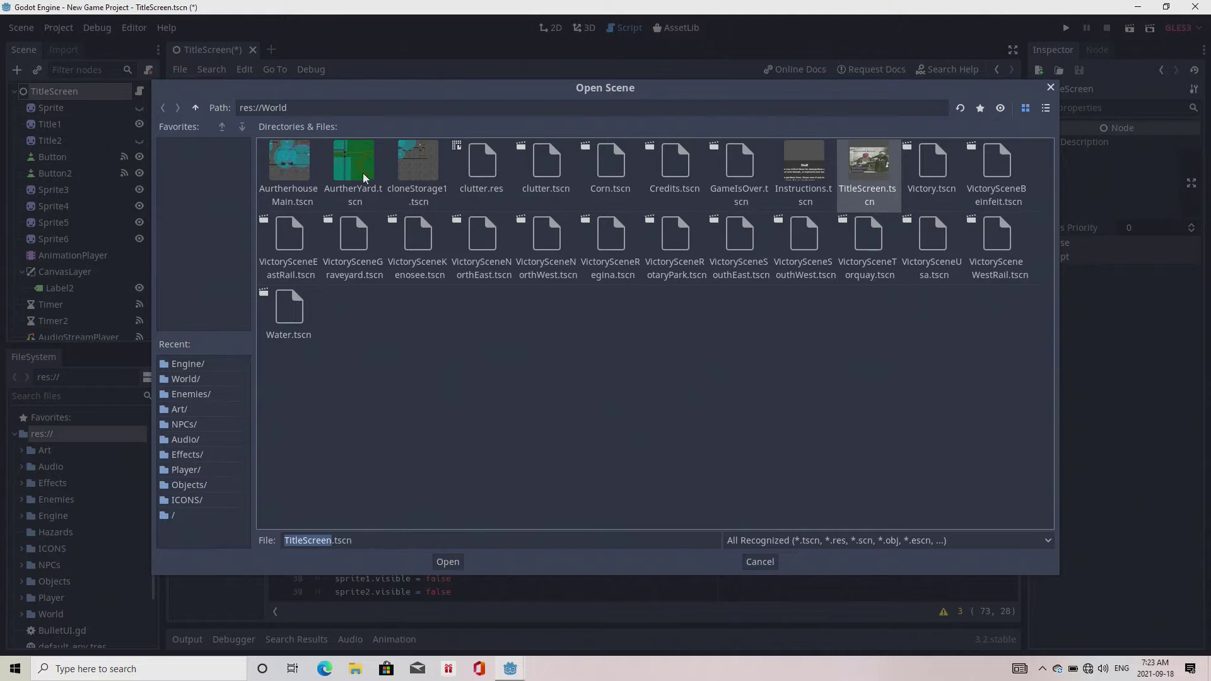
{"action": "left_click", "coordinate": [422, 165]}
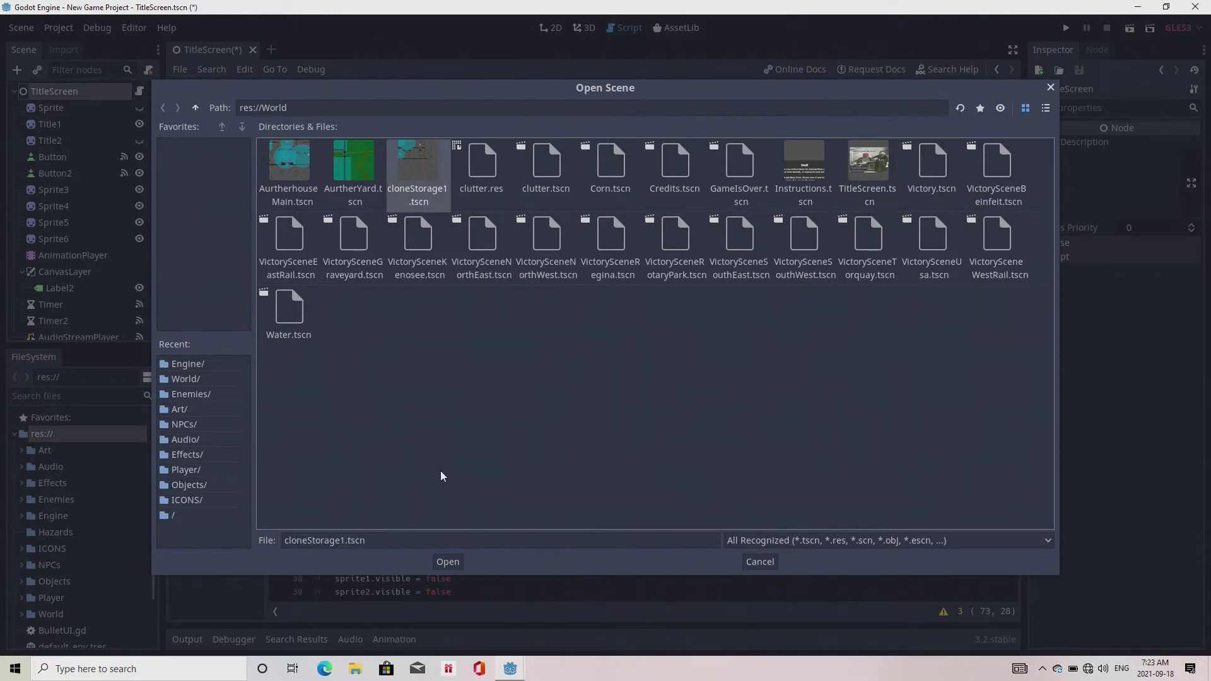
{"action": "left_click", "coordinate": [448, 561]}
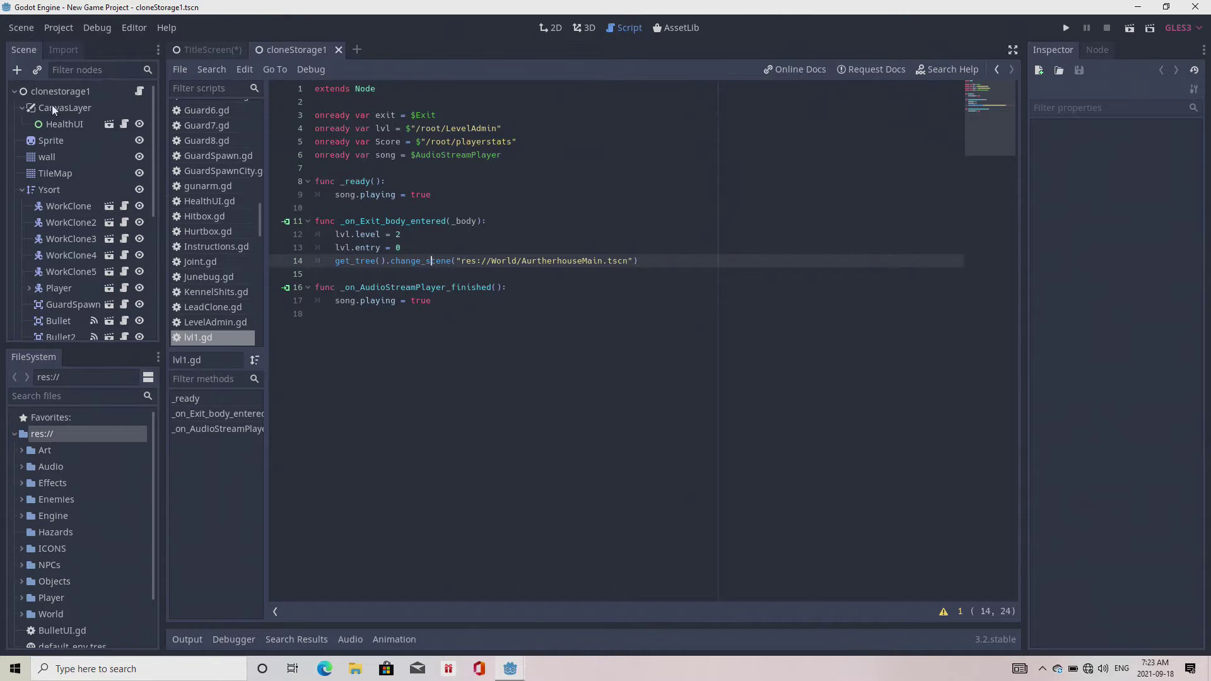
Step: Inspect the clonestorage1 root, CanvasLayer and Sprite nodes, showing the level layout in the 2D view
{"action": "left_click", "coordinate": [69, 90]}
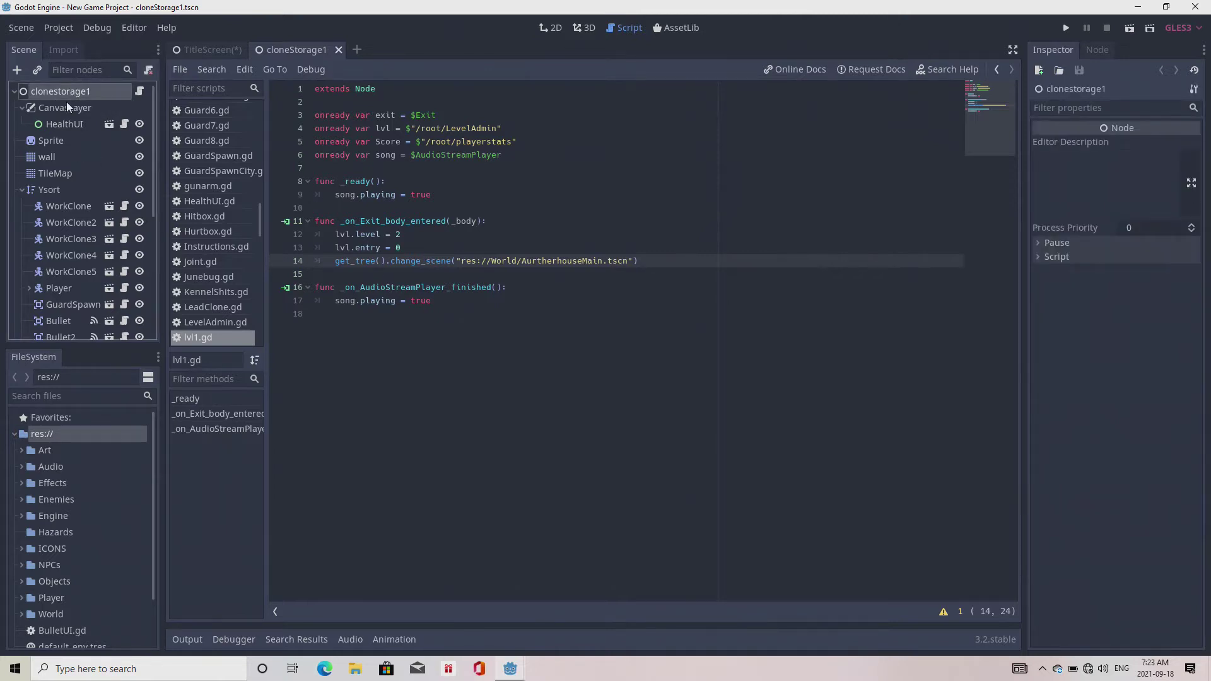
{"action": "left_click", "coordinate": [66, 108]}
{"action": "left_click", "coordinate": [59, 139]}
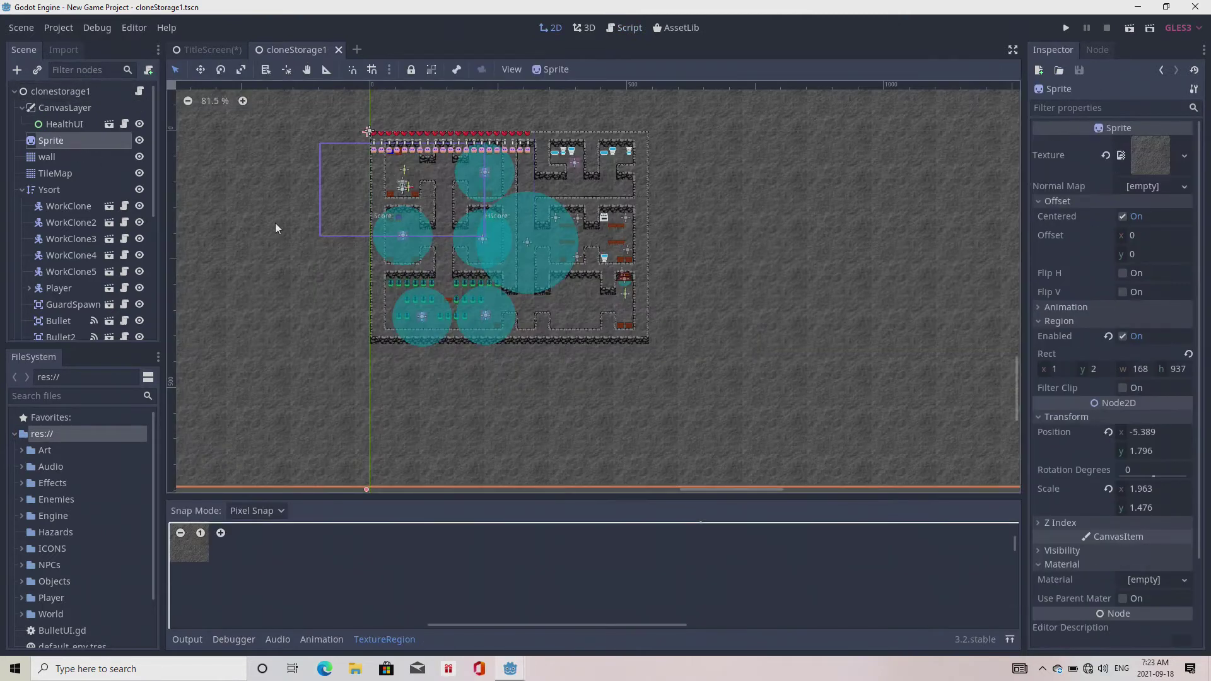
Step: Run the project, page back and forth through the game's two instruction pages, and close them to return to the title screen
{"action": "left_click", "coordinate": [1066, 28]}
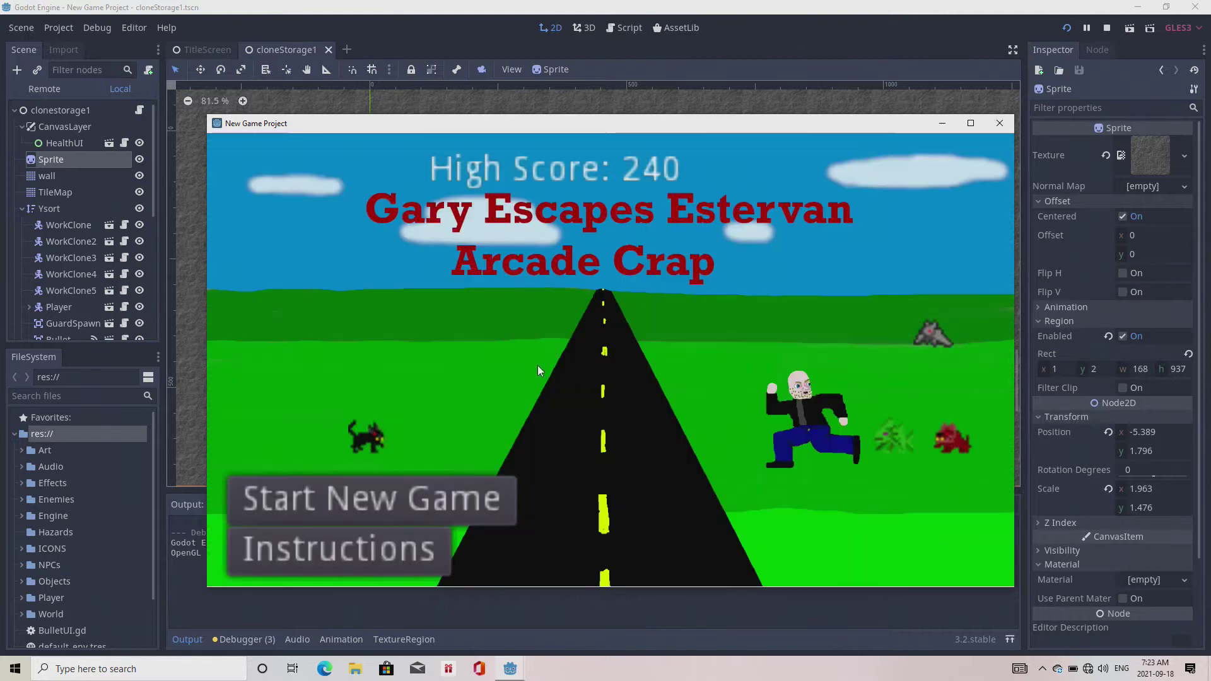
{"action": "left_click", "coordinate": [346, 555]}
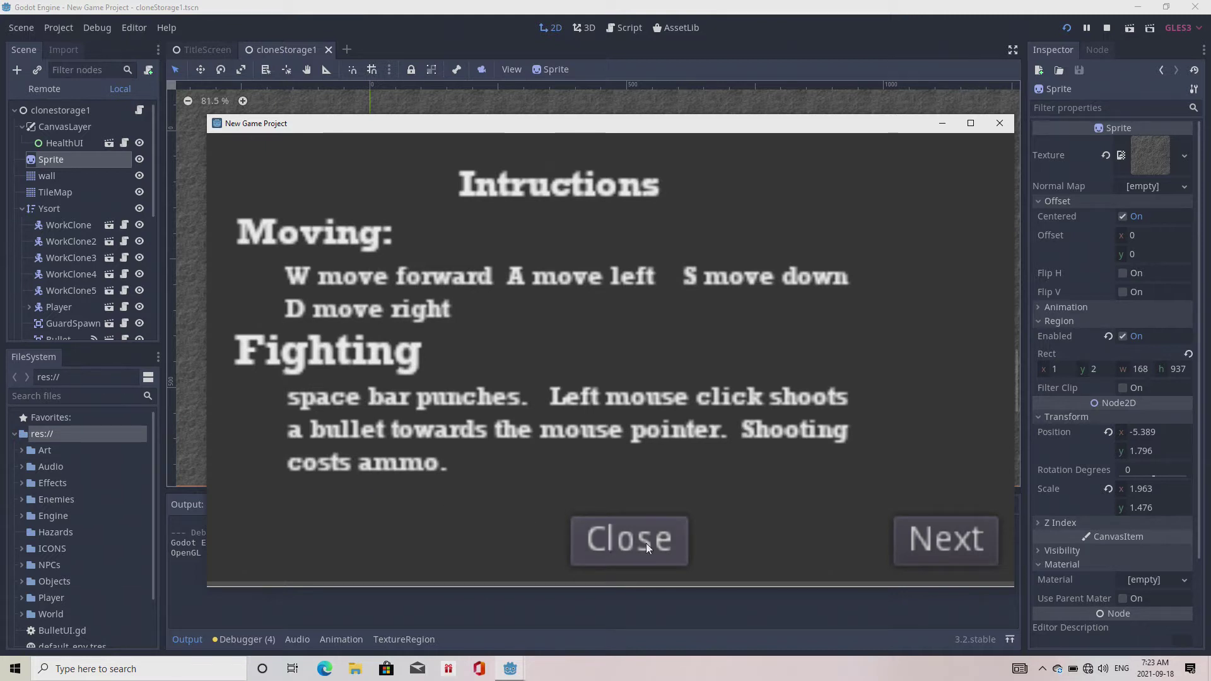
{"action": "left_click", "coordinate": [931, 543]}
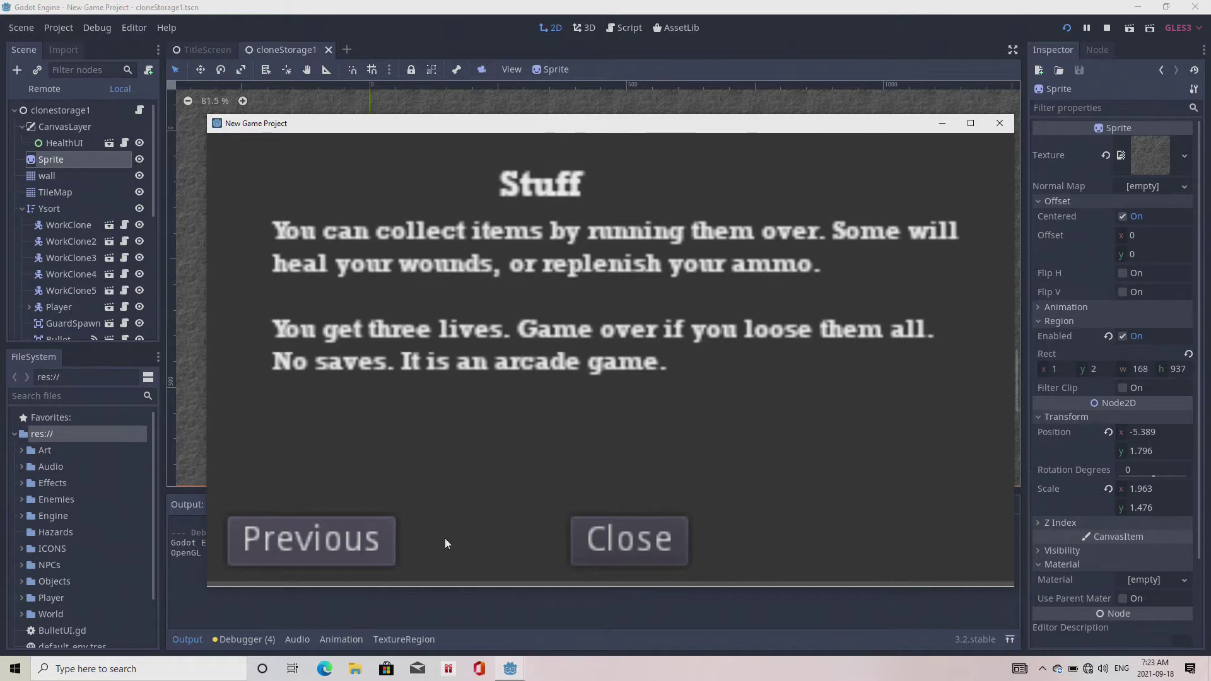
{"action": "left_click", "coordinate": [391, 543]}
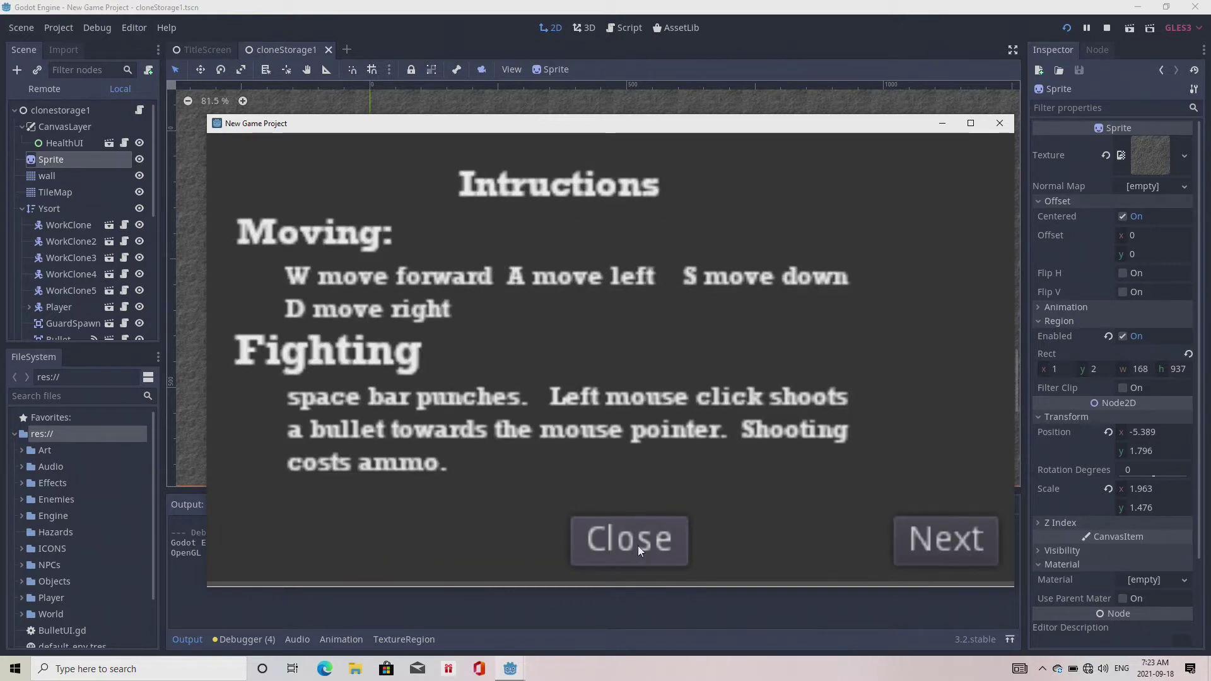
{"action": "left_click", "coordinate": [950, 537]}
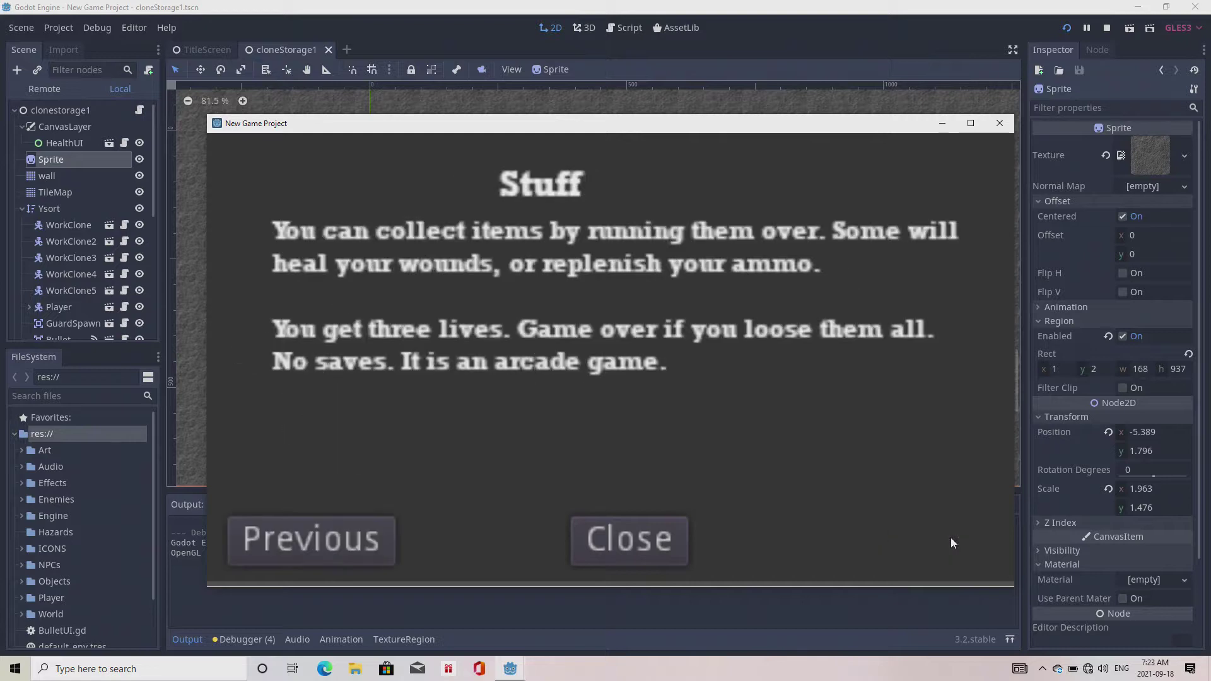
{"action": "left_click", "coordinate": [338, 532]}
{"action": "left_click", "coordinate": [584, 537]}
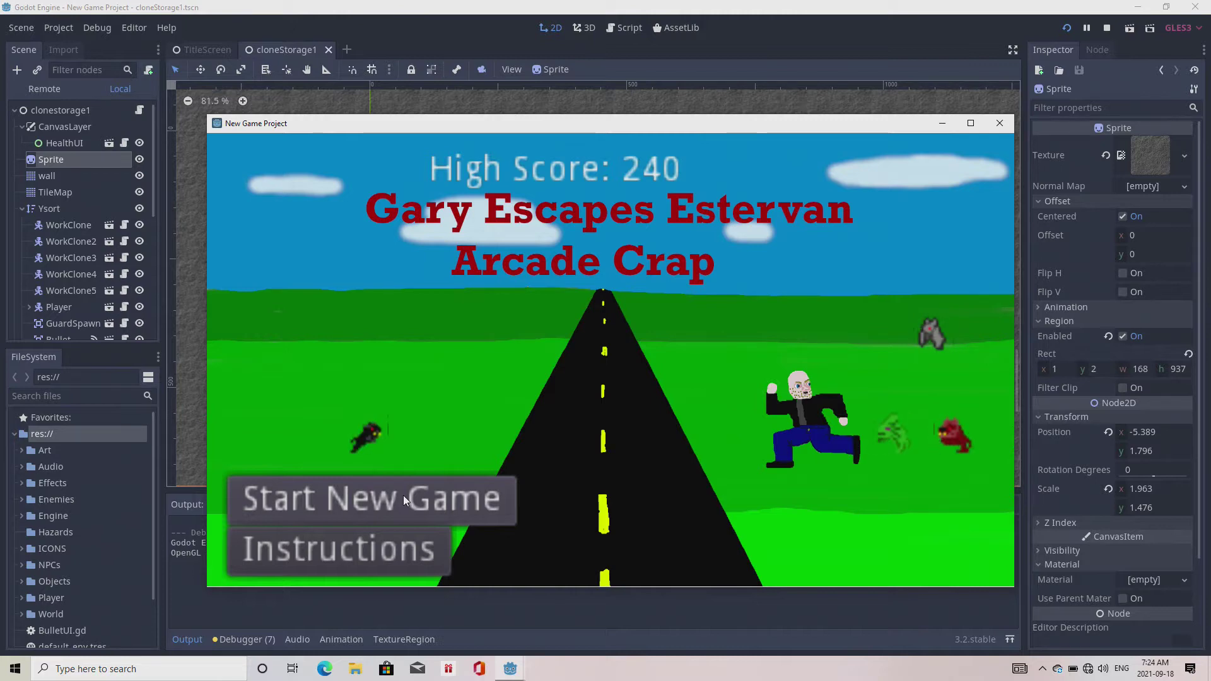
Step: Start a new game and walk the player east out of the first room, then south down the central corridor
{"action": "left_click", "coordinate": [362, 505]}
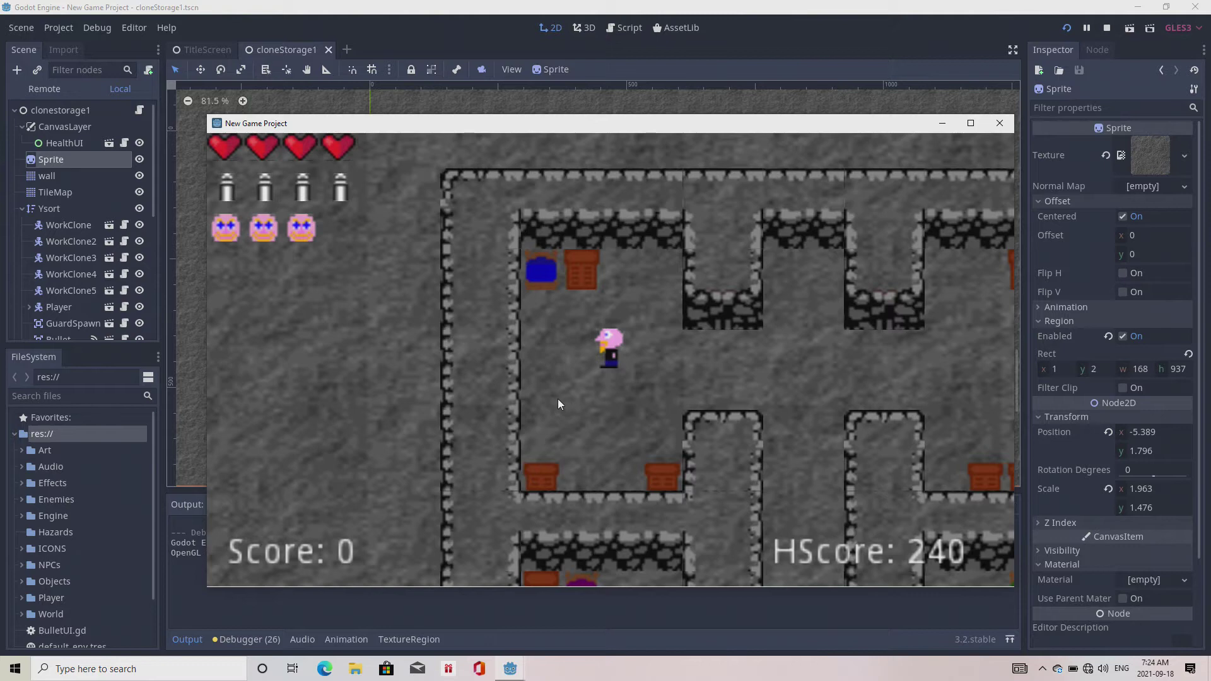
{"action": "key", "text": "Right"}
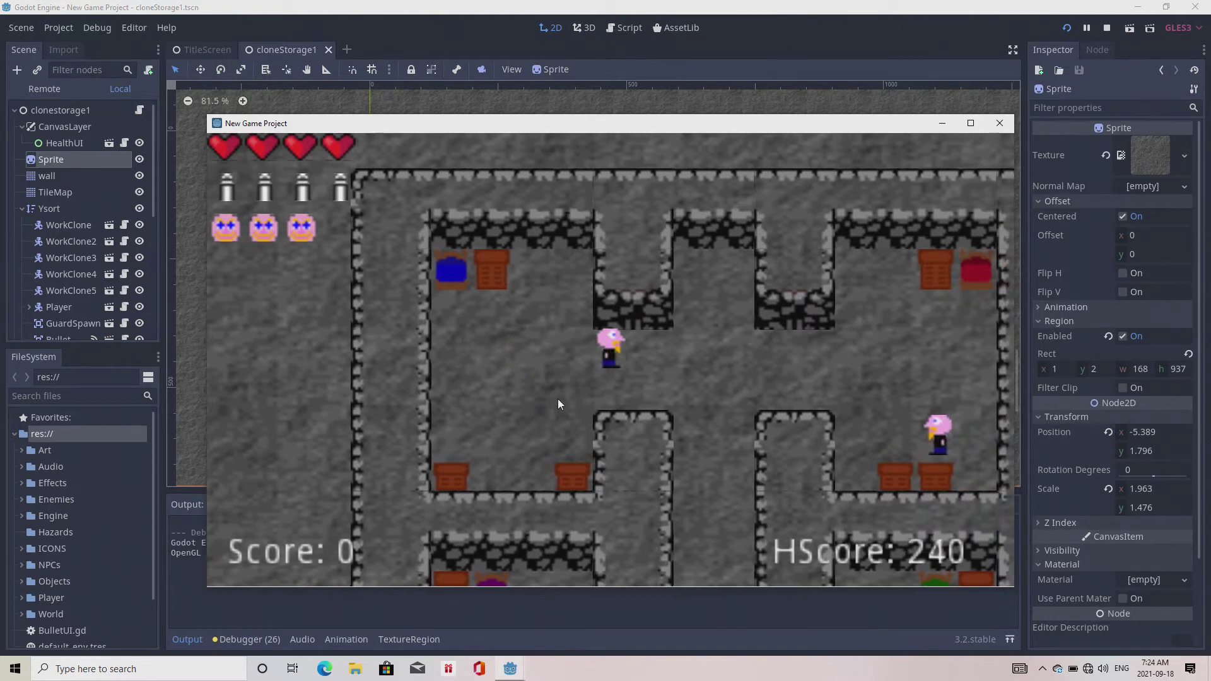
{"action": "key", "text": "Right"}
{"action": "key", "text": "Down"}
{"action": "key", "text": "Down"}
{"action": "key", "text": "Down"}
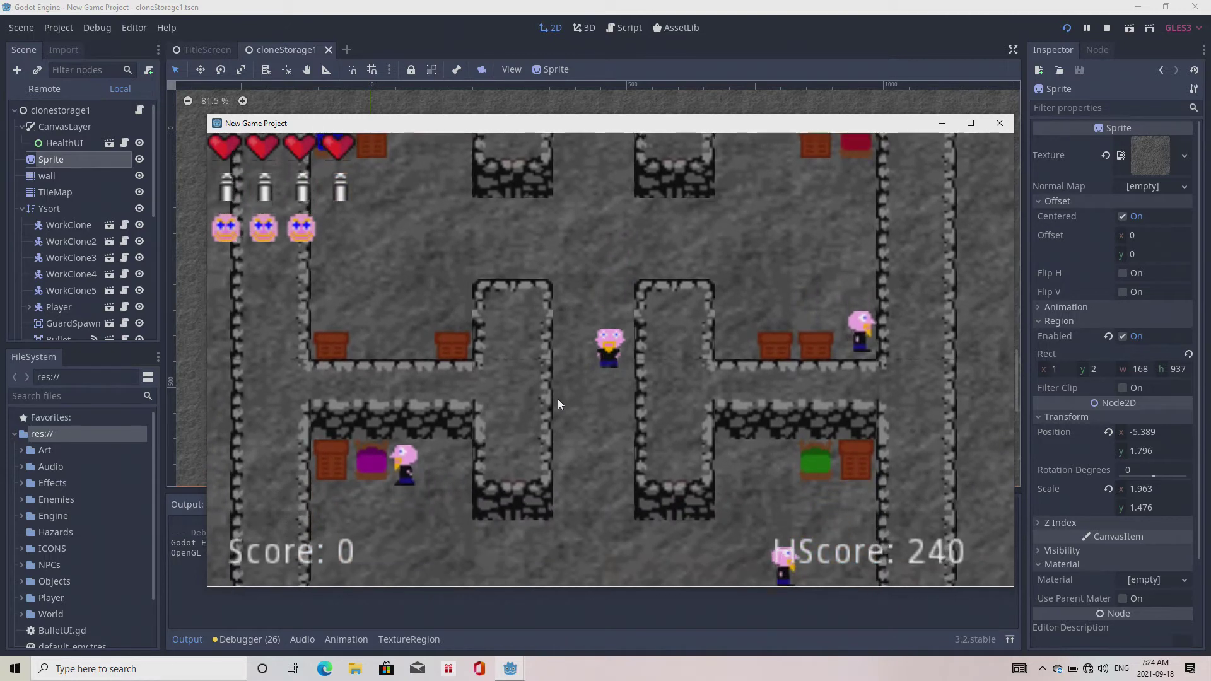
{"action": "key", "text": "Down"}
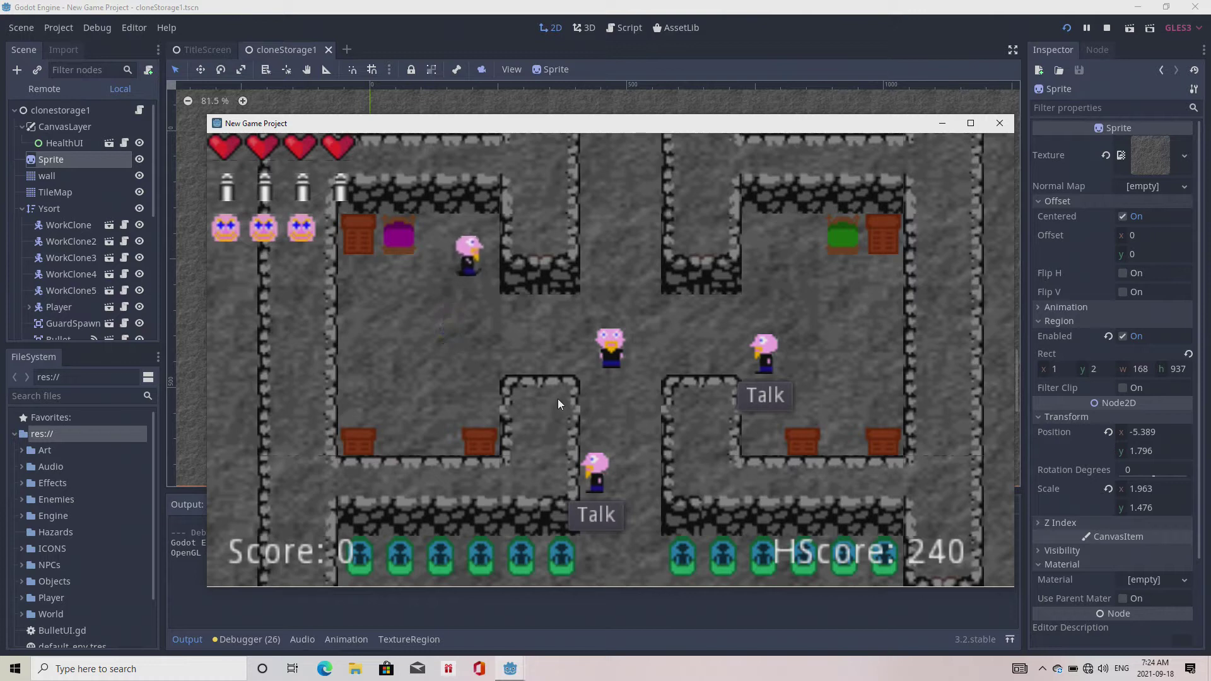
Step: Walk the player west into the room with the purple bed, stopping beside the clone that can be talked to
{"action": "key", "text": "Down"}
{"action": "key", "text": "Up"}
{"action": "key", "text": "Left"}
{"action": "key", "text": "Left"}
{"action": "key", "text": "Down"}
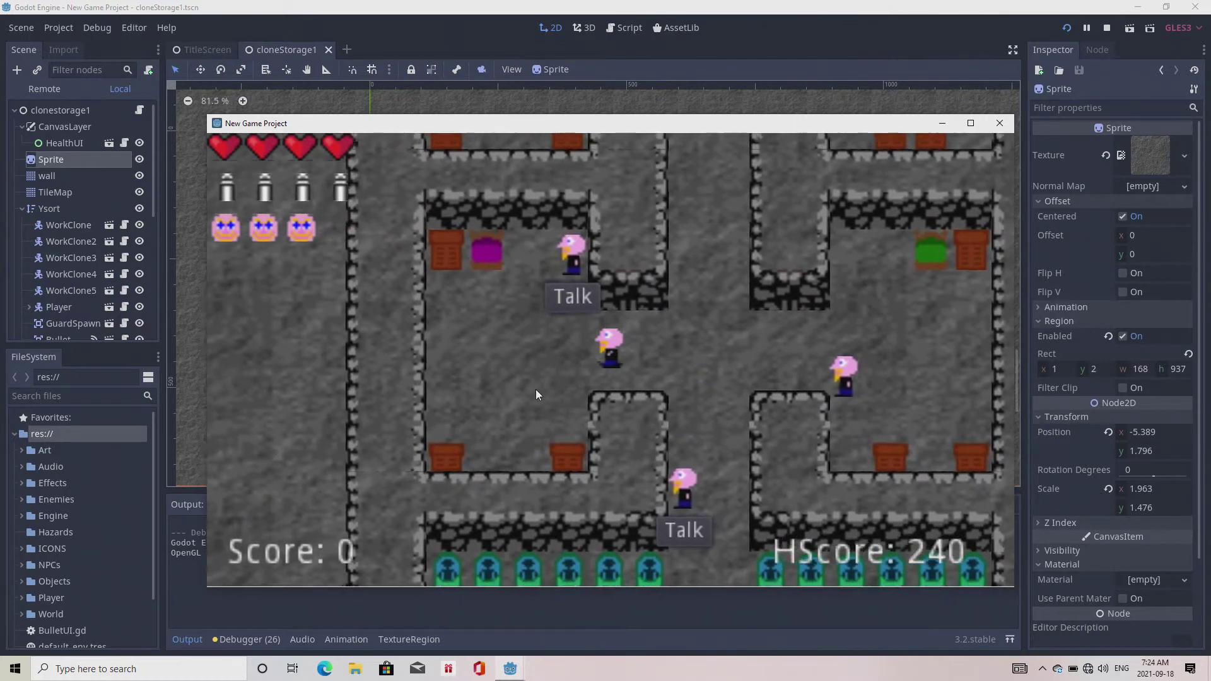
{"action": "key", "text": "Left"}
{"action": "key", "text": "Up"}
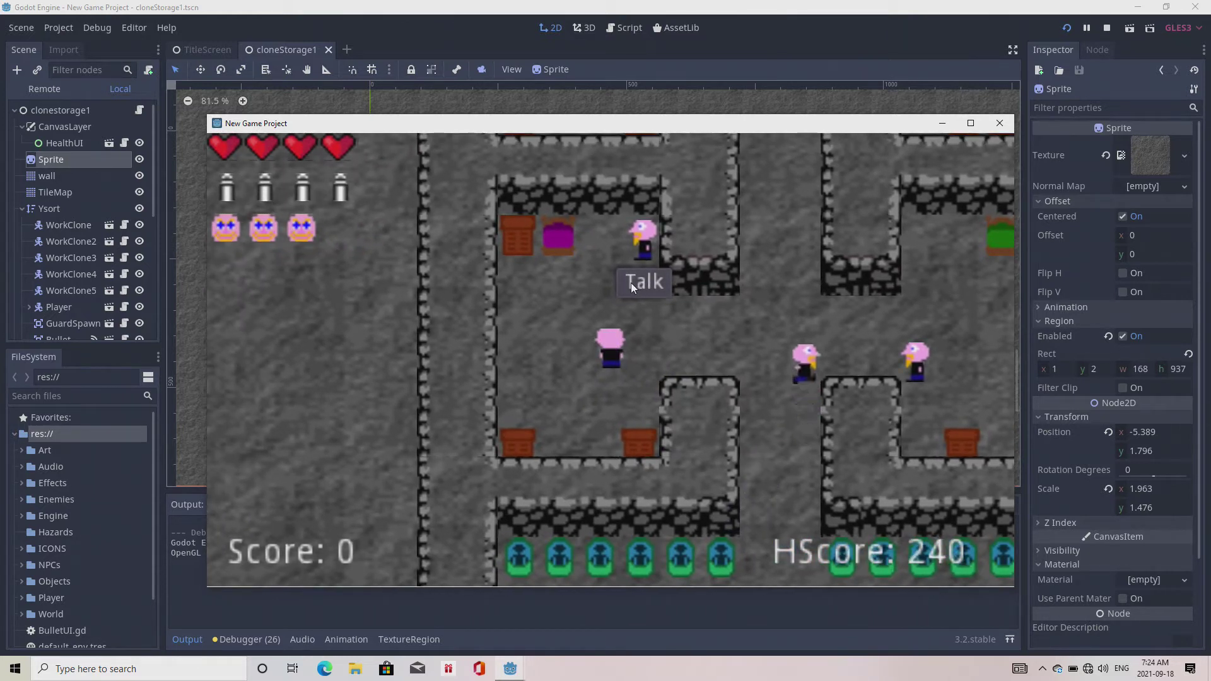
Step: Talk to the clone in the purple-bed room, close its dialogue, and shoot the clone when it attacks
{"action": "left_click", "coordinate": [630, 282]}
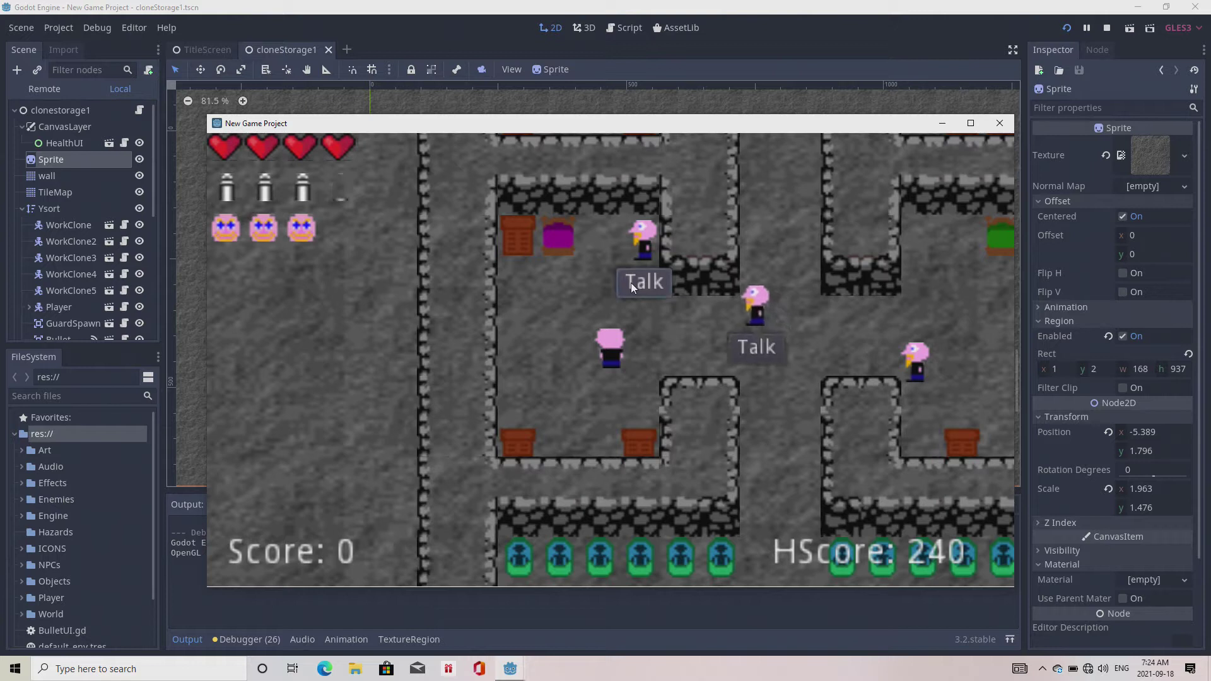
{"action": "left_click", "coordinate": [639, 287]}
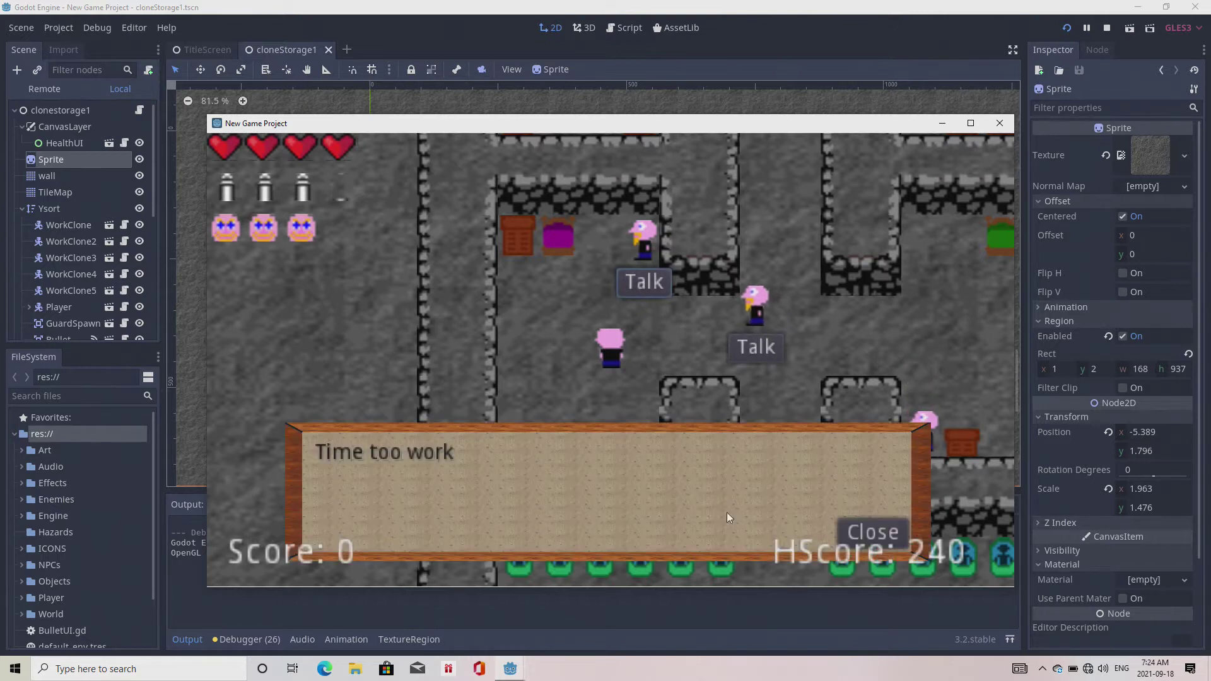
{"action": "left_click", "coordinate": [856, 534]}
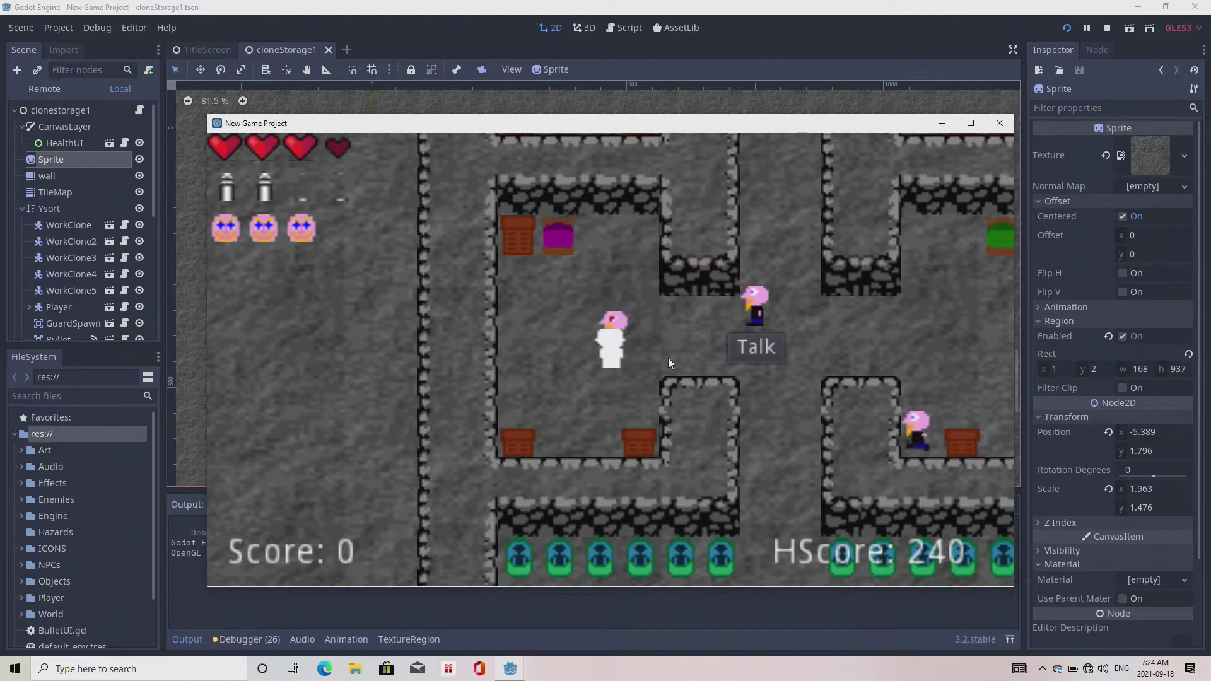
{"action": "left_click", "coordinate": [614, 303]}
{"action": "left_click", "coordinate": [614, 303]}
{"action": "left_click", "coordinate": [614, 302]}
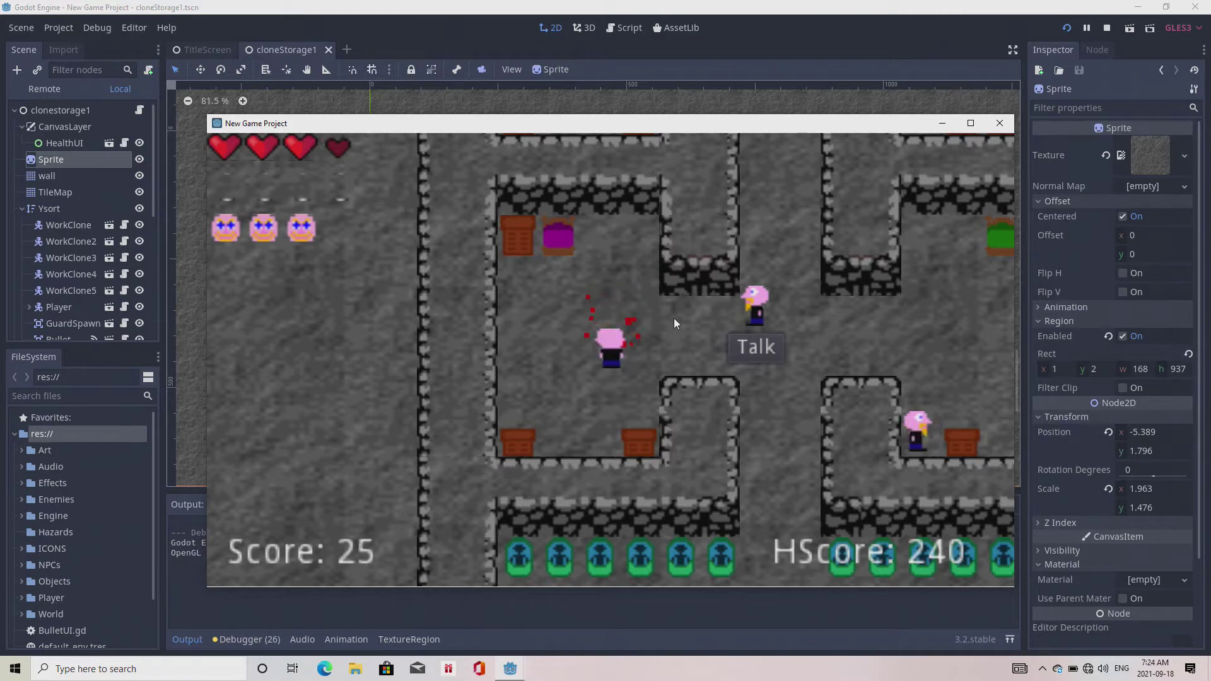
Step: Talk to the second clone at the room's eastern doorway, close its dialogue, and defeat it
{"action": "key", "text": "Up"}
{"action": "key", "text": "Right"}
{"action": "left_click", "coordinate": [721, 375]}
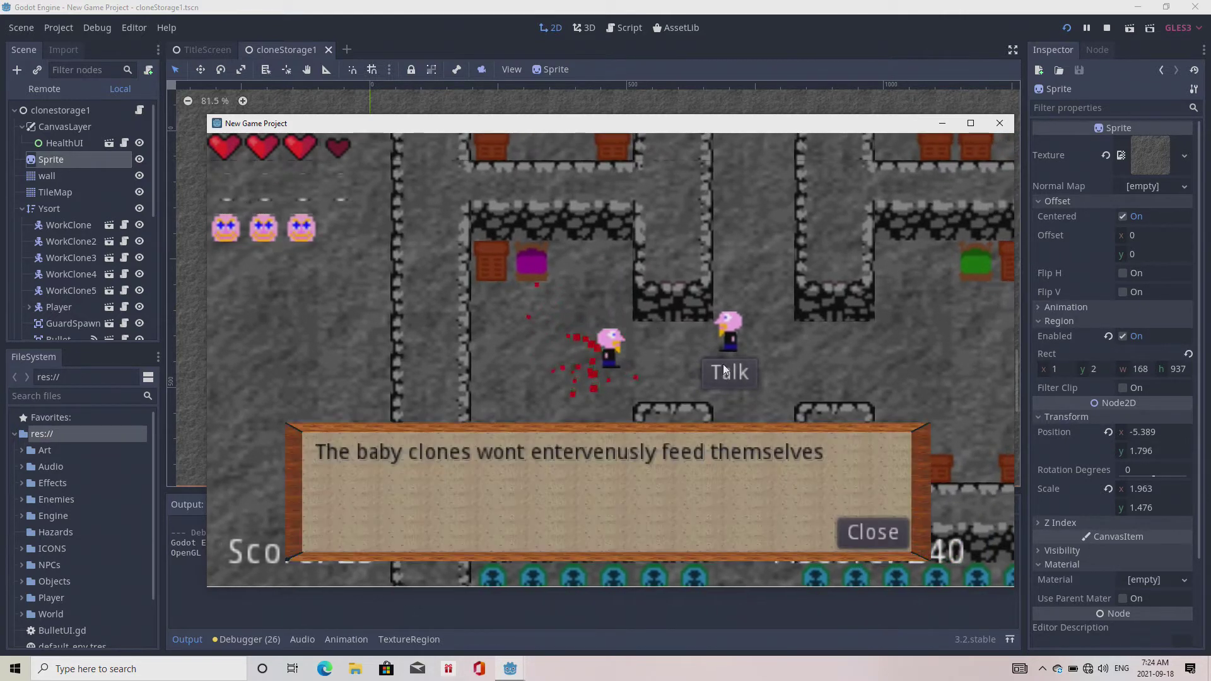
{"action": "left_click", "coordinate": [871, 532]}
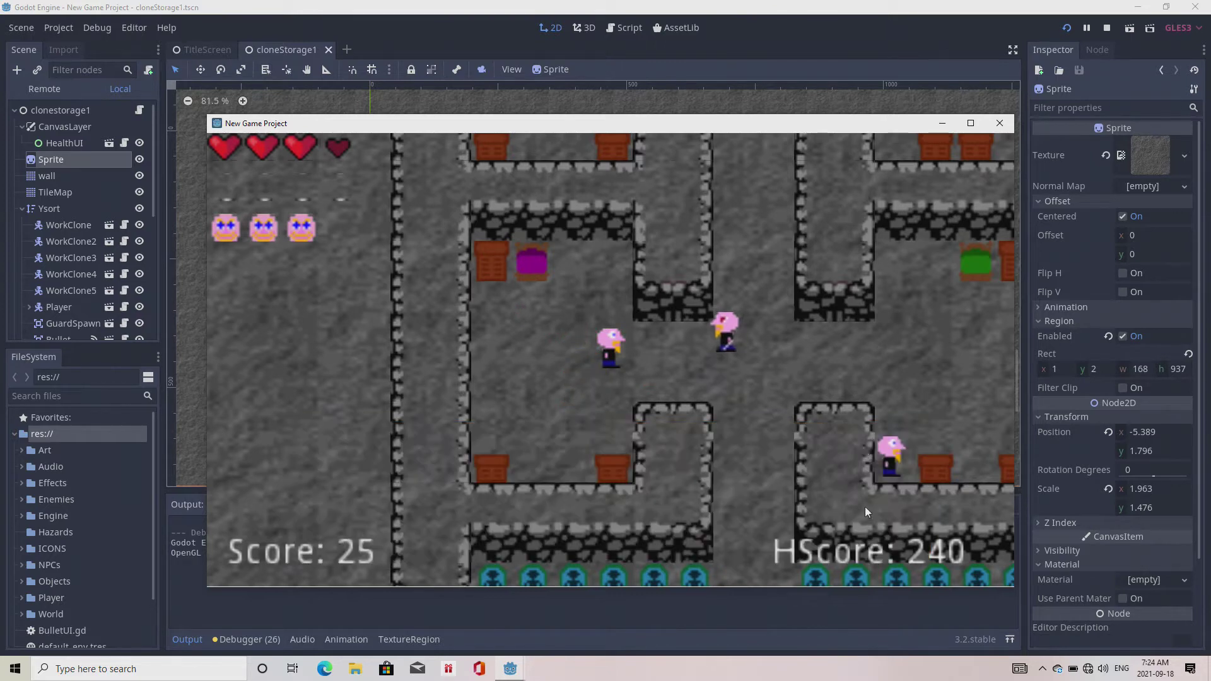
{"action": "left_click", "coordinate": [839, 429]}
{"action": "left_click", "coordinate": [838, 429]}
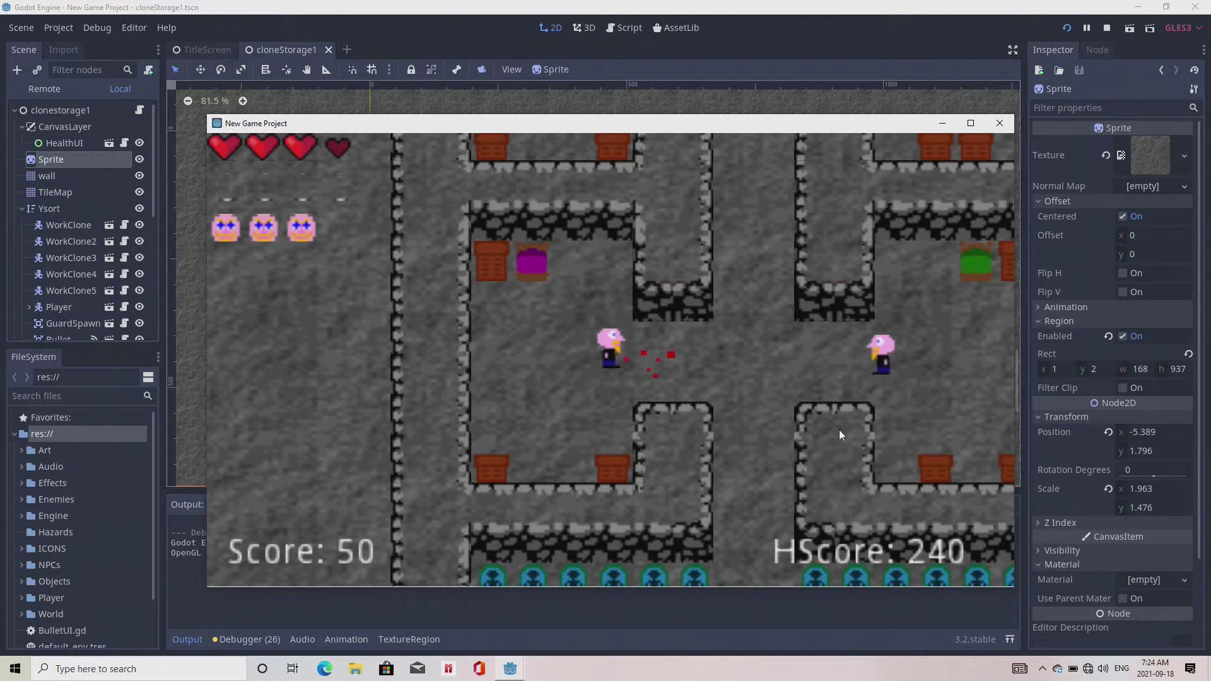
Step: Walk east into the corridor, talk to the clone near the green-bed room, close its dialogue, and punch it until it is defeated
{"action": "key", "text": "d"}
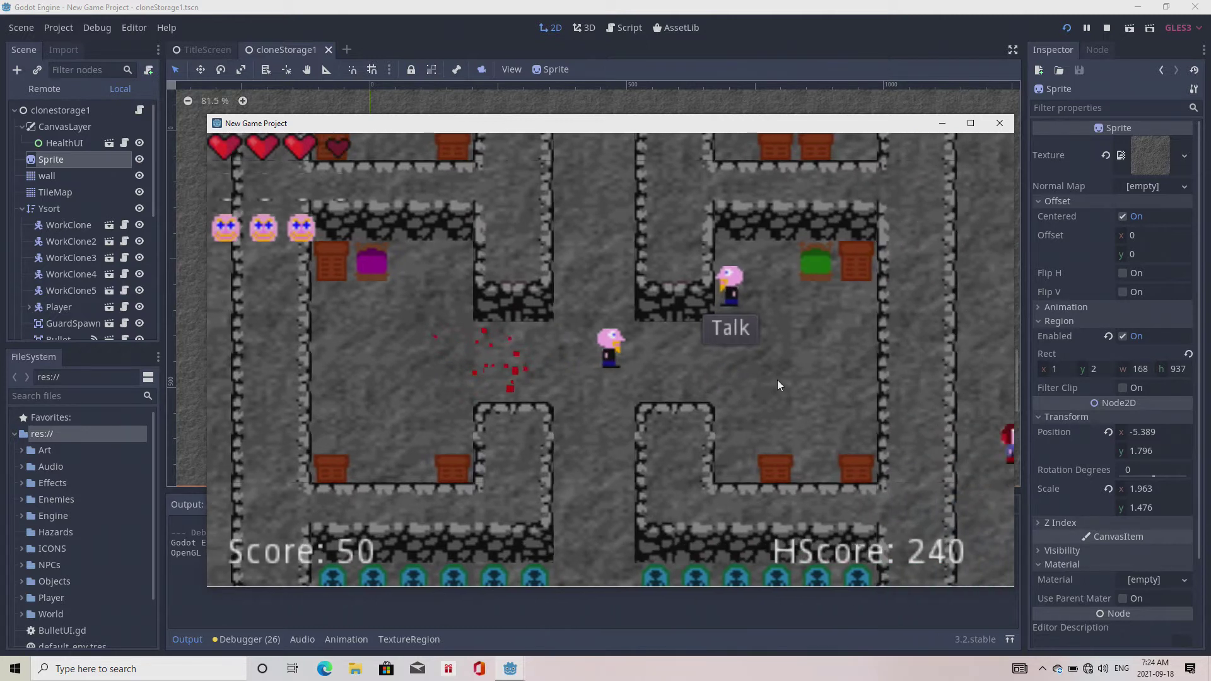
{"action": "left_click", "coordinate": [729, 327]}
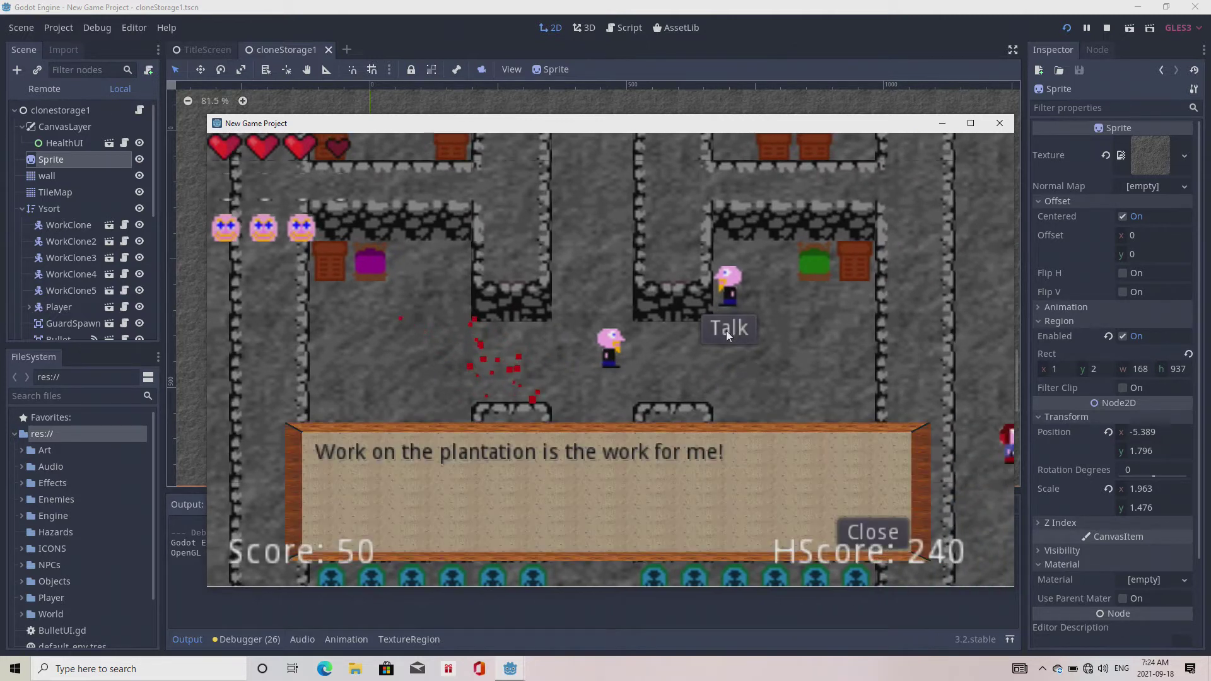
{"action": "left_click", "coordinate": [885, 531]}
{"action": "key", "text": "space"}
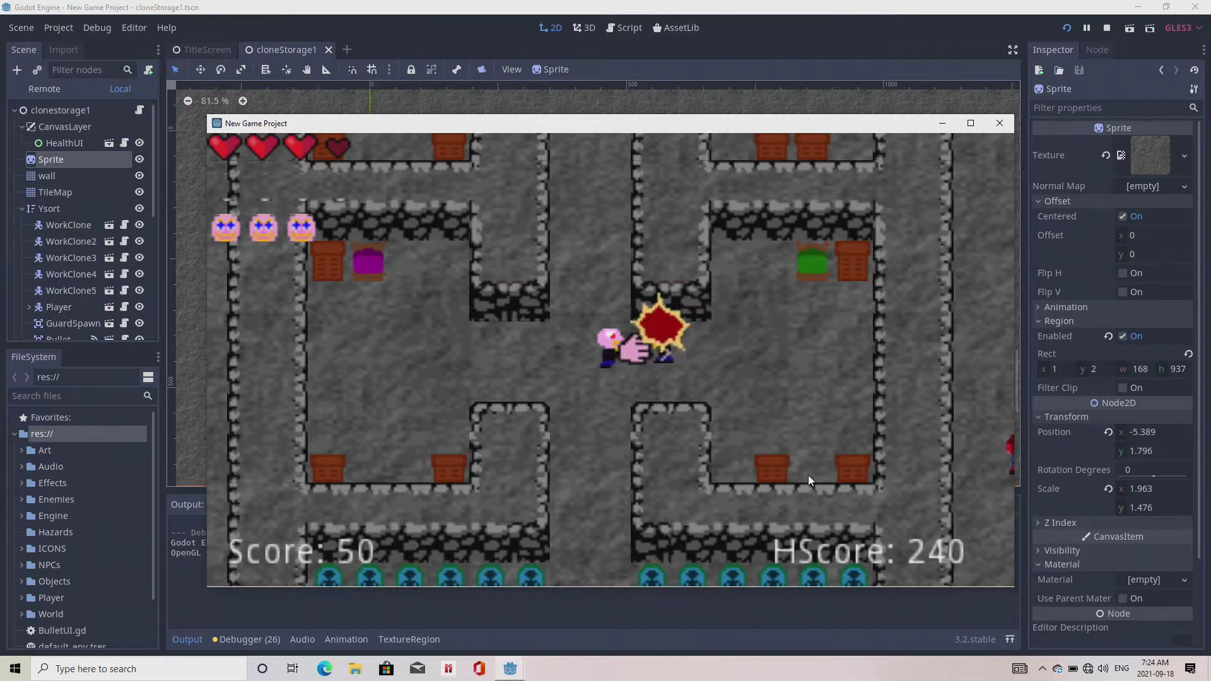
{"action": "key", "text": "space"}
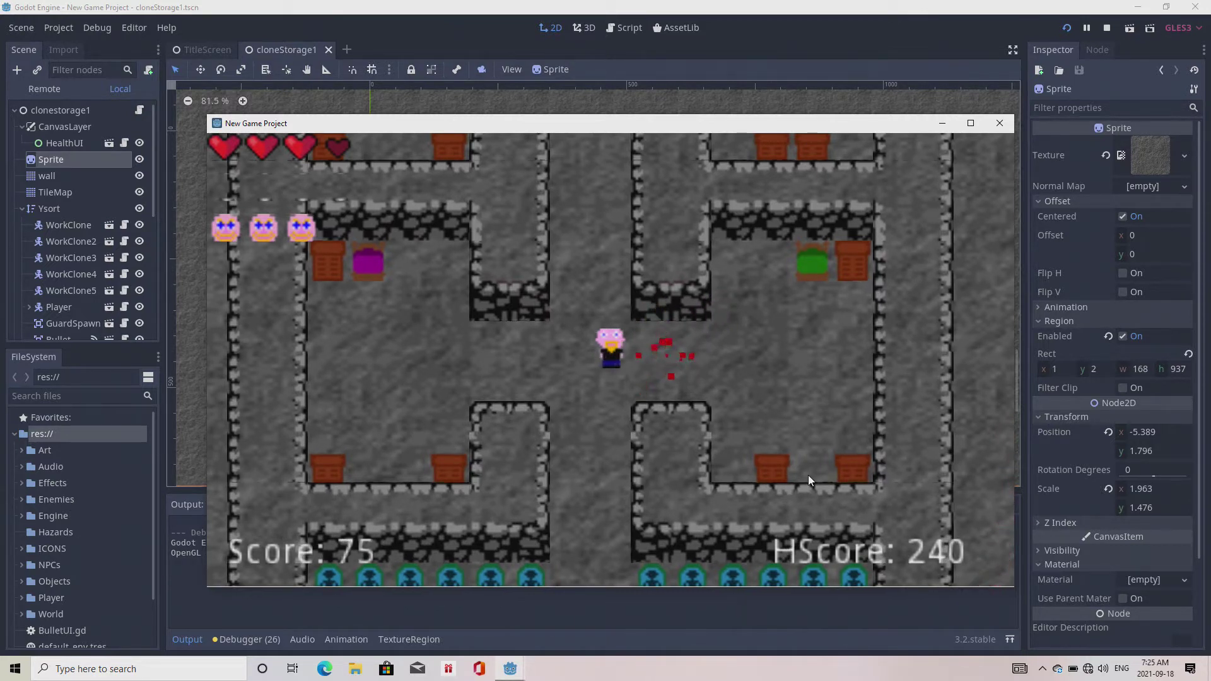
Step: Walk the player south into the room of green tanks and across to its eastern end
{"action": "key", "text": "Down"}
{"action": "key", "text": "Down"}
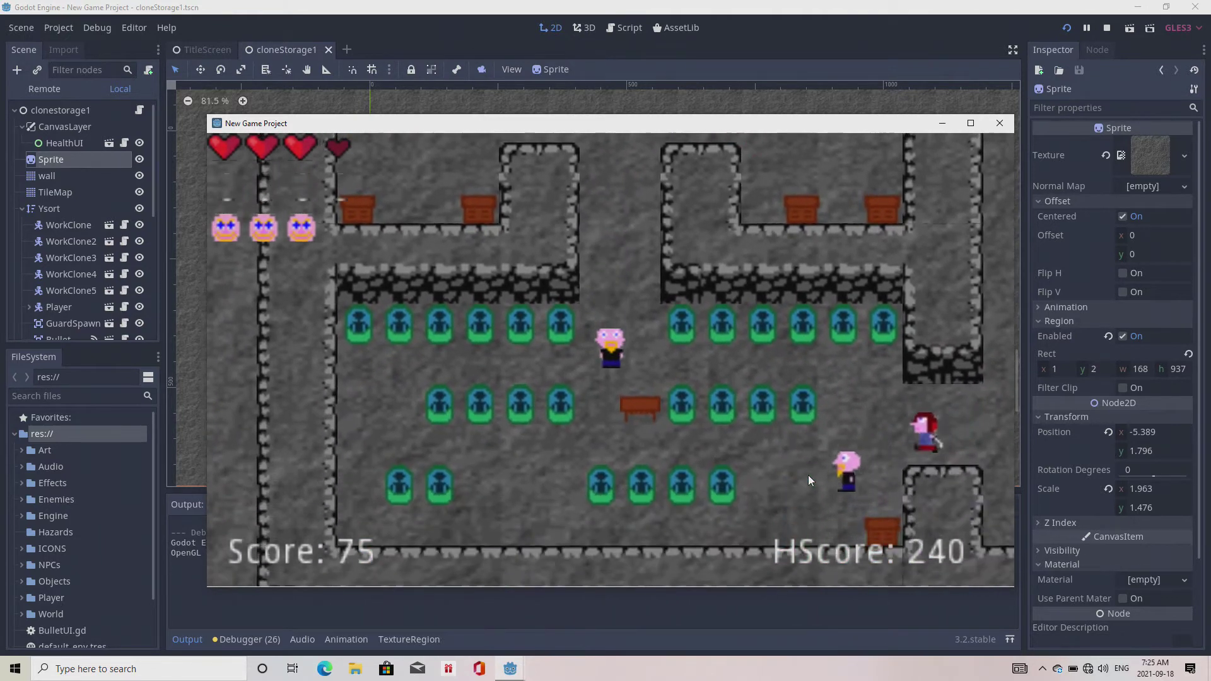
{"action": "key", "text": "Down"}
{"action": "key", "text": "Left"}
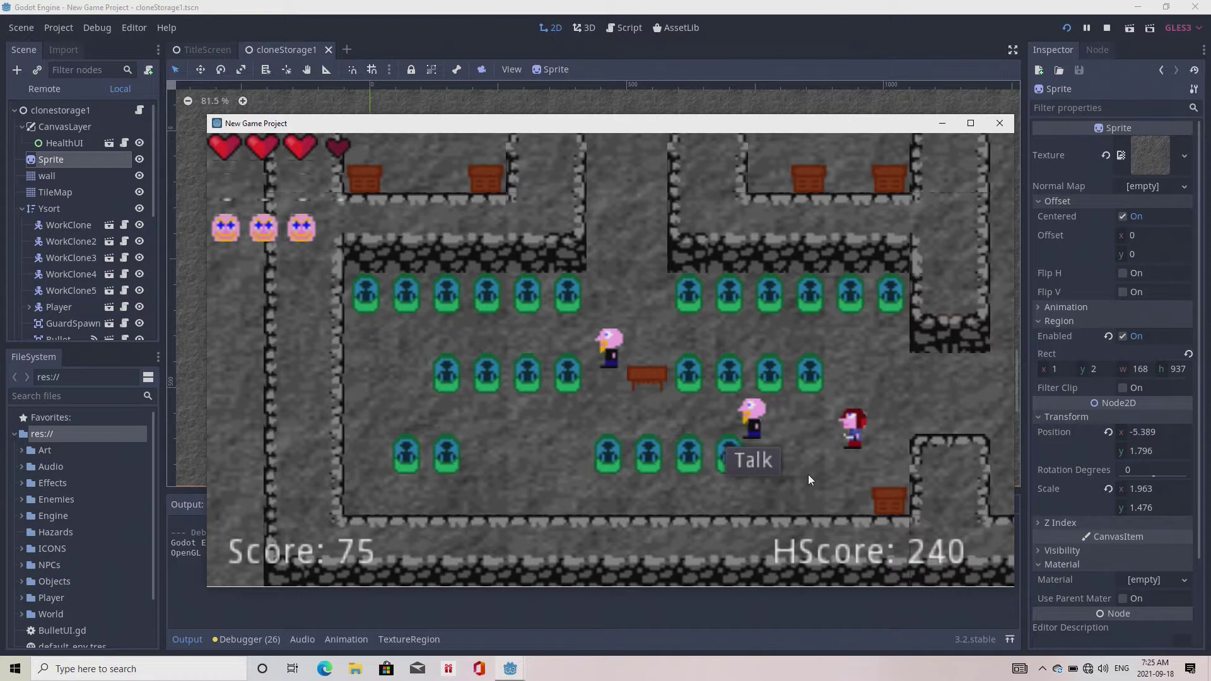
{"action": "key", "text": "Left"}
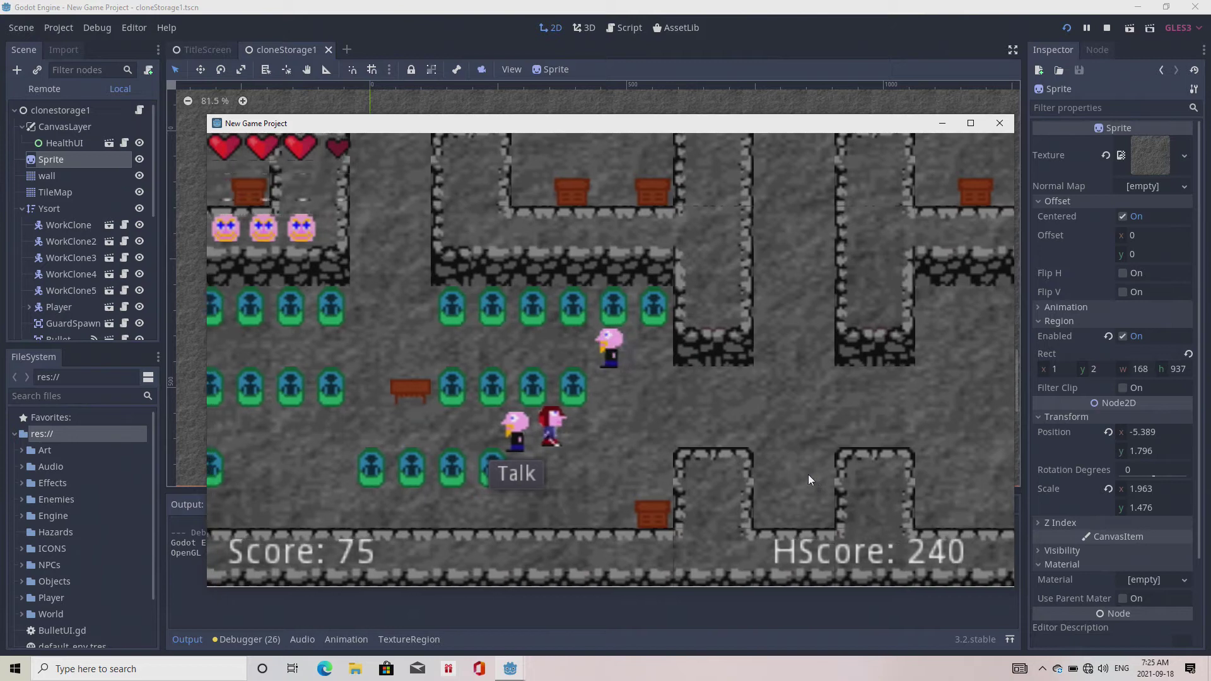
Step: Fight the red-haired guard at close range beside the green tanks until it is defeated
{"action": "key", "text": "Down"}
{"action": "key", "text": "Up"}
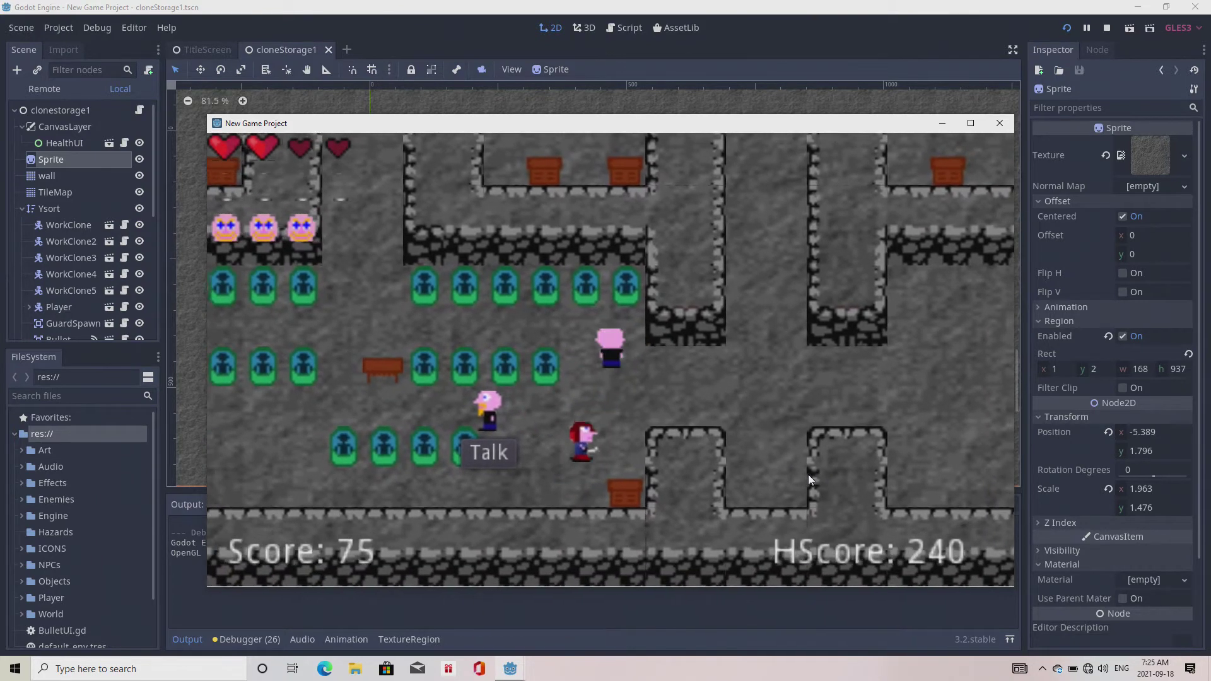
{"action": "key", "text": "Up"}
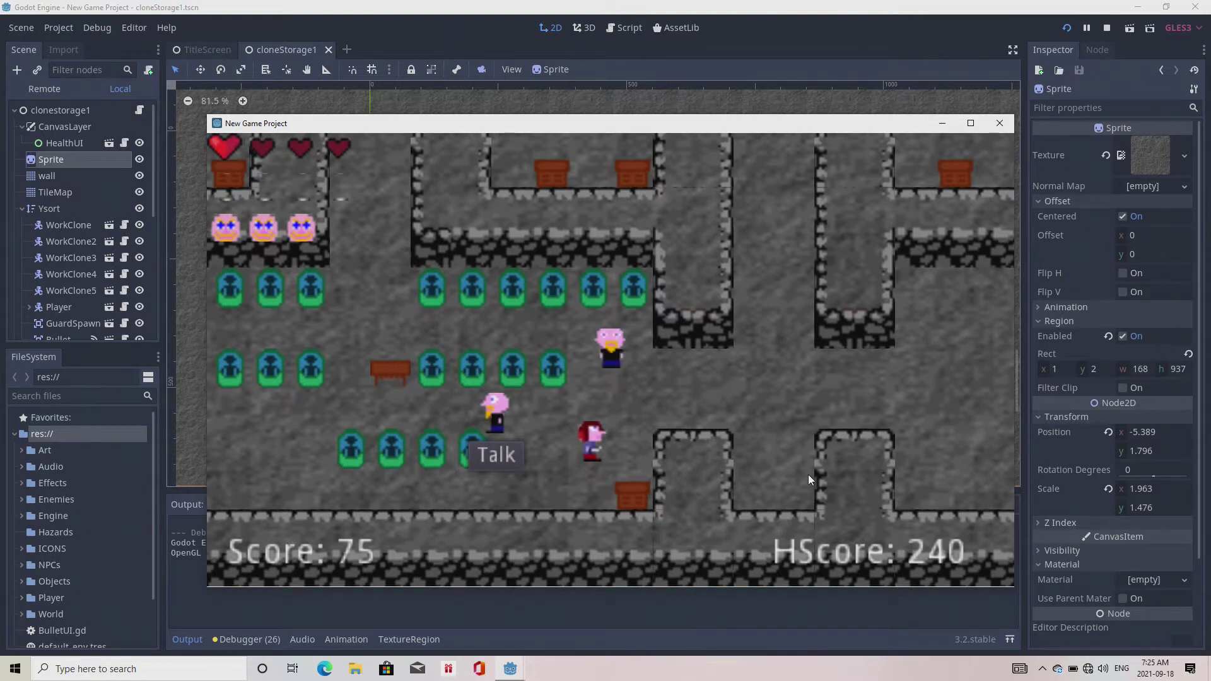
{"action": "key", "text": "Up"}
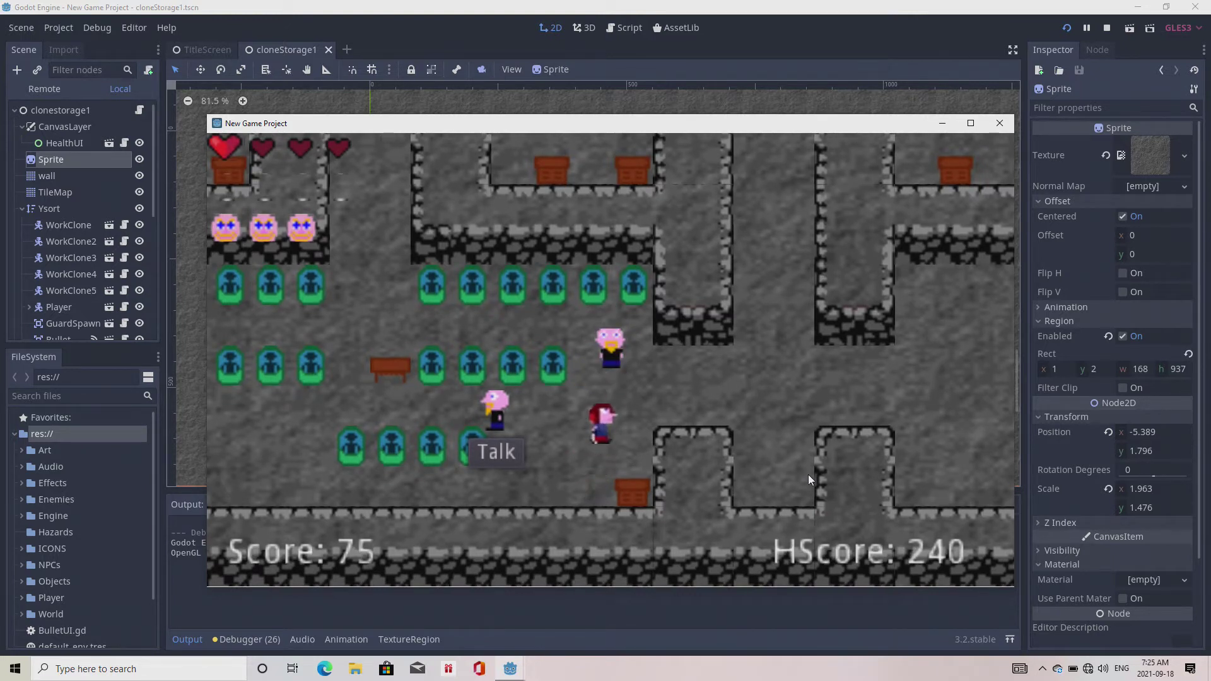
{"action": "key", "text": "Up"}
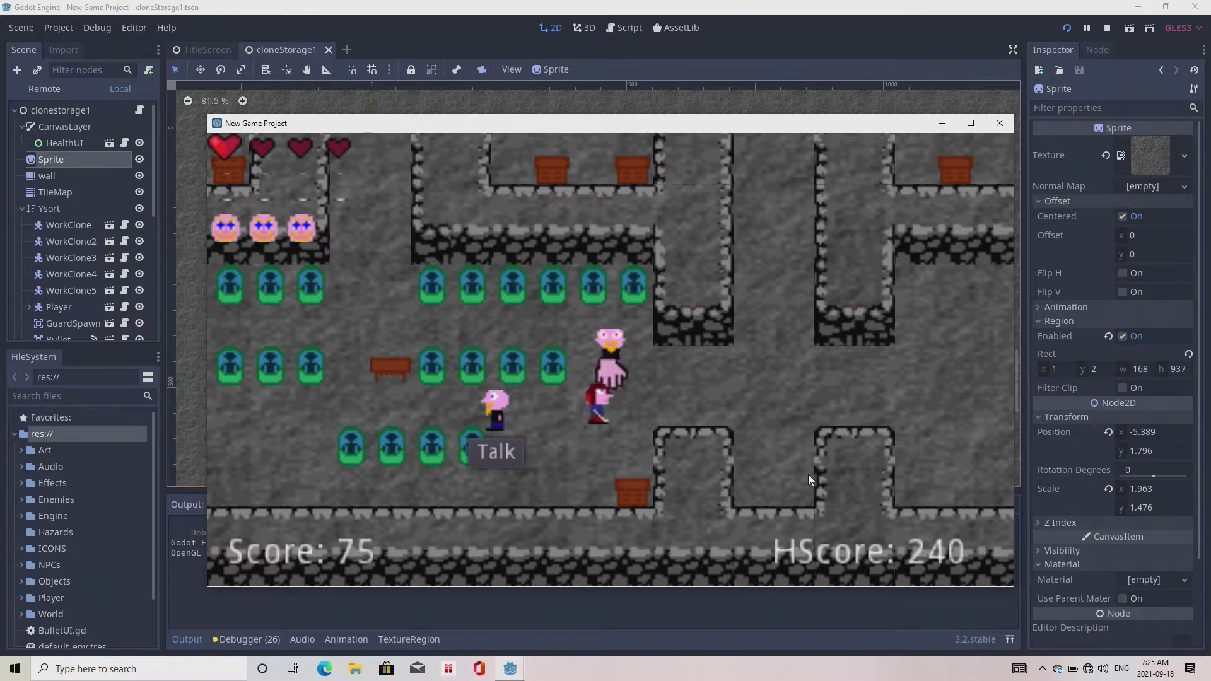
{"action": "key", "text": "Down"}
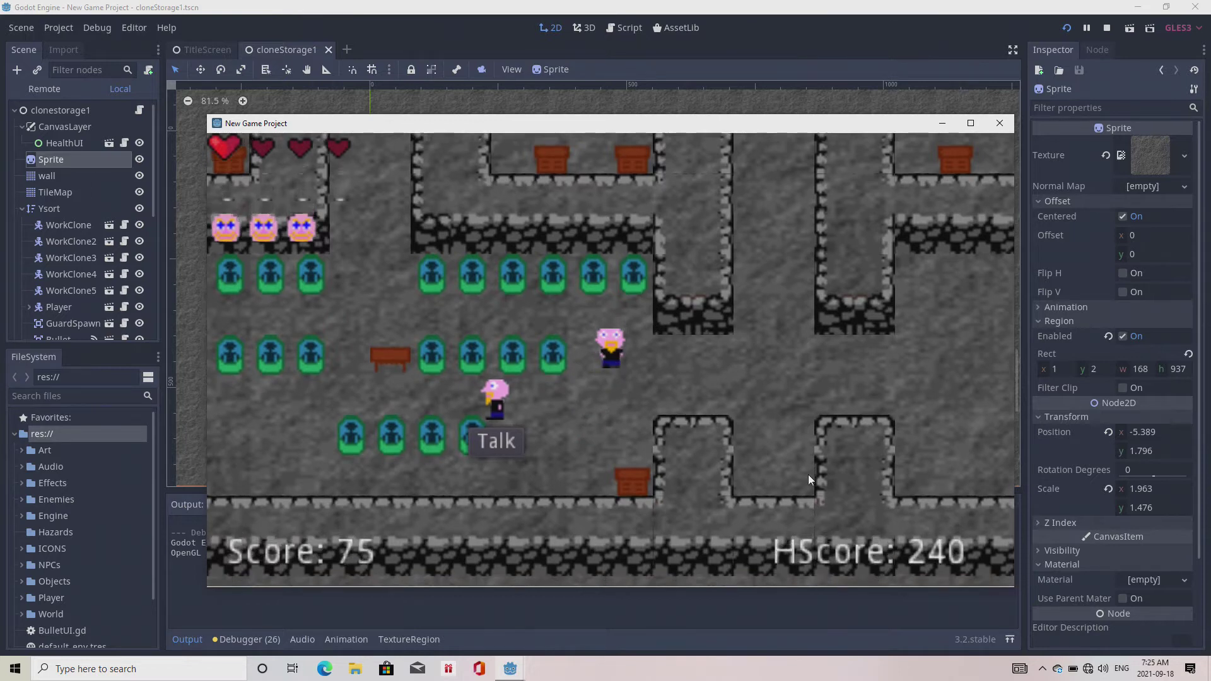
Step: Talk to the clone beside the lower row of tanks, close its dialogue, and confront it when it attacks
{"action": "left_click", "coordinate": [502, 391]}
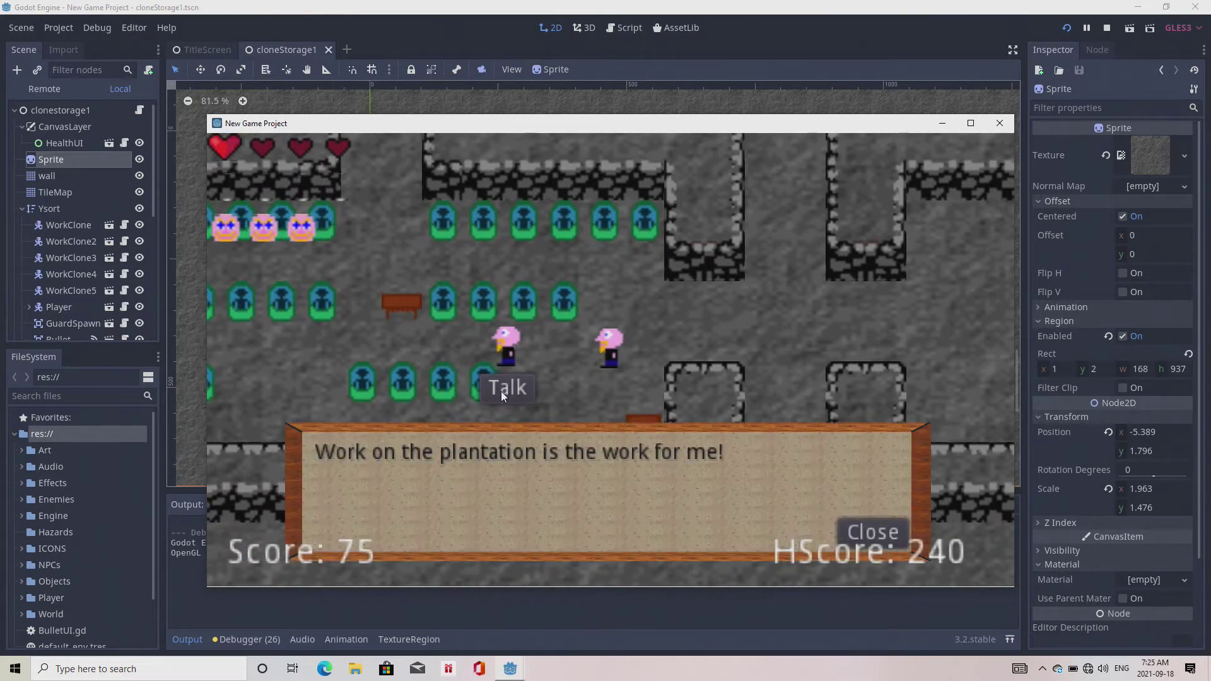
{"action": "left_click", "coordinate": [860, 530]}
{"action": "key", "text": "Right"}
{"action": "key", "text": "Down"}
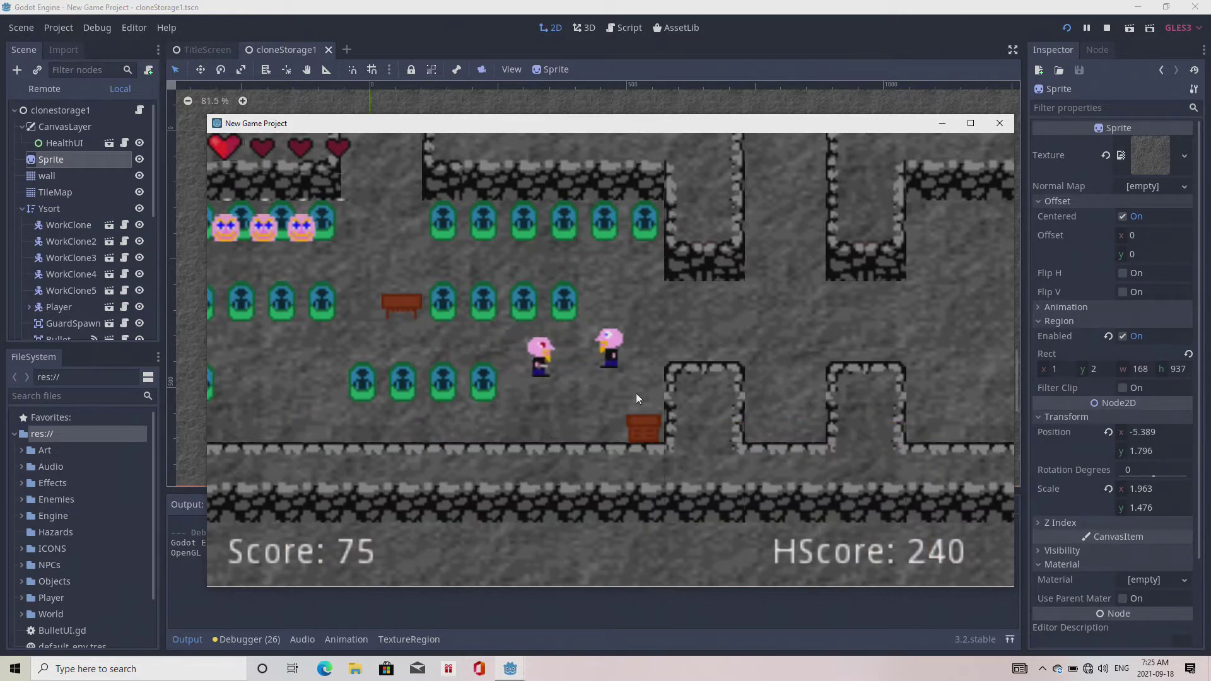
{"action": "key", "text": "Right"}
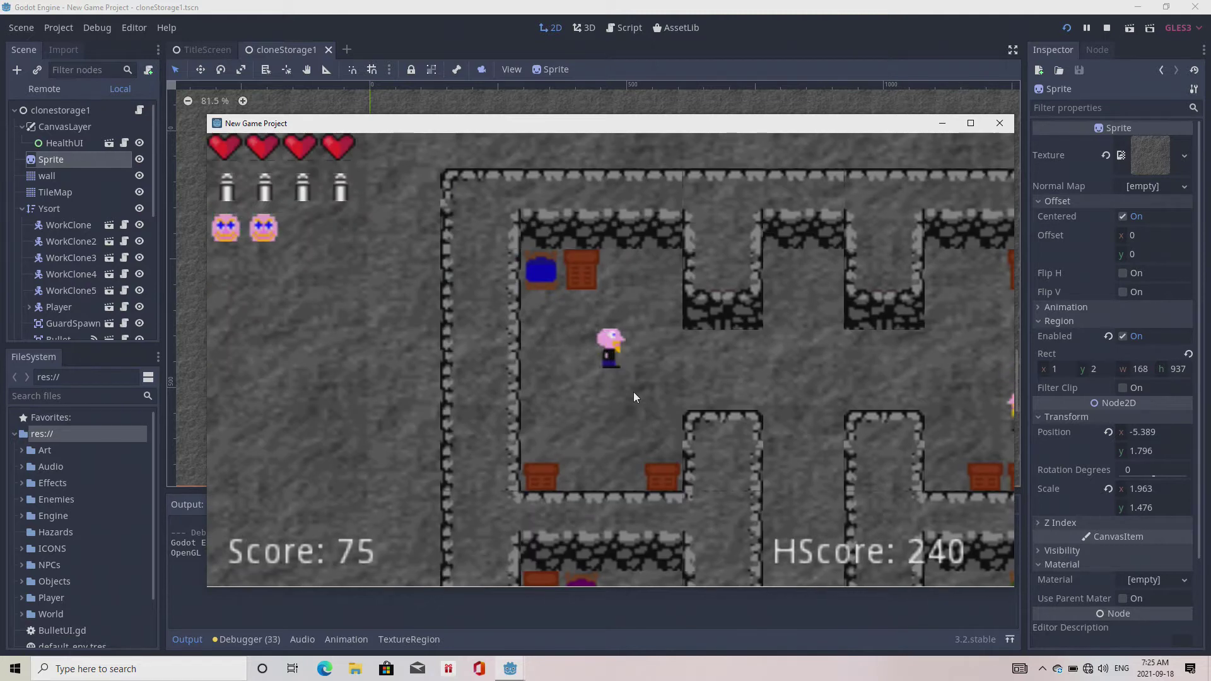
Step: Walk the respawned player from the blue-bed room down the central corridor to the eastern end of the tank room
{"action": "key", "text": "Right"}
{"action": "key", "text": "Down"}
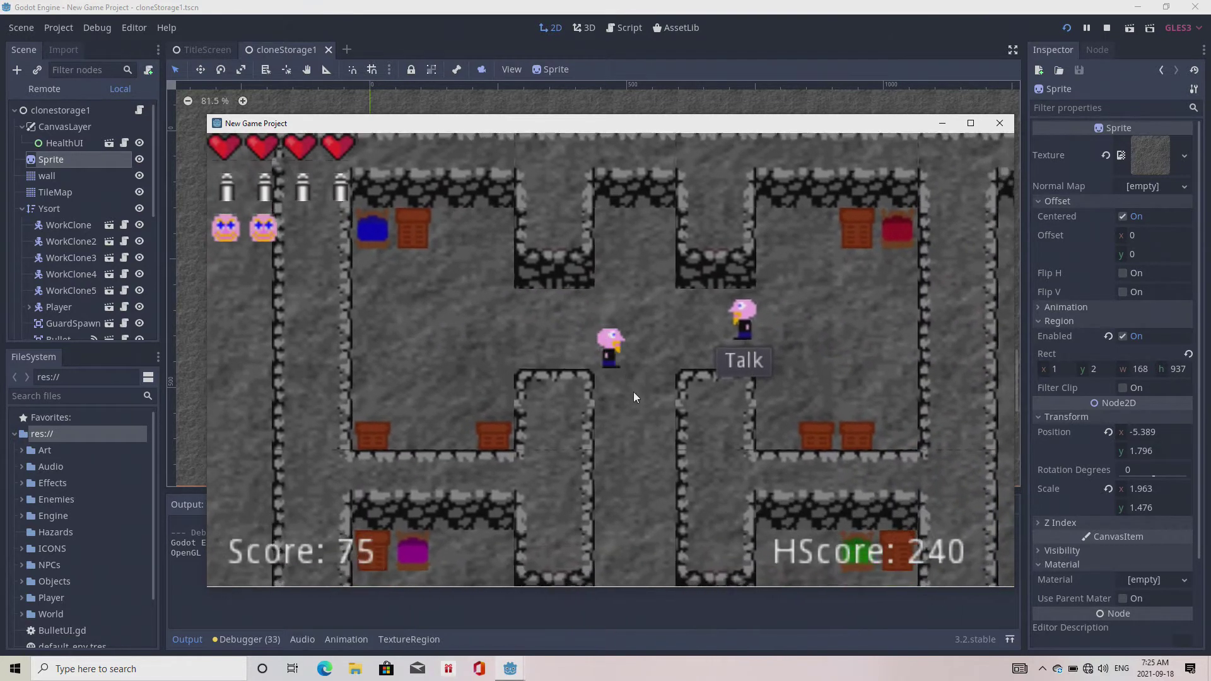
{"action": "key", "text": "Down"}
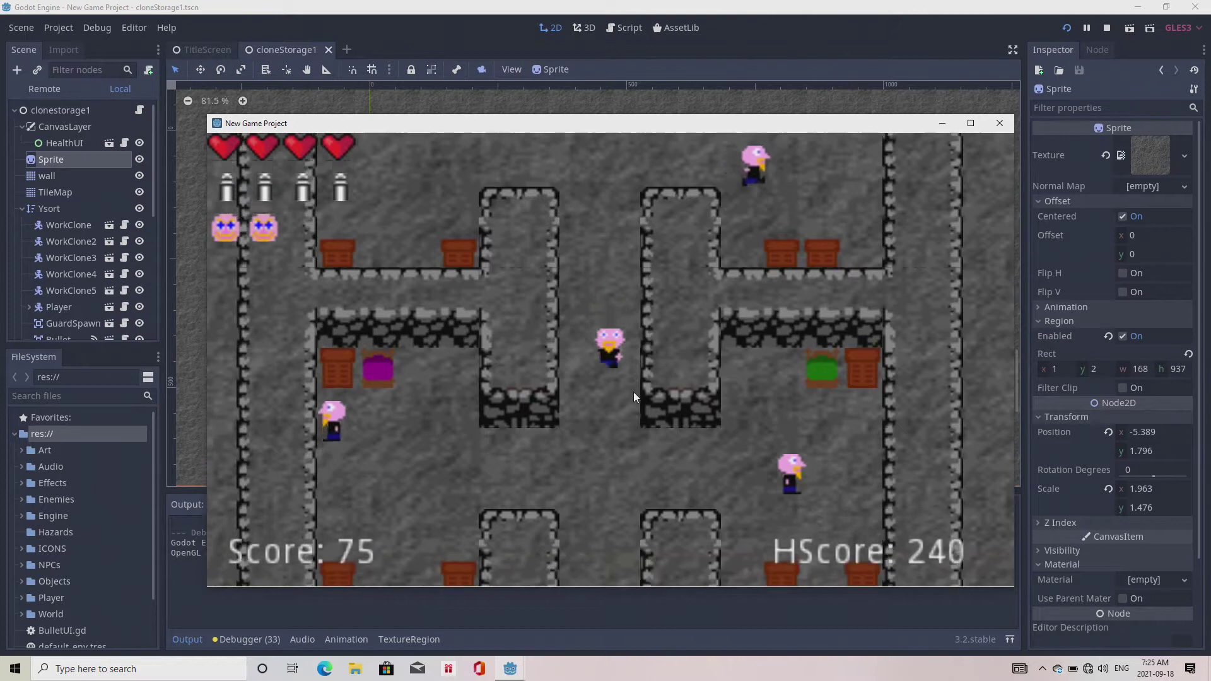
{"action": "key", "text": "Down"}
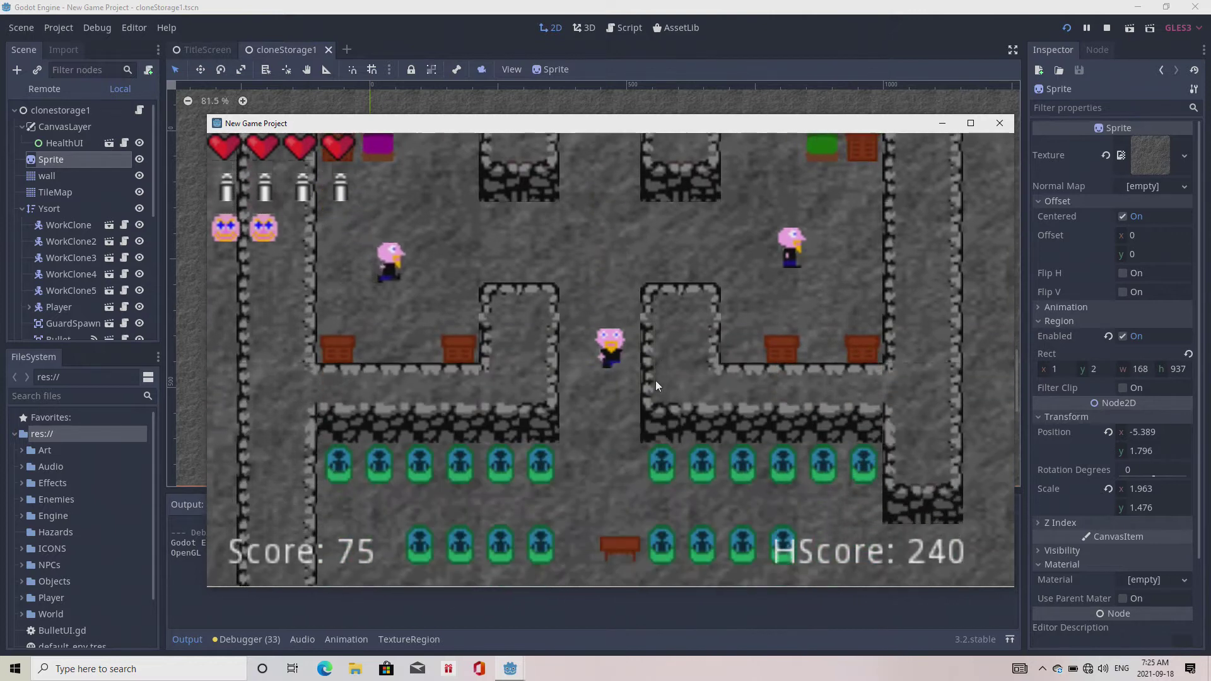
{"action": "key", "text": "Right"}
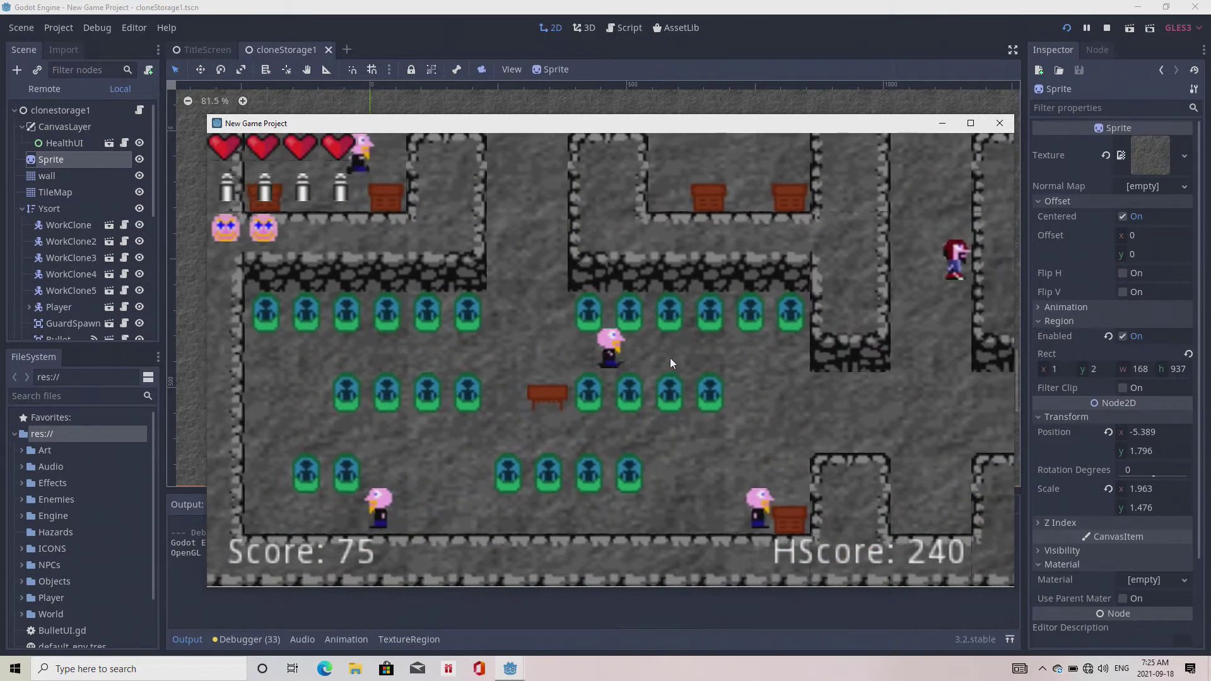
{"action": "key", "text": "Left"}
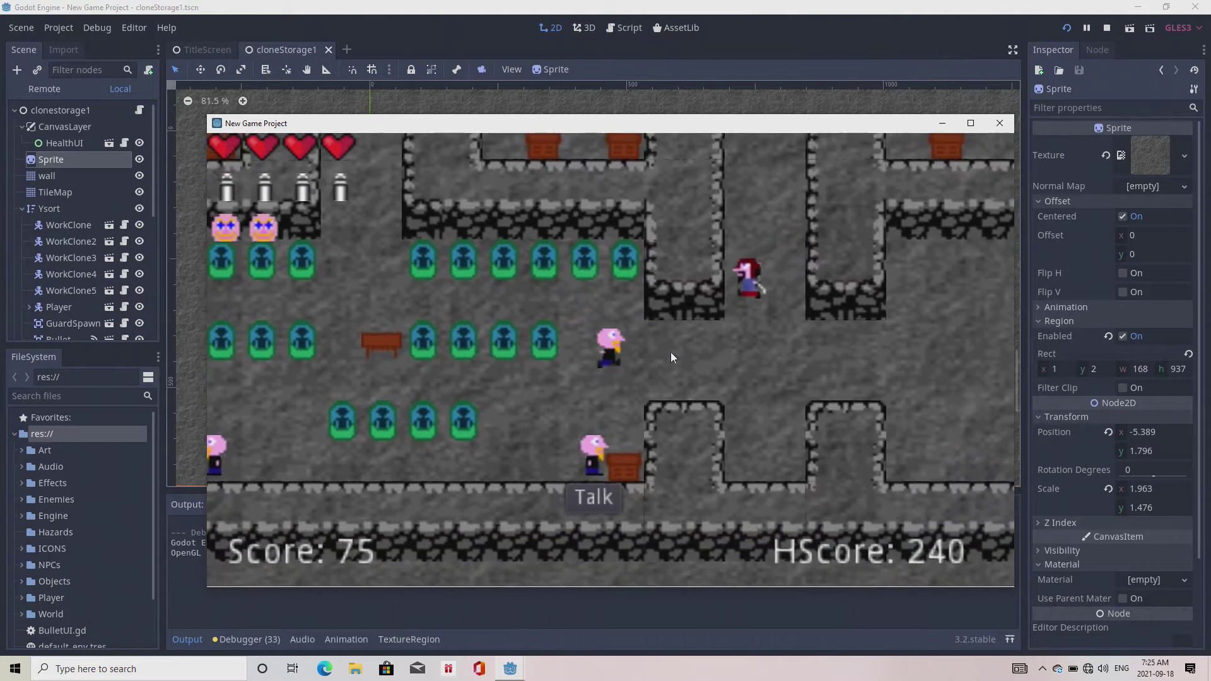
{"action": "key", "text": "Down"}
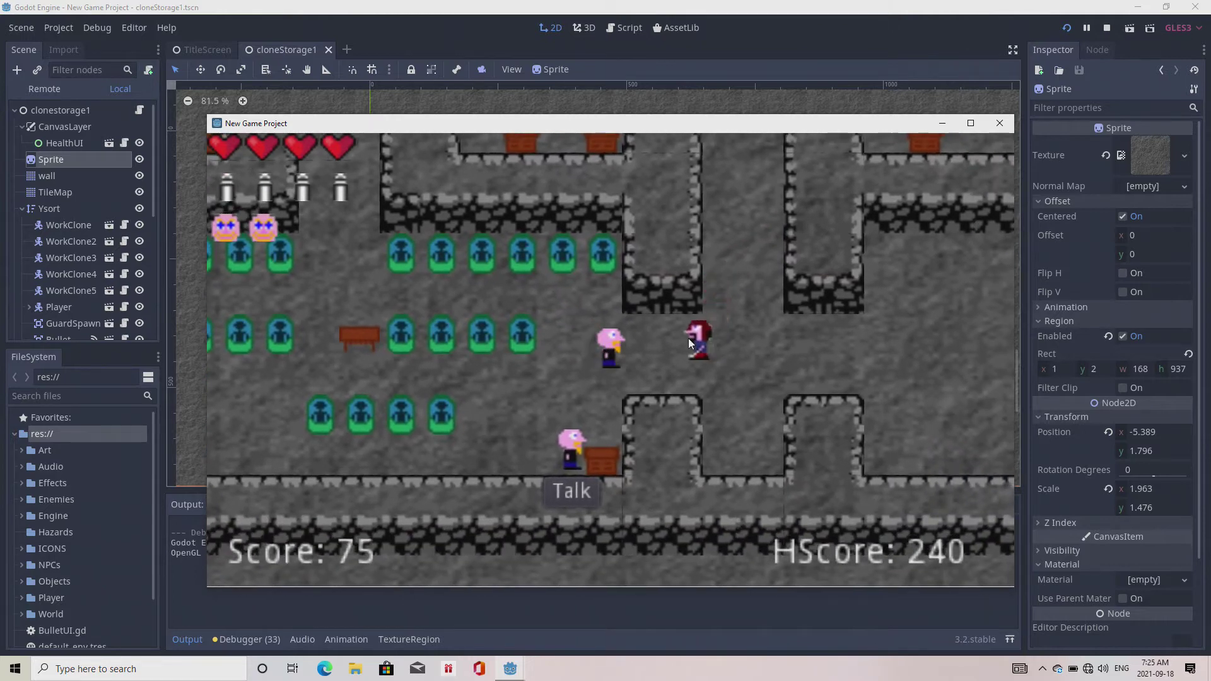
Step: Shoot the approaching red-haired guard twice and move east through the doorway
{"action": "left_click", "coordinate": [687, 338]}
{"action": "left_click", "coordinate": [689, 339]}
{"action": "key", "text": "Right"}
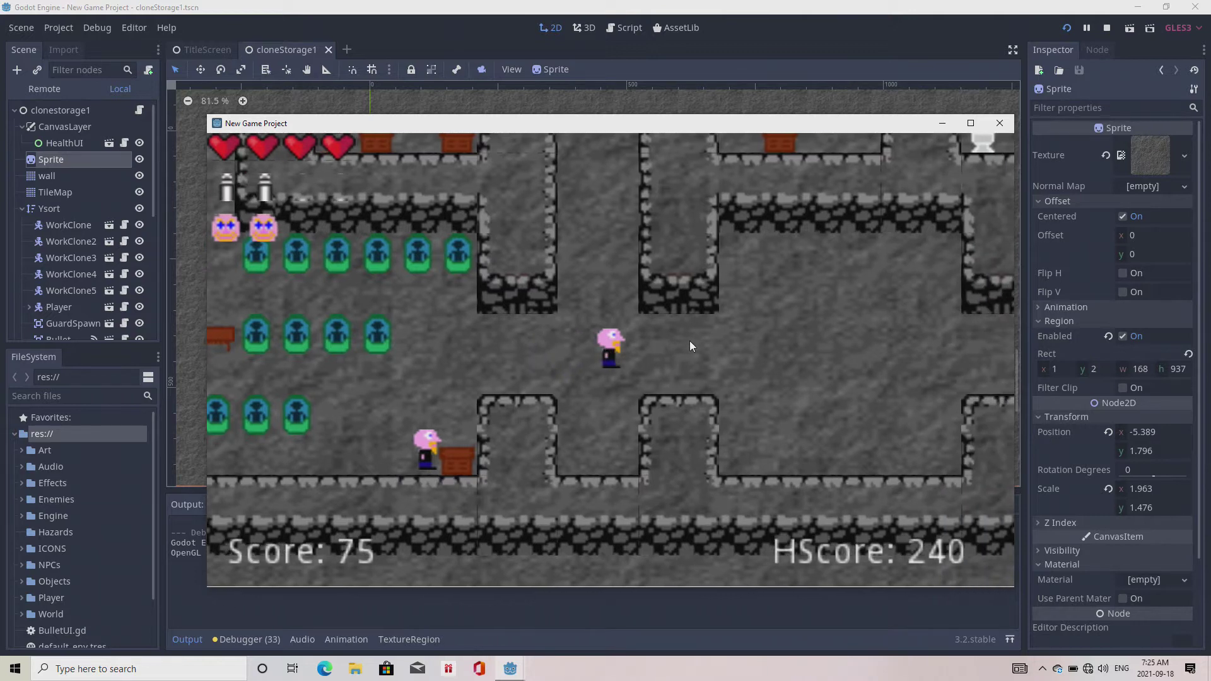
Step: Explore the empty room east of the corridor, then walk back west to the clone near the tank room's crate
{"action": "key", "text": "Right"}
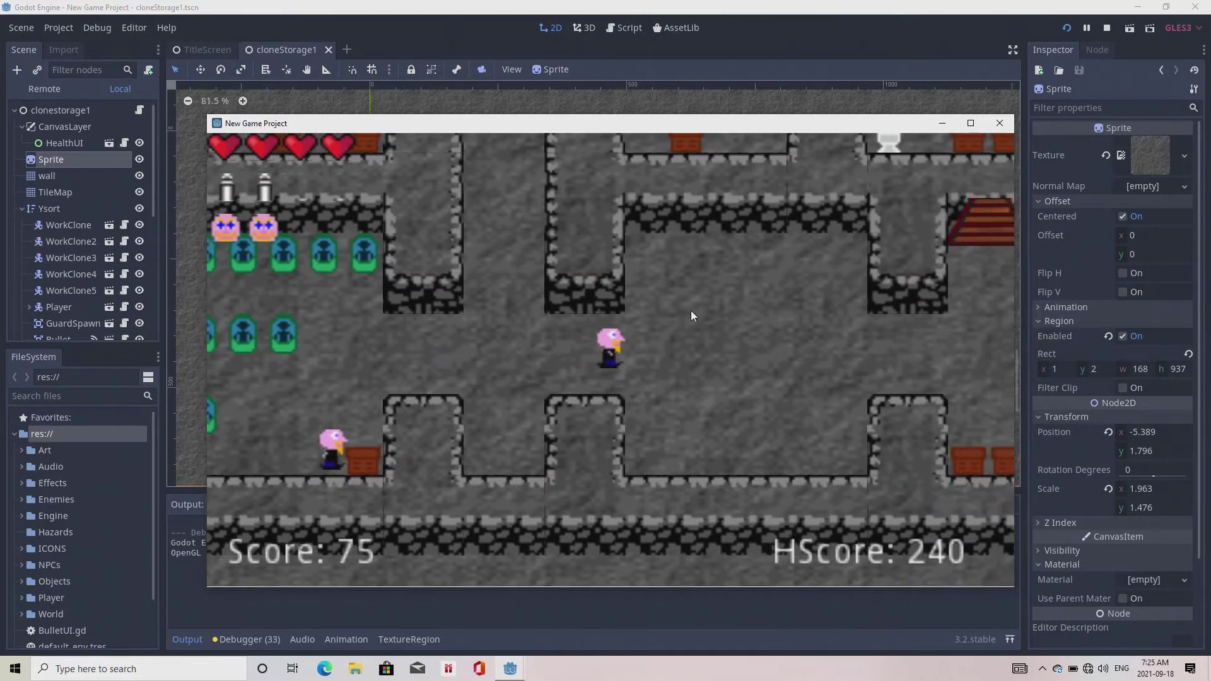
{"action": "key", "text": "Up"}
{"action": "key", "text": "Right"}
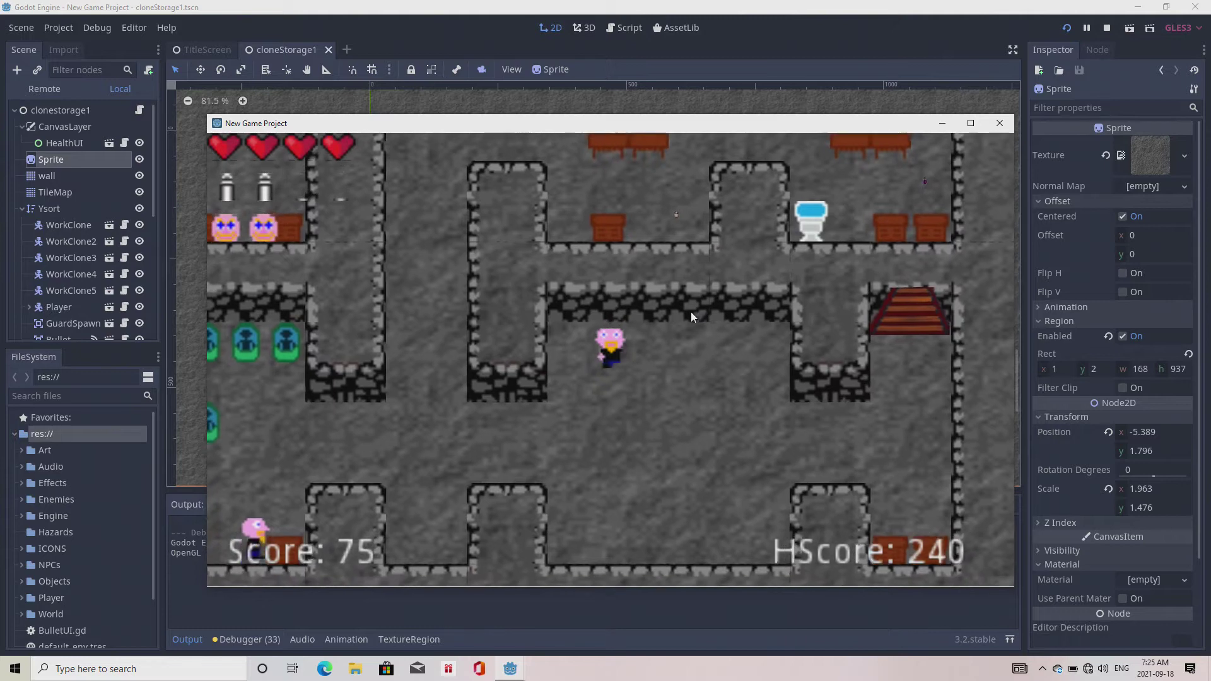
{"action": "key", "text": "Down"}
{"action": "key", "text": "Left"}
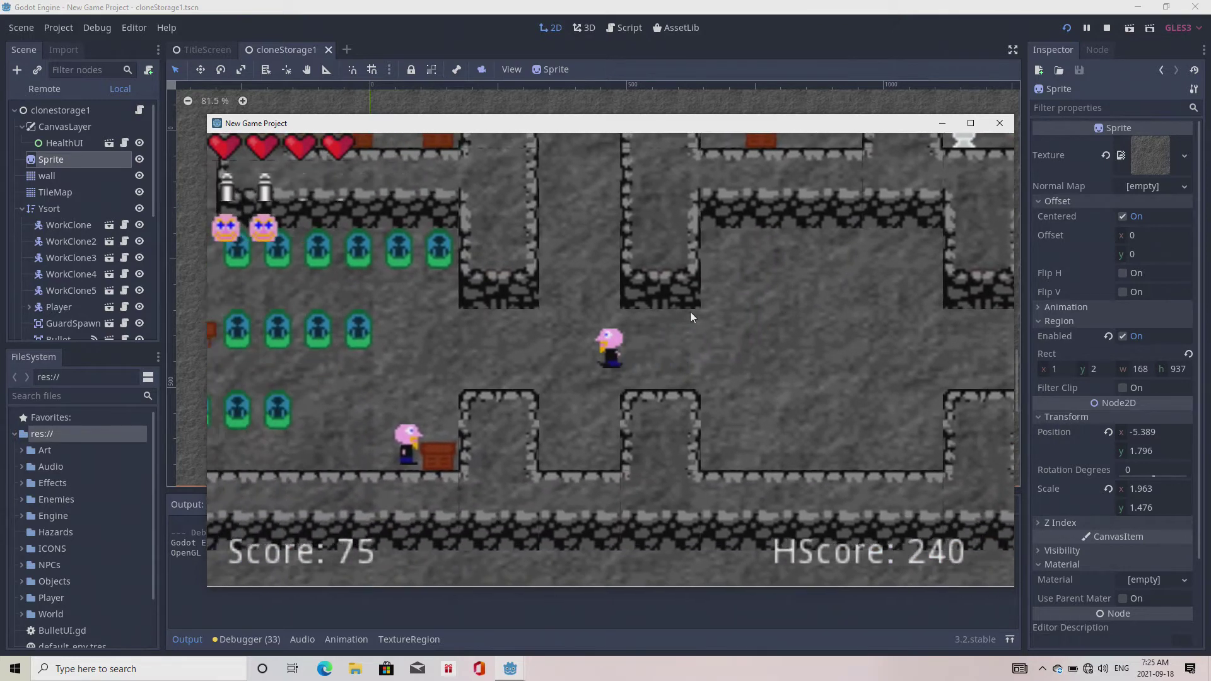
{"action": "key", "text": "Left"}
{"action": "key", "text": "Down"}
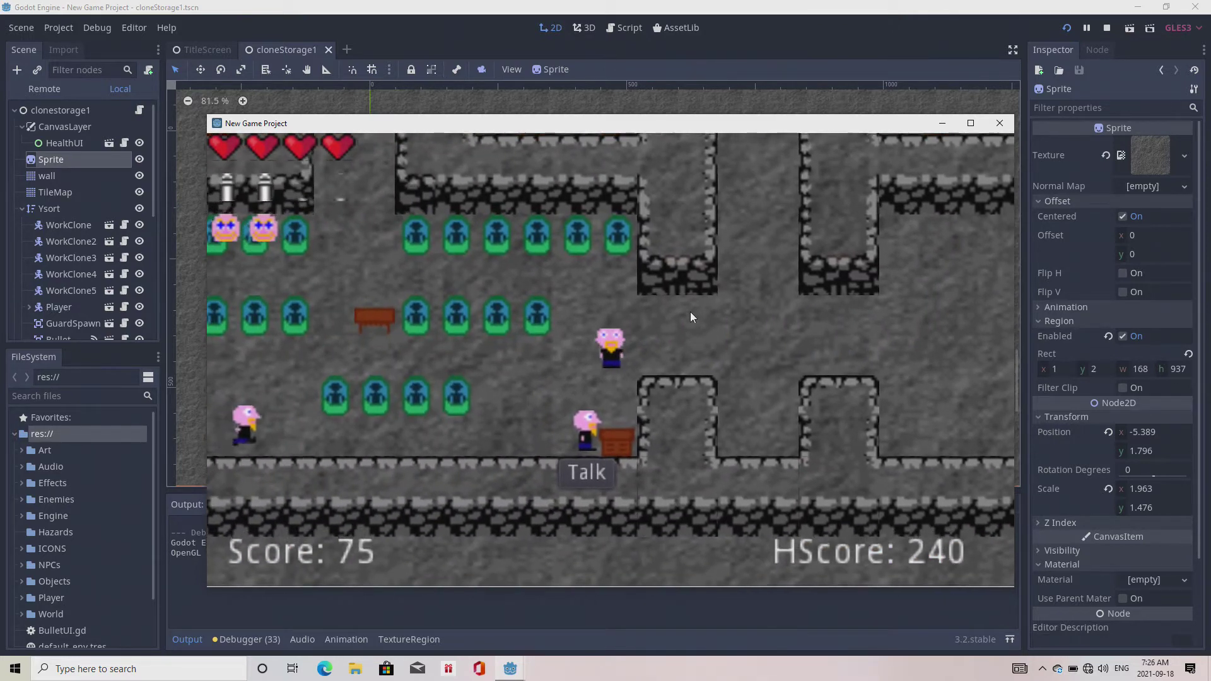
Step: Talk to the clone beside the crate, close its dialogue, and defeat it when it attacks
{"action": "left_click", "coordinate": [585, 473]}
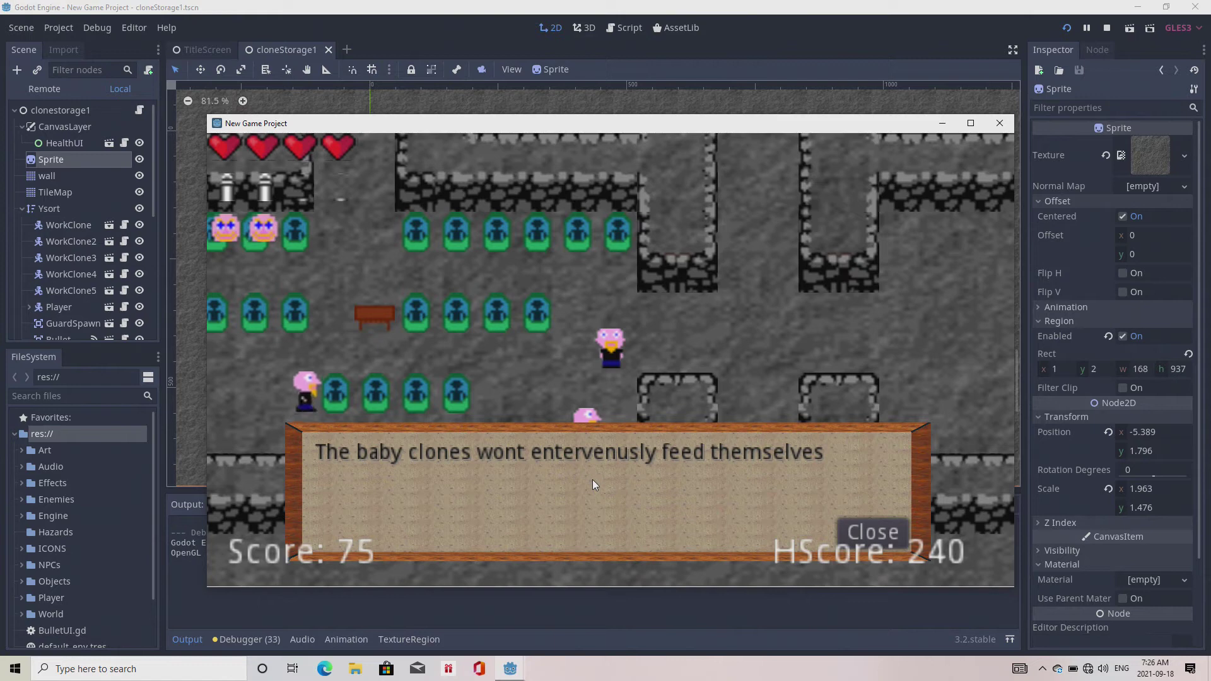
{"action": "left_click", "coordinate": [867, 531]}
{"action": "key", "text": "Up"}
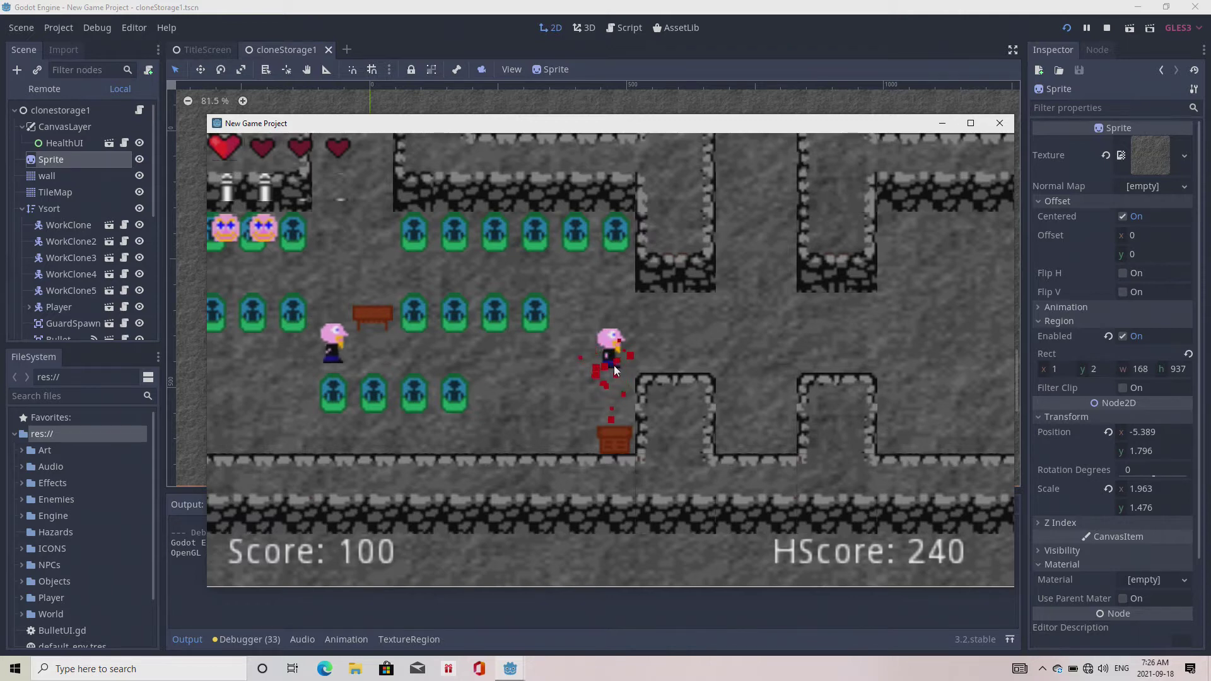
Step: Leave the tank room, walk north up the corridor, and enter the room with the brown benches to the east
{"action": "key", "text": "Left"}
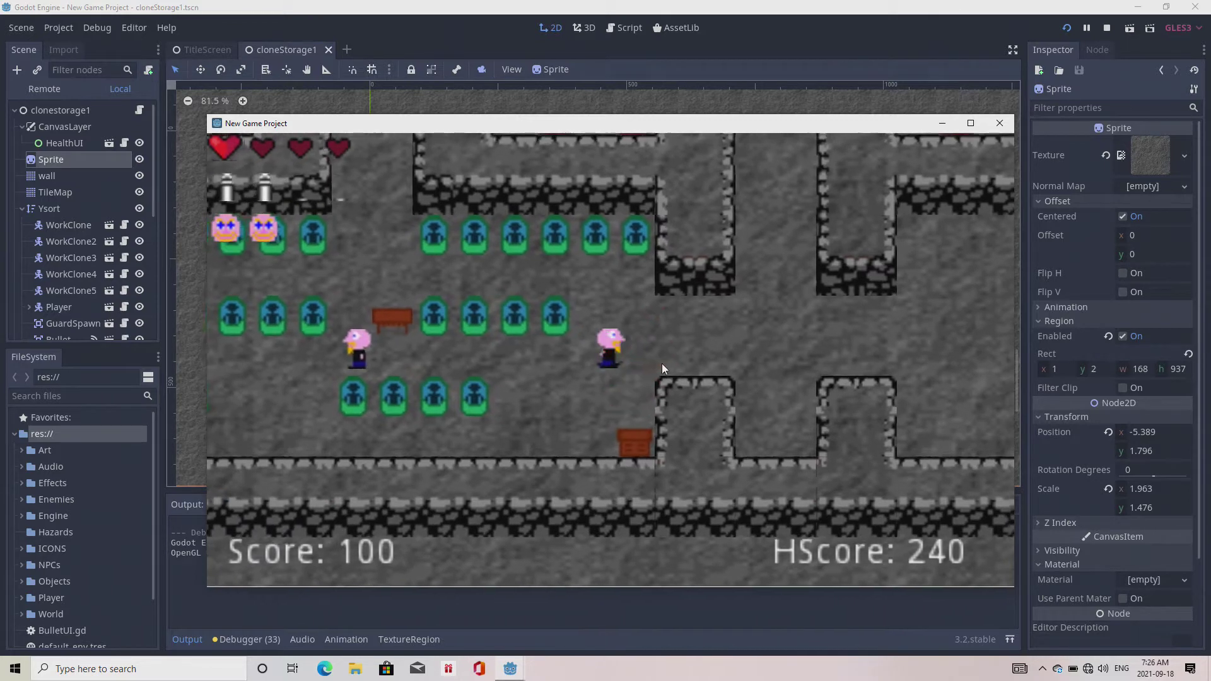
{"action": "key", "text": "Right"}
{"action": "key", "text": "Up"}
{"action": "key", "text": "Up"}
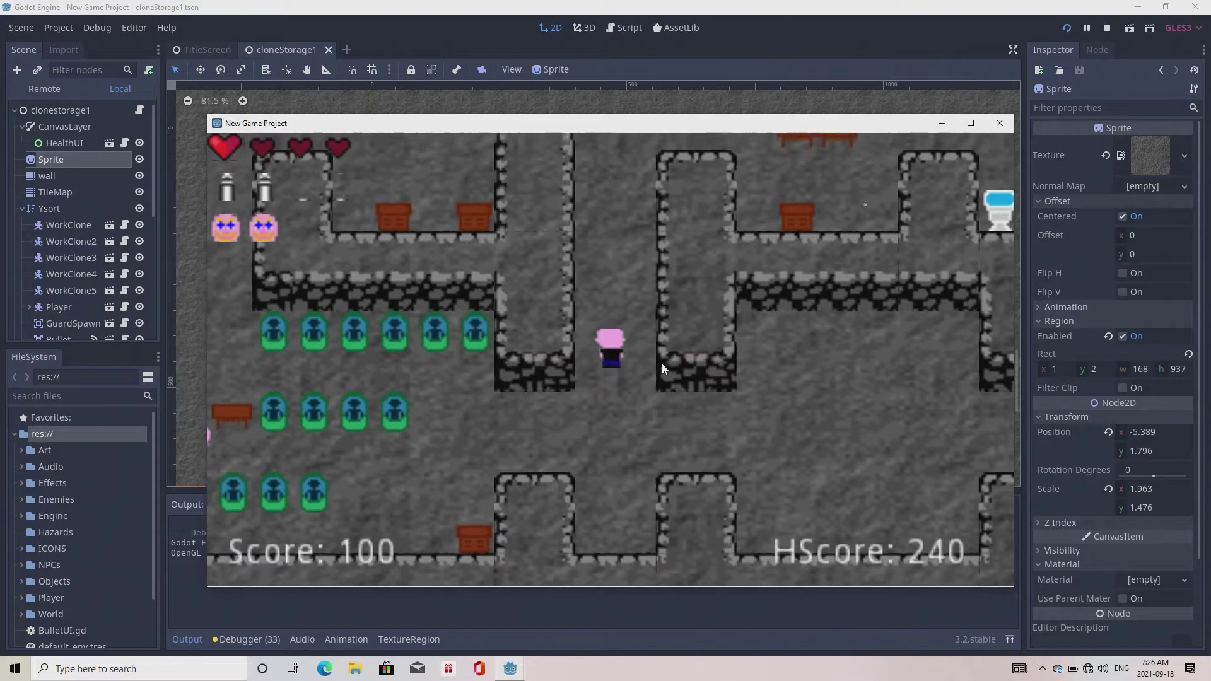
{"action": "key", "text": "Right"}
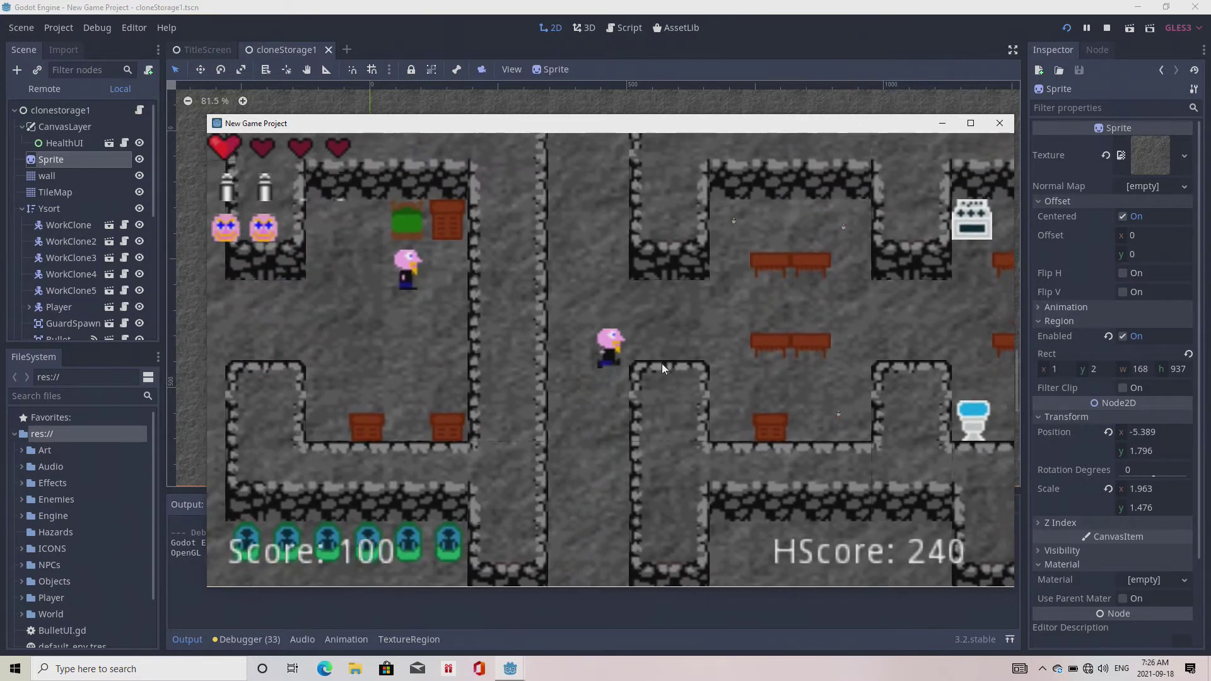
{"action": "key", "text": "Up"}
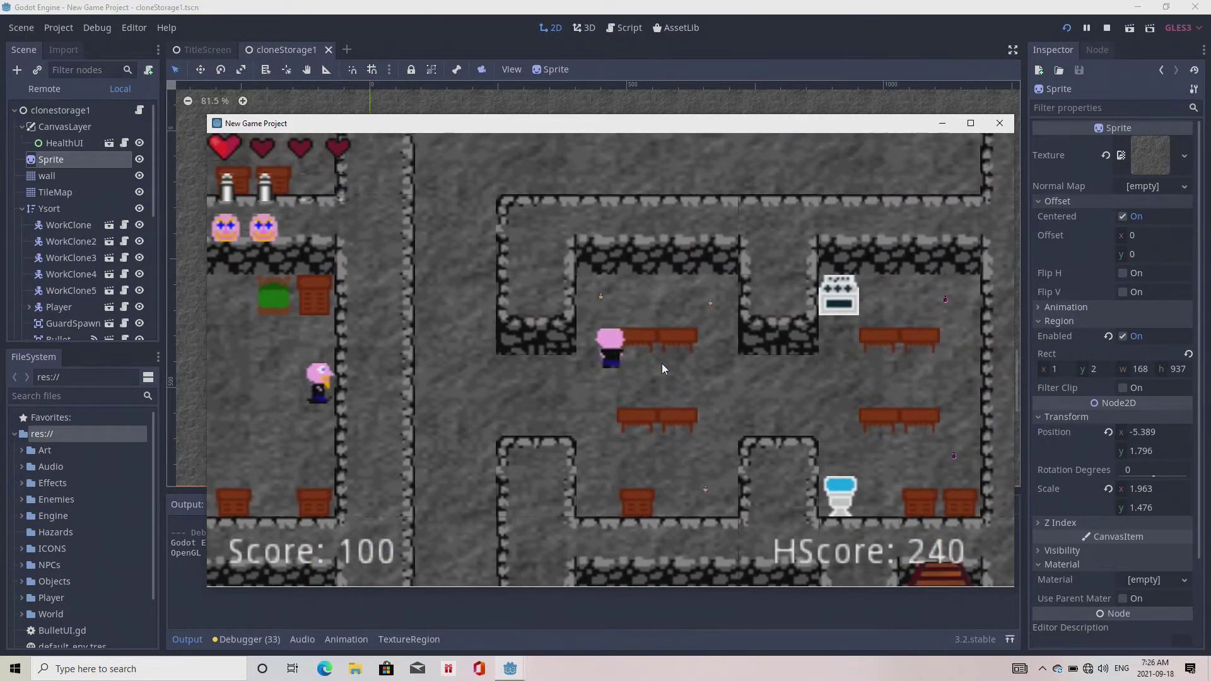
Step: Collect the two small pickups along the north side of the bench room
{"action": "key", "text": "Up"}
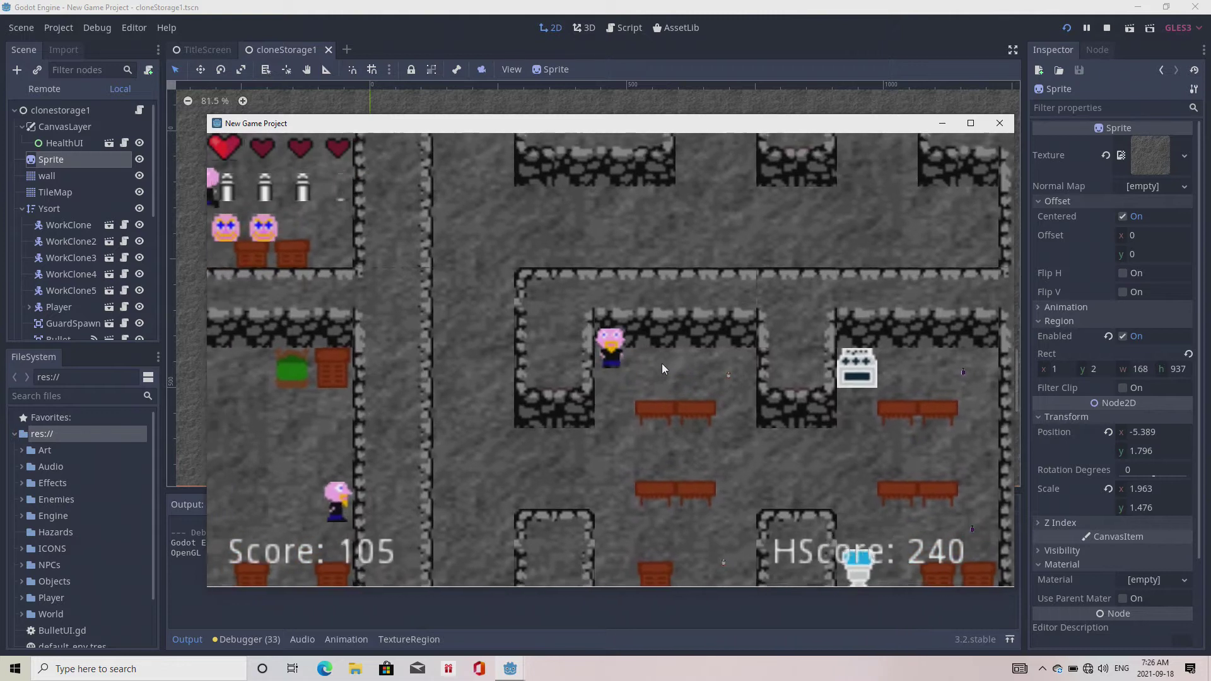
{"action": "key", "text": "Right"}
{"action": "key", "text": "Up"}
{"action": "key", "text": "Down"}
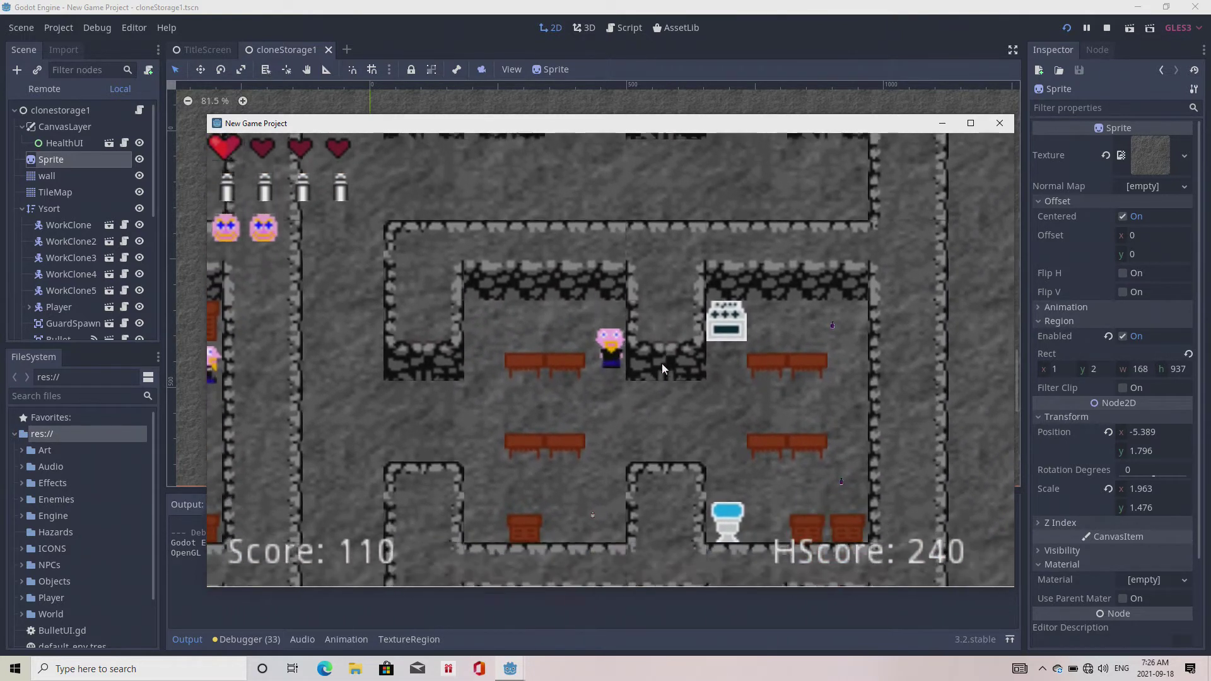
Step: Enter the stove and toilet room to the east and collect its two small pickups
{"action": "key", "text": "Right"}
{"action": "key", "text": "Right"}
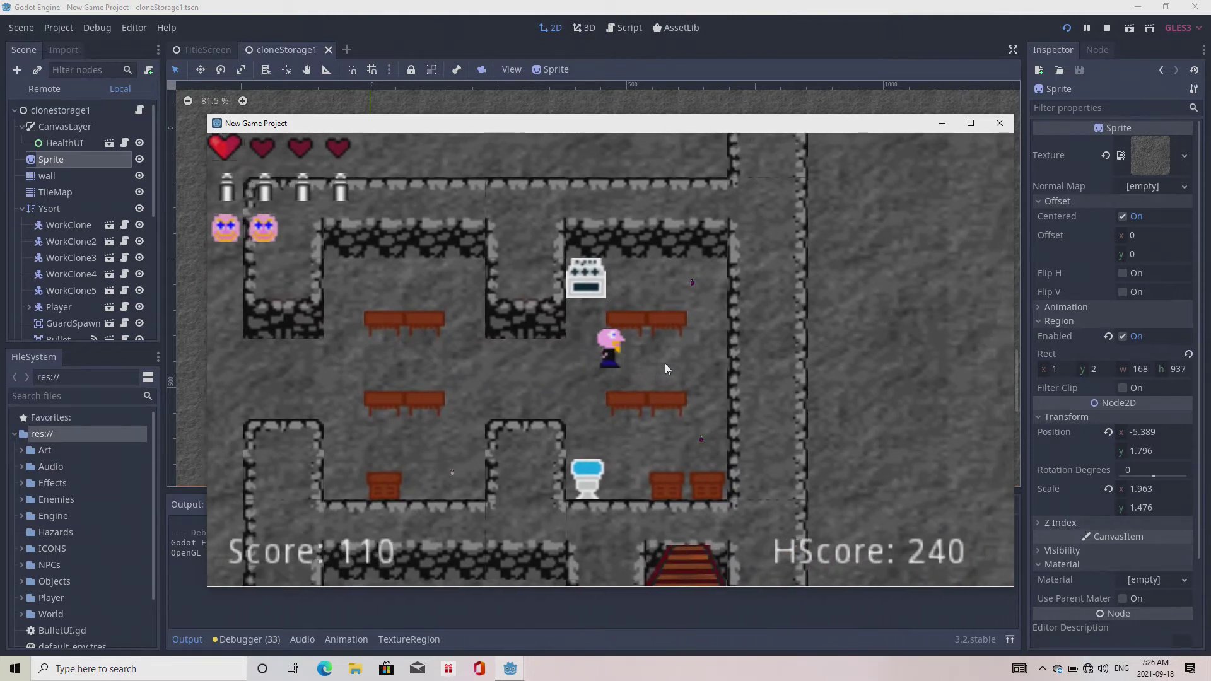
{"action": "key", "text": "Up"}
{"action": "key", "text": "Down"}
{"action": "key", "text": "Down"}
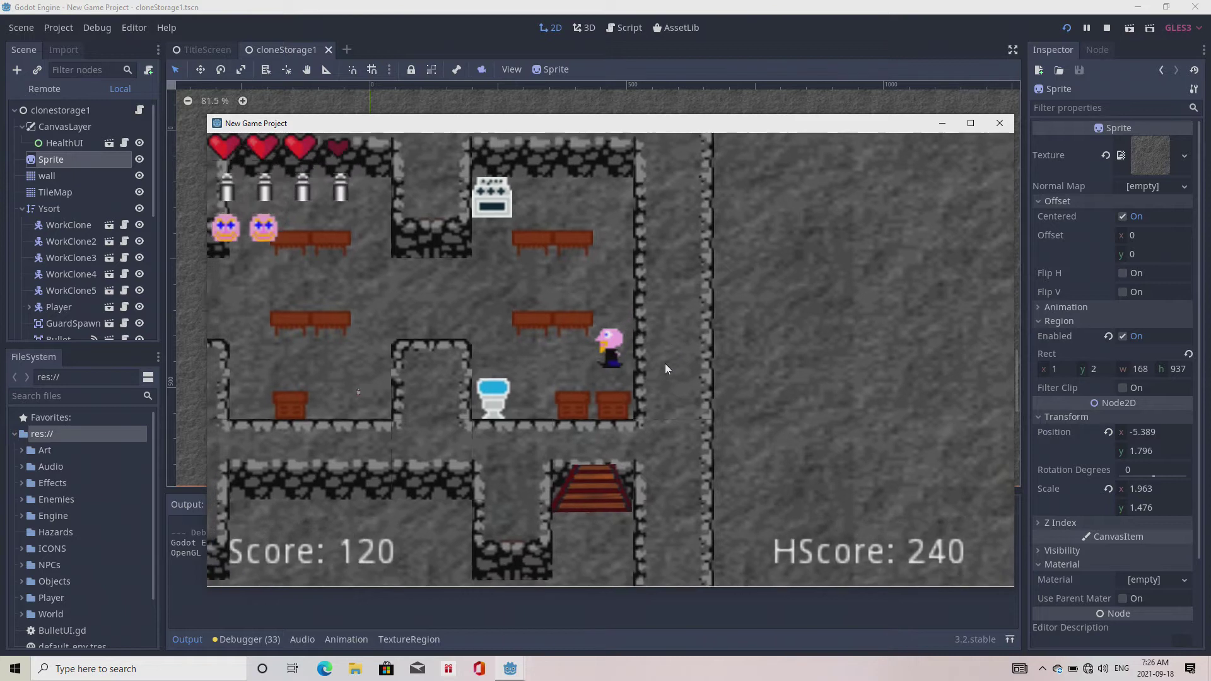
Step: Walk back west from the stove room through the bench room to the corridor
{"action": "key", "text": "Left"}
{"action": "key", "text": "Left"}
{"action": "key", "text": "Up"}
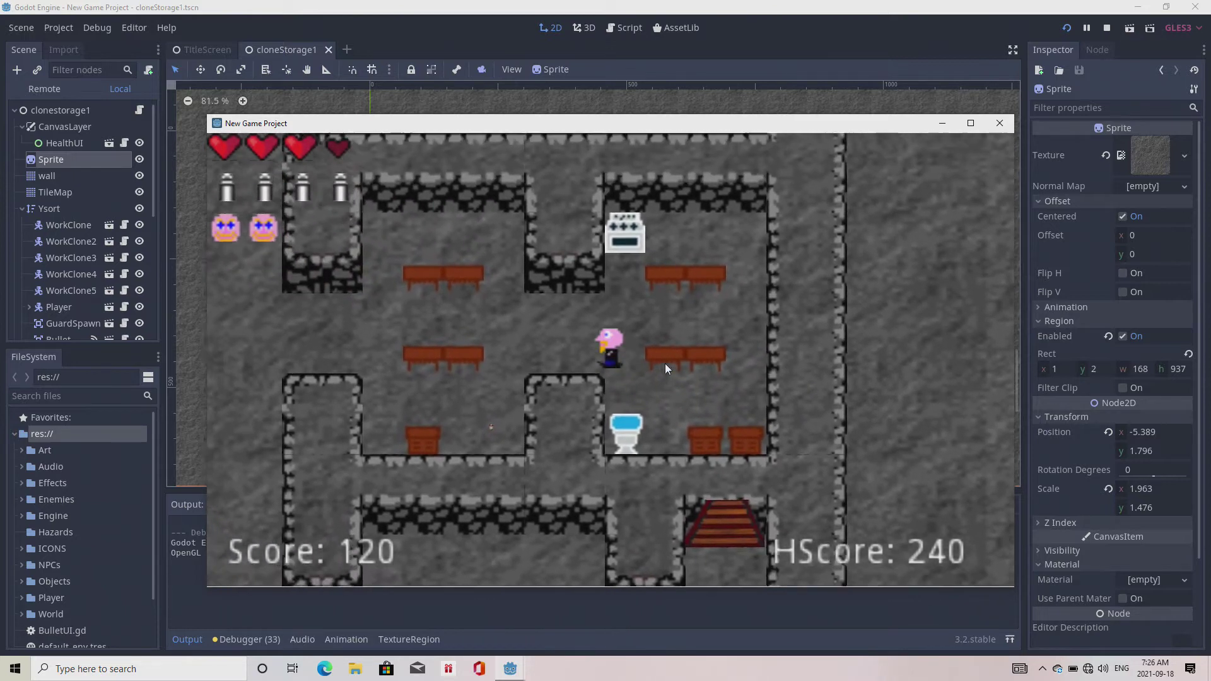
{"action": "key", "text": "Left"}
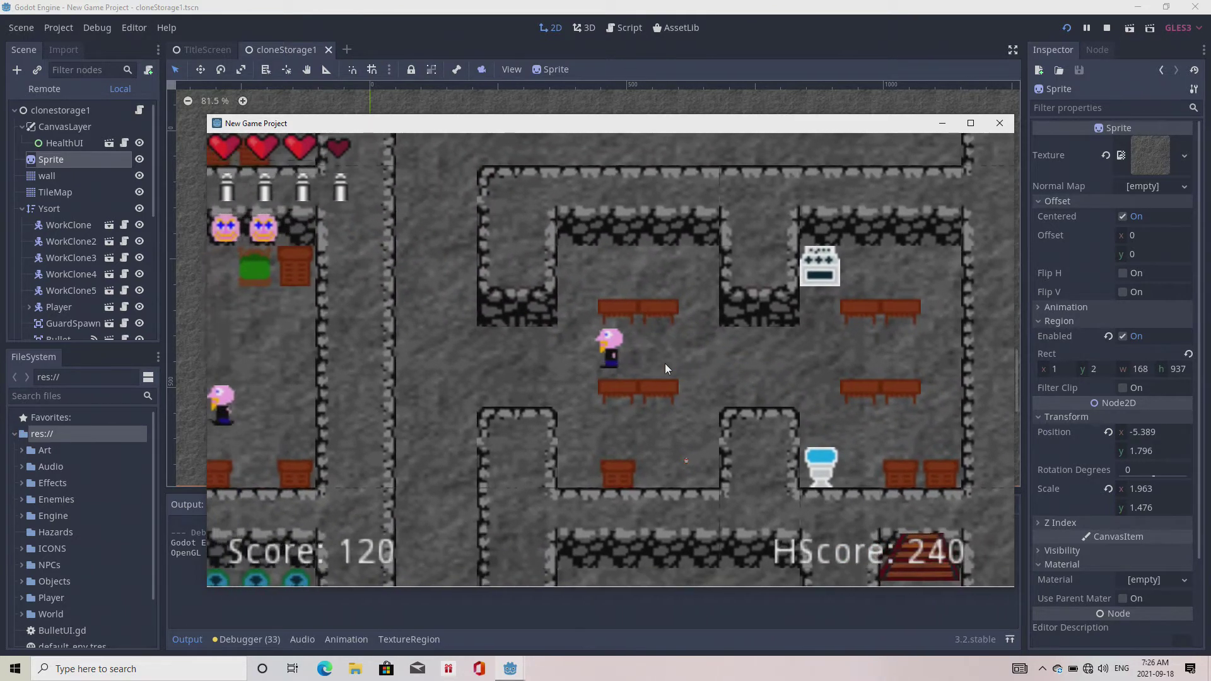
{"action": "key", "text": "Down"}
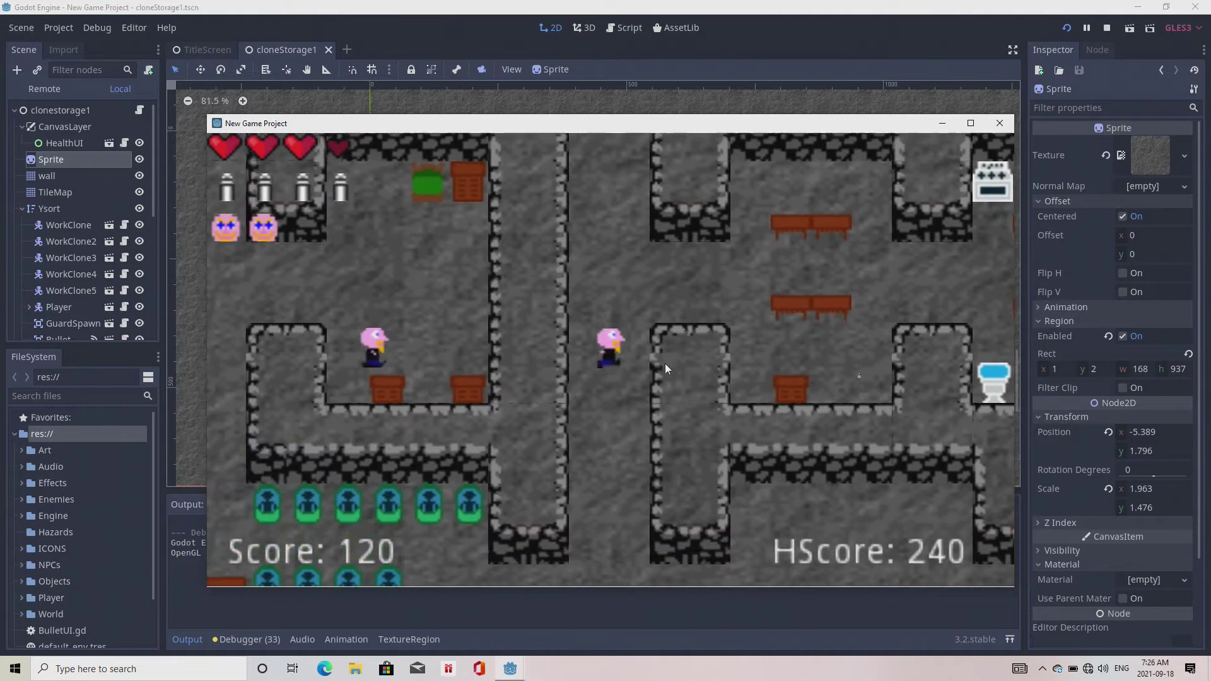
Step: Head south down the corridor, cross the empty room eastward, and take the staircase to the next floor
{"action": "key", "text": "Down"}
{"action": "key", "text": "Right"}
{"action": "key", "text": "Right"}
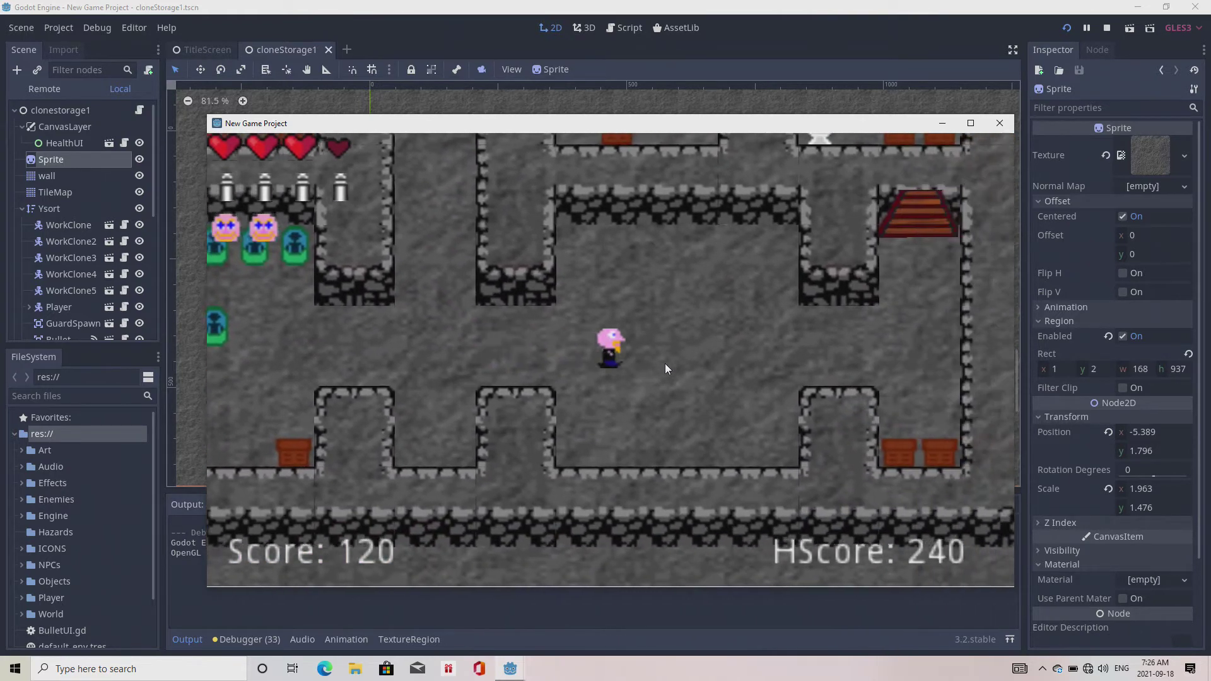
{"action": "key", "text": "Right"}
{"action": "key", "text": "Up"}
{"action": "key", "text": "Up"}
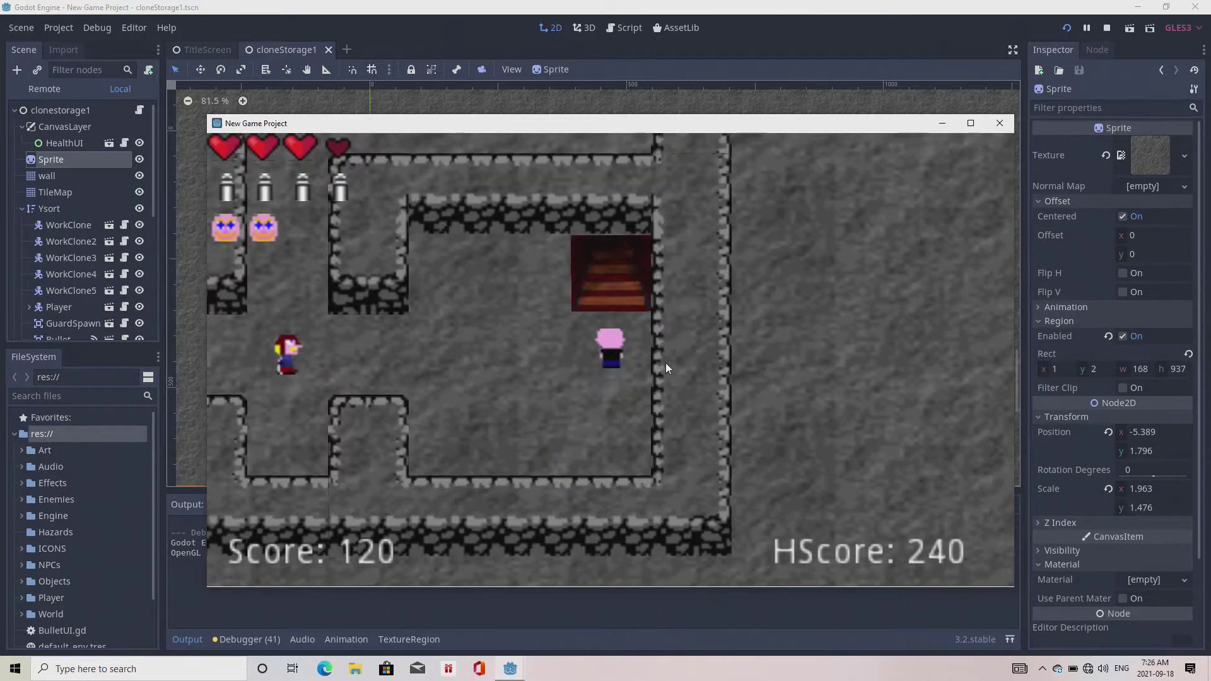
Step: Walk west from the staircase and shoot the red-haired guard
{"action": "key", "text": "Left"}
{"action": "key", "text": "Down"}
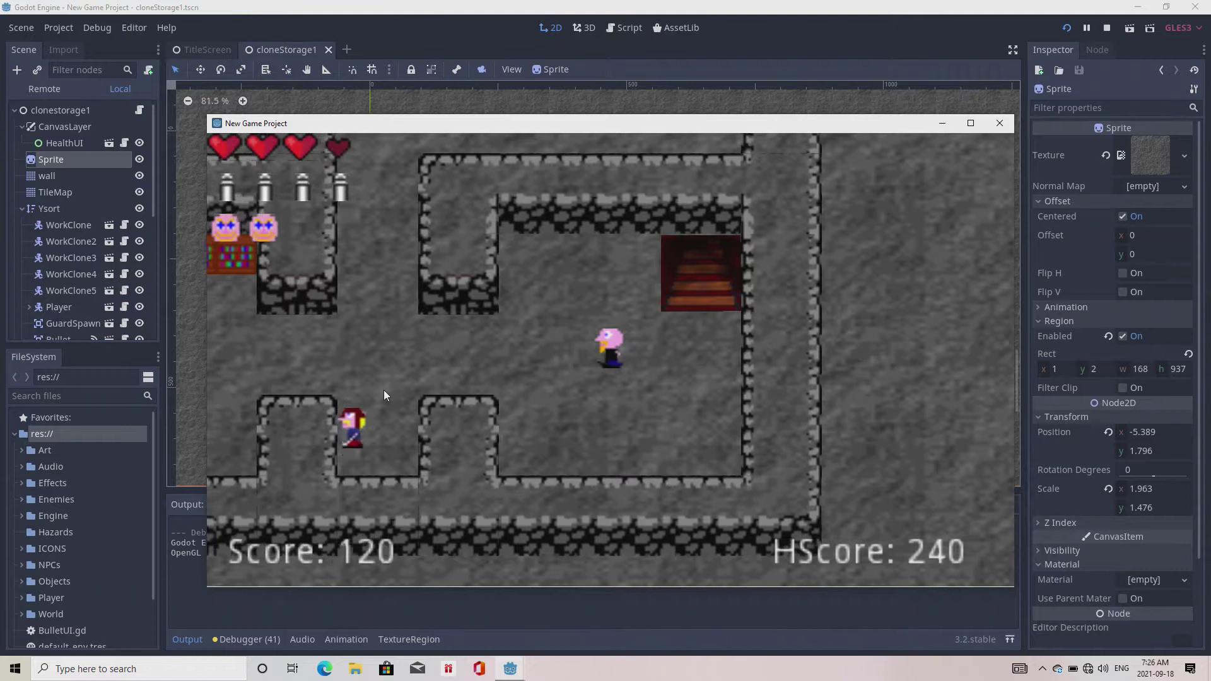
{"action": "key", "text": "Right"}
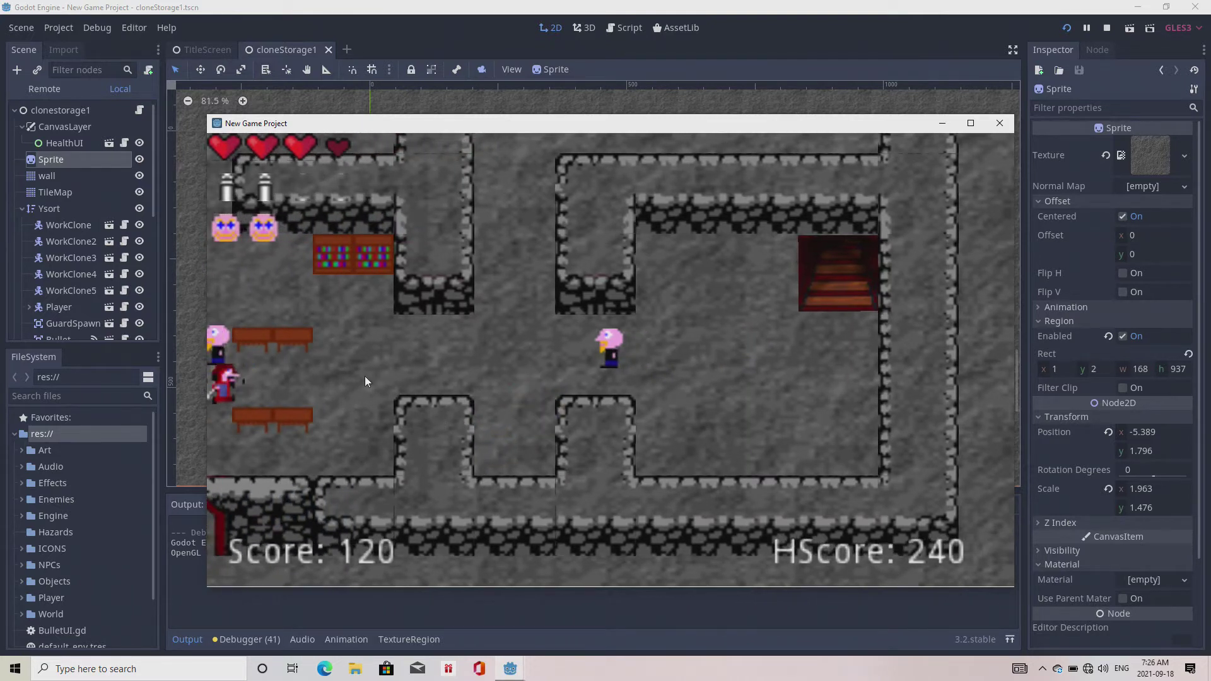
{"action": "key", "text": "Up"}
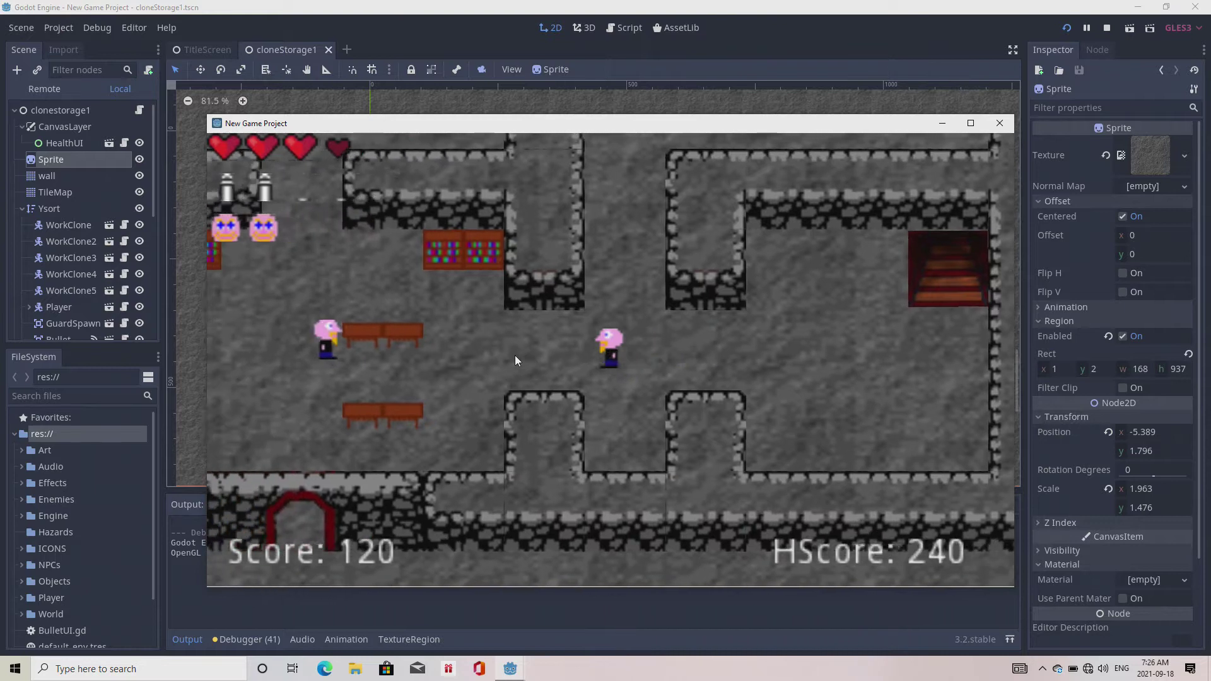
Step: Cross the bookcase hall past the clone and leave the building through the red archway
{"action": "key", "text": "Left"}
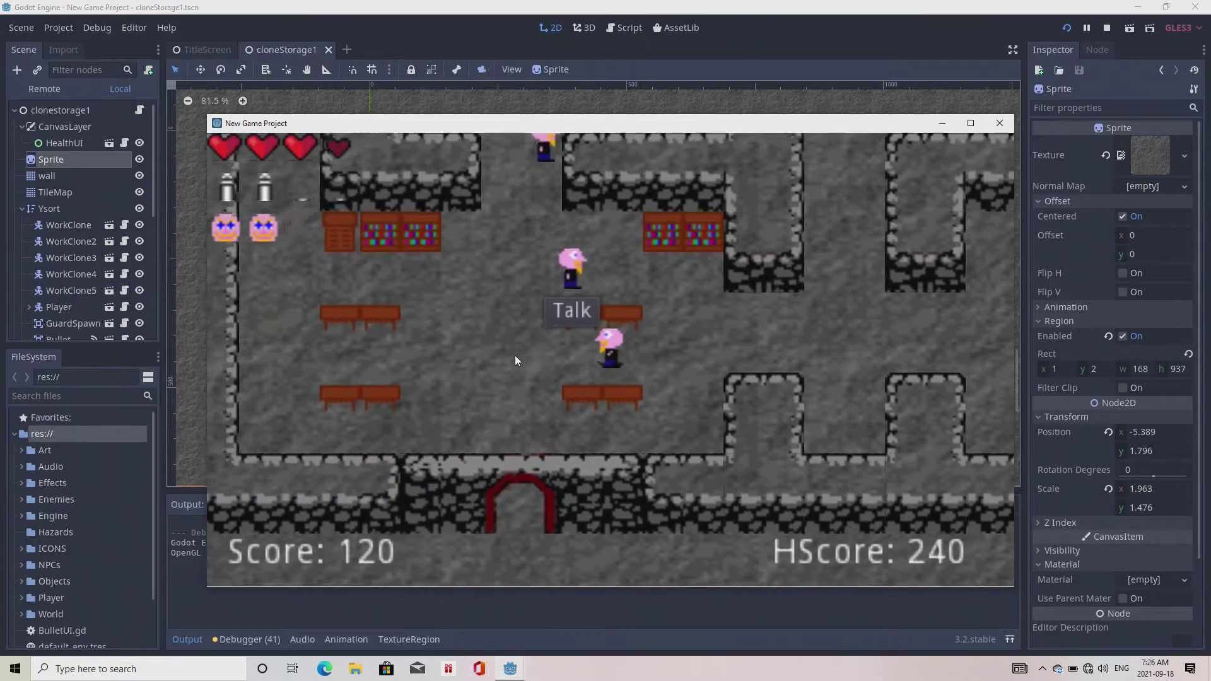
{"action": "key", "text": "Down"}
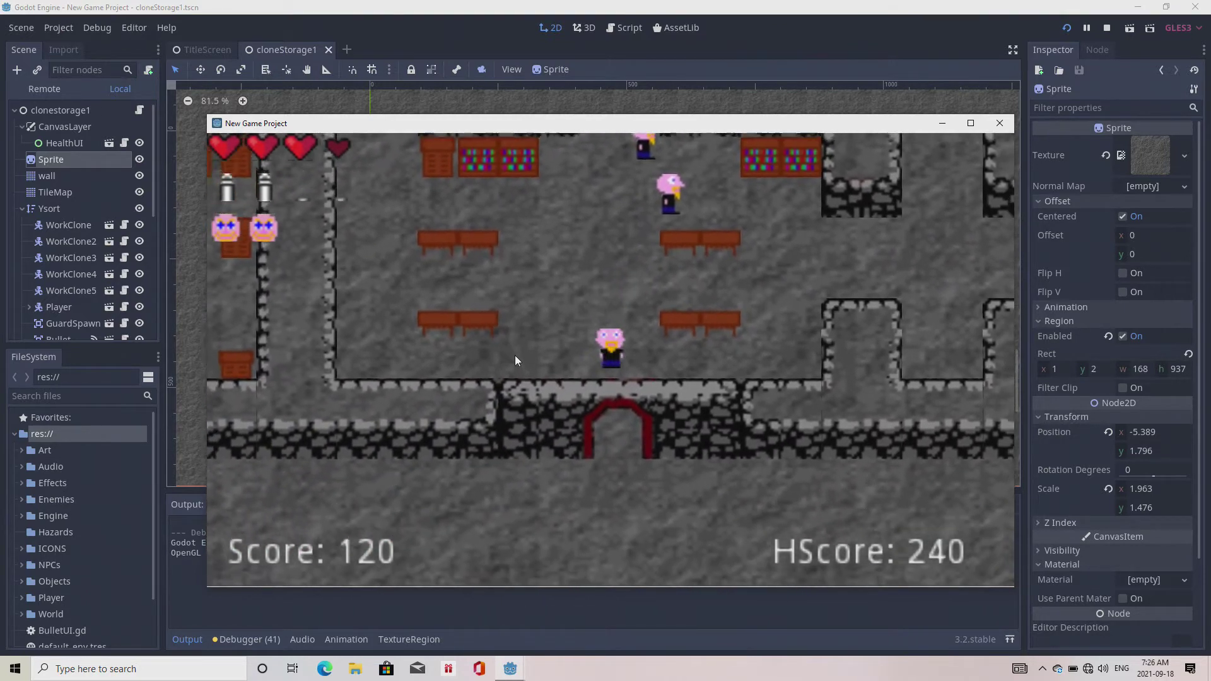
{"action": "key", "text": "Down"}
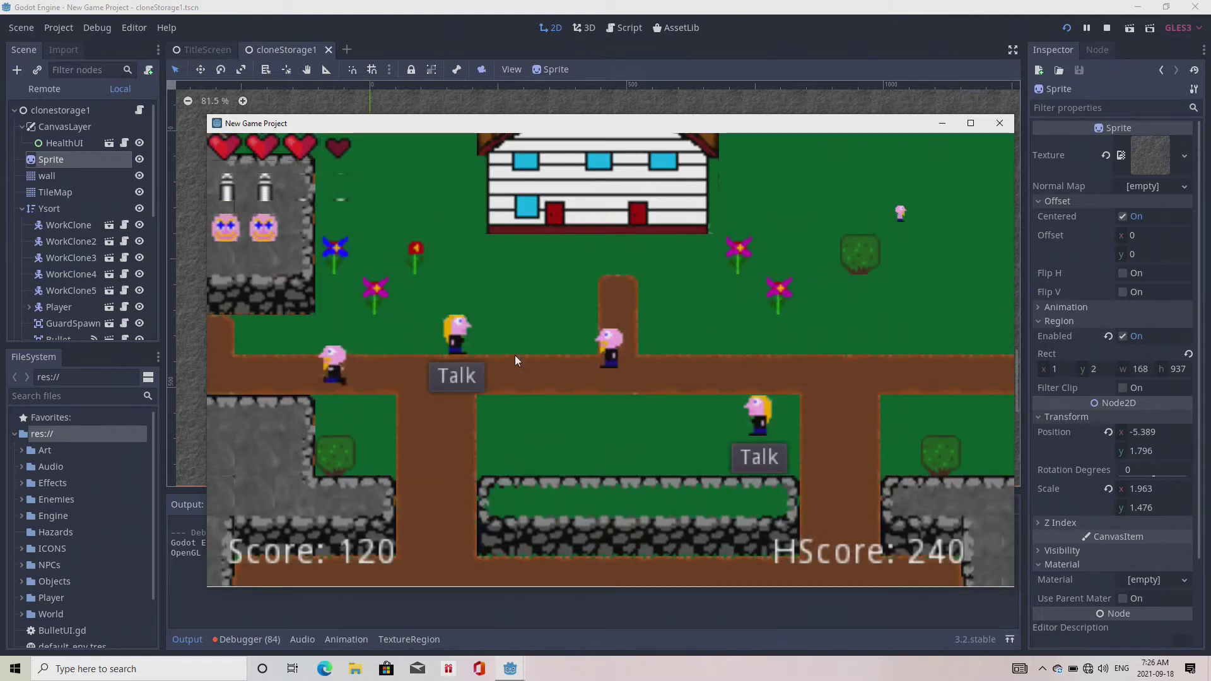
Step: Follow the outdoor dirt path west past the blond character to the edge of the dark road
{"action": "key", "text": "Left"}
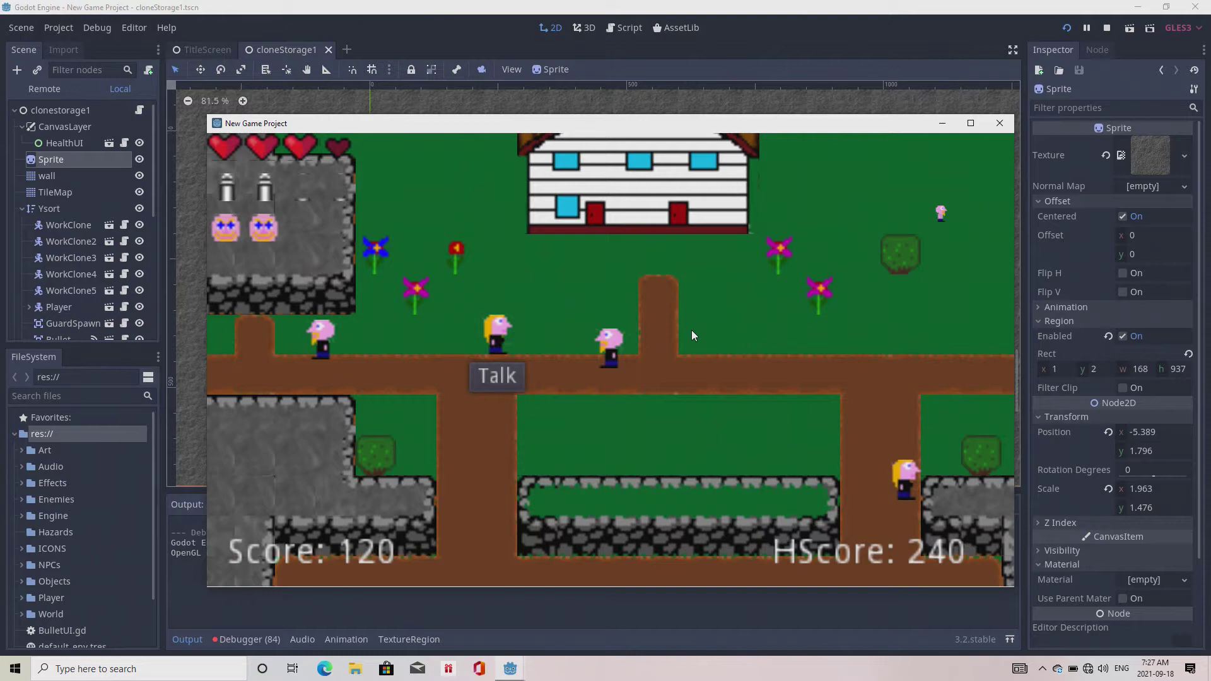
{"action": "key", "text": "Left"}
{"action": "key", "text": "Left"}
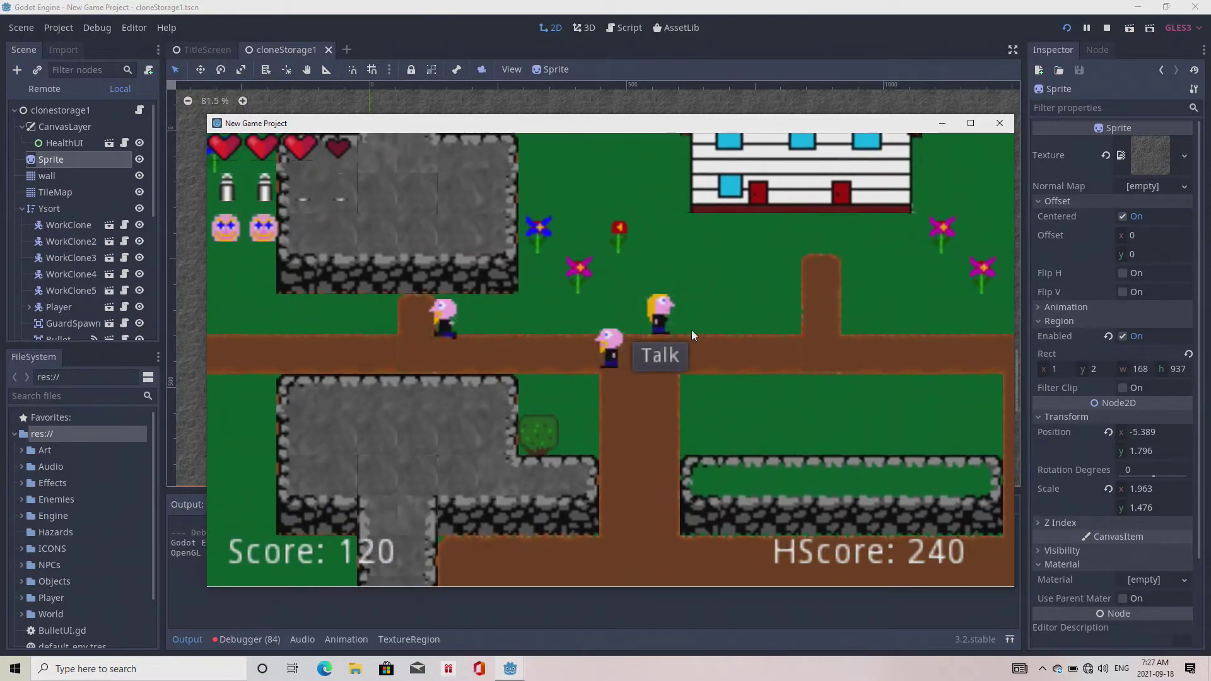
{"action": "key", "text": "Left"}
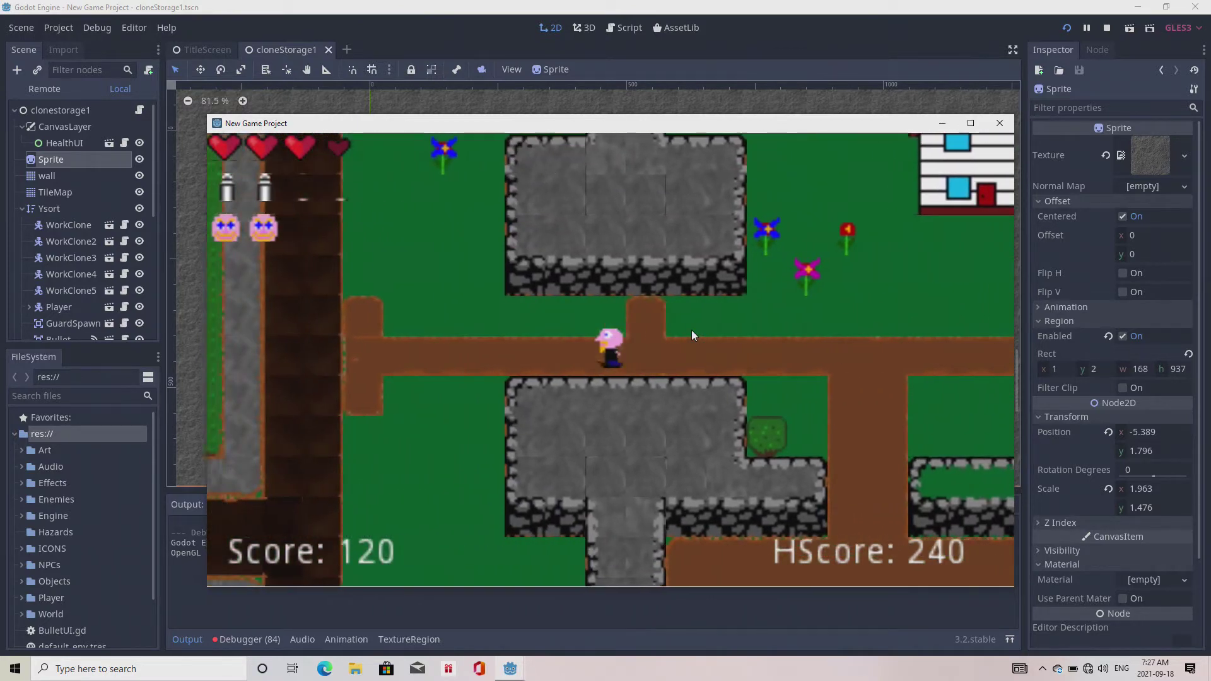
{"action": "key", "text": "Left"}
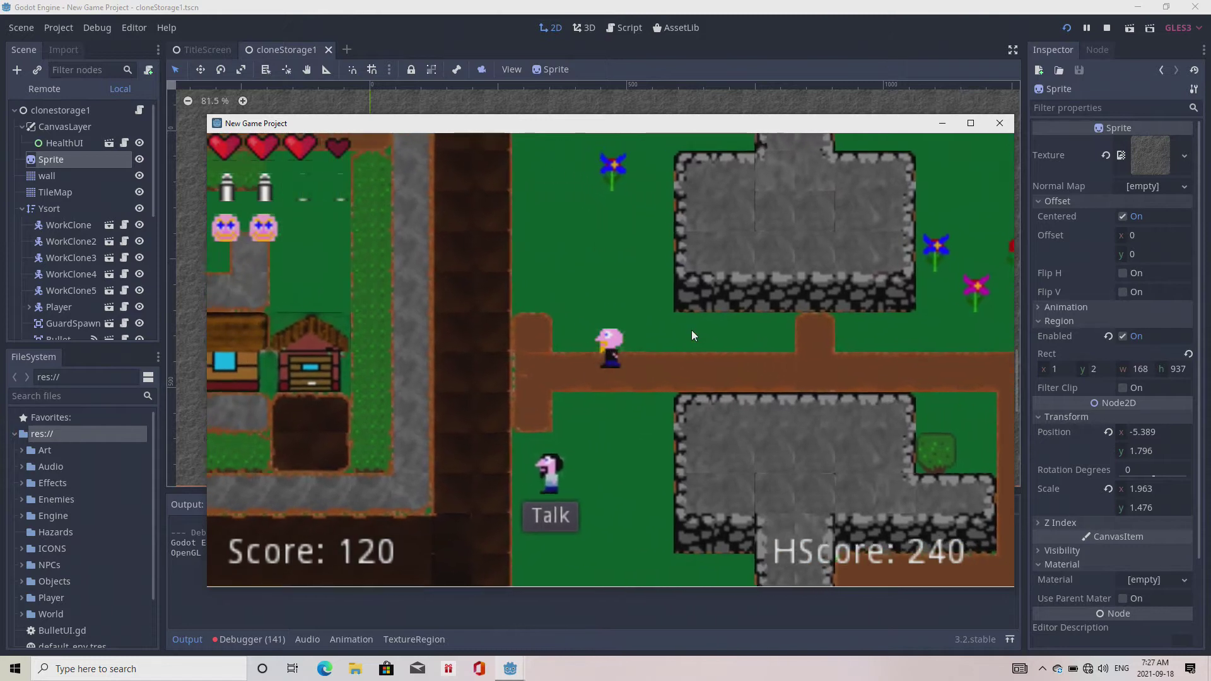
{"action": "key", "text": "Down"}
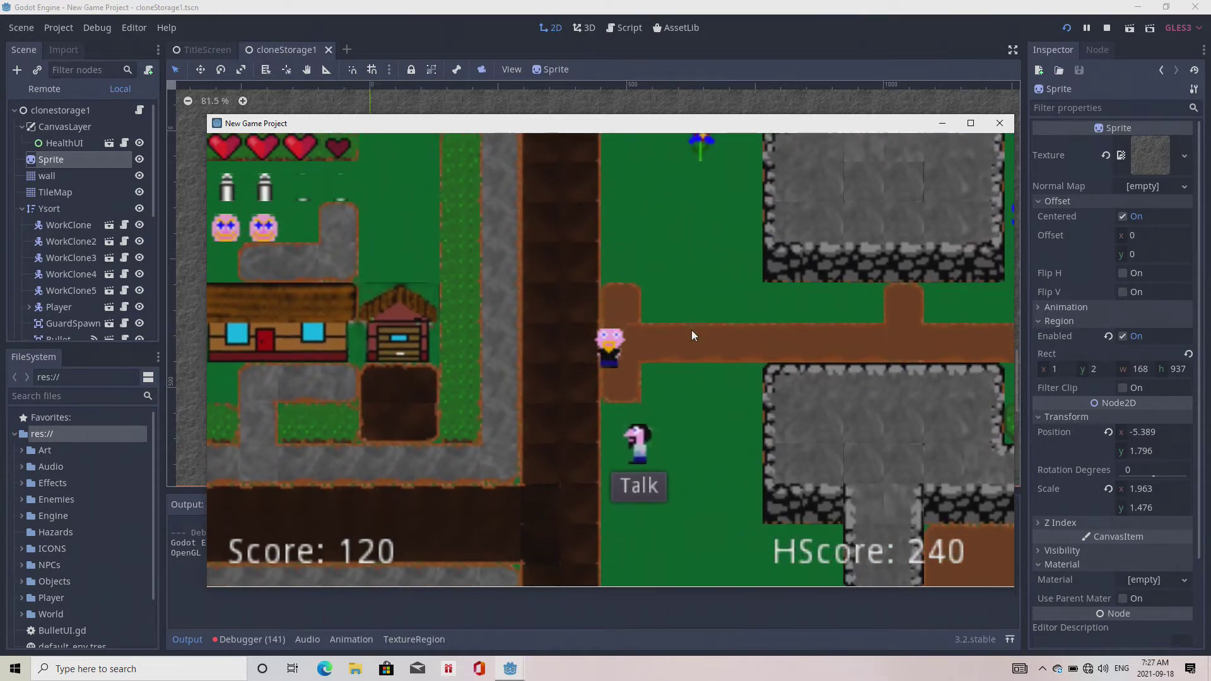
Step: Cross onto the dark road and follow the side street west between the houses to the blond character
{"action": "key", "text": "Left"}
{"action": "key", "text": "Left"}
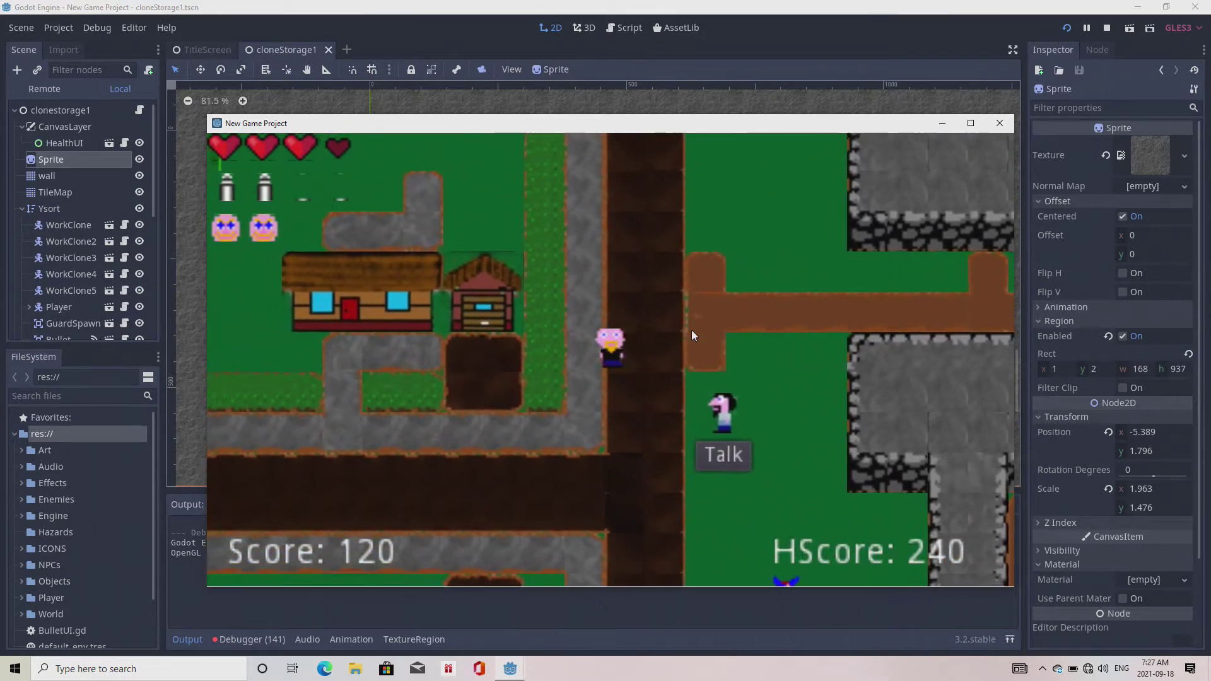
{"action": "key", "text": "Down"}
{"action": "key", "text": "Left"}
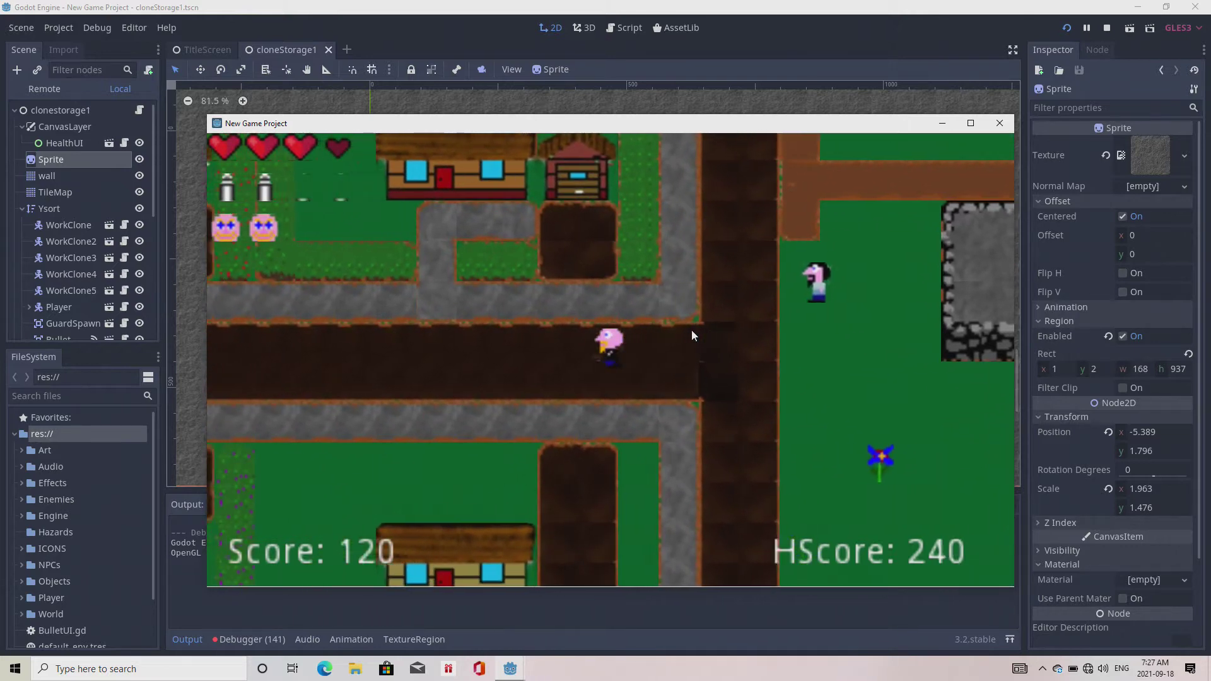
{"action": "key", "text": "Left"}
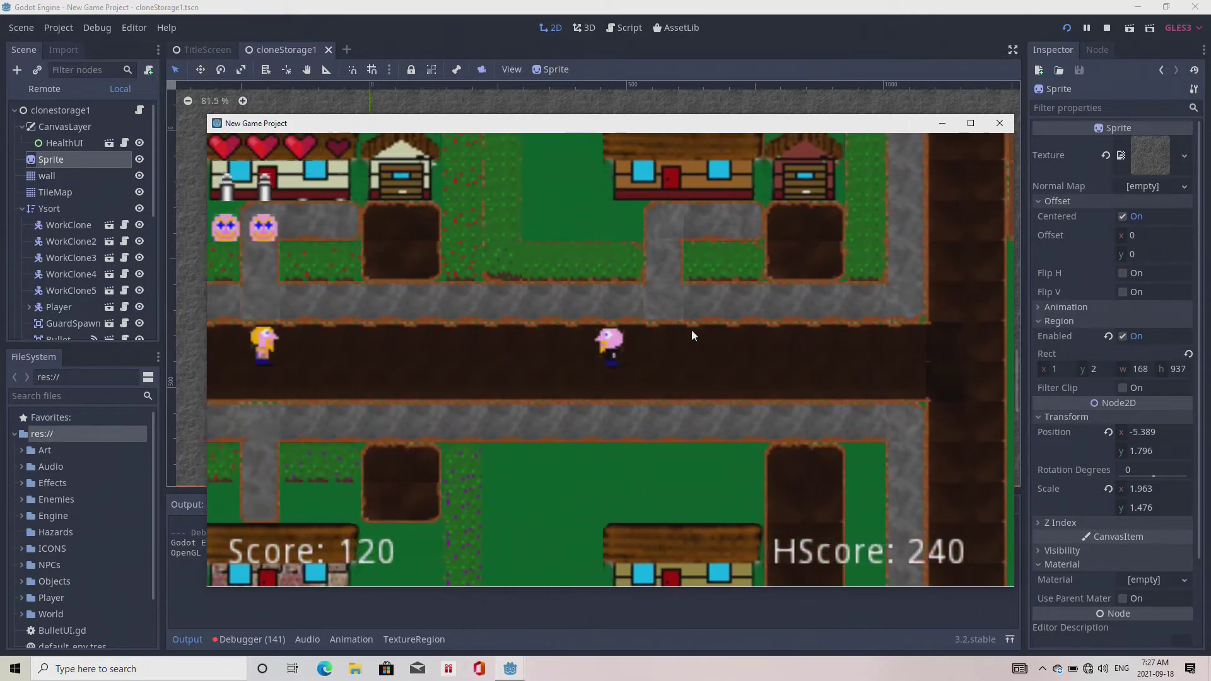
{"action": "key", "text": "Left"}
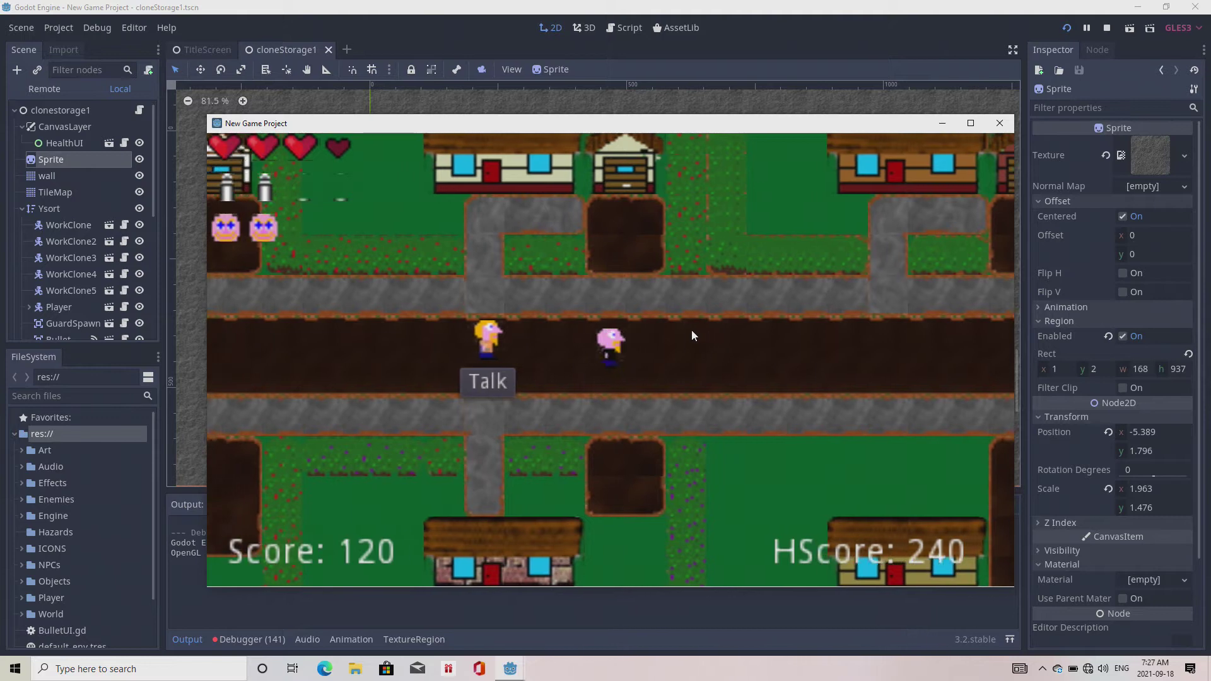
Step: Step back from the blond character in the street, then walk west past them
{"action": "key", "text": "Right"}
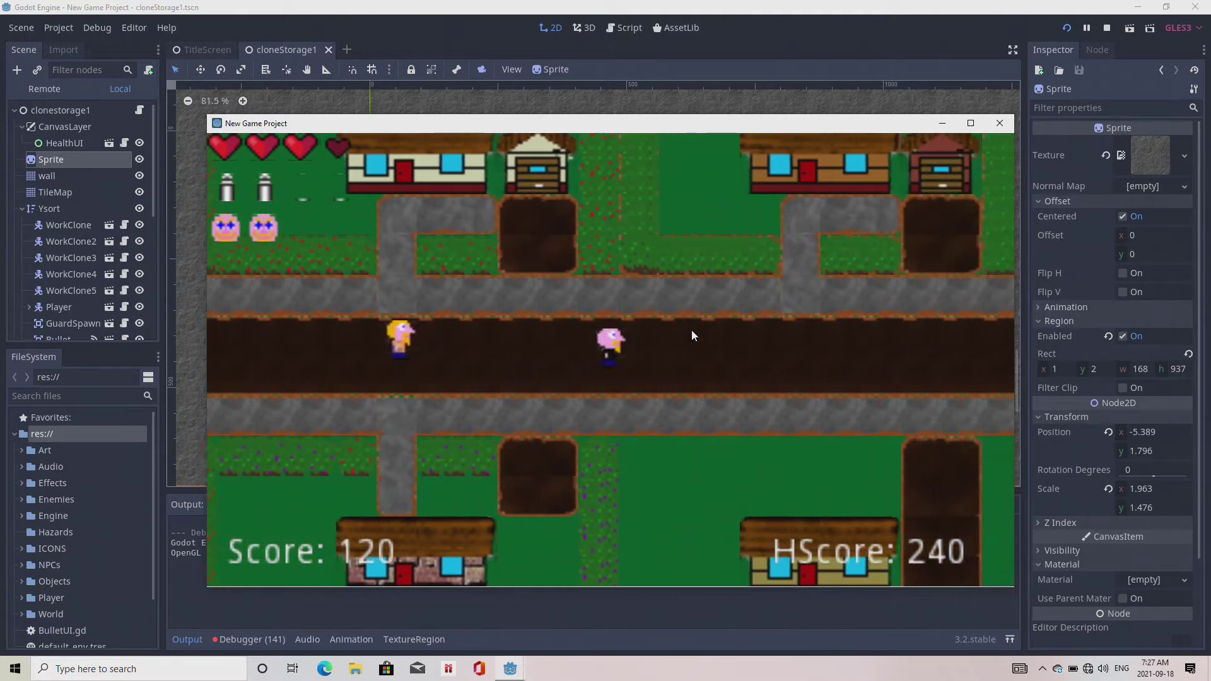
{"action": "key", "text": "Left"}
{"action": "key", "text": "Left"}
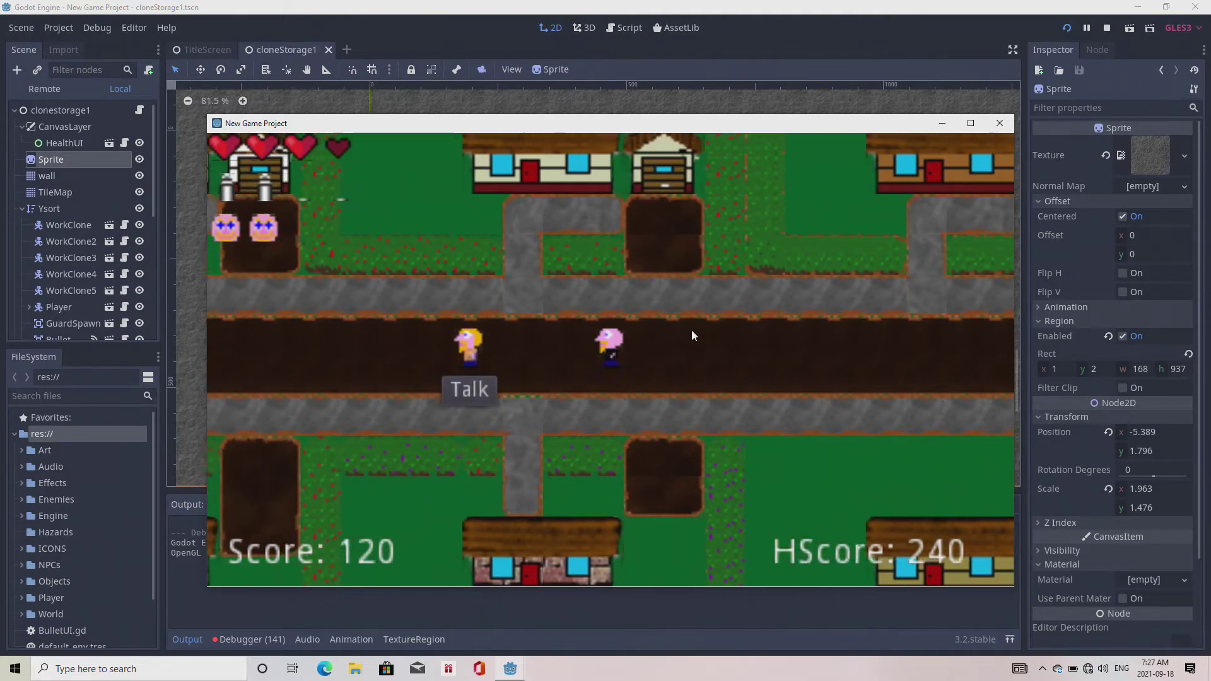
{"action": "key", "text": "Left"}
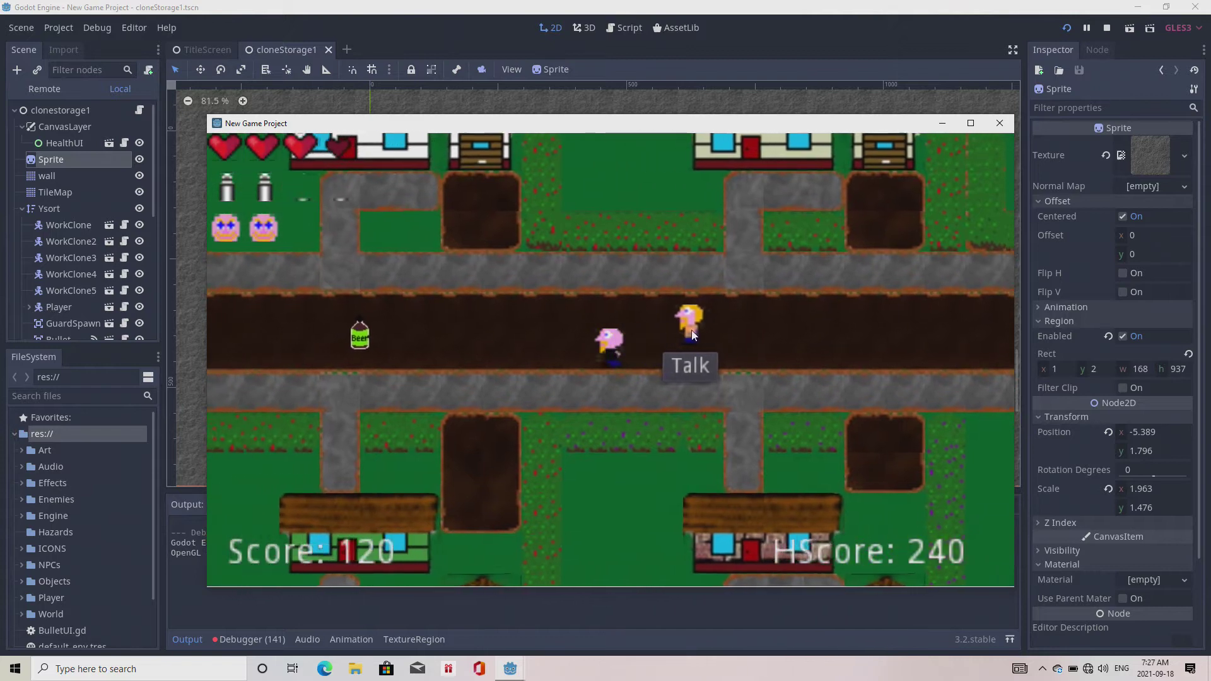
Step: Continue west along the street, collecting the green beer can and the small white pickup
{"action": "key", "text": "Left"}
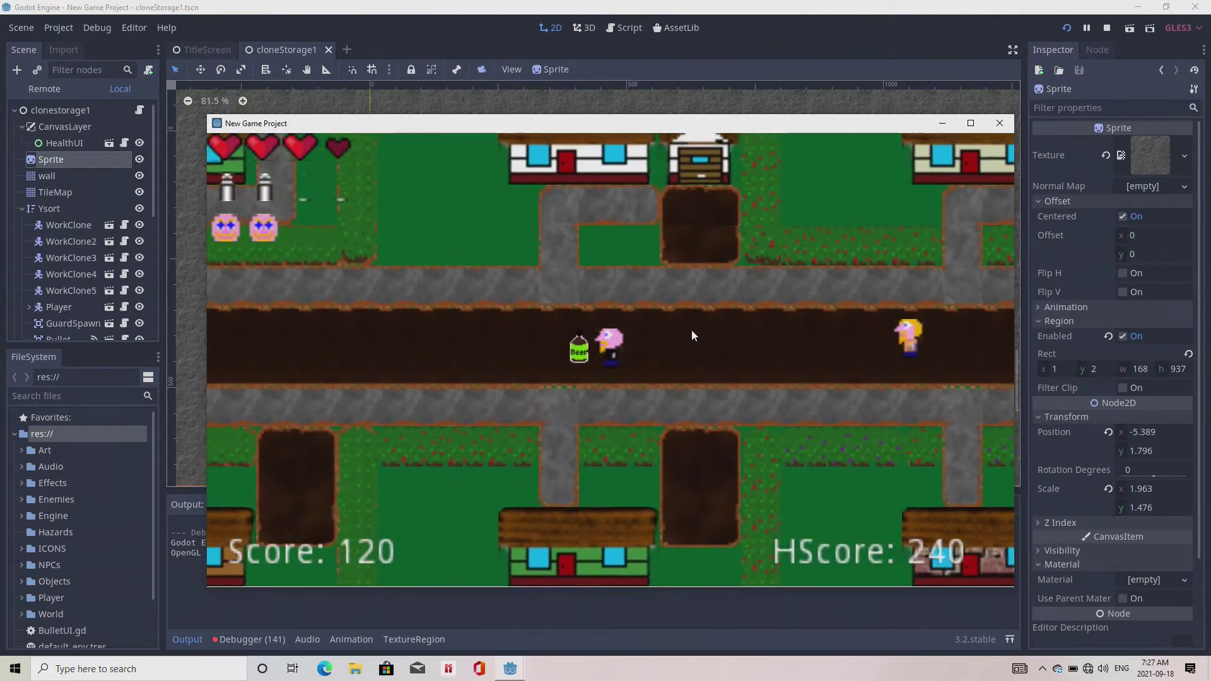
{"action": "key", "text": "Left"}
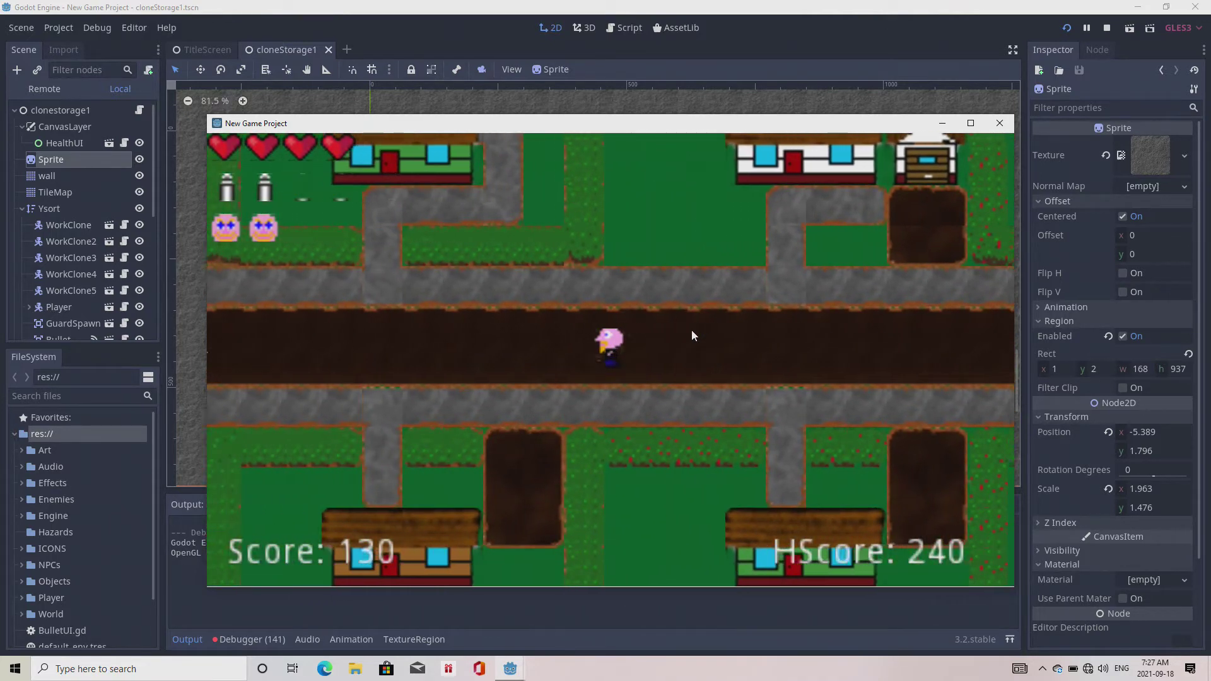
{"action": "key", "text": "Left"}
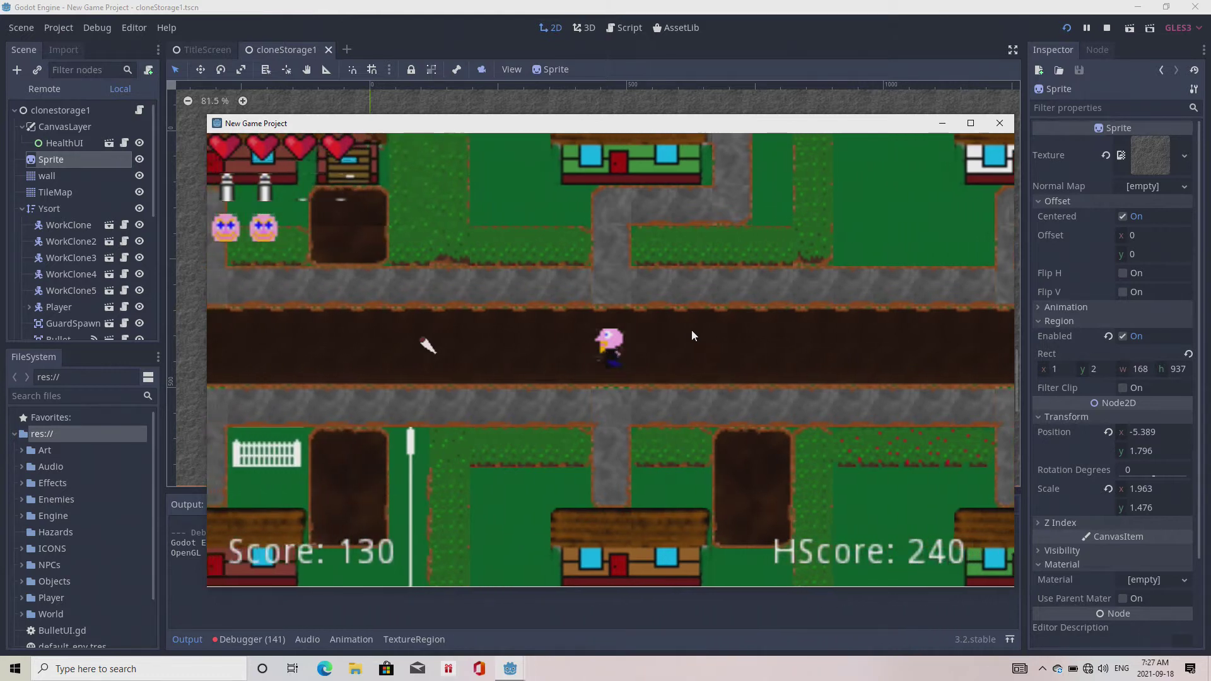
{"action": "key", "text": "Left"}
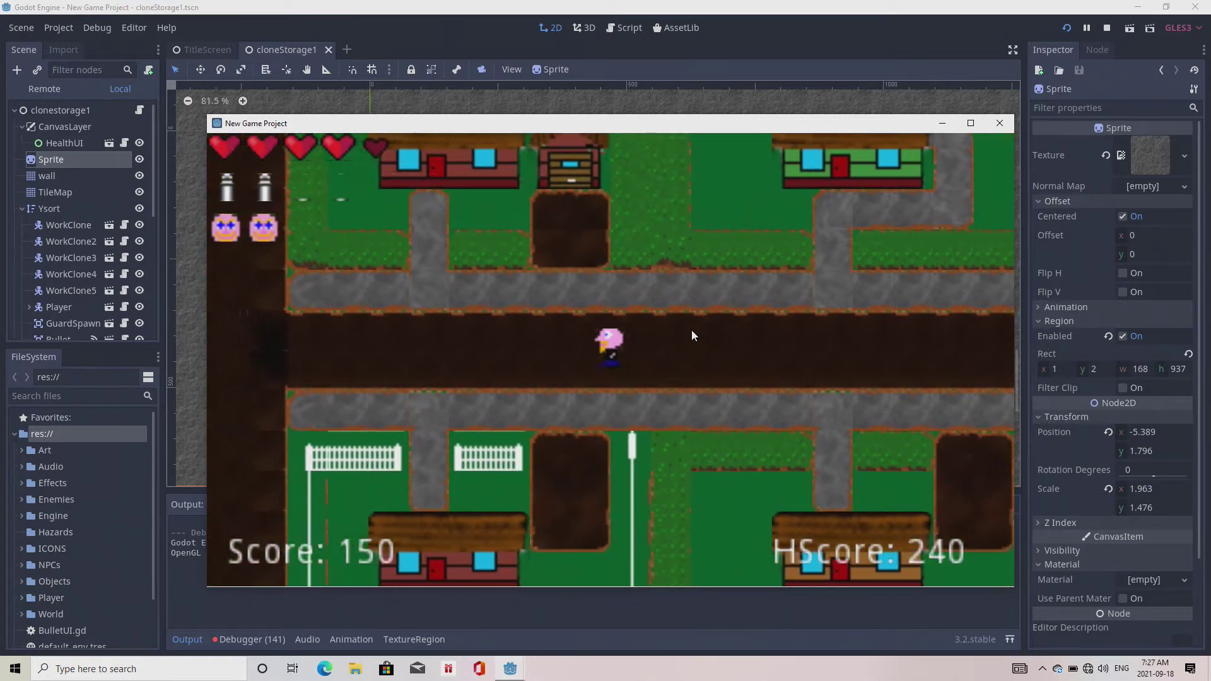
Step: Walk west to the main dark road, then follow it north to the red-haired character standing on the road
{"action": "key", "text": "Left"}
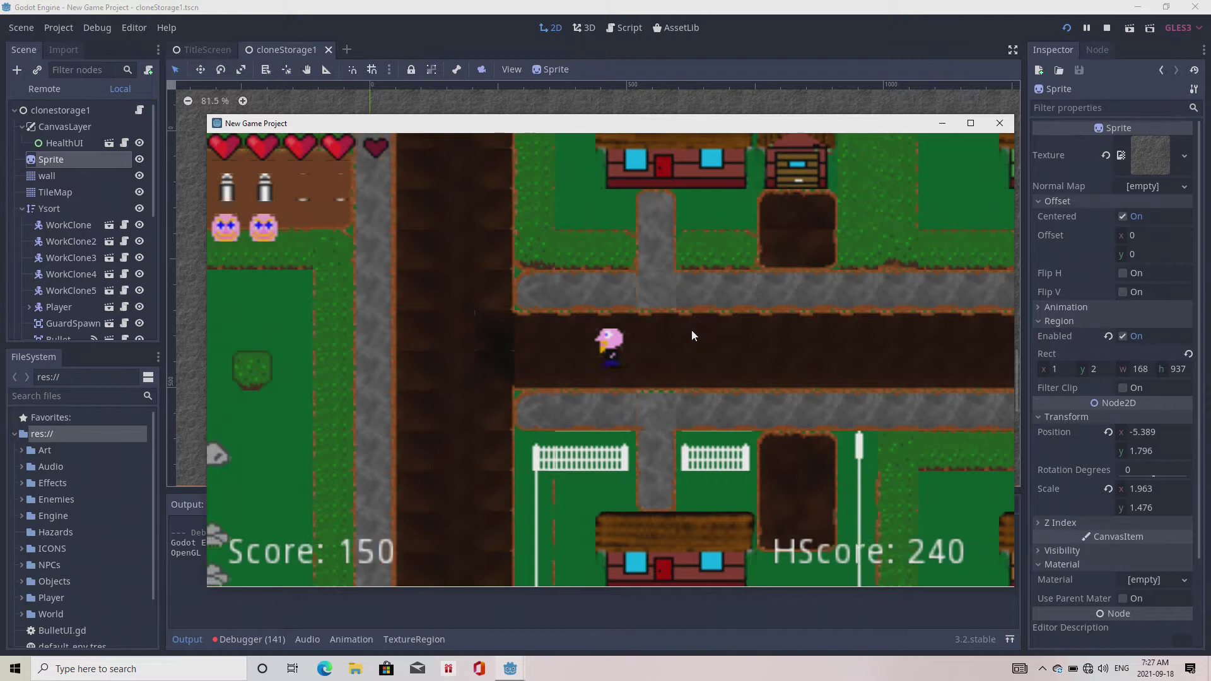
{"action": "key", "text": "Up"}
{"action": "key", "text": "Up"}
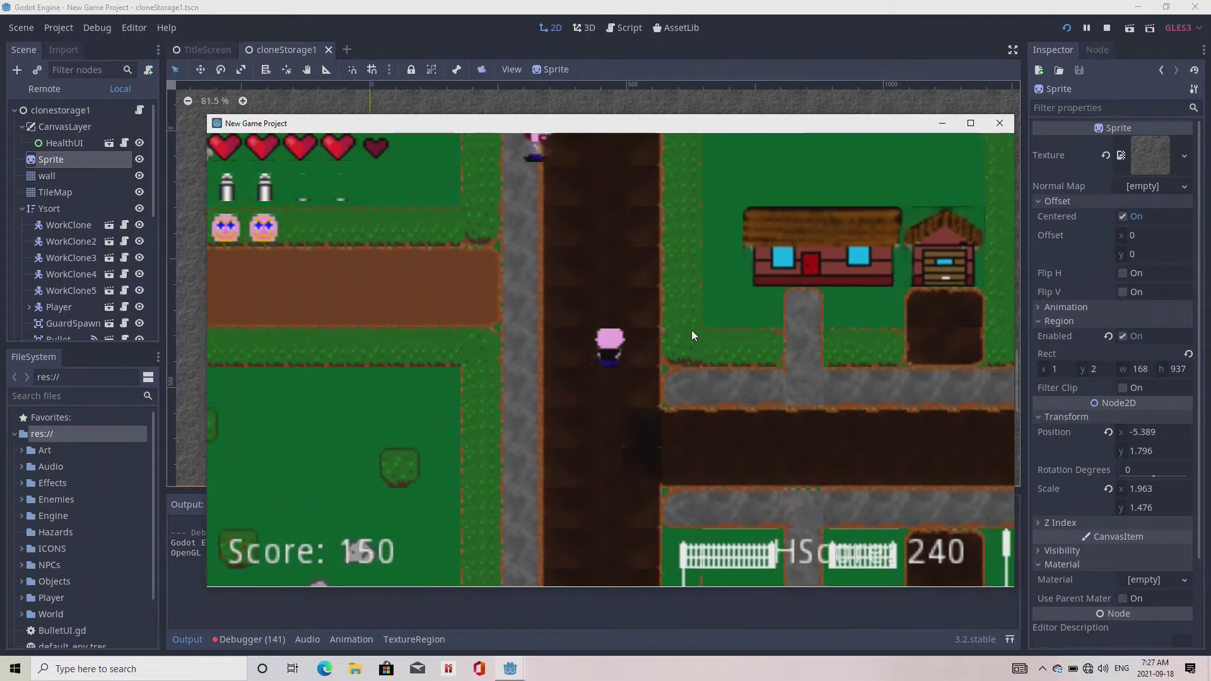
{"action": "key", "text": "Up"}
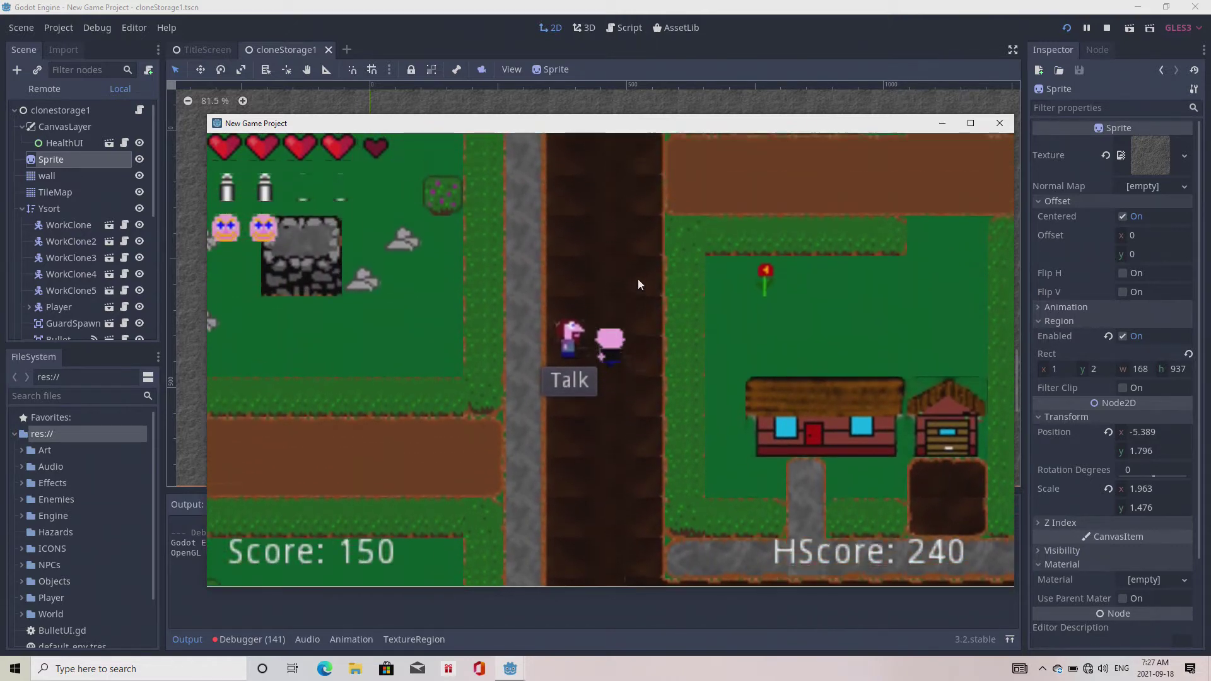
Step: Continue north up the main road past the side street to the brown dirt crossroad
{"action": "key", "text": "Up"}
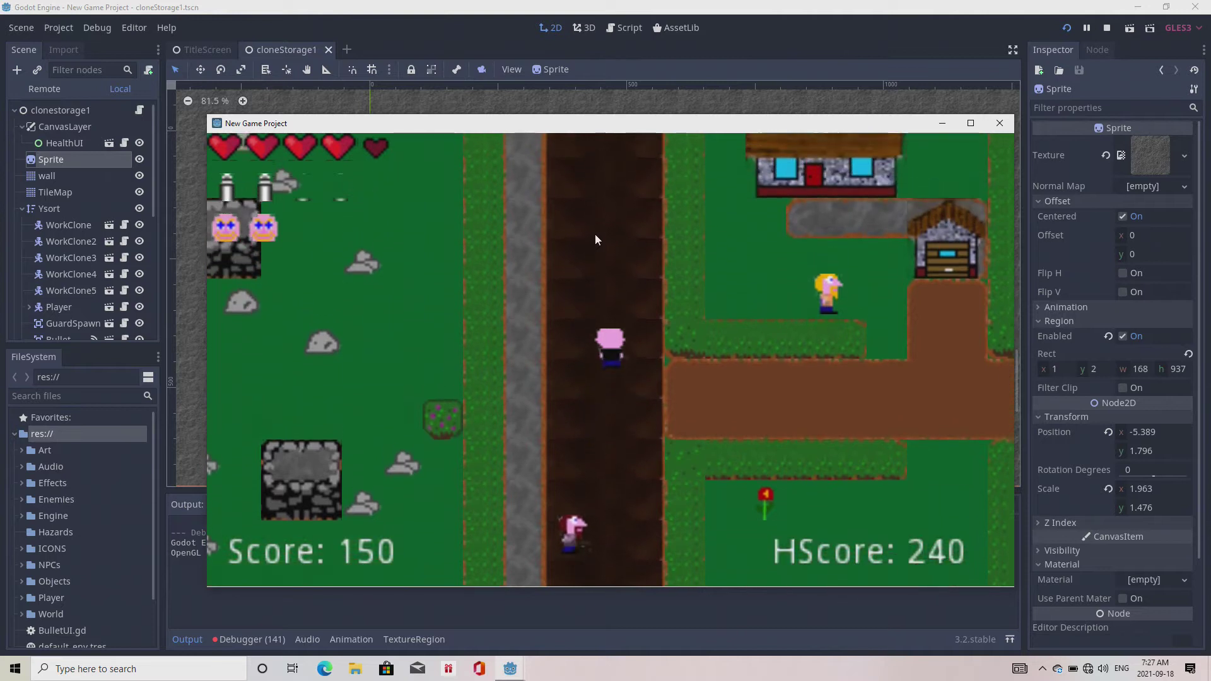
{"action": "key", "text": "Up"}
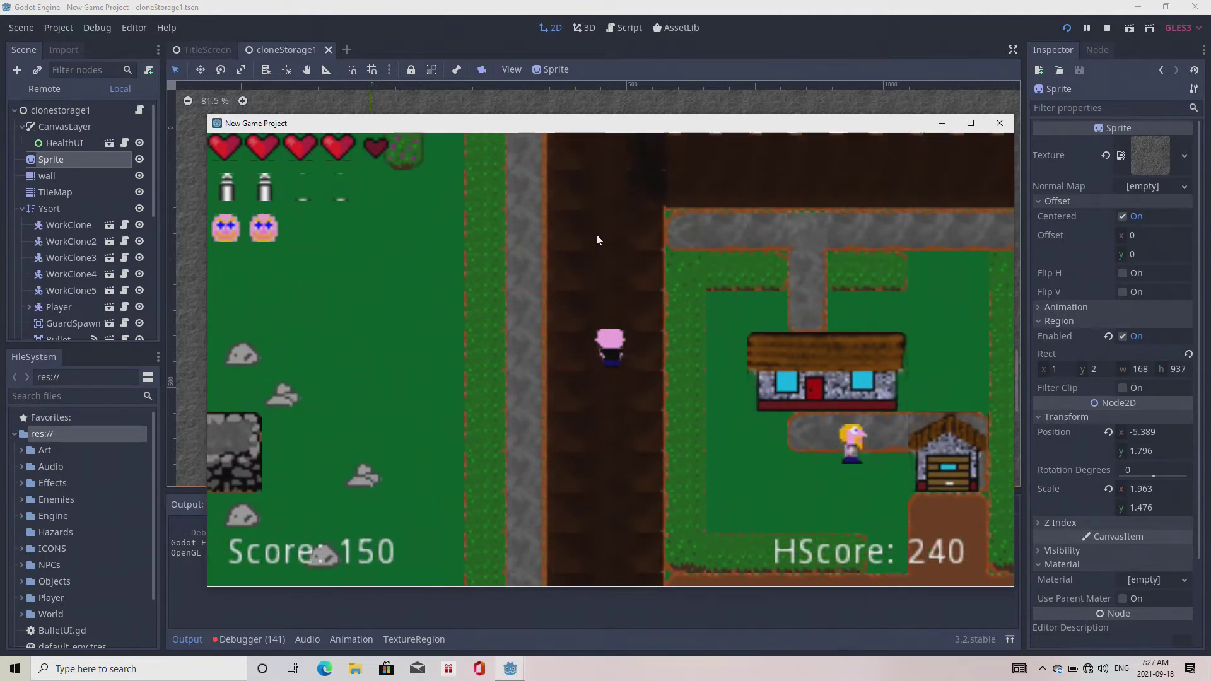
{"action": "key", "text": "Up"}
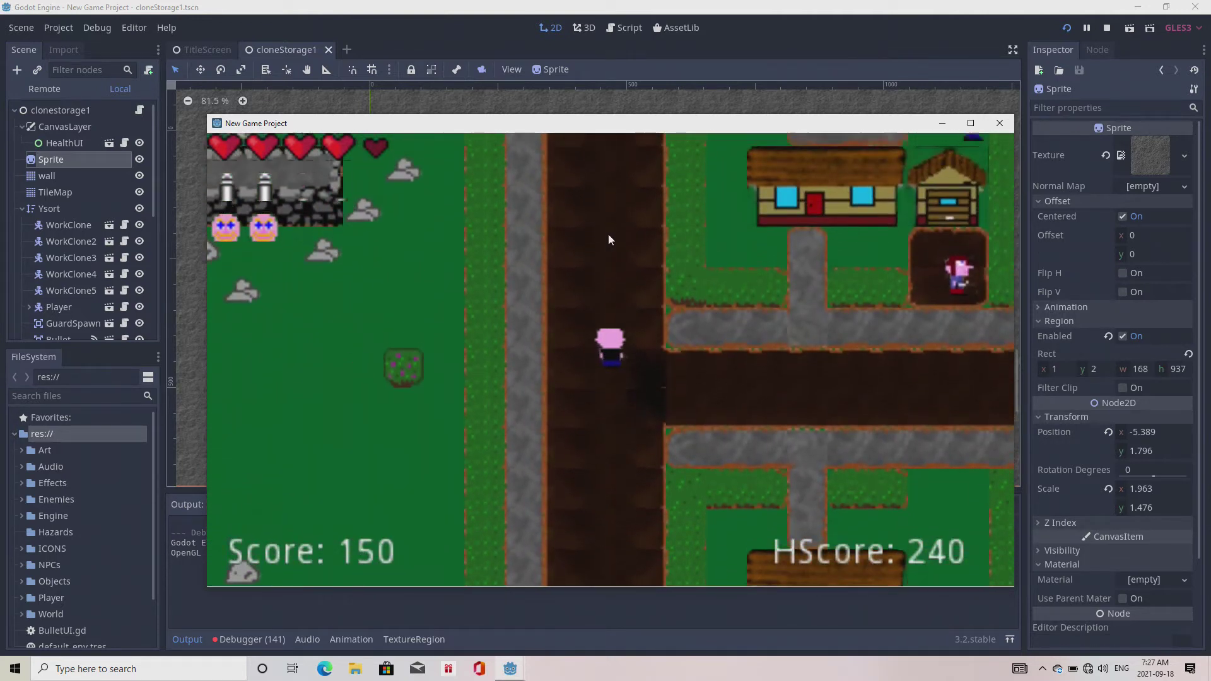
{"action": "key", "text": "Up"}
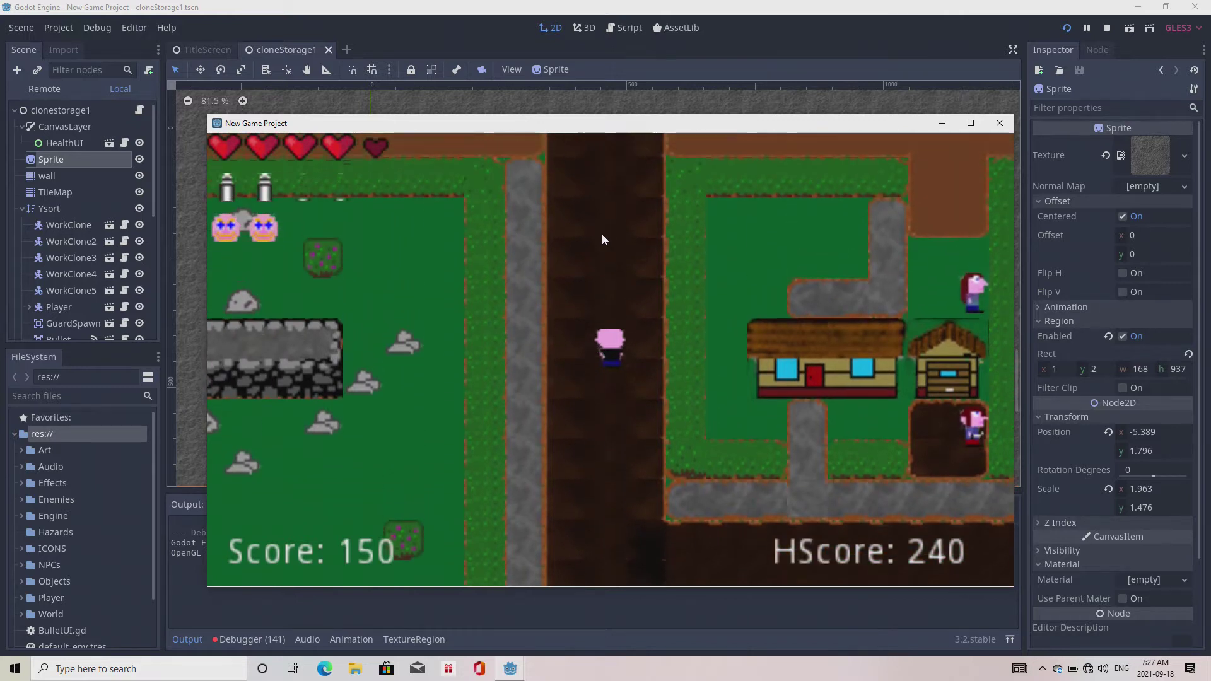
{"action": "key", "text": "Up"}
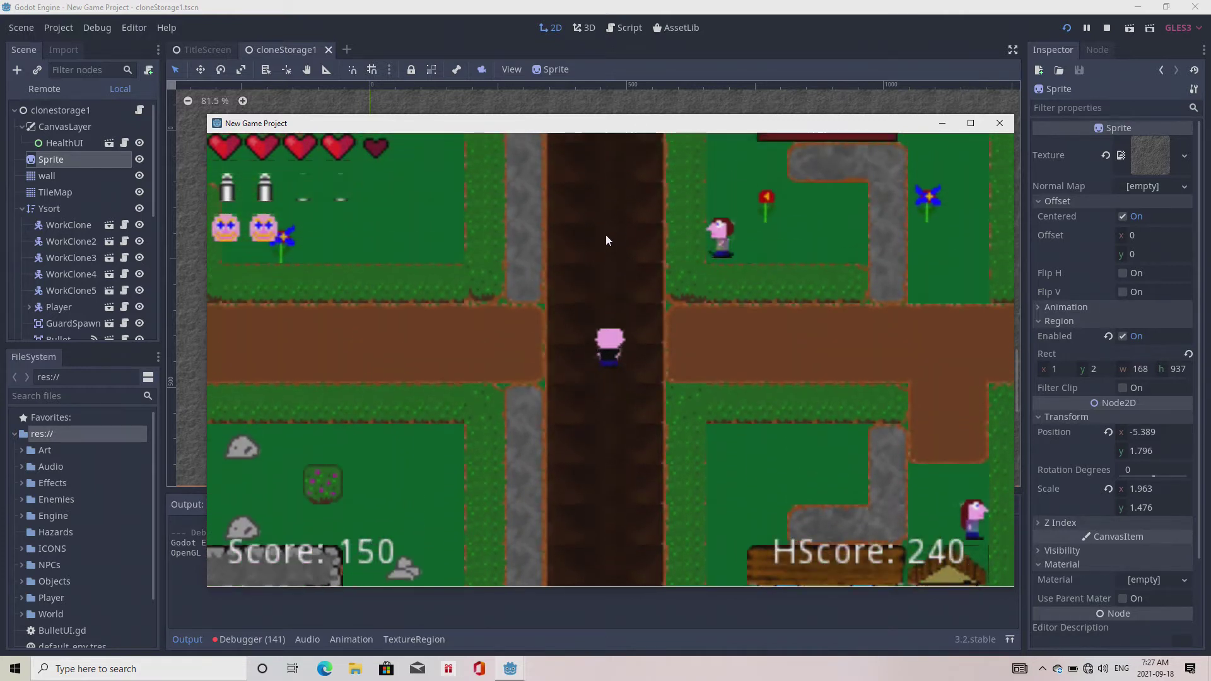
Step: Follow the main road north past the brick-walled yard to the wide dark plaza where a pink-haired character and a small character stand
{"action": "key", "text": "Up"}
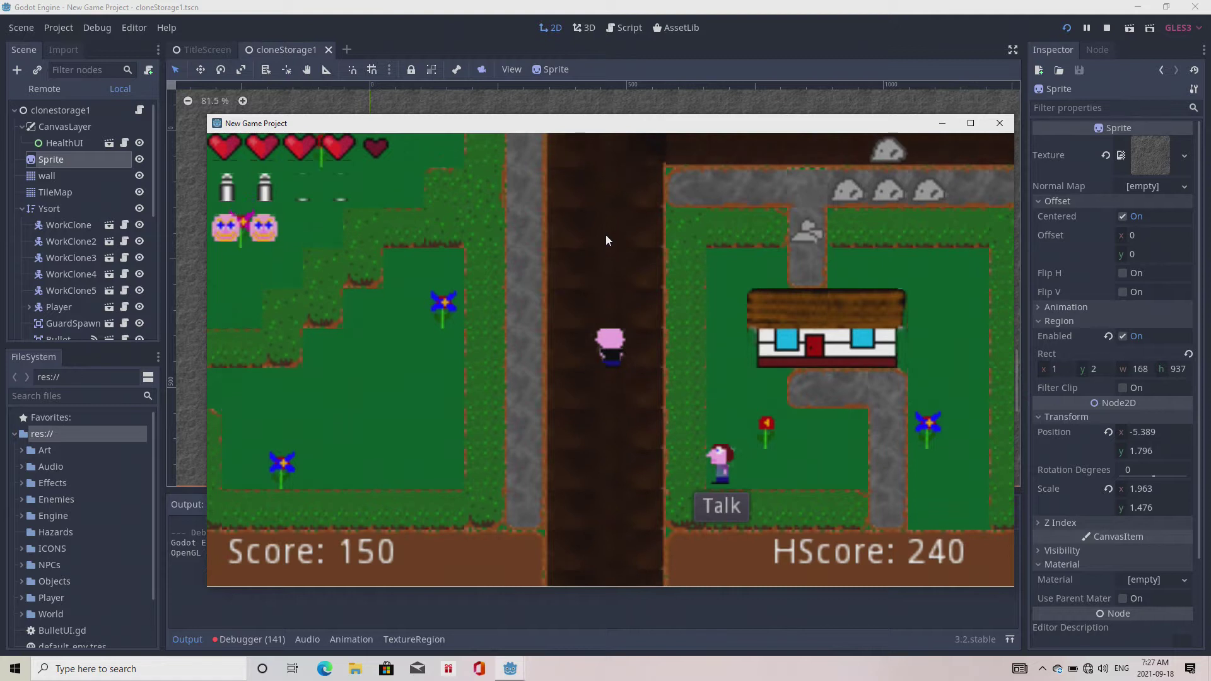
{"action": "key", "text": "Up"}
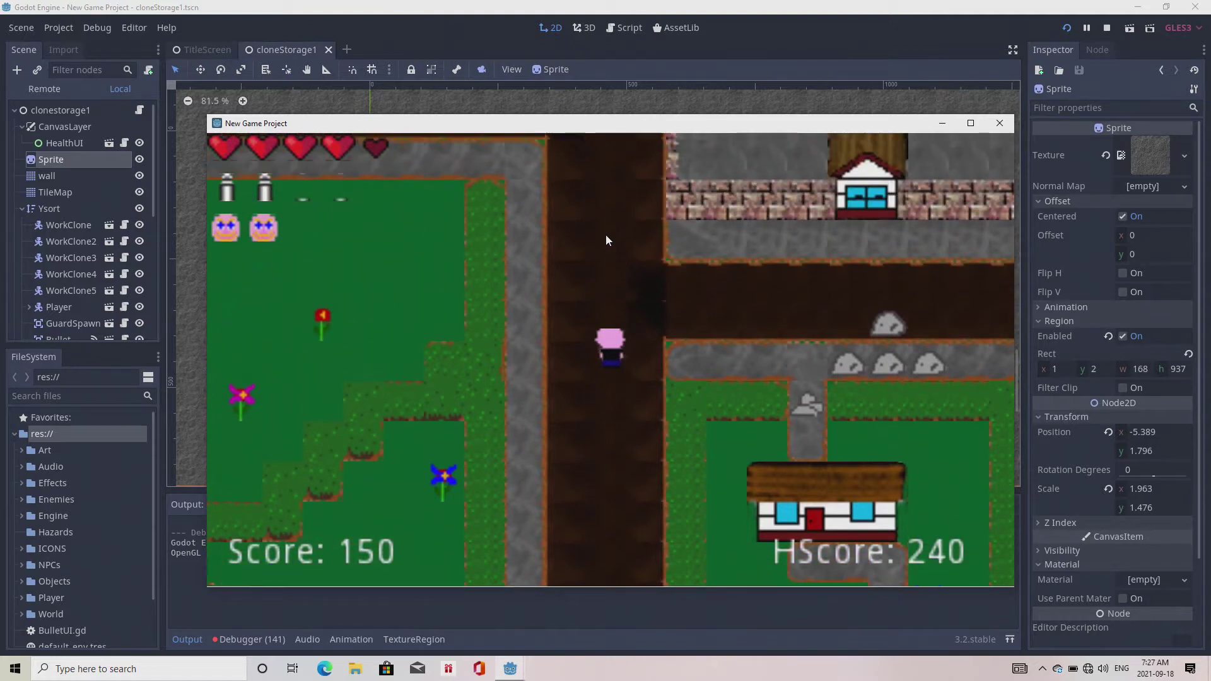
{"action": "key", "text": "Up"}
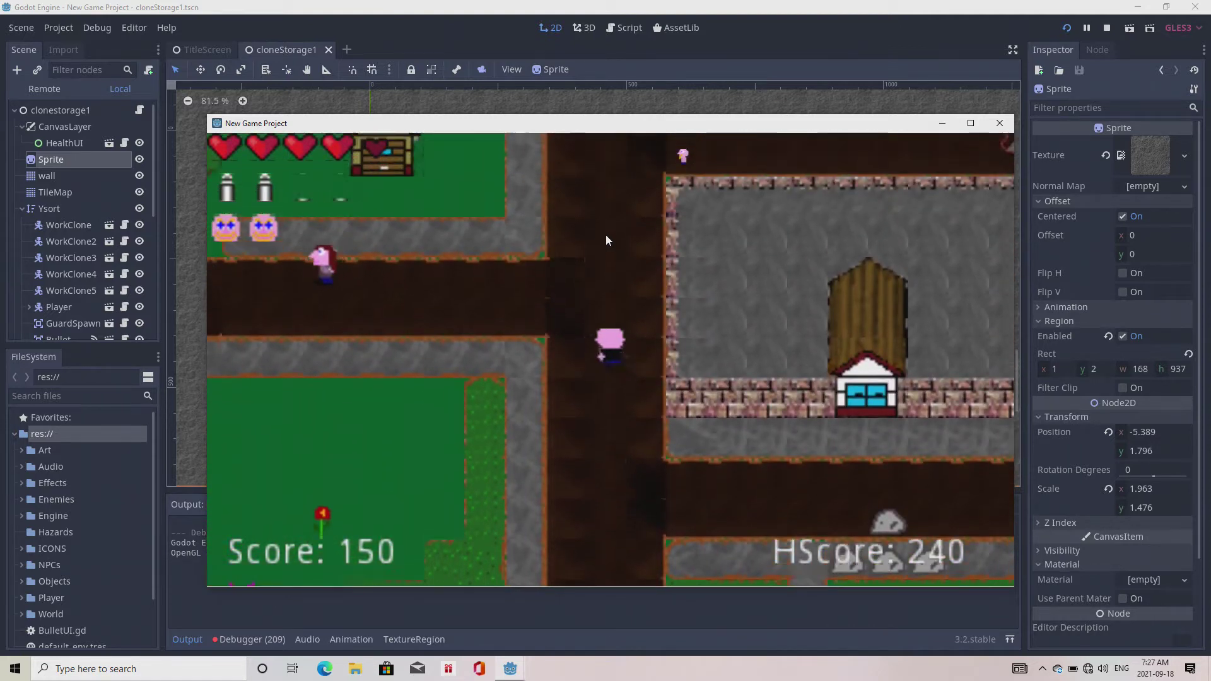
{"action": "key", "text": "Up"}
{"action": "key", "text": "Left"}
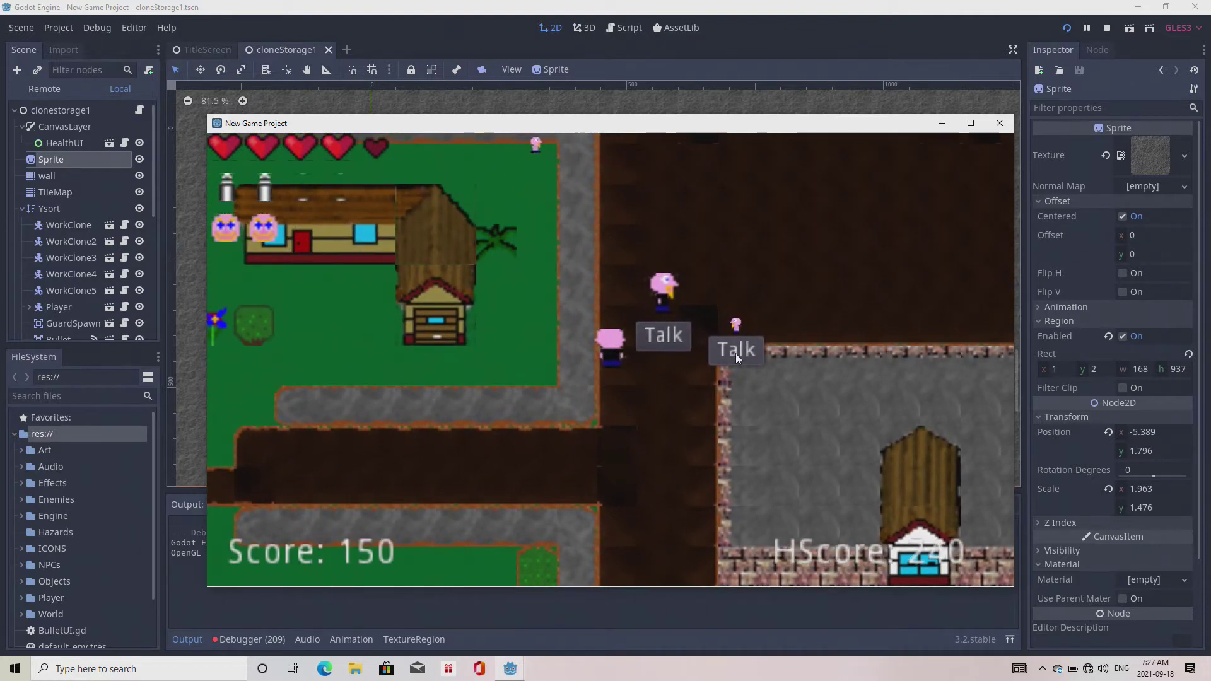
Step: Move up the stone sidewalk beside the yellow house to the nearby small character, open their dialogue and close it
{"action": "key", "text": "Down"}
{"action": "key", "text": "Right"}
{"action": "key", "text": "Left"}
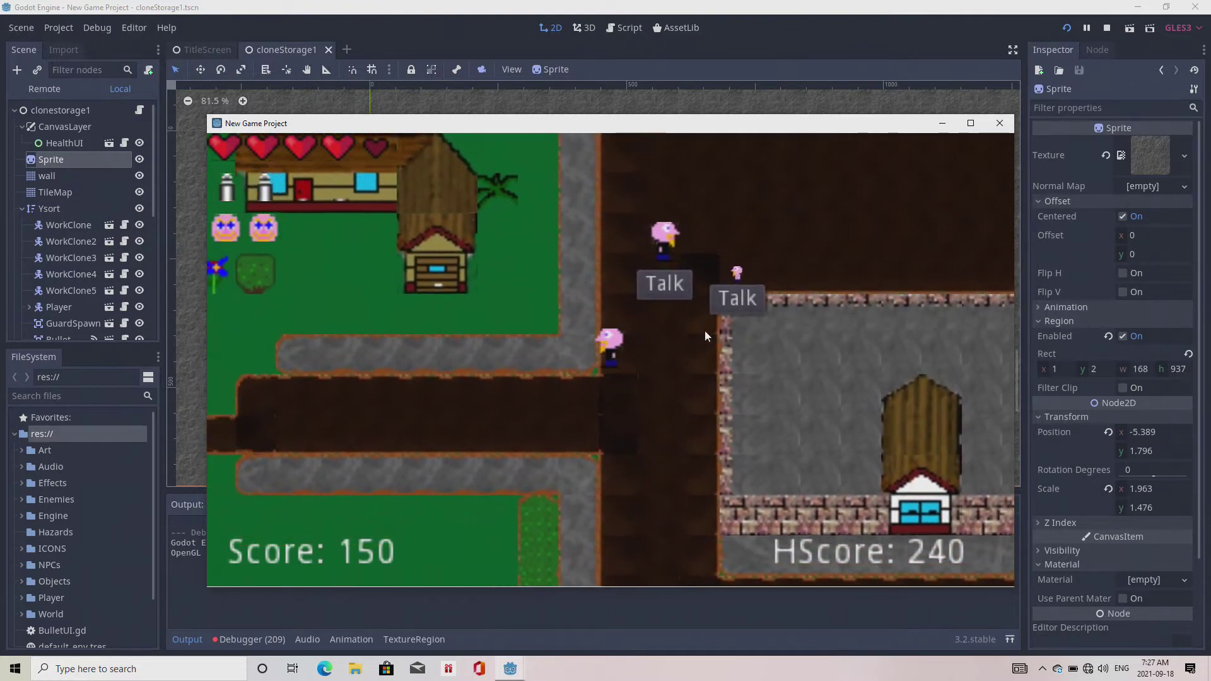
{"action": "key", "text": "Up"}
{"action": "key", "text": "Up"}
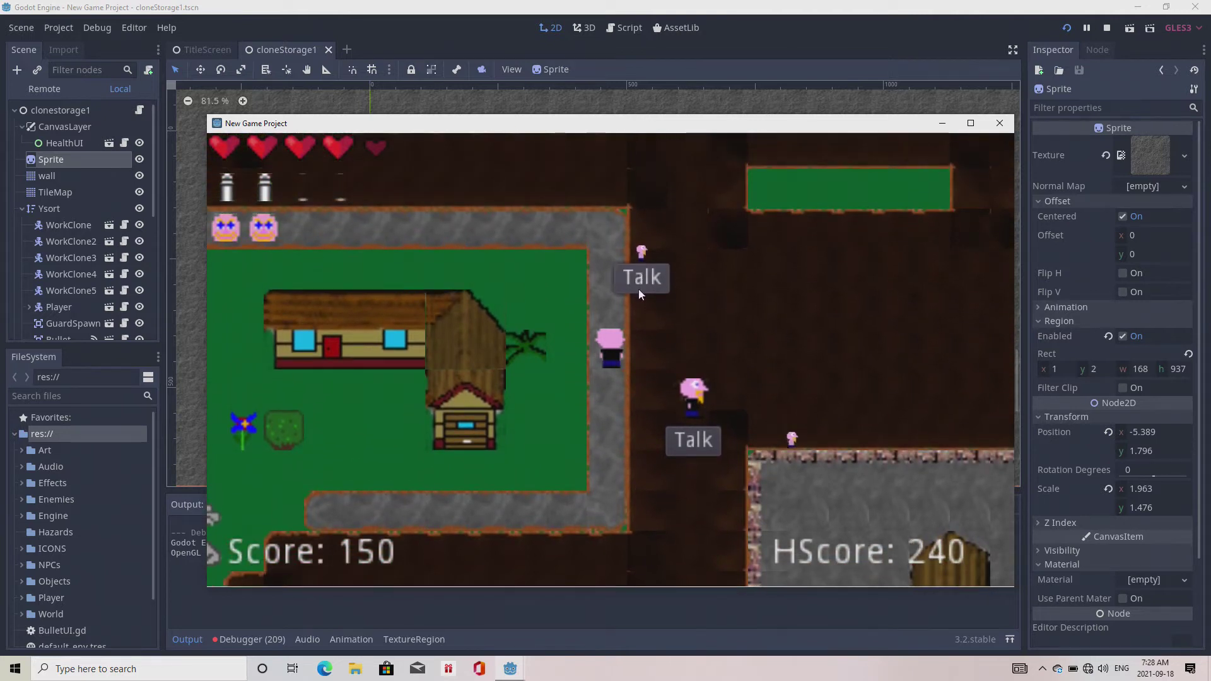
{"action": "left_click", "coordinate": [640, 280]}
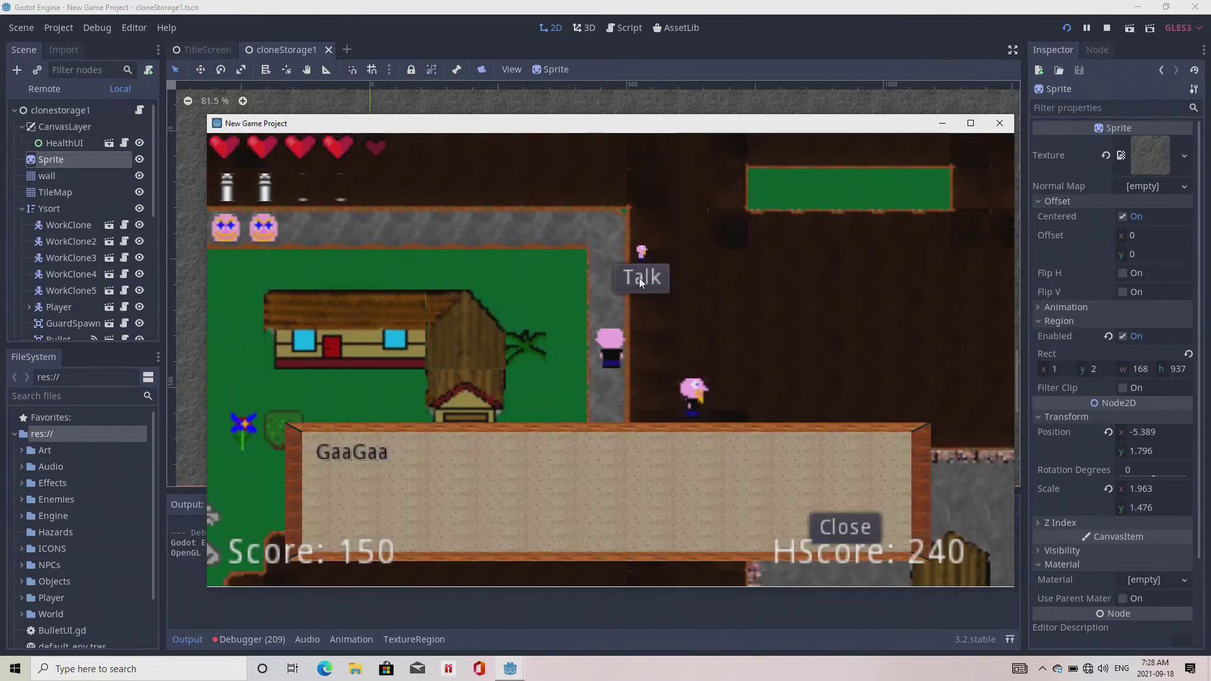
{"action": "left_click", "coordinate": [842, 526]}
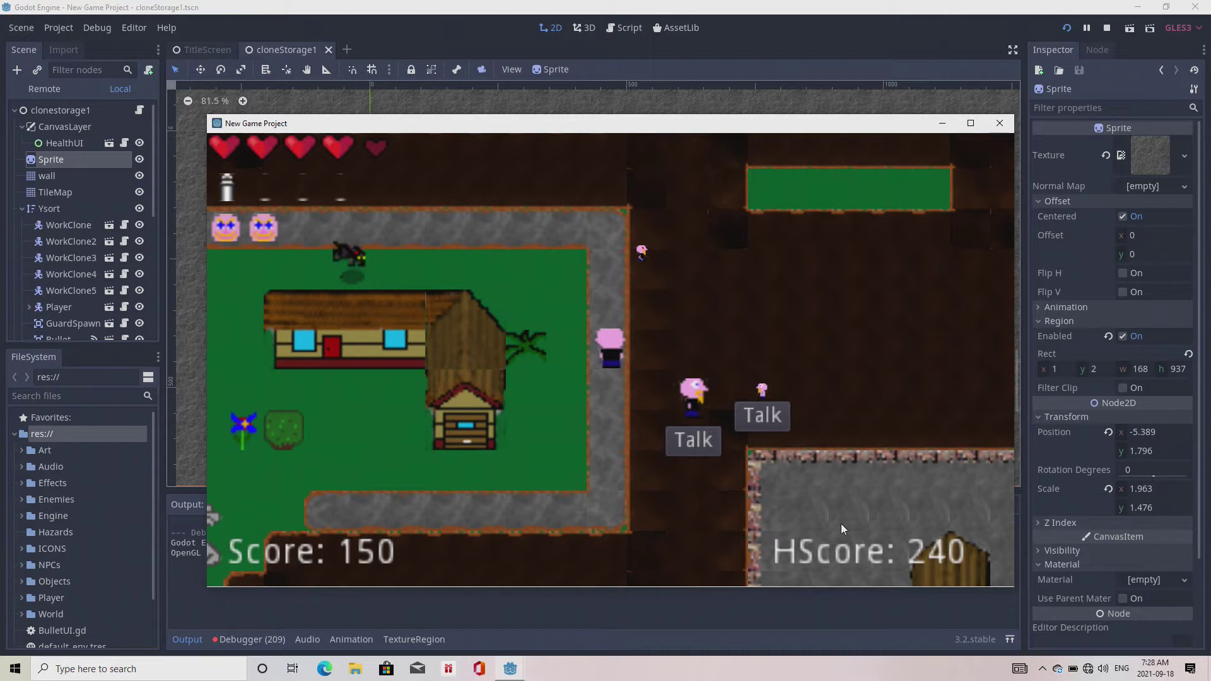
Step: Walk north to the side street corner, attack toward the west against the flying black creature, and step back onto the road
{"action": "key", "text": "Up"}
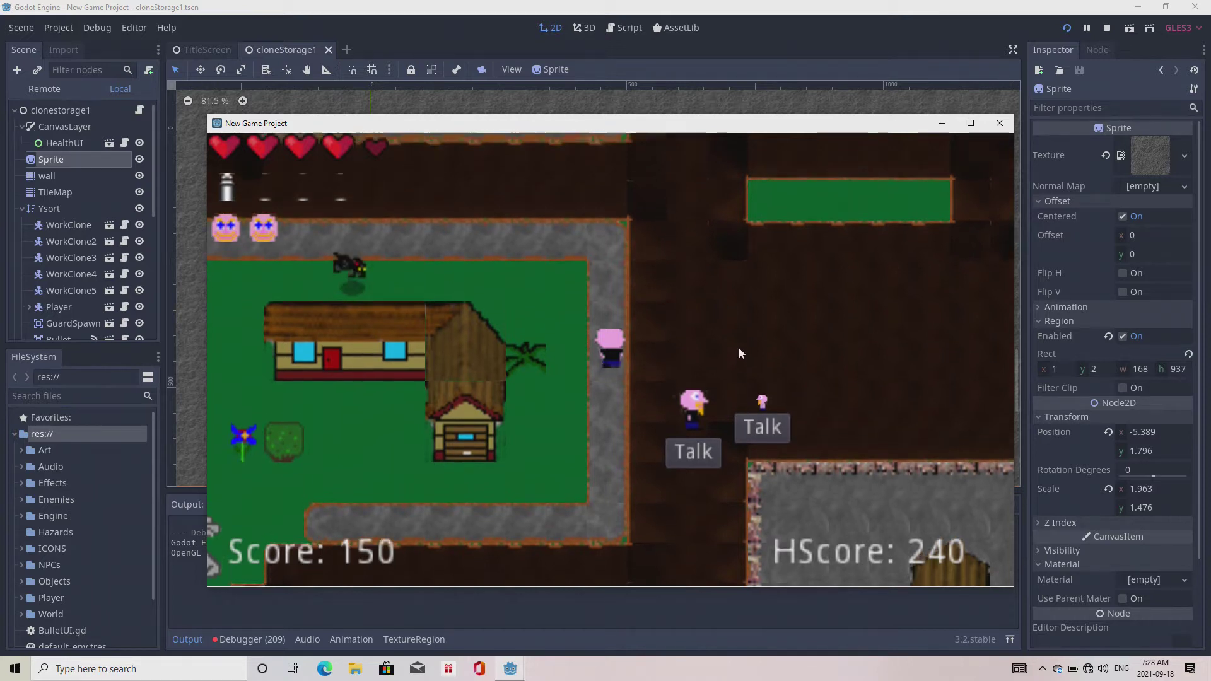
{"action": "key", "text": "Left"}
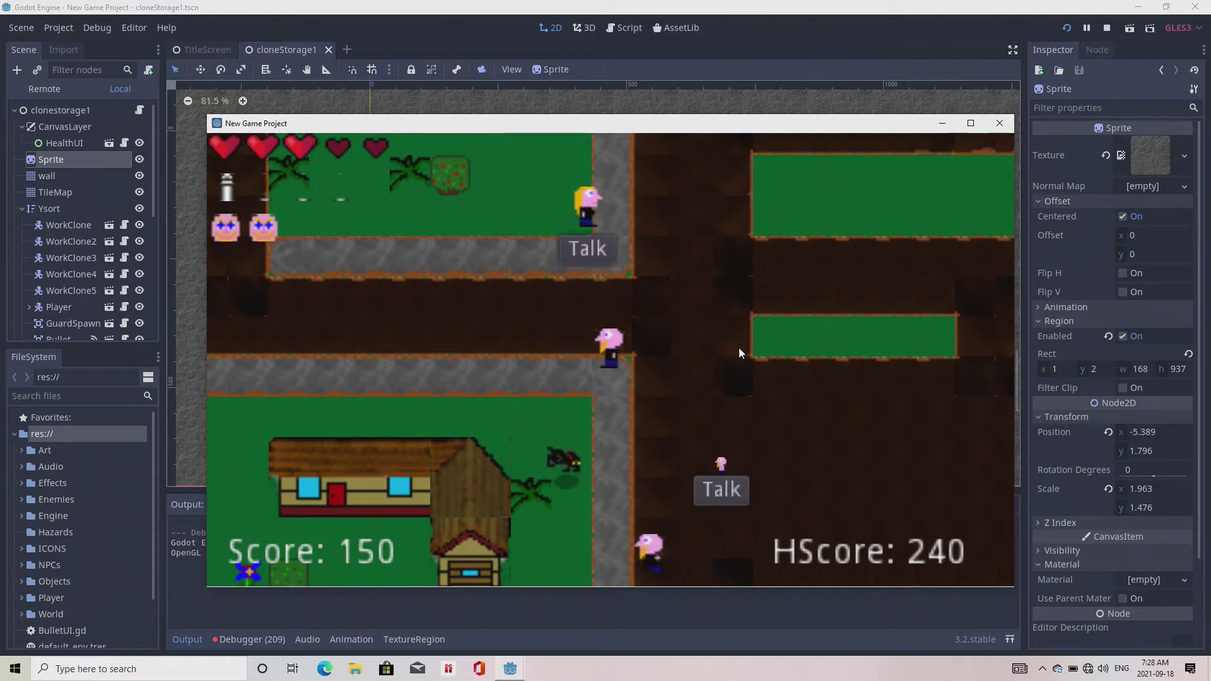
{"action": "key", "text": "space"}
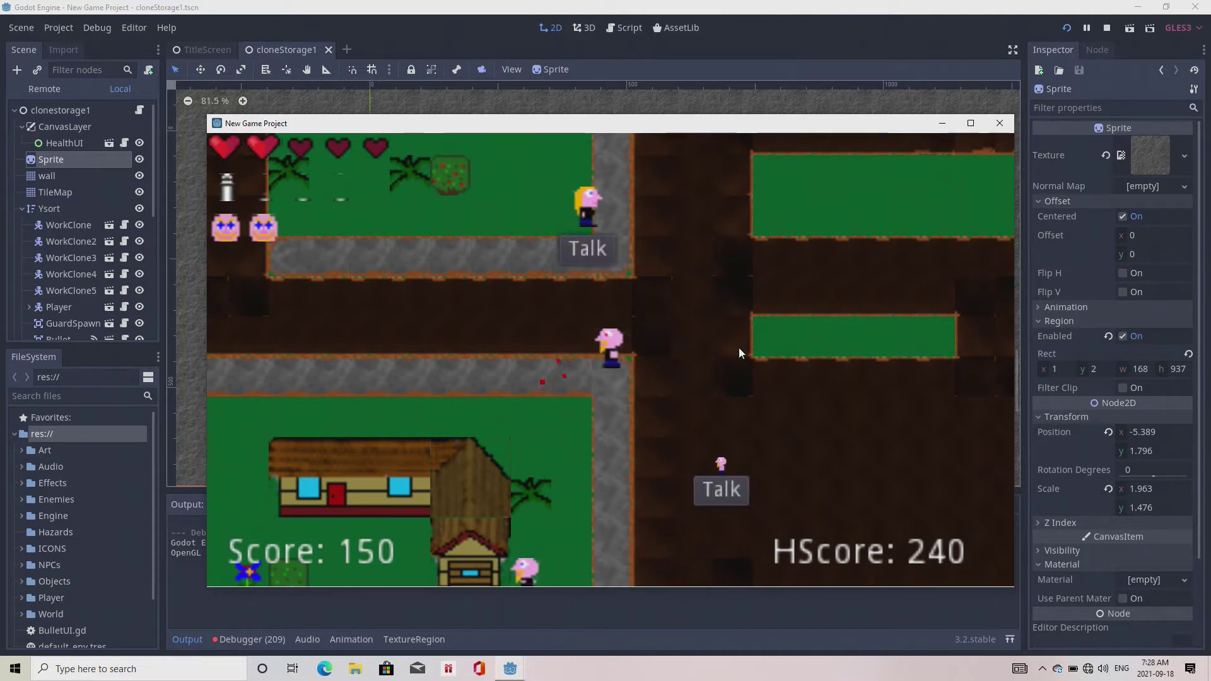
{"action": "key", "text": "Right"}
{"action": "key", "text": "Down"}
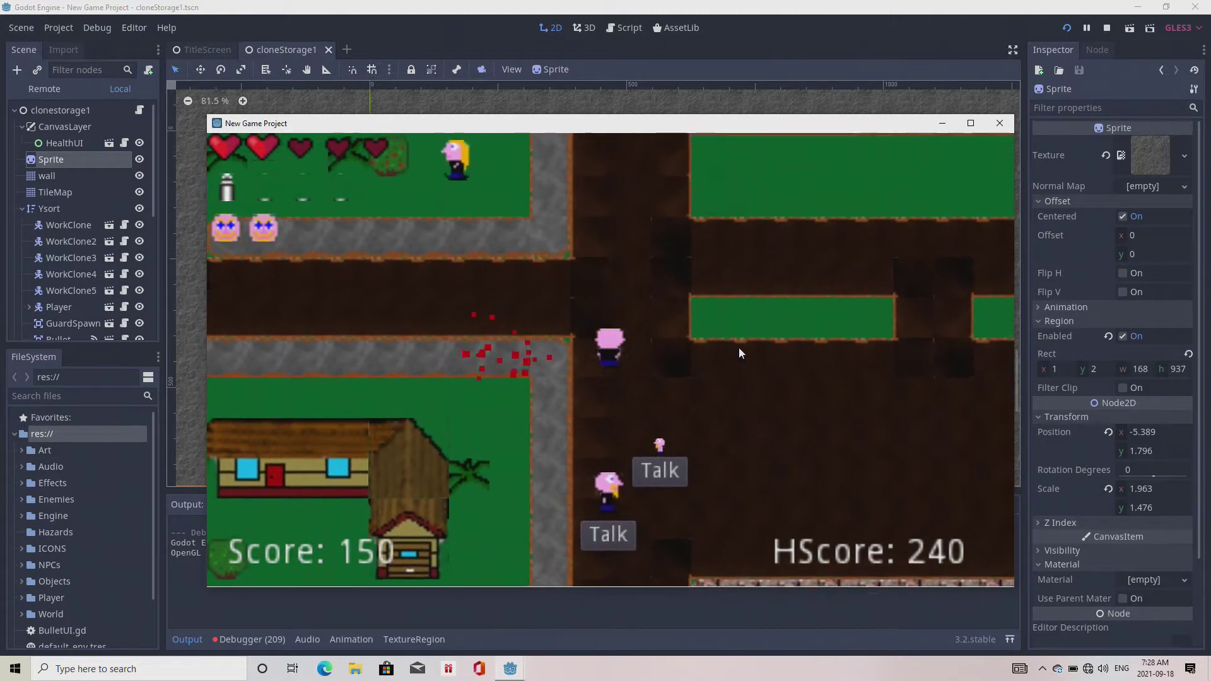
Step: Head north along the main road past the green islands and rocks until level with the small character between the brick houses
{"action": "key", "text": "Up"}
{"action": "key", "text": "Up"}
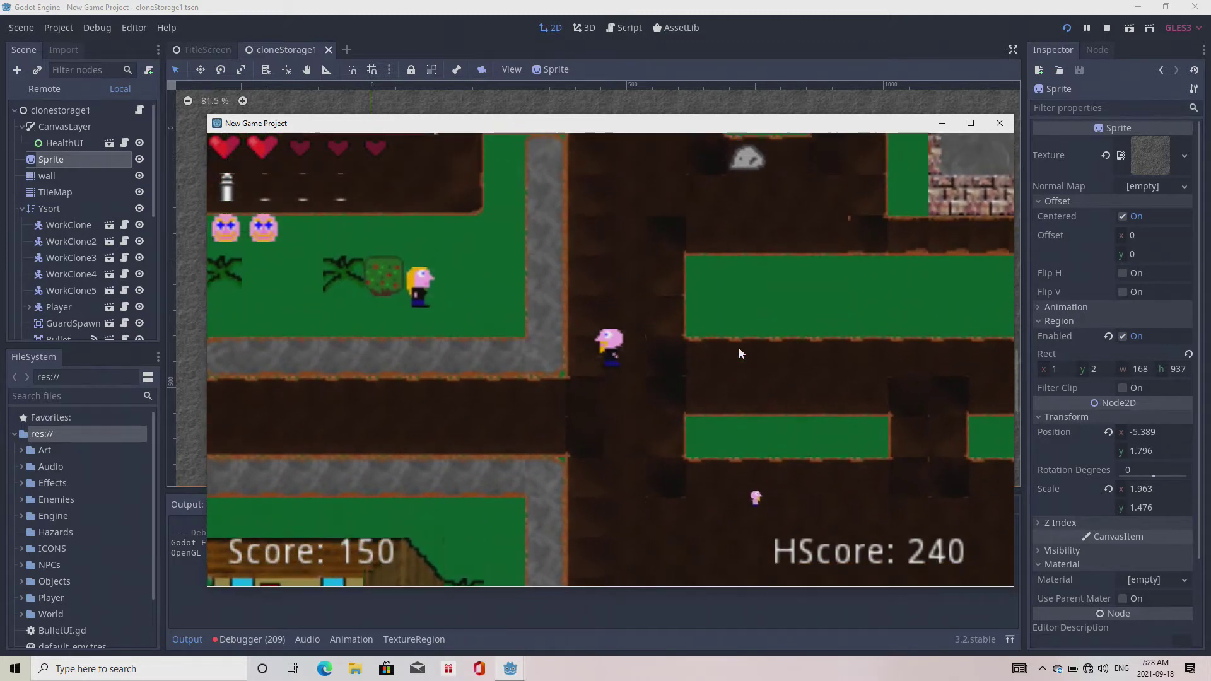
{"action": "key", "text": "Up"}
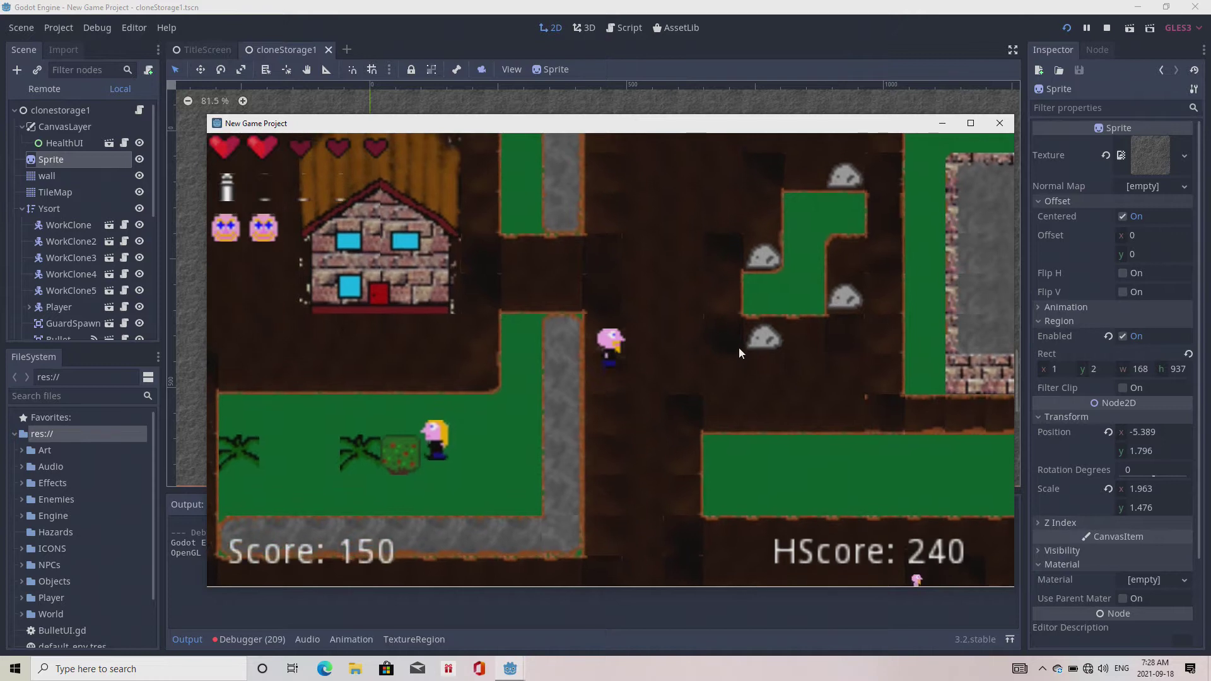
{"action": "key", "text": "Up"}
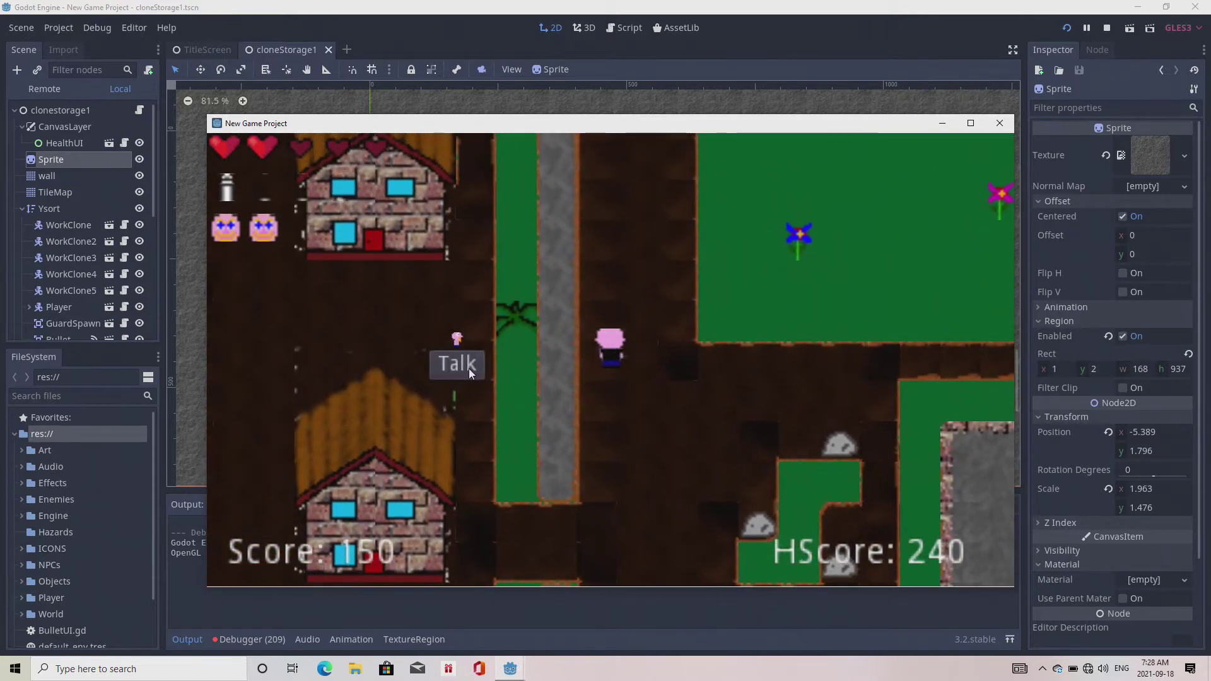
Step: Open and close the dialogue of the small character between the brick houses, and move west toward them
{"action": "left_click", "coordinate": [452, 364]}
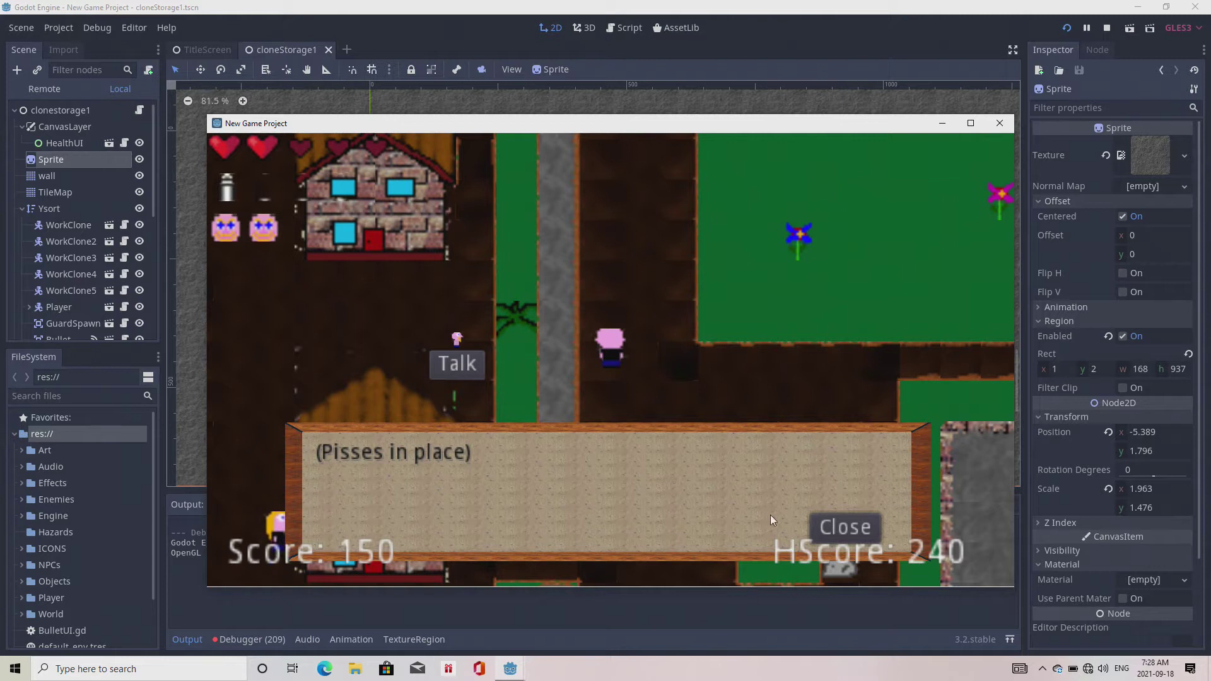
{"action": "left_click", "coordinate": [828, 533]}
{"action": "key", "text": "Left"}
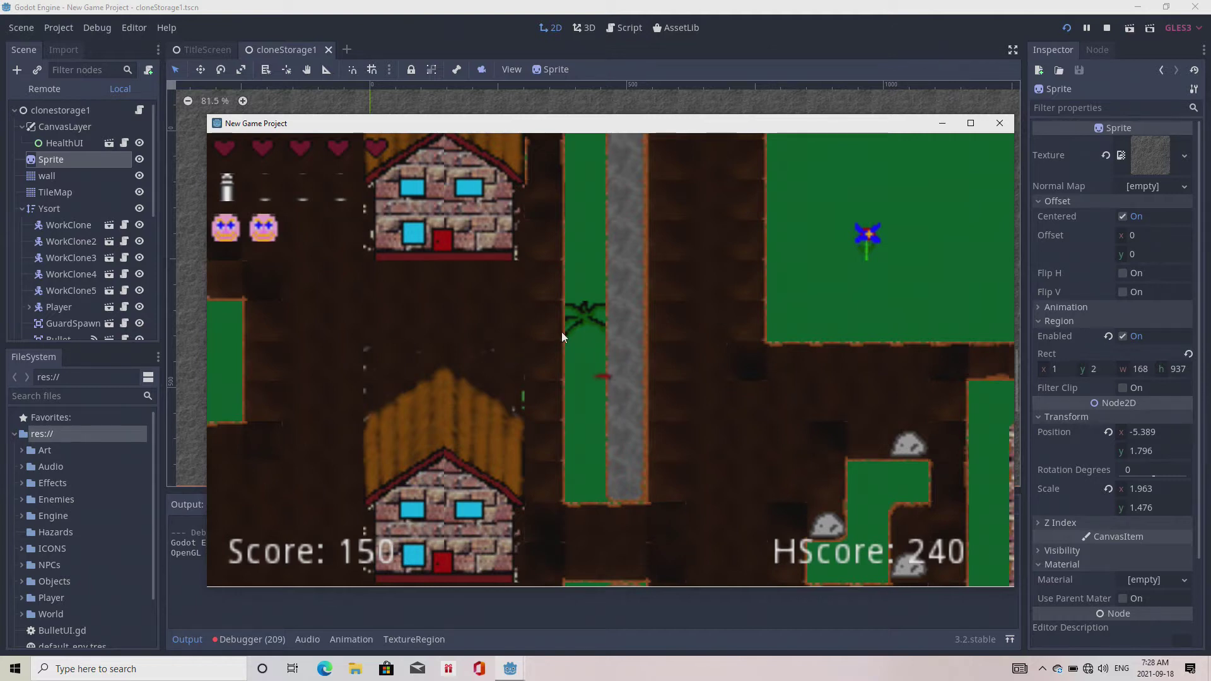
Step: Follow the brown dirt path west from the white house, between the stone walls, to the edge of the dark road
{"action": "key", "text": "Left"}
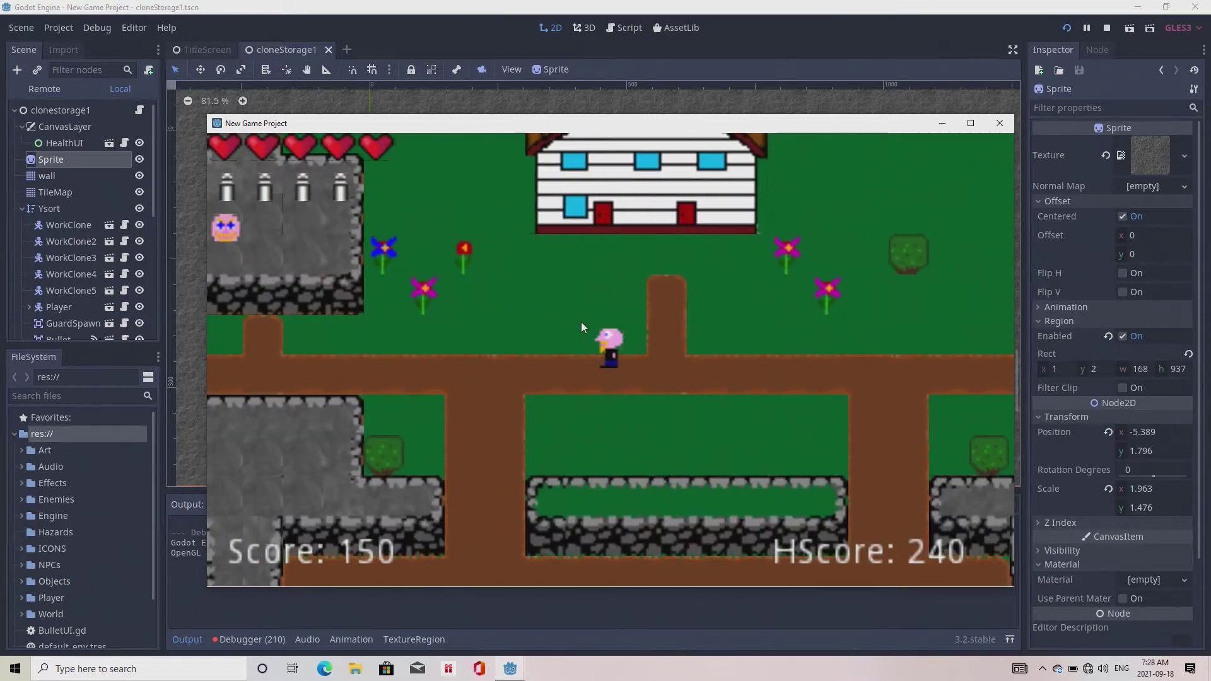
{"action": "key", "text": "Left"}
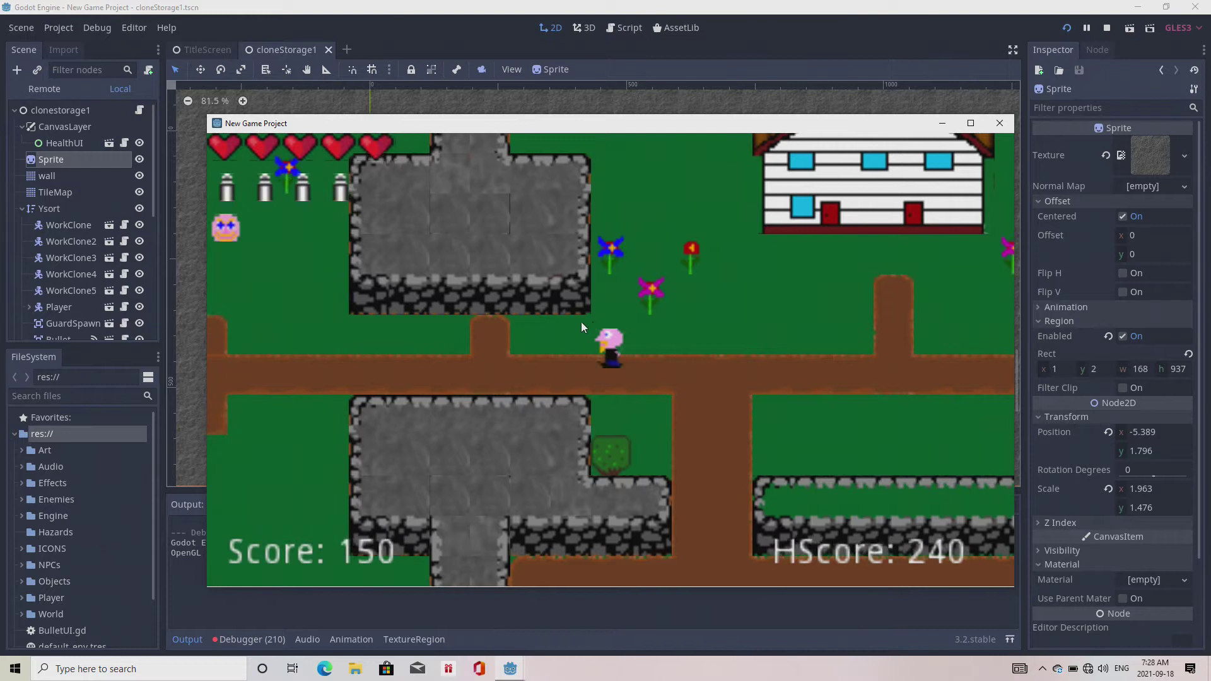
{"action": "key", "text": "Left"}
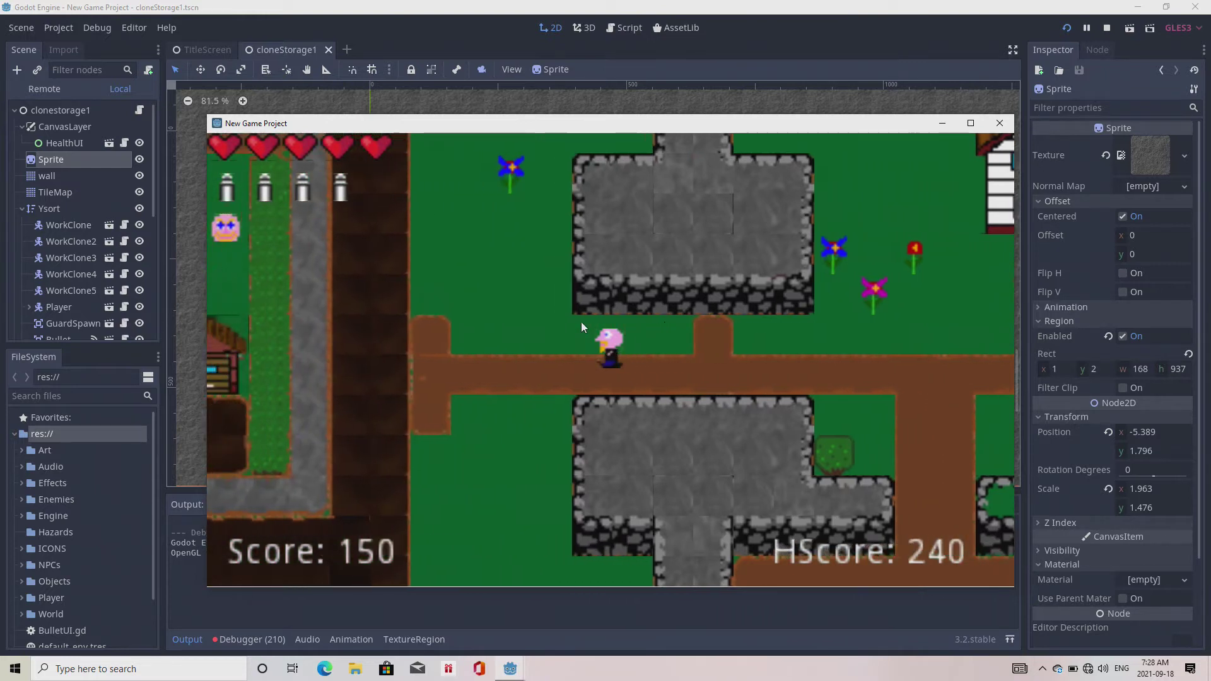
{"action": "key", "text": "Left"}
{"action": "key", "text": "Left"}
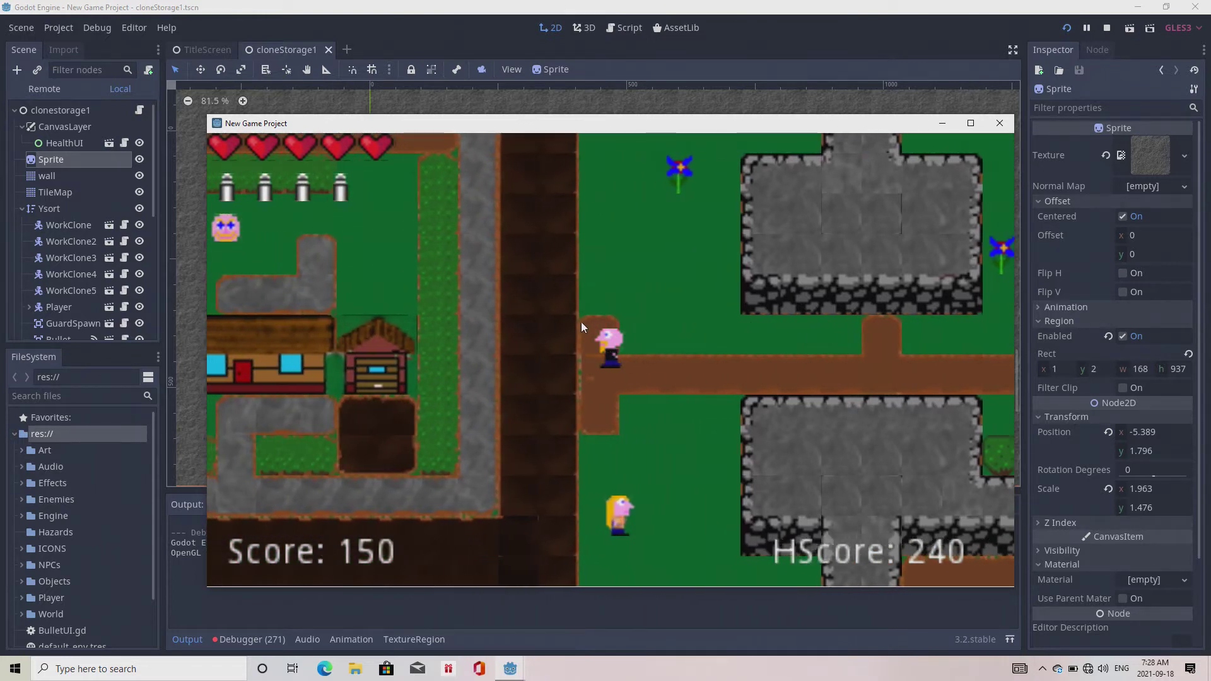
Step: Cross the dark road to its west sidewalk and walk north past the dirt lane with the green beer bottle
{"action": "key", "text": "Up"}
{"action": "key", "text": "Up"}
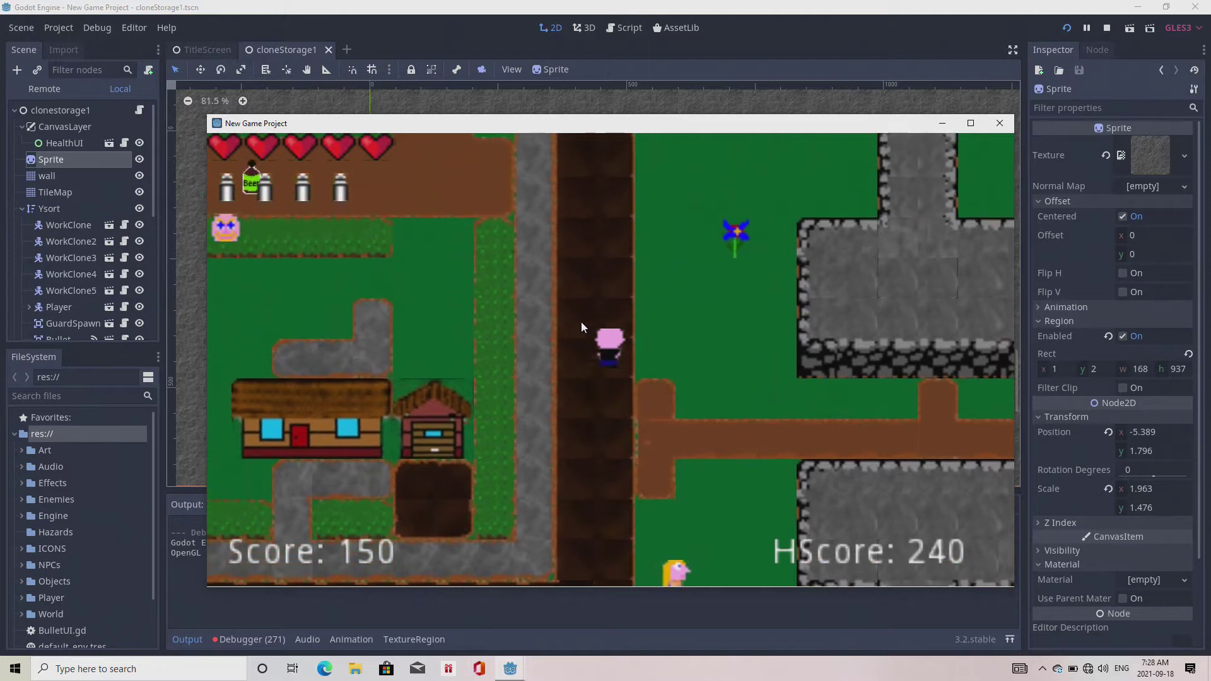
{"action": "key", "text": "Left"}
{"action": "key", "text": "Up"}
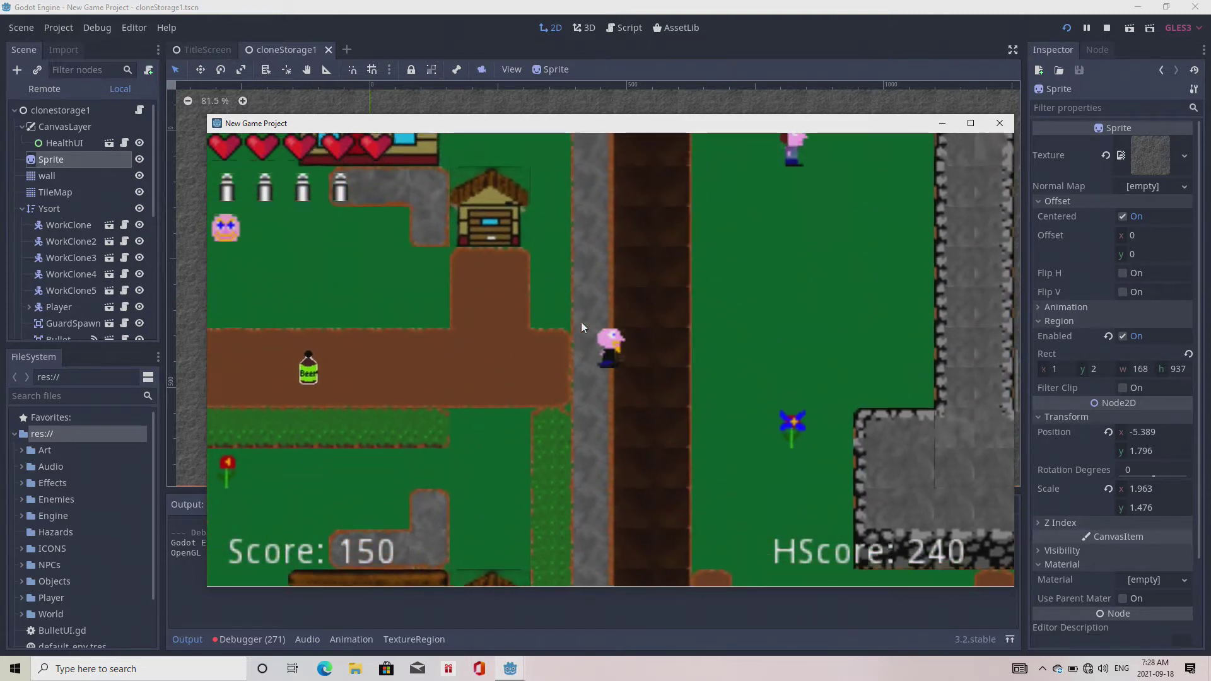
{"action": "key", "text": "Up"}
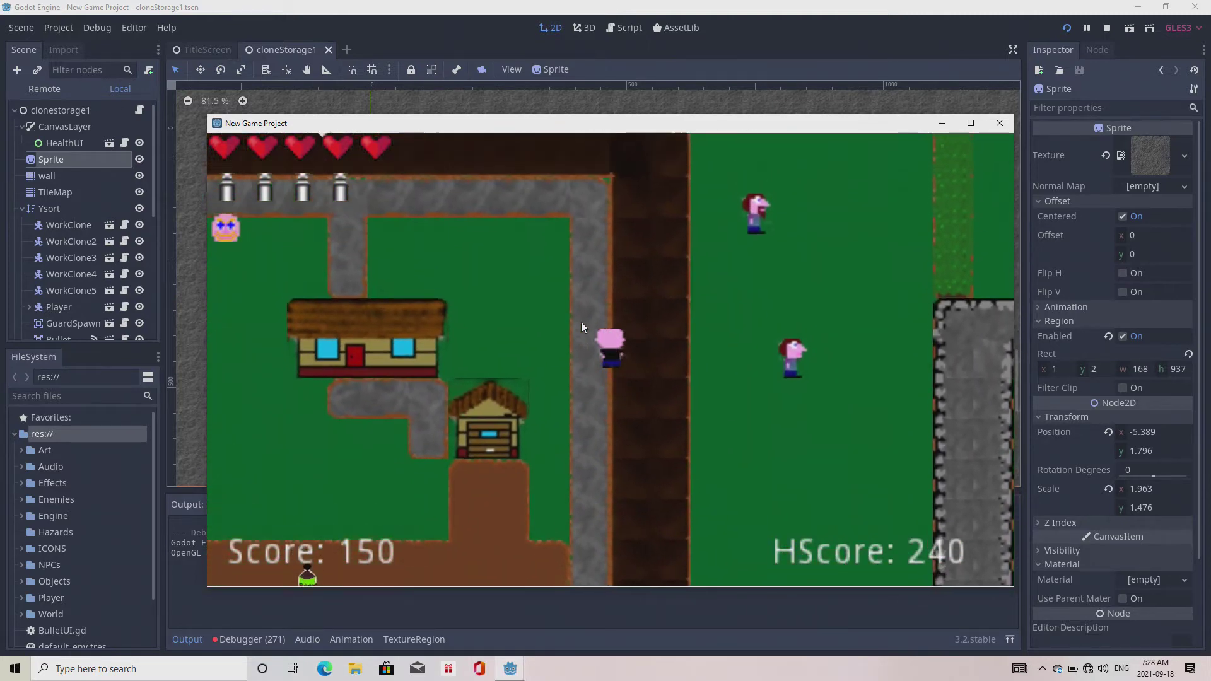
Step: Turn west into the dark side street between the houses and collect the small white pickup
{"action": "key", "text": "Left"}
{"action": "key", "text": "Up"}
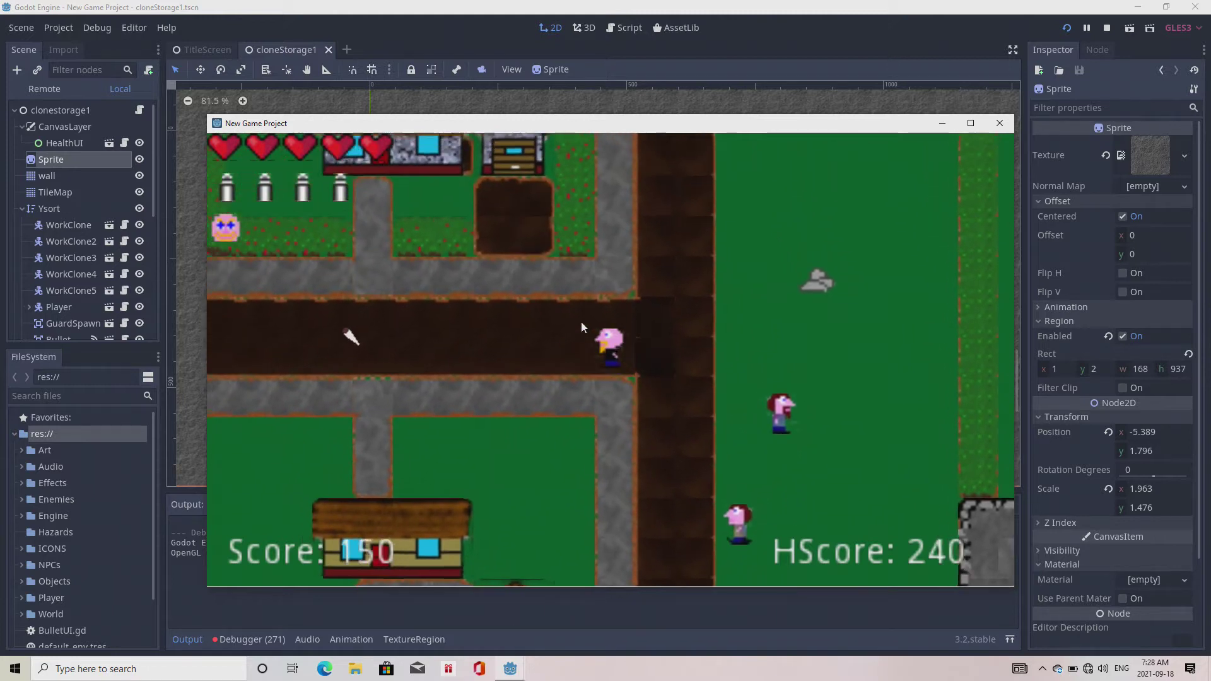
{"action": "key", "text": "Left"}
{"action": "key", "text": "Left"}
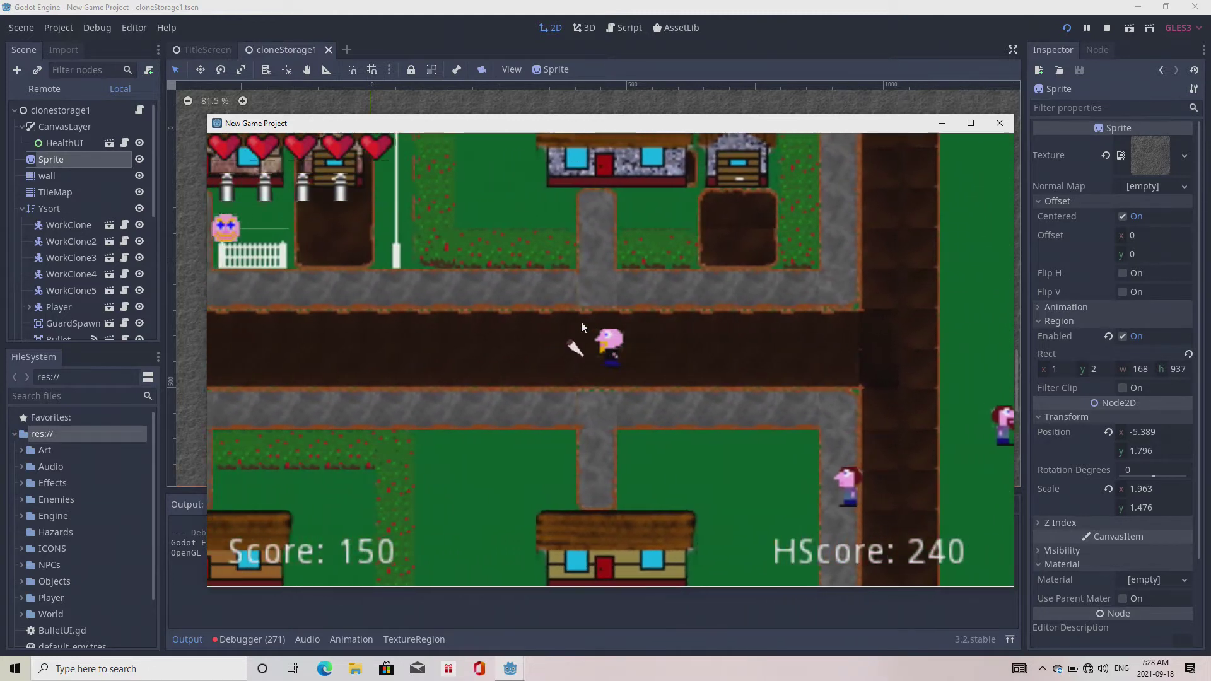
{"action": "key", "text": "Left"}
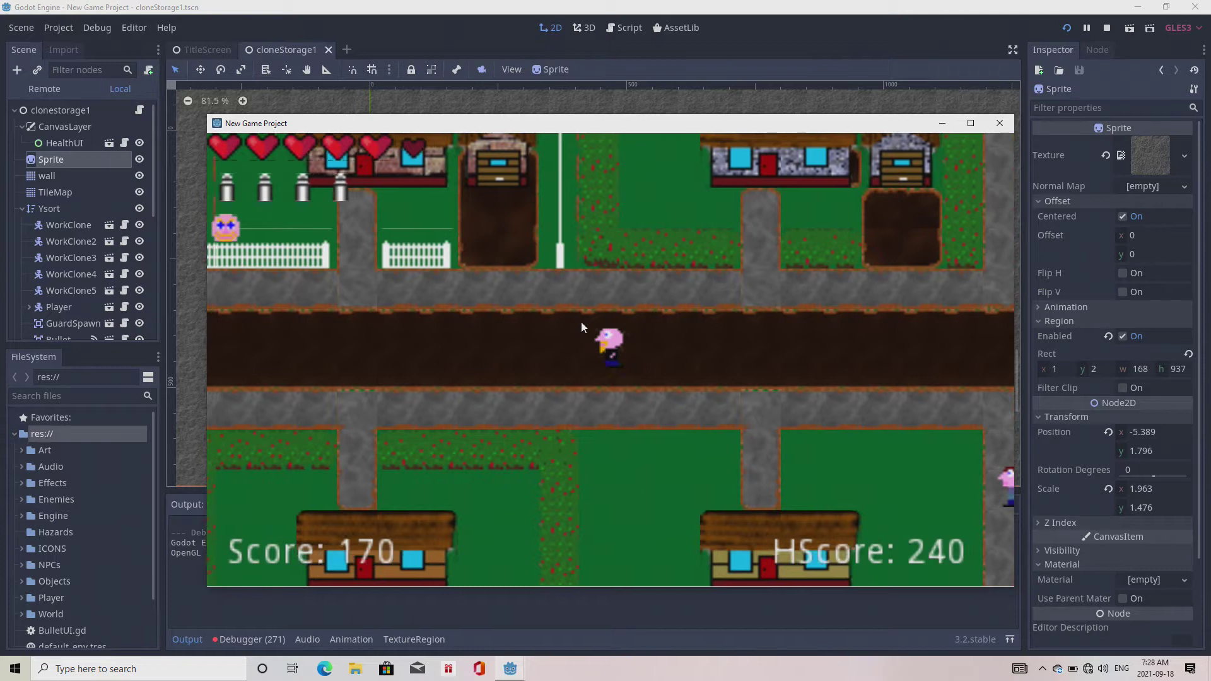
Step: Walk west along the dark side street between the houses to the north-south dark road, and turn north onto it
{"action": "key", "text": "Left"}
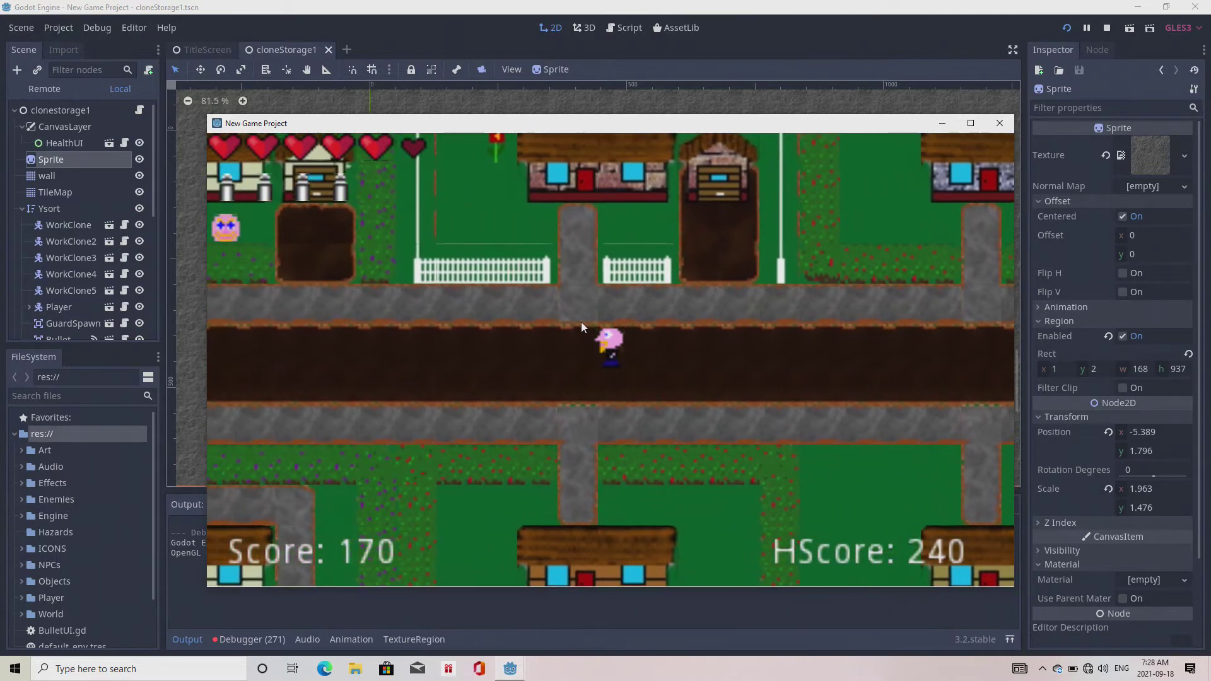
{"action": "key", "text": "Left"}
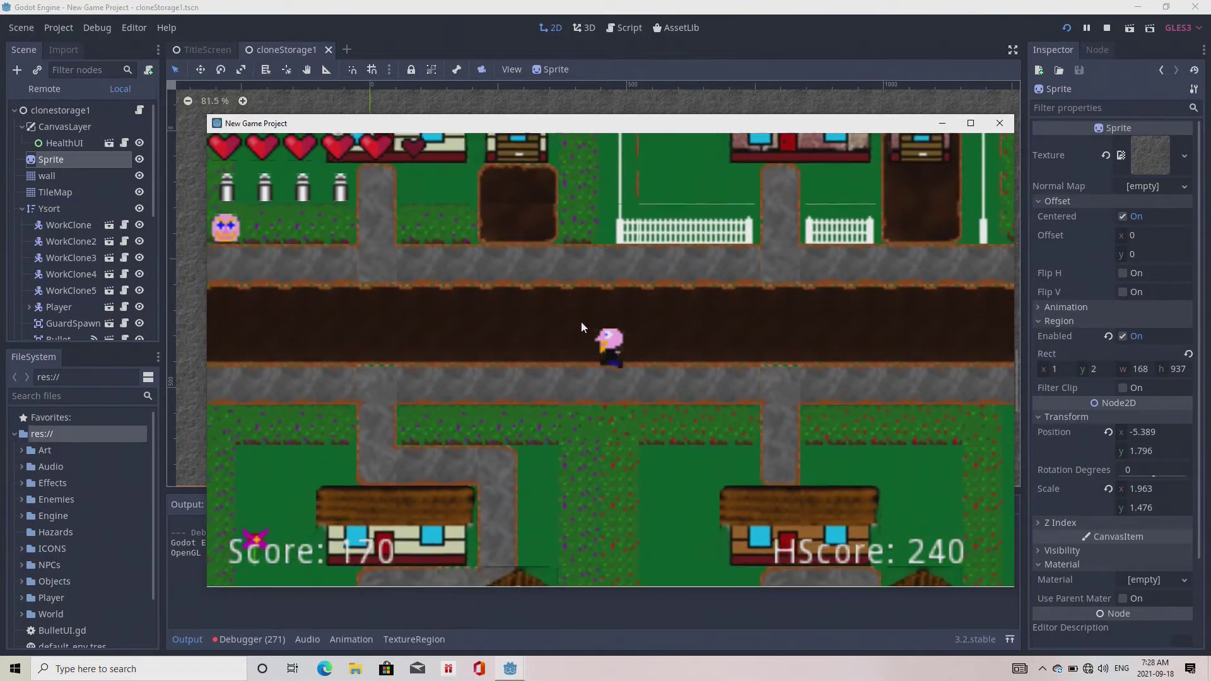
{"action": "key", "text": "Left"}
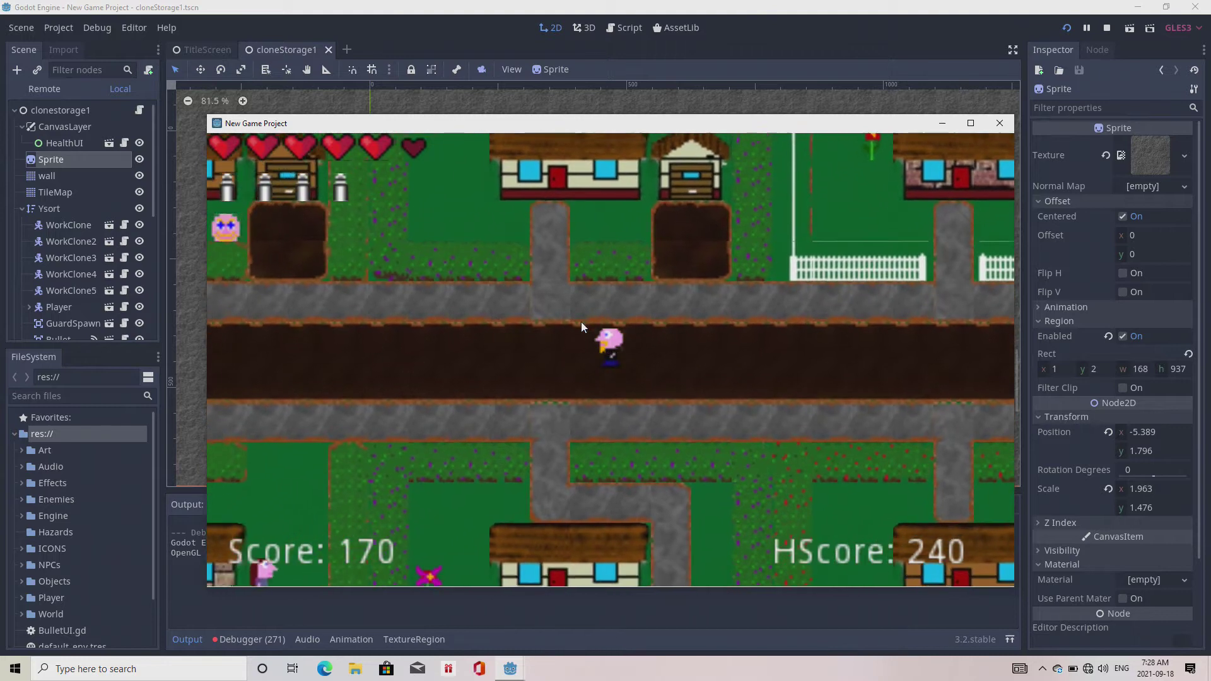
{"action": "key", "text": "Left"}
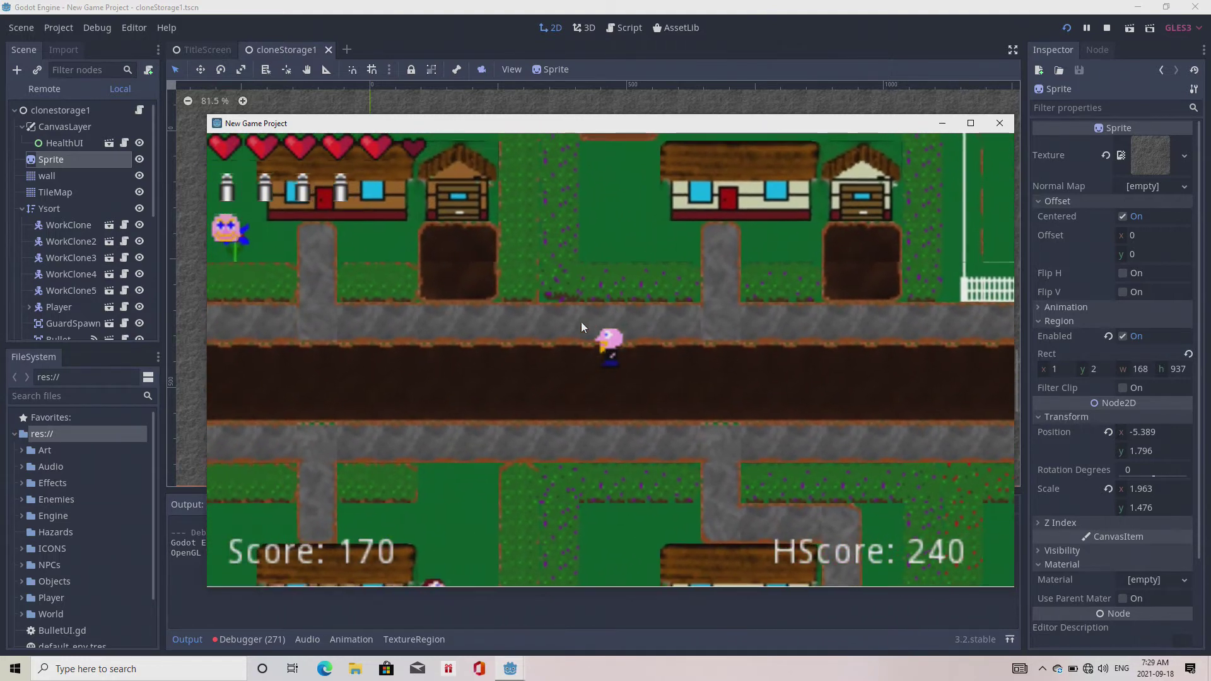
{"action": "key", "text": "Left"}
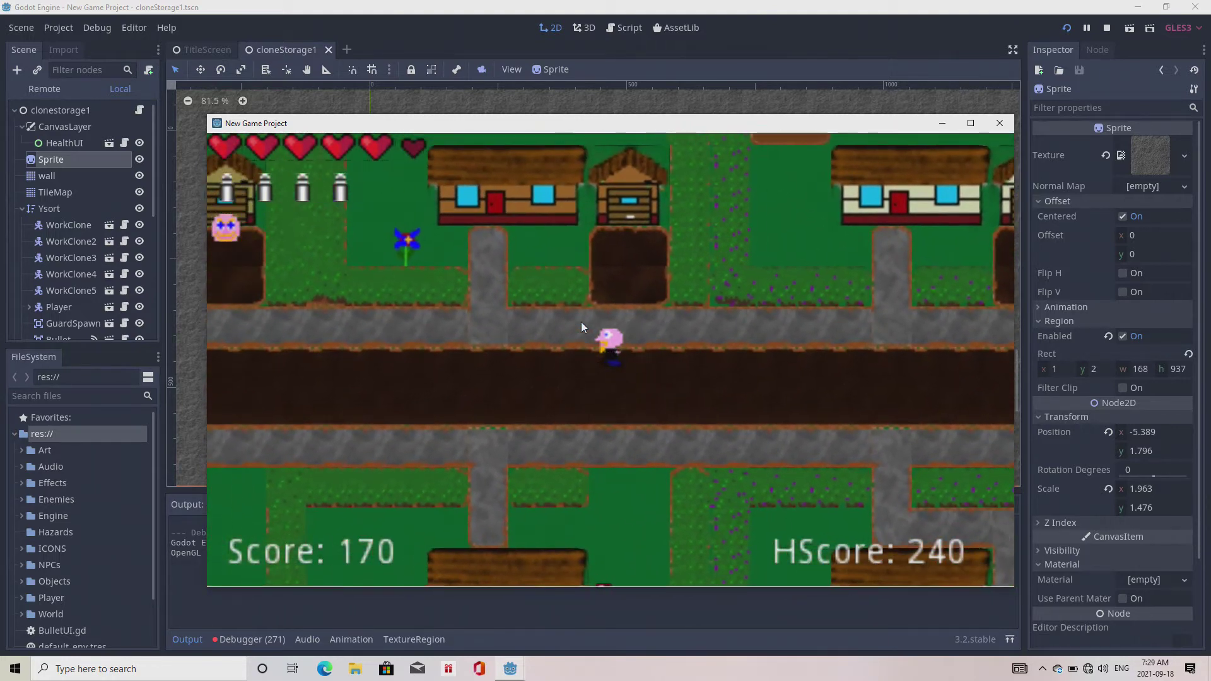
{"action": "key", "text": "Left"}
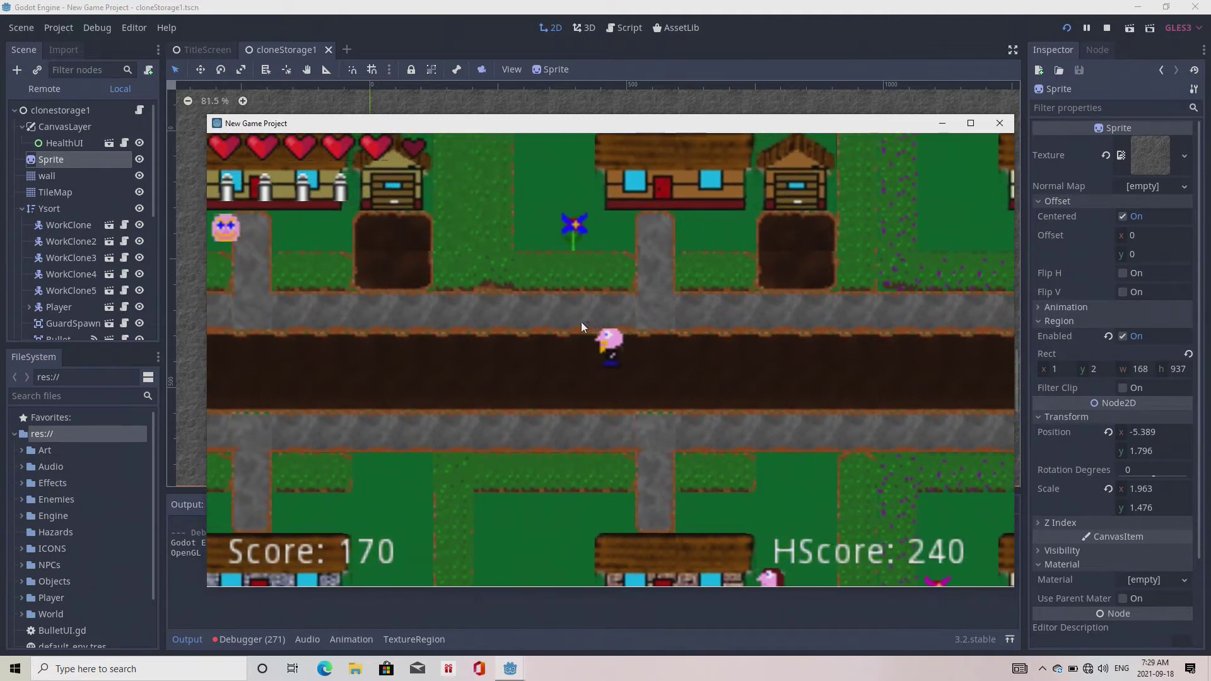
{"action": "key", "text": "Left"}
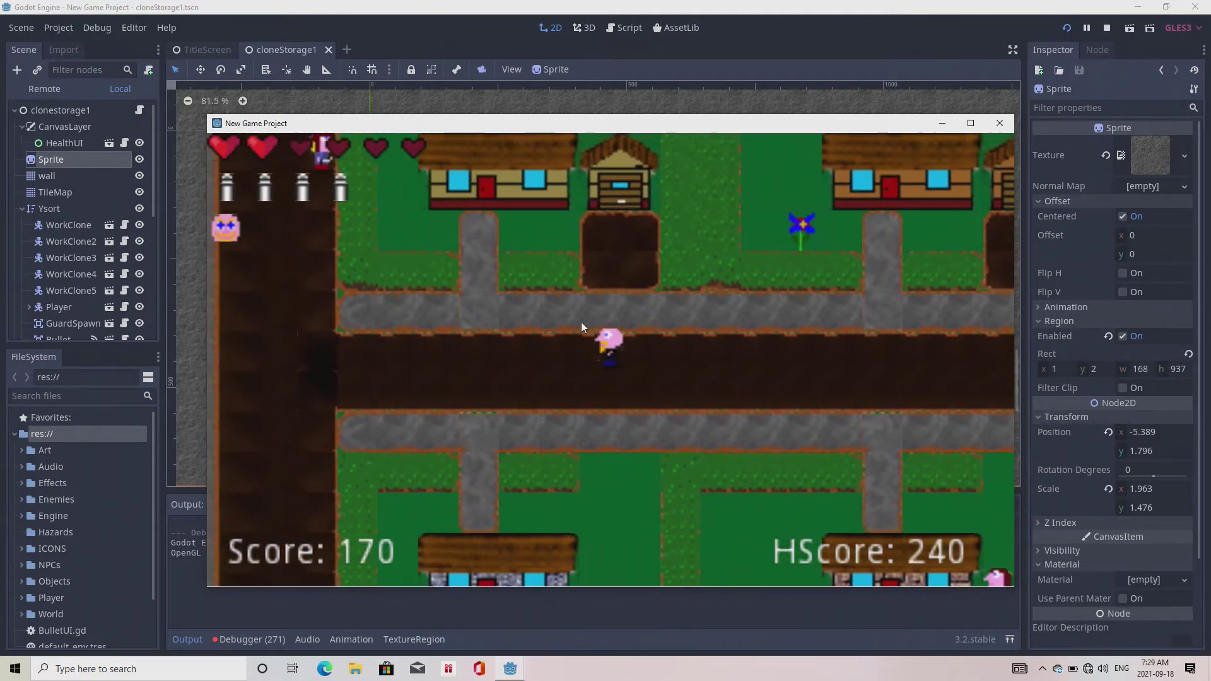
{"action": "key", "text": "Left"}
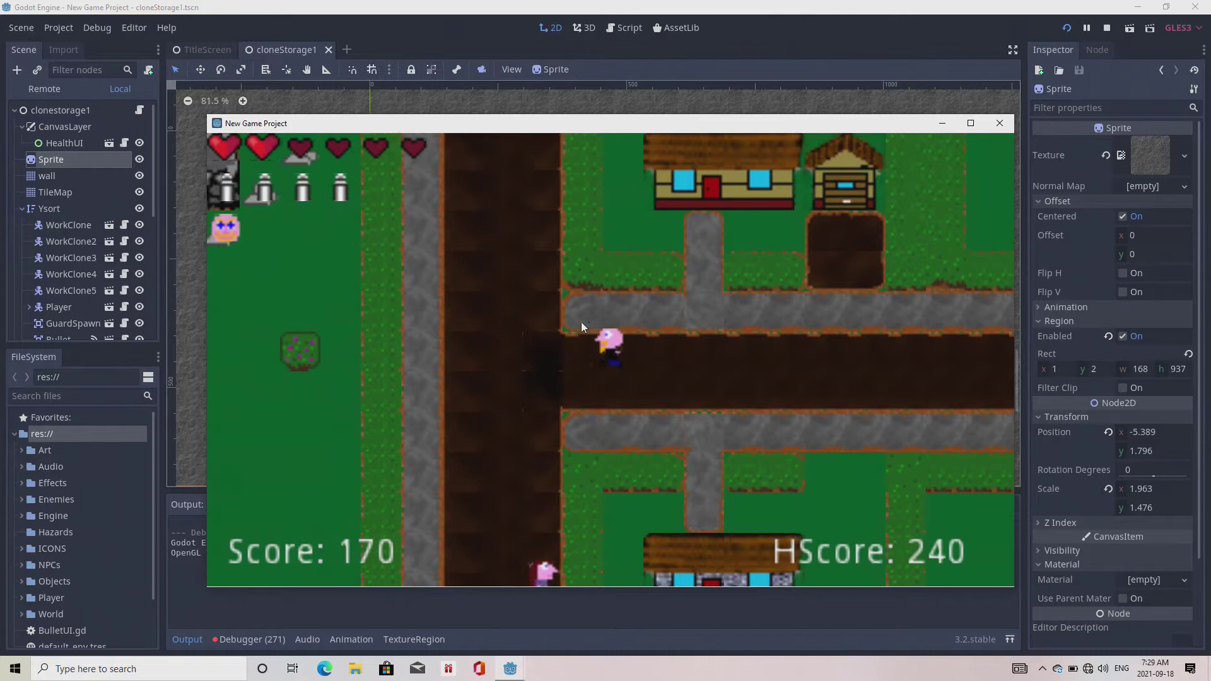
{"action": "key", "text": "Up"}
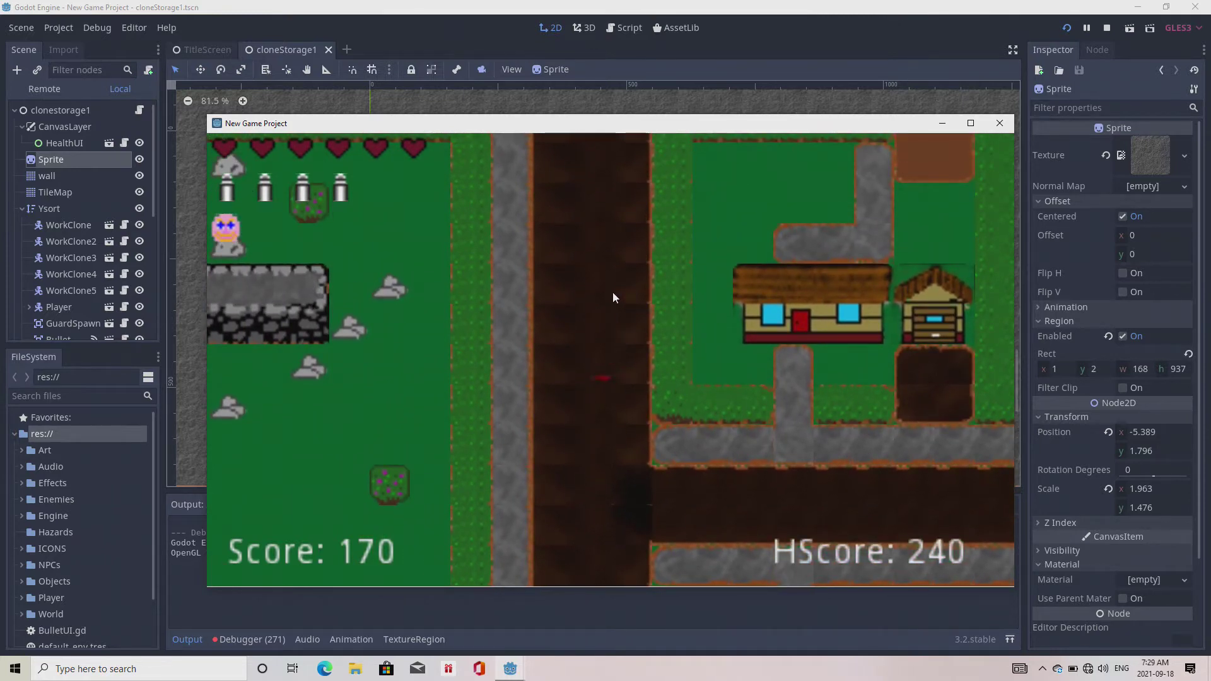
Step: From the white house, follow the brown dirt path west between the stone walls to its end at the dark road
{"action": "key", "text": "Left"}
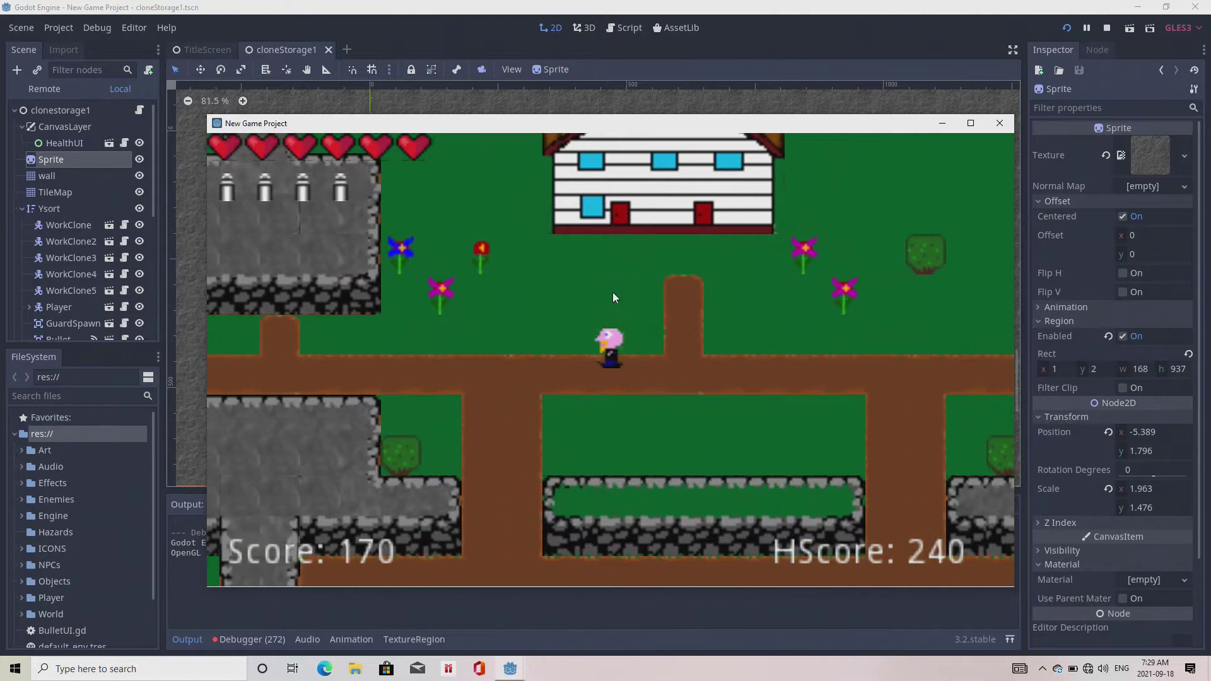
{"action": "key", "text": "Left"}
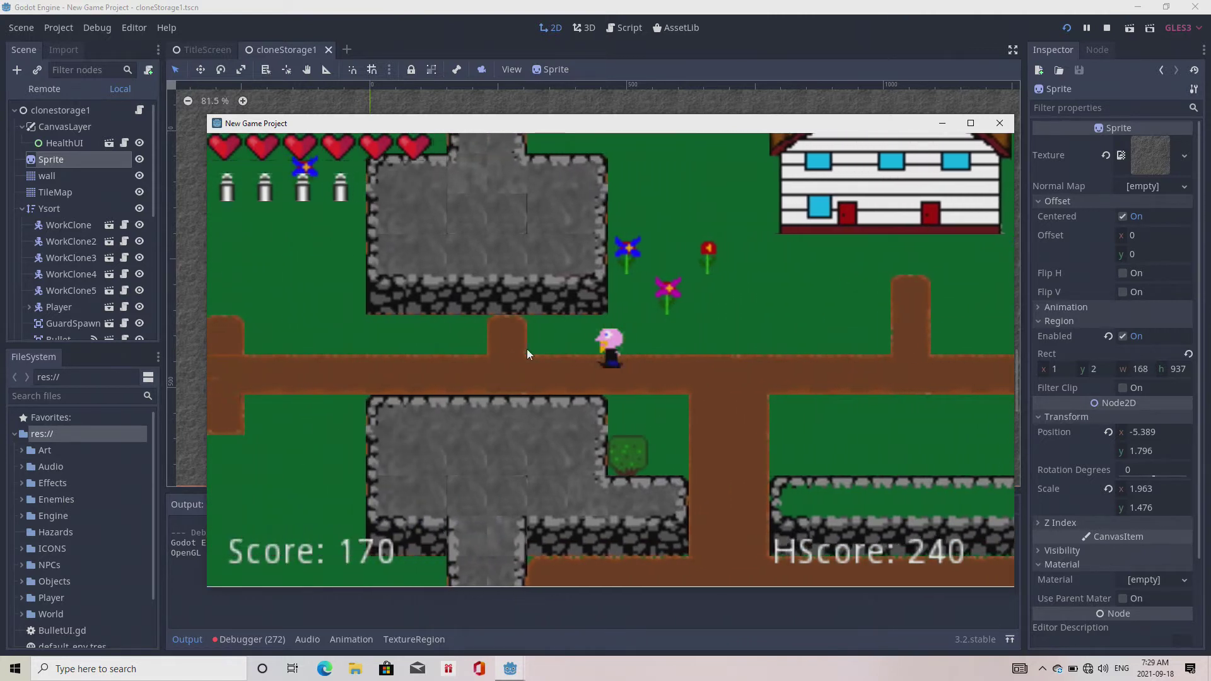
{"action": "key", "text": "Left"}
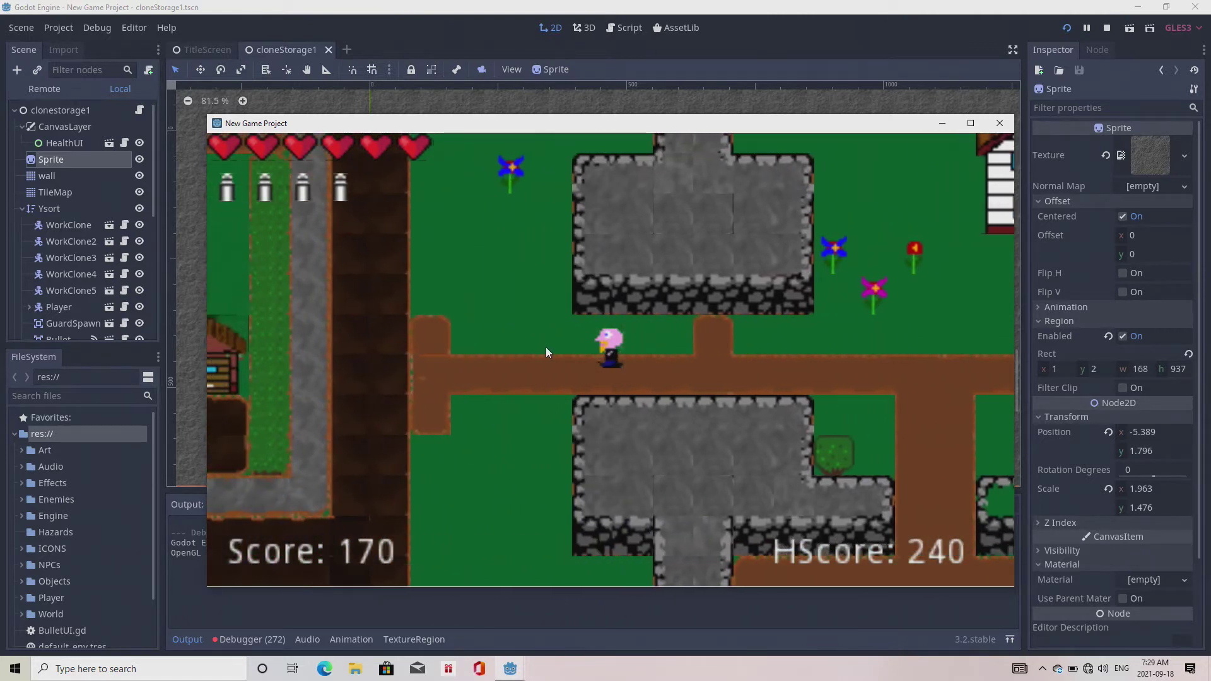
{"action": "key", "text": "Down"}
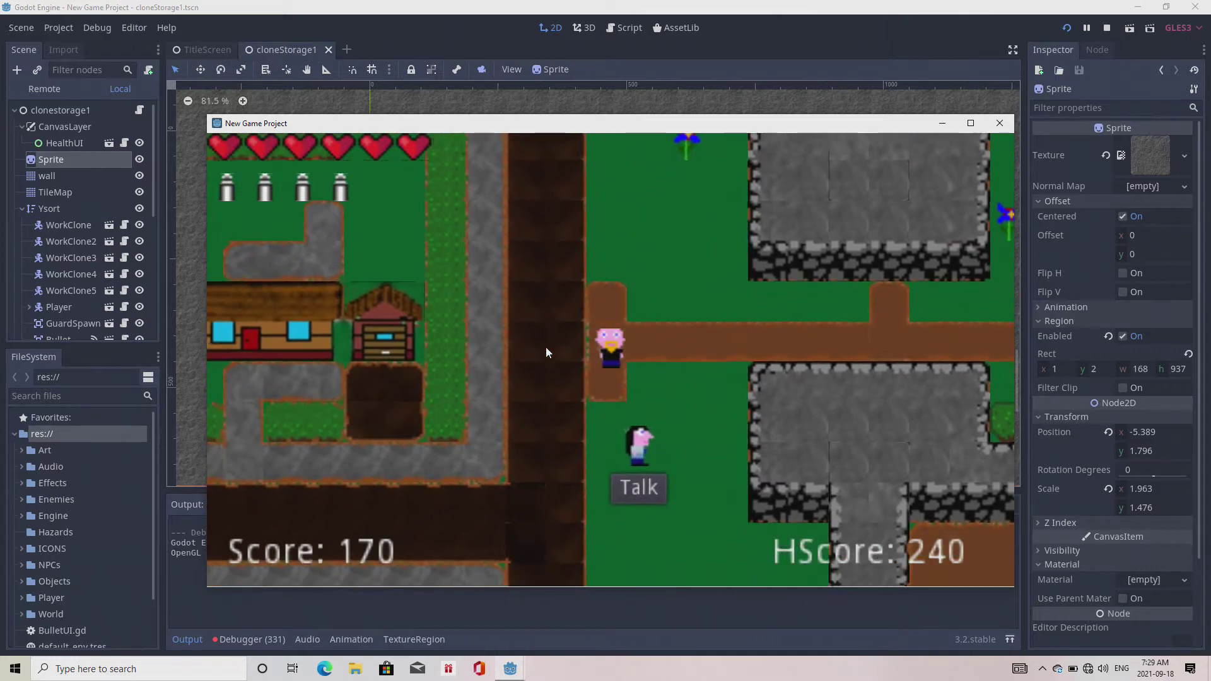
Step: Walk south past the black-haired character and along the dark road to its bend by the white house and garage
{"action": "key", "text": "Down"}
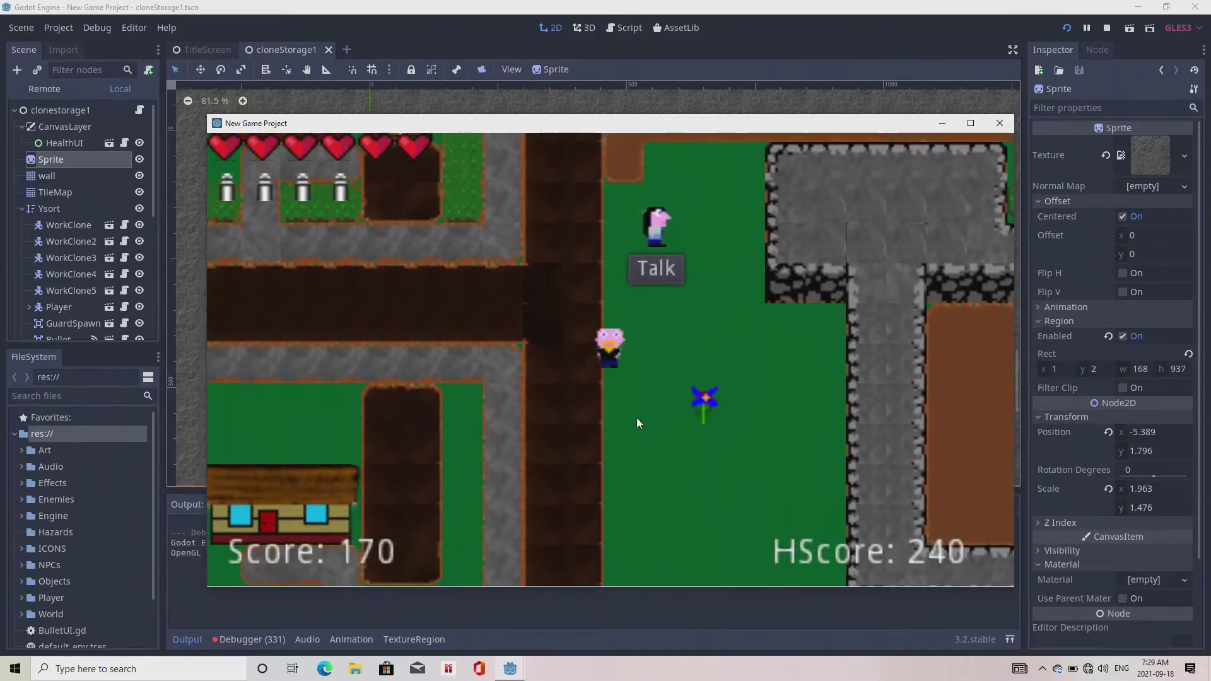
{"action": "key", "text": "Down"}
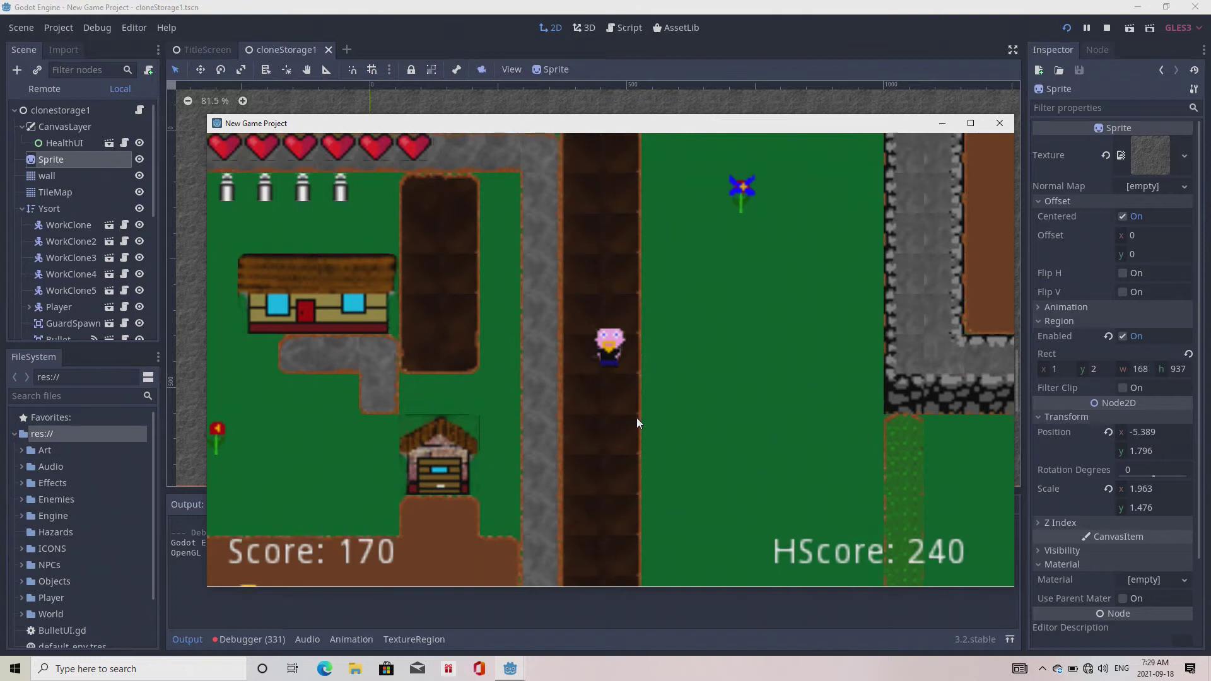
{"action": "key", "text": "Down"}
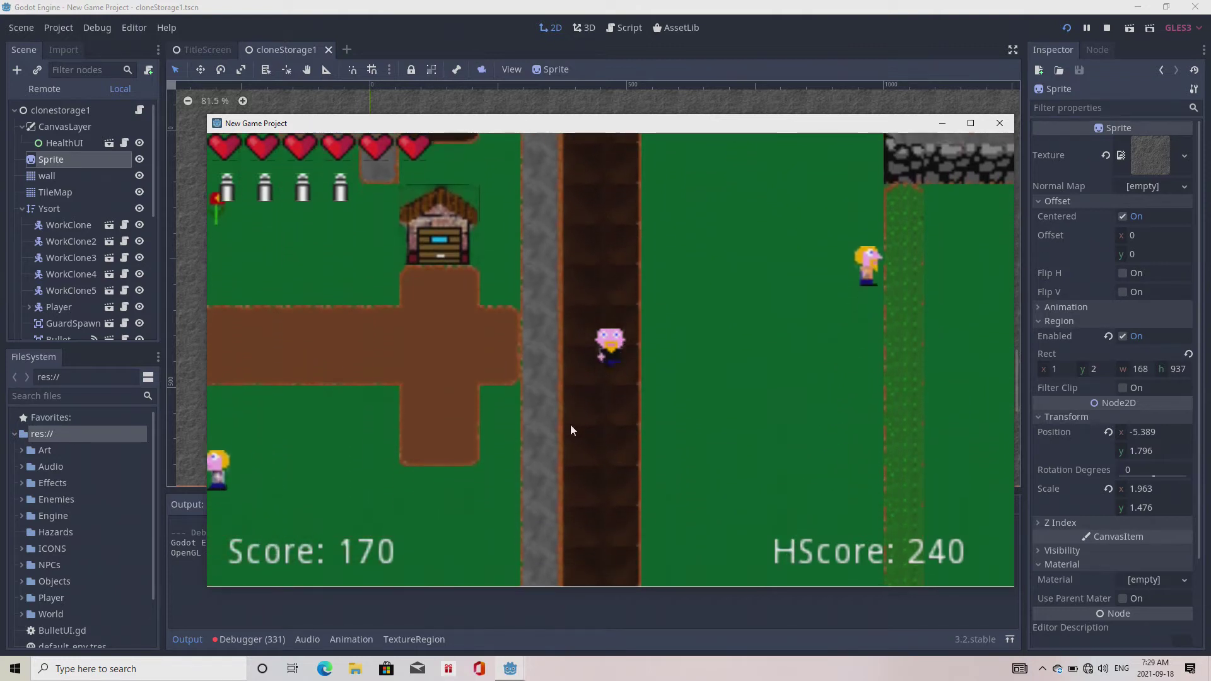
{"action": "key", "text": "Down"}
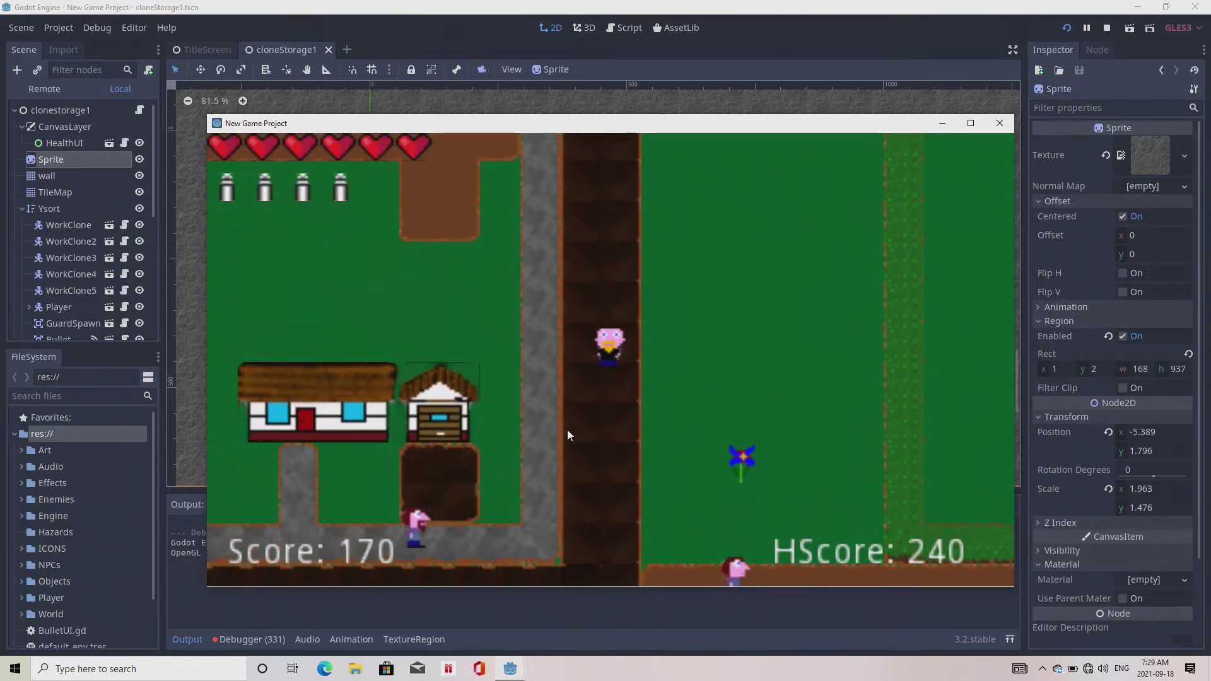
{"action": "key", "text": "Down"}
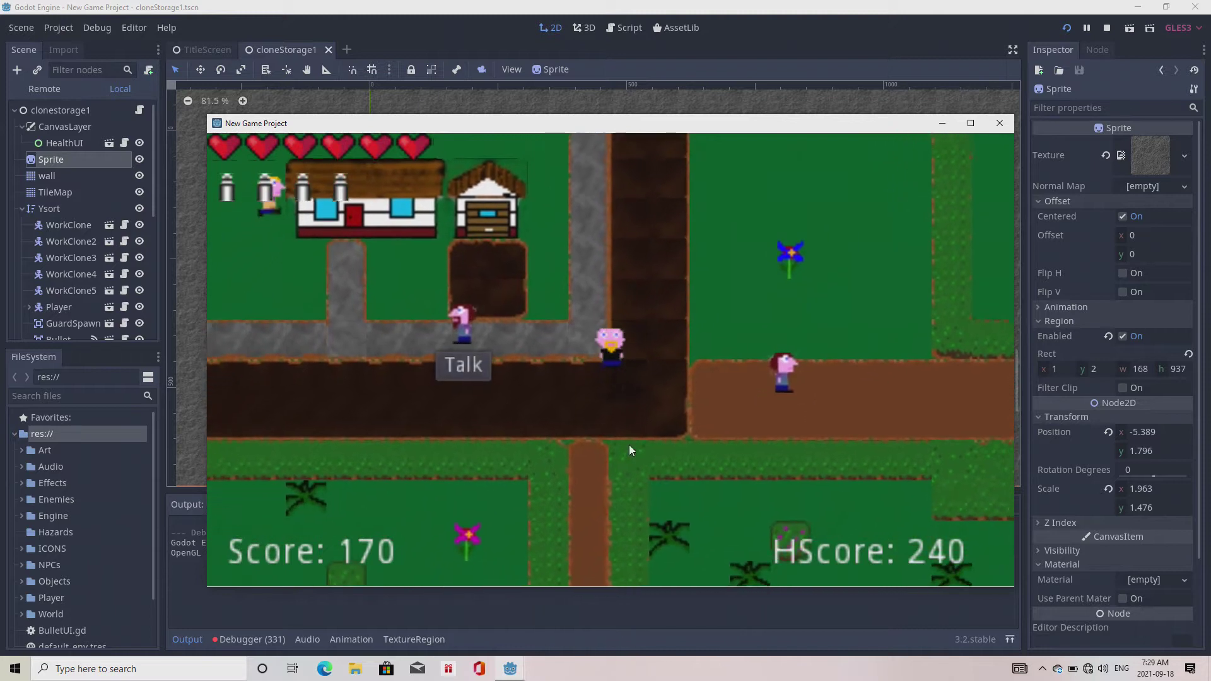
Step: Follow the narrow dirt lane south between the hedges, cross the railway tracks and pass the row of four blue flowers
{"action": "key", "text": "Down"}
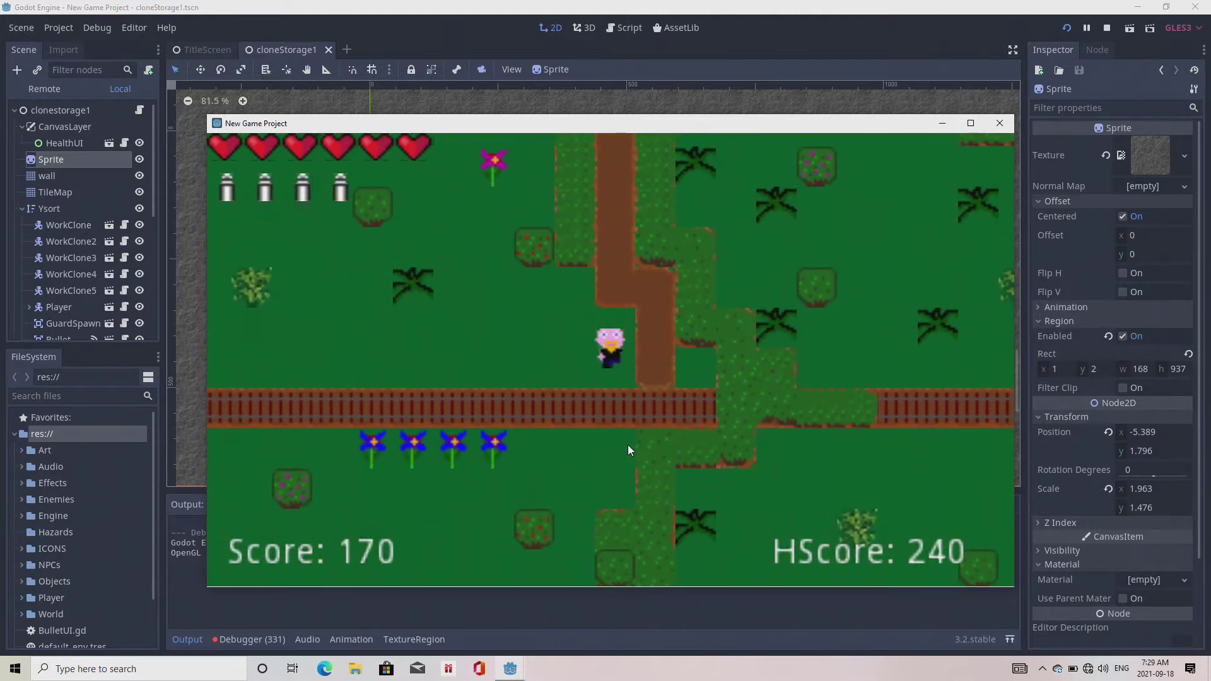
{"action": "key", "text": "Down"}
{"action": "key", "text": "Left"}
{"action": "key", "text": "Down"}
{"action": "key", "text": "Left"}
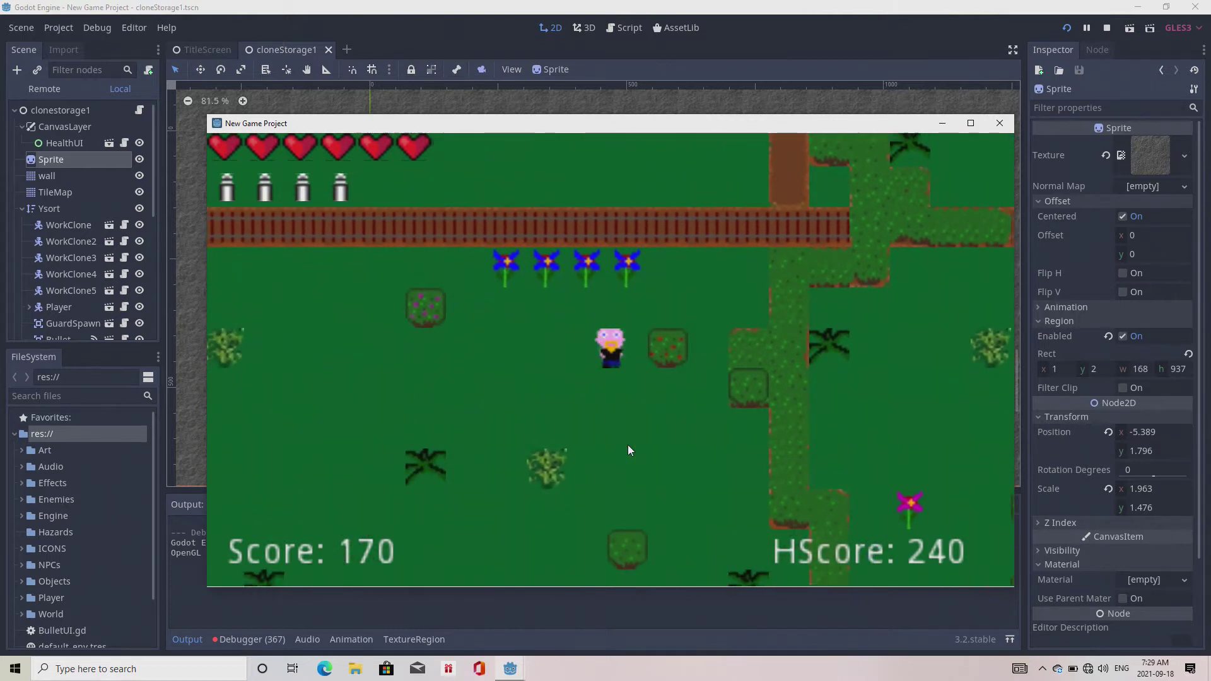
Step: Head south through the grassy field, firing at the attacker, and go east on the dark road toward the southbound street
{"action": "key", "text": "Down"}
{"action": "left_click", "coordinate": [609, 440]}
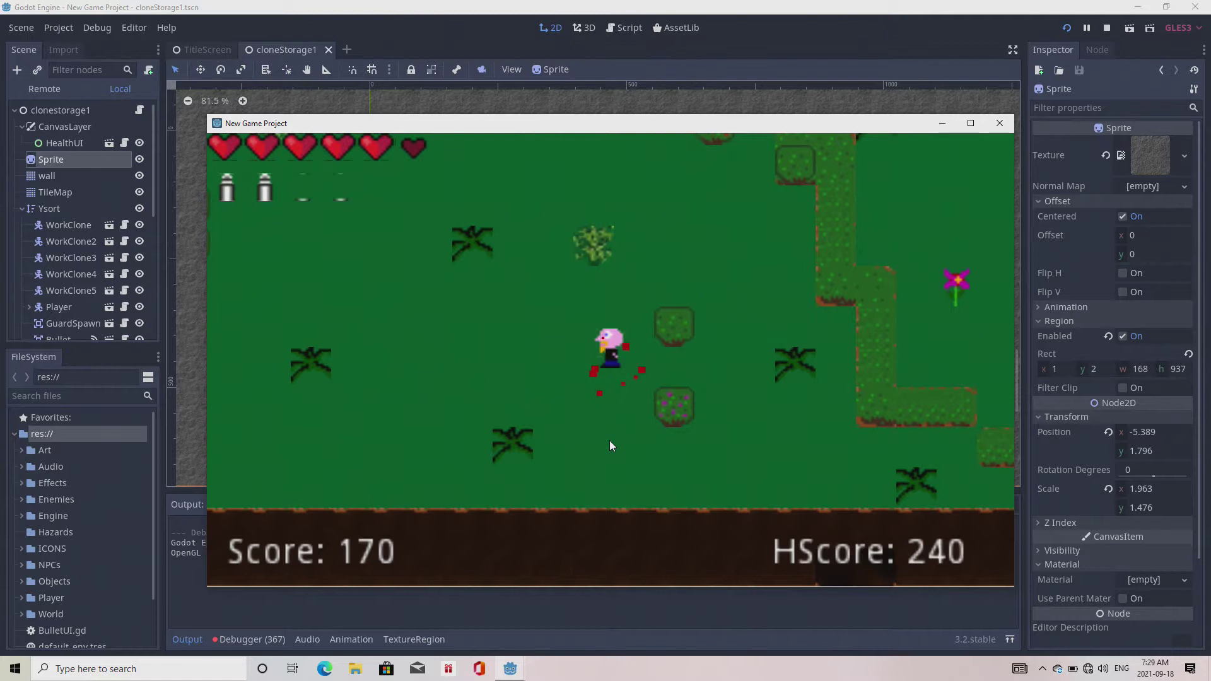
{"action": "key", "text": "Left"}
{"action": "key", "text": "Down"}
{"action": "key", "text": "Down"}
{"action": "key", "text": "Right"}
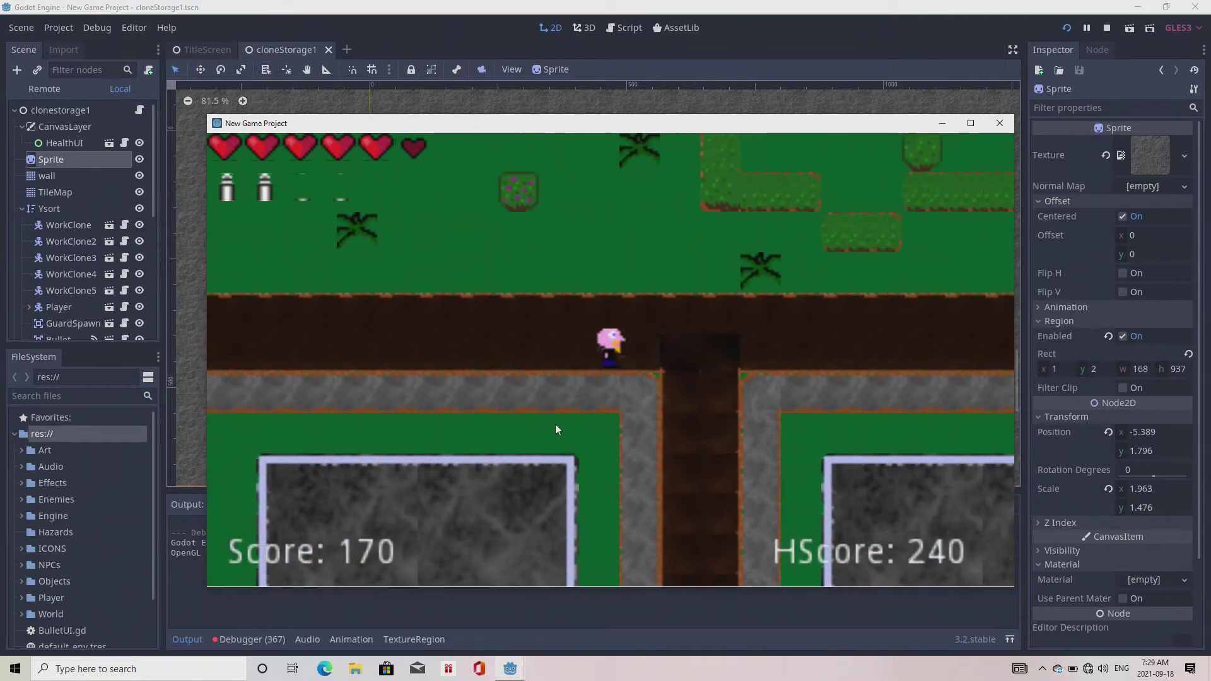
Step: Walk south down the dark street between the large office buildings, past the dirt crossing, to the two rats
{"action": "key", "text": "Down"}
{"action": "key", "text": "Down"}
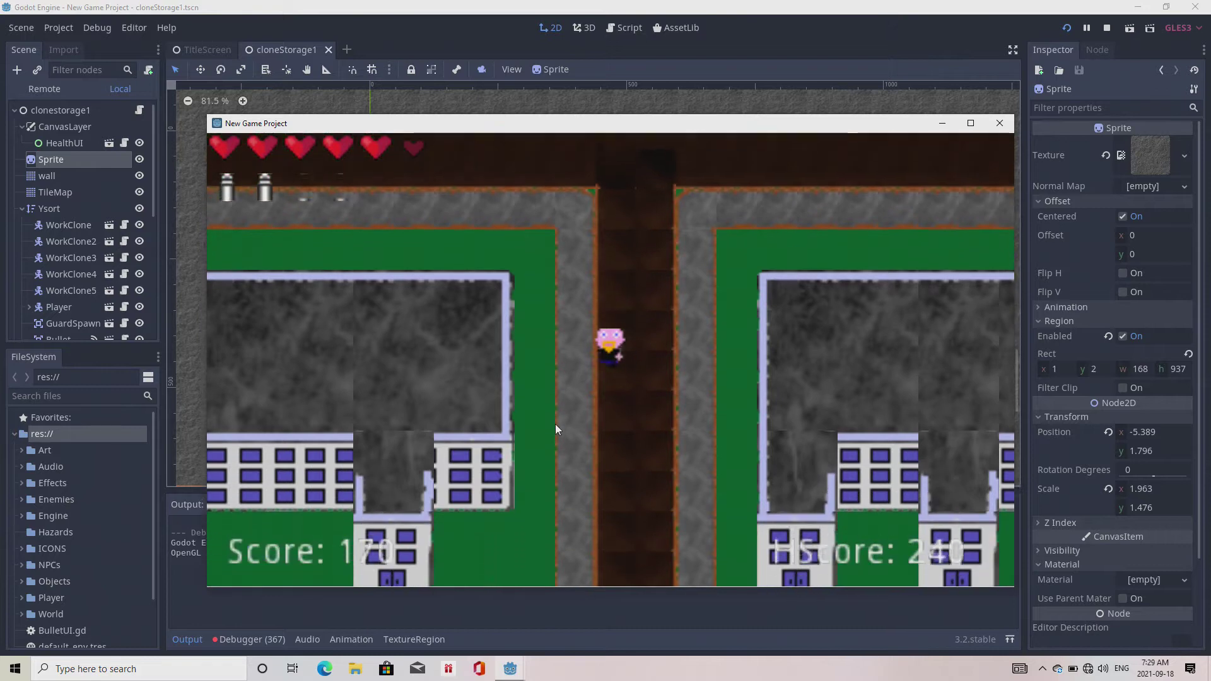
{"action": "key", "text": "Down"}
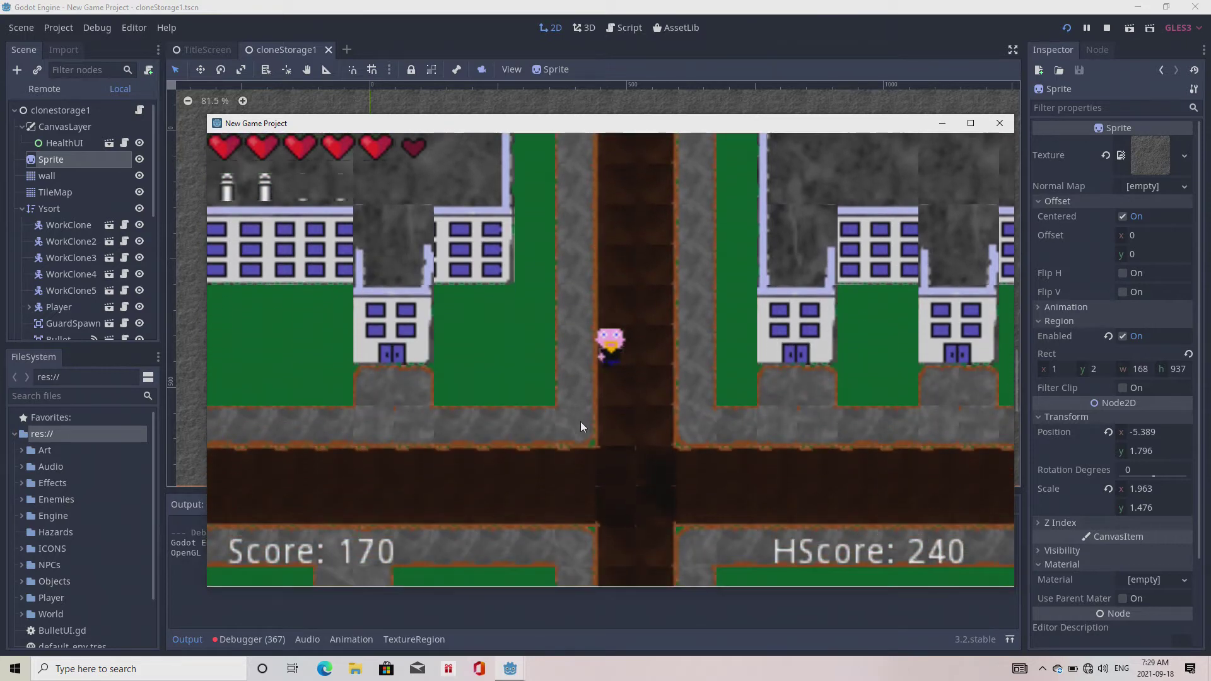
{"action": "key", "text": "Down"}
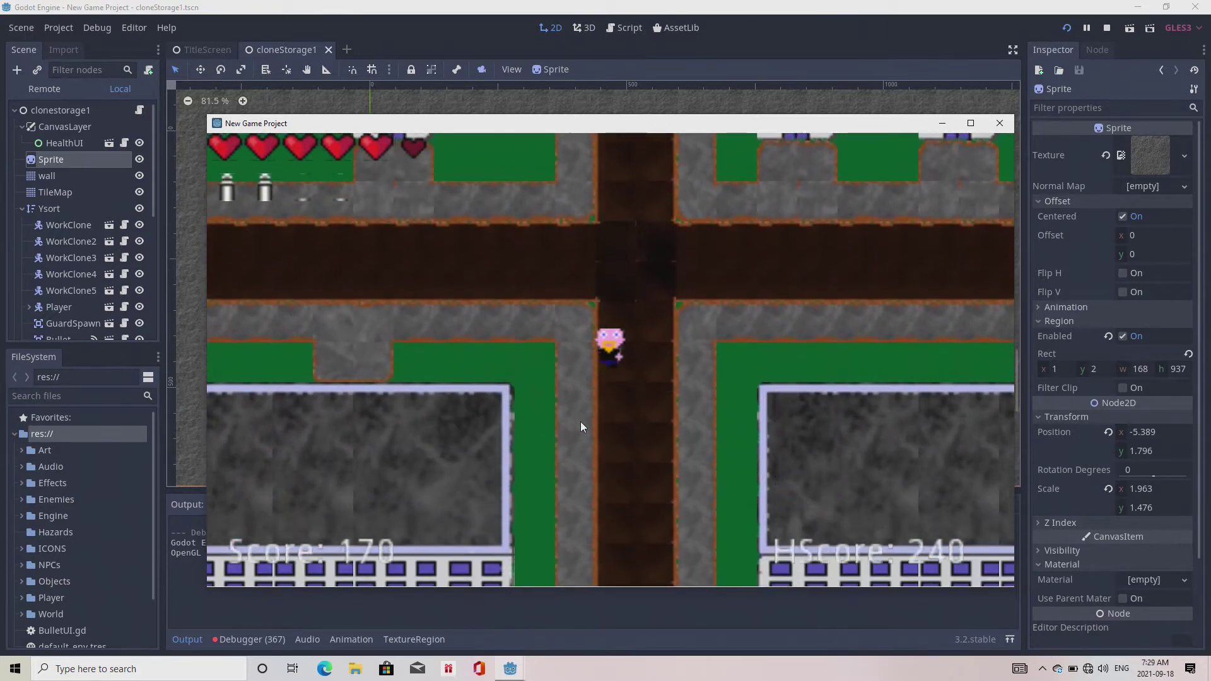
{"action": "key", "text": "Down"}
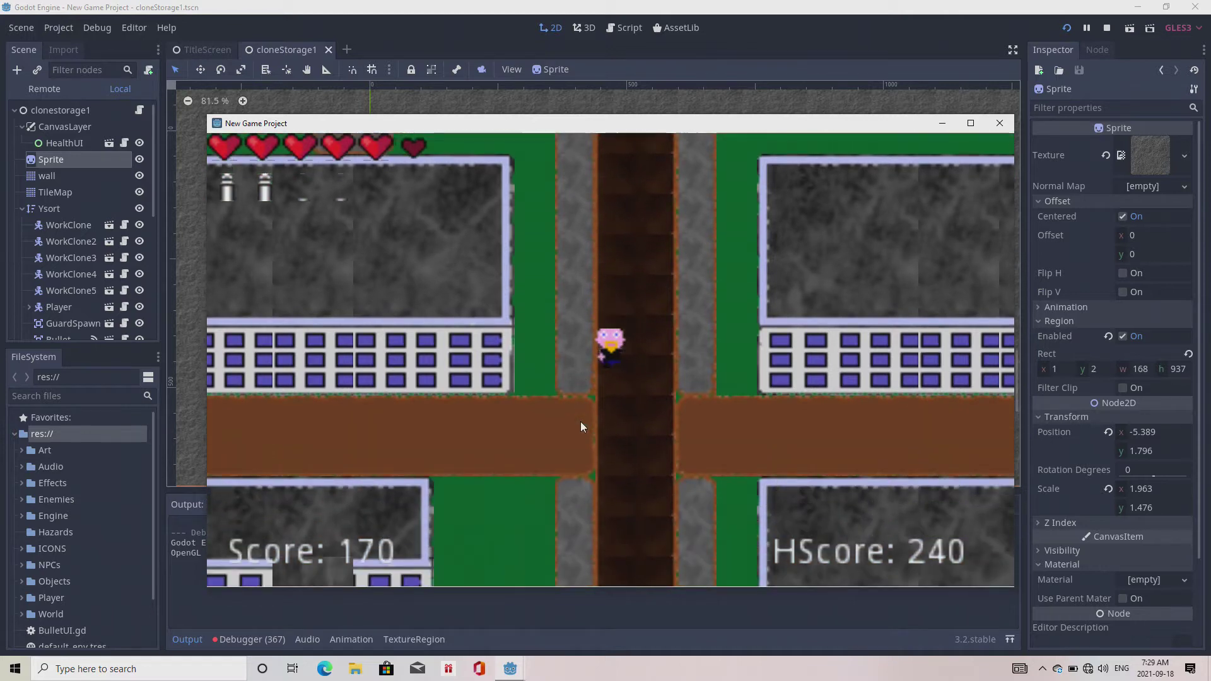
{"action": "key", "text": "Down"}
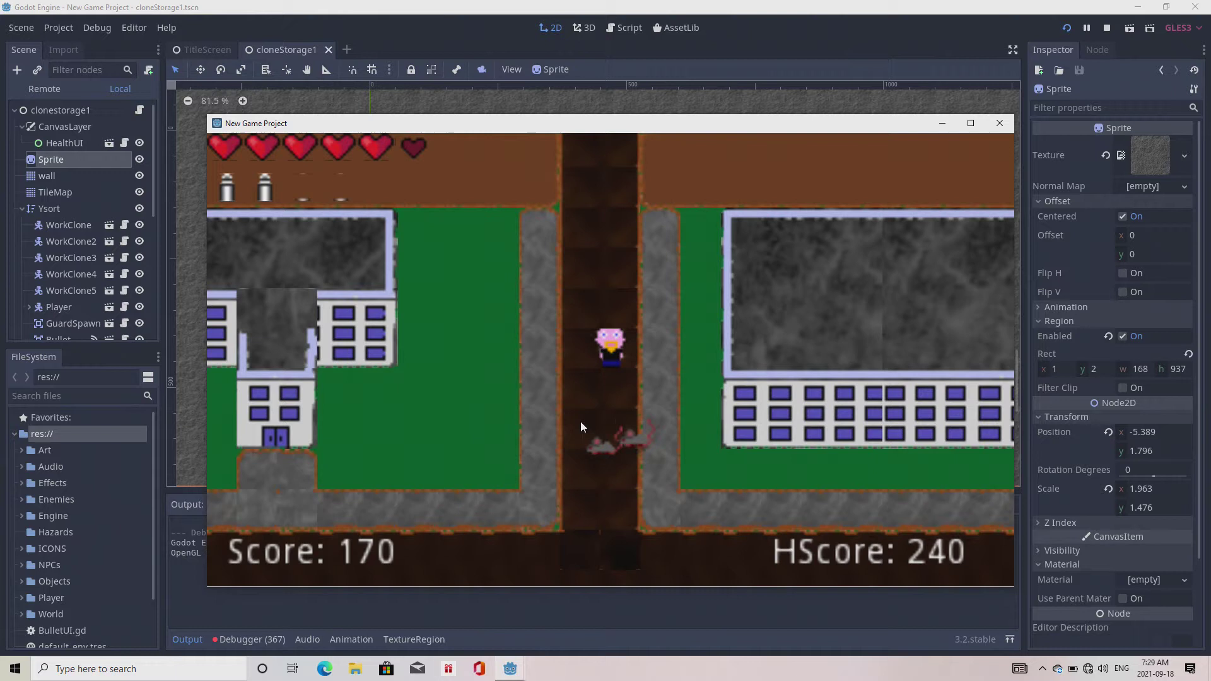
Step: Face the two rats on the dark street and attack them until both are killed
{"action": "key", "text": "Up"}
{"action": "key", "text": "Down"}
{"action": "key", "text": "space"}
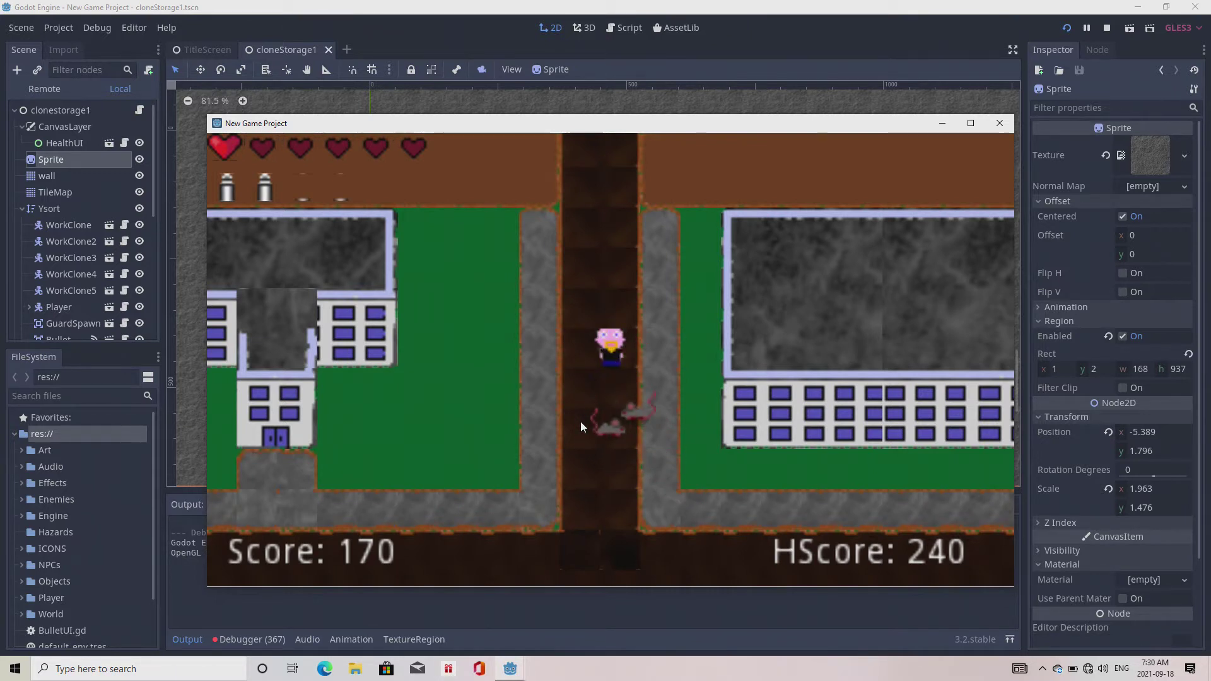
{"action": "key", "text": "space"}
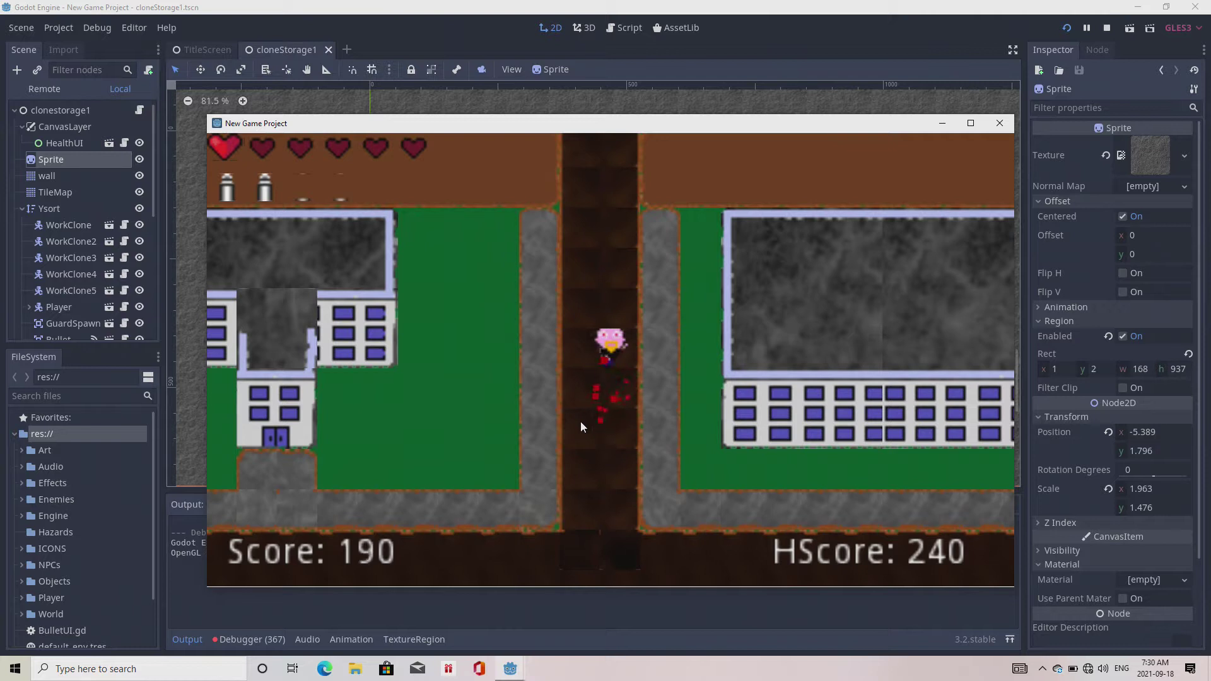
Step: Continue south across the wide intersection and past the brick-walled lot to the crossroads beside the white house and rocks
{"action": "key", "text": "Down"}
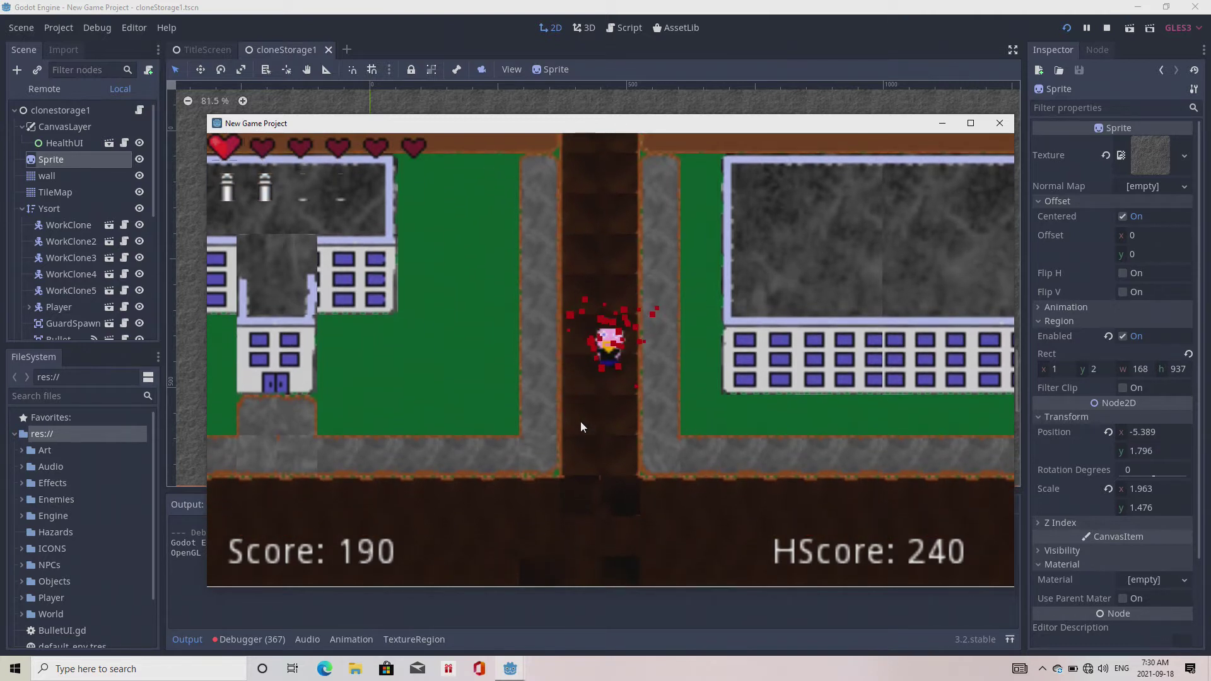
{"action": "key", "text": "Down"}
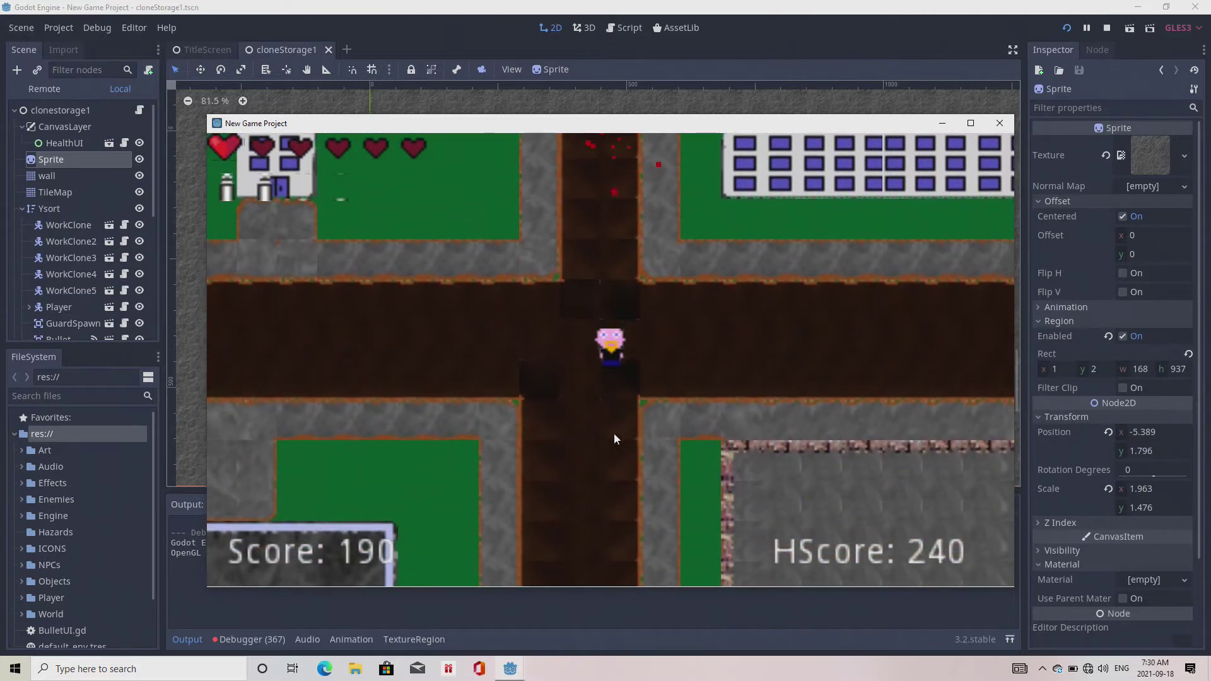
{"action": "key", "text": "Down"}
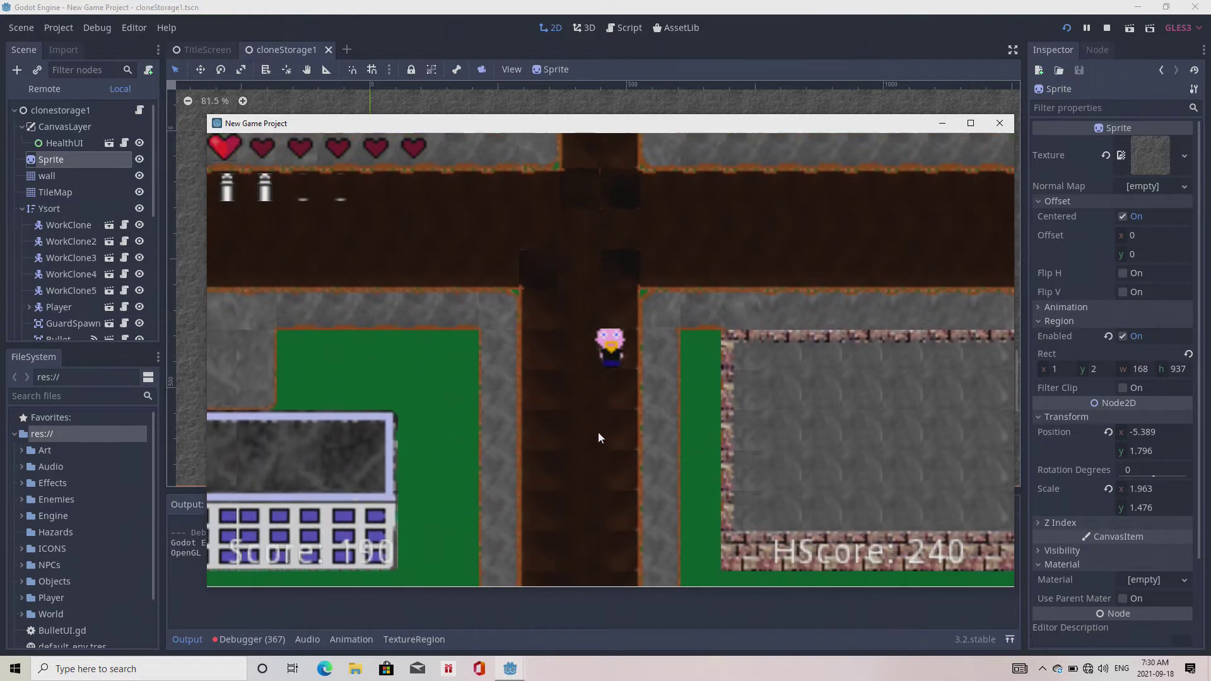
{"action": "key", "text": "Down"}
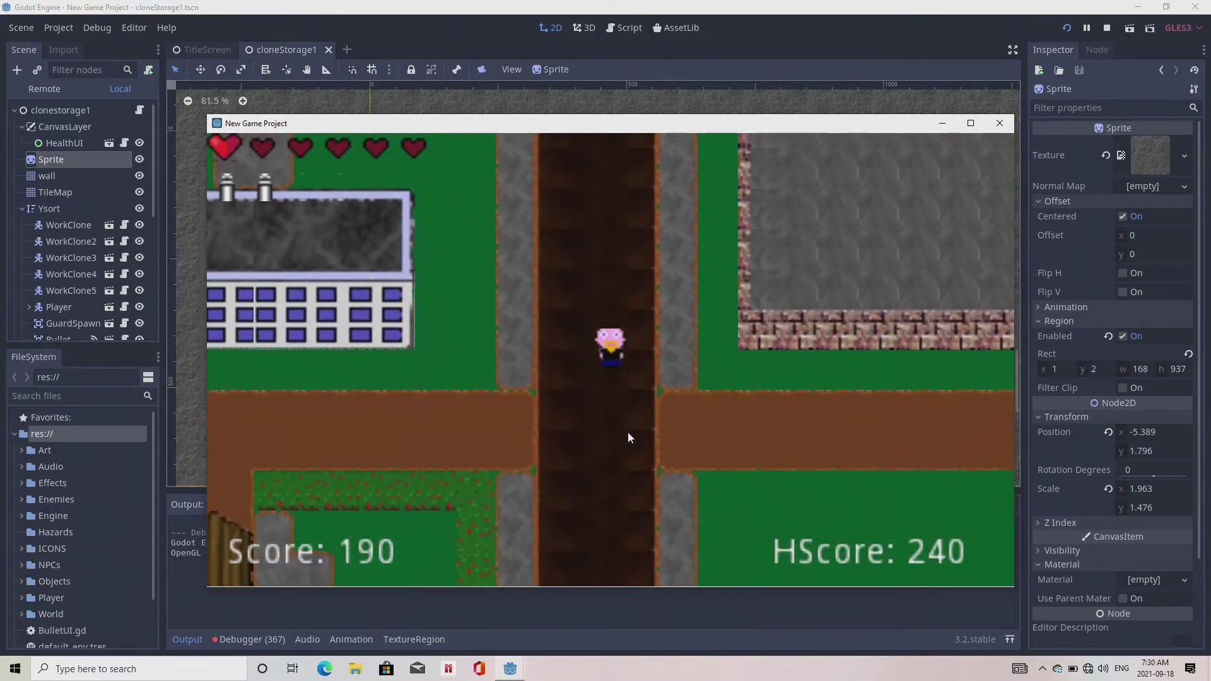
{"action": "key", "text": "Down"}
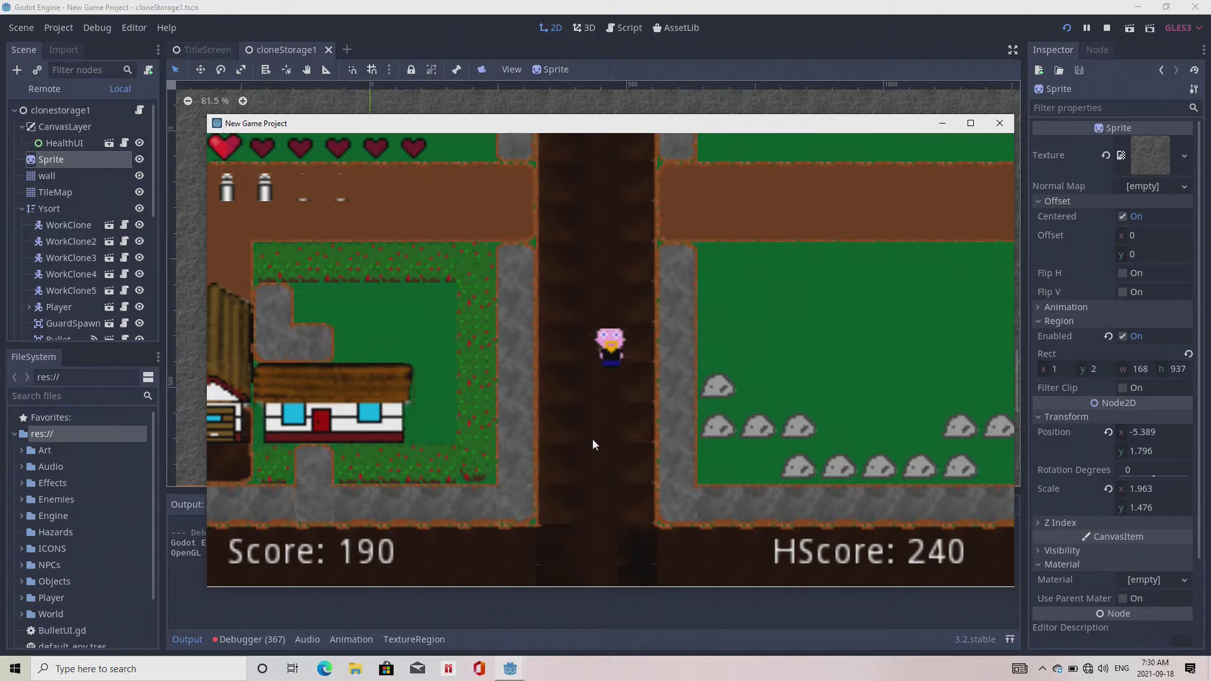
{"action": "key", "text": "Down"}
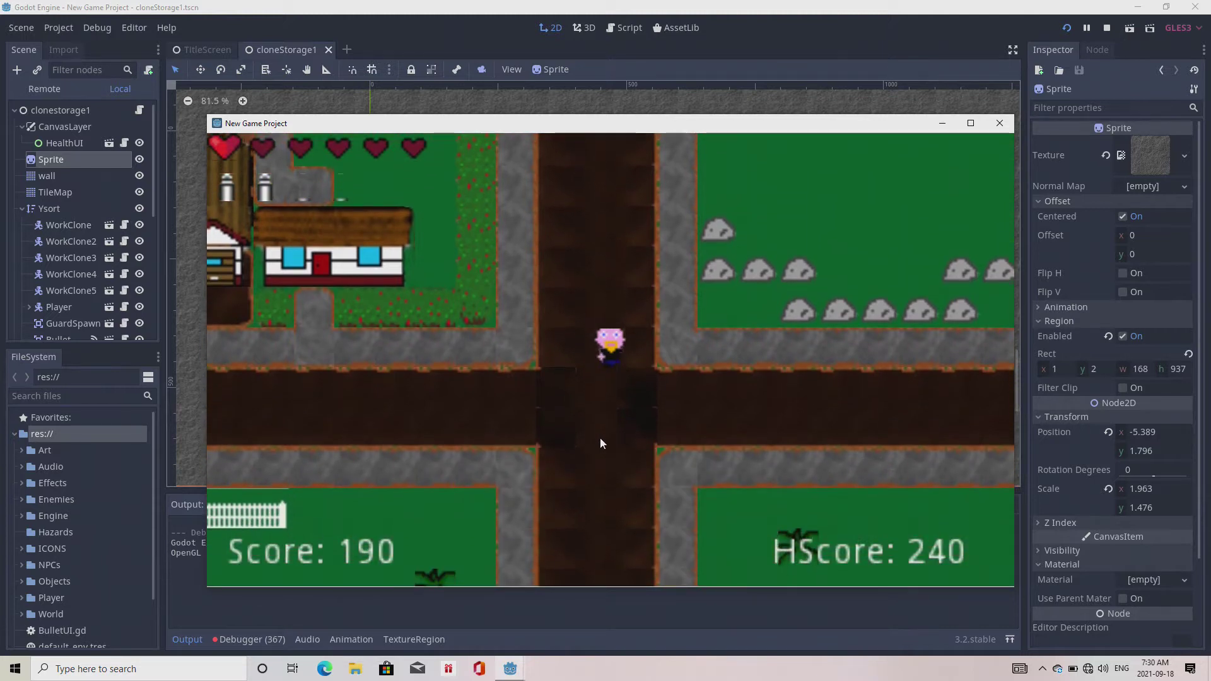
Step: Walk south through the crossroads, cross the grass to the east and collect the green beer bottle
{"action": "key", "text": "Down"}
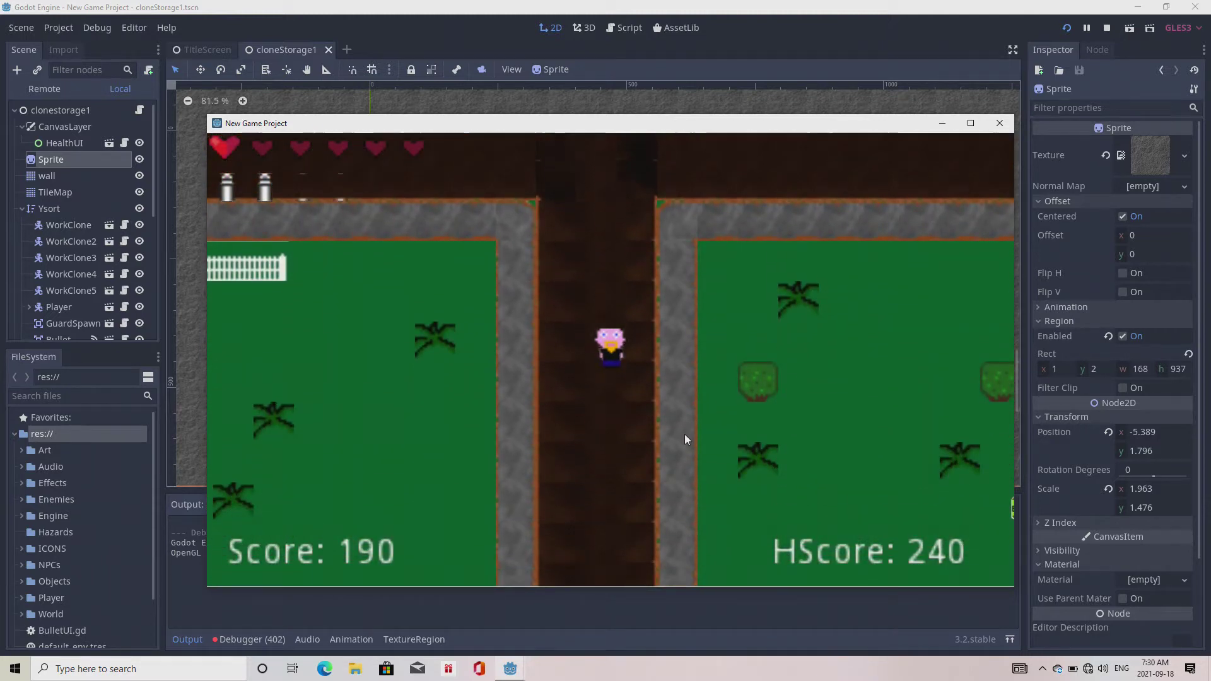
{"action": "key", "text": "Down"}
{"action": "key", "text": "Right"}
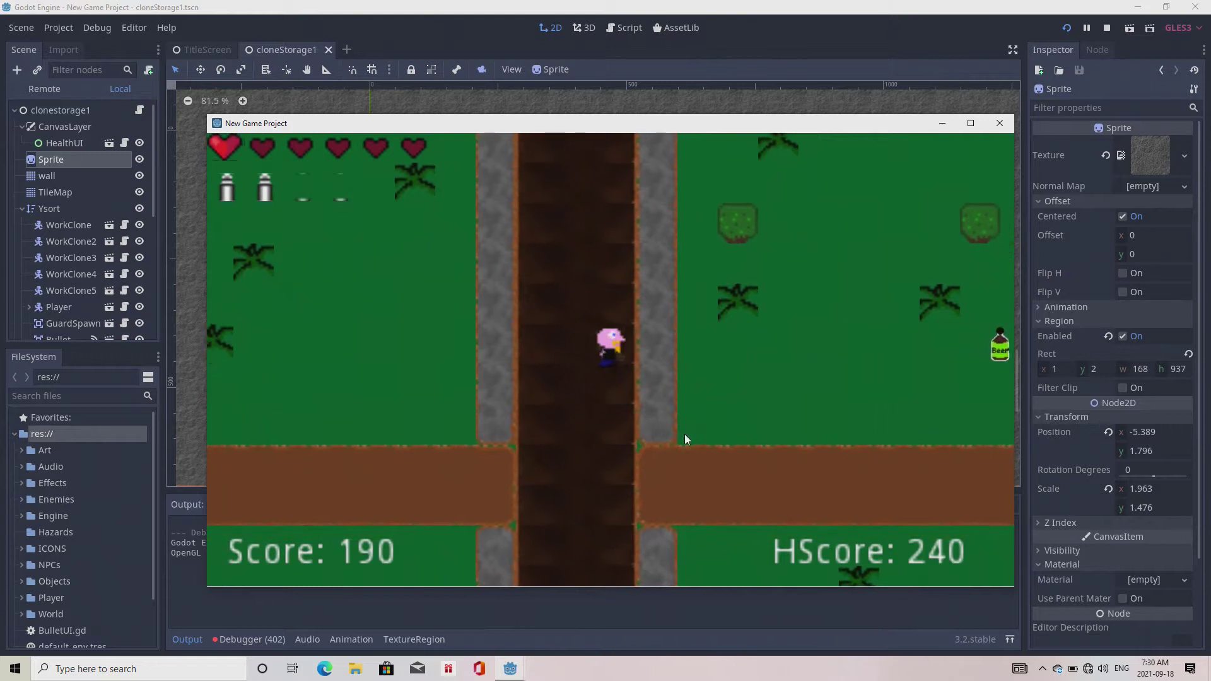
{"action": "key", "text": "Right"}
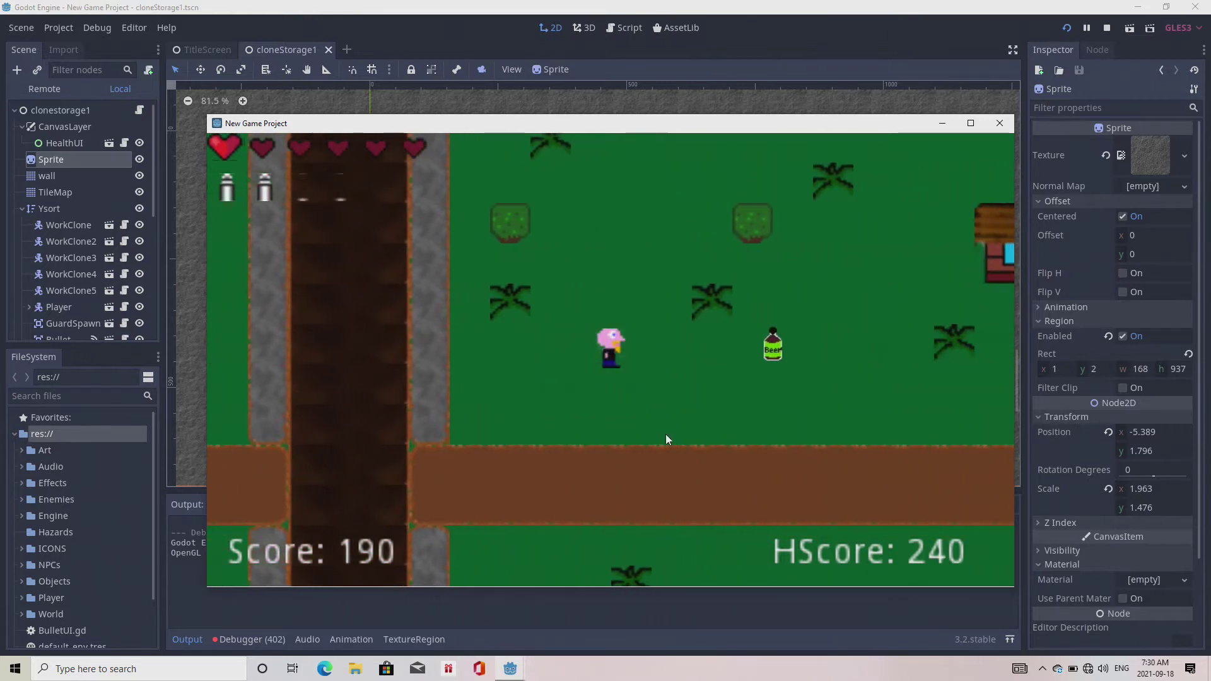
{"action": "key", "text": "Right"}
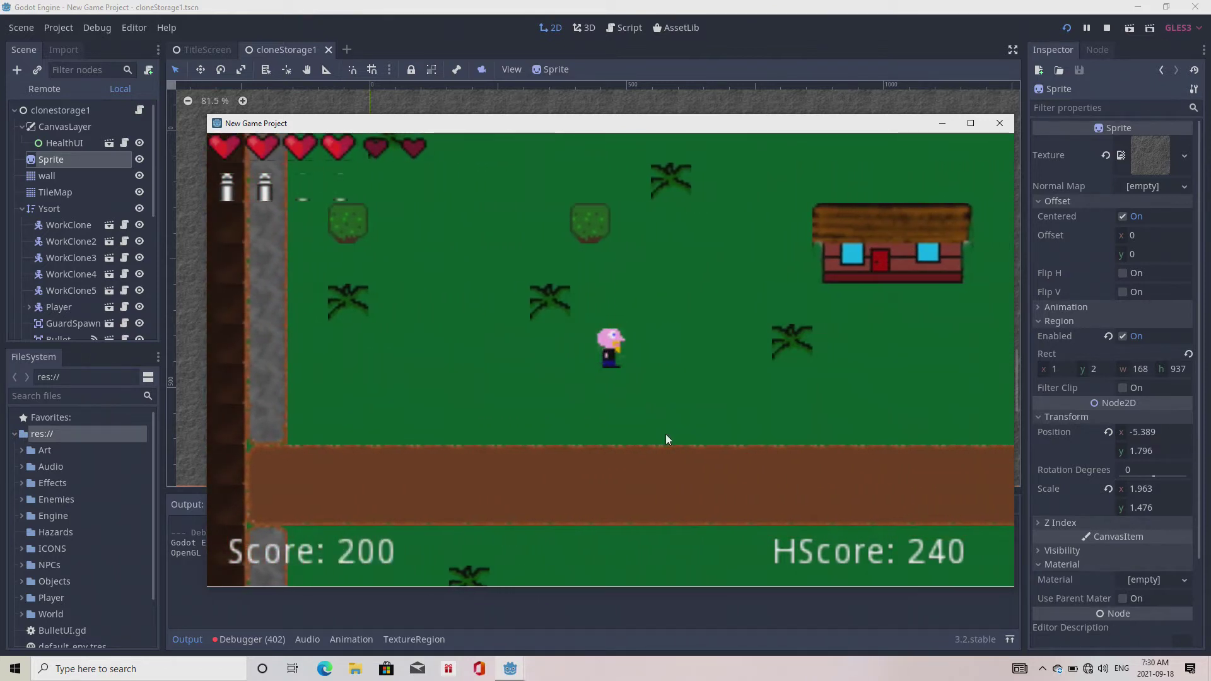
Step: Return west to the dark street and follow it south past the red house and through the next intersection
{"action": "key", "text": "Down"}
{"action": "key", "text": "Left"}
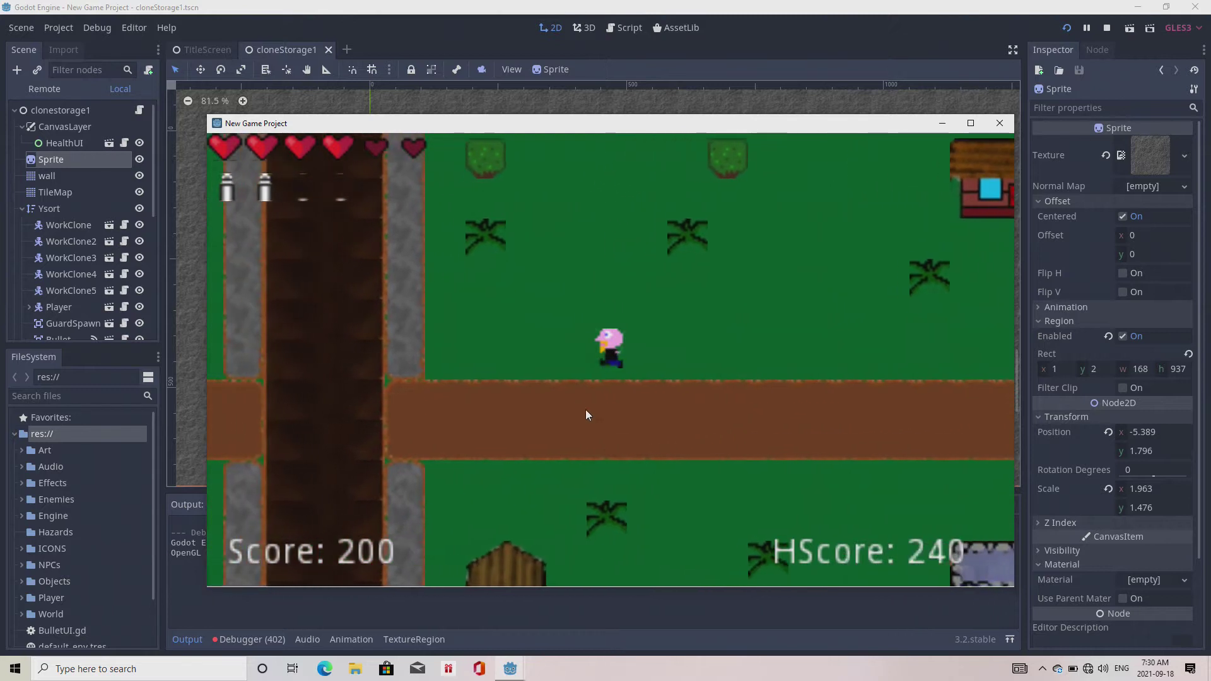
{"action": "key", "text": "Left"}
{"action": "key", "text": "Down"}
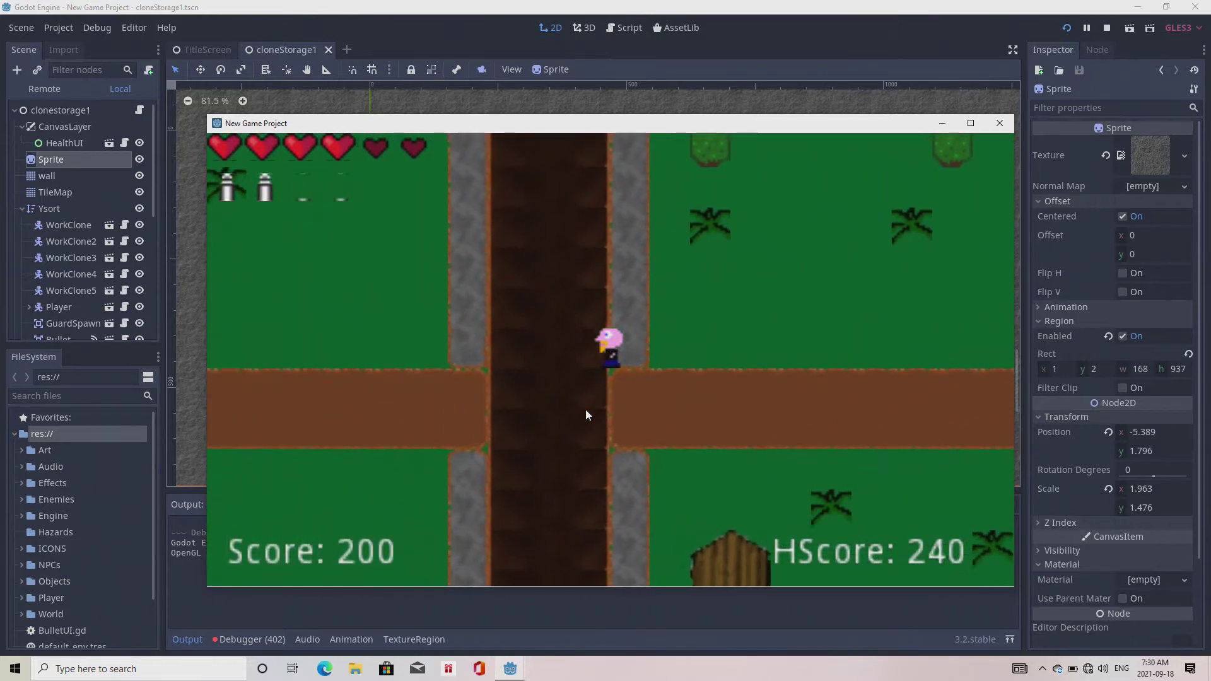
{"action": "key", "text": "Down"}
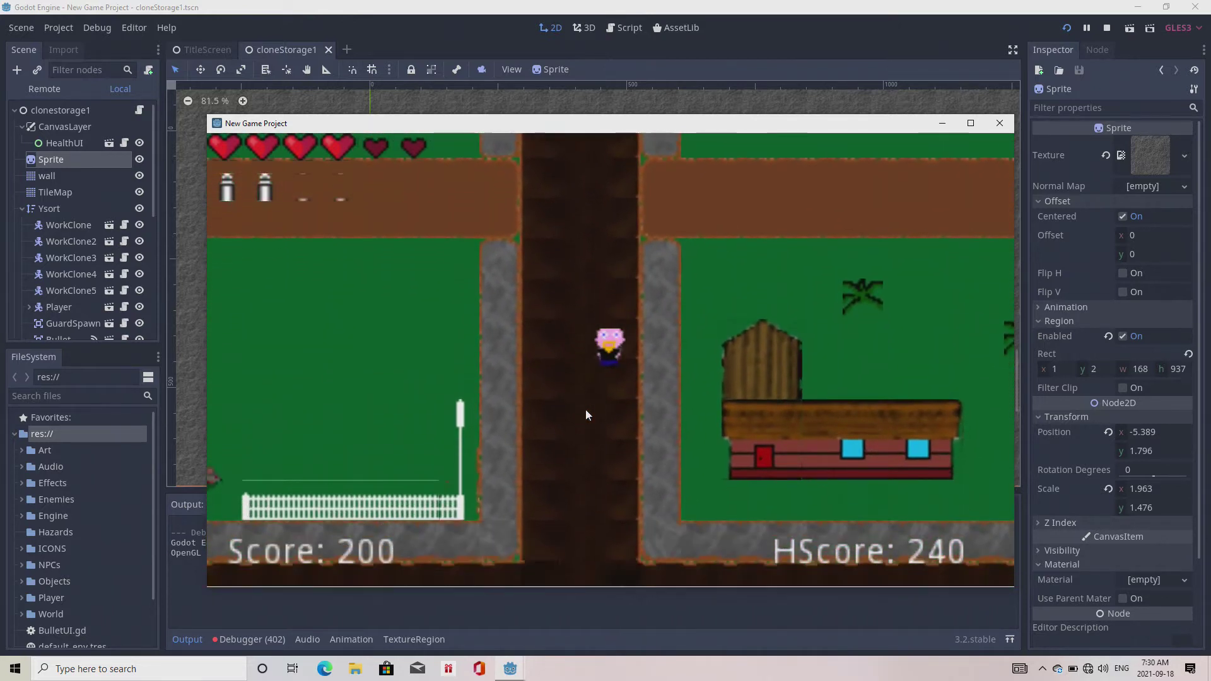
{"action": "key", "text": "Down"}
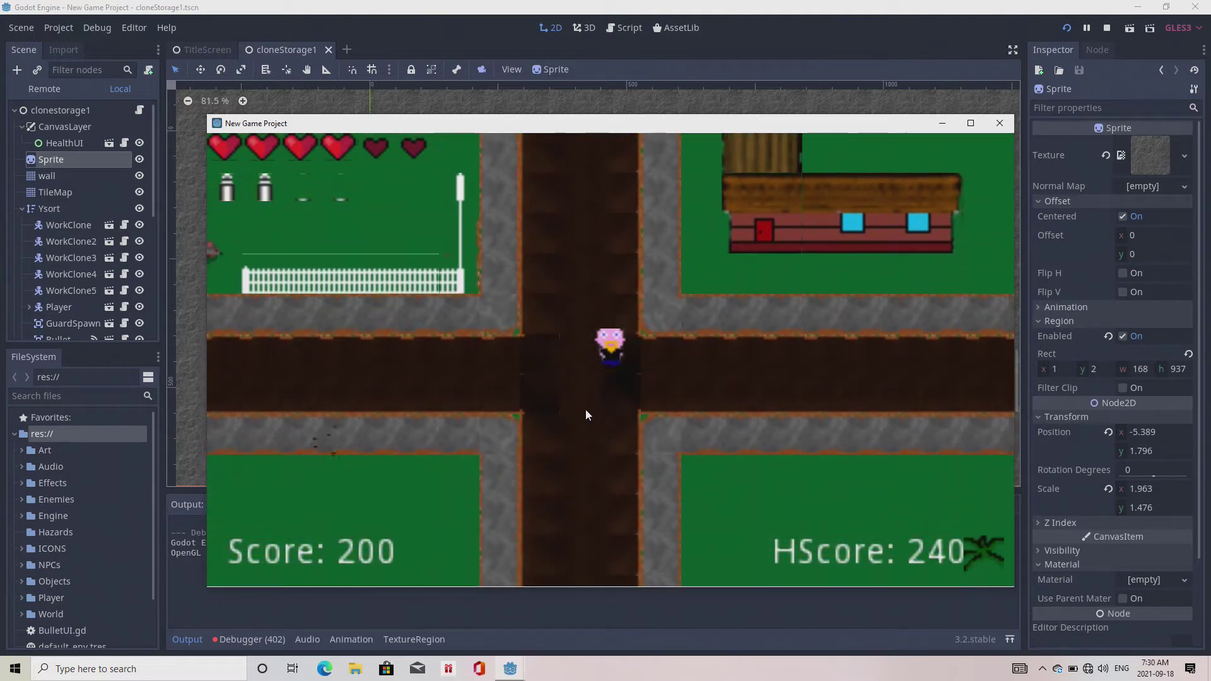
{"action": "key", "text": "Down"}
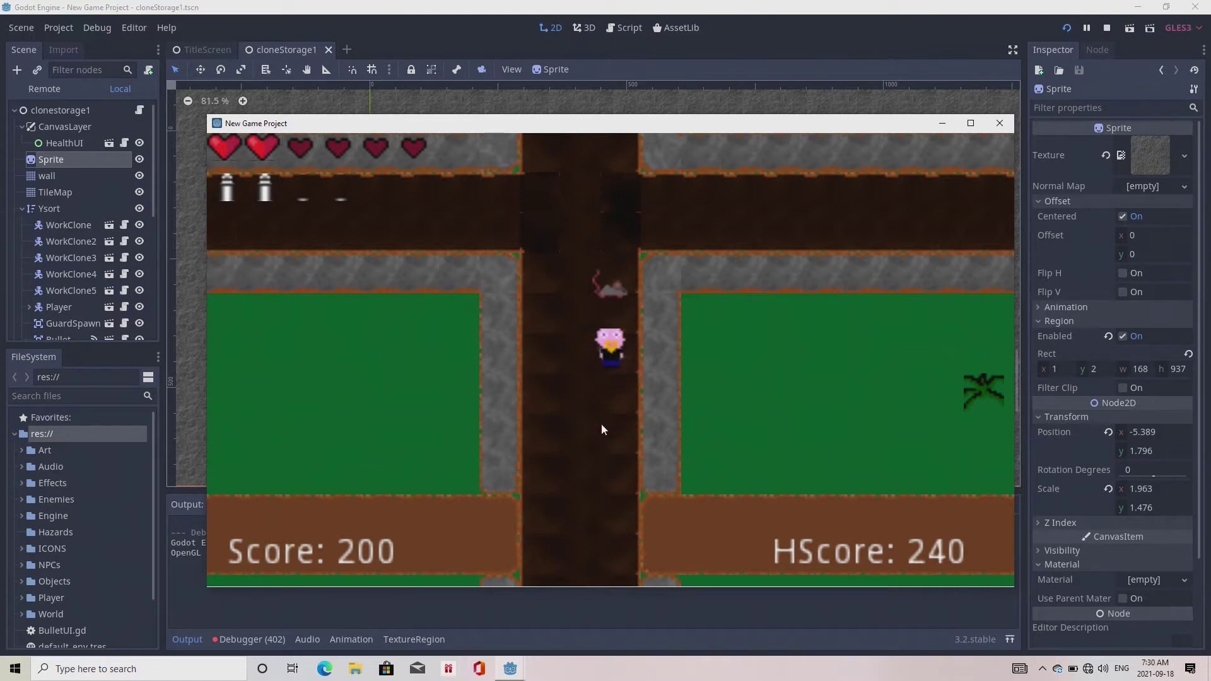
Step: Fight off the rat on the dark street and the pink-headed attacker at the dirt crossing to the south
{"action": "key", "text": "Up"}
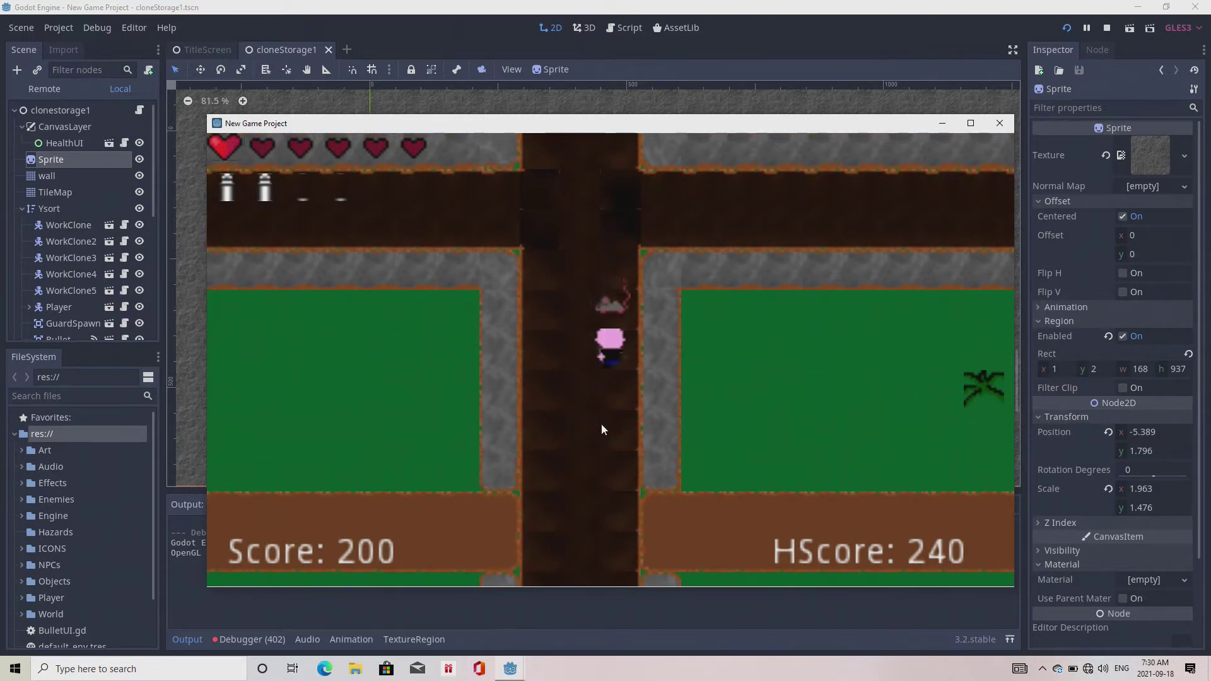
{"action": "key", "text": "Down"}
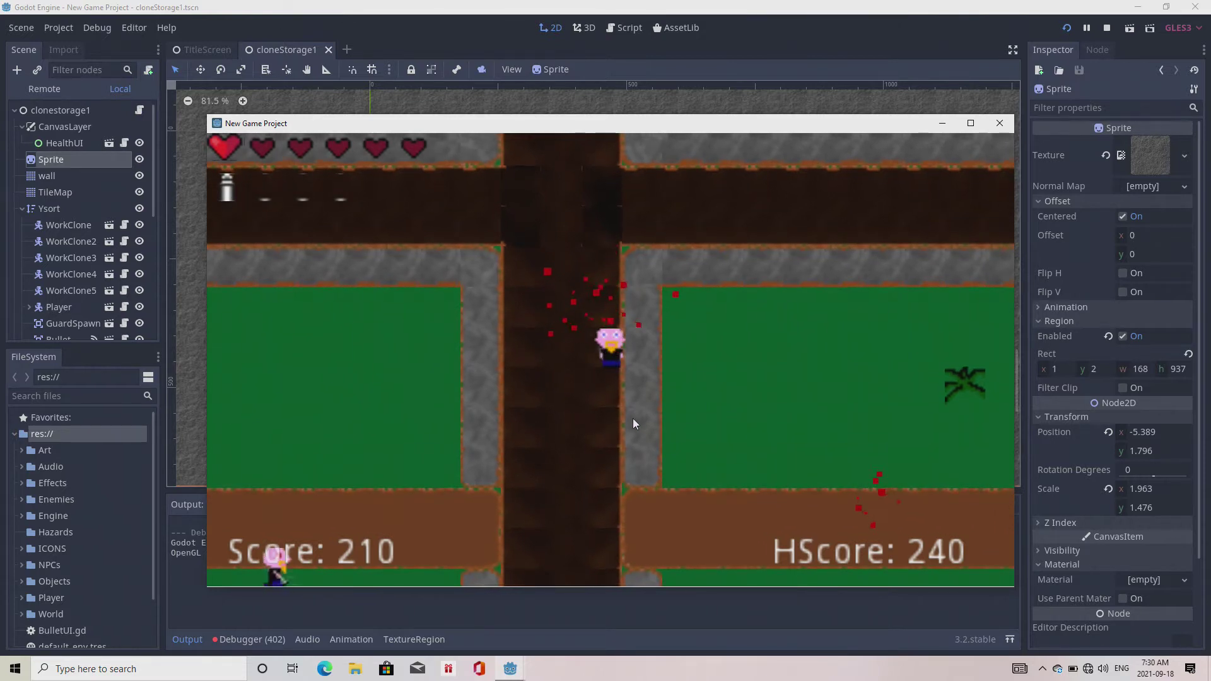
{"action": "key", "text": "Down"}
{"action": "key", "text": "Down"}
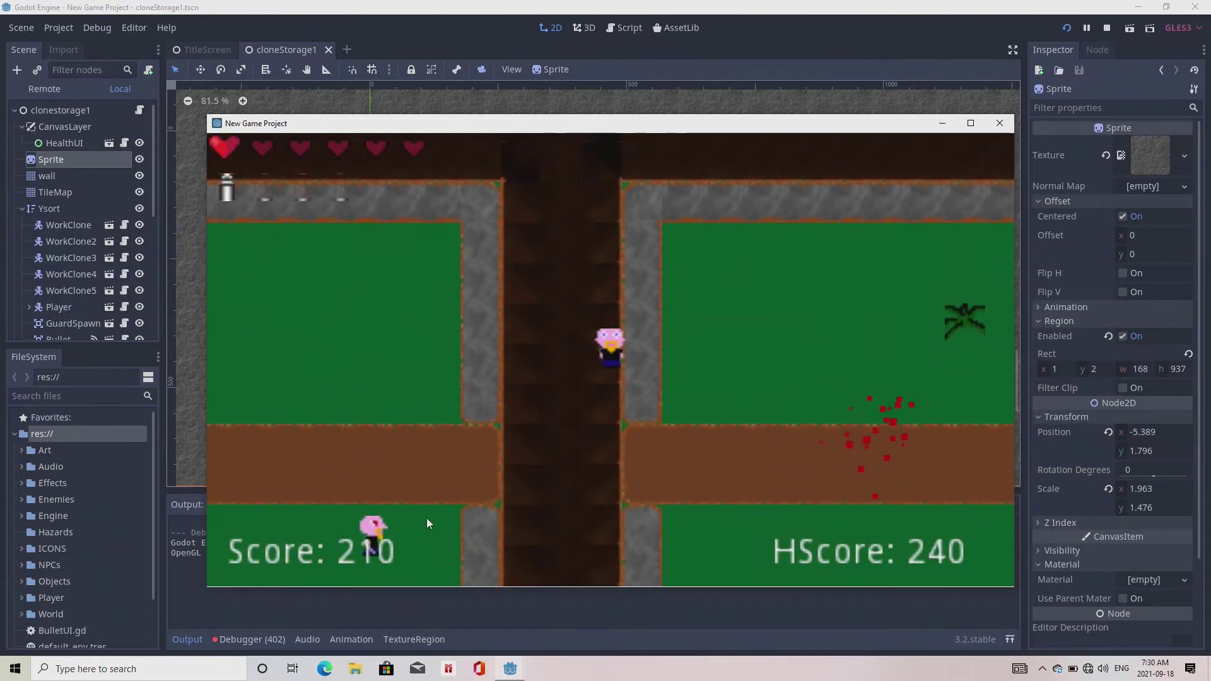
{"action": "key", "text": "Left"}
{"action": "key", "text": "Down"}
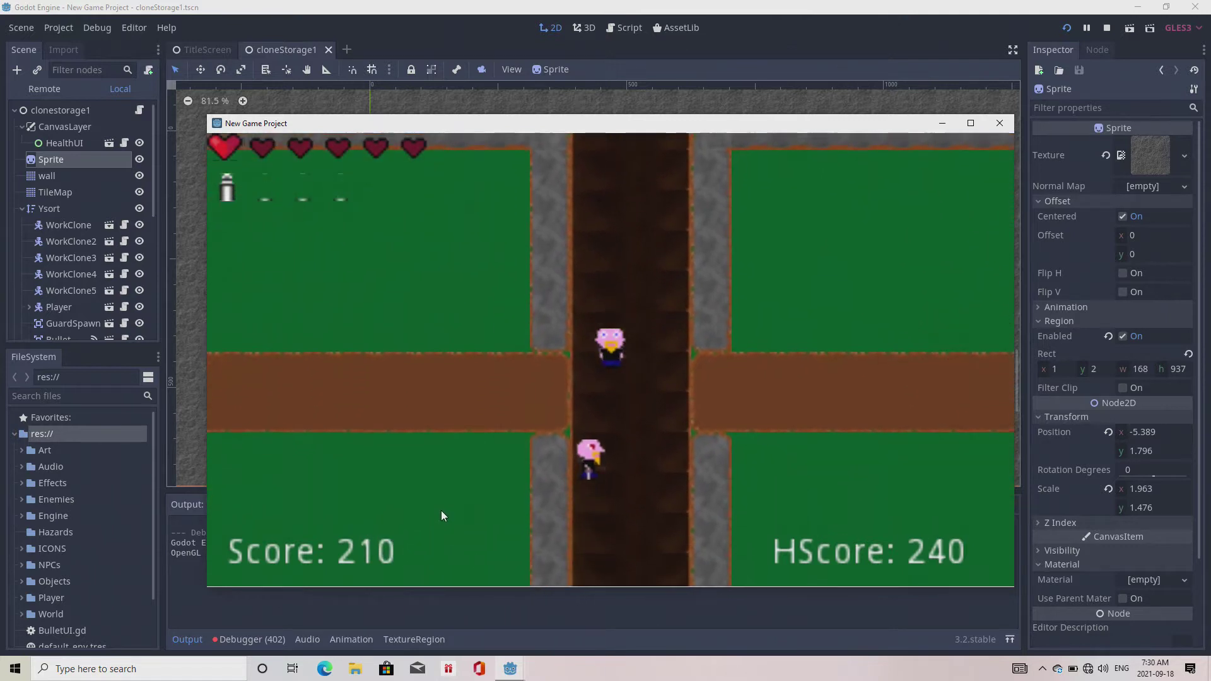
{"action": "key", "text": "space"}
{"action": "key", "text": "Down"}
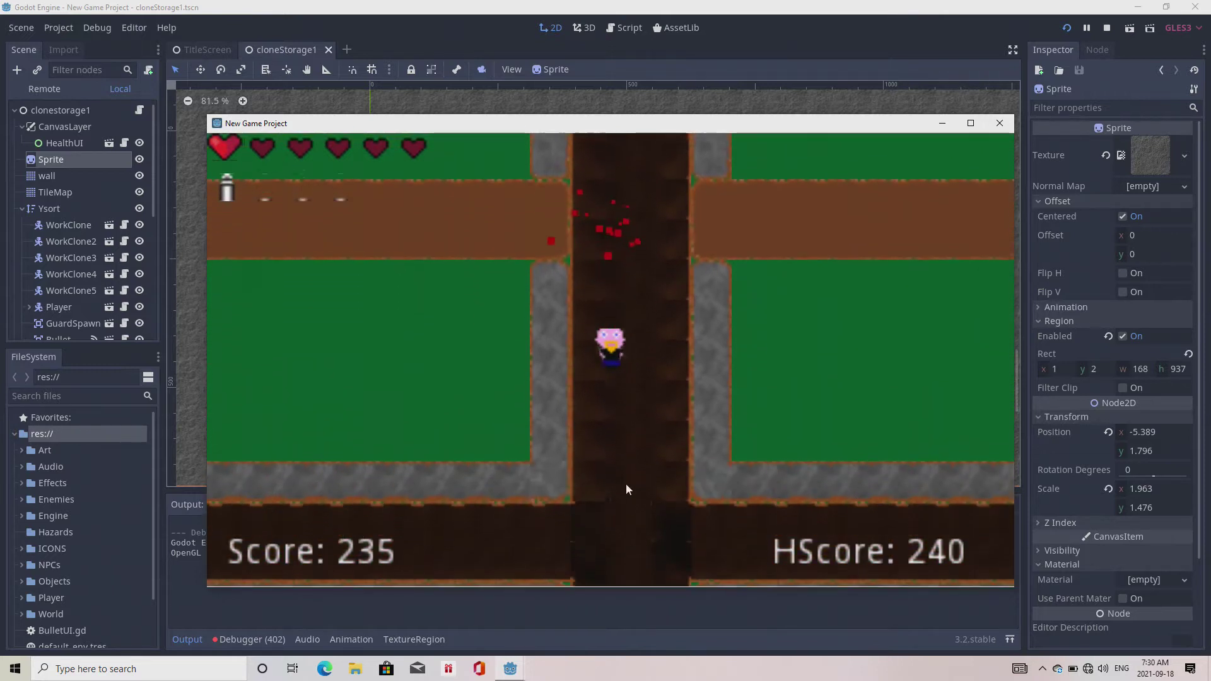
Step: Continue south through the intersection and flee east across the grass from the giant enemy and its green projectile
{"action": "key", "text": "Down"}
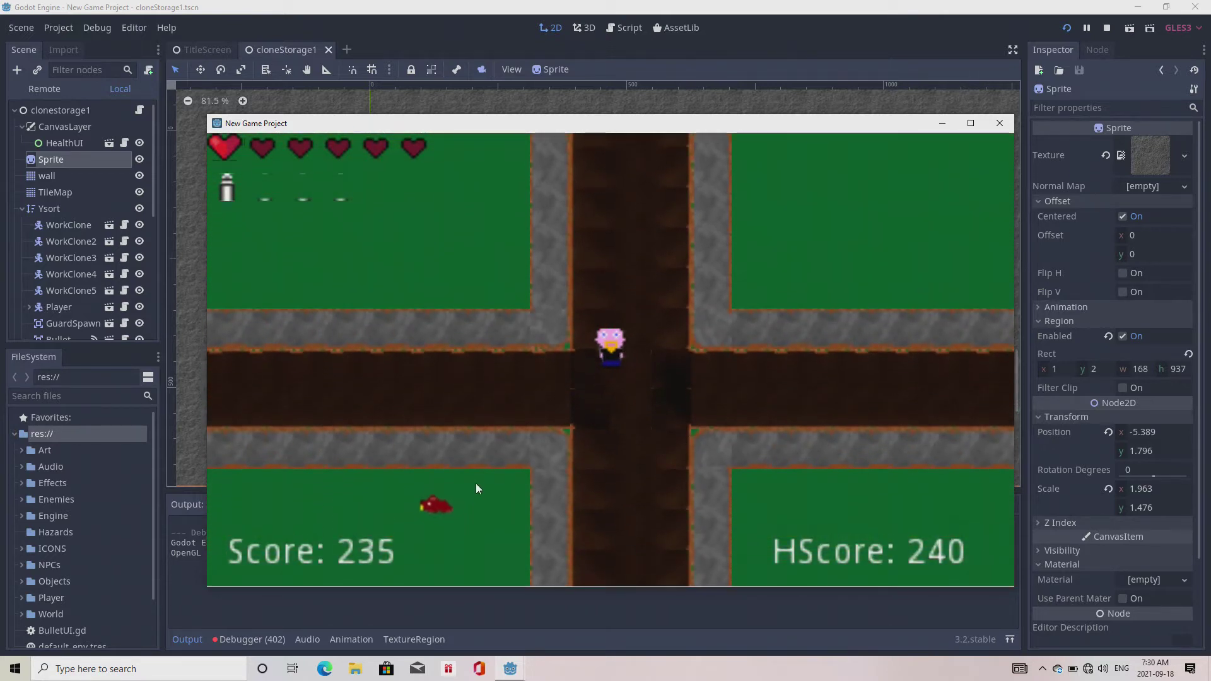
{"action": "key", "text": "Down"}
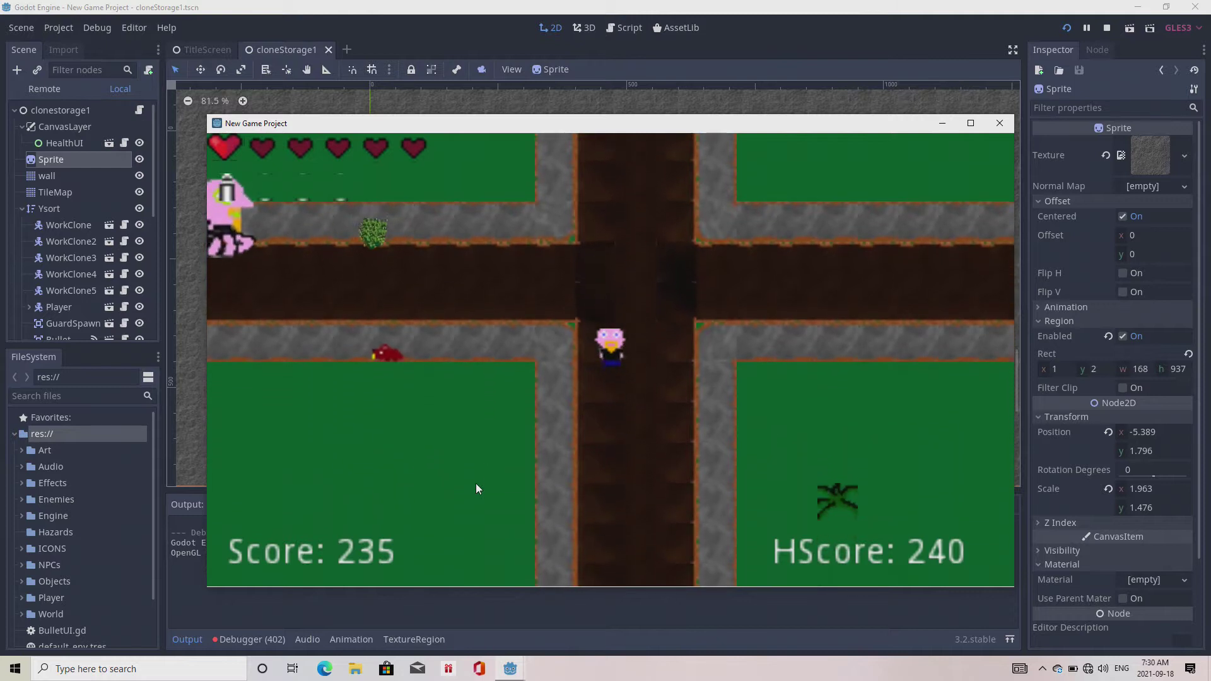
{"action": "key", "text": "Down"}
{"action": "key", "text": "Right"}
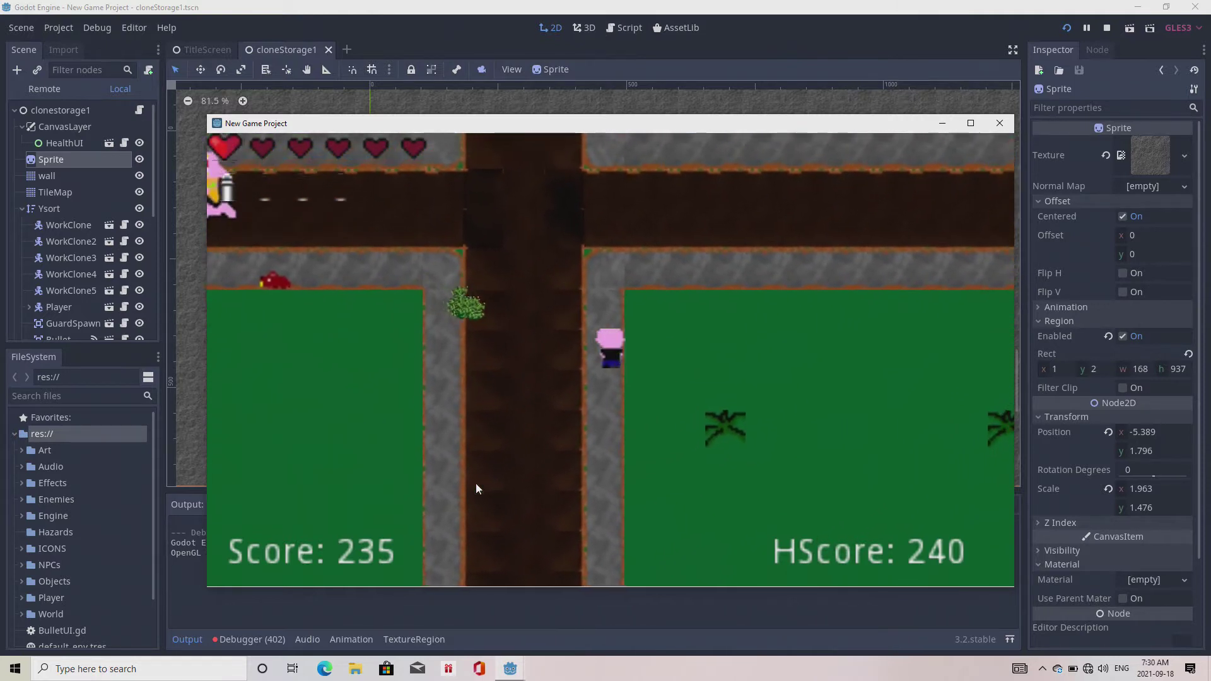
{"action": "key", "text": "Right"}
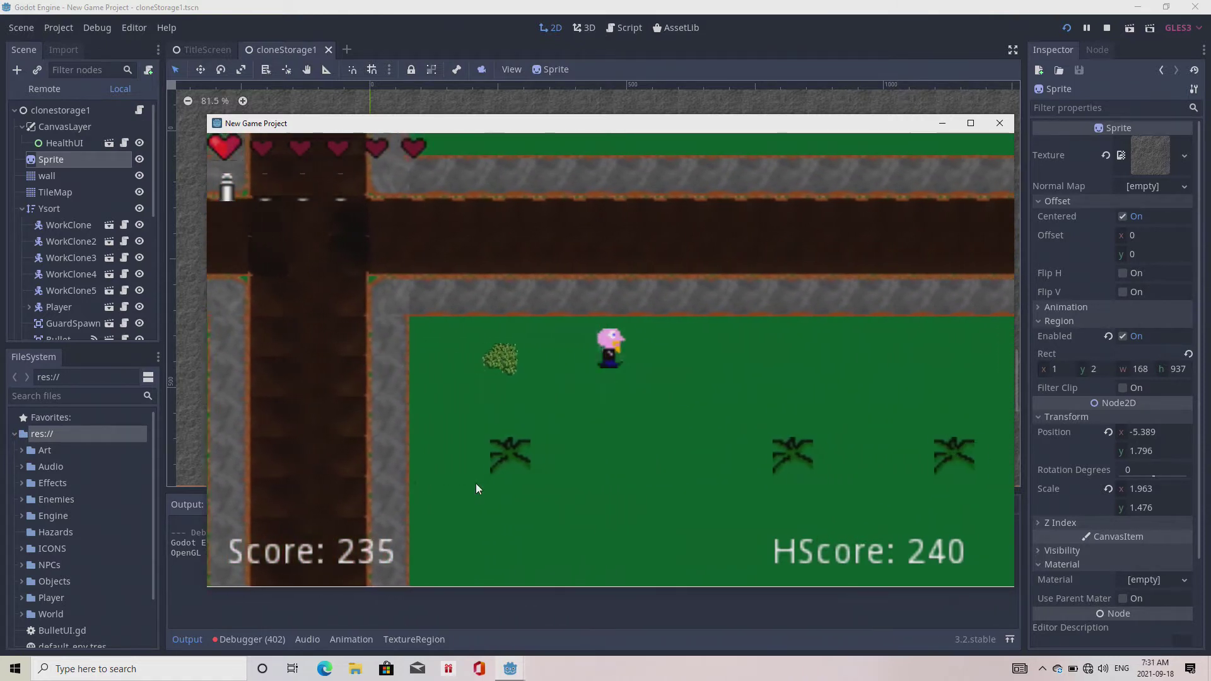
{"action": "key", "text": "Right"}
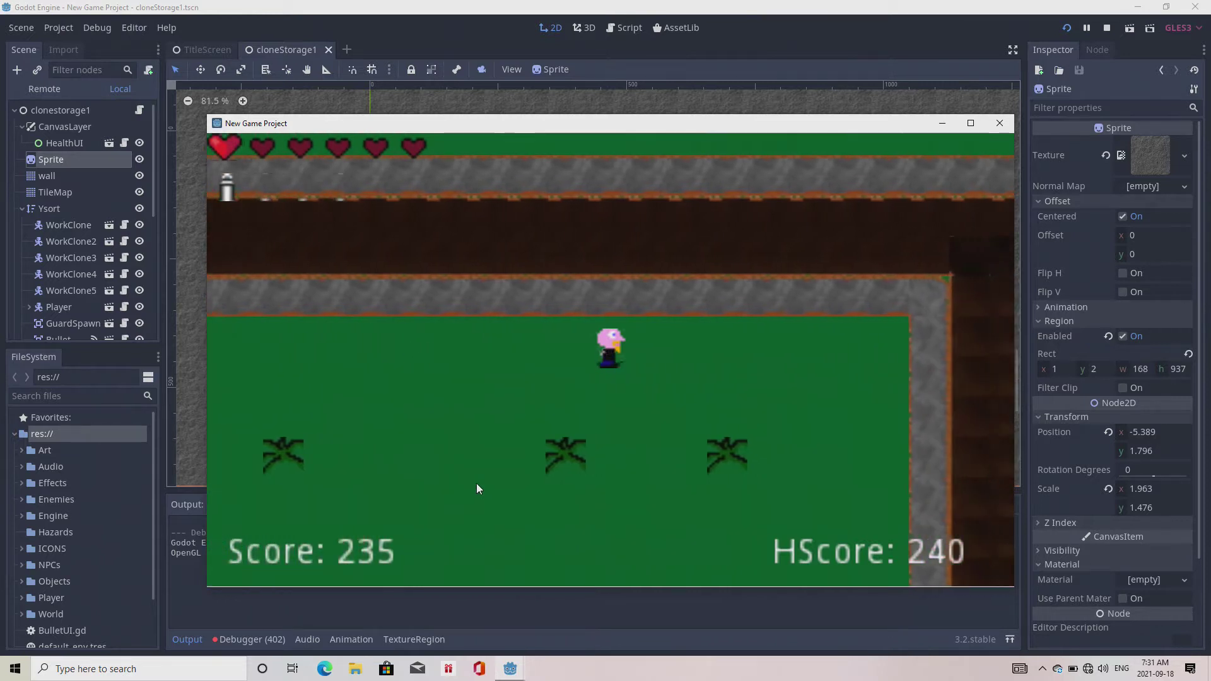
Step: Head back west along the sidewalk to the giant enemy and move south beside the dark street
{"action": "key", "text": "Up"}
{"action": "key", "text": "Left"}
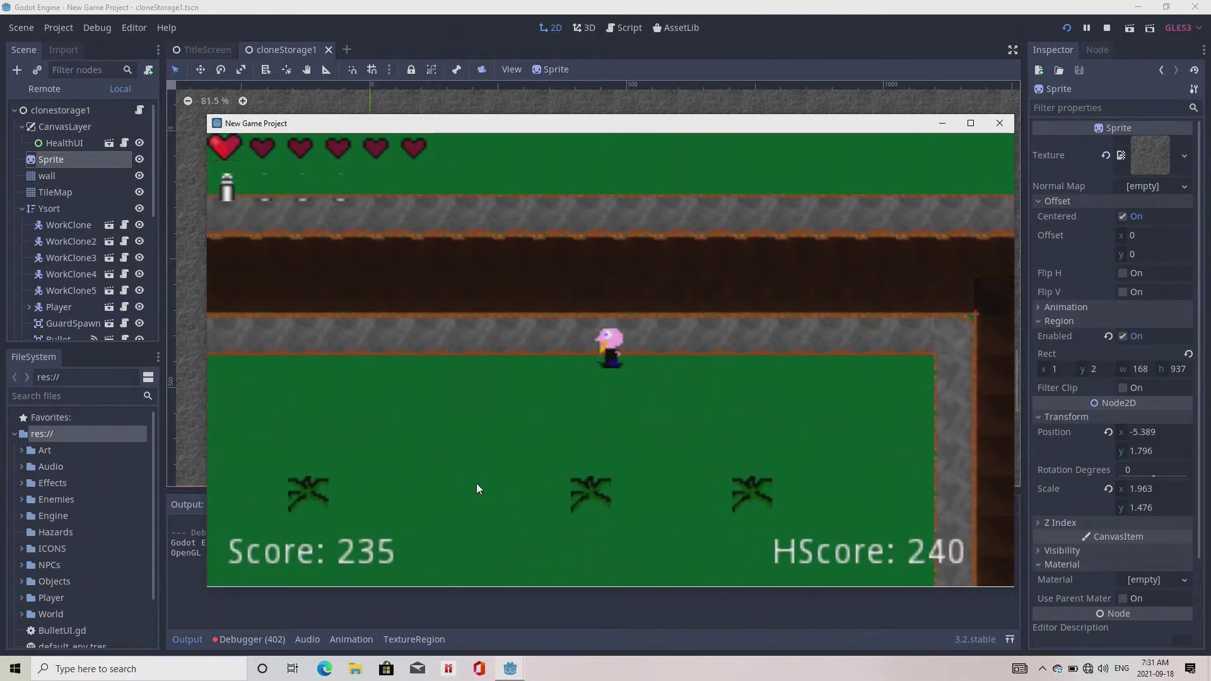
{"action": "key", "text": "Left"}
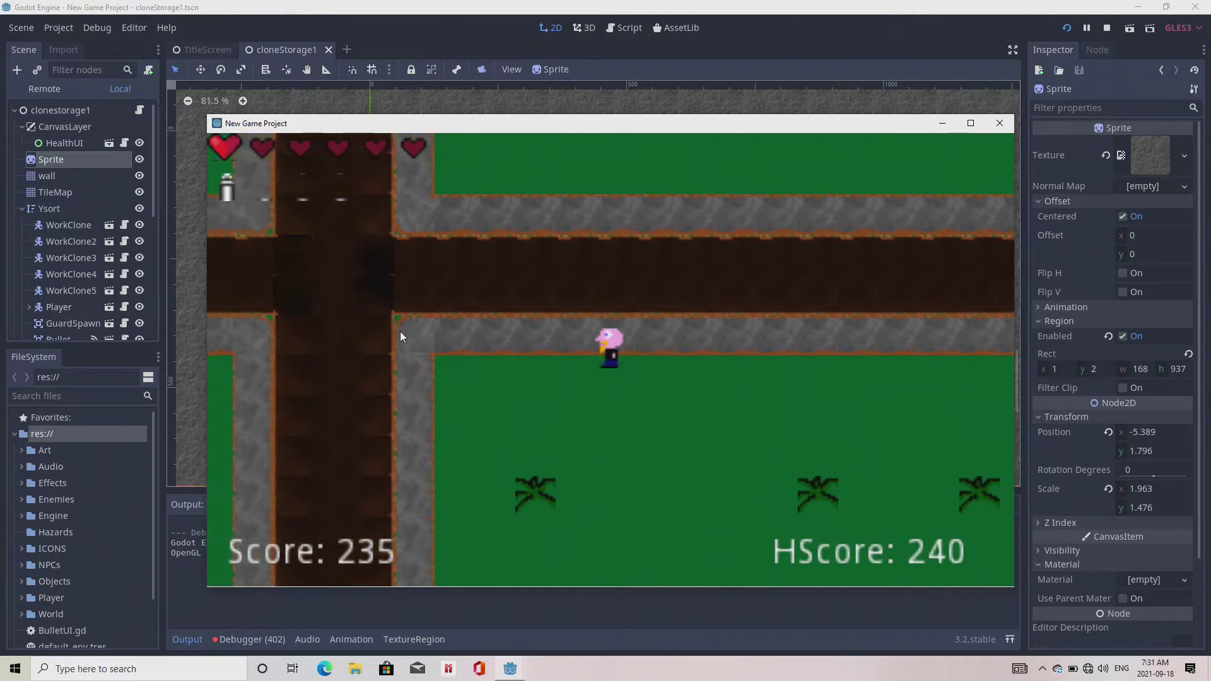
{"action": "key", "text": "Left"}
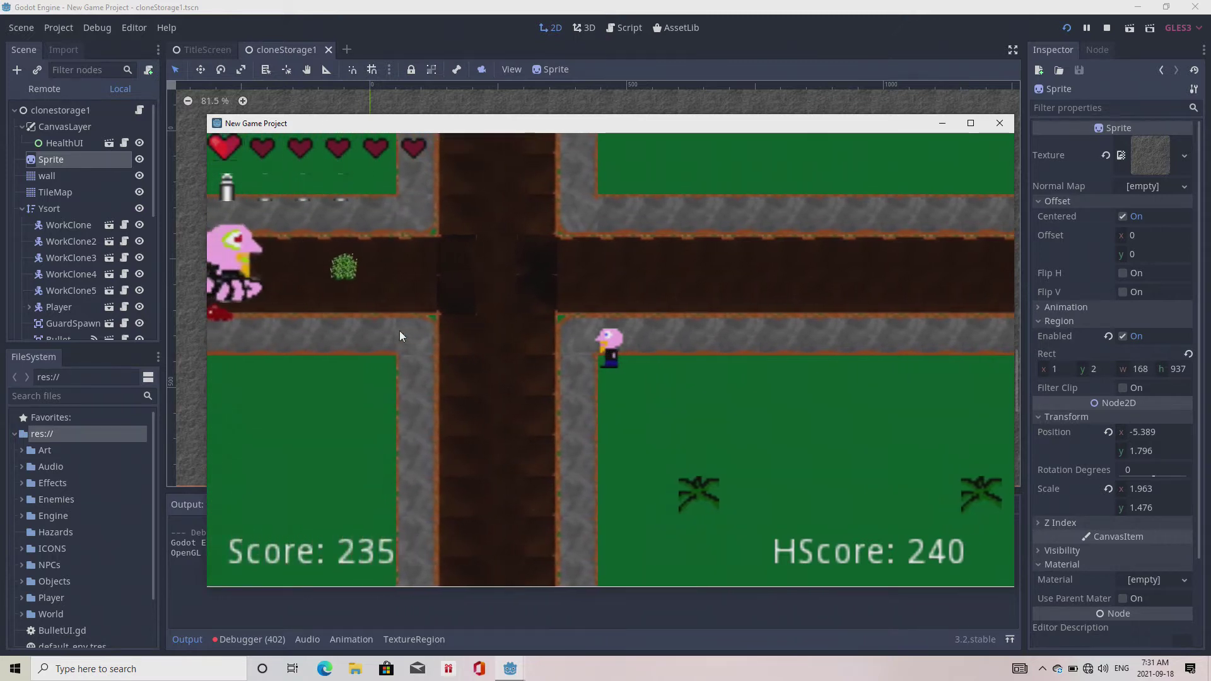
{"action": "key", "text": "Down"}
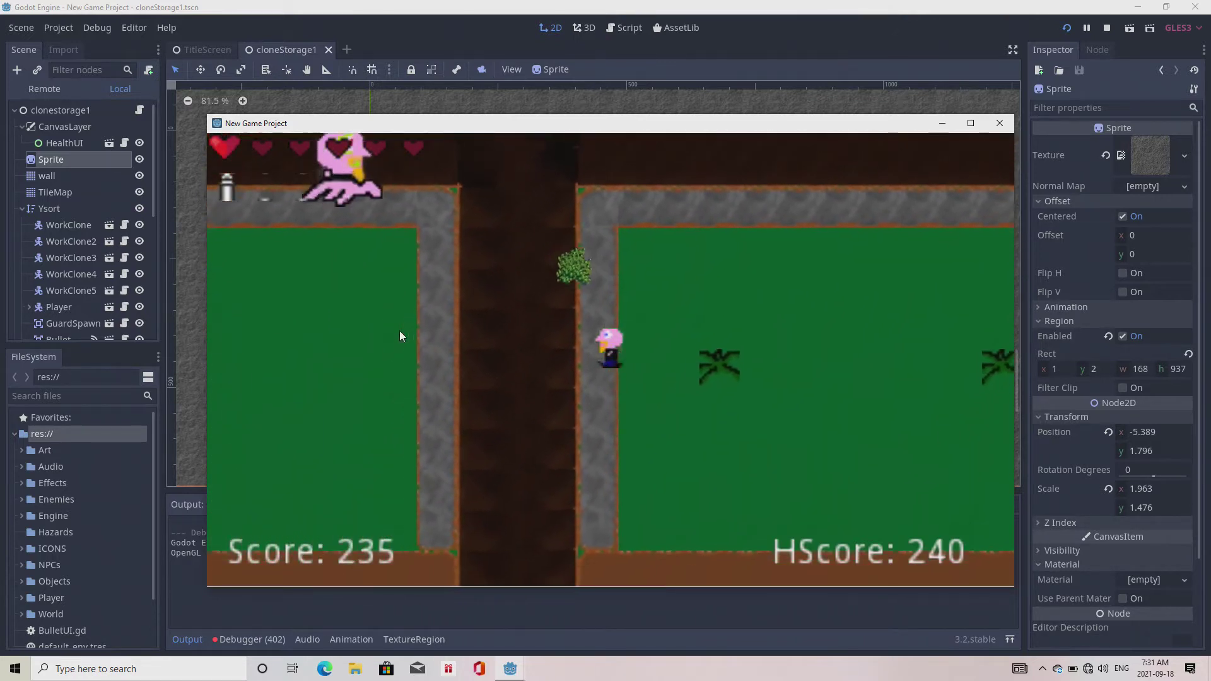
{"action": "key", "text": "Down"}
{"action": "key", "text": "Left"}
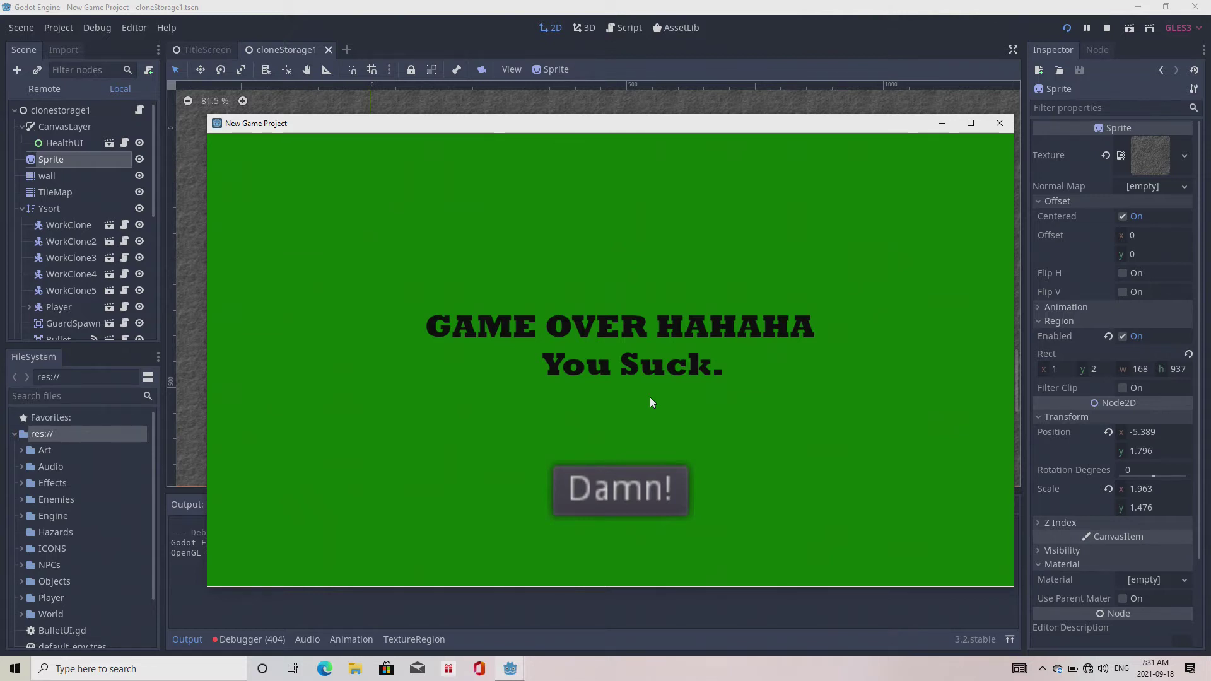
Step: Leave the game-over and credits screens and close the running game from its title screen
{"action": "left_click", "coordinate": [604, 493]}
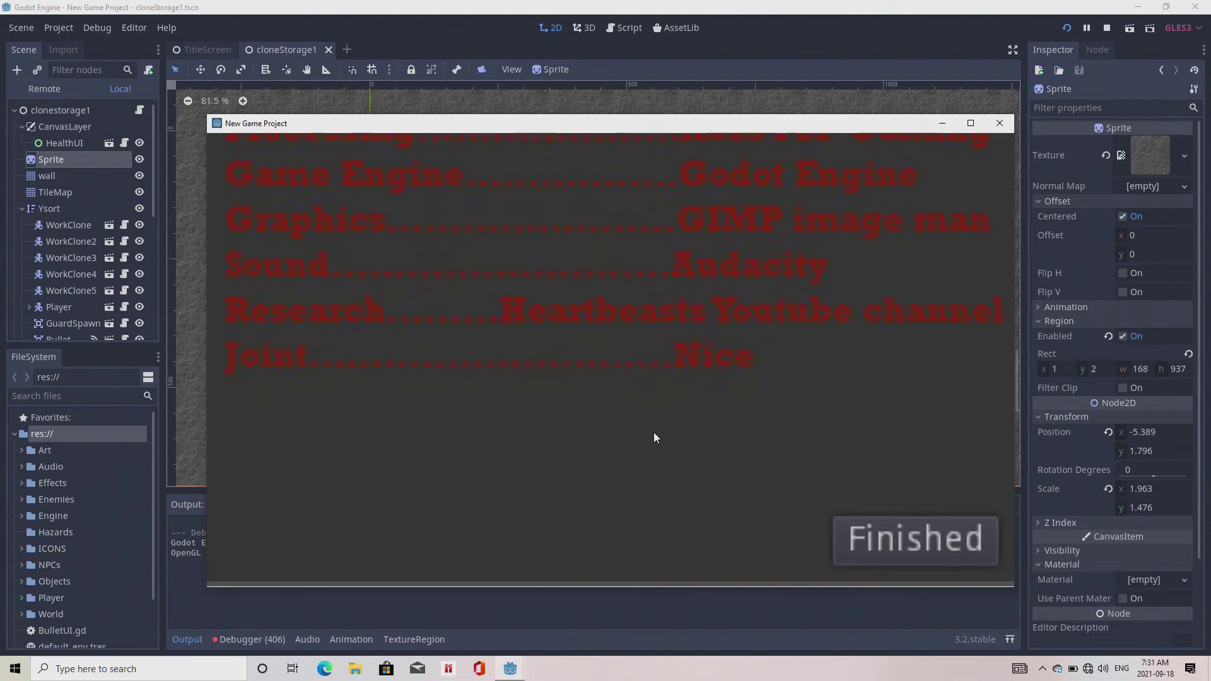
{"action": "left_click", "coordinate": [877, 553]}
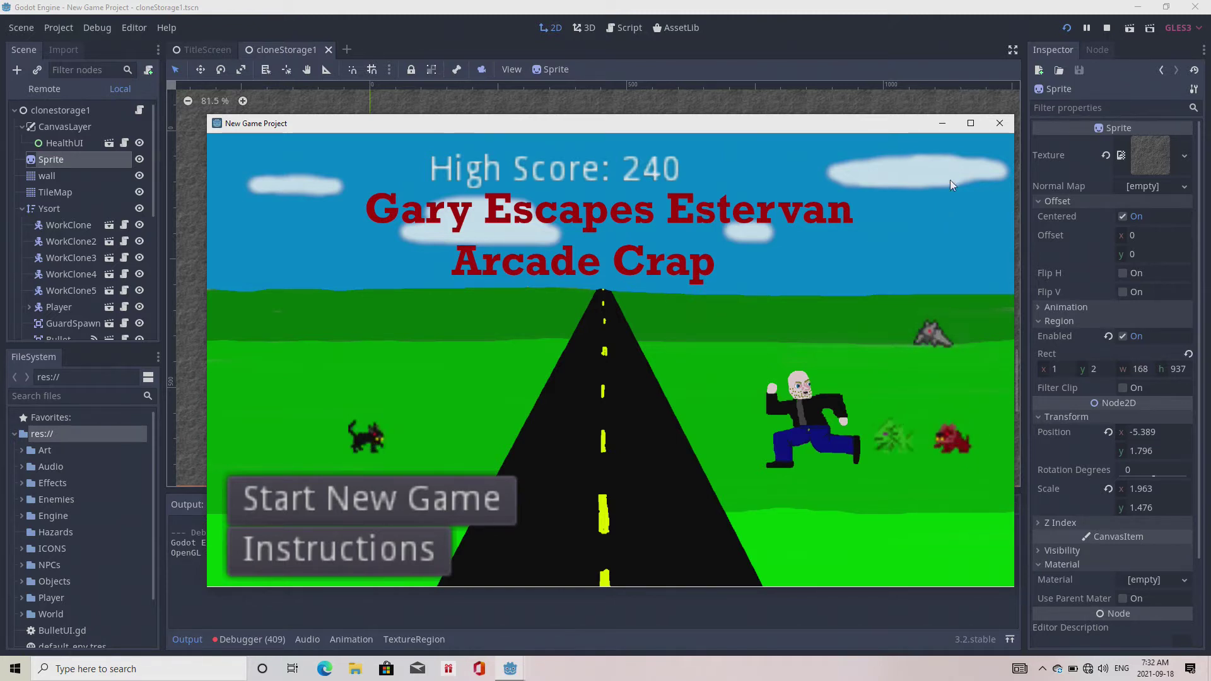
{"action": "left_click", "coordinate": [999, 123]}
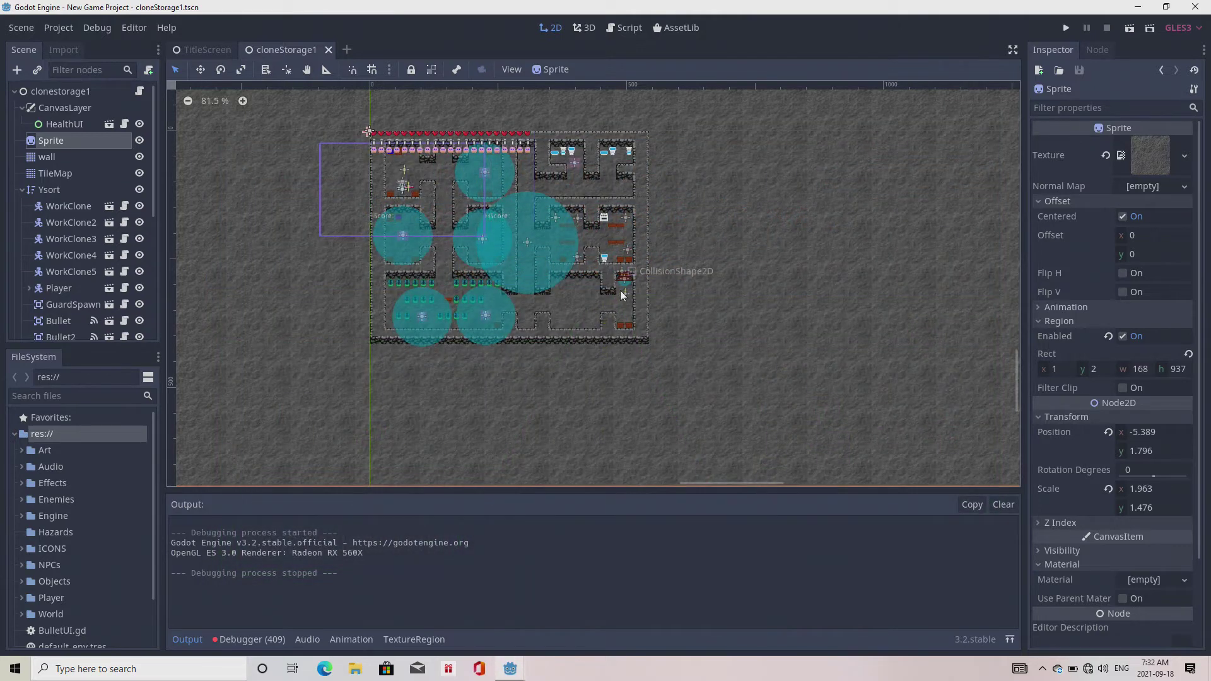
Step: Quit to the project list and open Beatemupproject
{"action": "left_click", "coordinate": [54, 29]}
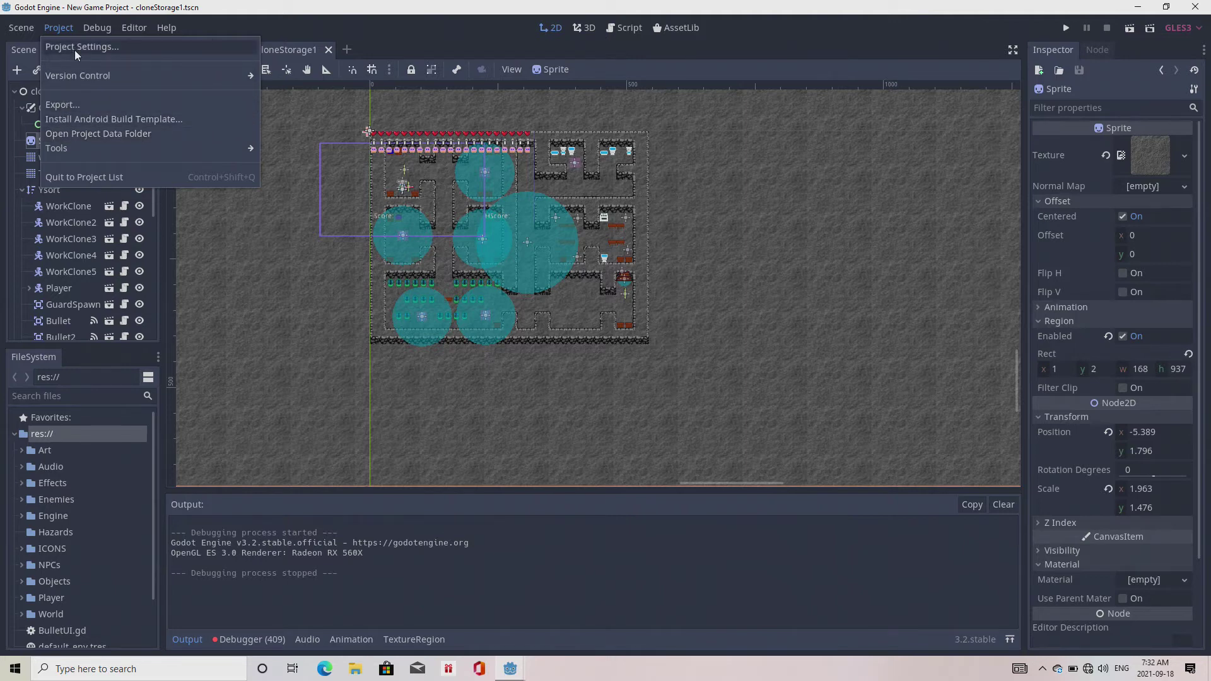
{"action": "left_click", "coordinate": [90, 179]}
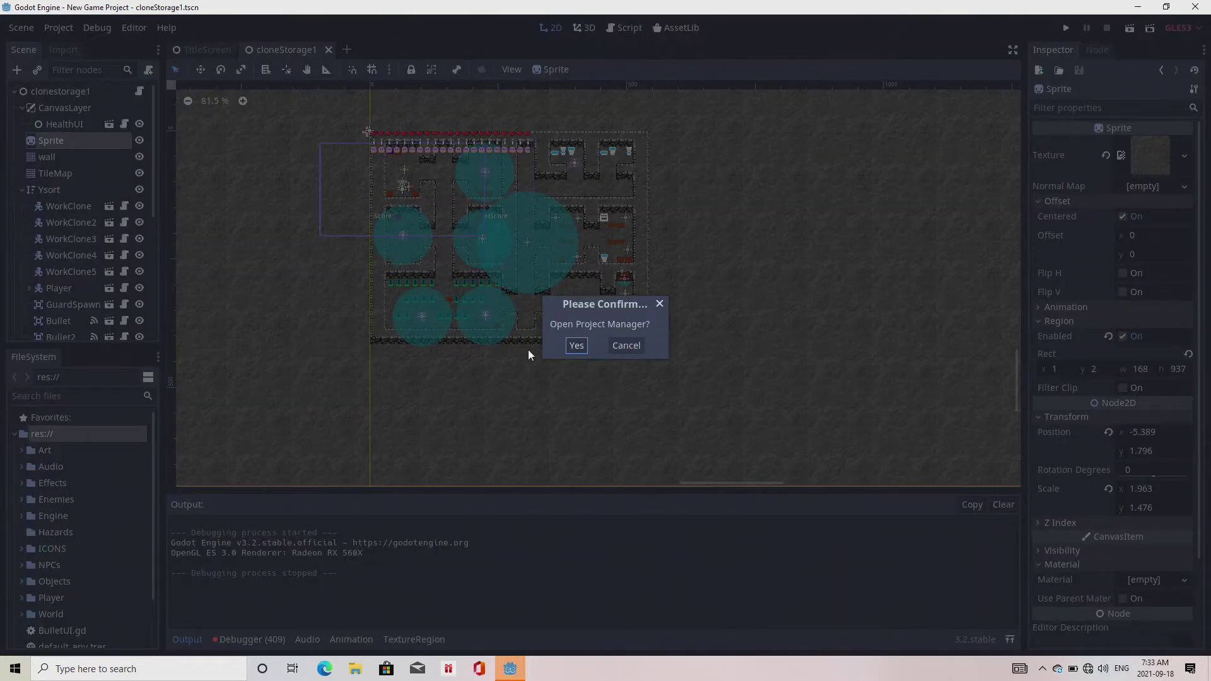
{"action": "left_click", "coordinate": [576, 345]}
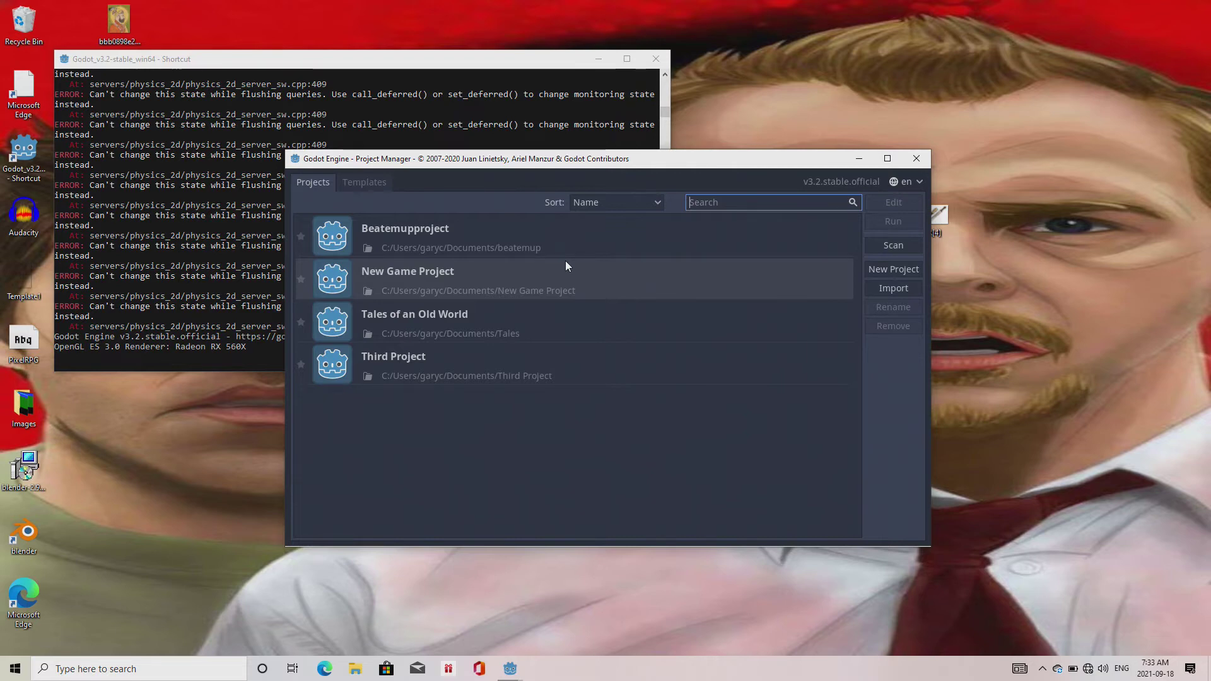
{"action": "double_click", "coordinate": [440, 235]}
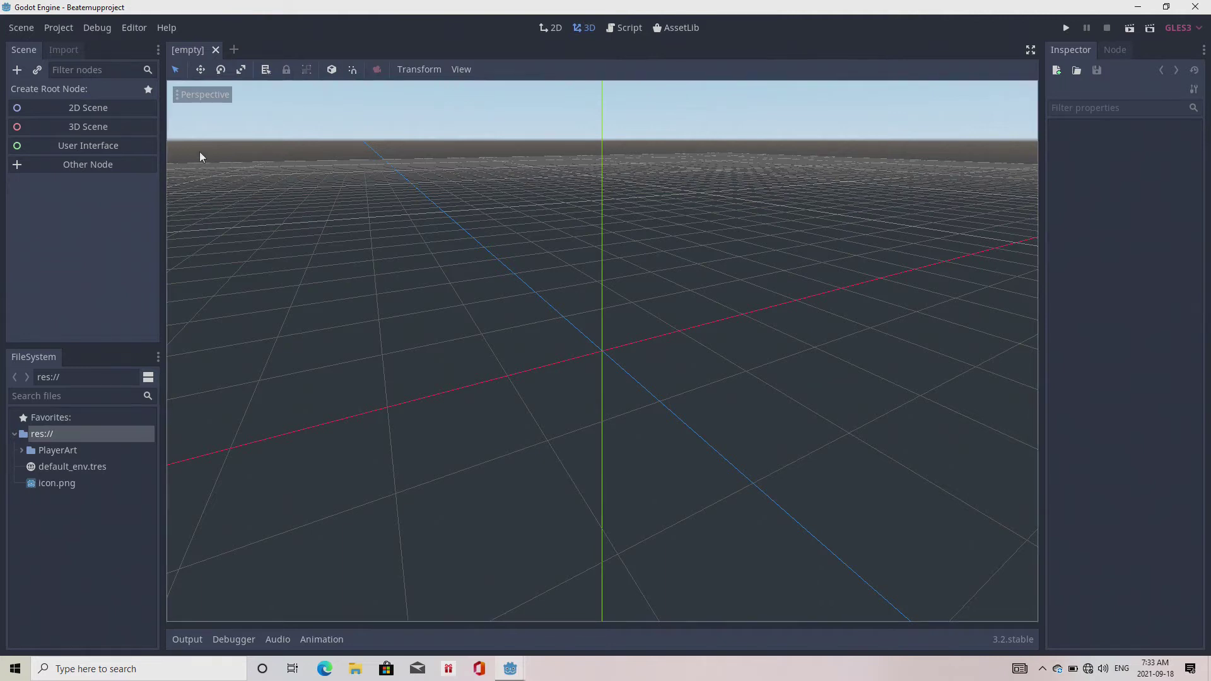
Step: Open the PlayerEntity.tscn scene from the PlayerArt folder
{"action": "left_click", "coordinate": [21, 28]}
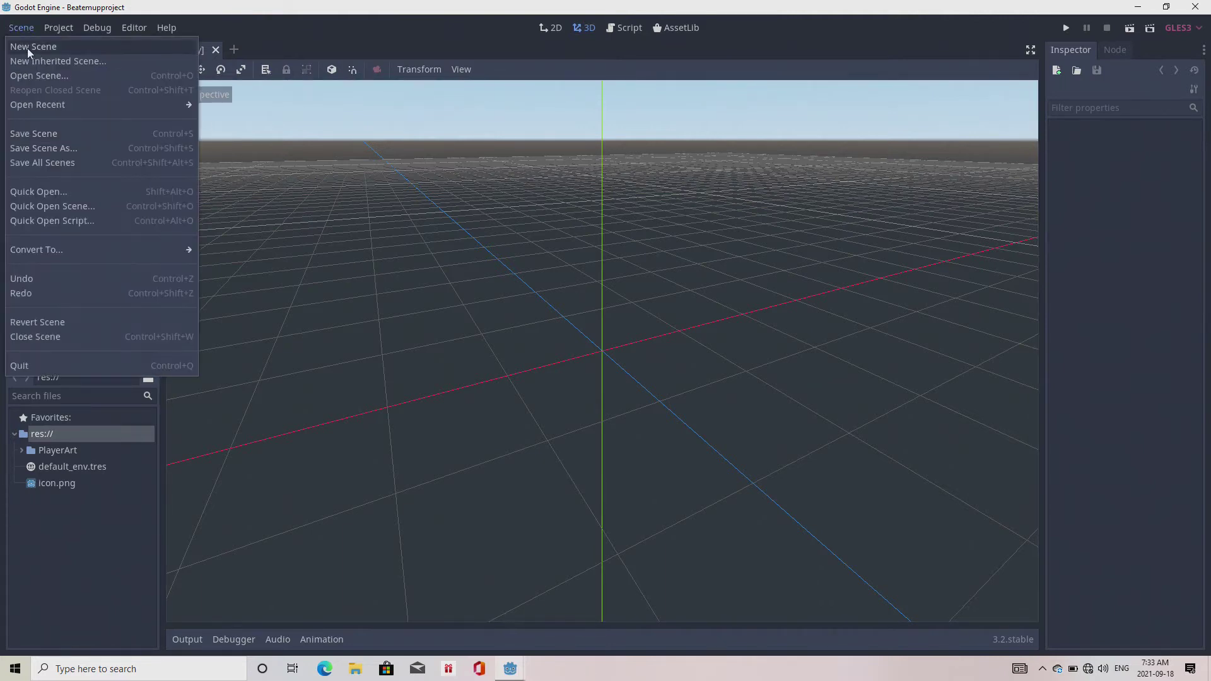
{"action": "left_click", "coordinate": [28, 75]}
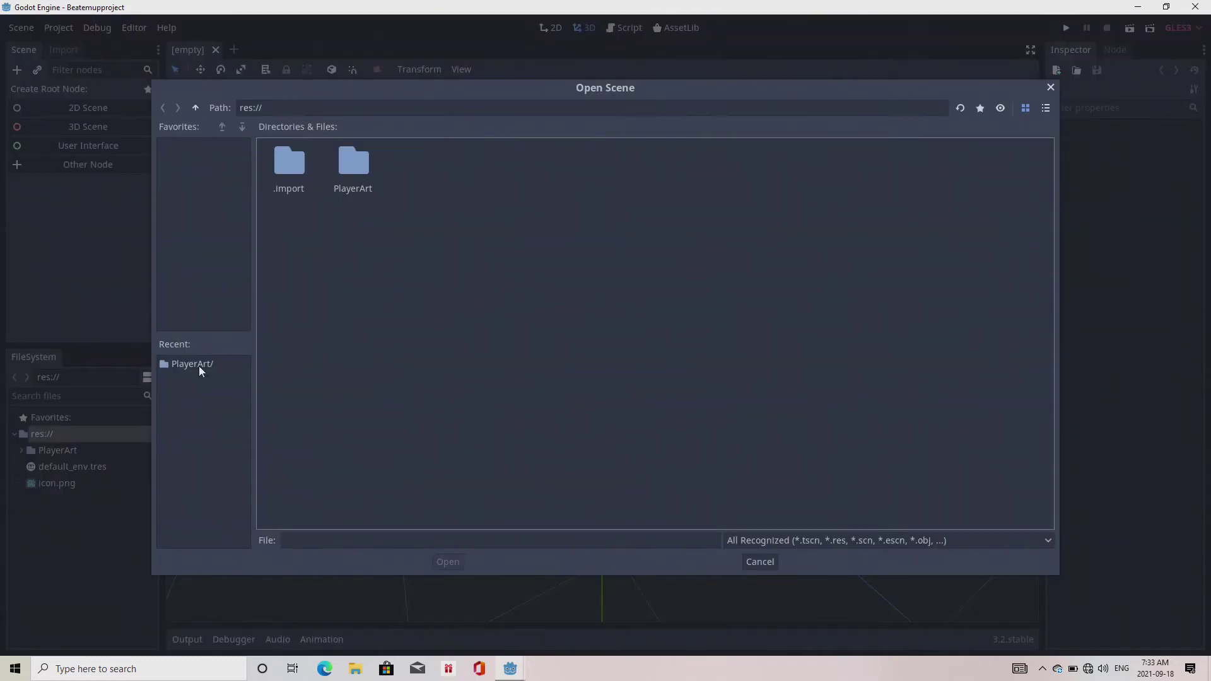
{"action": "double_click", "coordinate": [361, 165]}
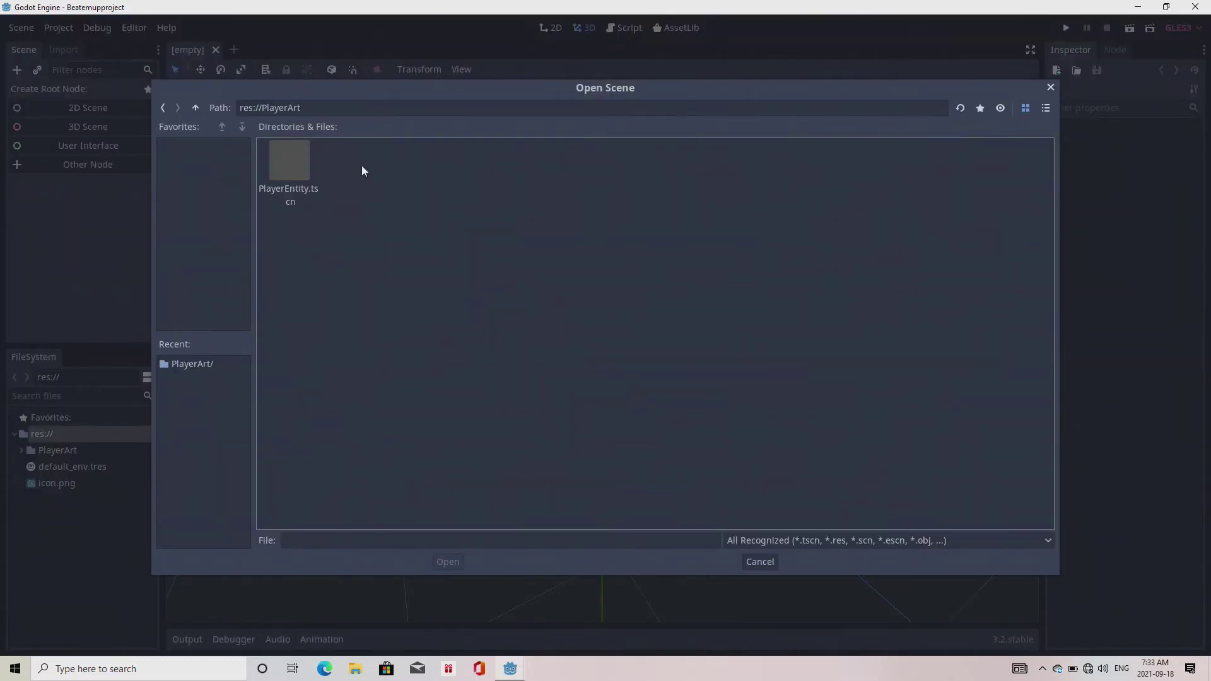
{"action": "left_click", "coordinate": [277, 164]}
{"action": "left_click", "coordinate": [448, 562]}
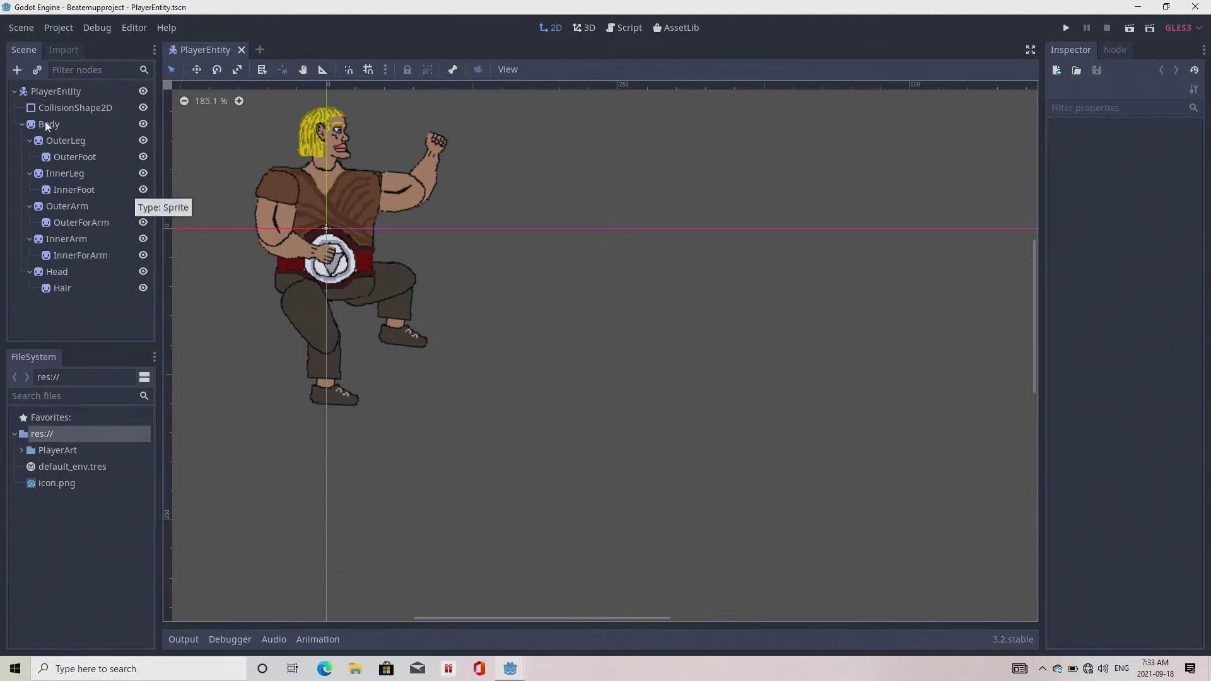
Step: Rotate the InnerLeg sprite slightly clockwise so the raised knee and foot swing a little lower and back
{"action": "left_click", "coordinate": [51, 172]}
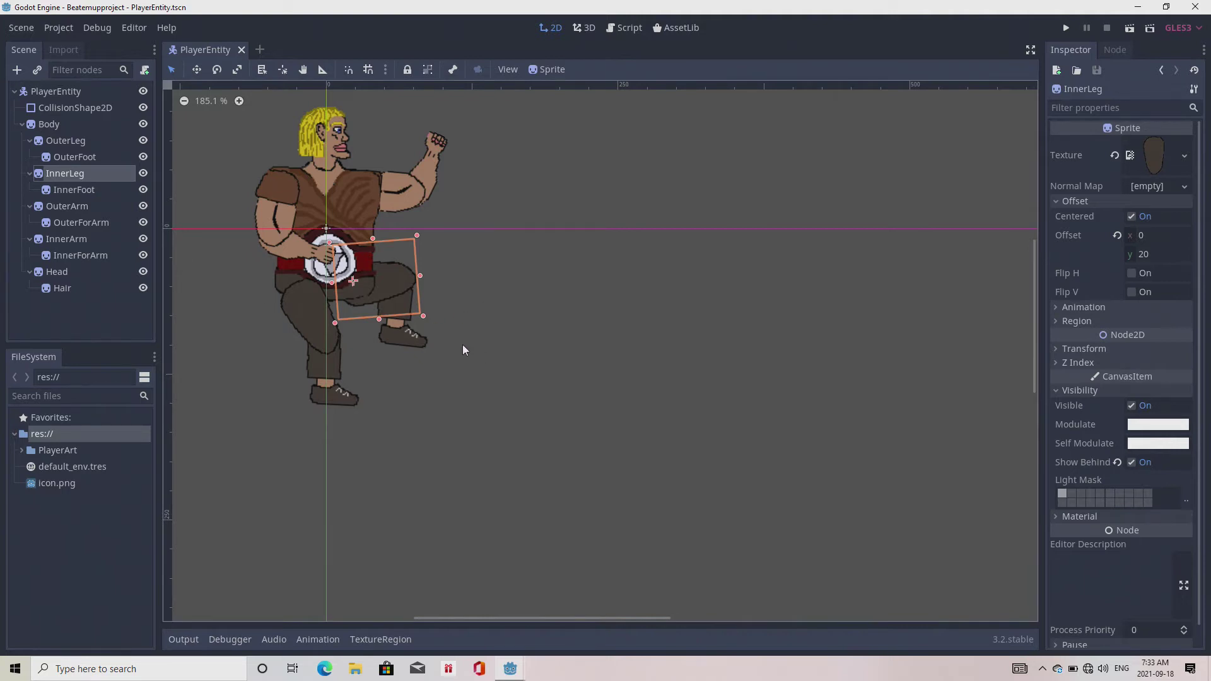
{"action": "left_click", "coordinate": [216, 70]}
{"action": "left_click_drag", "start_coordinate": [558, 359], "coordinate": [477, 366]}
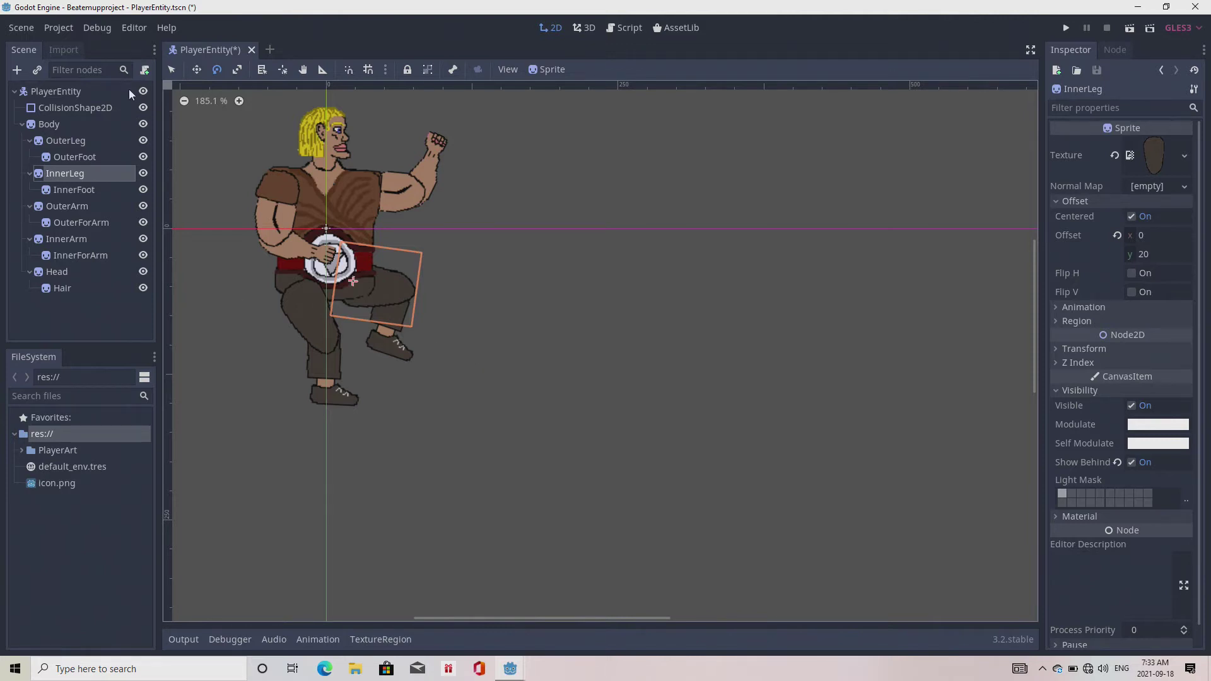
Step: Add an AnimationPlayer node as a child of the PlayerEntity root
{"action": "left_click", "coordinate": [49, 92]}
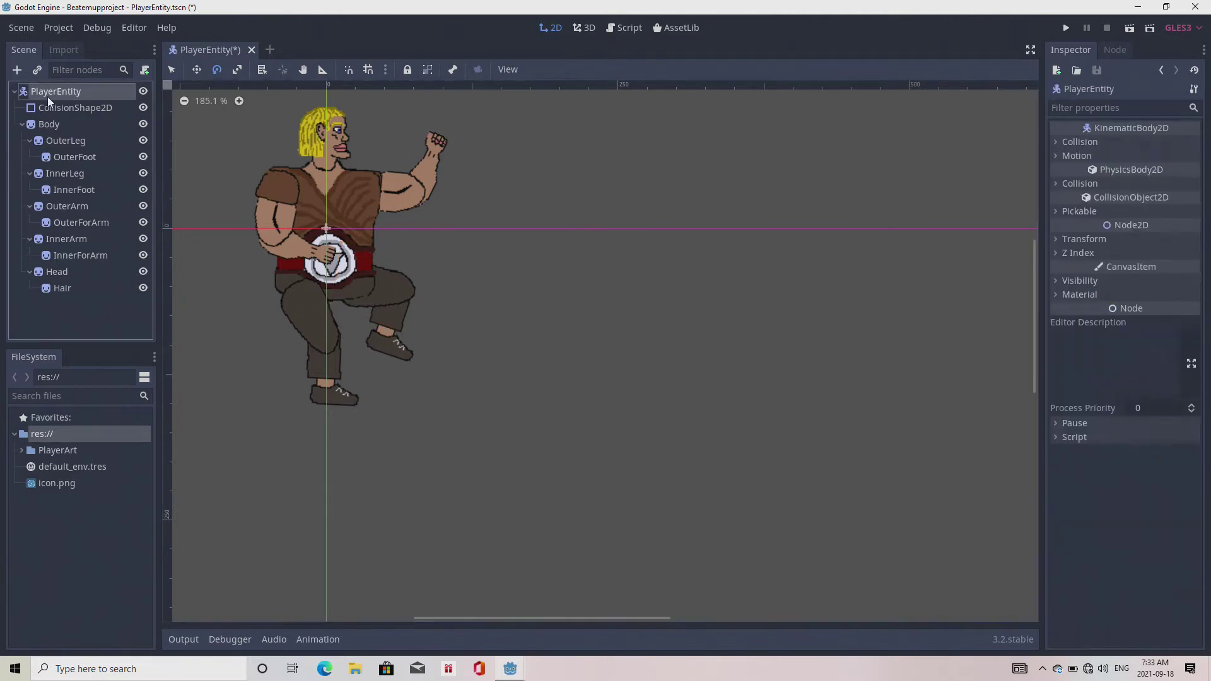
{"action": "right_click", "coordinate": [49, 92]}
{"action": "left_click", "coordinate": [65, 104]}
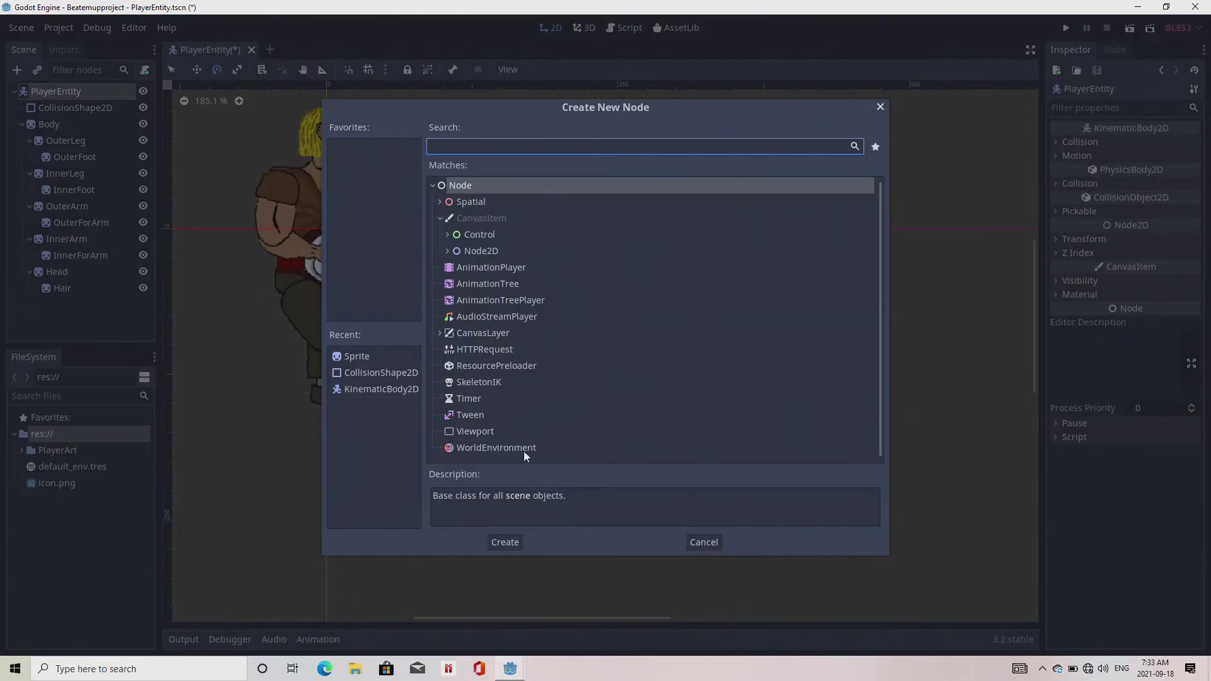
{"action": "left_click", "coordinate": [487, 265]}
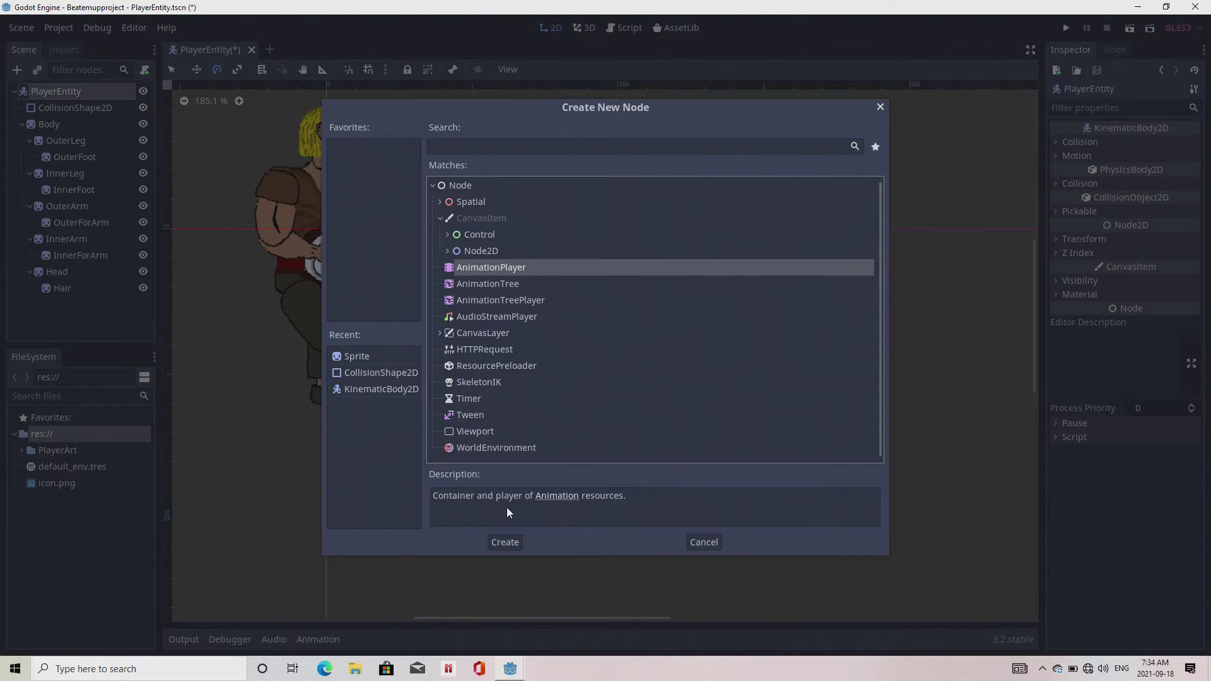
{"action": "left_click", "coordinate": [504, 544]}
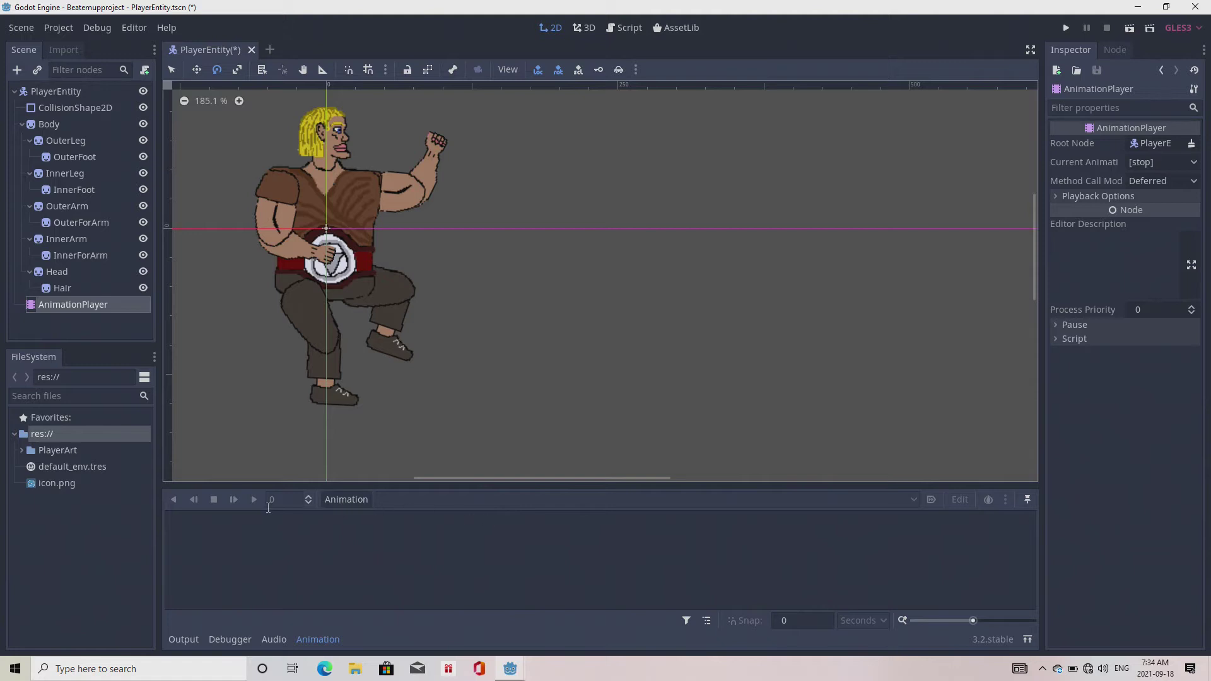
Step: Create a new animation named Stroll in the AnimationPlayer
{"action": "left_click", "coordinate": [351, 500]}
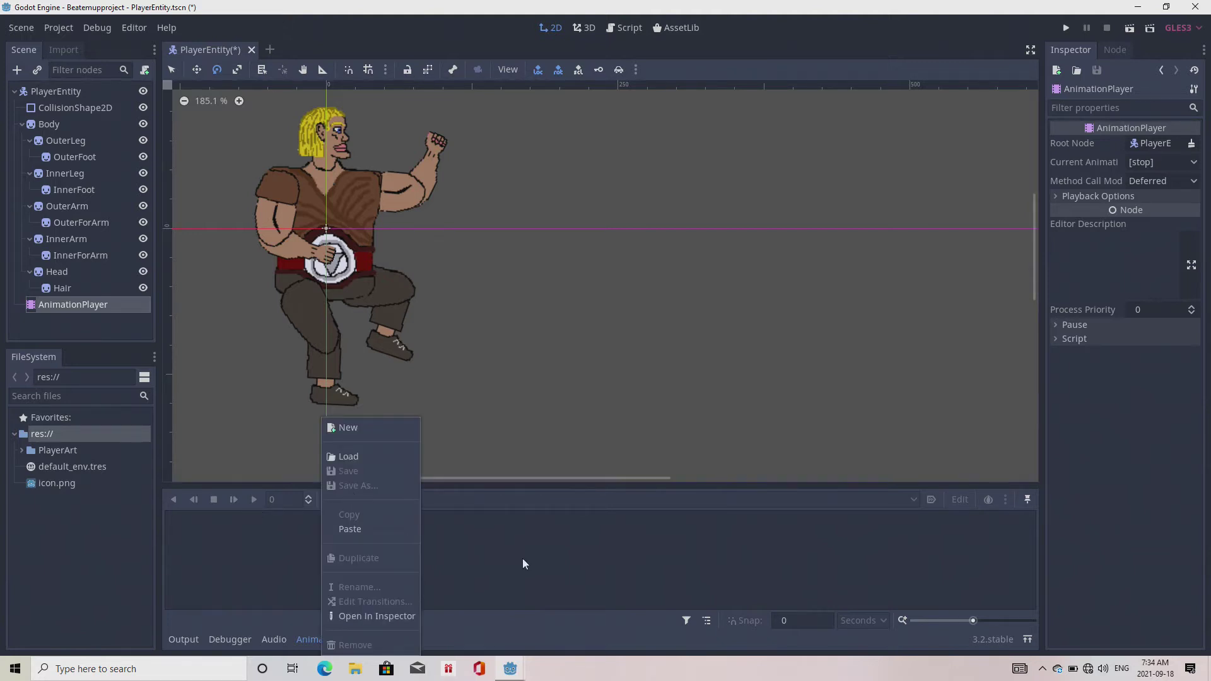
{"action": "left_click", "coordinate": [339, 429]}
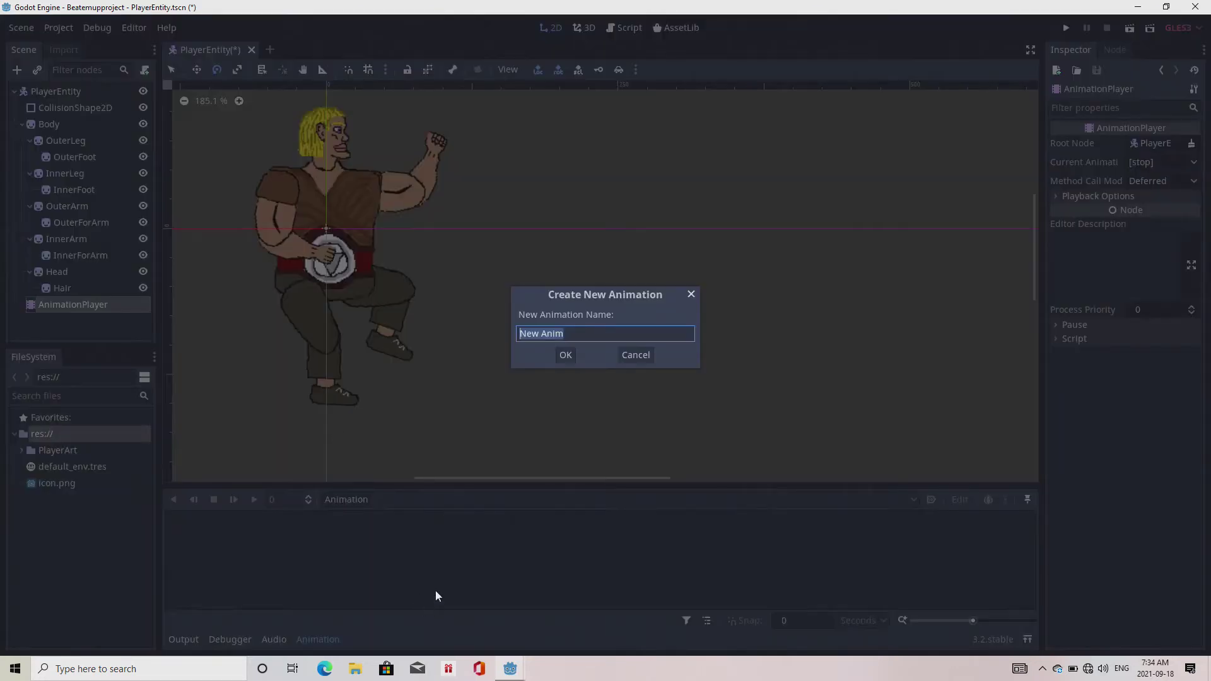
{"action": "left_click", "coordinate": [569, 335]}
{"action": "key", "text": "BackSpace"}
{"action": "key", "text": "BackSpace"}
{"action": "key", "text": "BackSpace"}
{"action": "key", "text": "BackSpace"}
{"action": "key", "text": "BackSpace"}
{"action": "key", "text": "BackSpace"}
{"action": "key", "text": "BackSpace"}
{"action": "key", "text": "BackSpace"}
{"action": "type", "text": "Stroll"}
{"action": "left_click", "coordinate": [565, 354]}
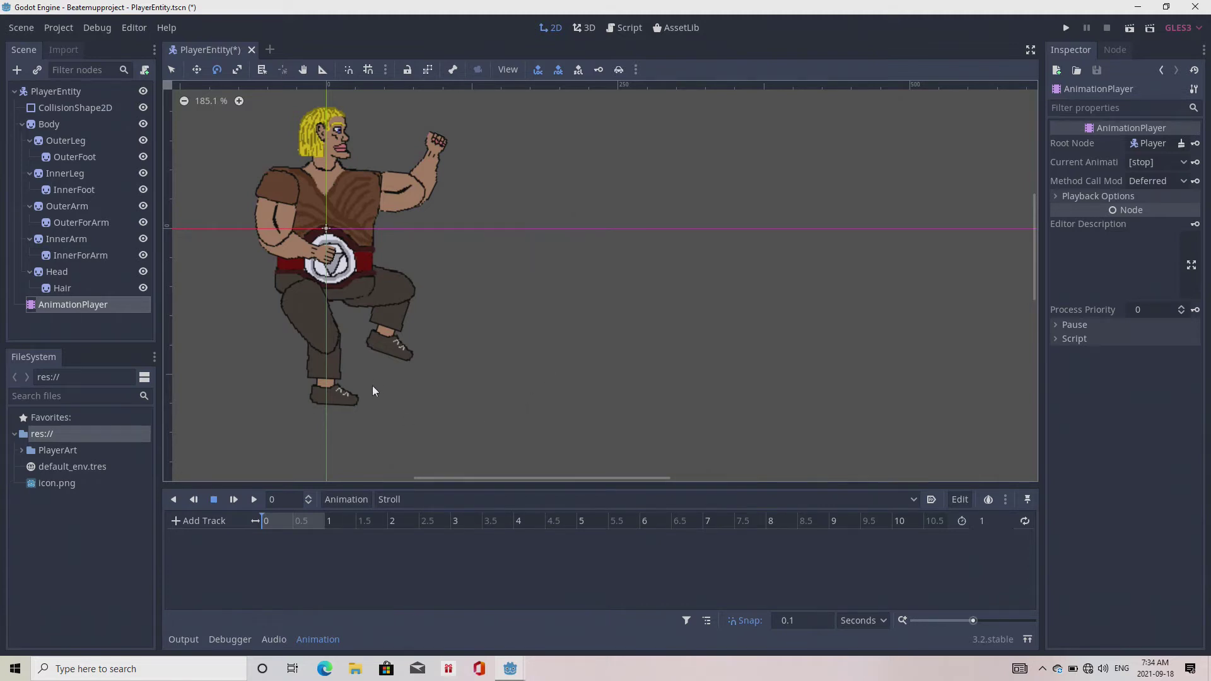
Step: Rotate InnerLeg down beneath the body, then turn InnerFoot to a standing pose and shift it slightly forward under the knee
{"action": "left_click", "coordinate": [64, 173]}
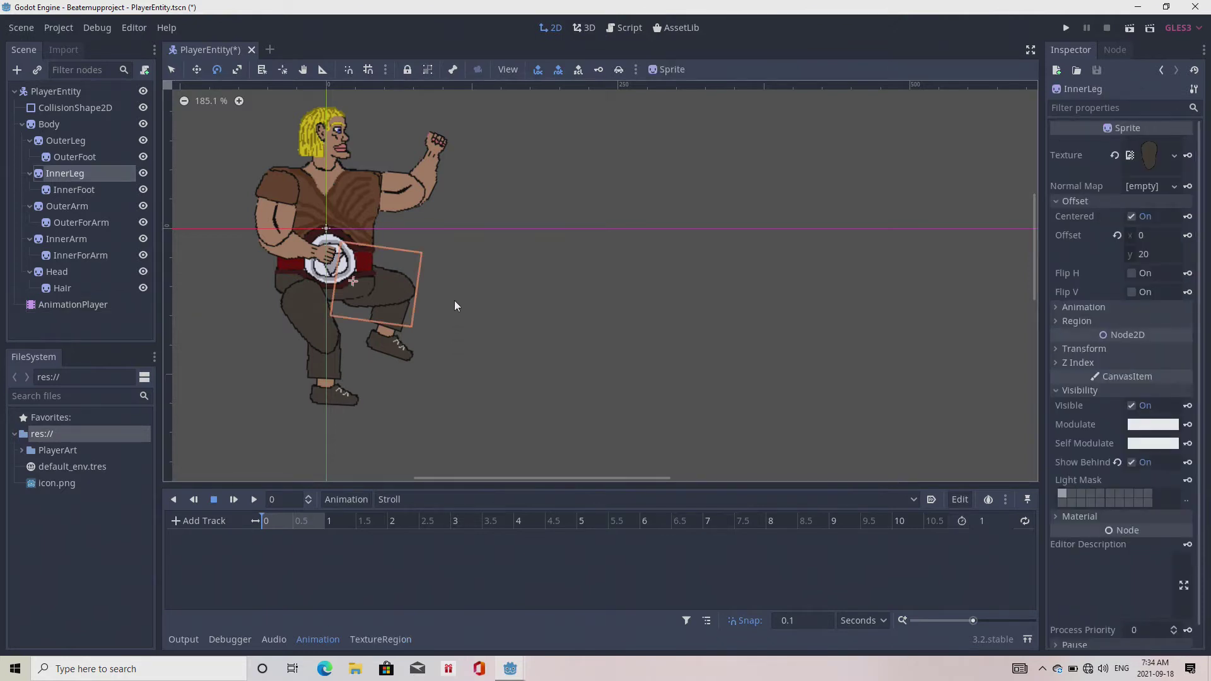
{"action": "left_click_drag", "start_coordinate": [531, 333], "coordinate": [347, 412]}
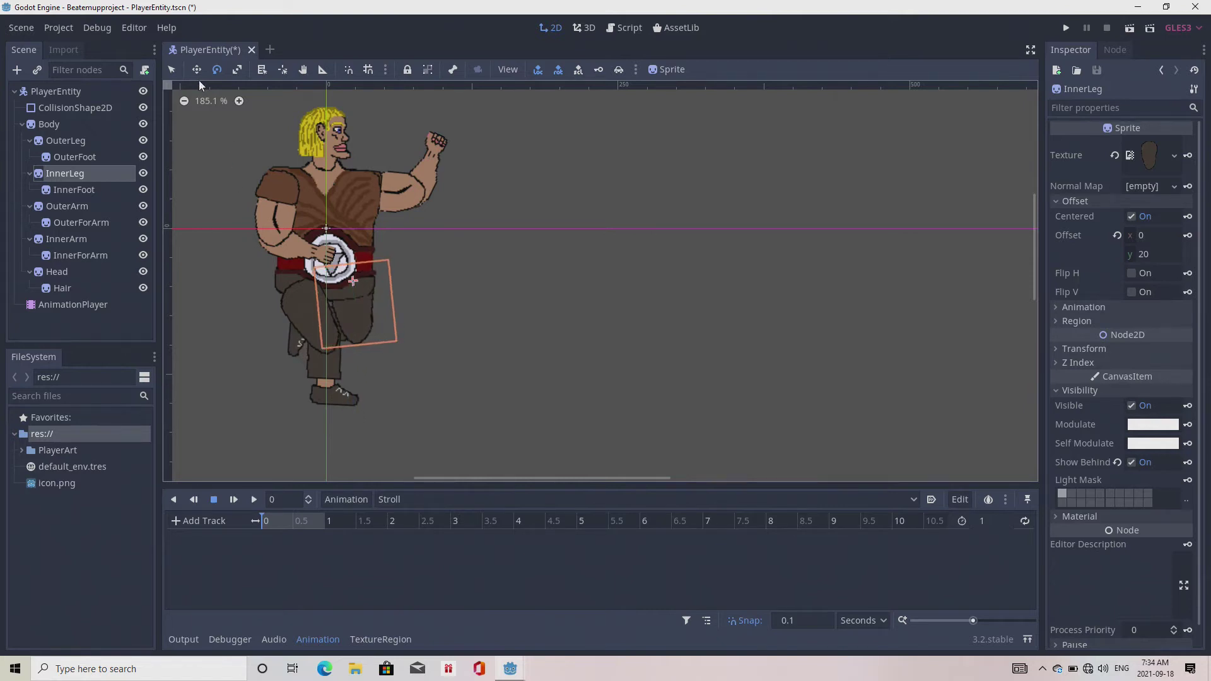
{"action": "left_click", "coordinate": [58, 189]}
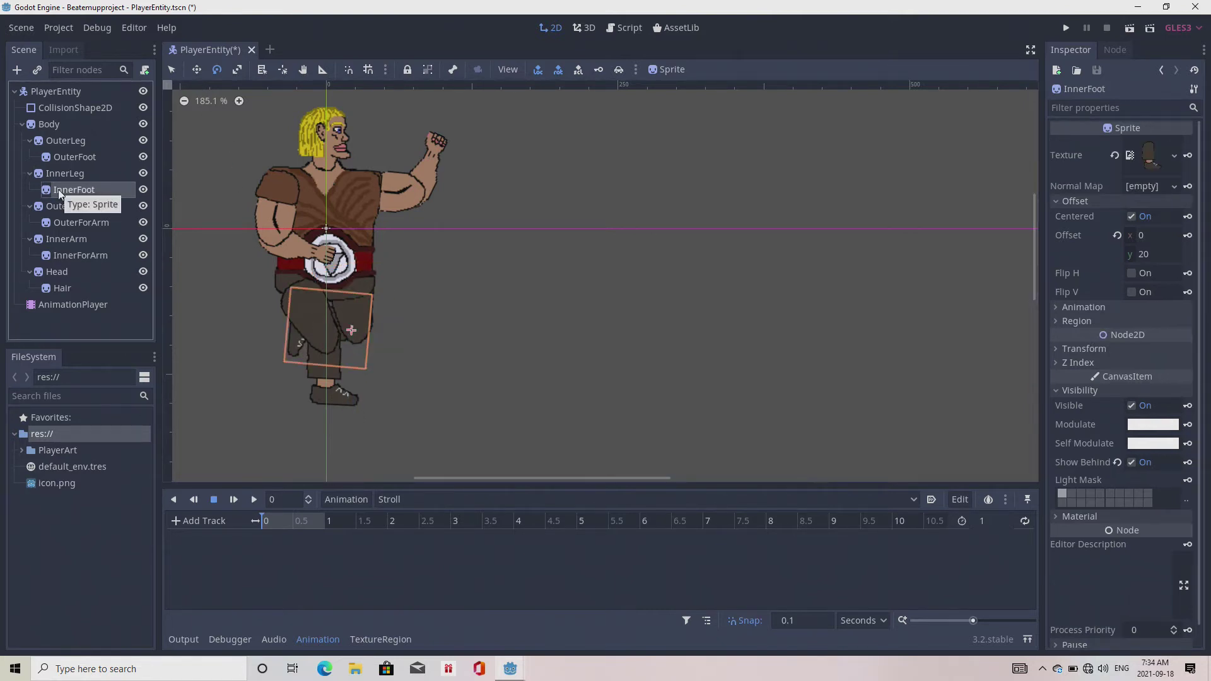
{"action": "left_click_drag", "start_coordinate": [491, 381], "coordinate": [390, 165]}
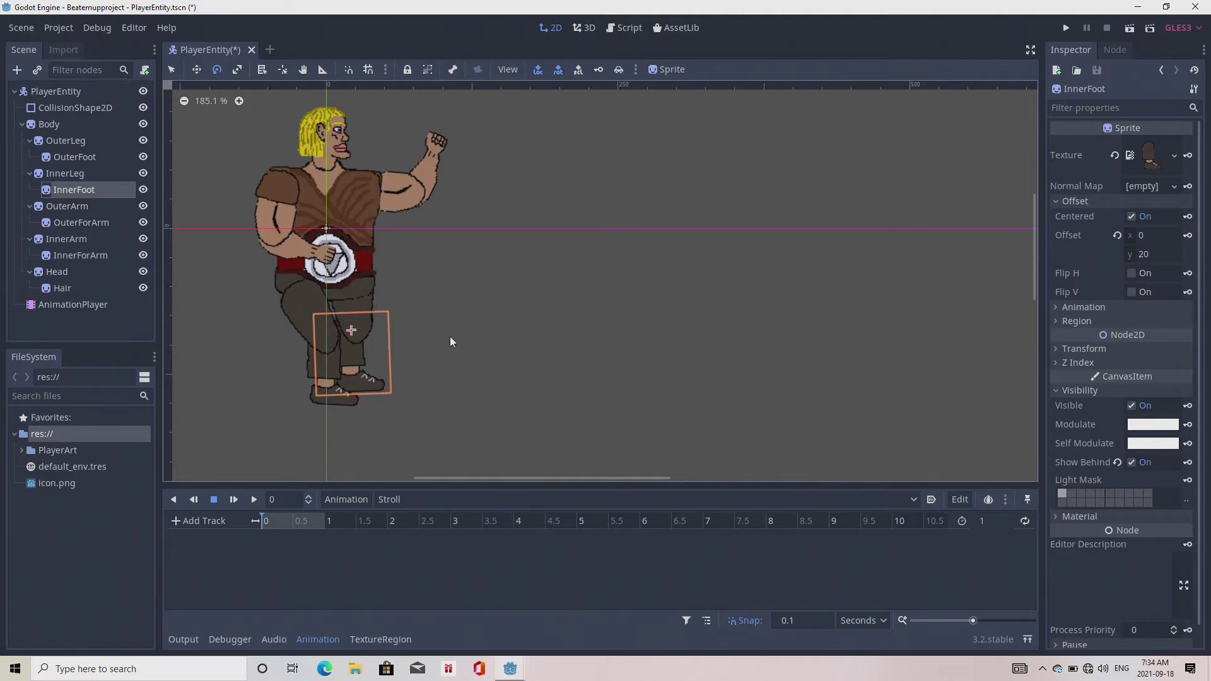
{"action": "left_click", "coordinate": [197, 70]}
{"action": "left_click_drag", "start_coordinate": [510, 394], "coordinate": [516, 395]}
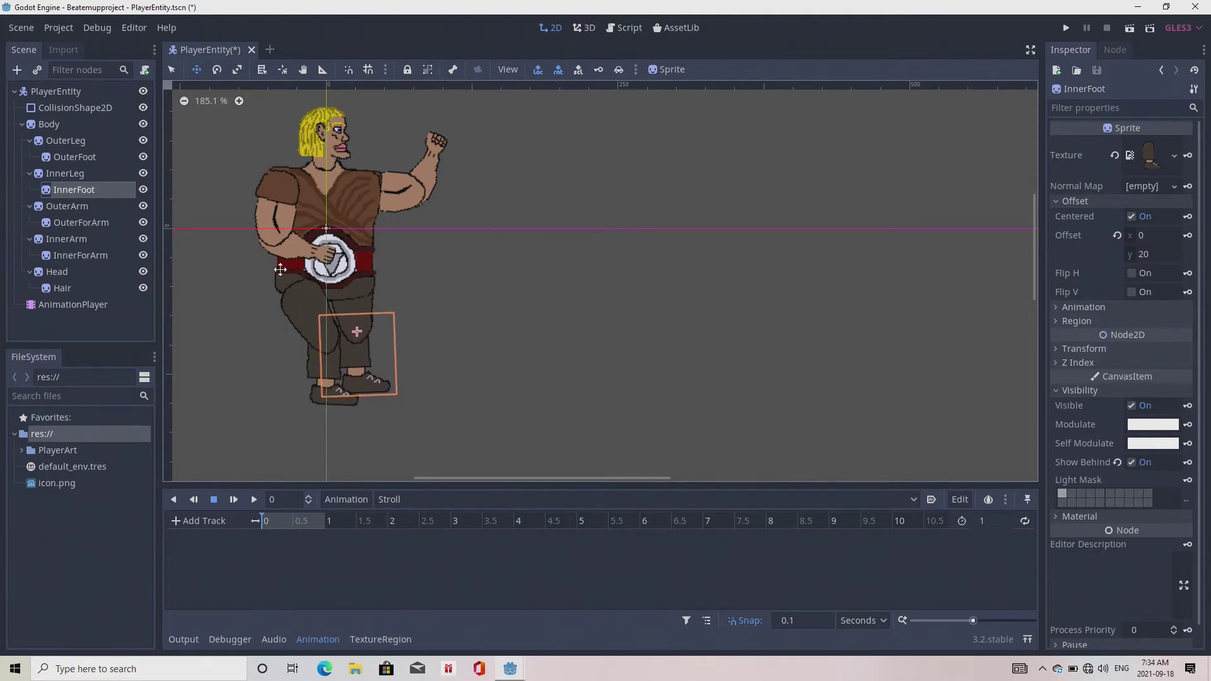
Step: Nudge the OuterLeg sprite slightly and rotate it to about -0.9°, and rotate the OuterFoot to about 2.6° so the leg stands straight
{"action": "left_click", "coordinate": [66, 140]}
{"action": "mouse_move", "coordinate": [381, 453]}
{"action": "left_mouse_down"}
{"action": "mouse_move", "coordinate": [351, 454]}
{"action": "mouse_move", "coordinate": [374, 449]}
{"action": "left_mouse_up"}
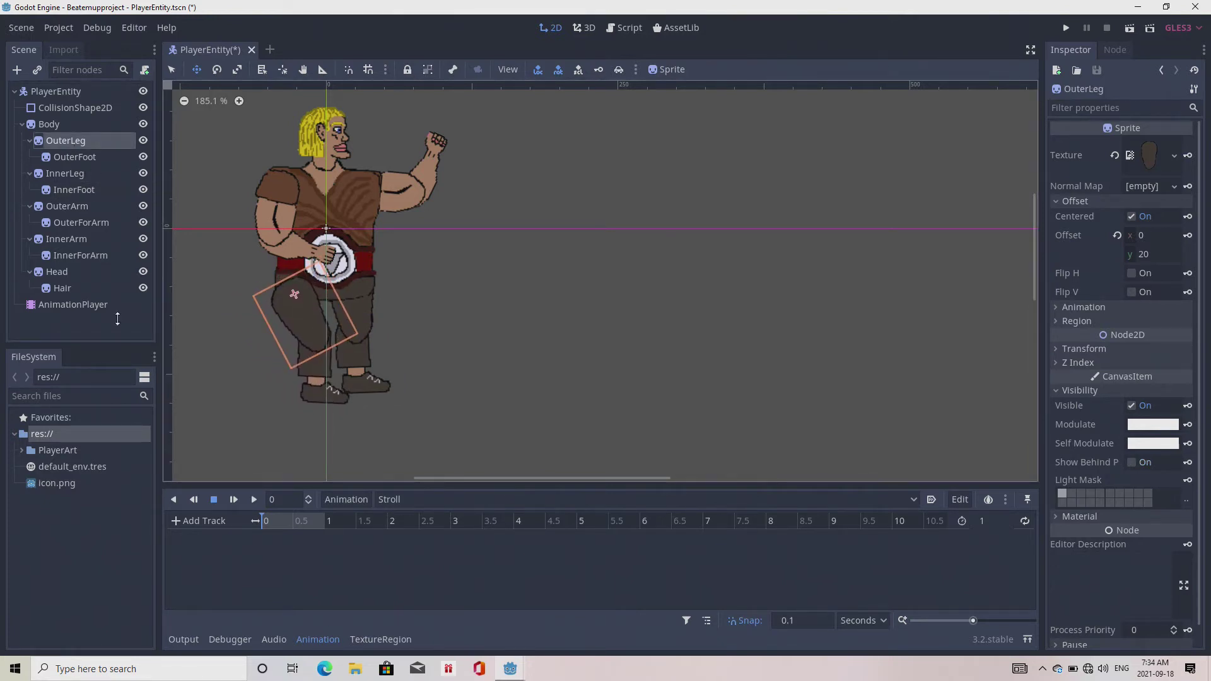
{"action": "left_click", "coordinate": [217, 70]}
{"action": "left_click_drag", "start_coordinate": [422, 351], "coordinate": [382, 392]}
{"action": "right_click", "coordinate": [373, 392]}
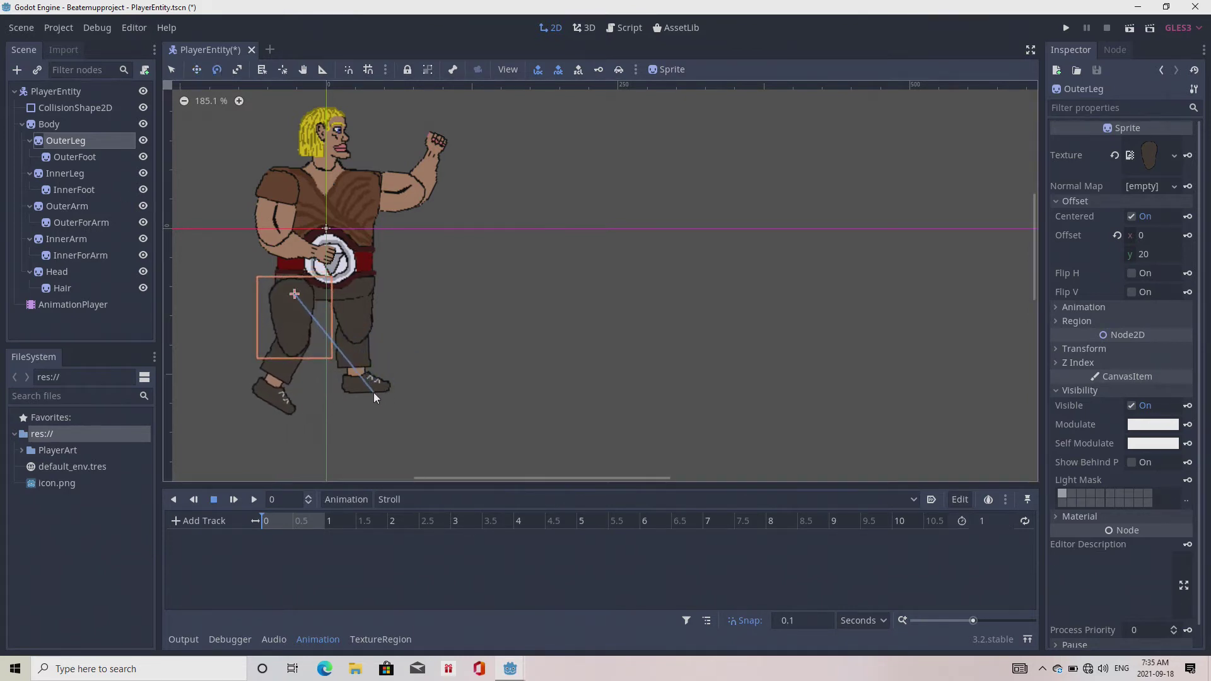
{"action": "left_click", "coordinate": [62, 156]}
{"action": "left_click_drag", "start_coordinate": [350, 381], "coordinate": [463, 352]}
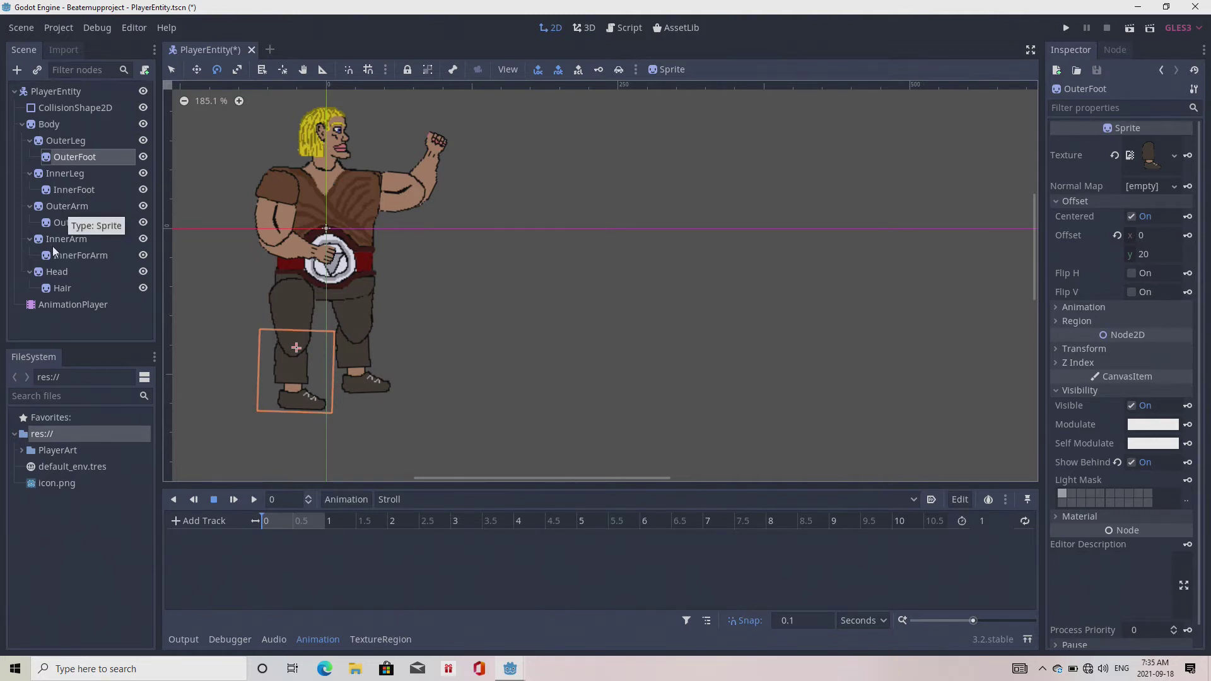
Step: Rotate the OuterForArm sprite to about -41.2° so the outer forearm hangs down beside the belt
{"action": "left_click", "coordinate": [55, 206]}
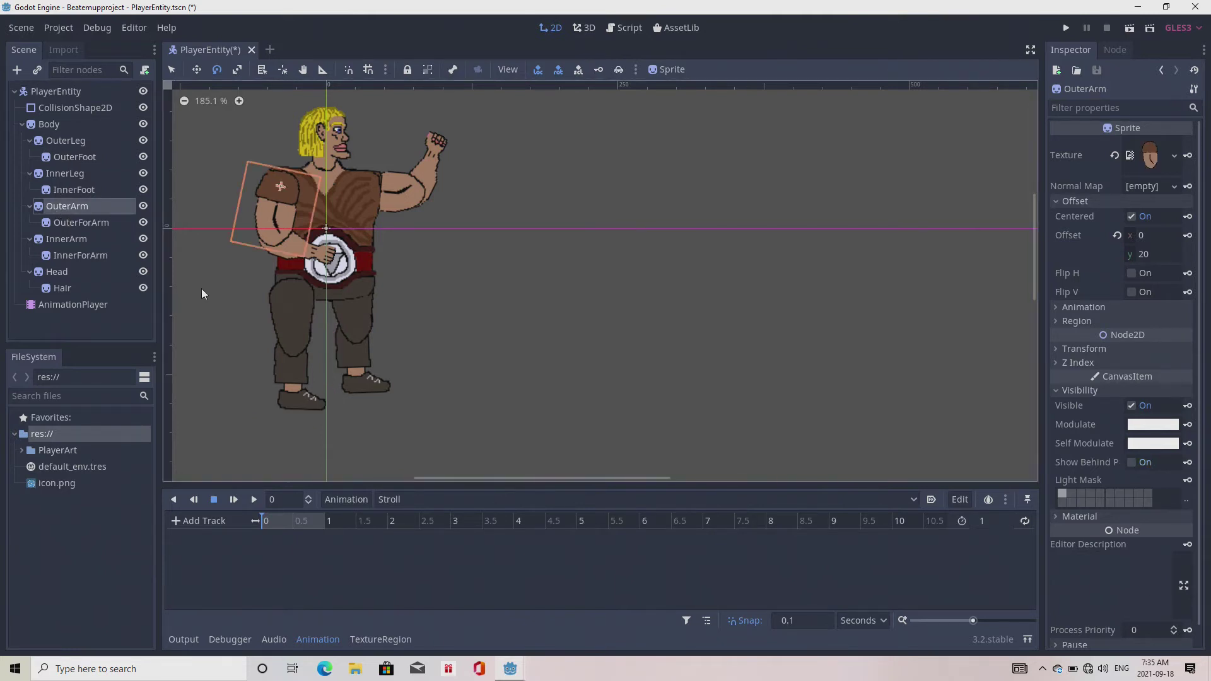
{"action": "left_click", "coordinate": [65, 222]}
{"action": "left_click_drag", "start_coordinate": [387, 262], "coordinate": [323, 312]}
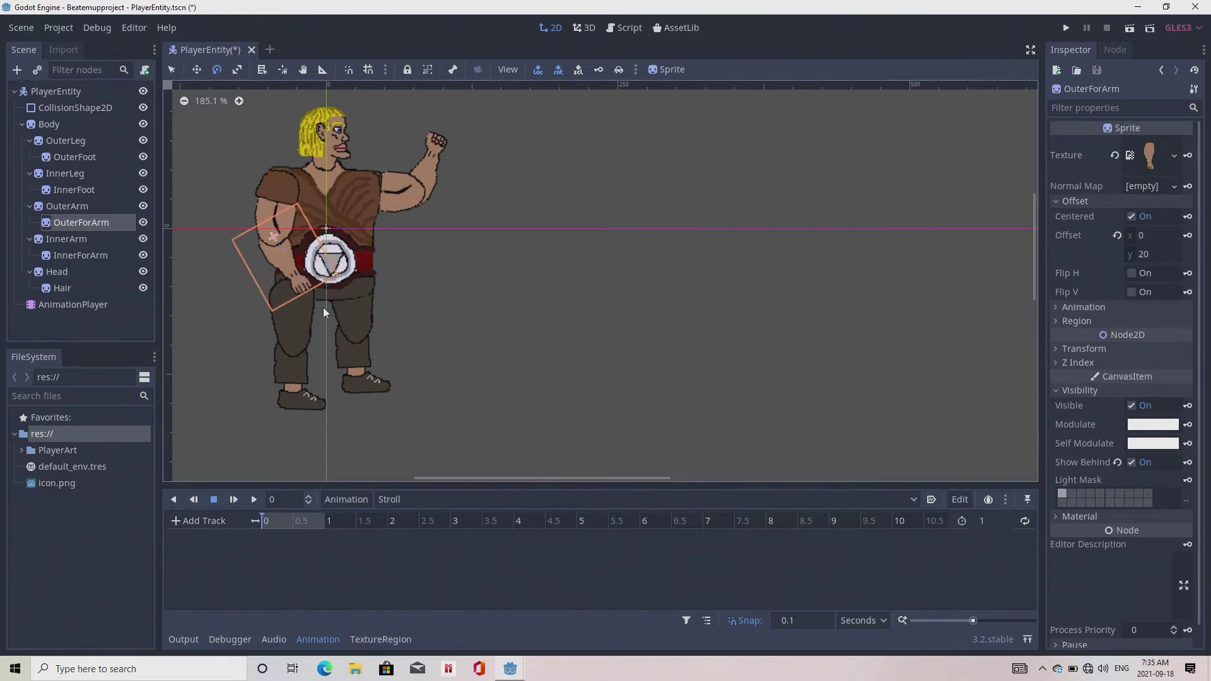
Step: Lower the inner arm by rotating the InnerArm sprite to about -8° and the InnerForArm sprite to about -13.7°
{"action": "left_click", "coordinate": [70, 239]}
{"action": "left_click_drag", "start_coordinate": [517, 306], "coordinate": [292, 358]}
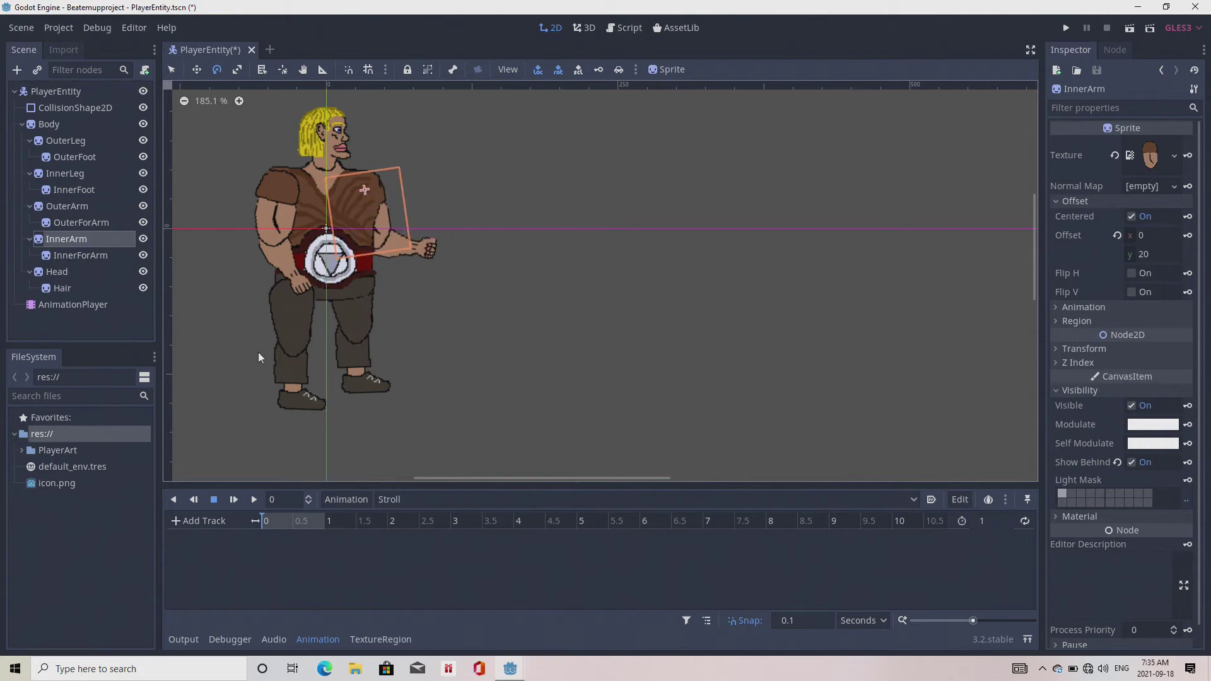
{"action": "left_click", "coordinate": [92, 255]}
{"action": "left_click_drag", "start_coordinate": [467, 342], "coordinate": [356, 384]}
{"action": "left_click_drag", "start_coordinate": [349, 382], "coordinate": [349, 382]}
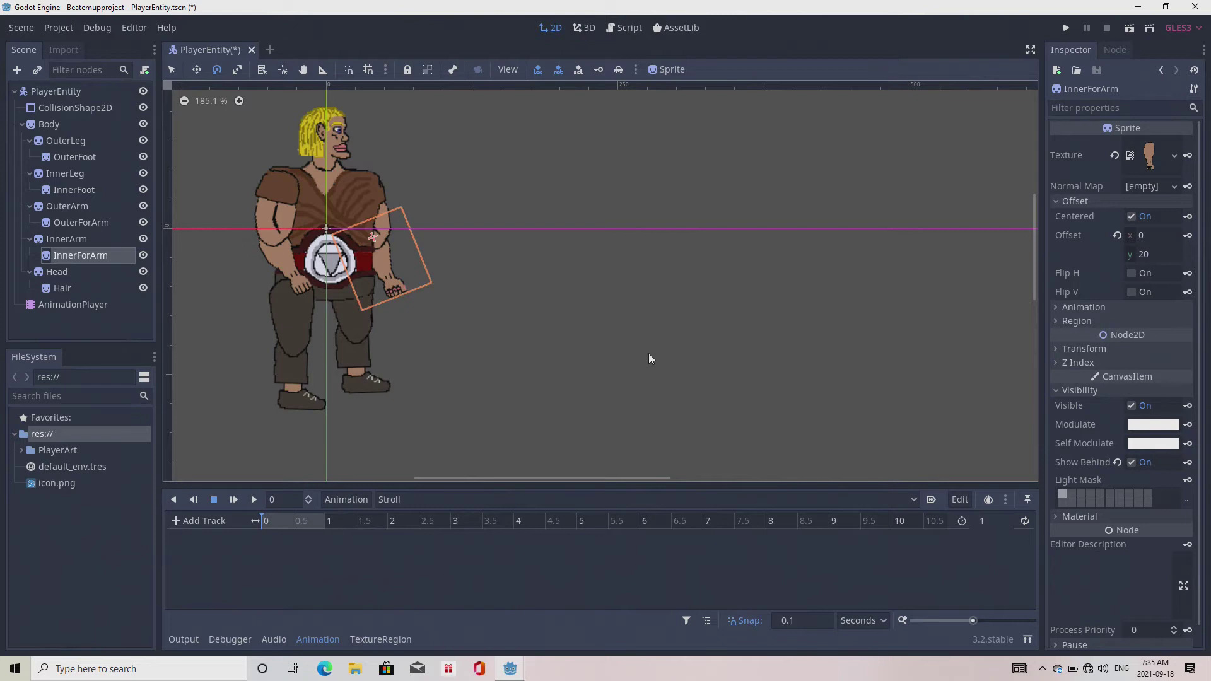
Step: Create rotation-degrees tracks with keys at 0 s in the Stroll animation for the OuterLeg and OuterFoot sprites
{"action": "left_click", "coordinate": [57, 143]}
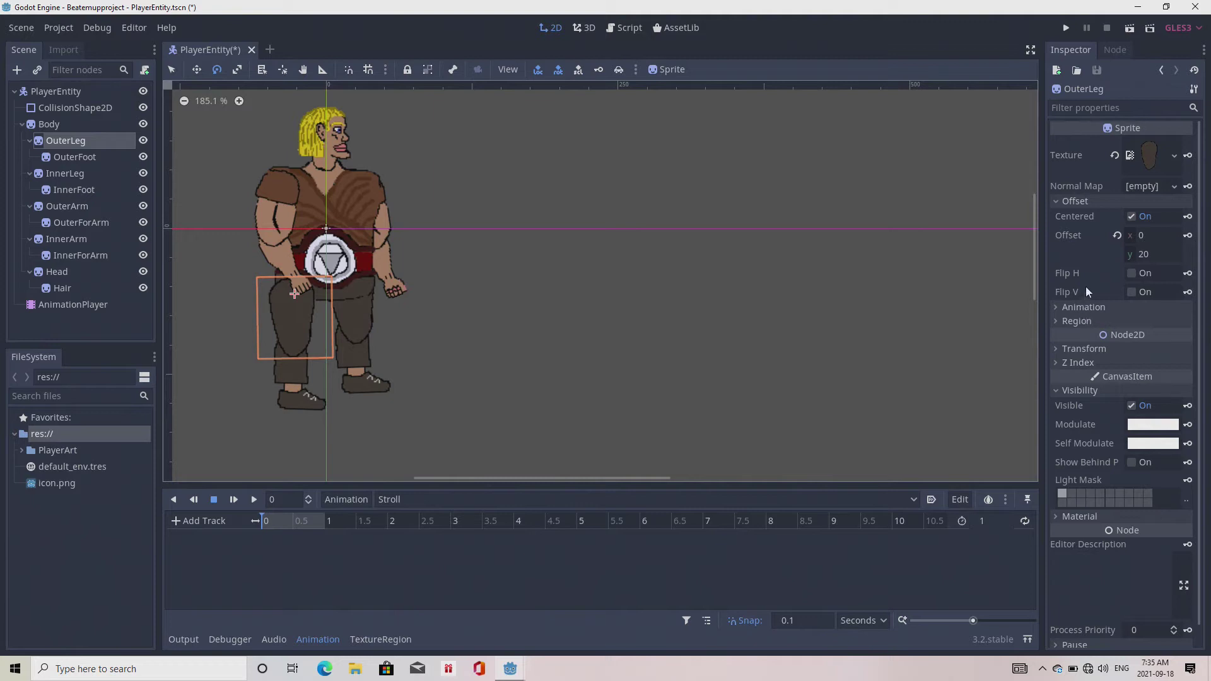
{"action": "left_click", "coordinate": [1066, 349]}
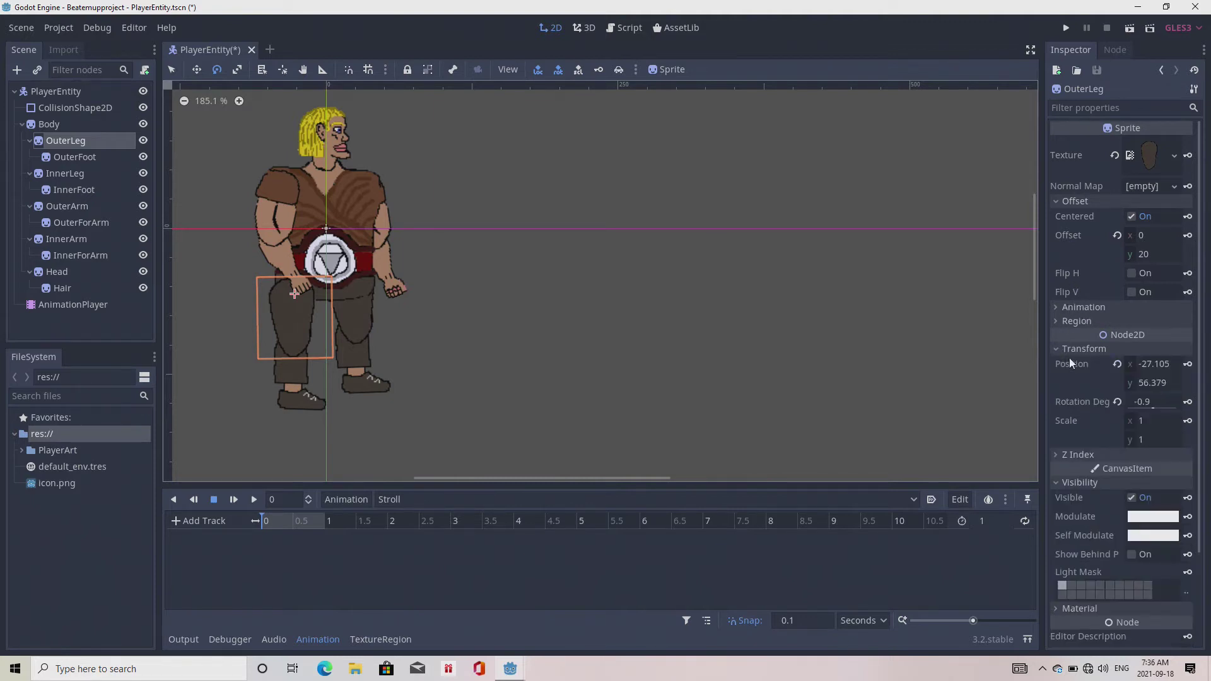
{"action": "left_click", "coordinate": [1188, 401]}
{"action": "left_click", "coordinate": [550, 355]}
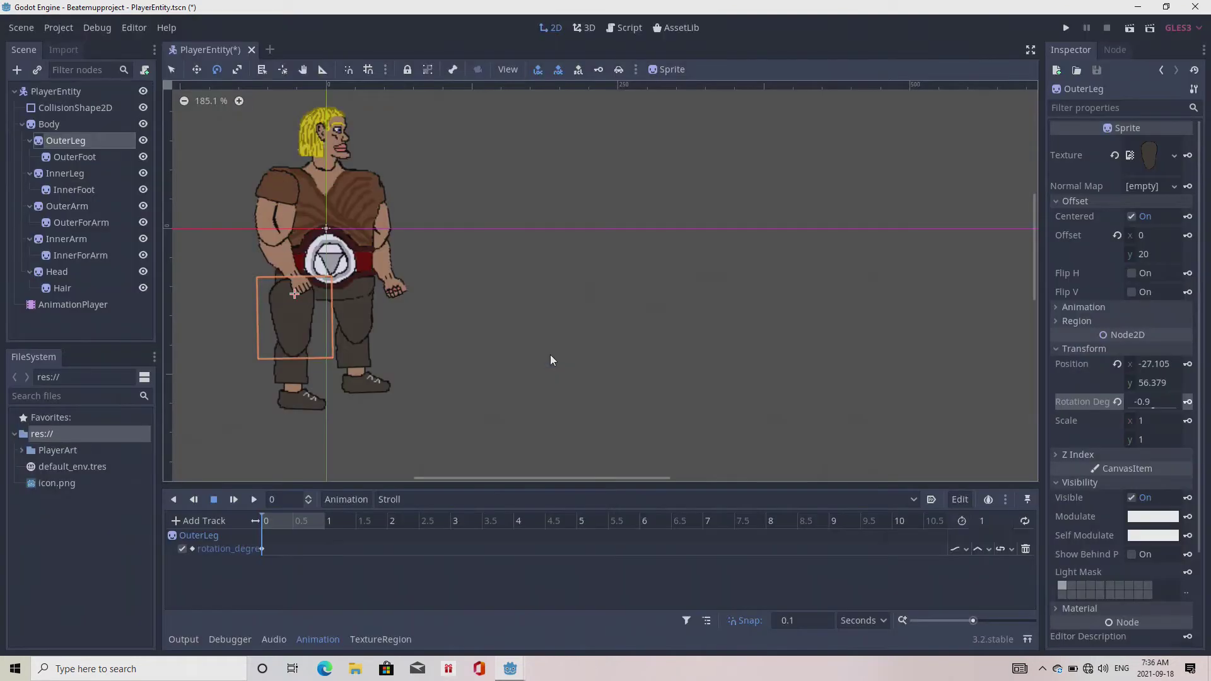
{"action": "left_click", "coordinate": [74, 158]}
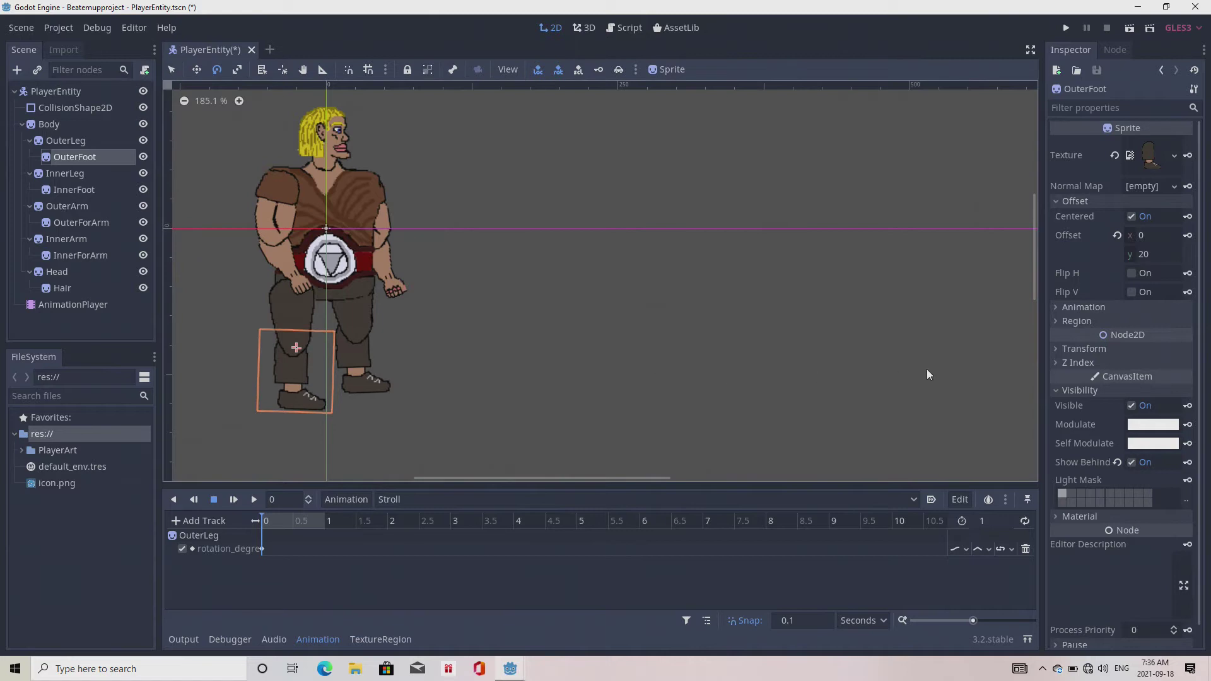
{"action": "left_click", "coordinate": [1058, 348]}
{"action": "left_click", "coordinate": [1188, 402]}
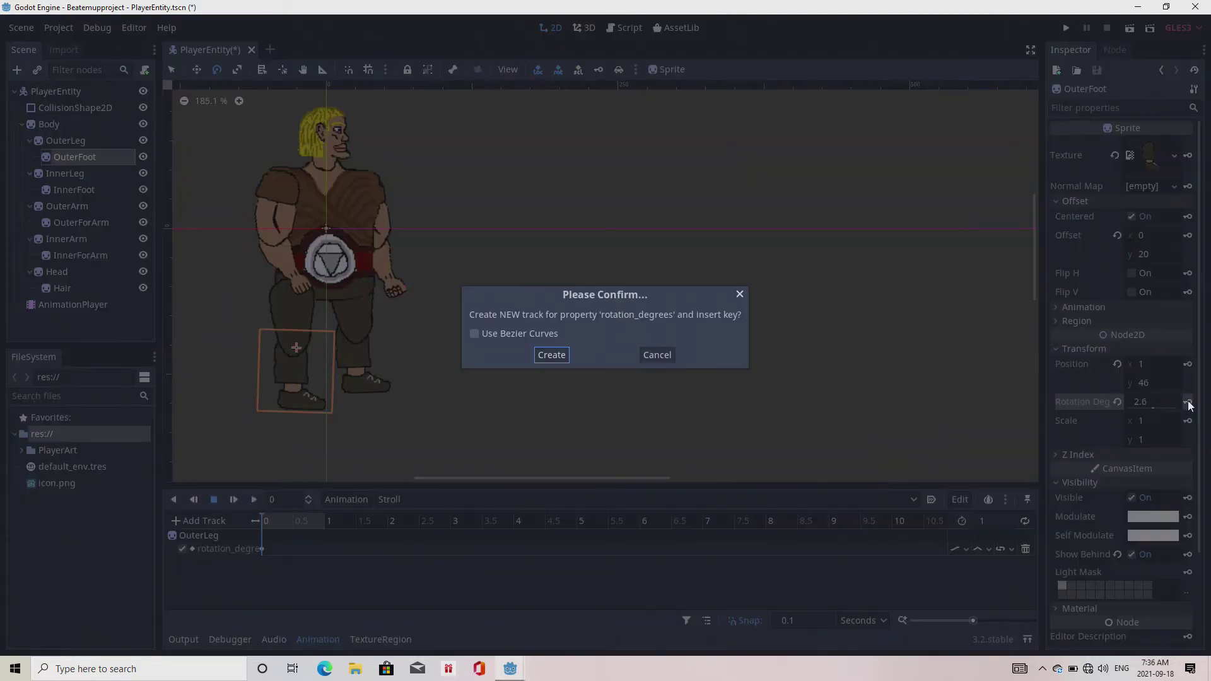
{"action": "left_click", "coordinate": [551, 355]}
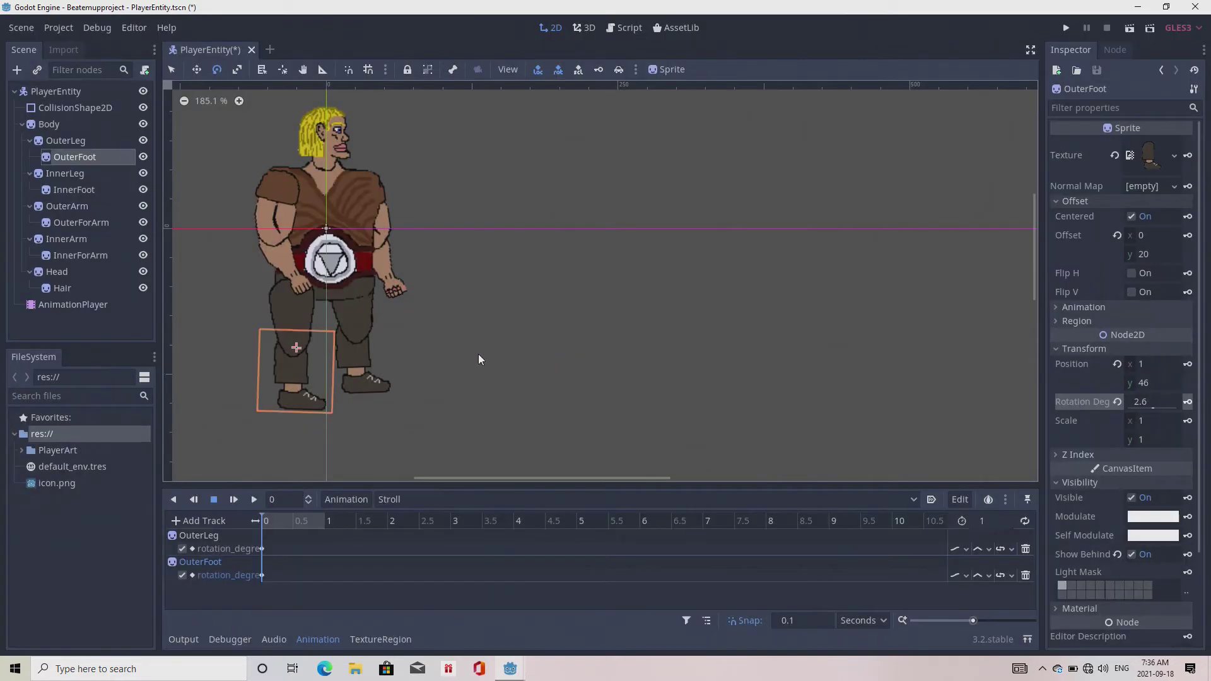
Step: Create rotation-degrees tracks with keys at 0 s in the Stroll animation for the InnerLeg and InnerFoot sprites
{"action": "left_click", "coordinate": [60, 174]}
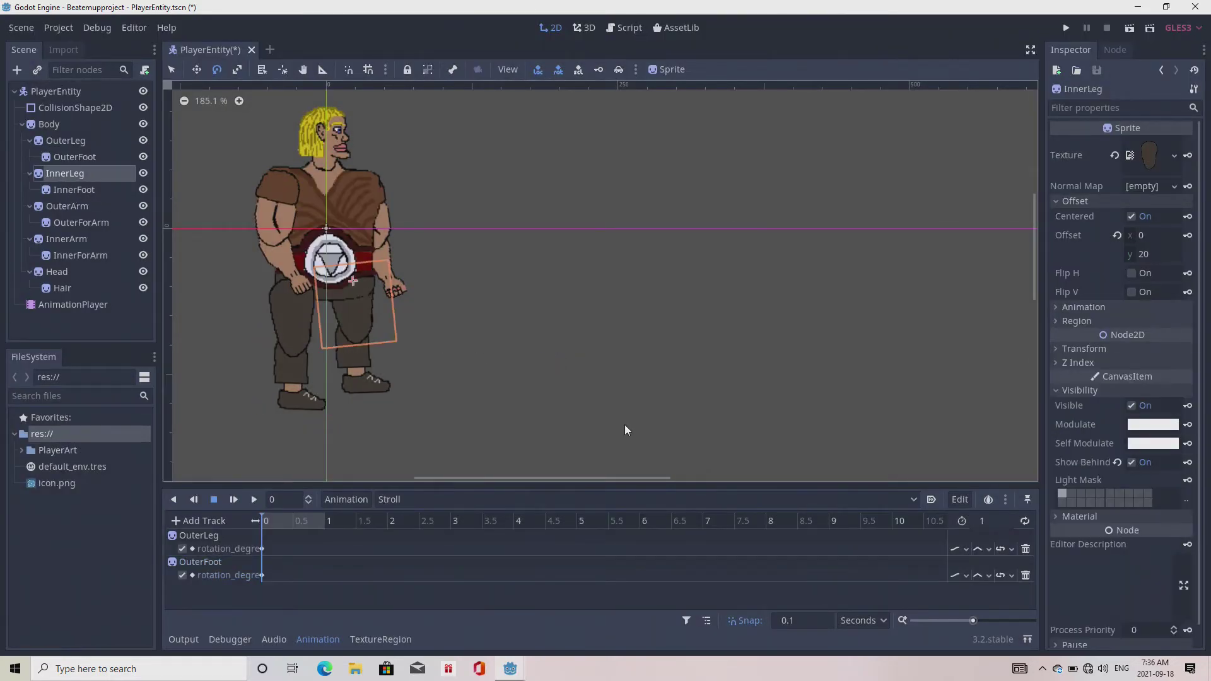
{"action": "left_click", "coordinate": [1055, 307]}
{"action": "left_click", "coordinate": [1056, 307]}
{"action": "left_click", "coordinate": [1055, 348]}
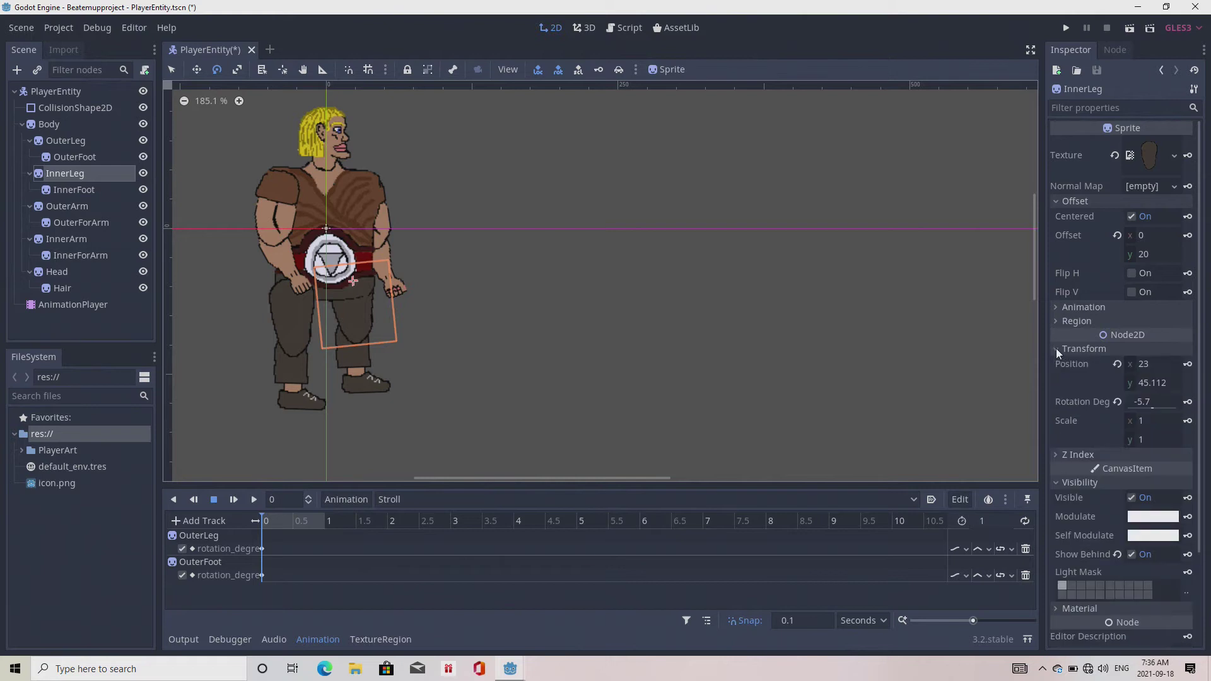
{"action": "left_click", "coordinate": [1187, 402]}
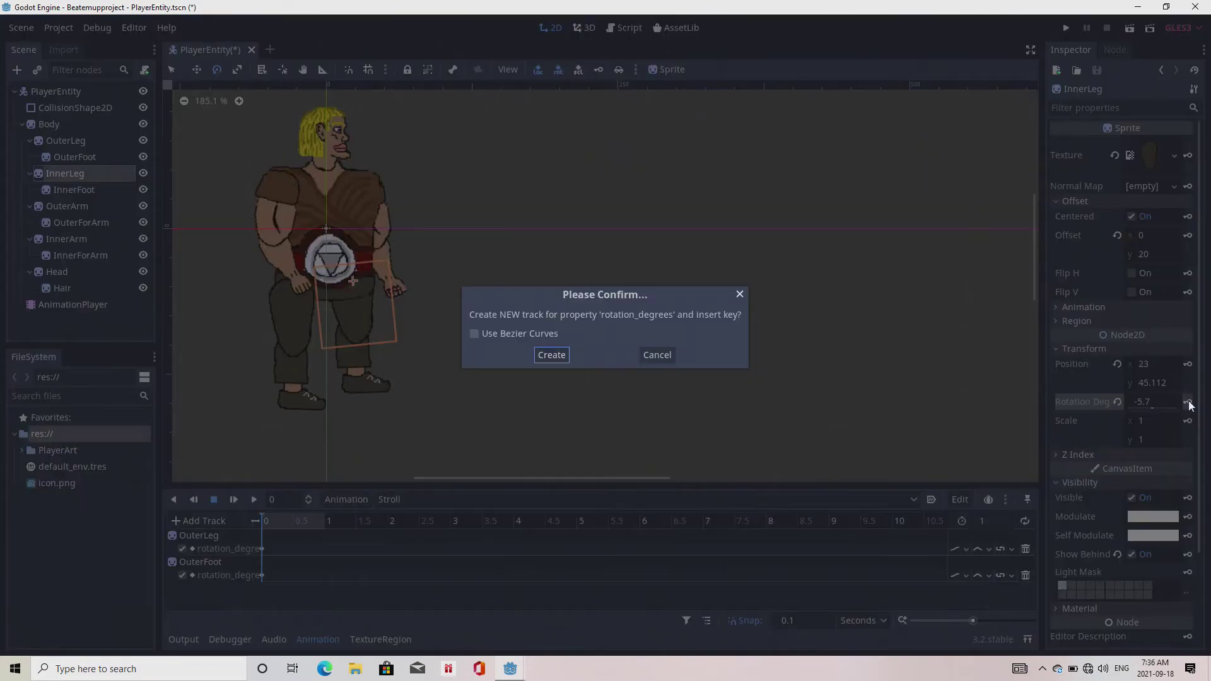
{"action": "left_click", "coordinate": [547, 353]}
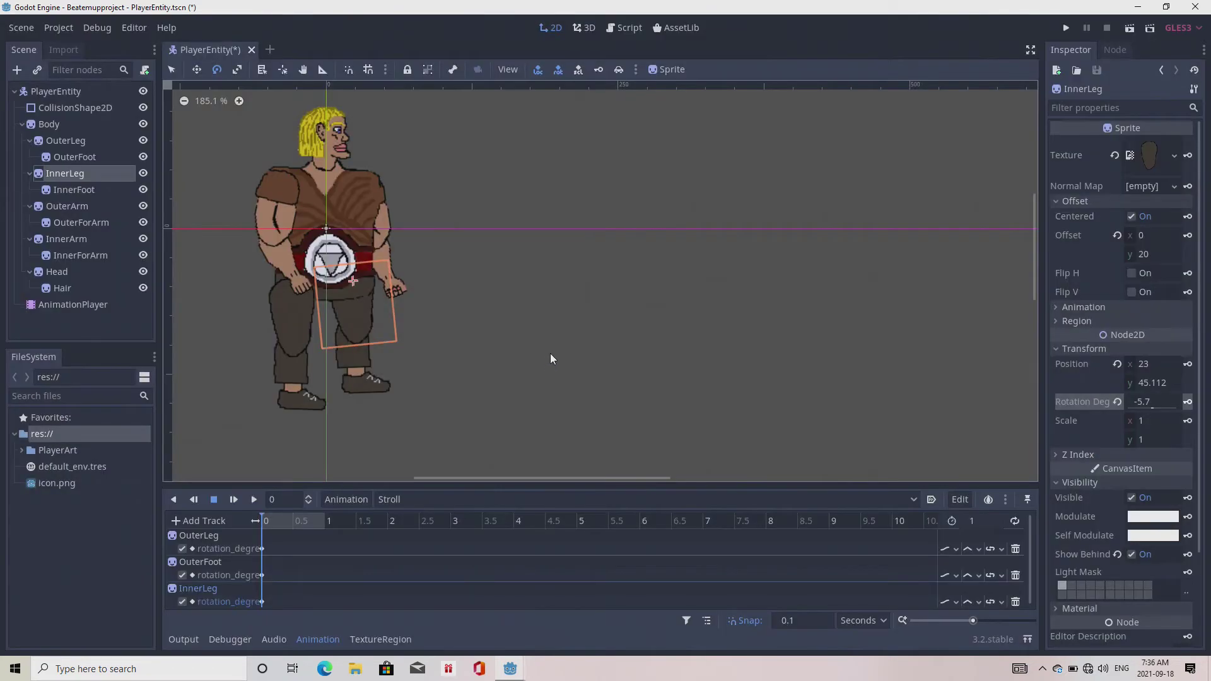
{"action": "left_click", "coordinate": [62, 189]}
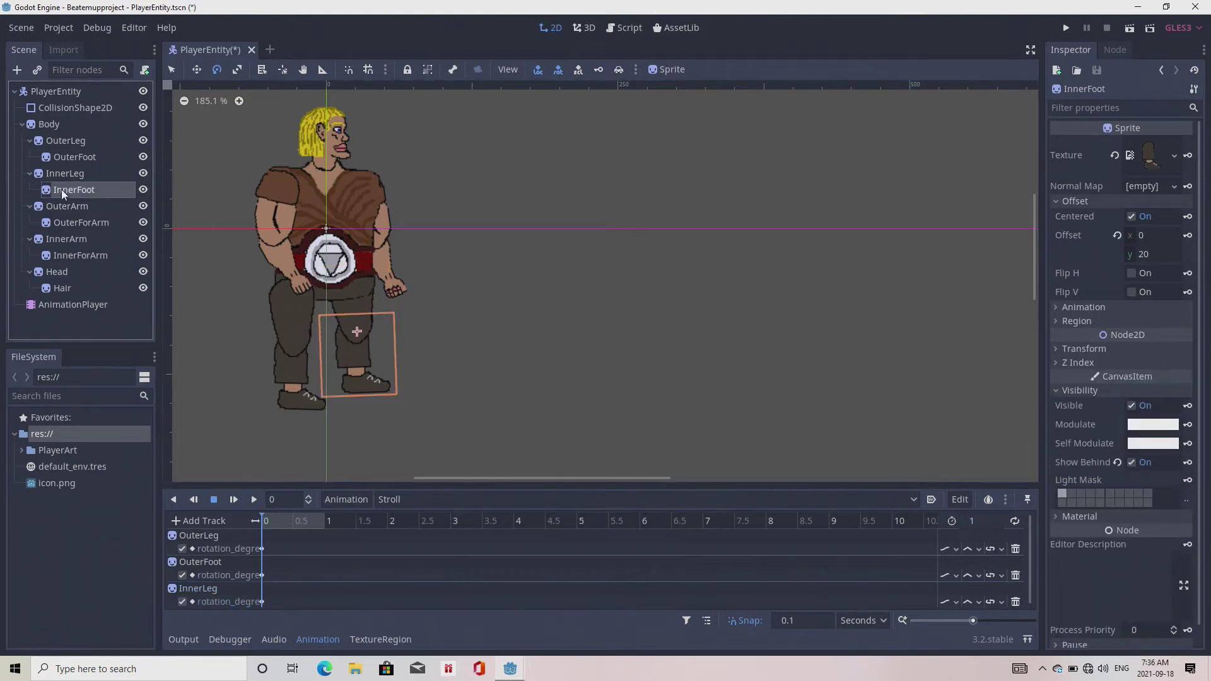
{"action": "left_click", "coordinate": [1054, 349]}
{"action": "left_click", "coordinate": [1188, 402]}
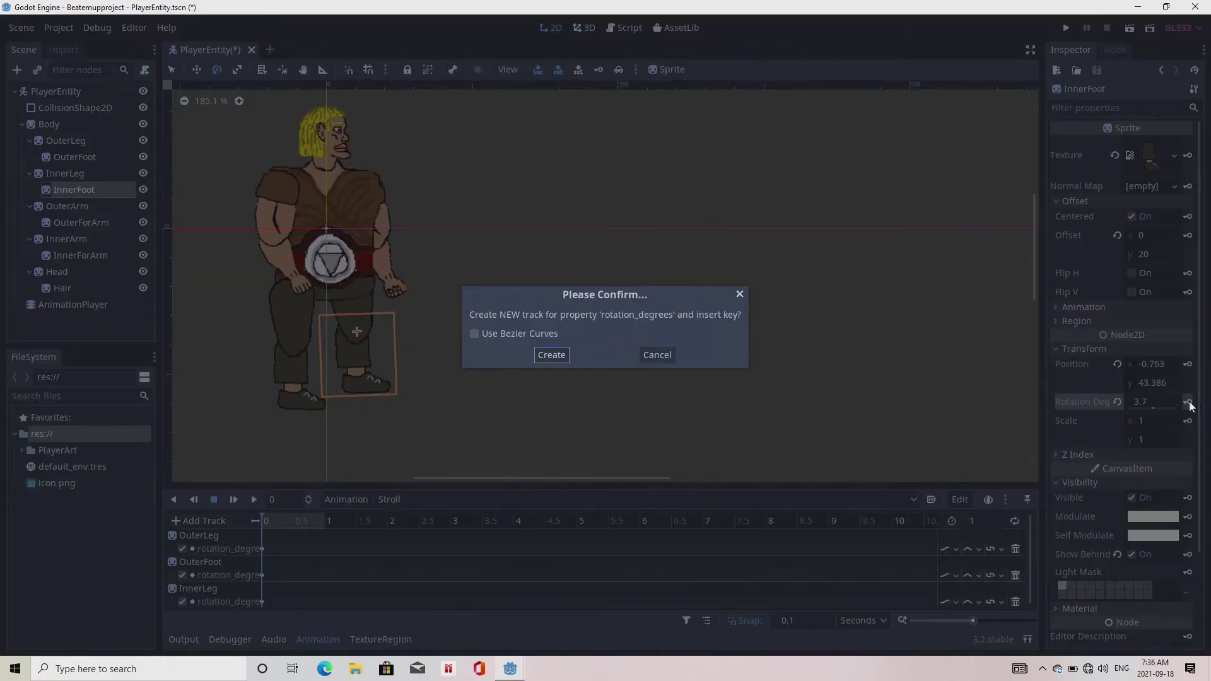
{"action": "left_click", "coordinate": [557, 355]}
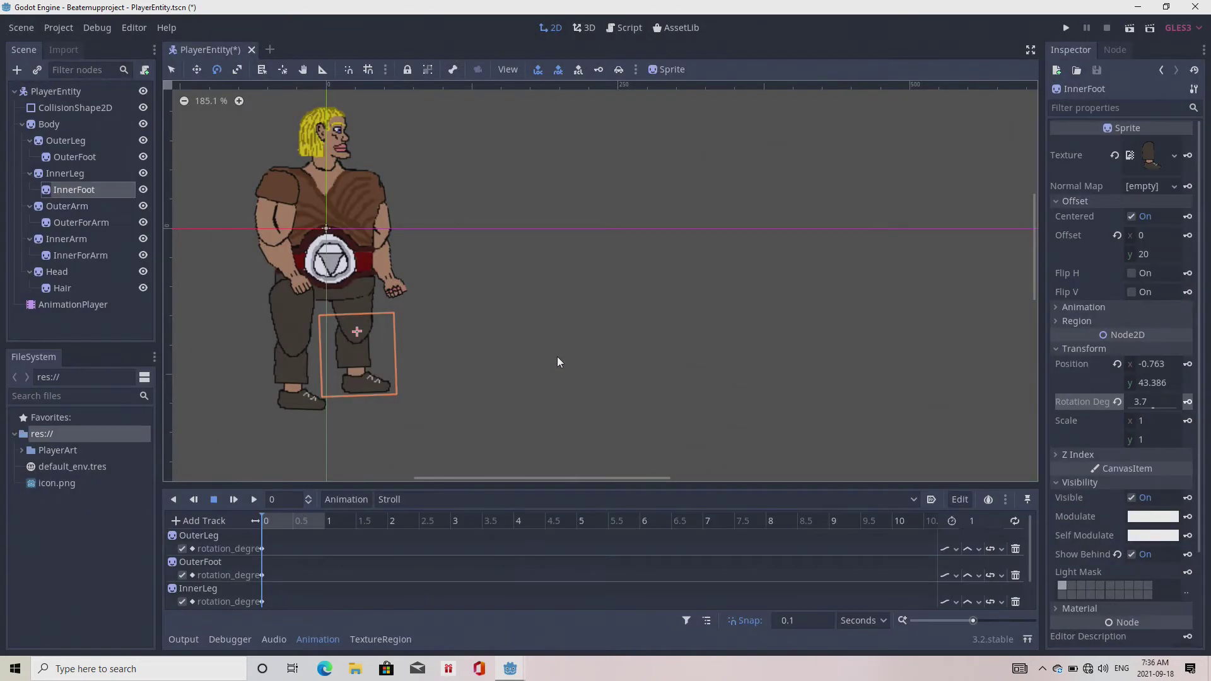
Step: Create rotation-degrees tracks with keys at 0 s in the Stroll animation for the OuterArm and OuterForArm sprites
{"action": "left_click", "coordinate": [62, 207]}
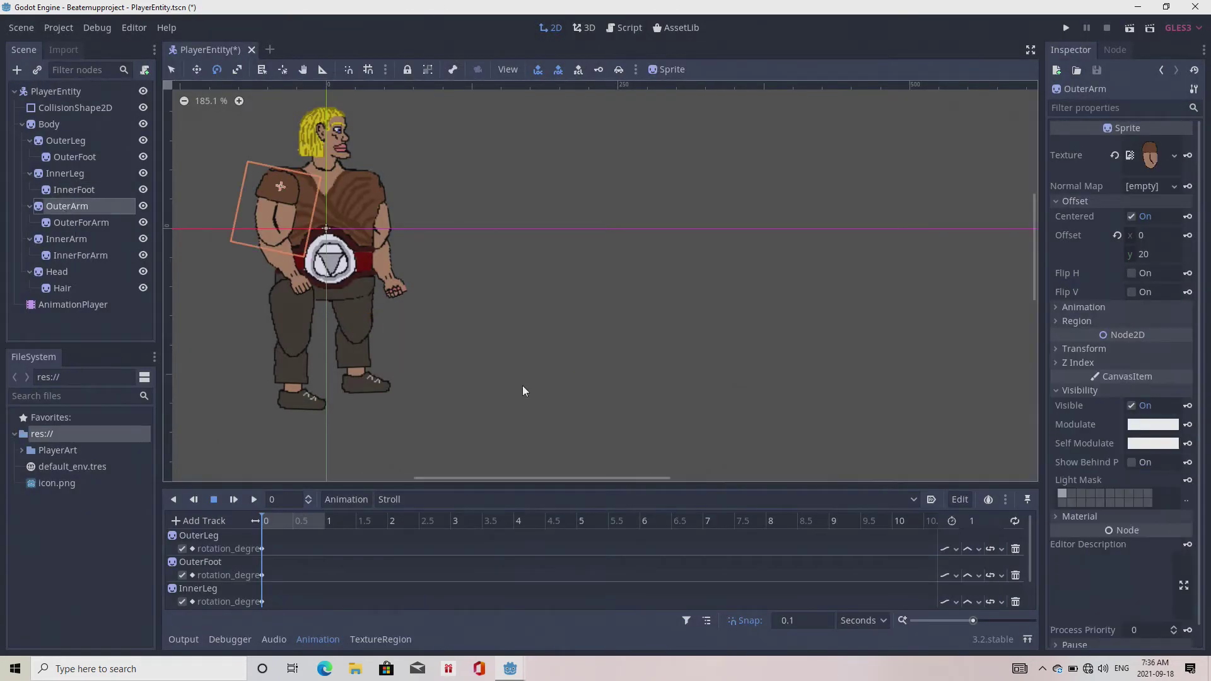
{"action": "left_click", "coordinate": [1057, 349]}
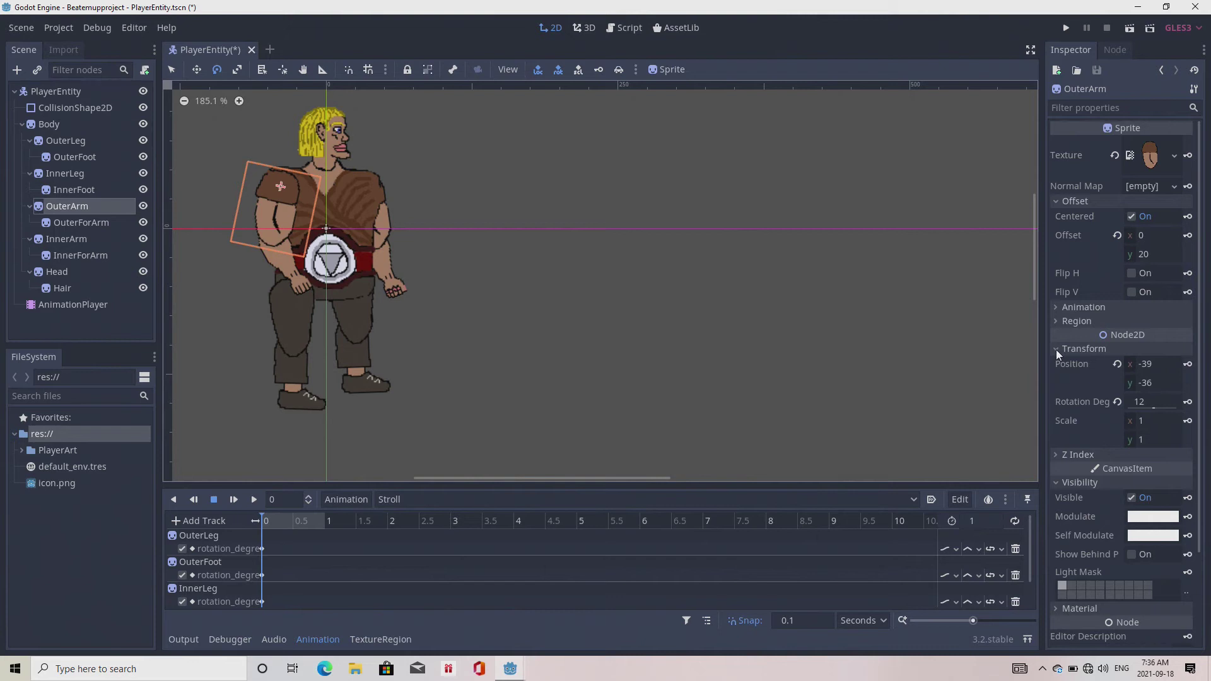
{"action": "left_click", "coordinate": [1187, 402]}
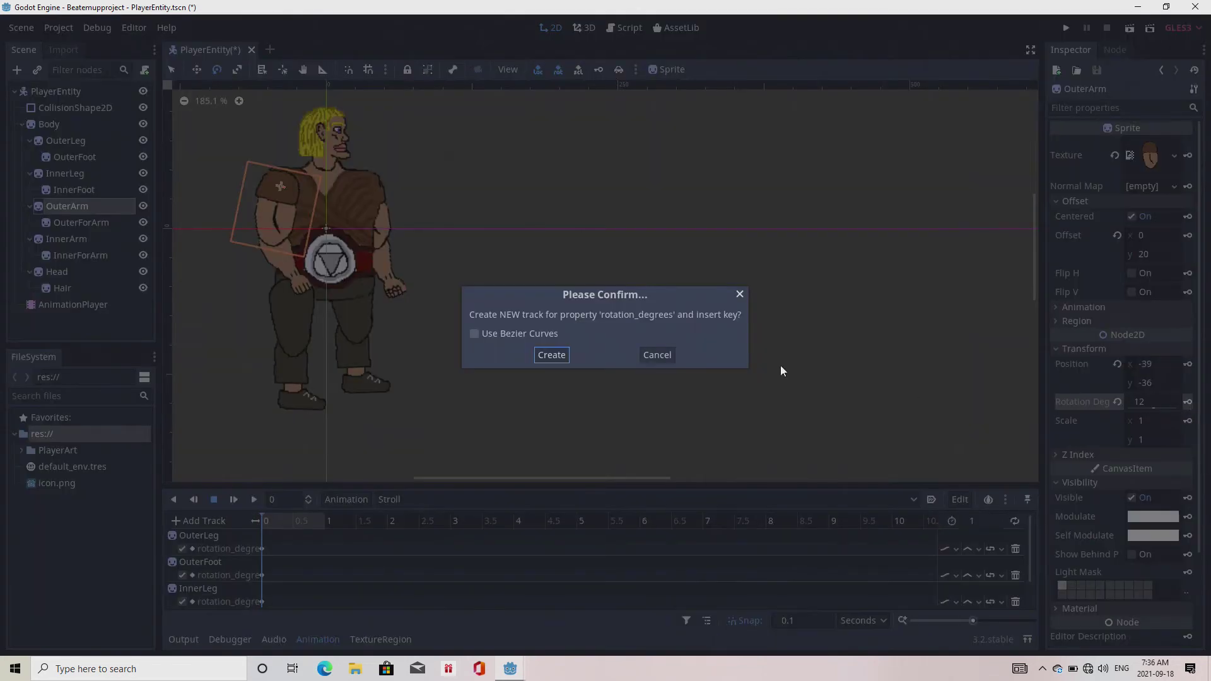
{"action": "left_click", "coordinate": [551, 355]}
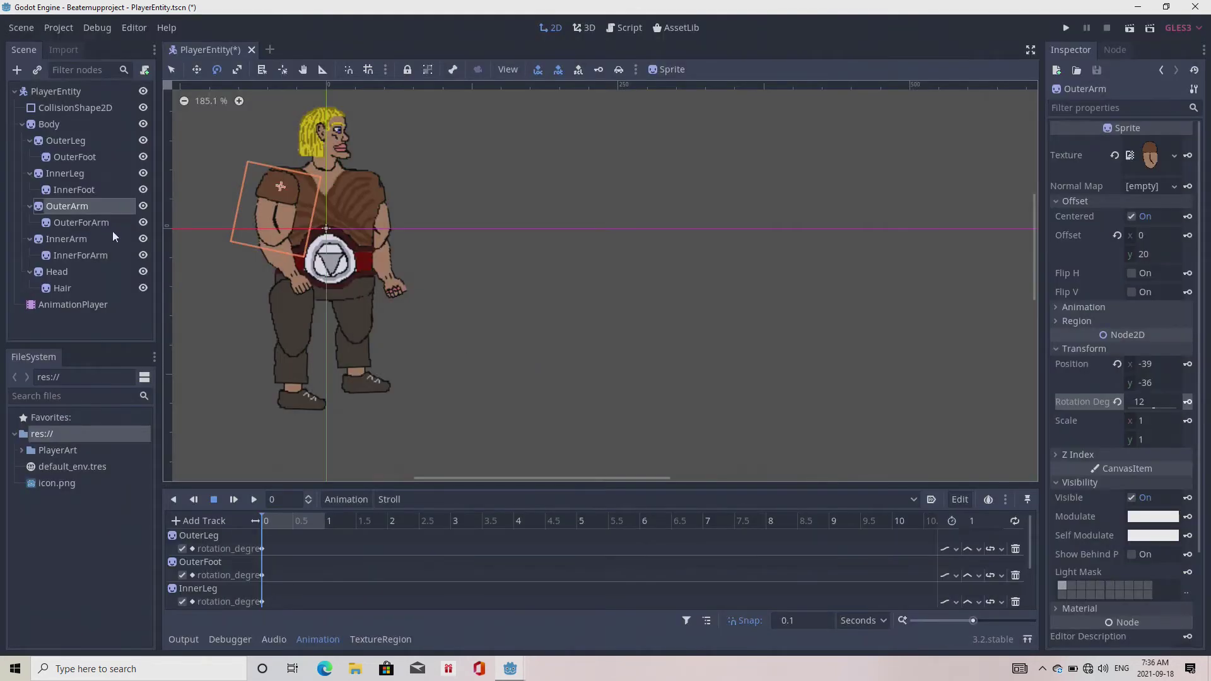
{"action": "left_click", "coordinate": [94, 223]}
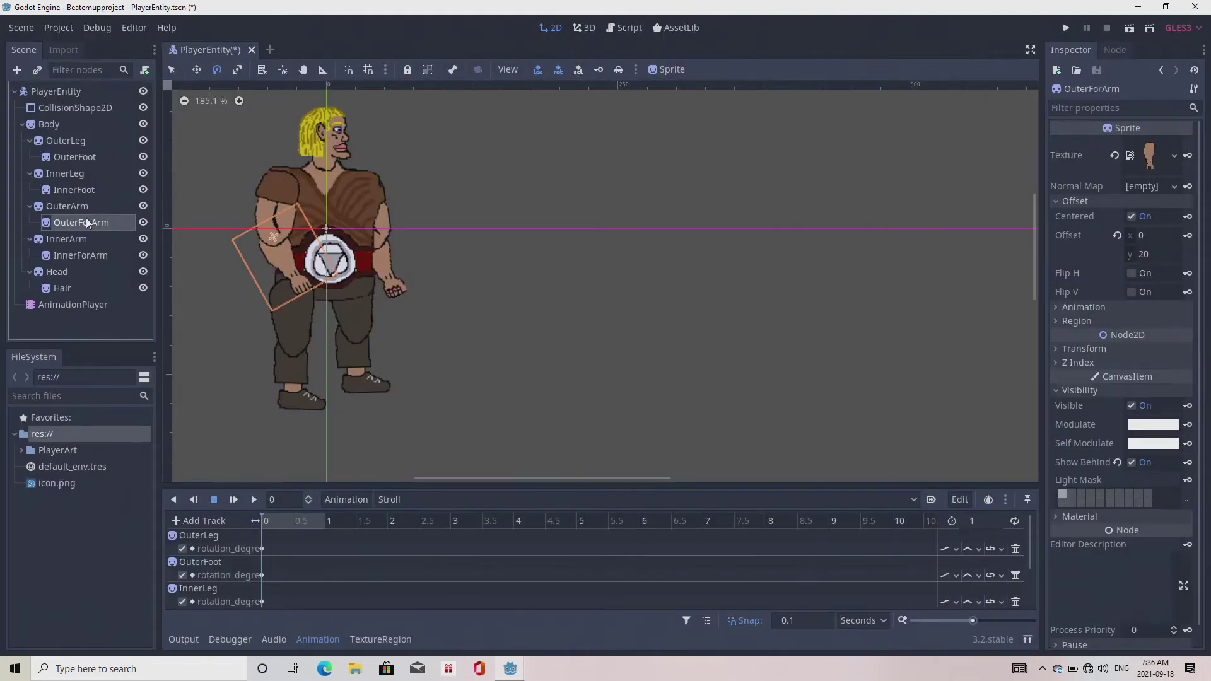
{"action": "left_click", "coordinate": [1054, 351]}
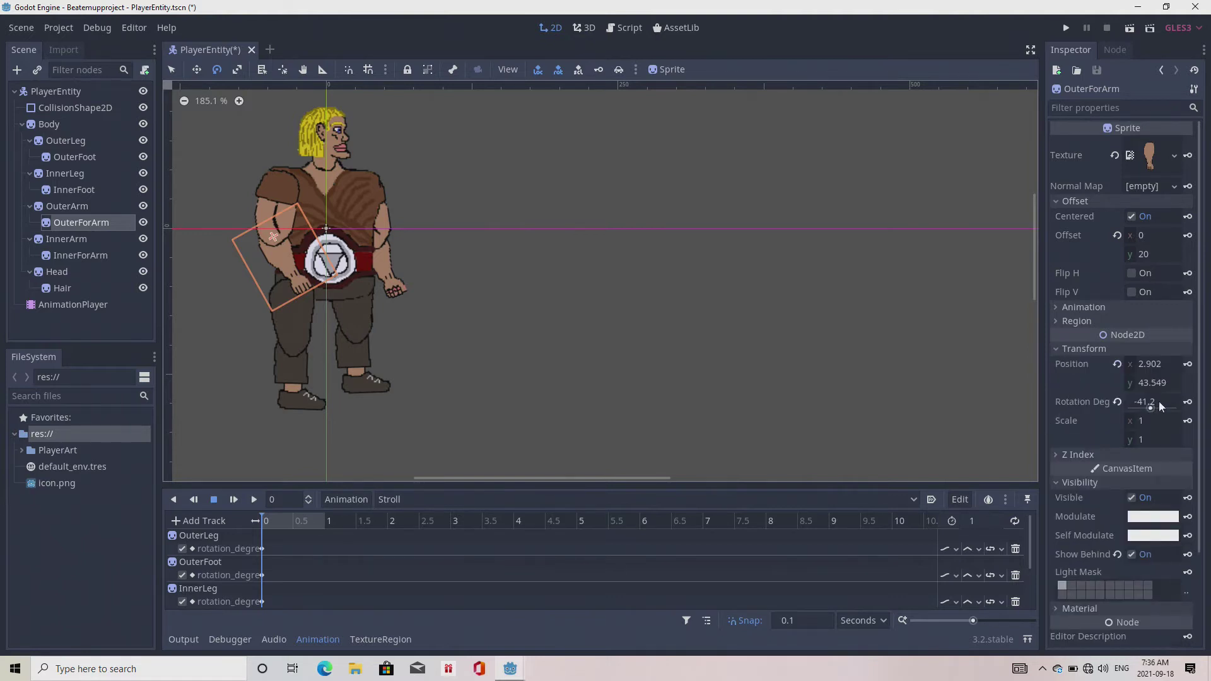
{"action": "left_click", "coordinate": [1187, 402]}
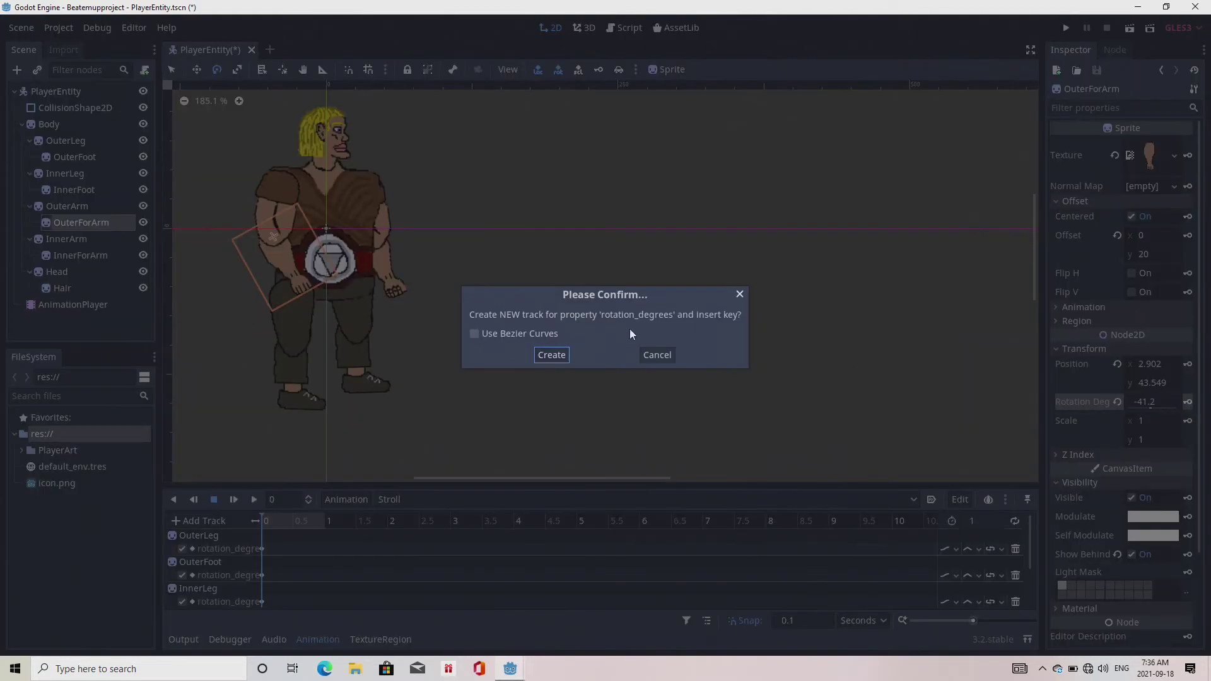
{"action": "left_click", "coordinate": [558, 359]}
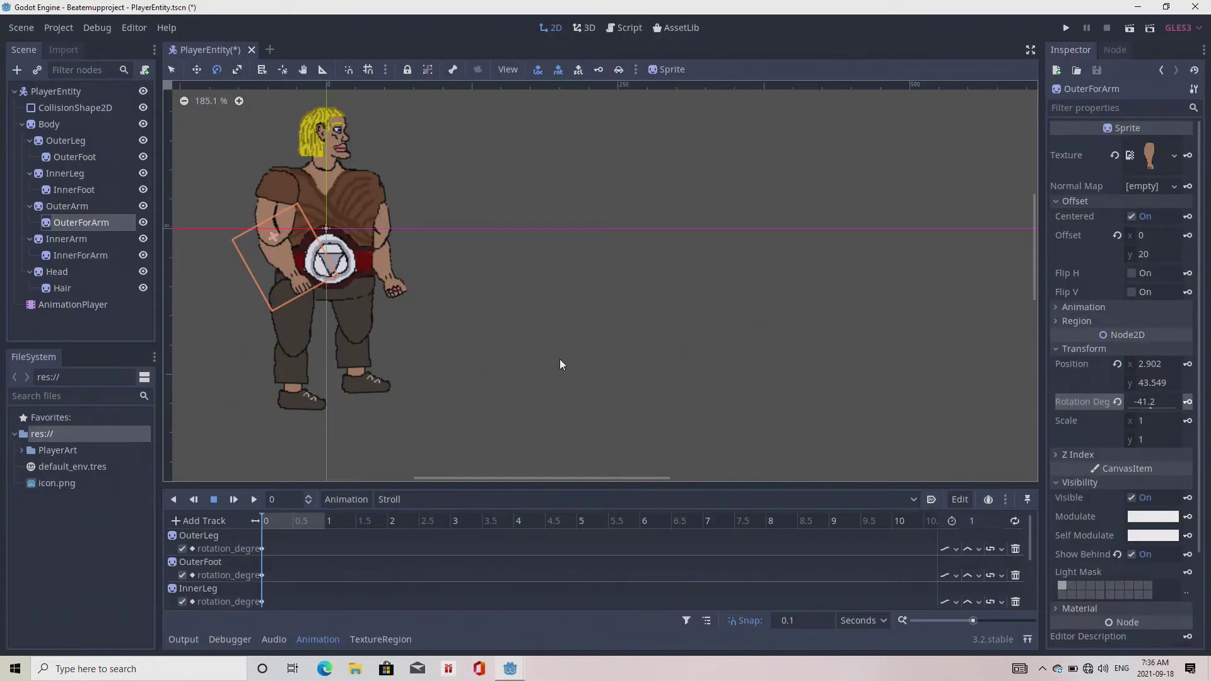
Step: Create rotation-degrees tracks with keys at 0 s in the Stroll animation for the InnerArm and InnerForArm sprites
{"action": "left_click", "coordinate": [62, 238]}
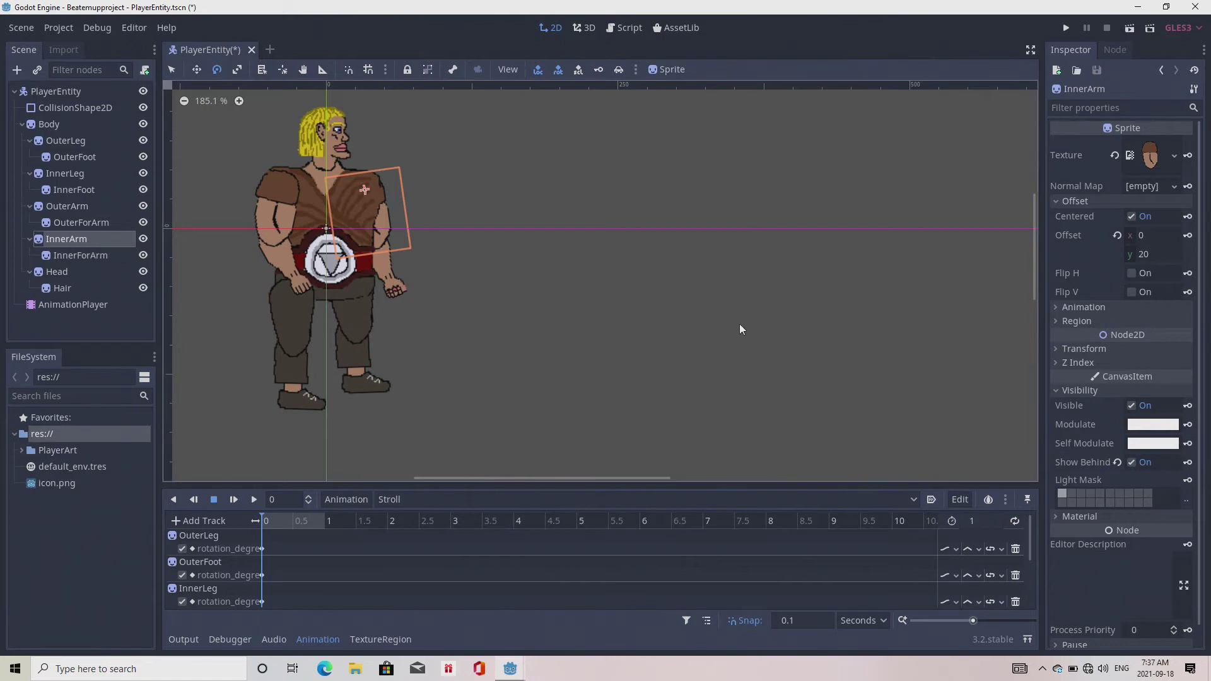
{"action": "left_click", "coordinate": [1062, 351]}
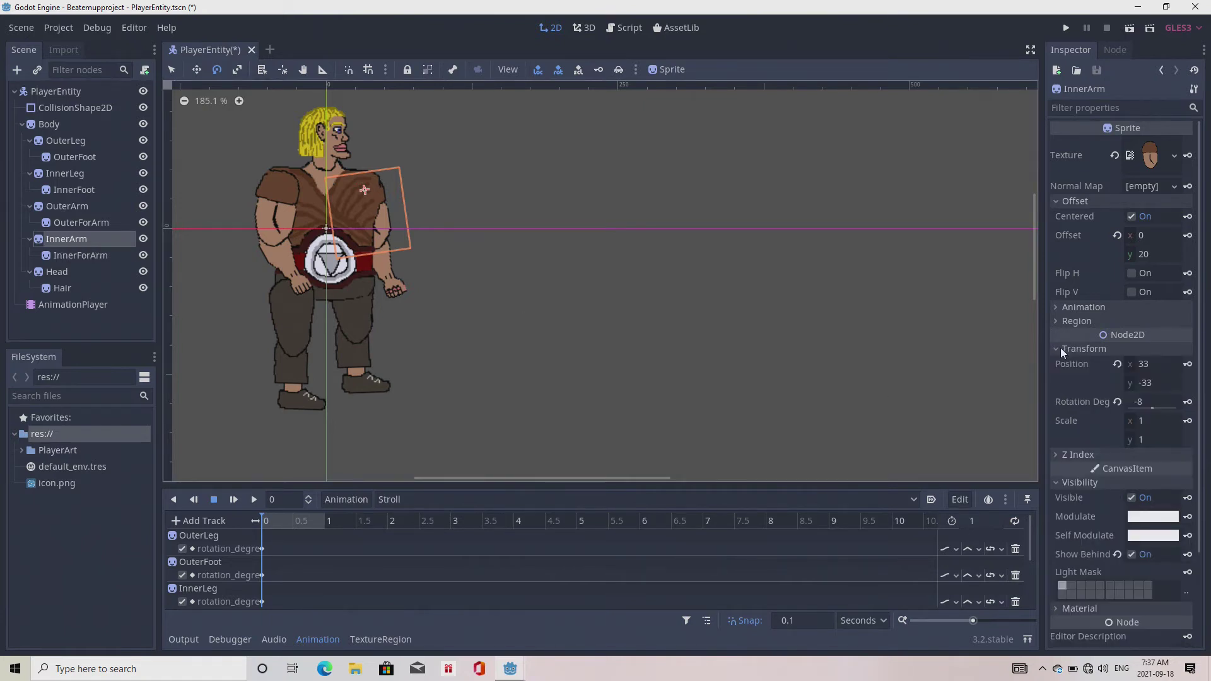
{"action": "left_click", "coordinate": [1187, 402]}
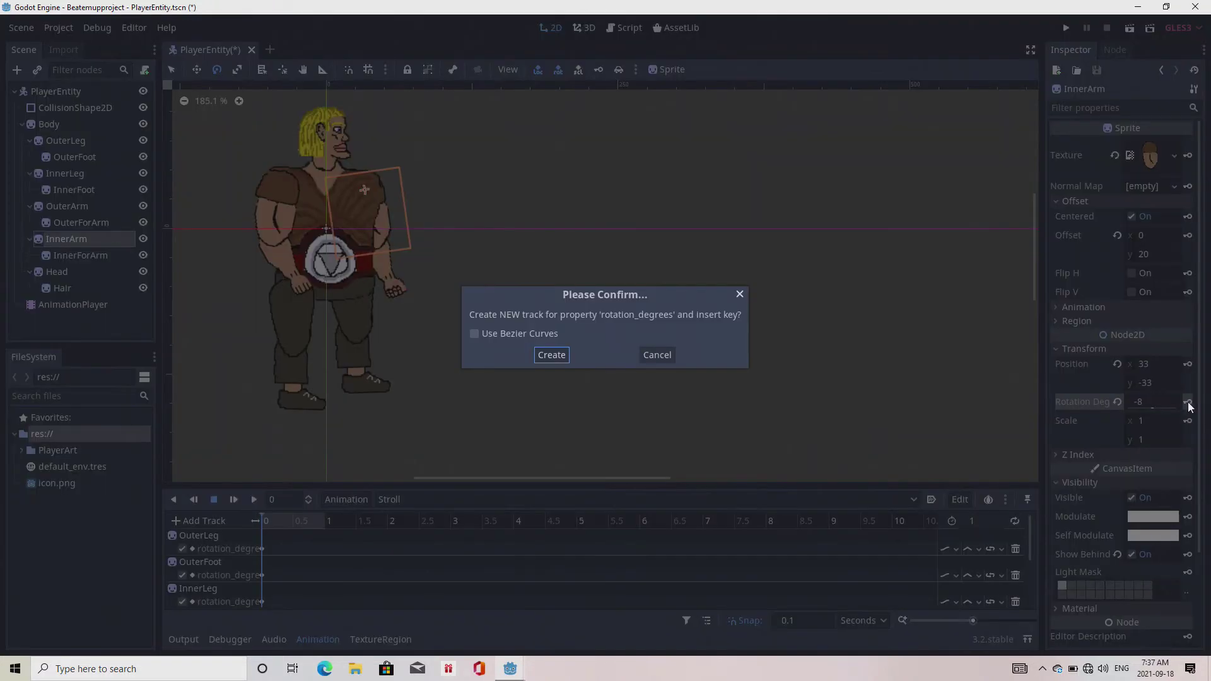
{"action": "left_click", "coordinate": [552, 355]}
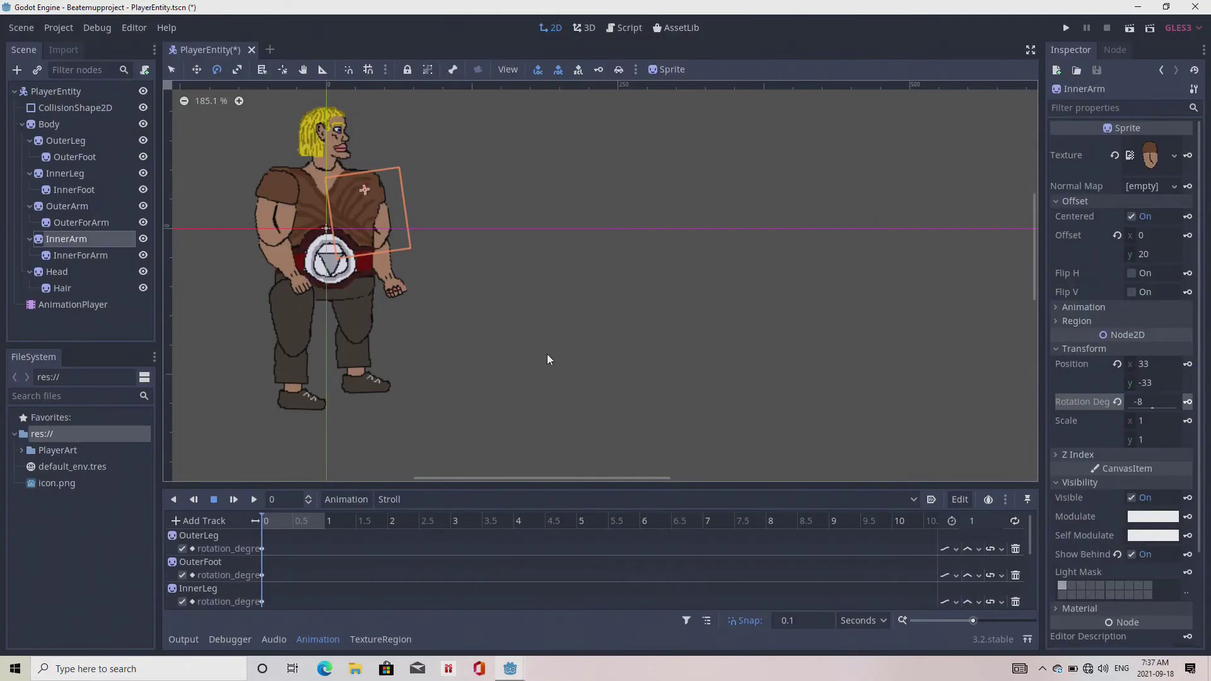
{"action": "left_click", "coordinate": [74, 256]}
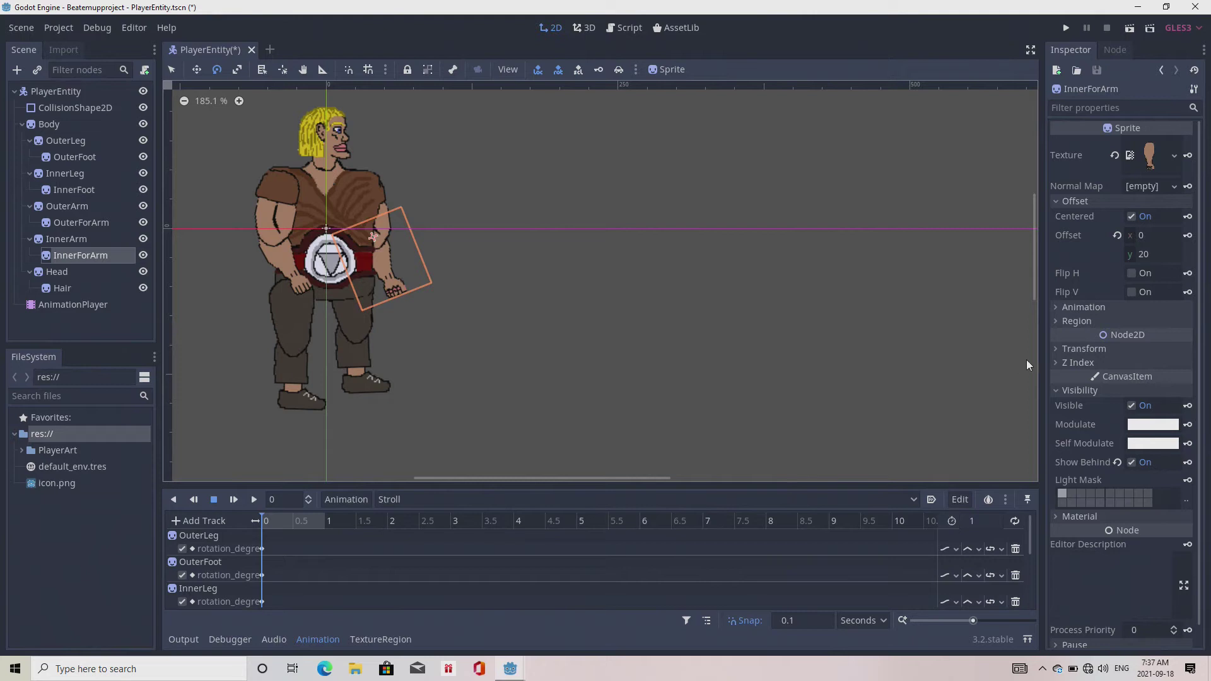
{"action": "left_click", "coordinate": [1054, 347]}
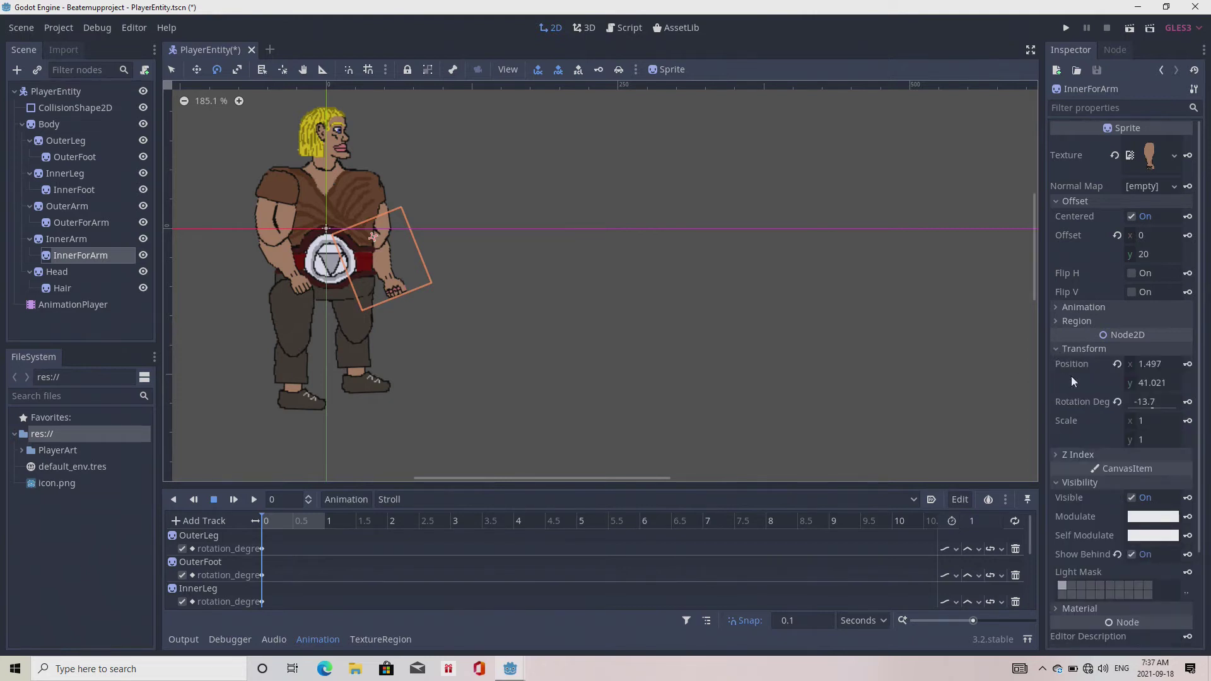
{"action": "left_click", "coordinate": [1187, 401]}
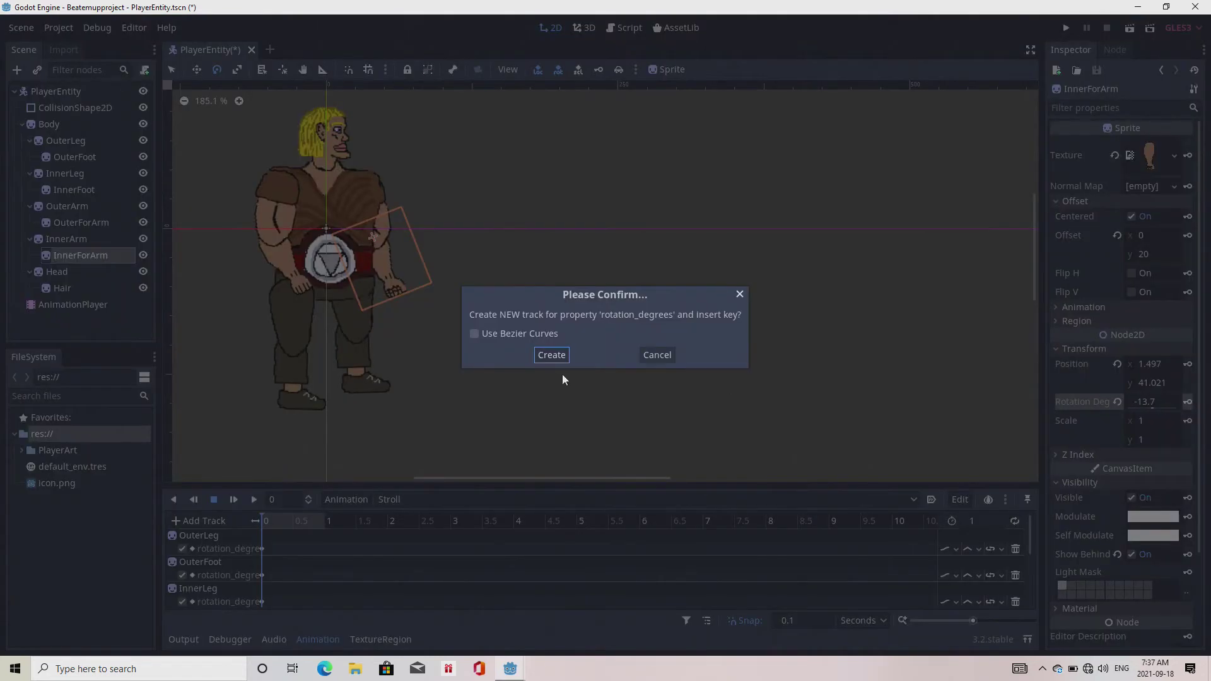
{"action": "left_click", "coordinate": [561, 355]}
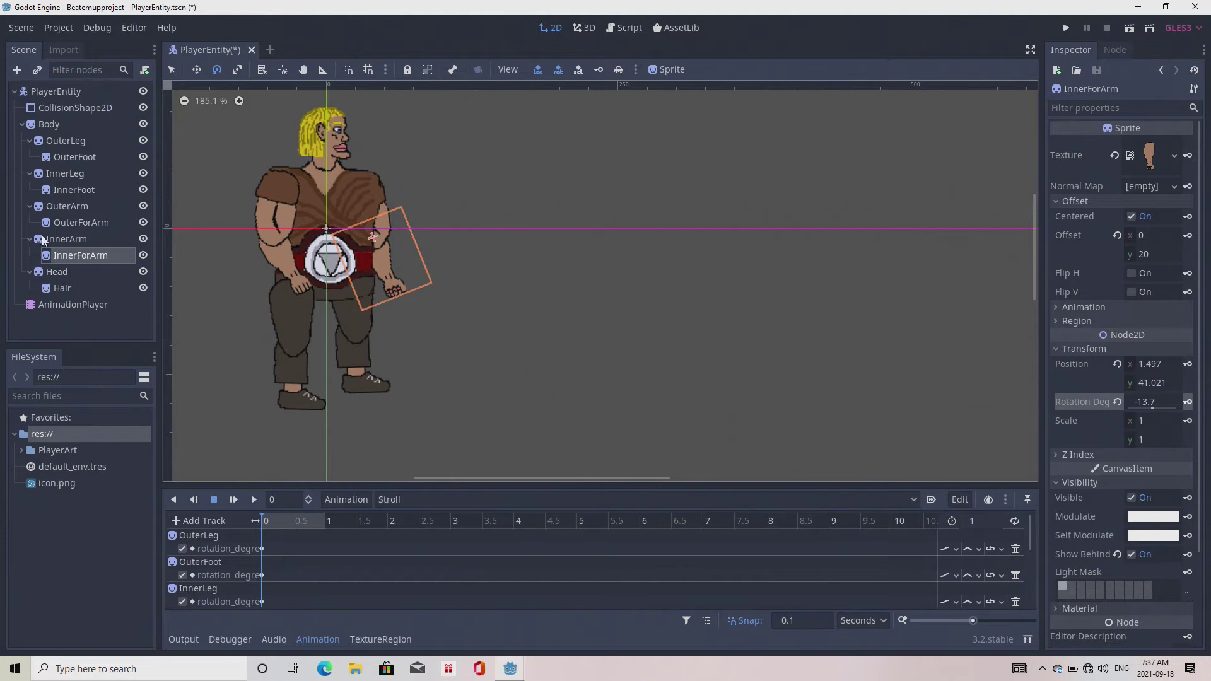
Step: Create a rotation-degrees track with a key at 0 s in the Stroll animation for the Head sprite
{"action": "left_click", "coordinate": [57, 272]}
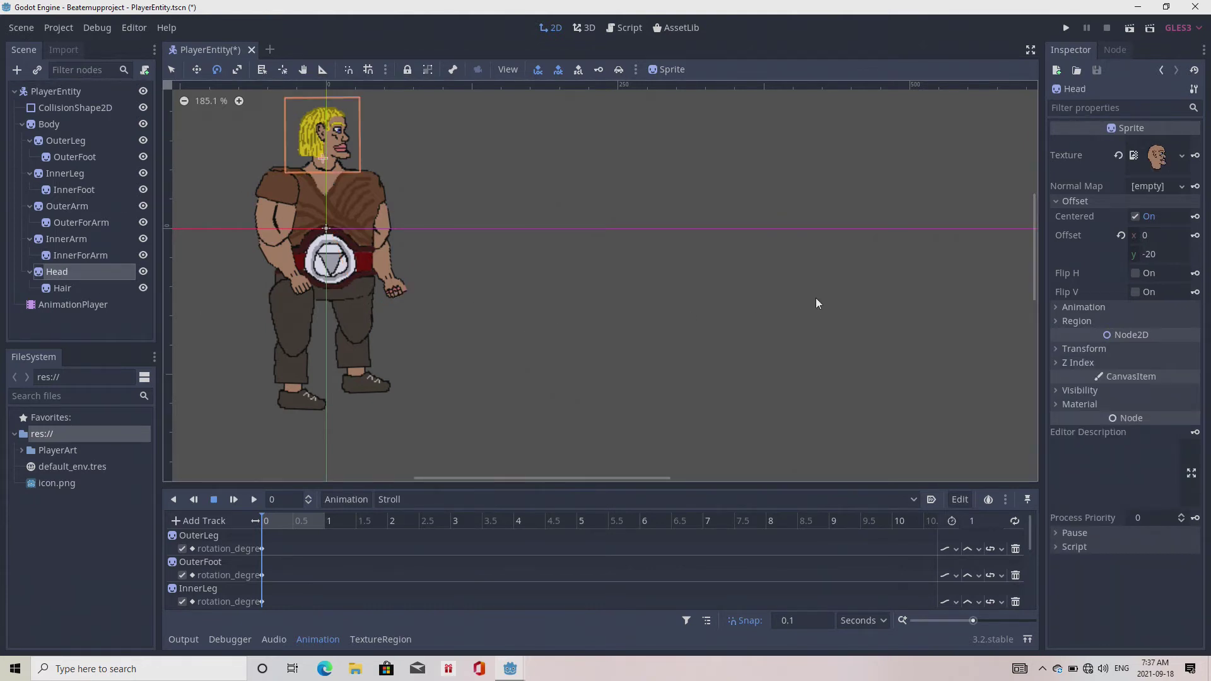
{"action": "left_click", "coordinate": [1056, 306]}
{"action": "left_click", "coordinate": [1057, 307]}
{"action": "left_click", "coordinate": [1056, 348]}
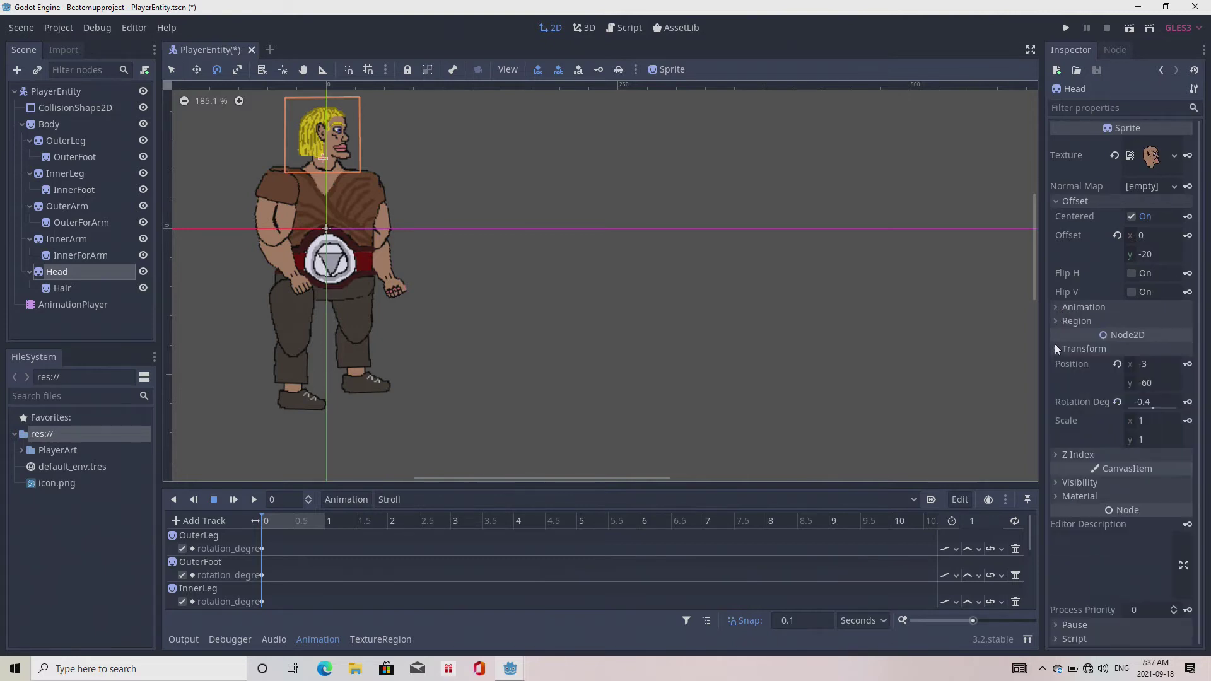
{"action": "left_click", "coordinate": [1187, 402]}
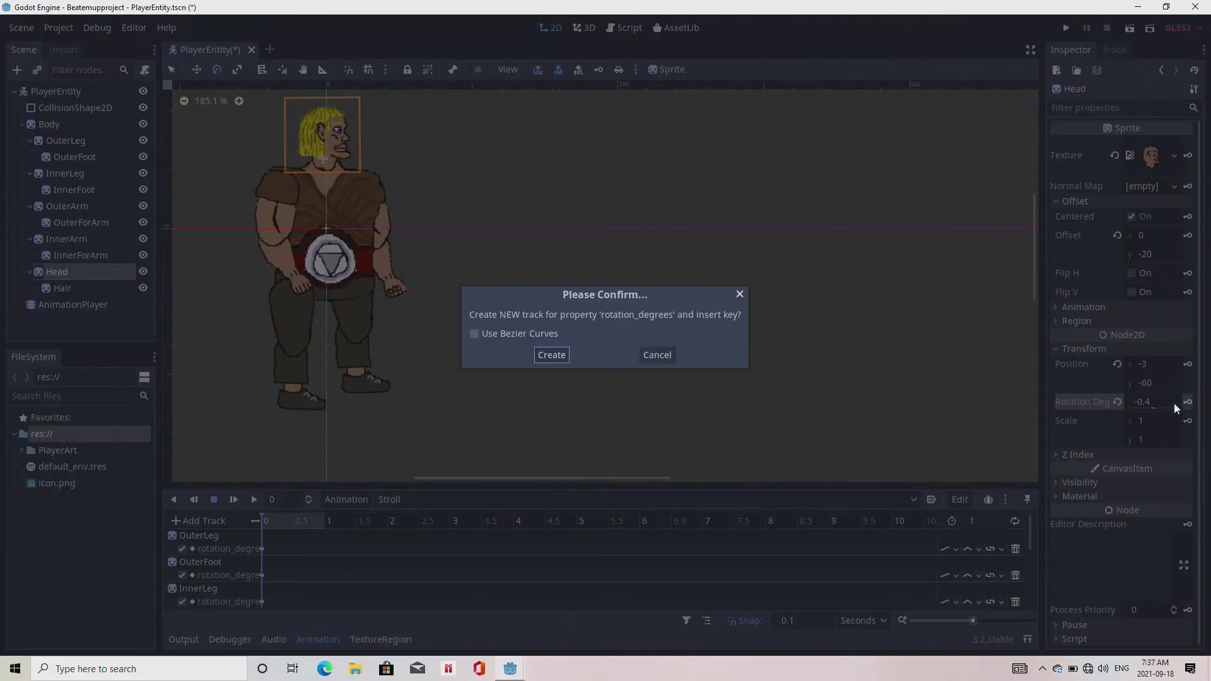
{"action": "left_click", "coordinate": [552, 355]}
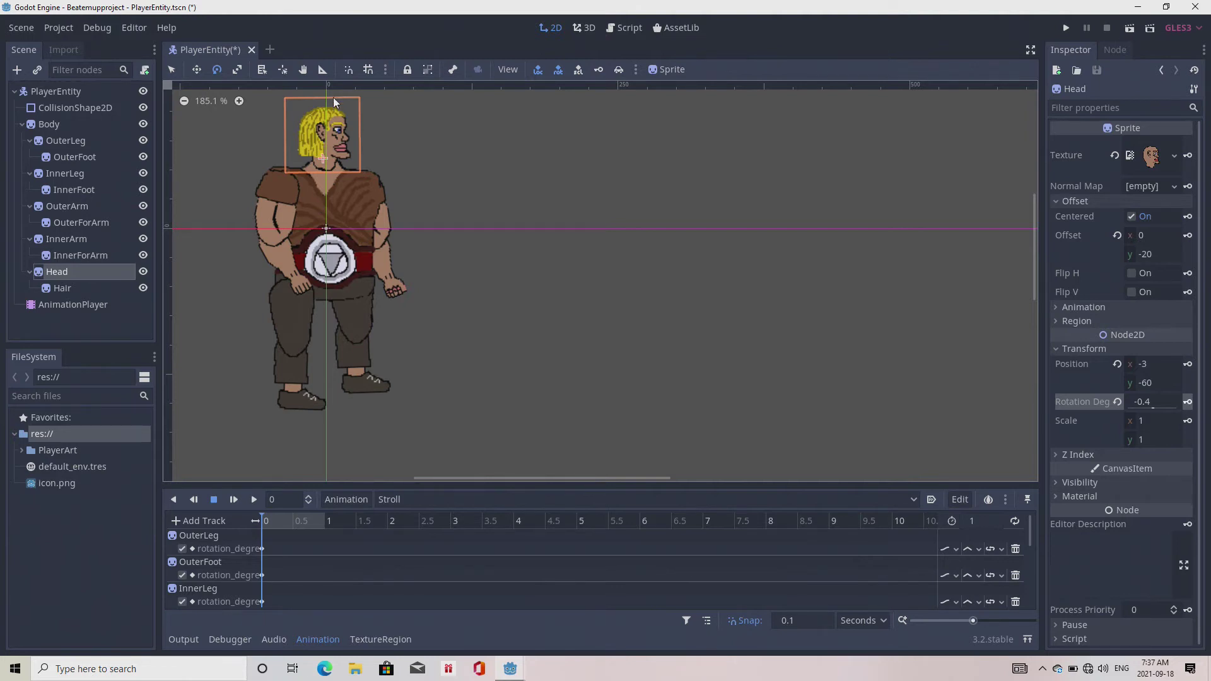
Step: At 0.3 s, swing the outer leg back and key its rotations: OuterLeg about 25.3° and OuterFoot about 27.6°
{"action": "left_click", "coordinate": [278, 523]}
{"action": "left_click", "coordinate": [56, 143]}
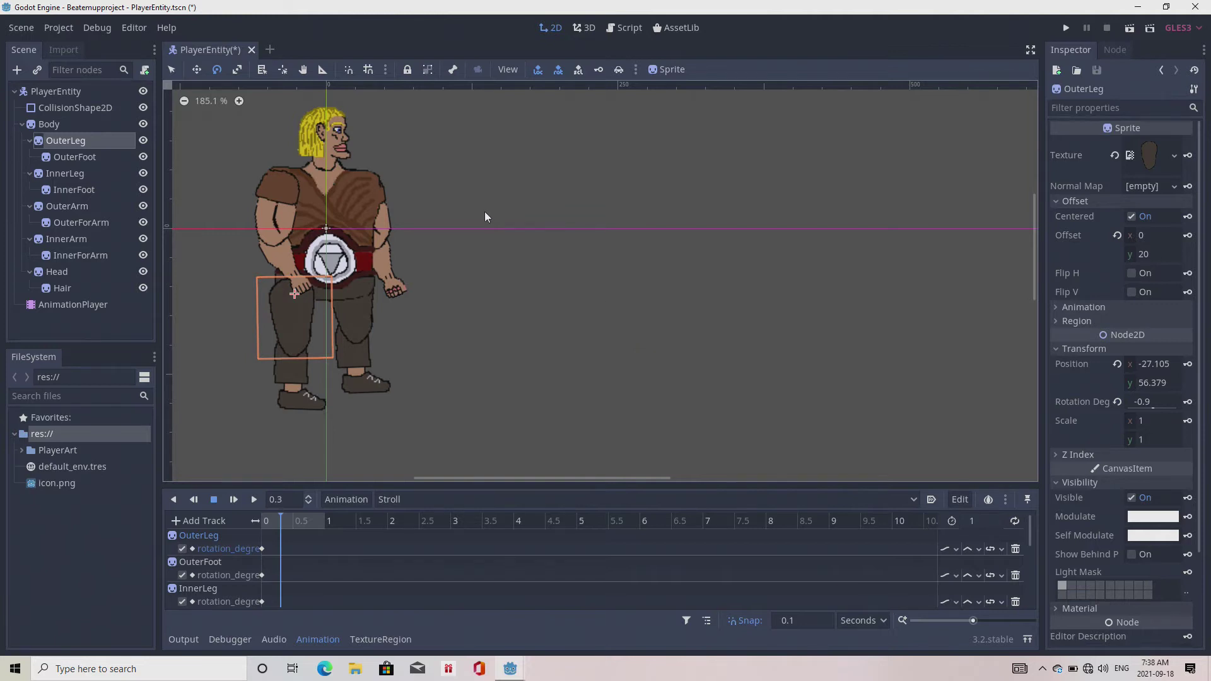
{"action": "left_click_drag", "start_coordinate": [435, 330], "coordinate": [379, 365]}
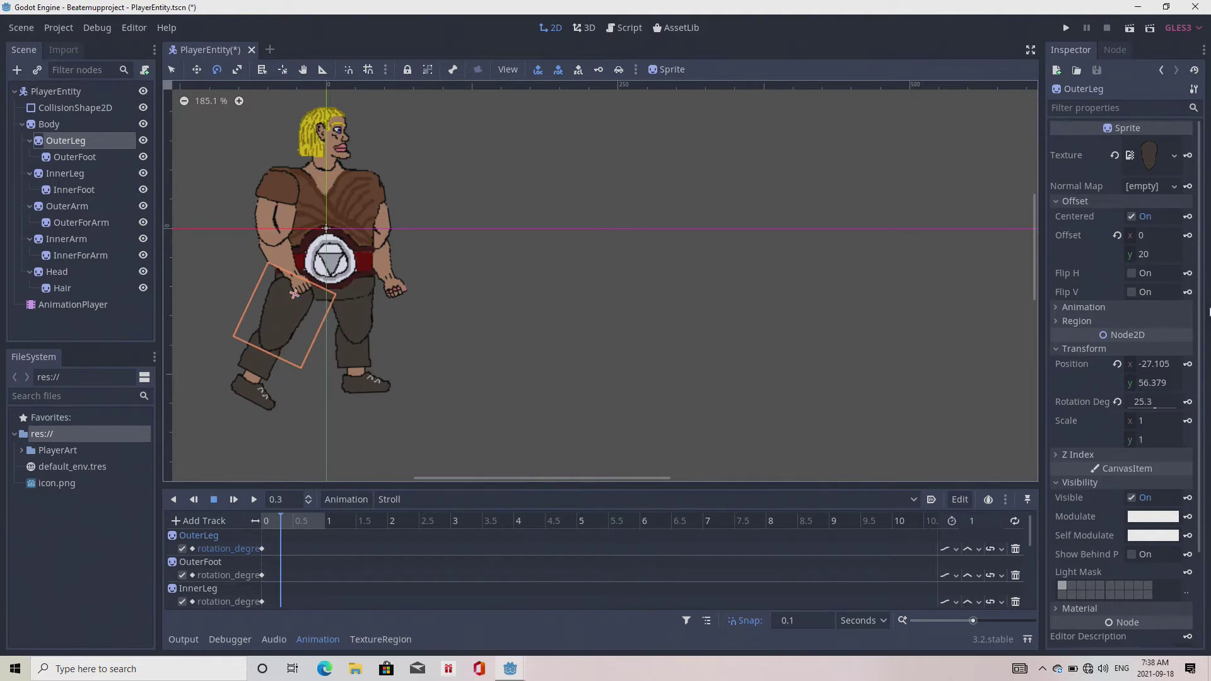
{"action": "left_click", "coordinate": [1189, 405]}
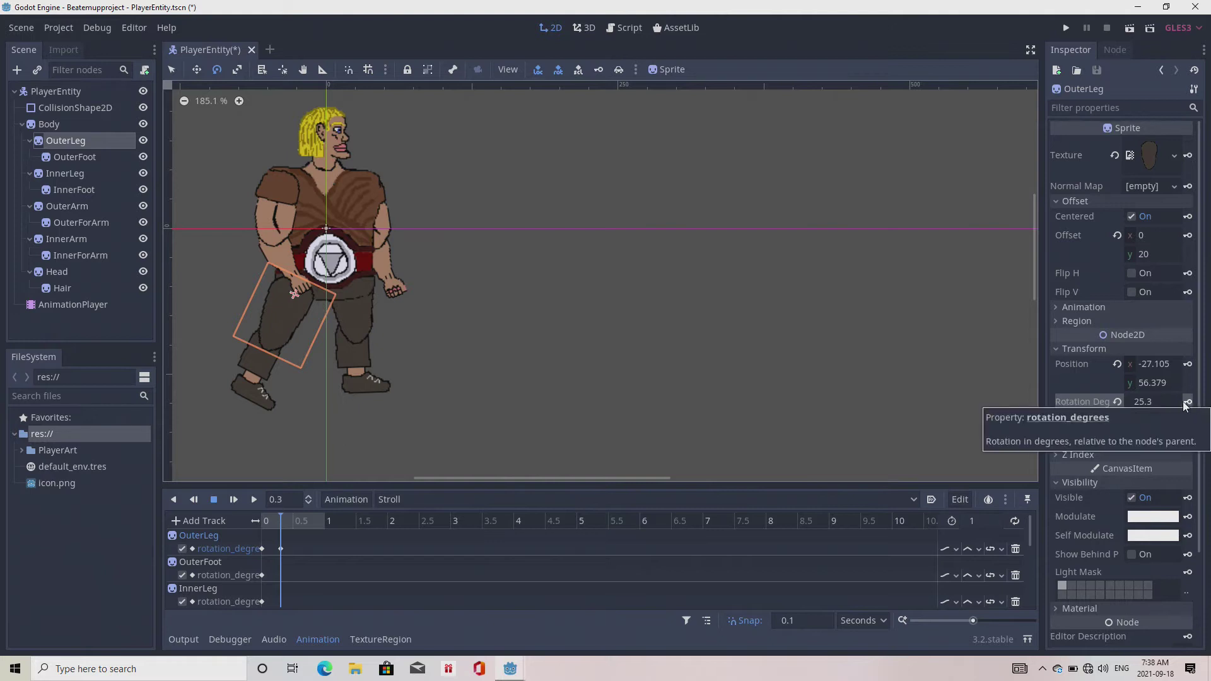
{"action": "left_click", "coordinate": [75, 158]}
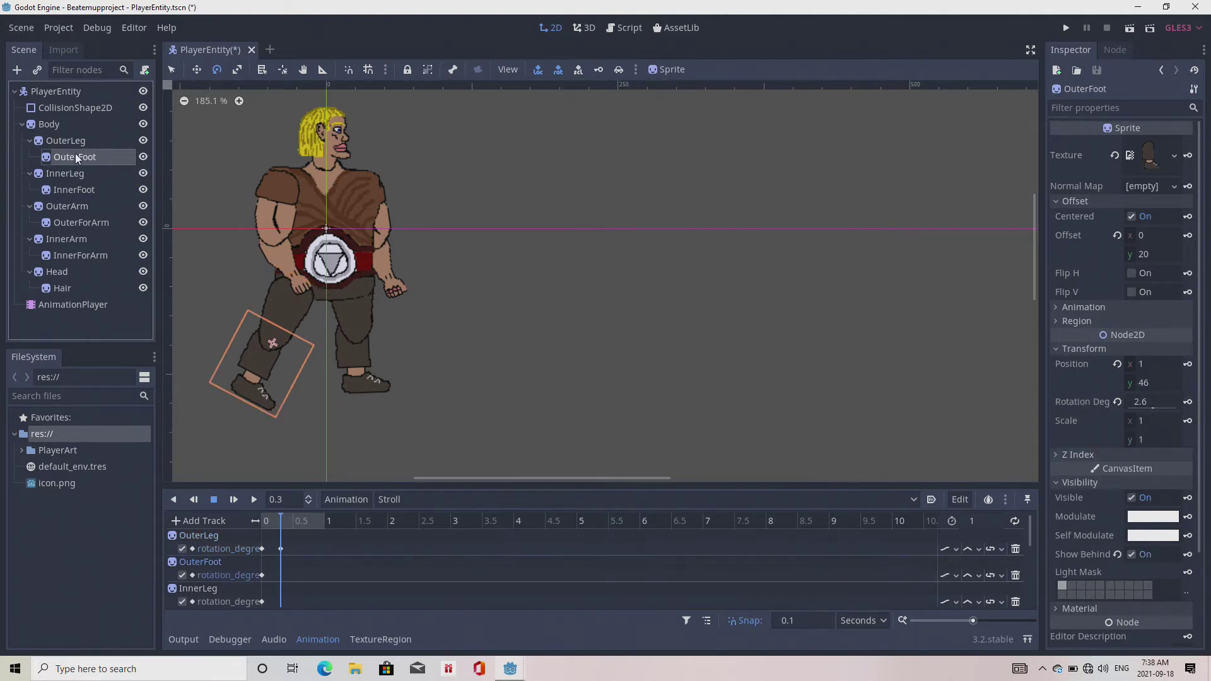
{"action": "left_click_drag", "start_coordinate": [406, 347], "coordinate": [372, 394]}
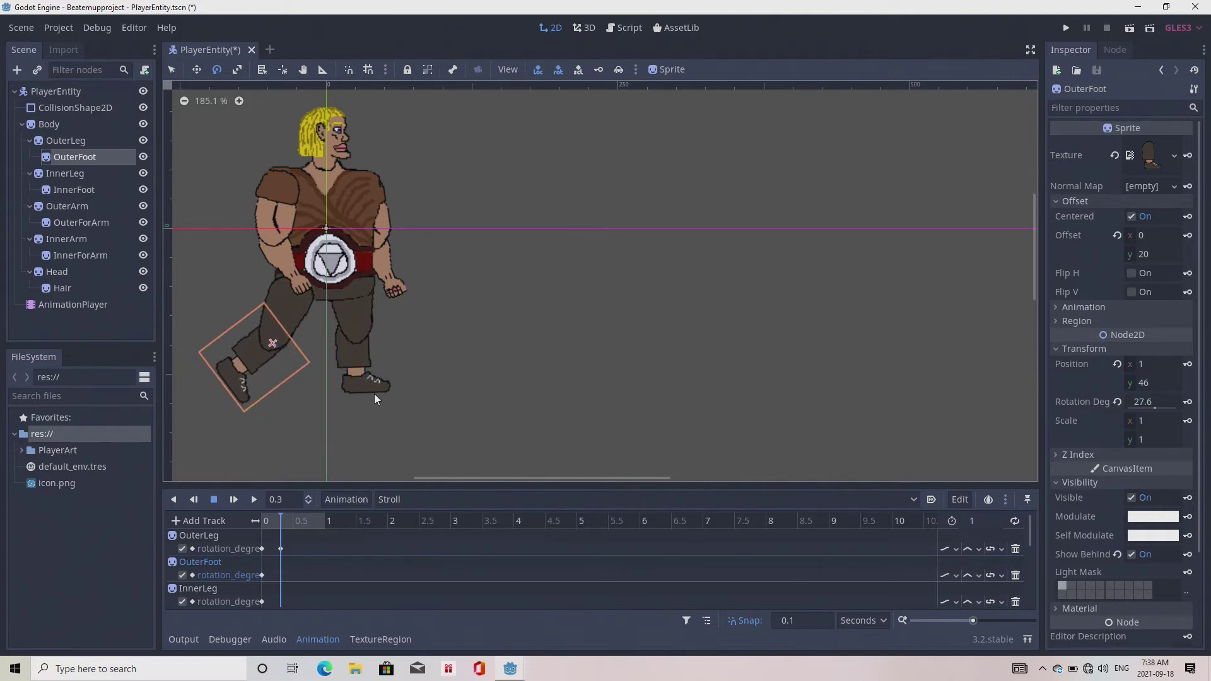
{"action": "left_click", "coordinate": [1188, 402]}
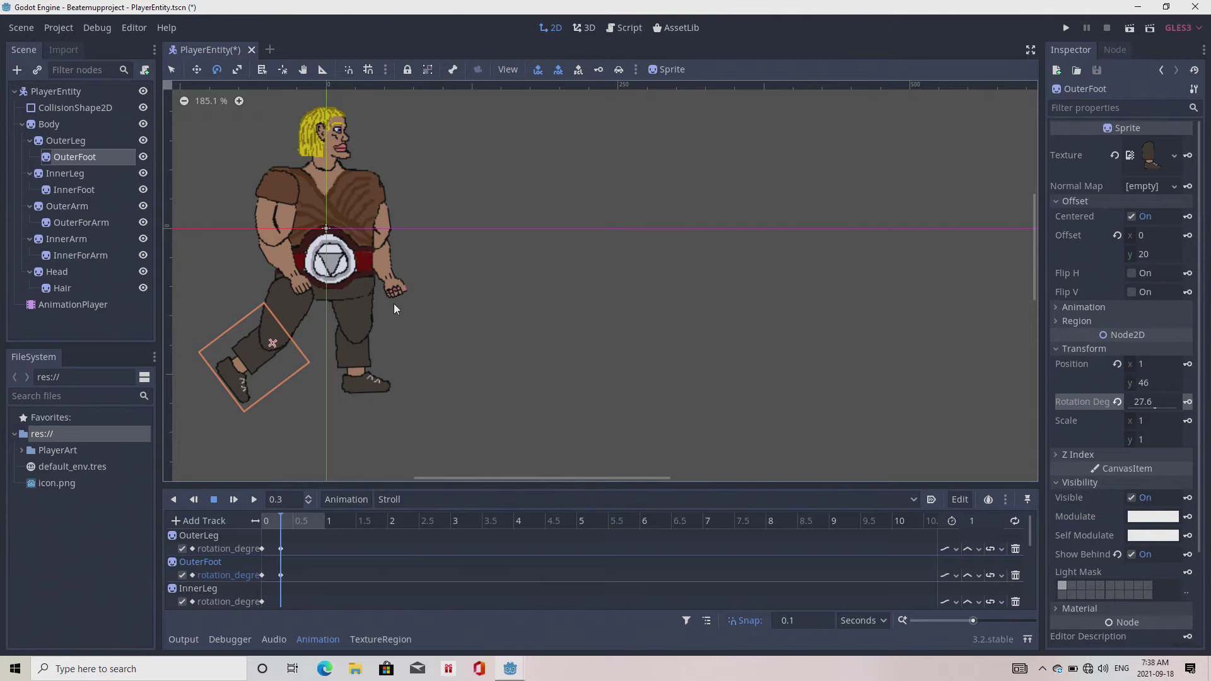
Step: At 0.3 s, swing the inner leg forward and key its rotations: InnerLeg about -24.1° and InnerFoot about -6.2°
{"action": "left_click", "coordinate": [63, 175]}
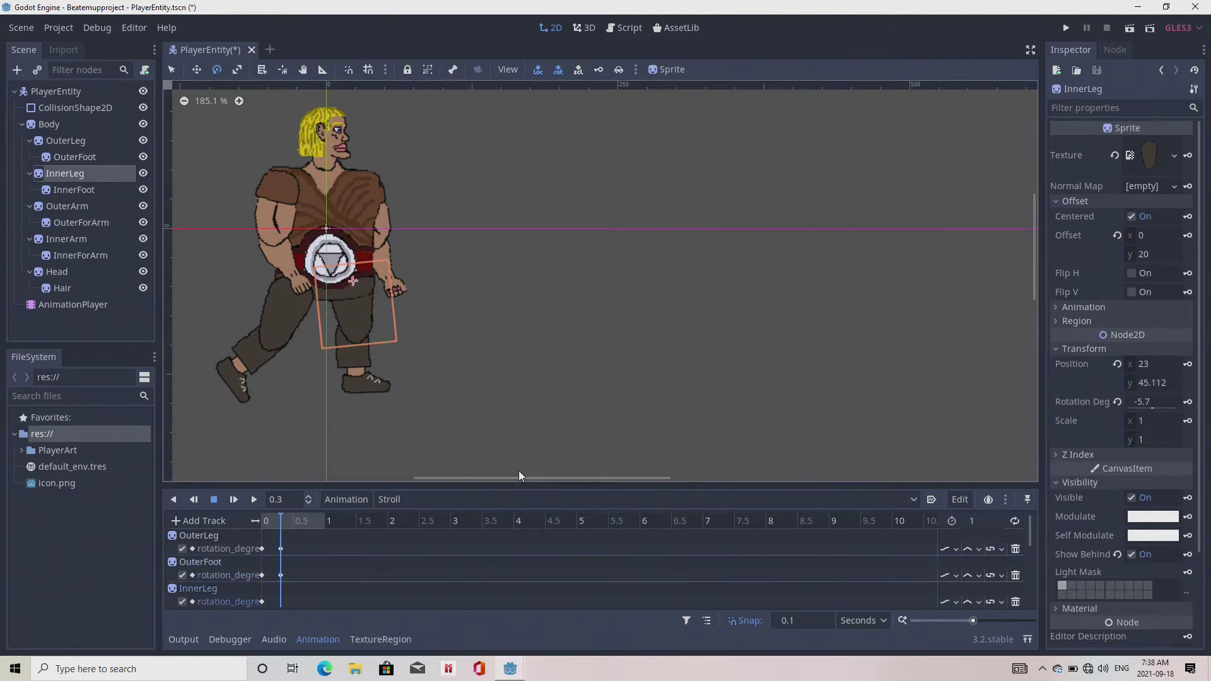
{"action": "left_click_drag", "start_coordinate": [453, 435], "coordinate": [488, 391]}
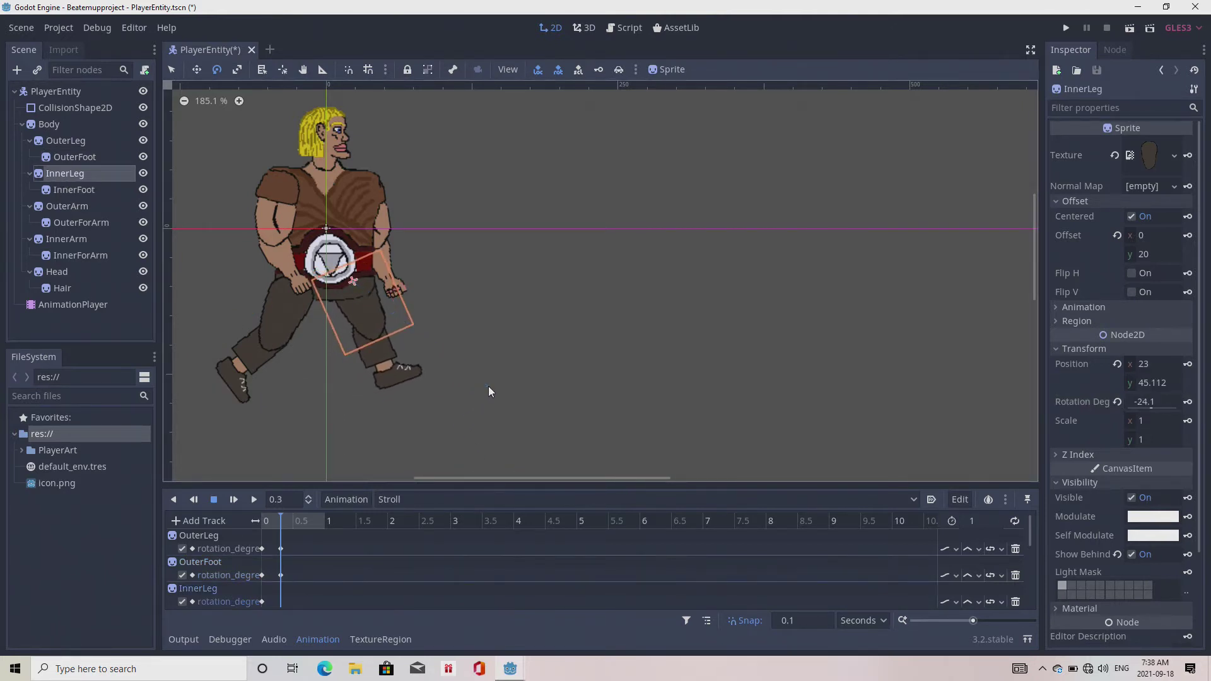
{"action": "left_click", "coordinate": [1187, 402]}
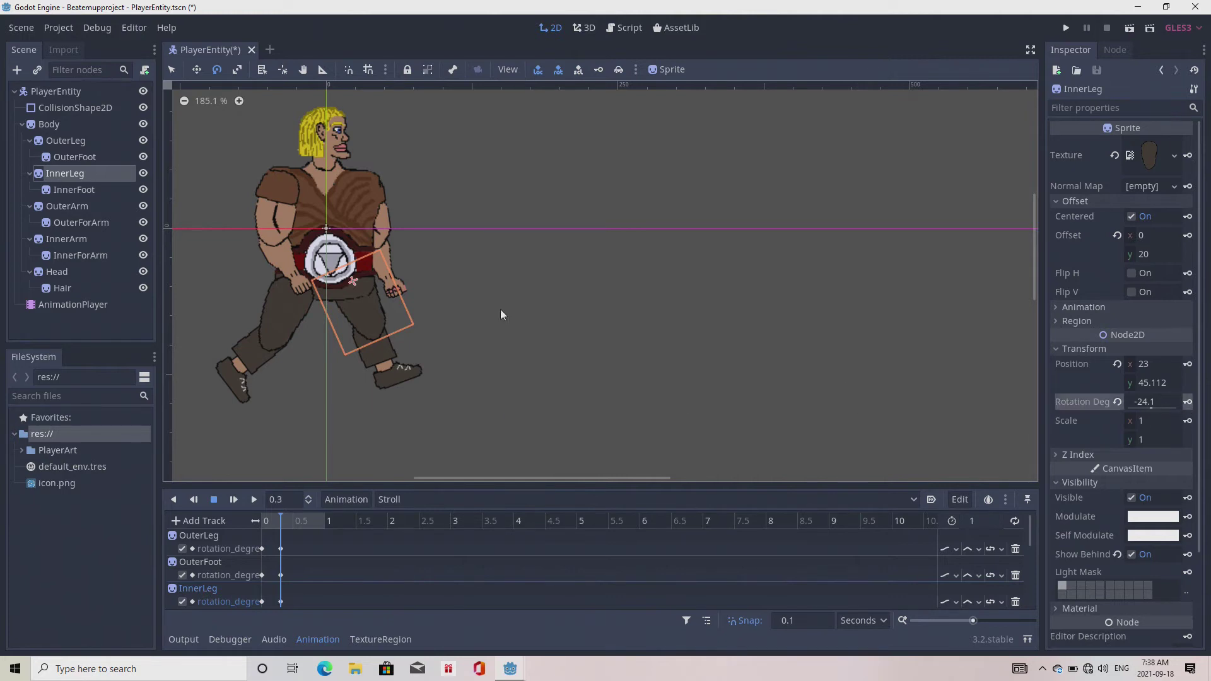
{"action": "left_click", "coordinate": [78, 193]}
{"action": "left_click_drag", "start_coordinate": [514, 382], "coordinate": [534, 357]}
{"action": "left_click", "coordinate": [1185, 403]}
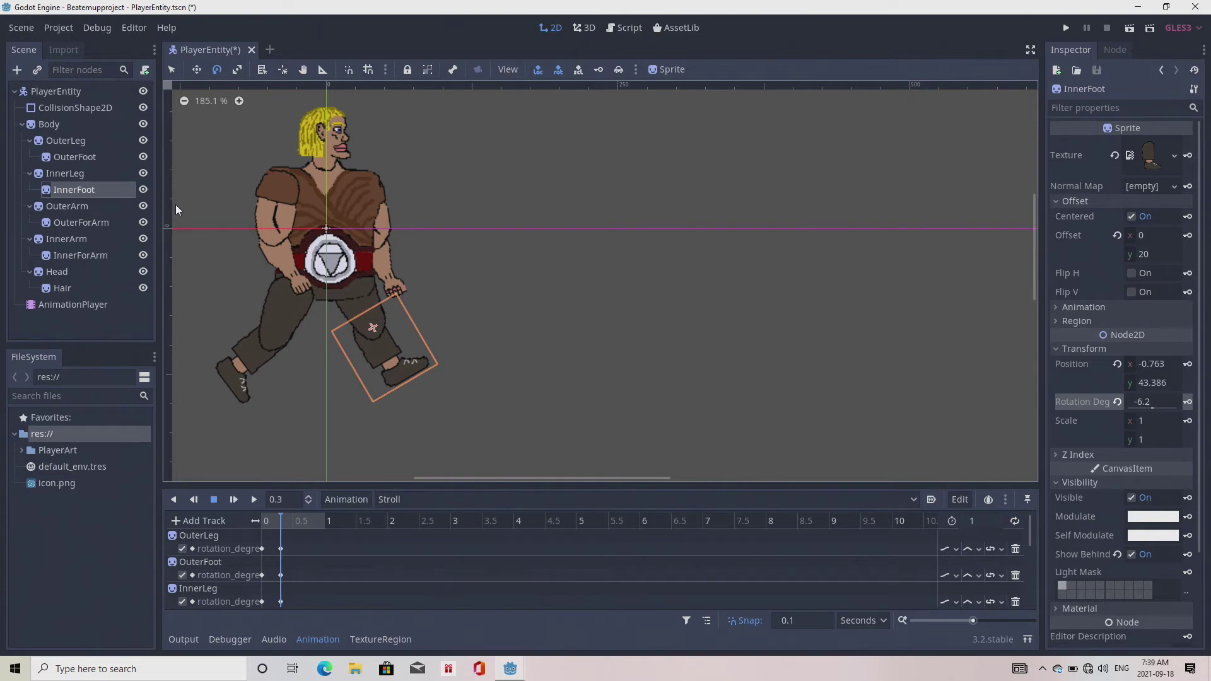
Step: At 0.3 s, swing the outer arm forward and key its rotations: OuterArm about -25.6° and OuterForArm about -46.8°
{"action": "left_click", "coordinate": [64, 207]}
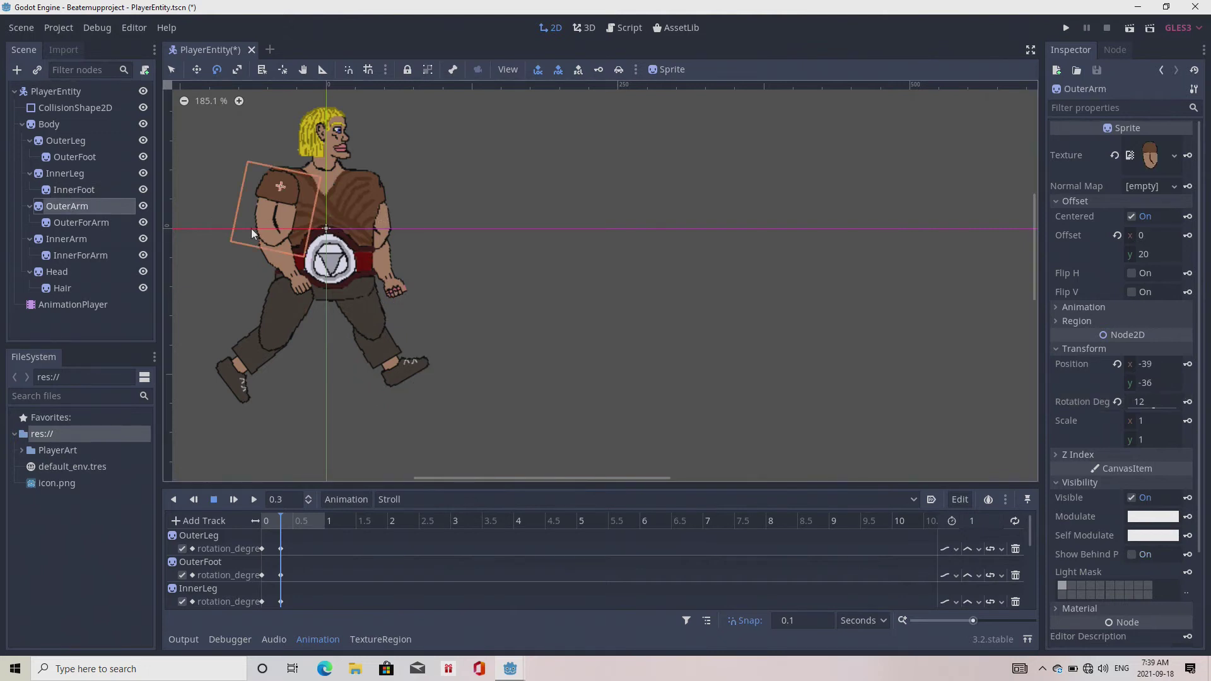
{"action": "left_click_drag", "start_coordinate": [351, 237], "coordinate": [300, 237]}
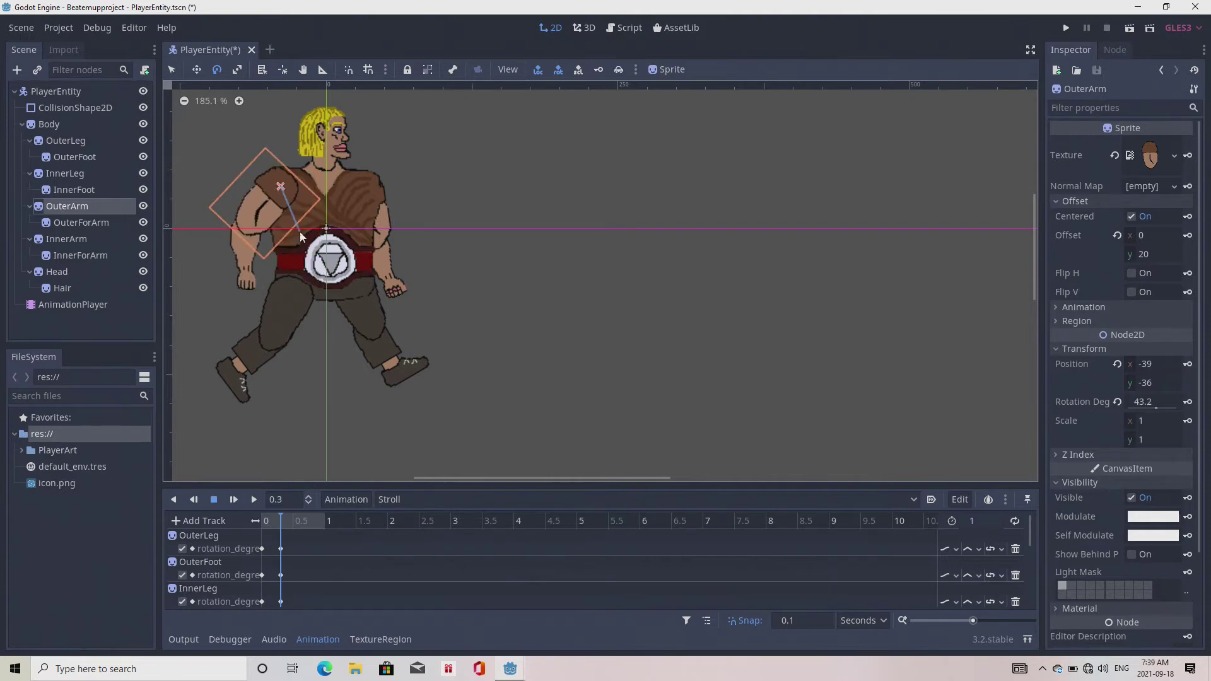
{"action": "left_click_drag", "start_coordinate": [300, 233], "coordinate": [313, 185]}
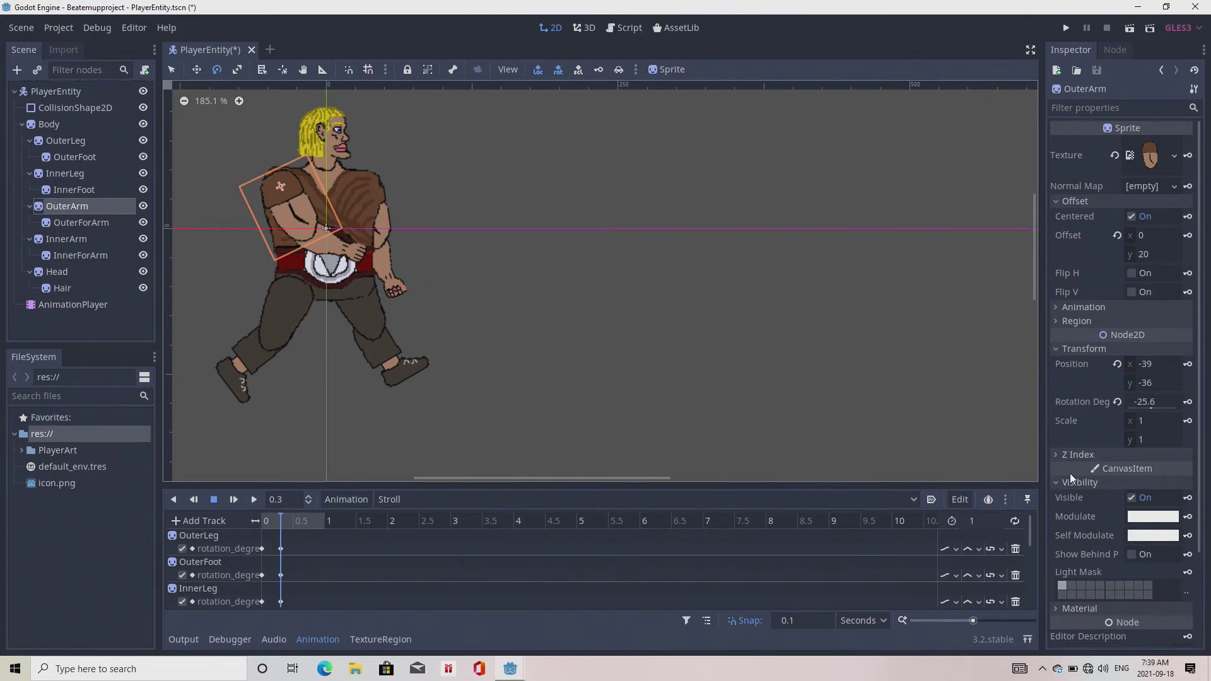
{"action": "left_click", "coordinate": [1185, 404]}
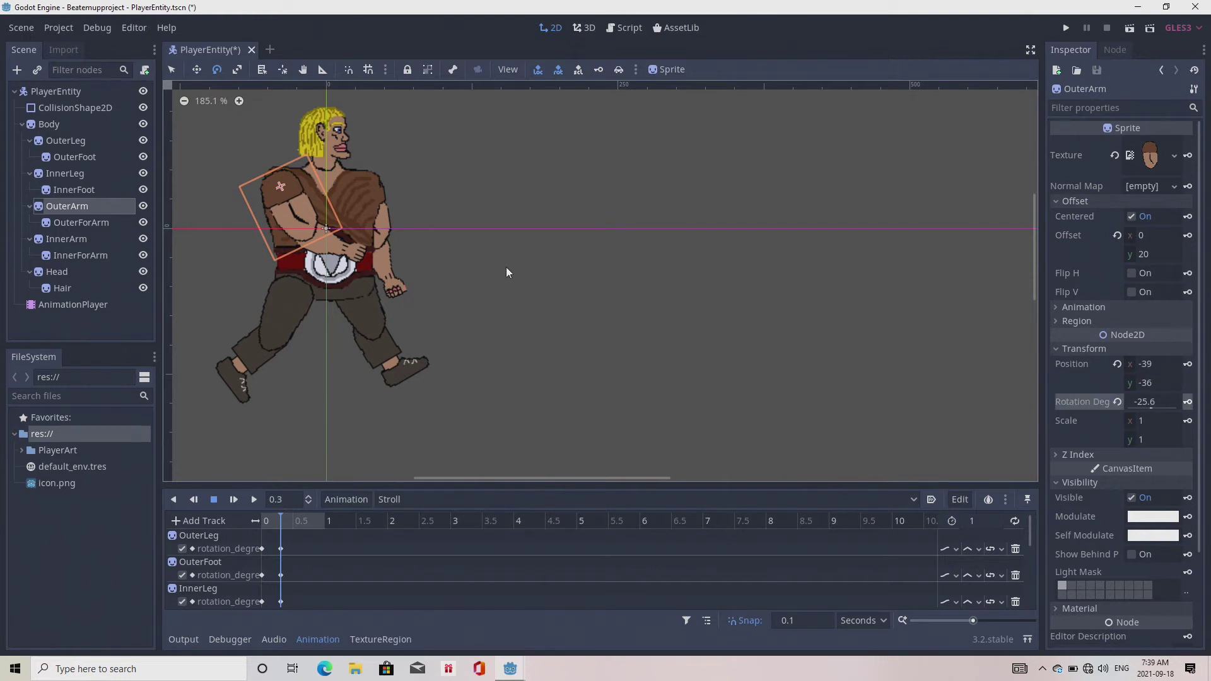
{"action": "left_click", "coordinate": [53, 223]}
{"action": "left_click_drag", "start_coordinate": [421, 315], "coordinate": [425, 298]}
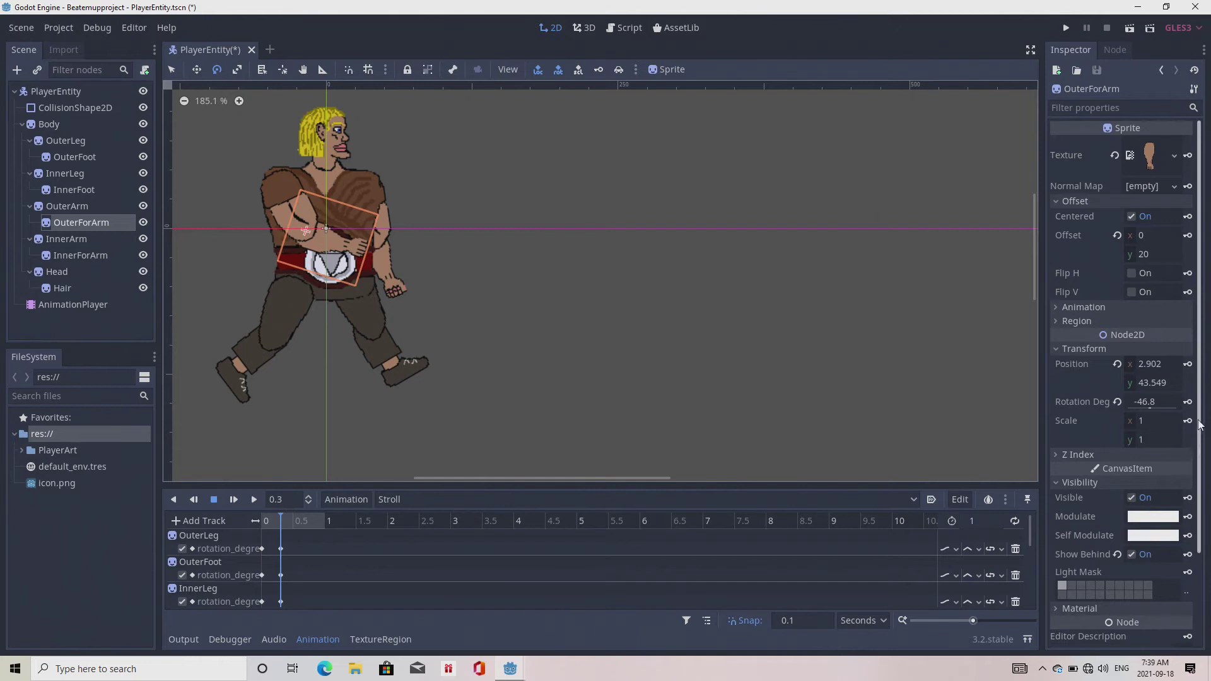
{"action": "left_click", "coordinate": [1186, 402]}
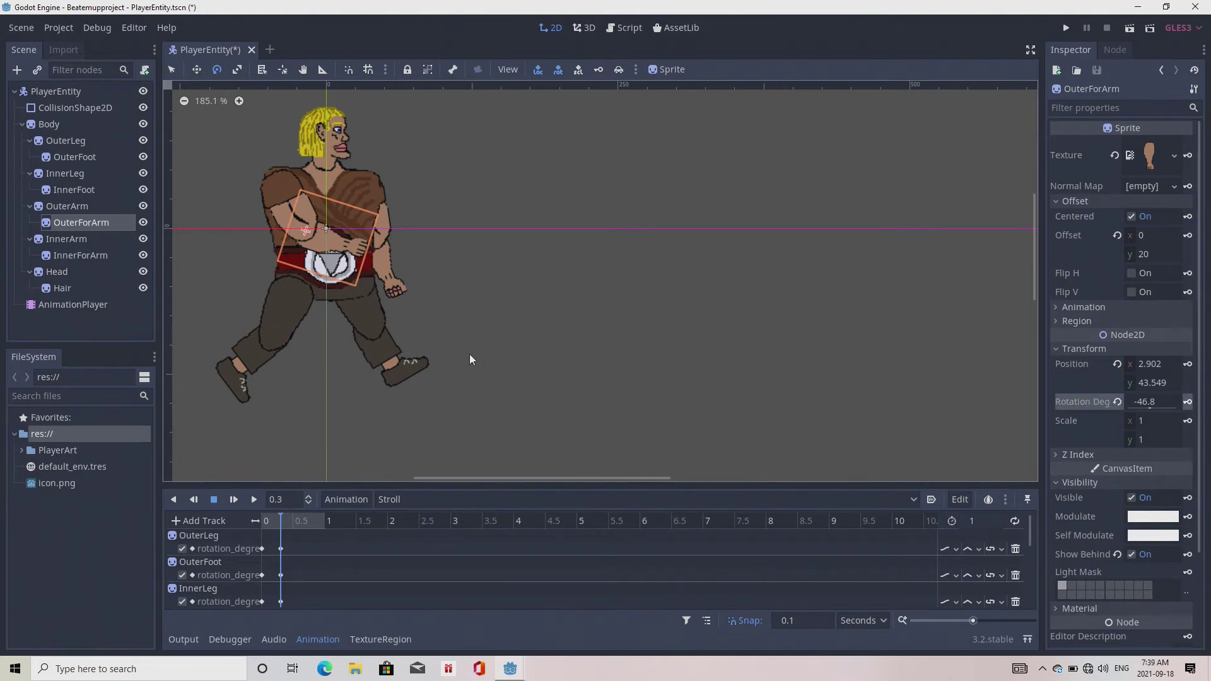
Step: At 0.3 s, swing the inner arm back and key its rotations: InnerArm about 26.1° and InnerForArm about -26.2°
{"action": "left_click", "coordinate": [62, 238]}
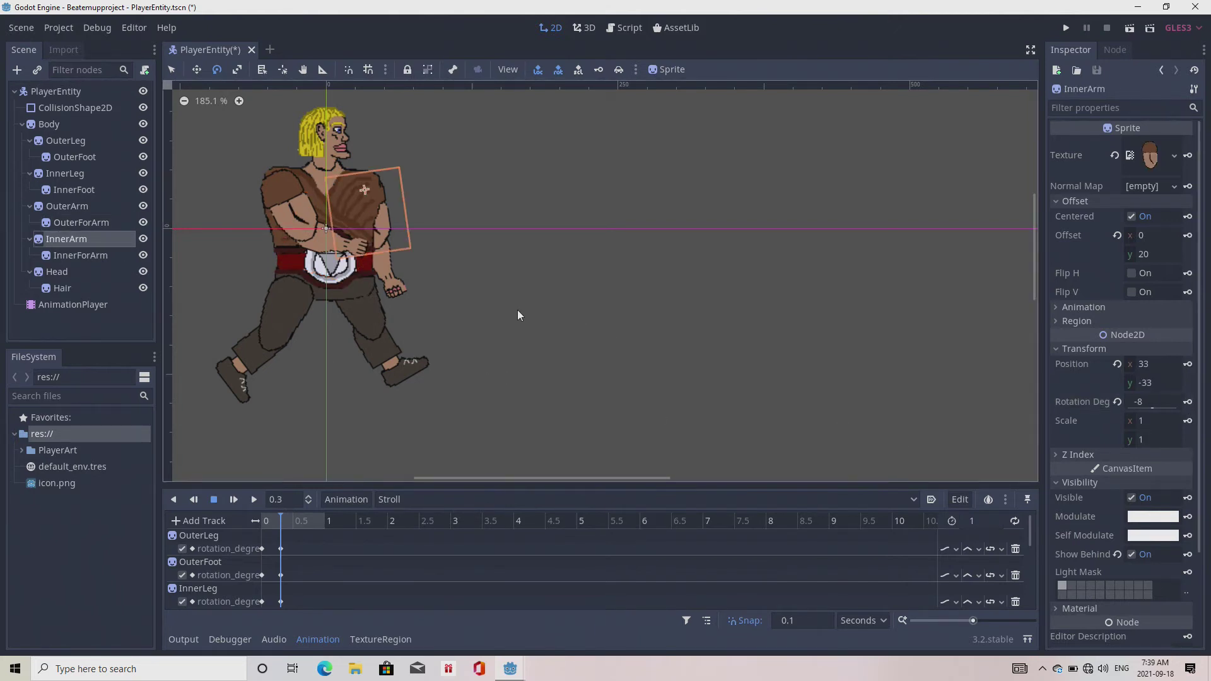
{"action": "left_click_drag", "start_coordinate": [513, 317], "coordinate": [417, 348]}
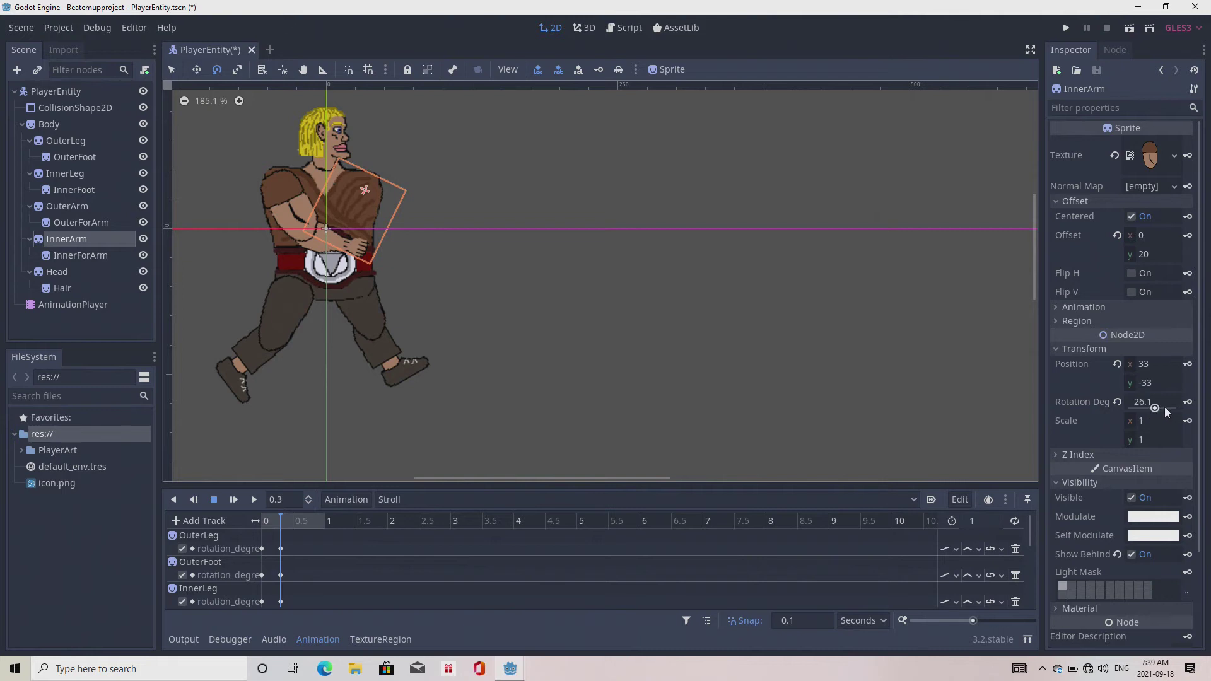
{"action": "left_click", "coordinate": [1187, 402]}
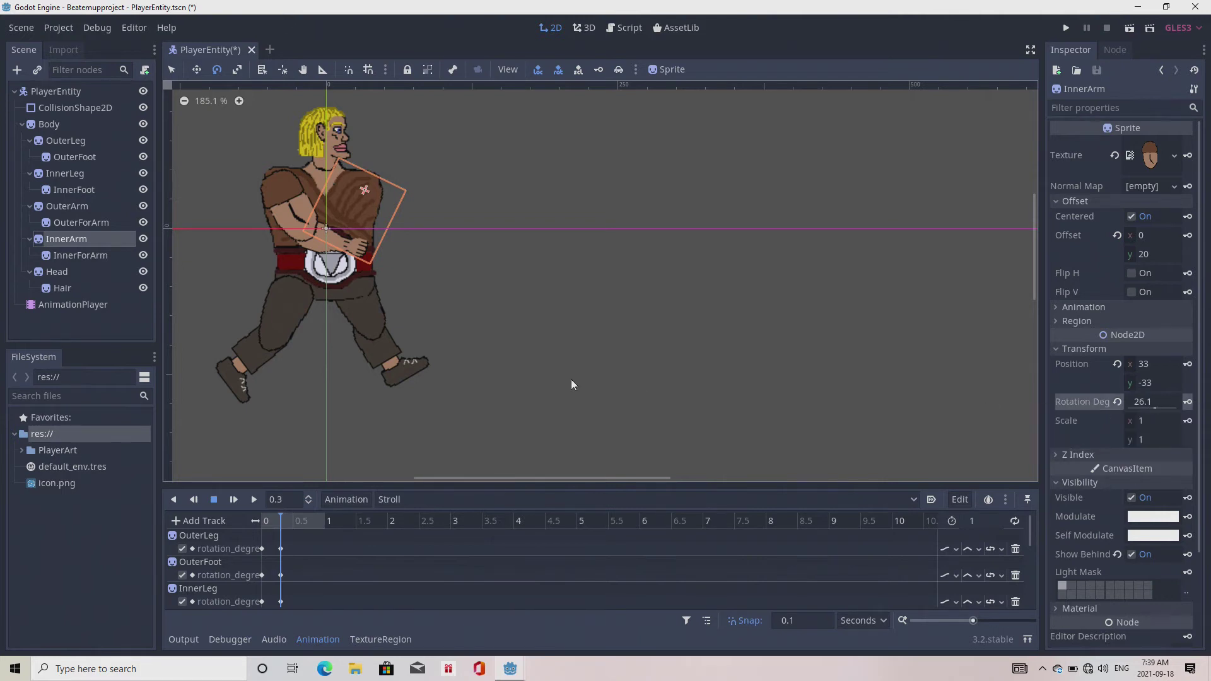
{"action": "left_click", "coordinate": [65, 256]}
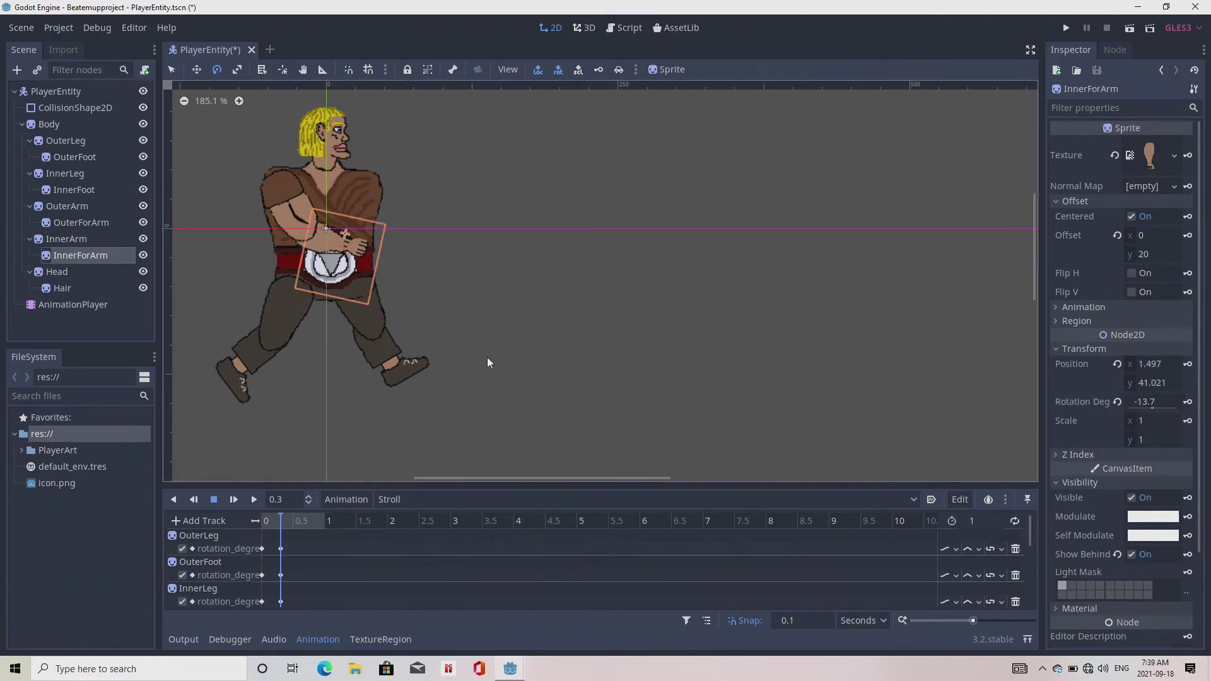
{"action": "left_click_drag", "start_coordinate": [487, 357], "coordinate": [509, 322]}
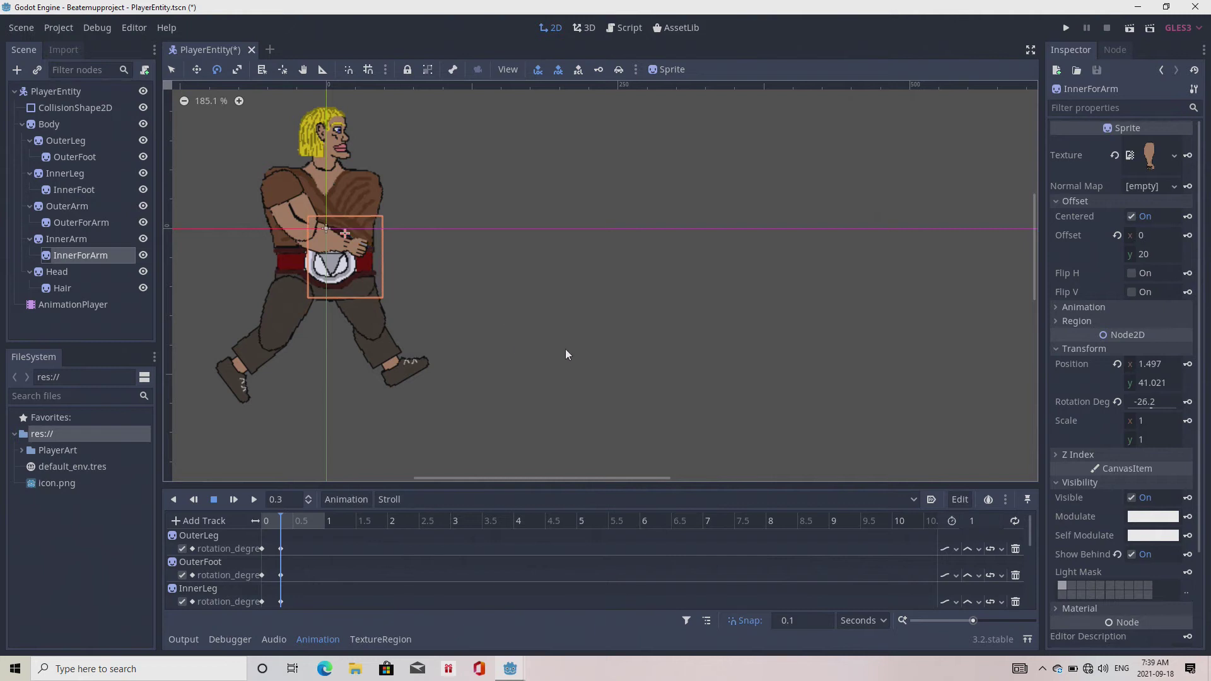
{"action": "left_click", "coordinate": [1187, 402]}
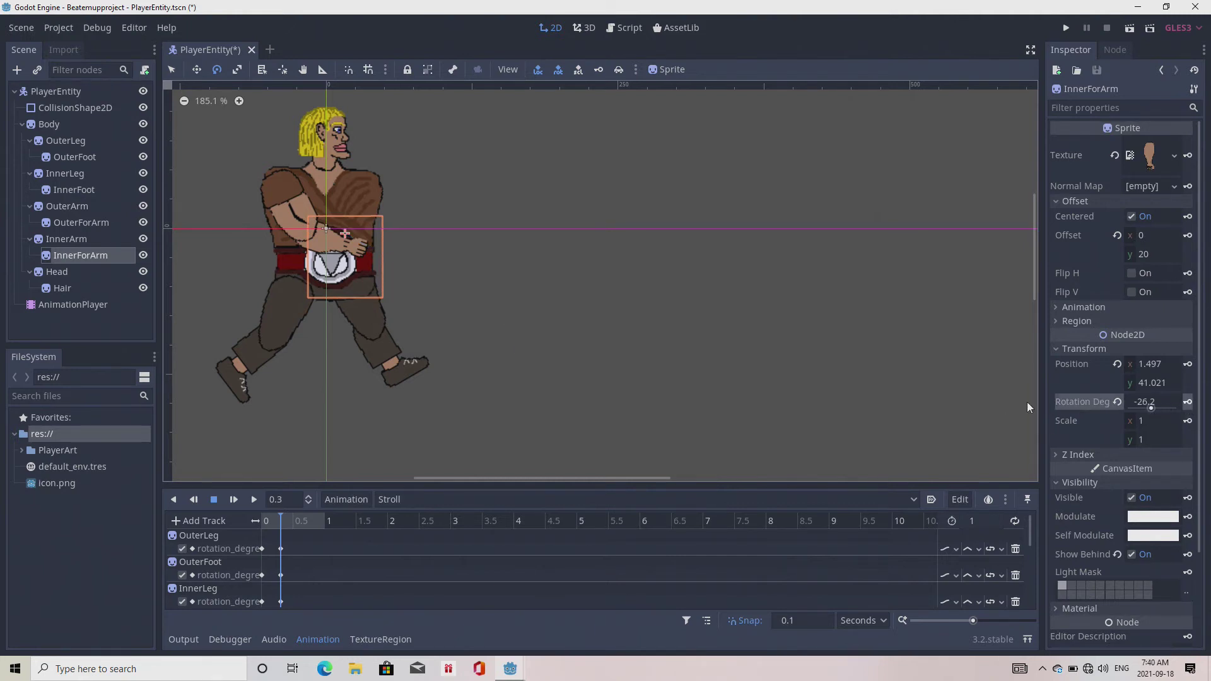
Step: At 0.3 s, tilt the head back and key the Head rotation at about -8.3°
{"action": "left_click", "coordinate": [293, 521]}
{"action": "left_click", "coordinate": [283, 521]}
{"action": "left_click", "coordinate": [54, 270]}
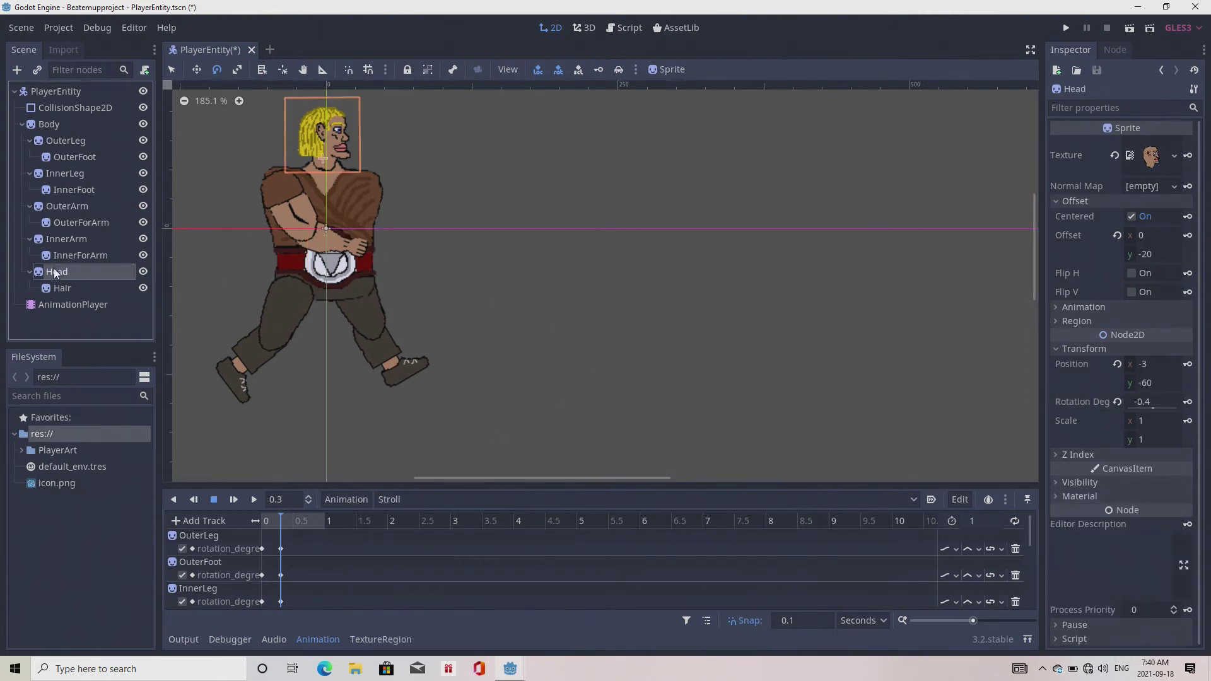
{"action": "left_click_drag", "start_coordinate": [414, 228], "coordinate": [416, 206]}
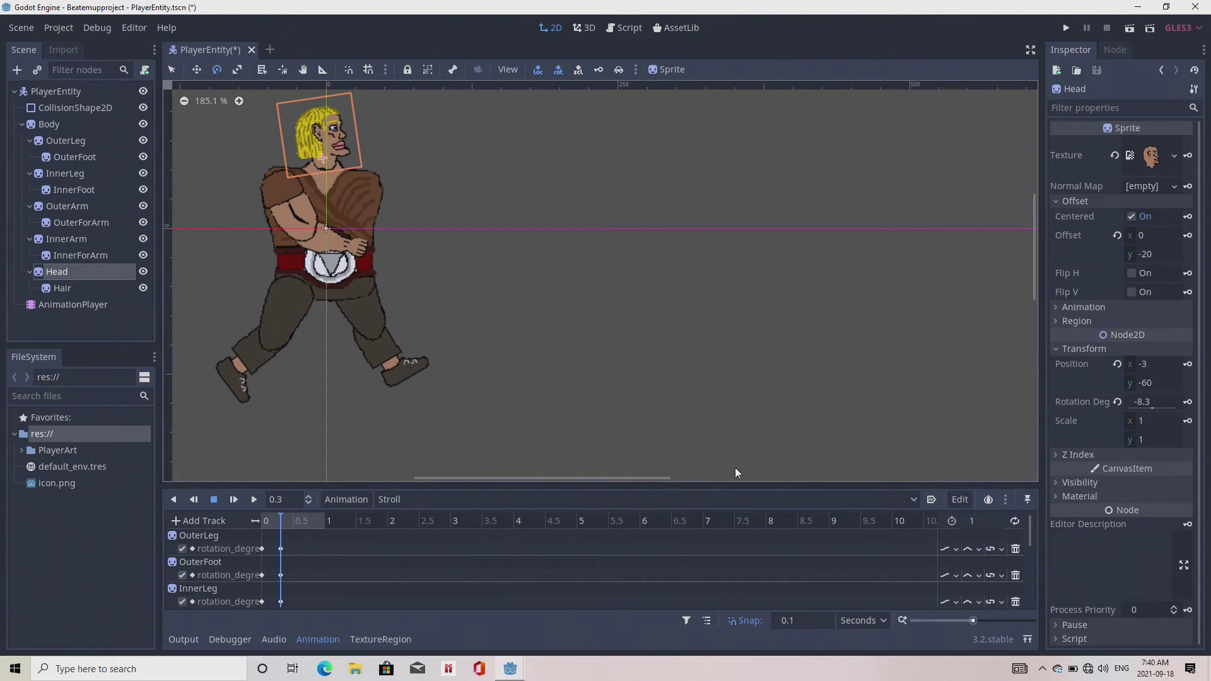
{"action": "left_click", "coordinate": [1188, 403]}
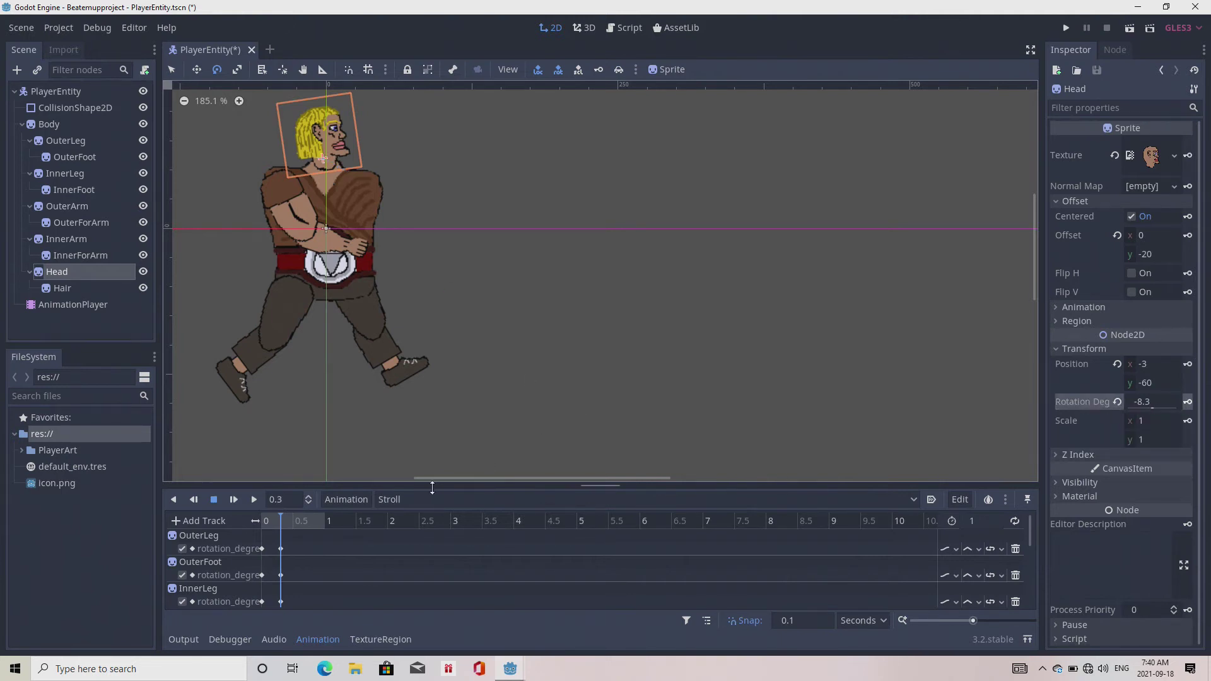
Step: At 0.5 s, swing the outer leg farther back and key its rotations: OuterLeg about 38° and OuterFoot about 52.8°
{"action": "left_click", "coordinate": [295, 527]}
{"action": "left_click", "coordinate": [67, 140]}
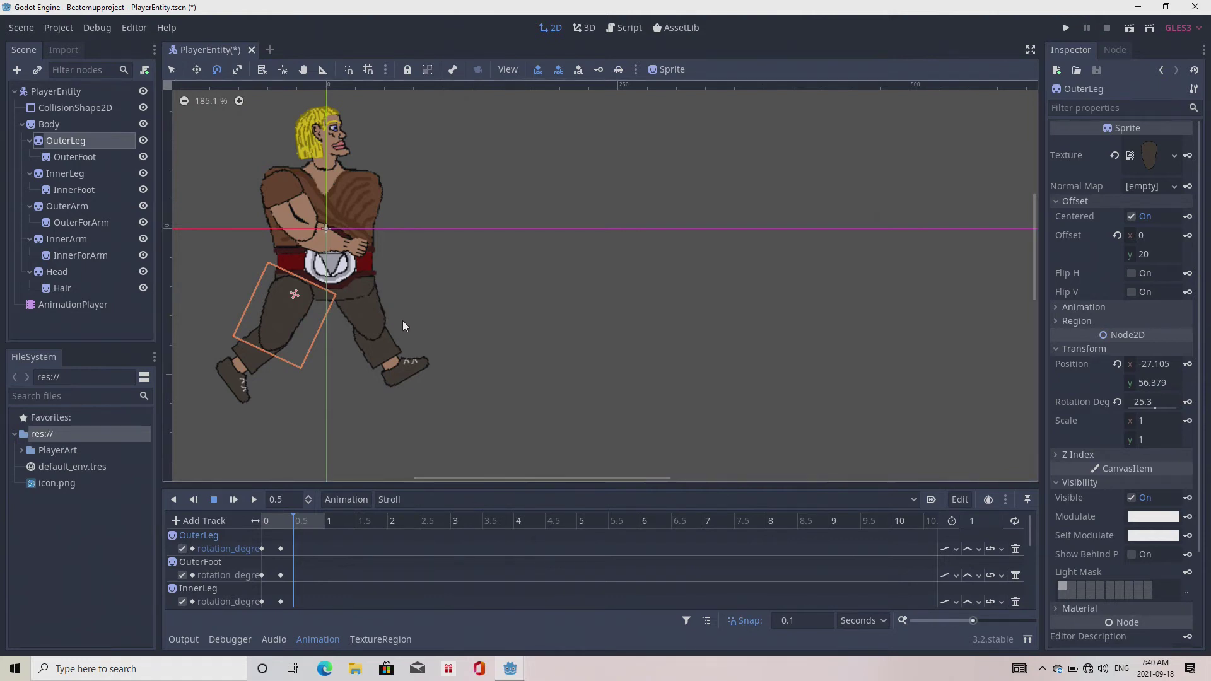
{"action": "left_click_drag", "start_coordinate": [411, 280], "coordinate": [387, 307]}
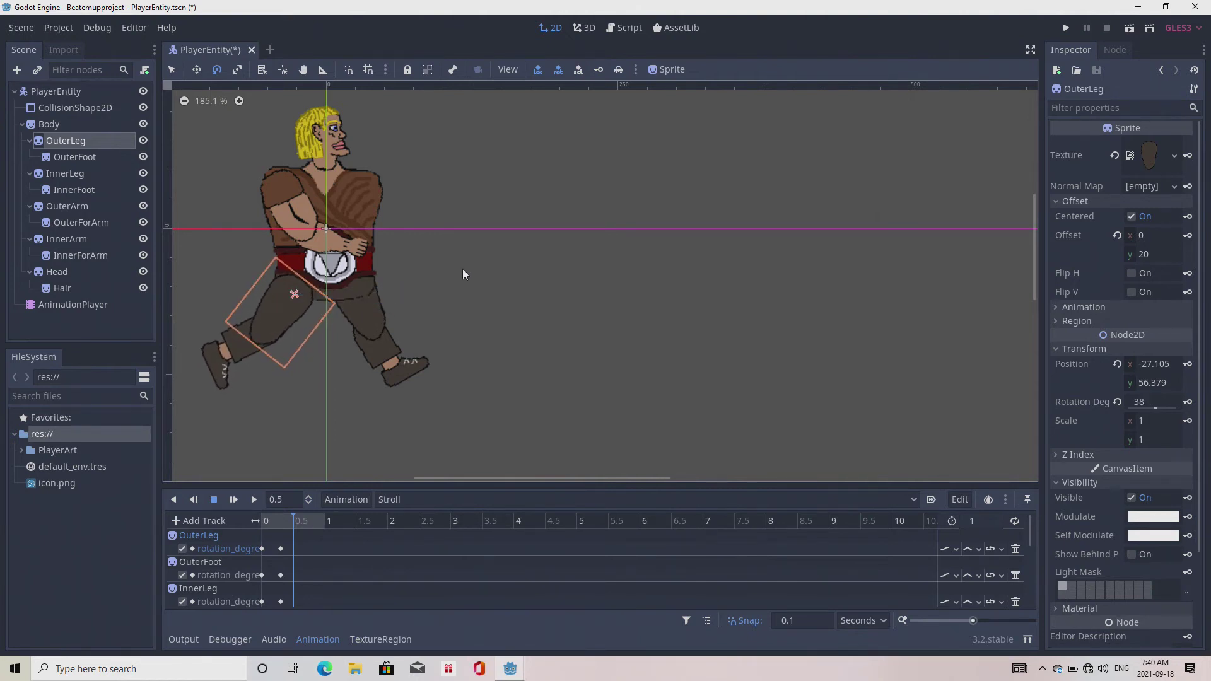
{"action": "left_click", "coordinate": [1187, 402]}
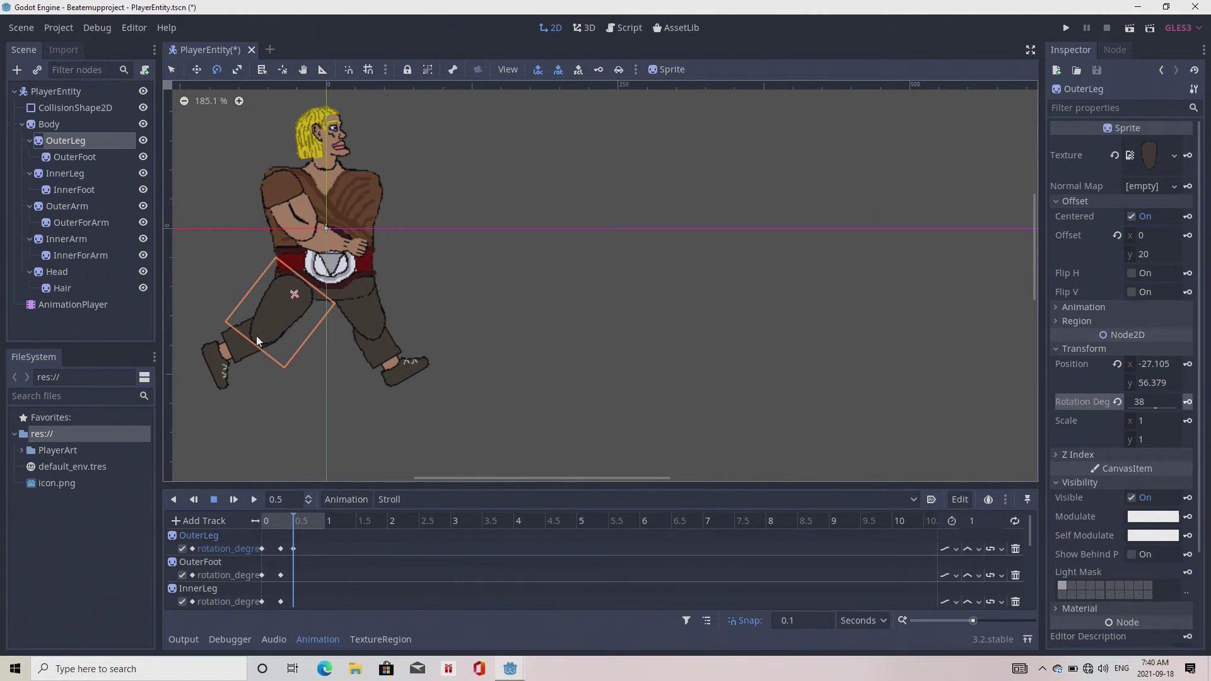
{"action": "left_click", "coordinate": [74, 157]}
{"action": "left_click_drag", "start_coordinate": [354, 400], "coordinate": [300, 402]}
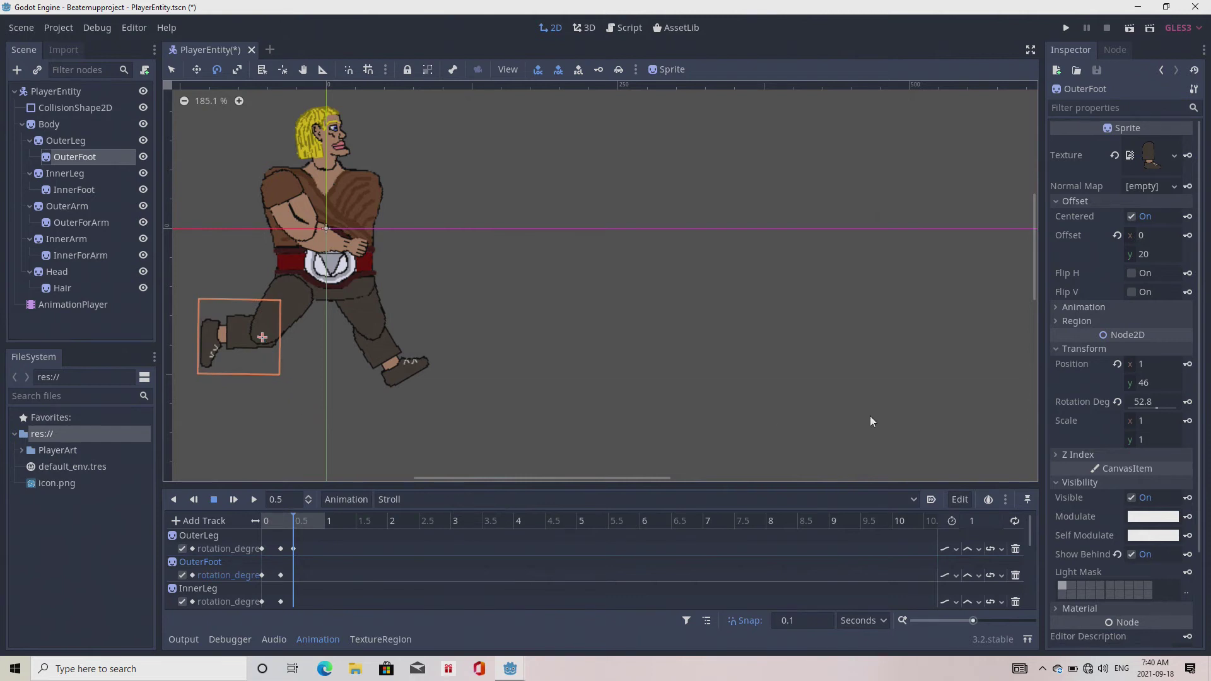
{"action": "left_click", "coordinate": [1187, 401]}
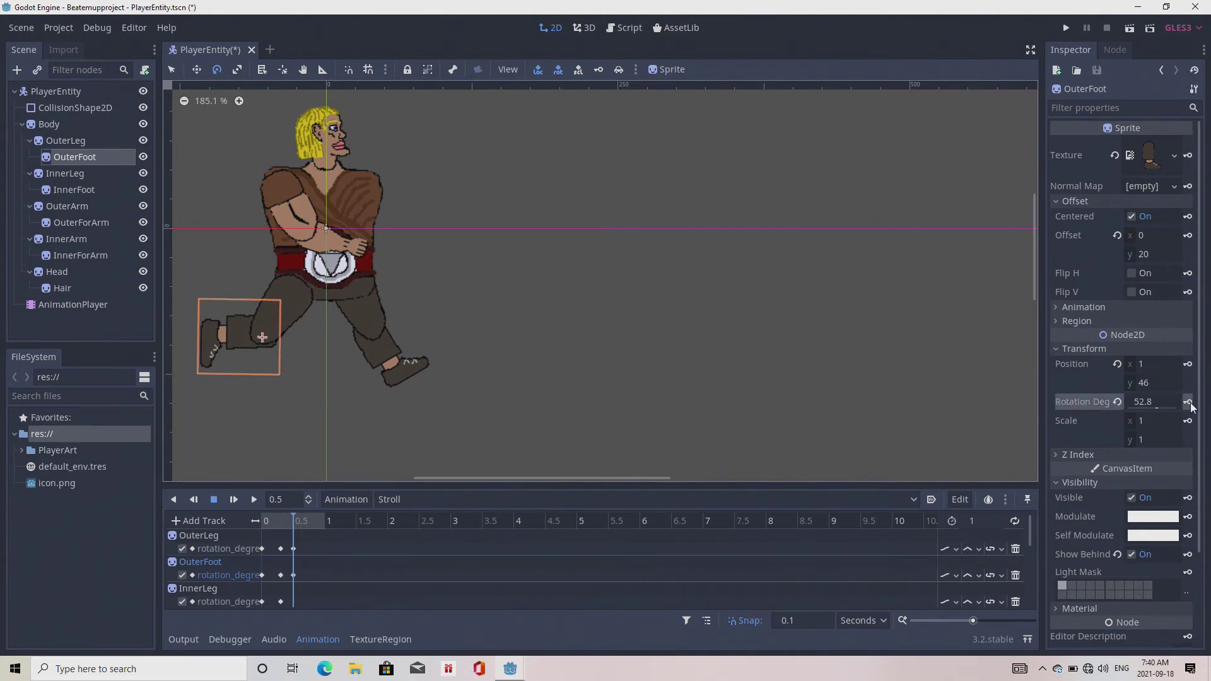
Step: At 0.5 s, raise the inner leg farther forward and key its rotations: InnerLeg about -39.3° and InnerFoot about 23.3°
{"action": "left_click", "coordinate": [74, 177]}
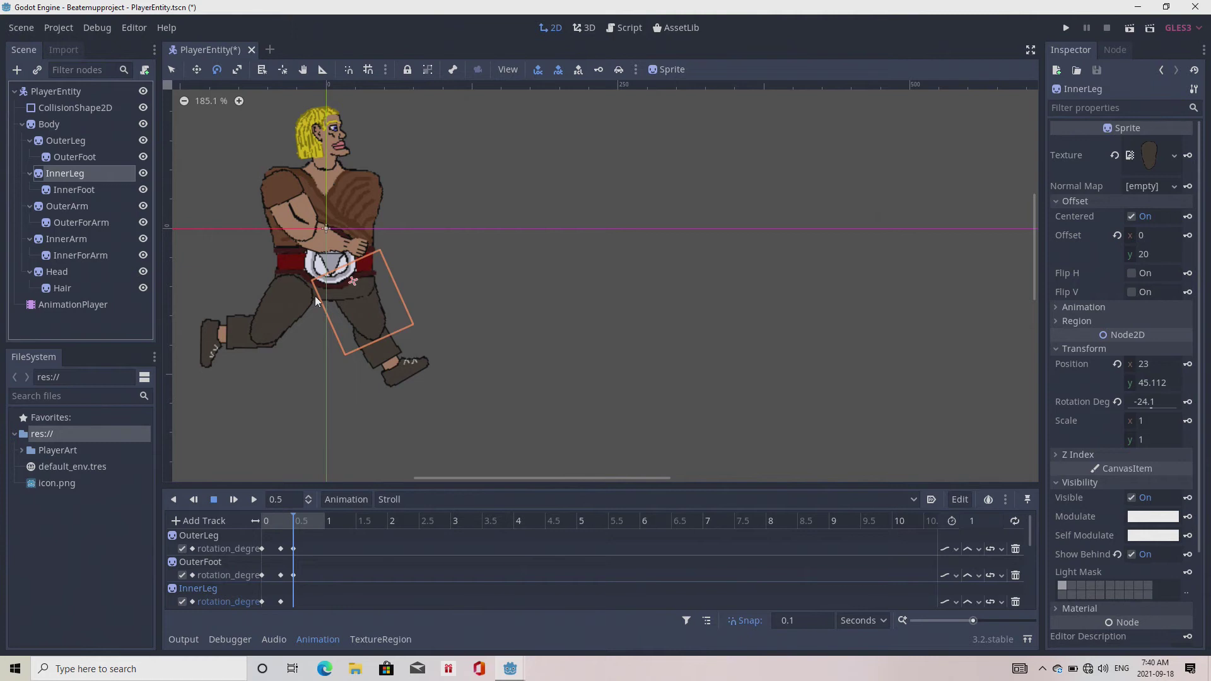
{"action": "left_click_drag", "start_coordinate": [440, 396], "coordinate": [463, 366]}
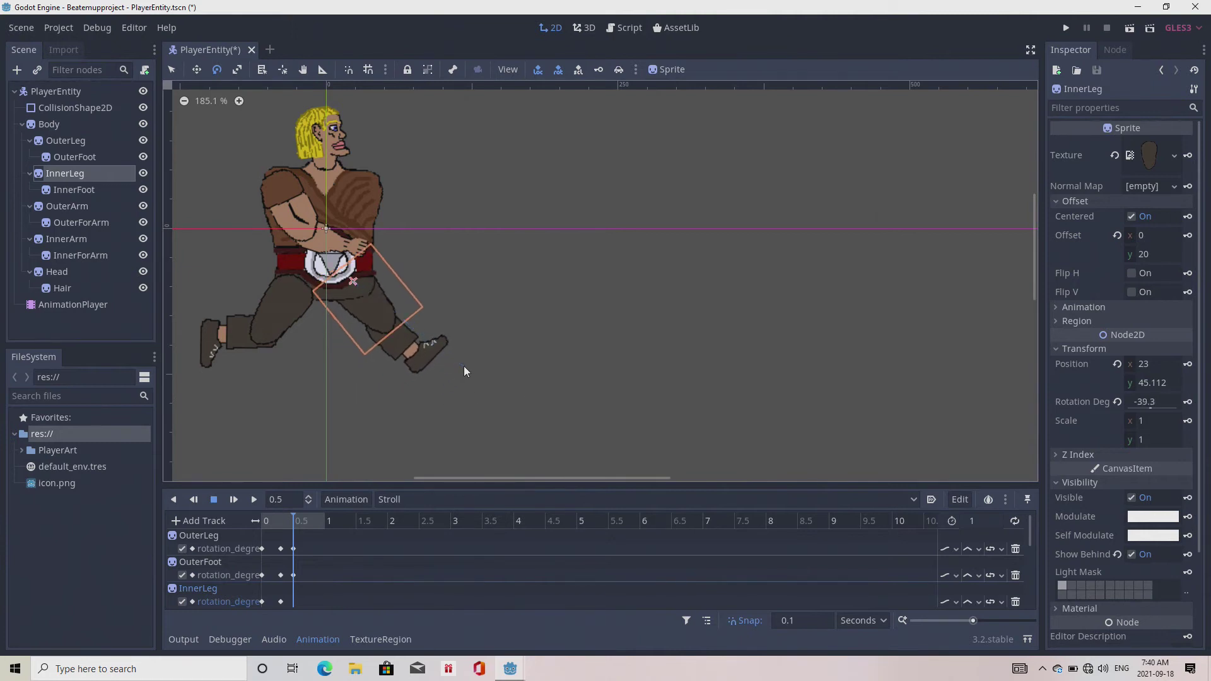
{"action": "left_click", "coordinate": [1188, 402]}
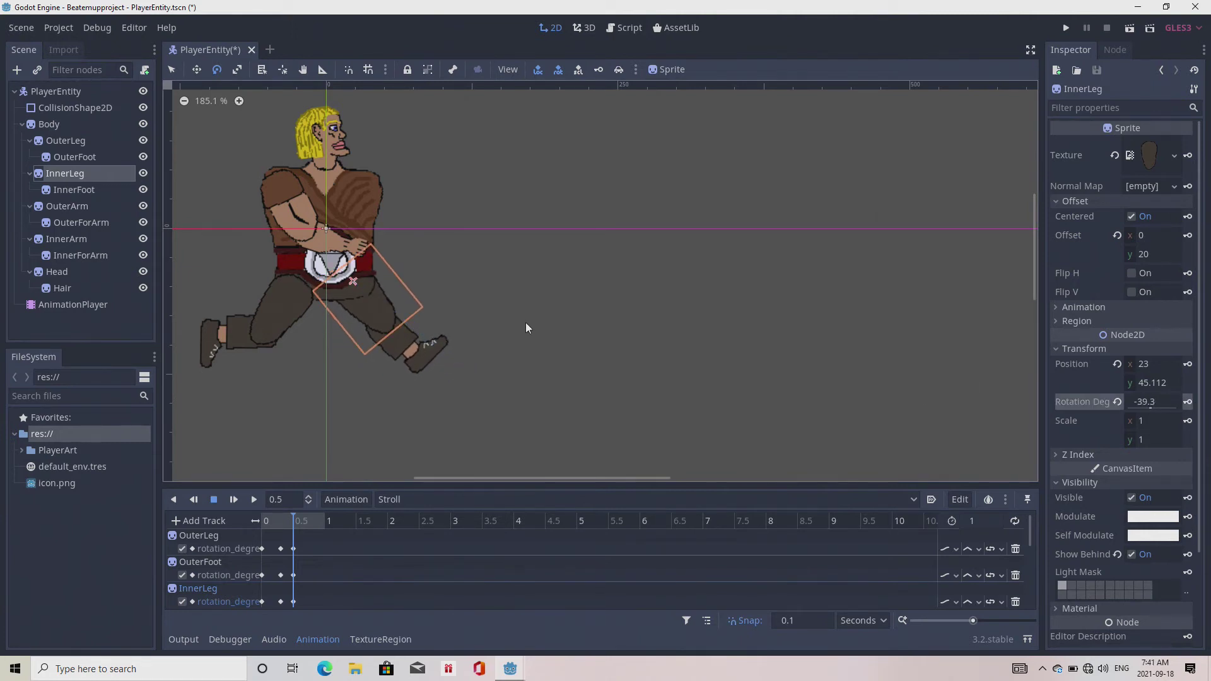
{"action": "left_click", "coordinate": [66, 190]}
{"action": "left_click_drag", "start_coordinate": [540, 358], "coordinate": [471, 403]}
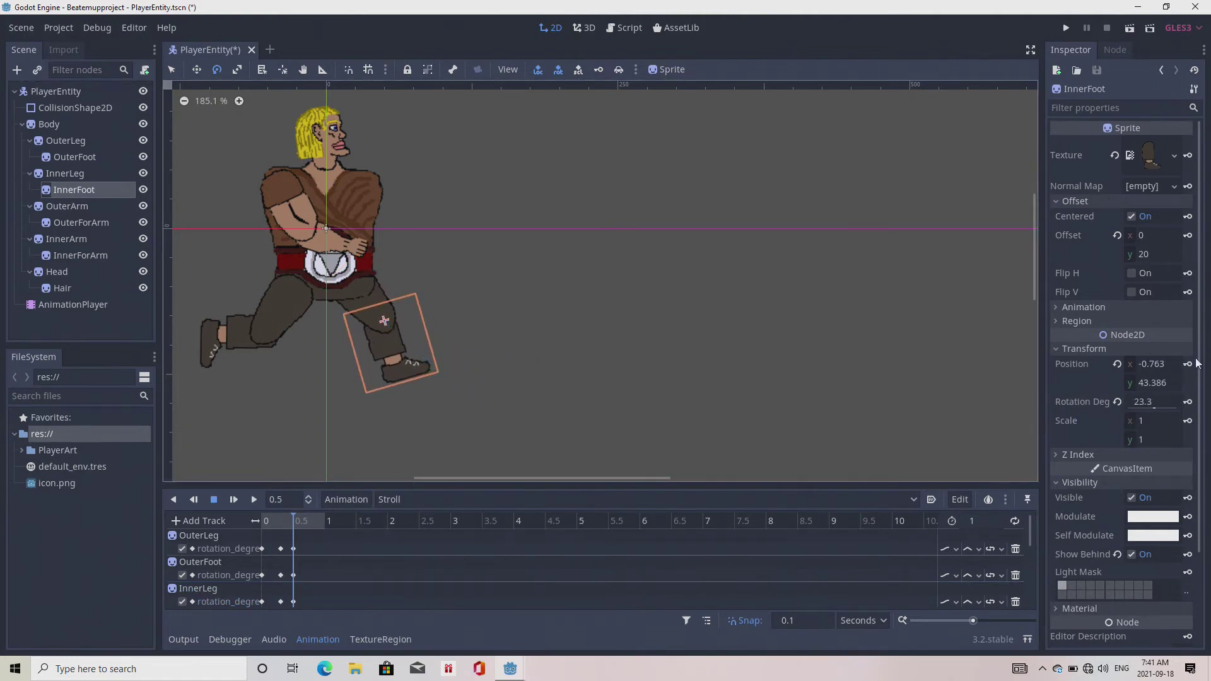
{"action": "left_click", "coordinate": [1188, 401]}
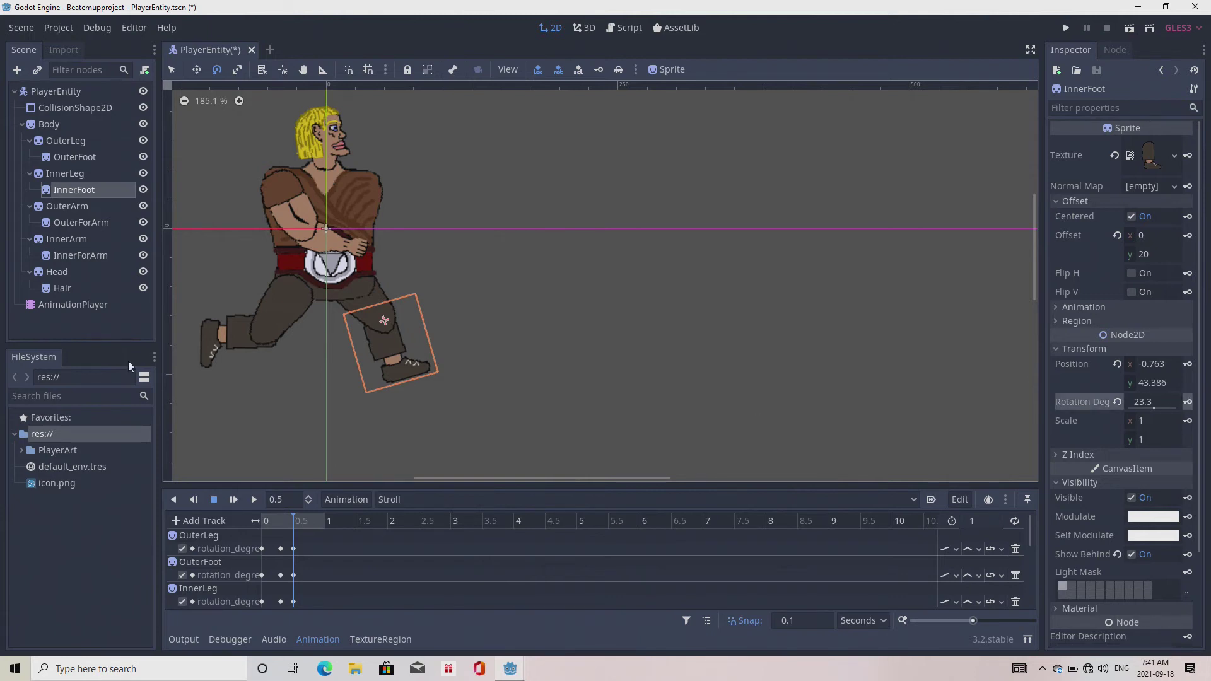
Step: At 0.5 s, swing both upper arms farther and key their rotations: OuterArm about -34.5° and InnerArm about 43.7°
{"action": "left_click", "coordinate": [62, 206]}
{"action": "left_click_drag", "start_coordinate": [294, 294], "coordinate": [309, 285]}
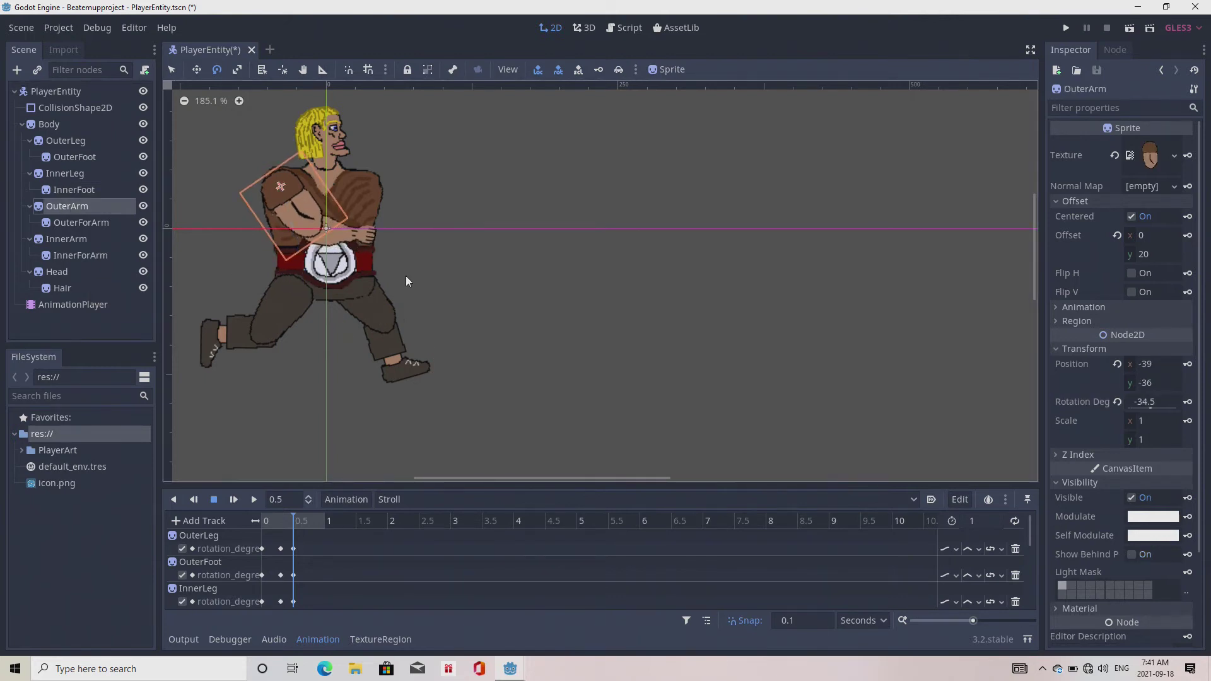
{"action": "left_click", "coordinate": [1187, 402]}
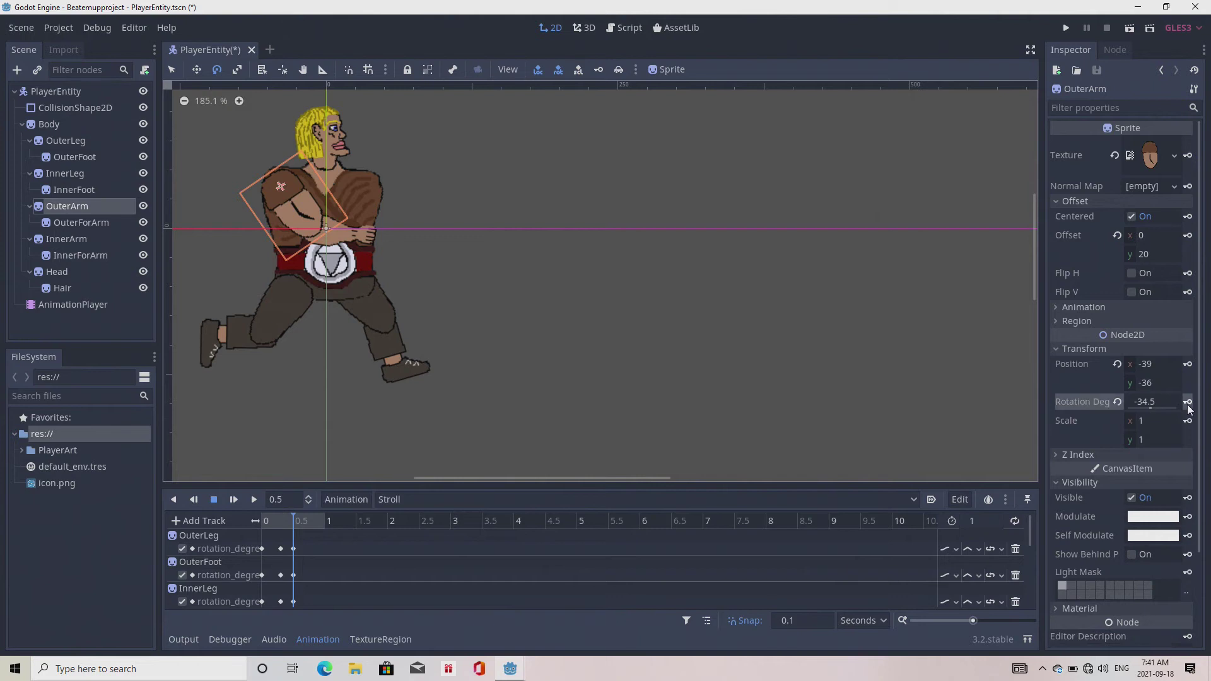
{"action": "left_click", "coordinate": [63, 239]}
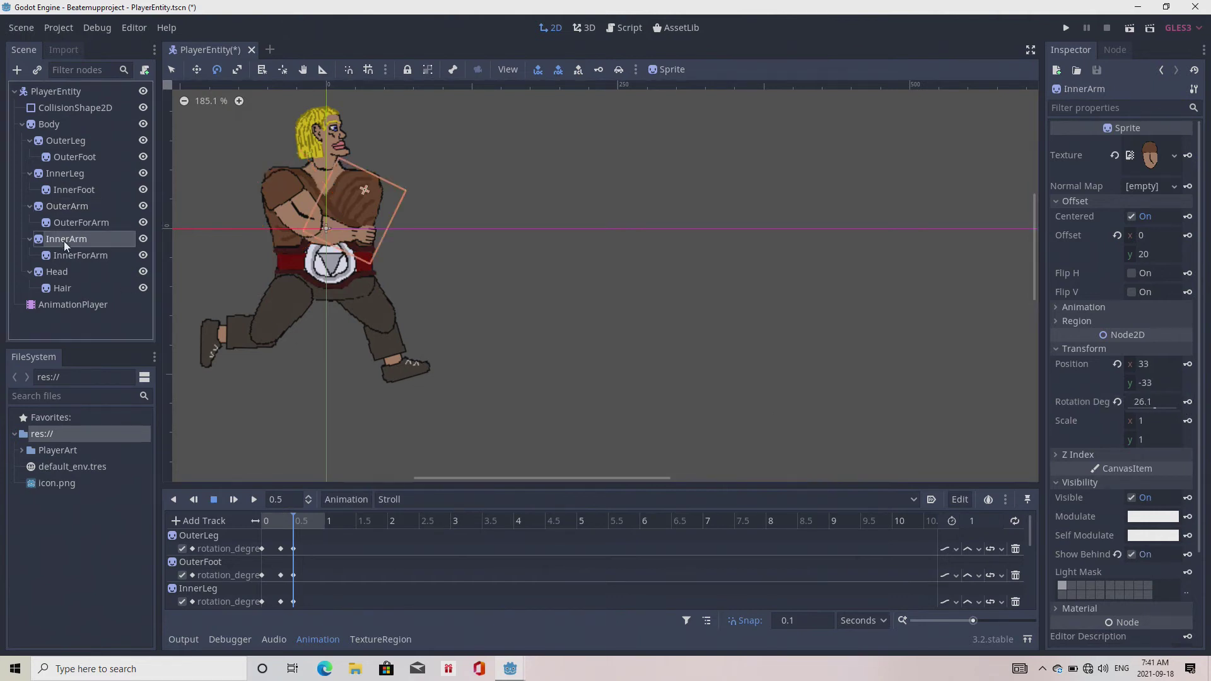
{"action": "mouse_move", "coordinate": [395, 259]}
{"action": "left_mouse_down"}
{"action": "mouse_move", "coordinate": [380, 265]}
{"action": "mouse_move", "coordinate": [391, 274]}
{"action": "left_mouse_up"}
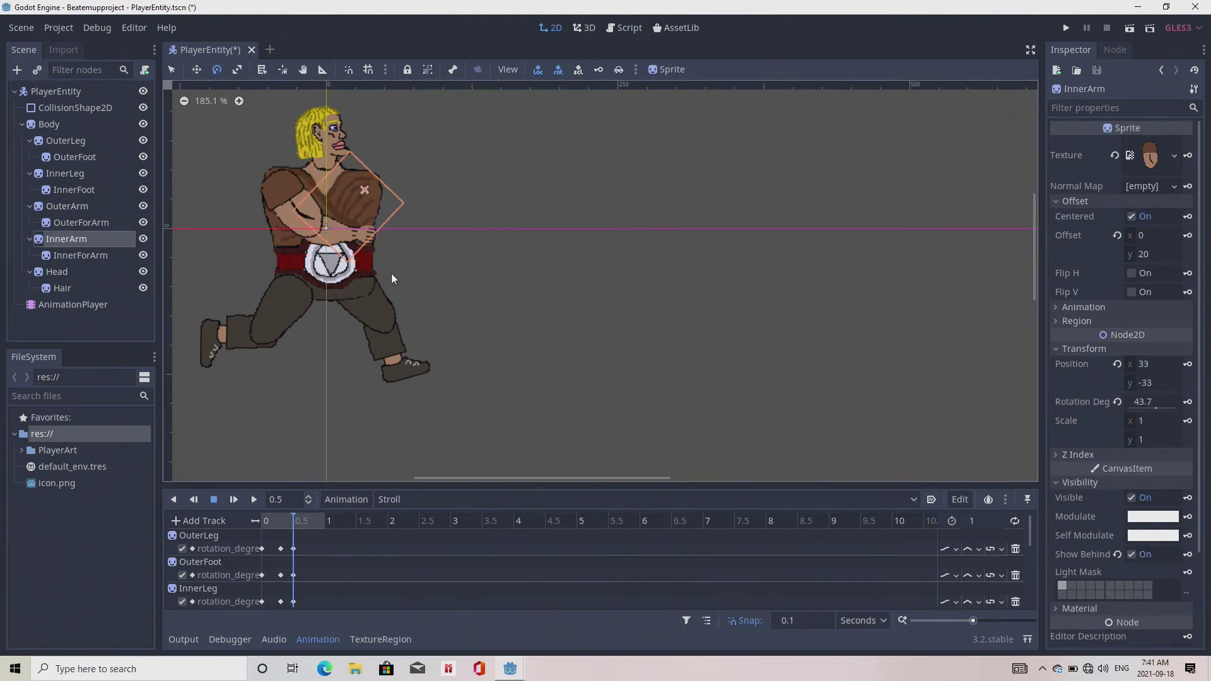
{"action": "left_click", "coordinate": [1188, 402]}
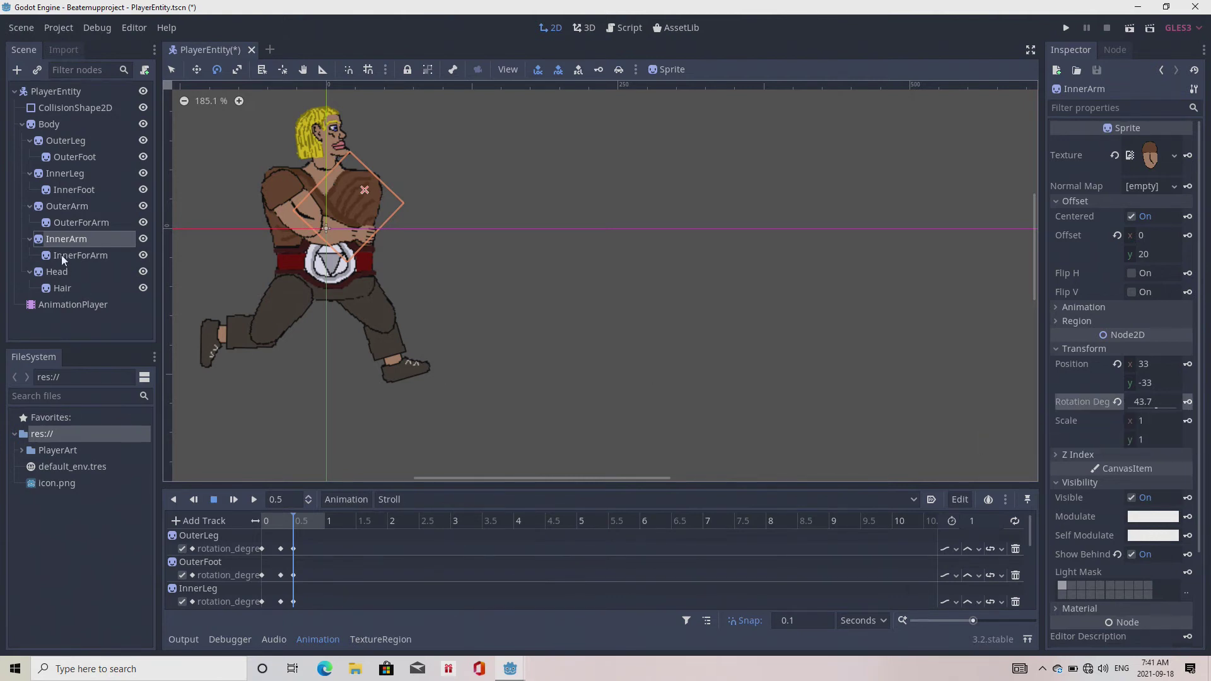
Step: At 0.5 s, tilt the head farther back and key the Head rotation at about -12.7°
{"action": "left_click", "coordinate": [63, 273]}
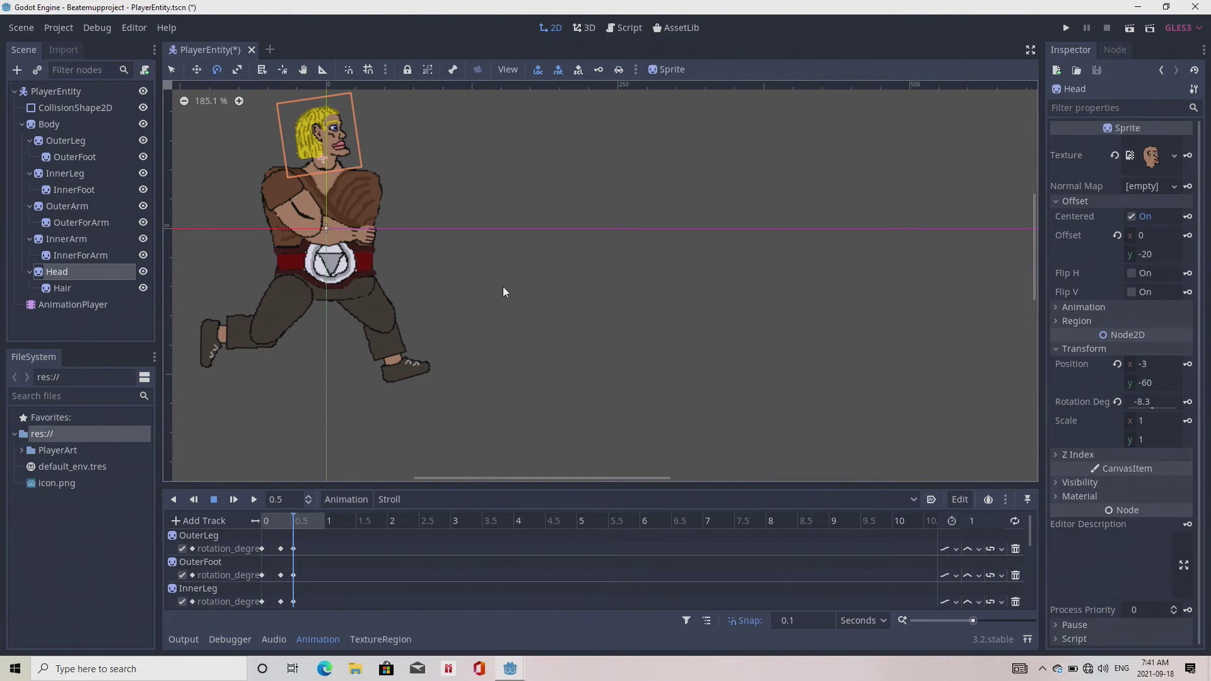
{"action": "left_click_drag", "start_coordinate": [505, 285], "coordinate": [502, 264]}
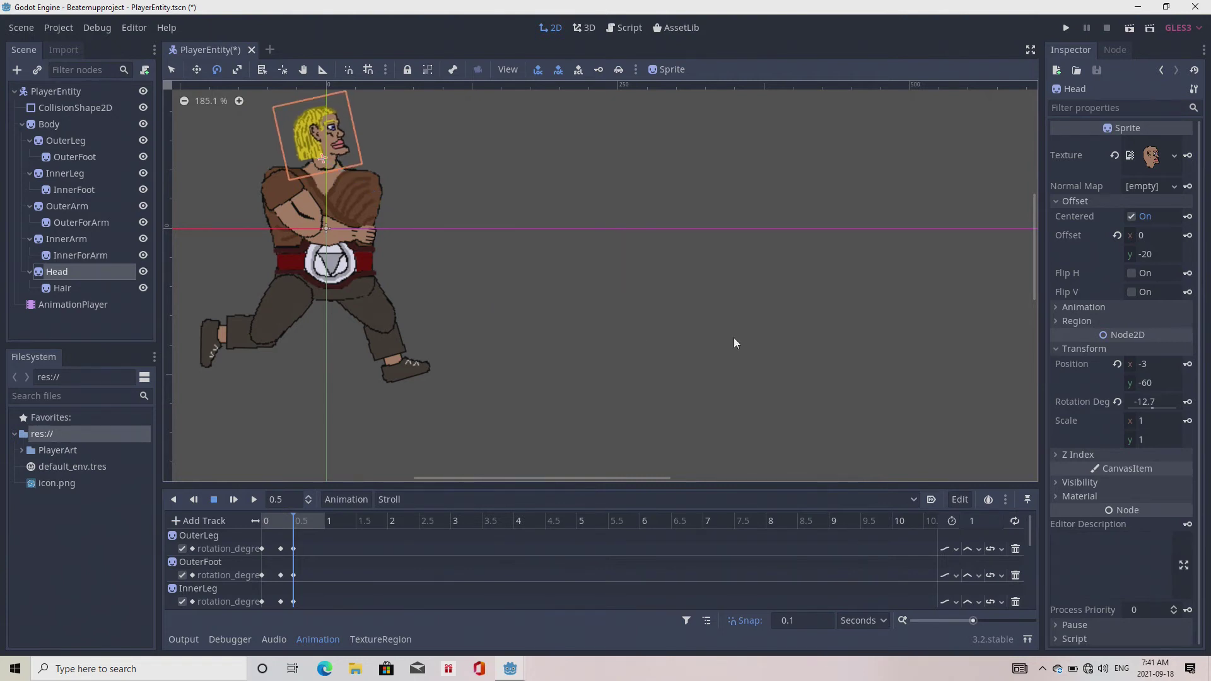
{"action": "left_click", "coordinate": [1187, 402]}
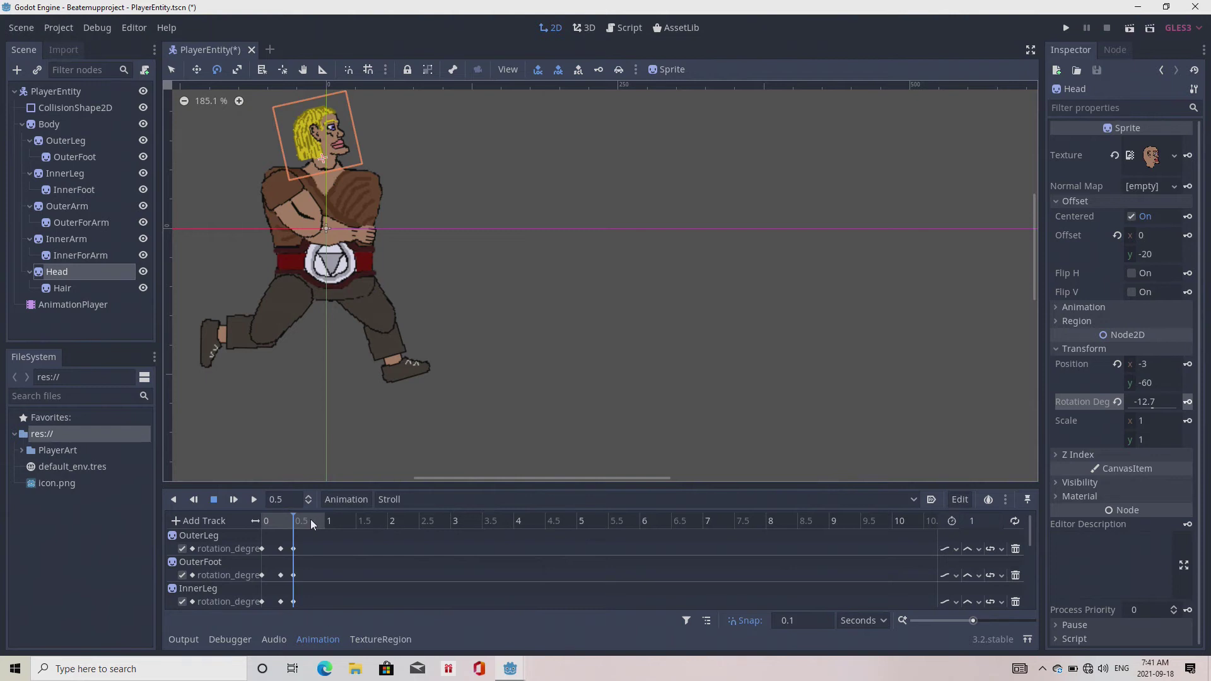
Step: Duplicate the 0.3 s rotation keys of OuterLeg and OuterFoot to 0.7 s
{"action": "left_click", "coordinate": [283, 520]}
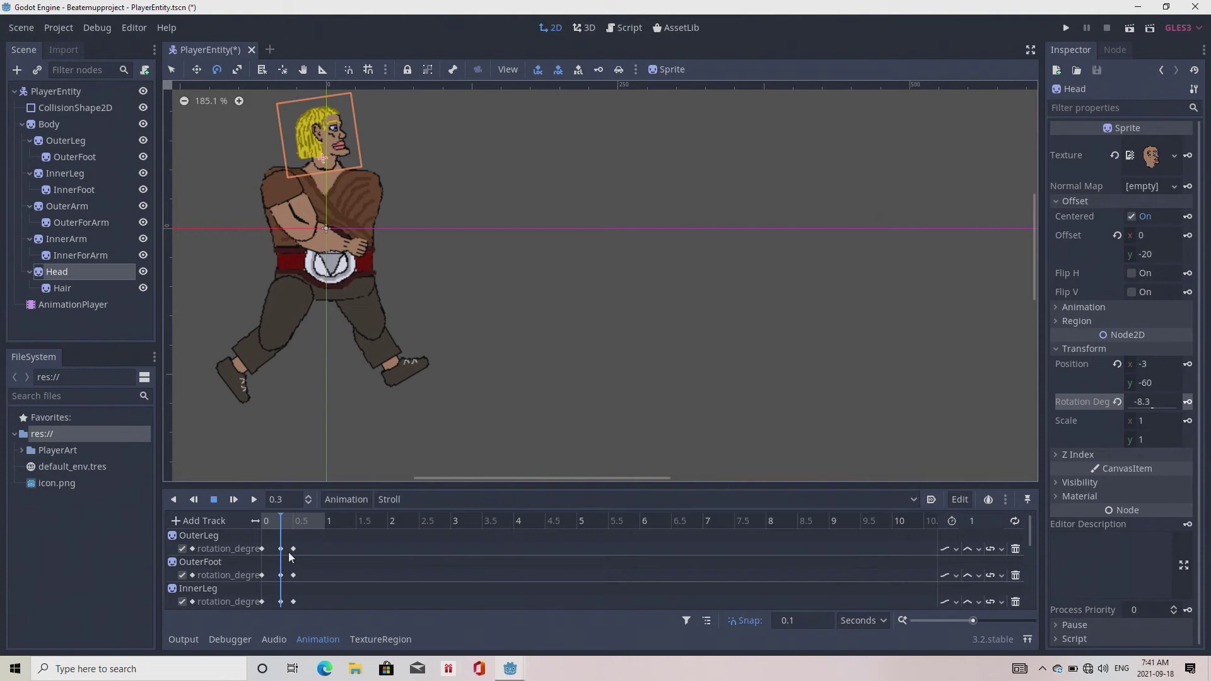
{"action": "left_click", "coordinate": [281, 550]}
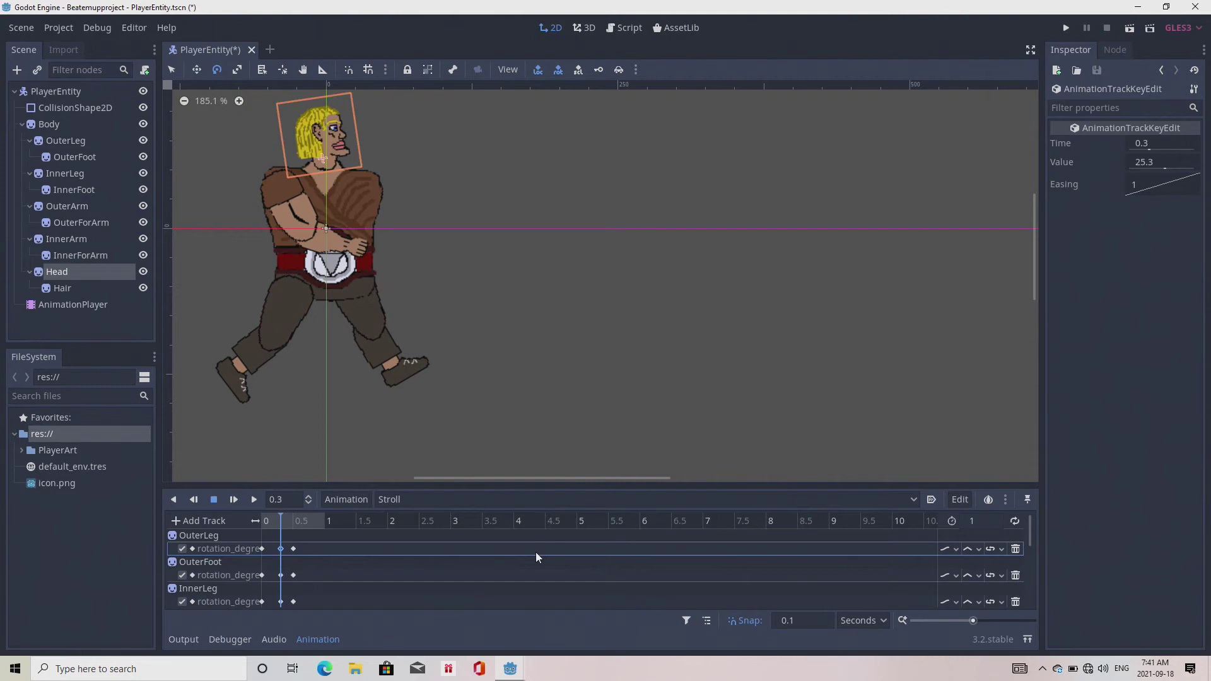
{"action": "left_click", "coordinate": [309, 521]}
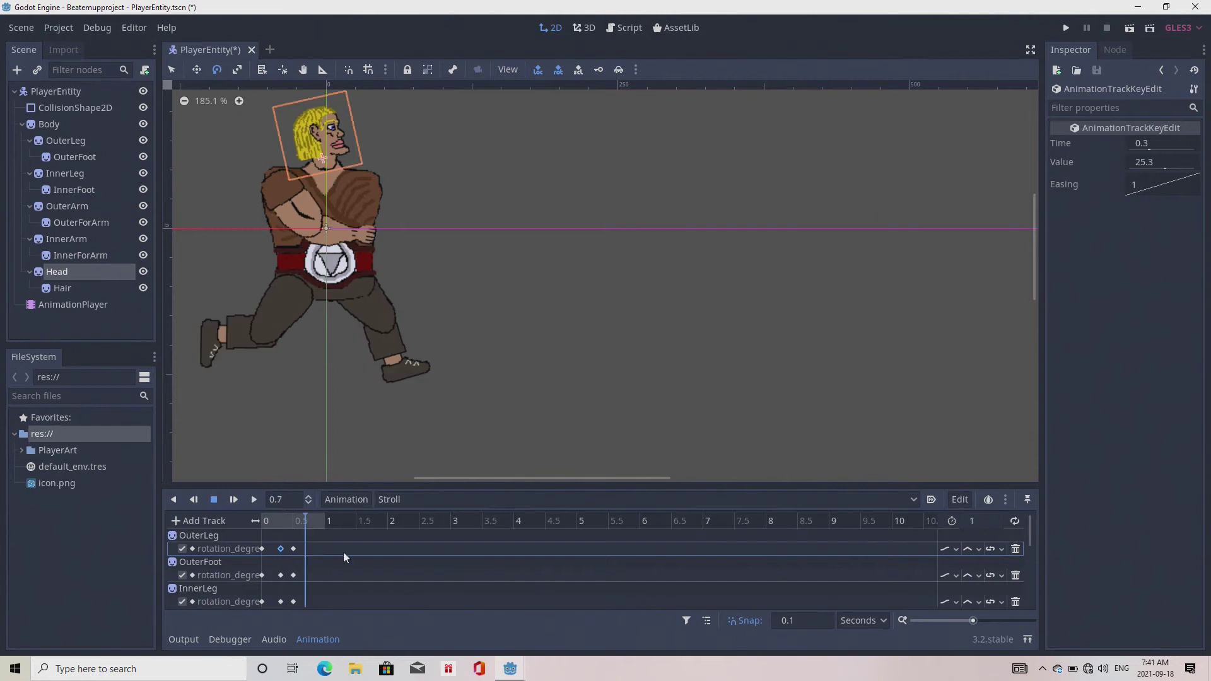
{"action": "right_click", "coordinate": [281, 550]}
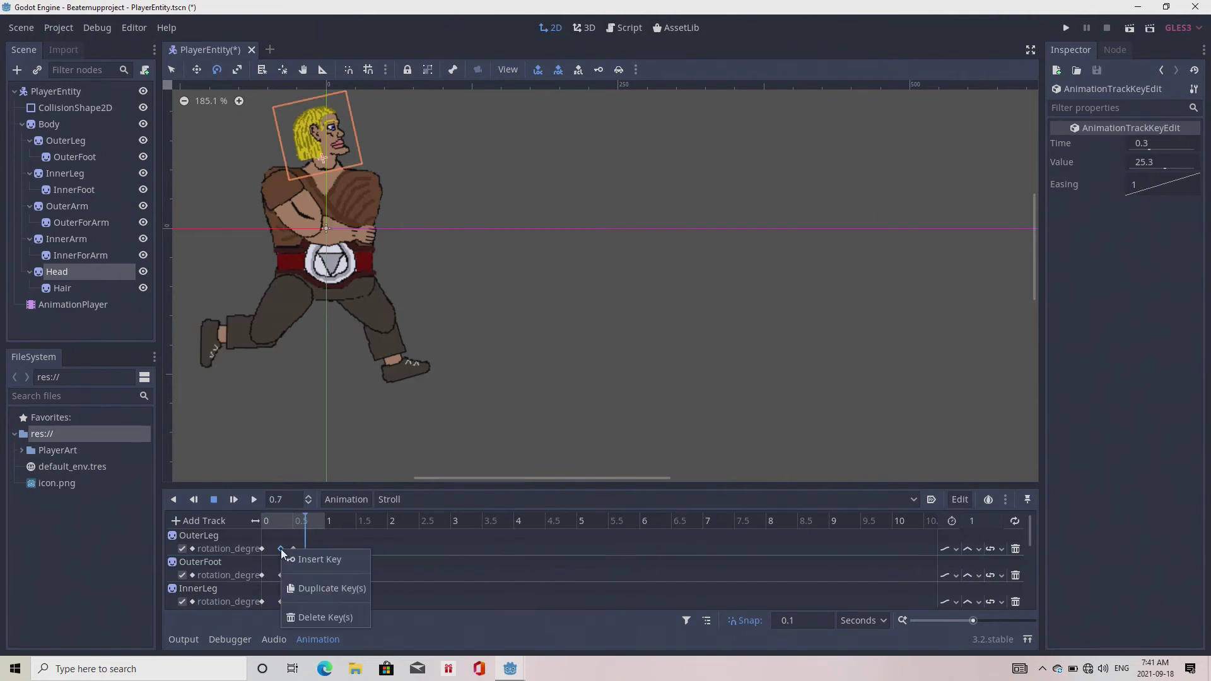
{"action": "left_click", "coordinate": [304, 586]}
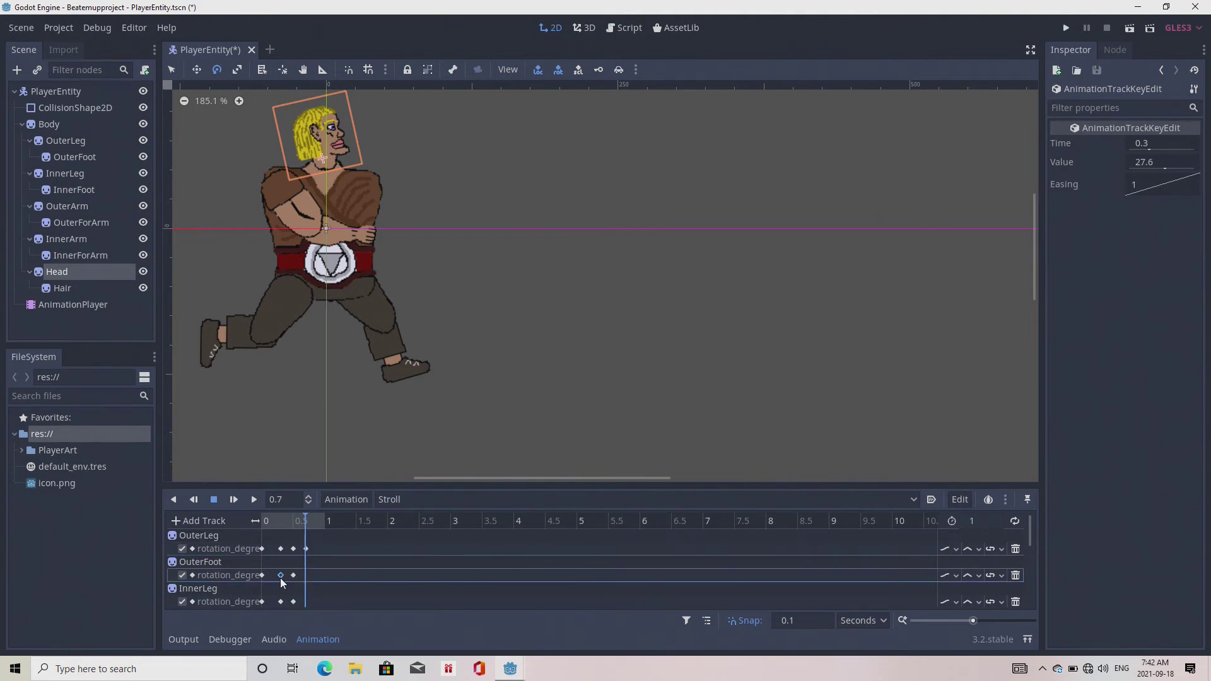
{"action": "right_click", "coordinate": [281, 576]}
{"action": "left_click", "coordinate": [306, 614]}
Step: Duplicate the 0.3 s rotation keys of InnerLeg and InnerFoot to 0.7 s
{"action": "left_click", "coordinate": [281, 601]}
{"action": "right_click", "coordinate": [281, 602]}
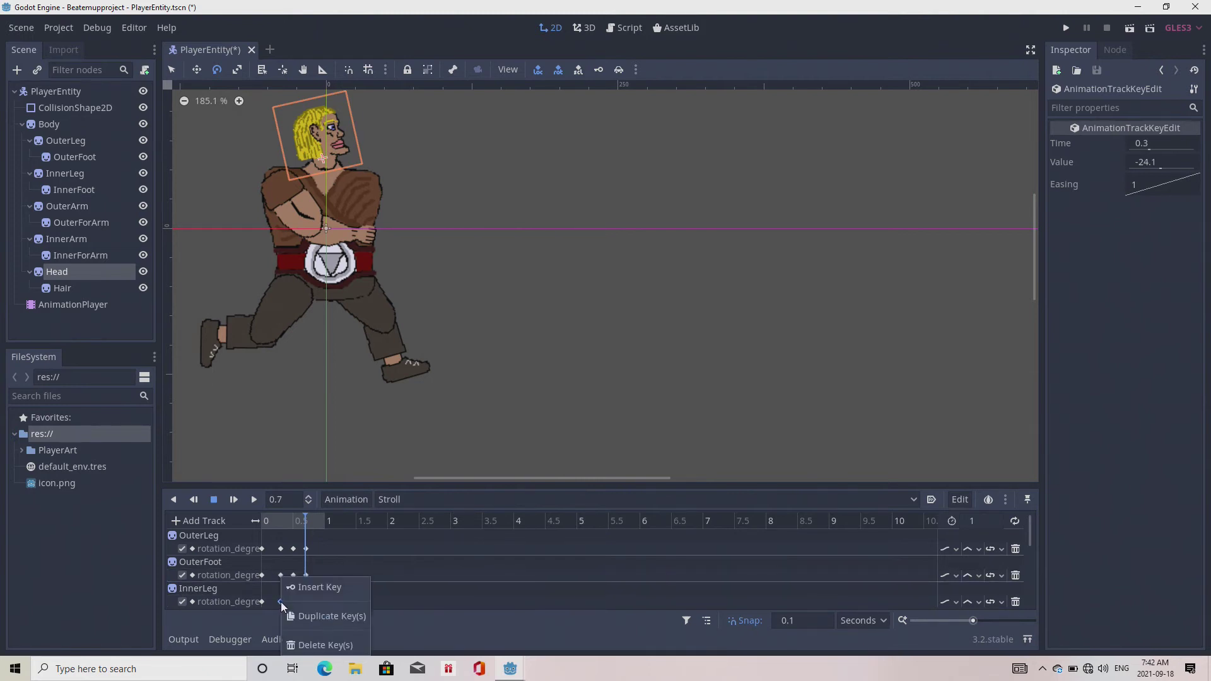
{"action": "left_click", "coordinate": [299, 614]}
{"action": "scroll", "coordinate": [344, 583], "scroll_direction": "down", "scroll_amount": 3}
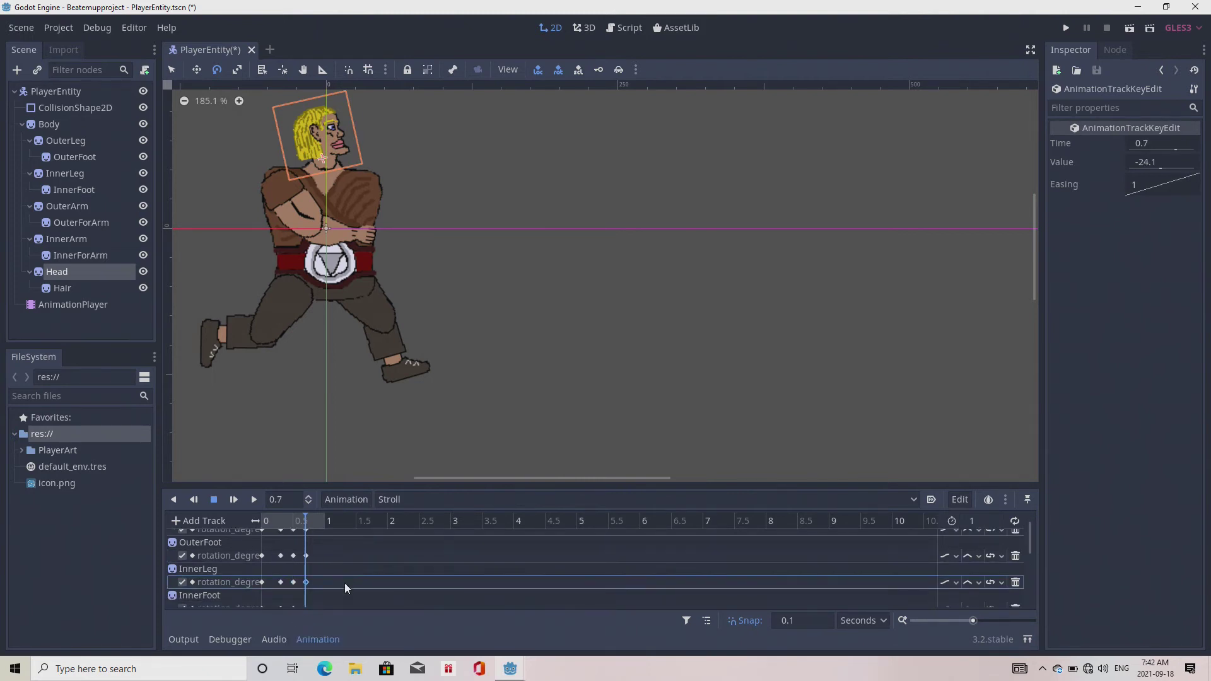
{"action": "left_click", "coordinate": [281, 559]}
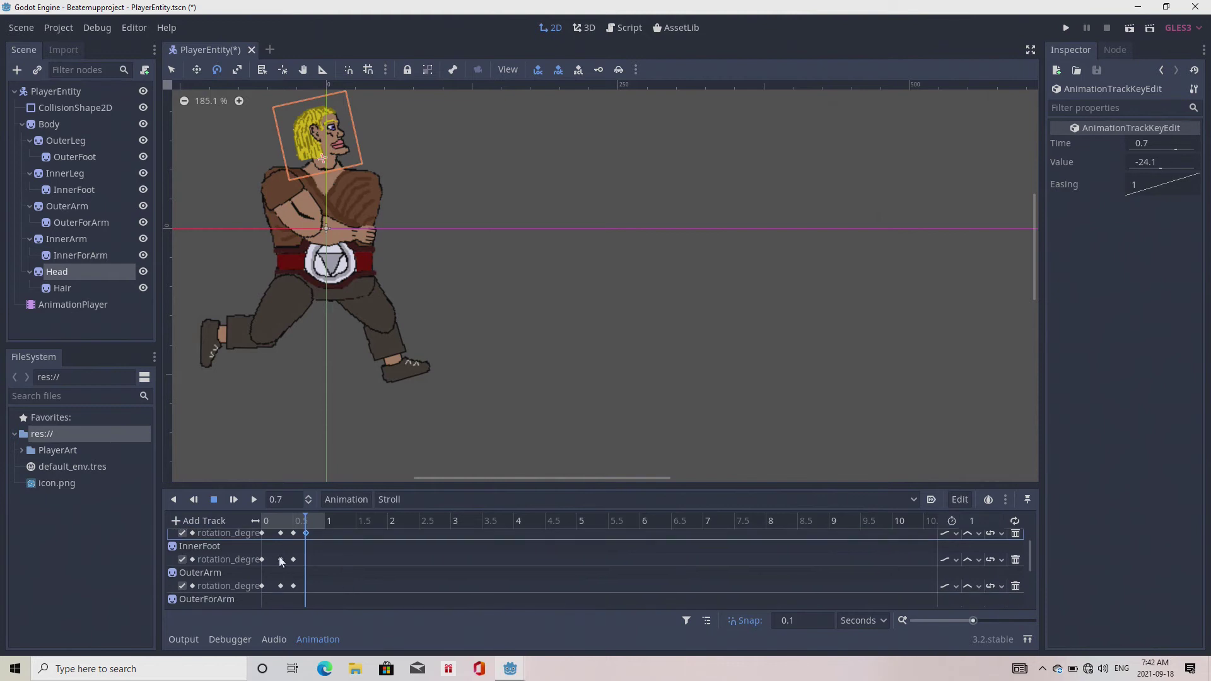
{"action": "right_click", "coordinate": [280, 560]}
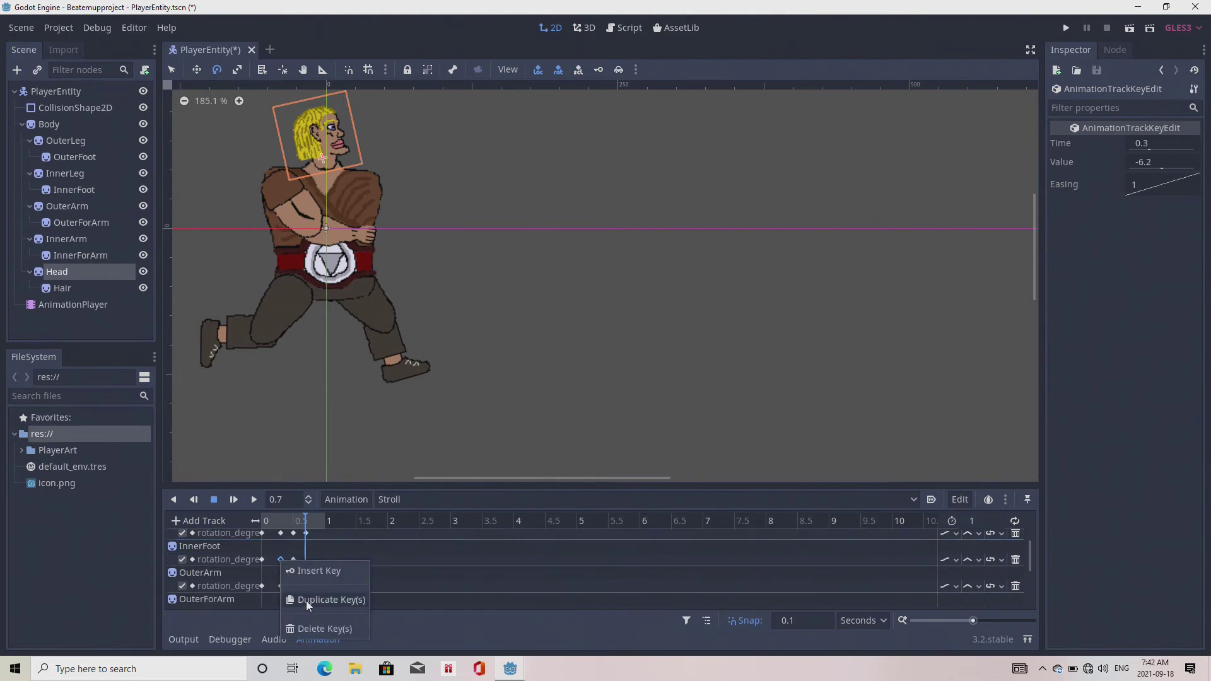
{"action": "left_click", "coordinate": [305, 600]}
Step: Duplicate the 0.3 s rotation keys of OuterArm and InnerArm to 0.7 s
{"action": "left_click", "coordinate": [281, 586]}
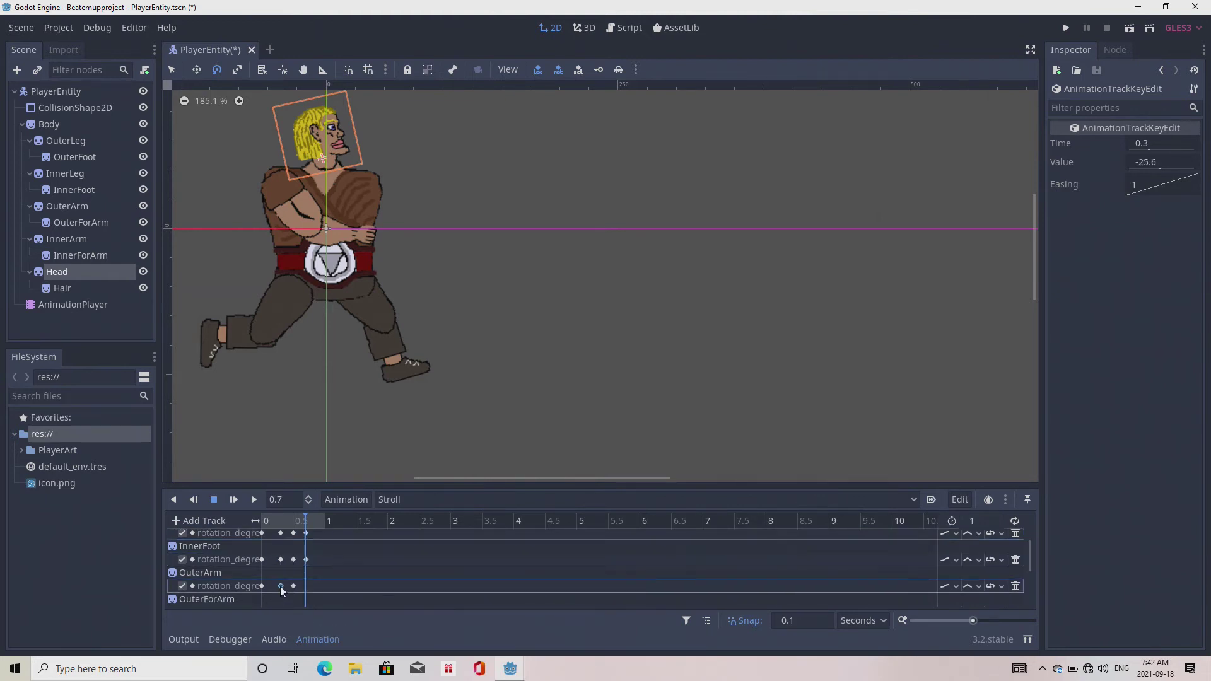
{"action": "right_click", "coordinate": [281, 586]}
{"action": "left_click", "coordinate": [302, 614]}
{"action": "scroll", "coordinate": [358, 581], "scroll_direction": "down", "scroll_amount": 3}
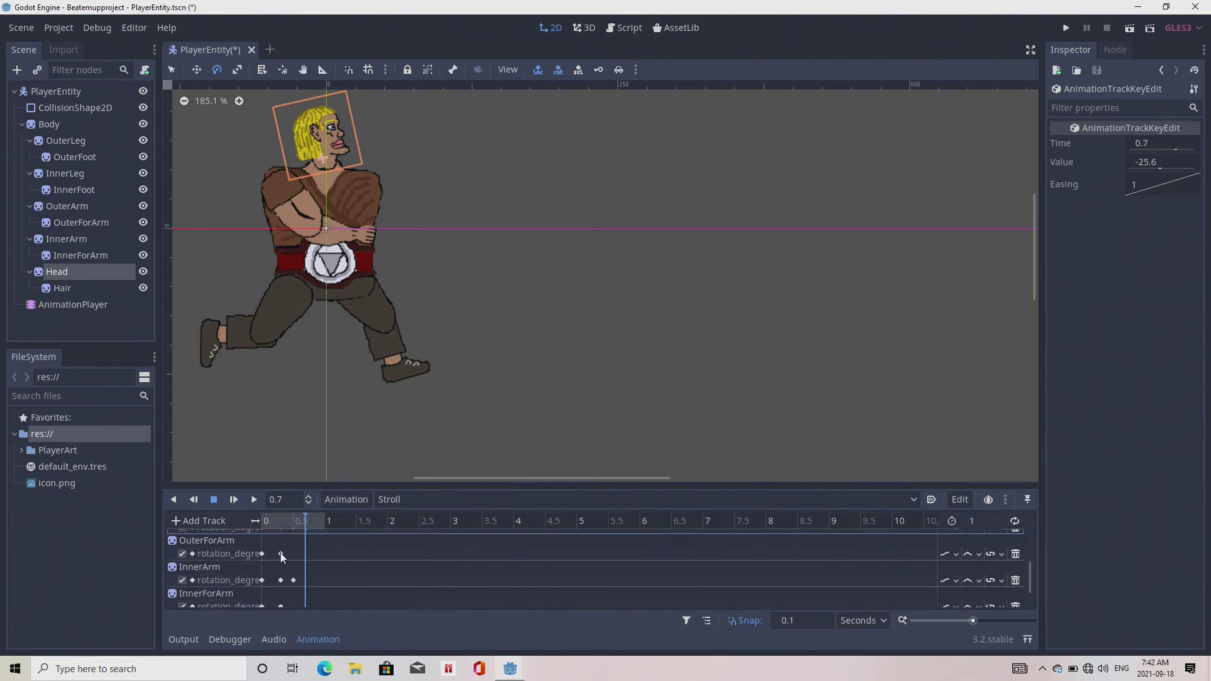
{"action": "left_click", "coordinate": [280, 580]}
{"action": "right_click", "coordinate": [281, 580]}
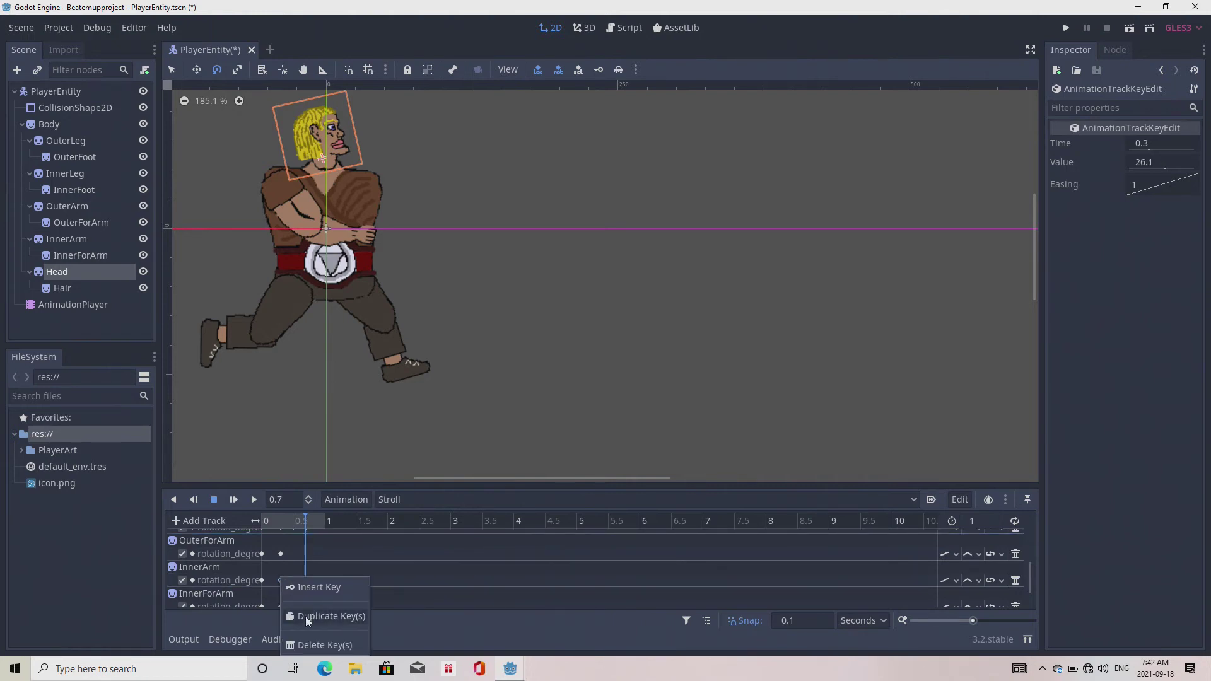
{"action": "left_click", "coordinate": [305, 615]}
Step: Duplicate the 0.3 s rotation key of Head to 0.7 s
{"action": "scroll", "coordinate": [350, 565], "scroll_direction": "down", "scroll_amount": 2}
{"action": "scroll", "coordinate": [349, 565], "scroll_direction": "down", "scroll_amount": 1}
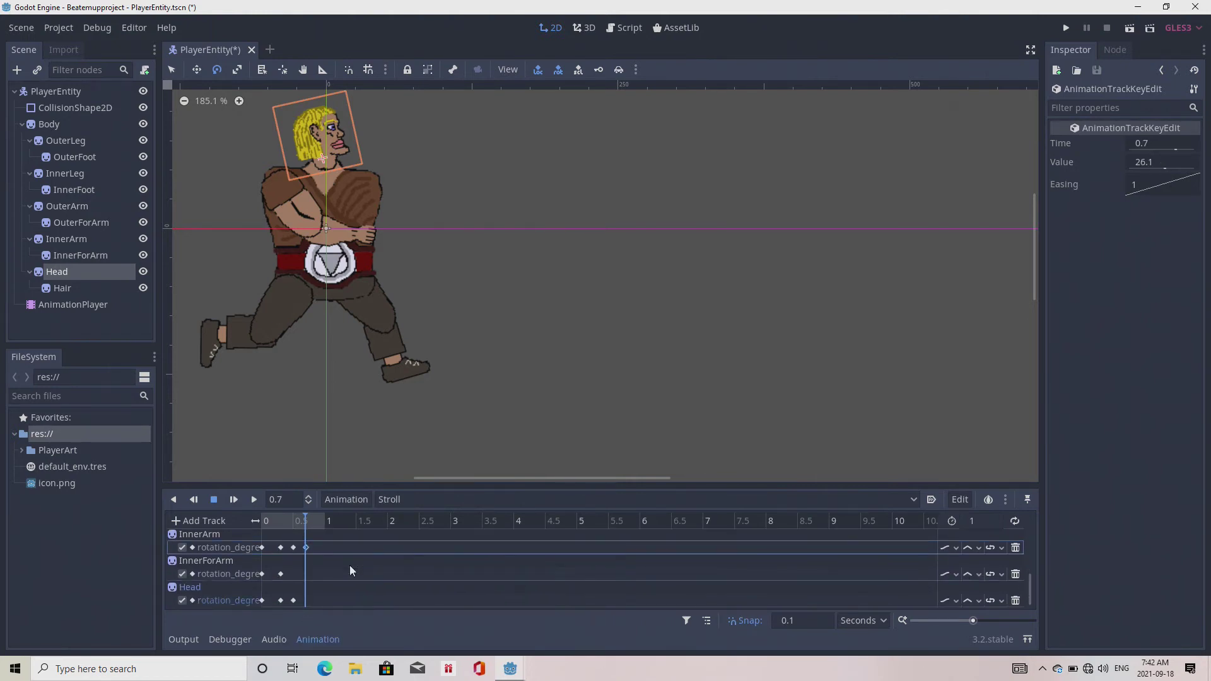
{"action": "left_click", "coordinate": [281, 600]}
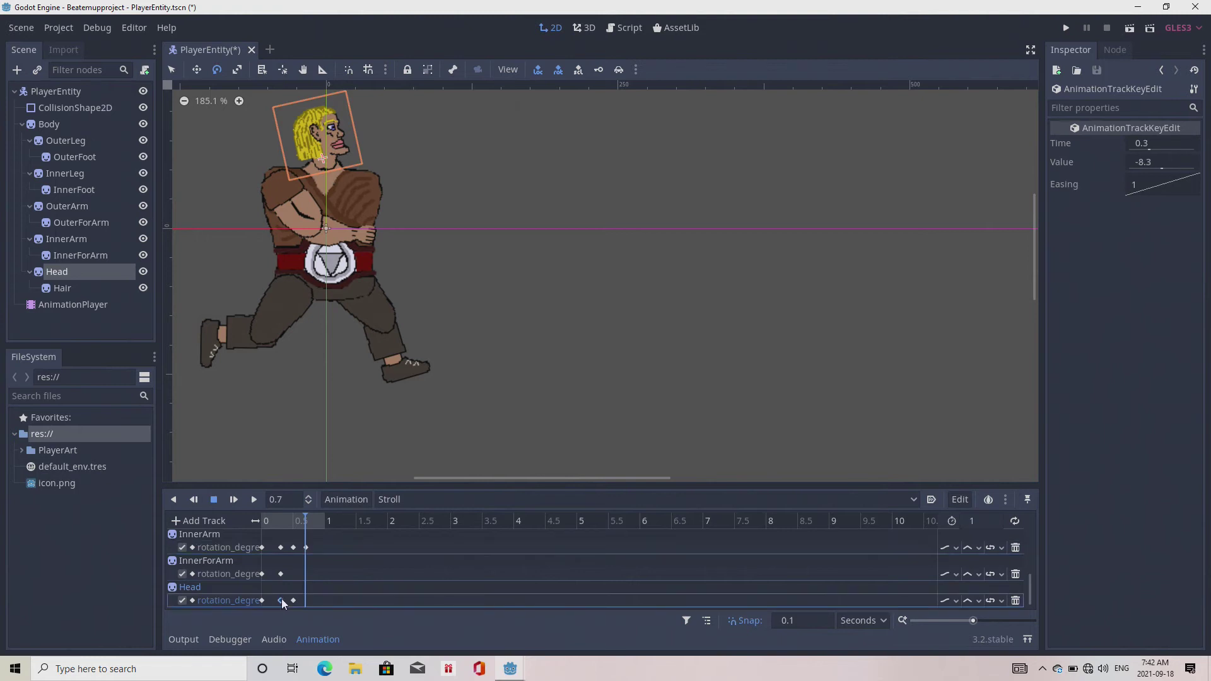
{"action": "right_click", "coordinate": [281, 600]}
{"action": "left_click", "coordinate": [305, 616]}
Step: Review the character's Stroll poses at 1, 0.5, 0.7 and 0 s on the timeline
{"action": "left_click", "coordinate": [324, 519]}
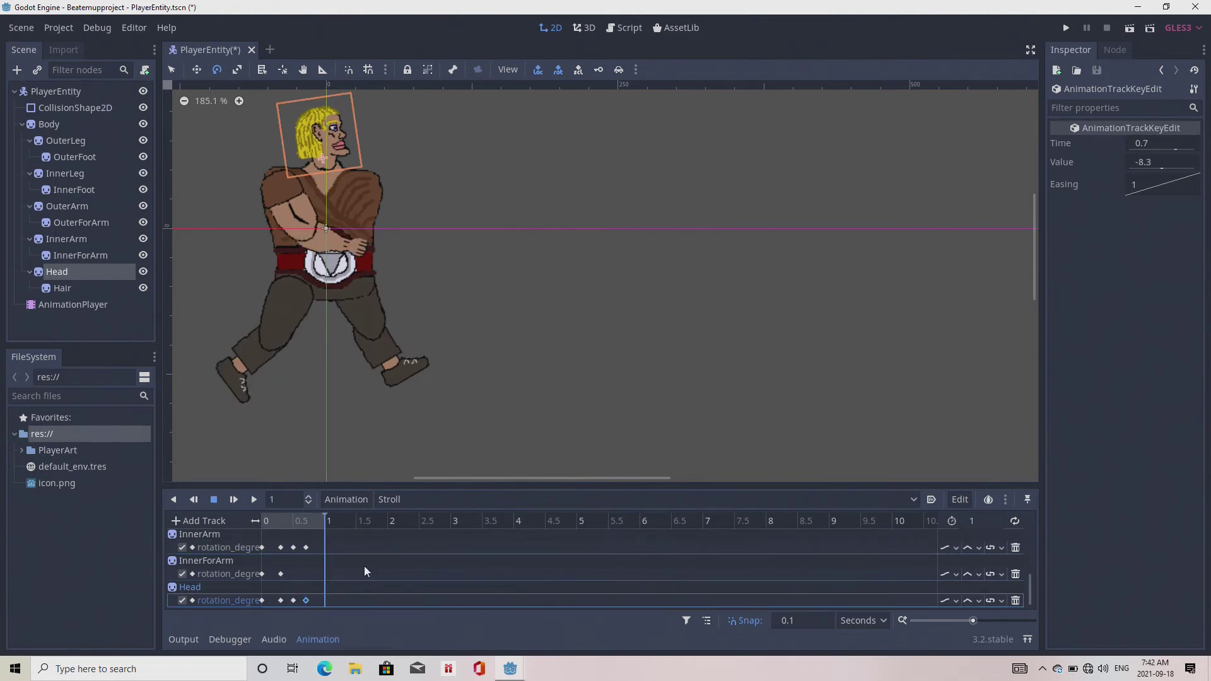
{"action": "scroll", "coordinate": [365, 565], "scroll_direction": "up", "scroll_amount": 3}
{"action": "scroll", "coordinate": [364, 566], "scroll_direction": "up", "scroll_amount": 4}
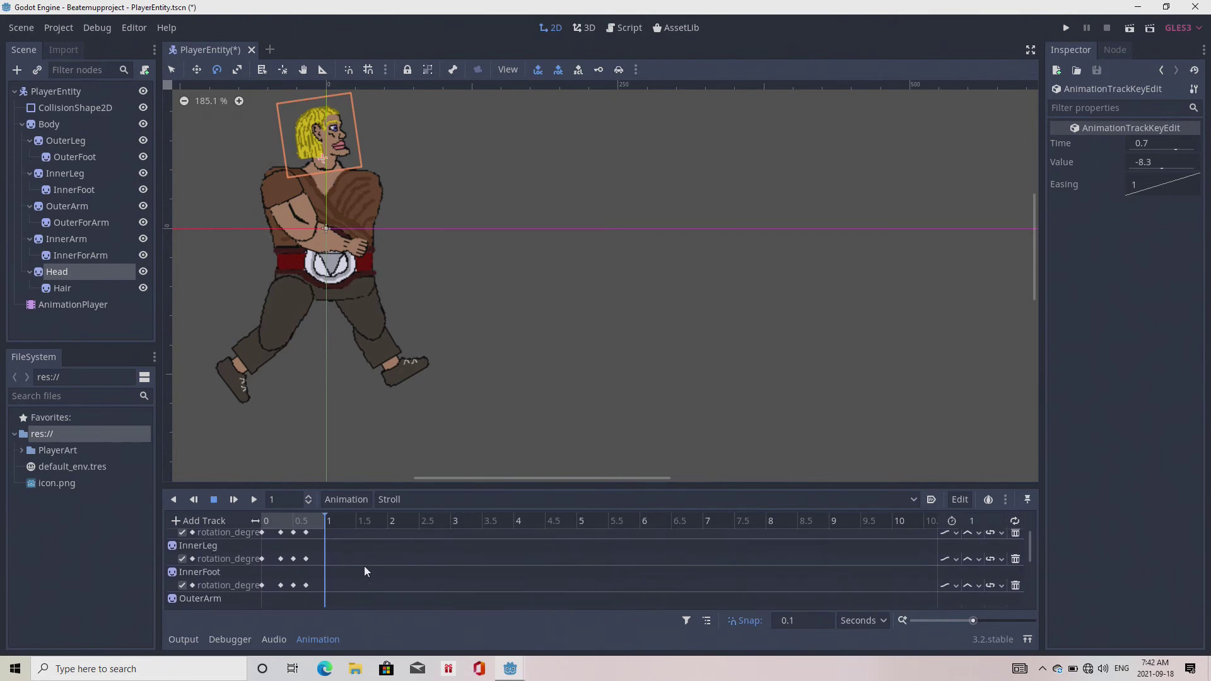
{"action": "scroll", "coordinate": [365, 565], "scroll_direction": "up", "scroll_amount": 1}
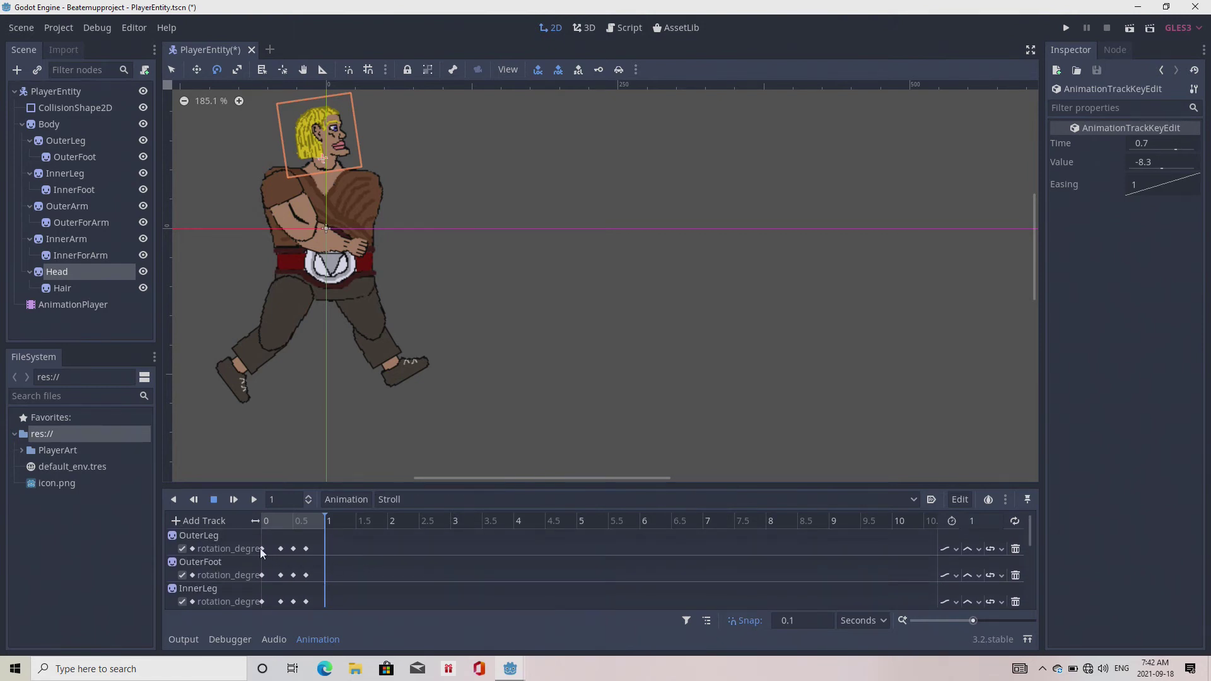
{"action": "left_click", "coordinate": [294, 549]}
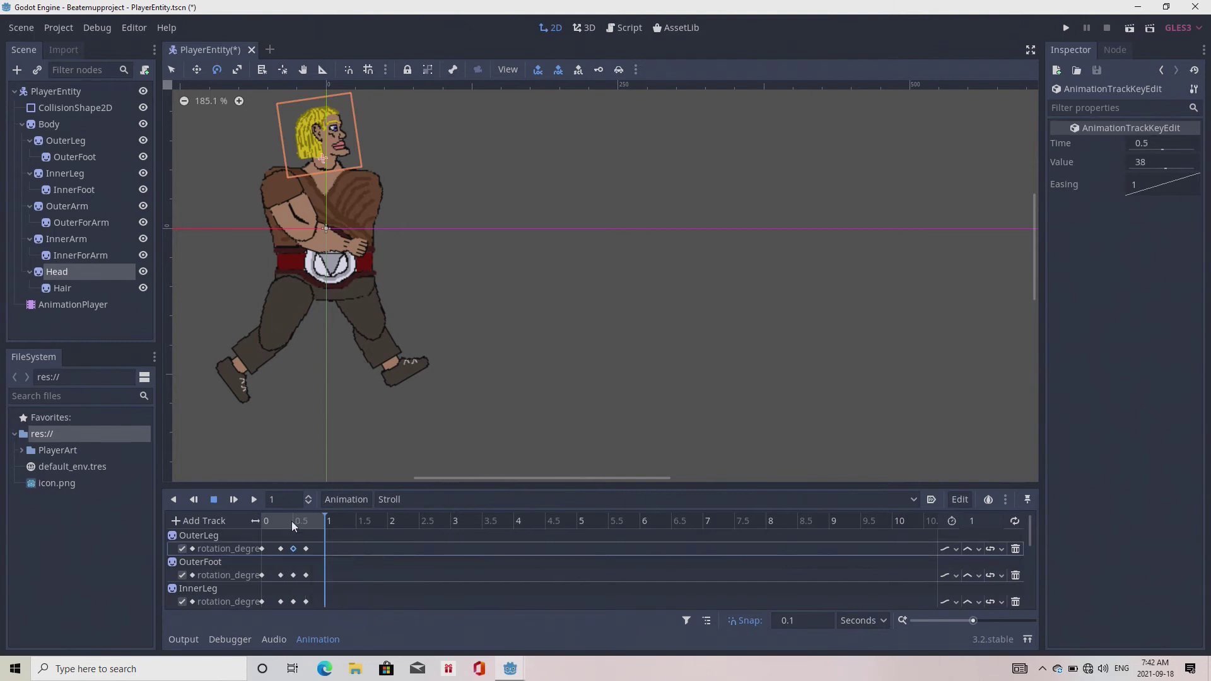
{"action": "left_click", "coordinate": [292, 521]}
{"action": "left_click", "coordinate": [308, 520]}
{"action": "left_click", "coordinate": [263, 521]}
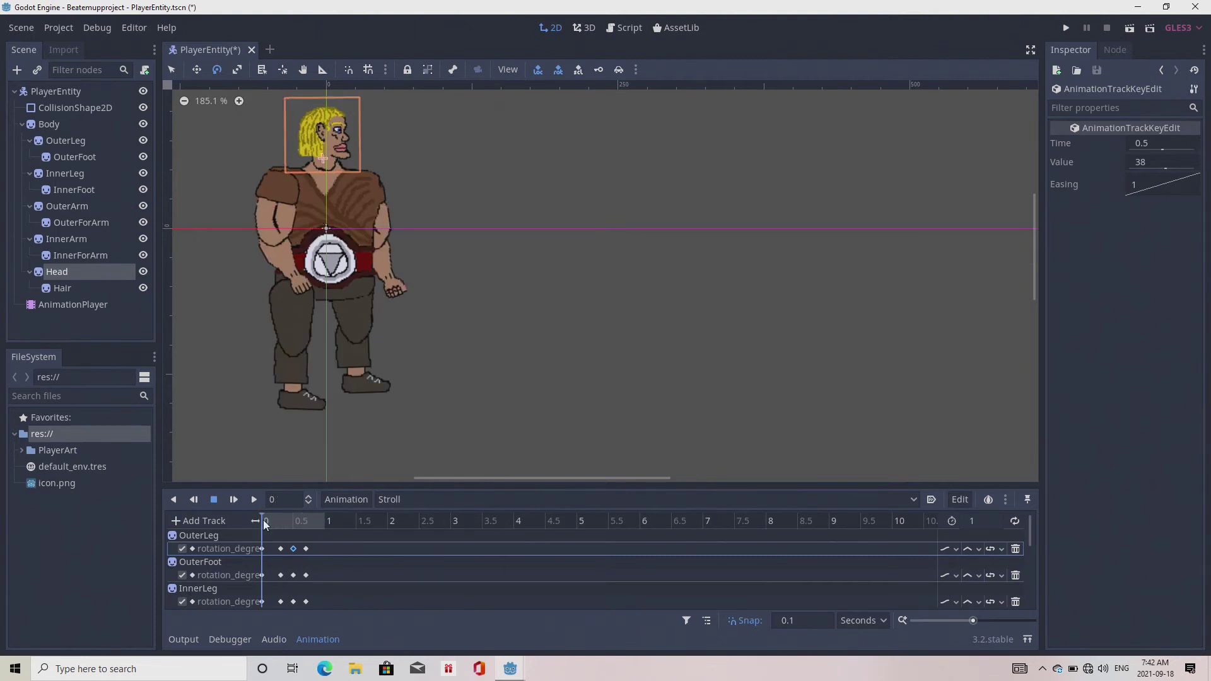
Step: Duplicate the 0 s rotation keys of OuterLeg and OuterFoot to 1 s
{"action": "left_click", "coordinate": [324, 518]}
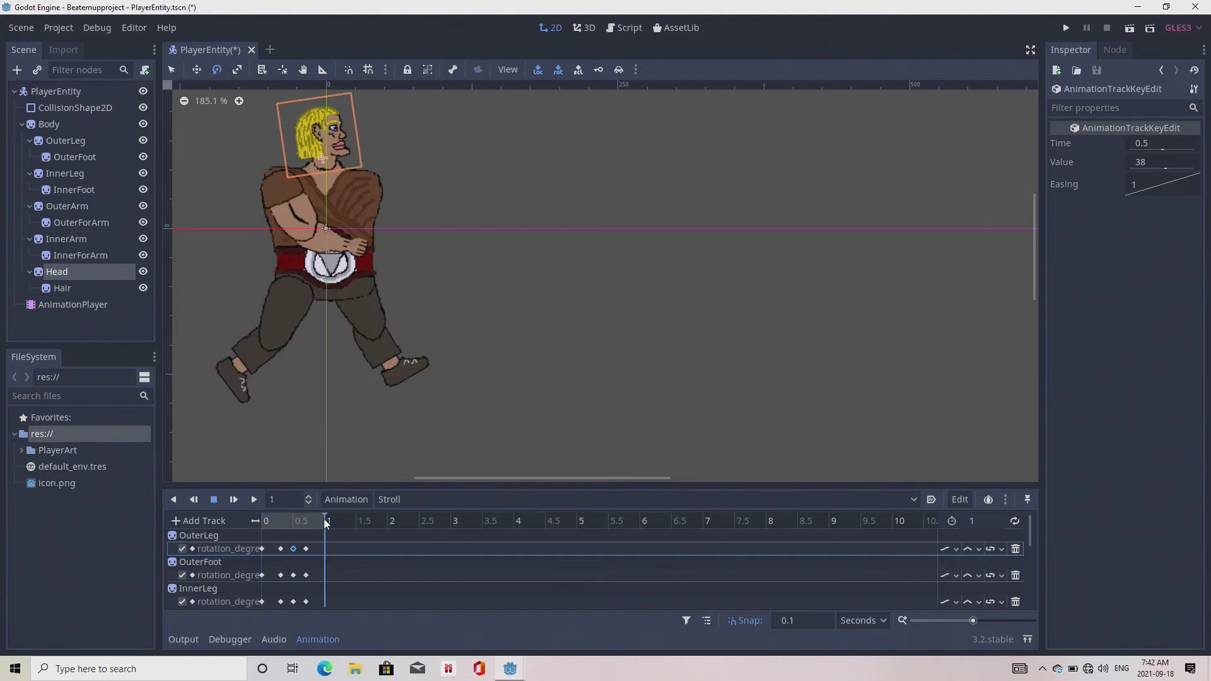
{"action": "left_click", "coordinate": [262, 548]}
{"action": "right_click", "coordinate": [262, 547]}
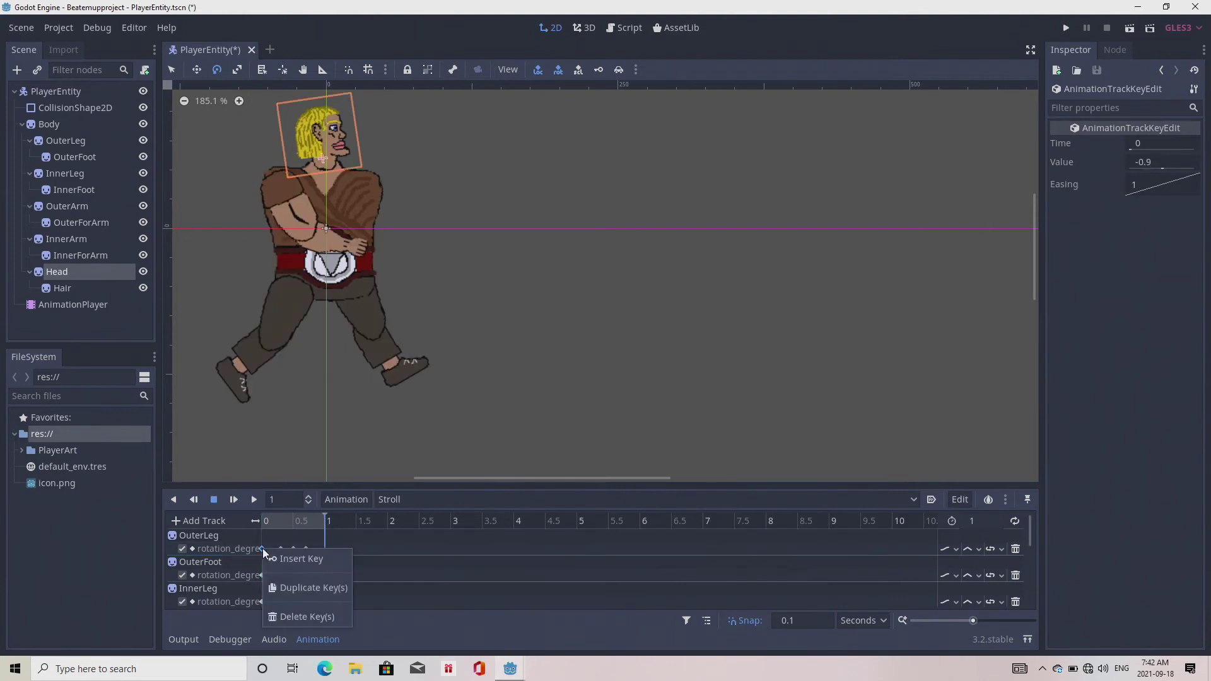
{"action": "left_click", "coordinate": [287, 588]}
{"action": "left_click", "coordinate": [261, 575]}
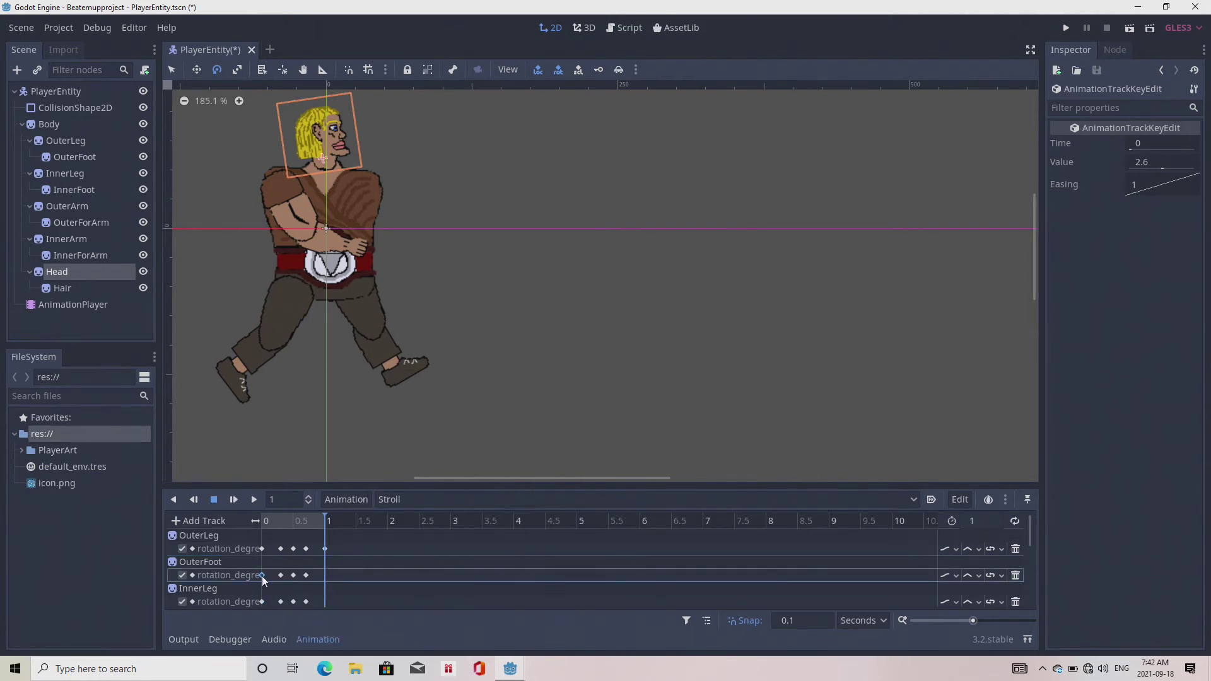
{"action": "right_click", "coordinate": [262, 574]}
{"action": "left_click", "coordinate": [289, 612]}
Step: Duplicate the 0 s rotation keys of InnerLeg and InnerFoot to 1 s
{"action": "scroll", "coordinate": [283, 576], "scroll_direction": "down", "scroll_amount": 1}
{"action": "scroll", "coordinate": [283, 576], "scroll_direction": "down", "scroll_amount": 1}
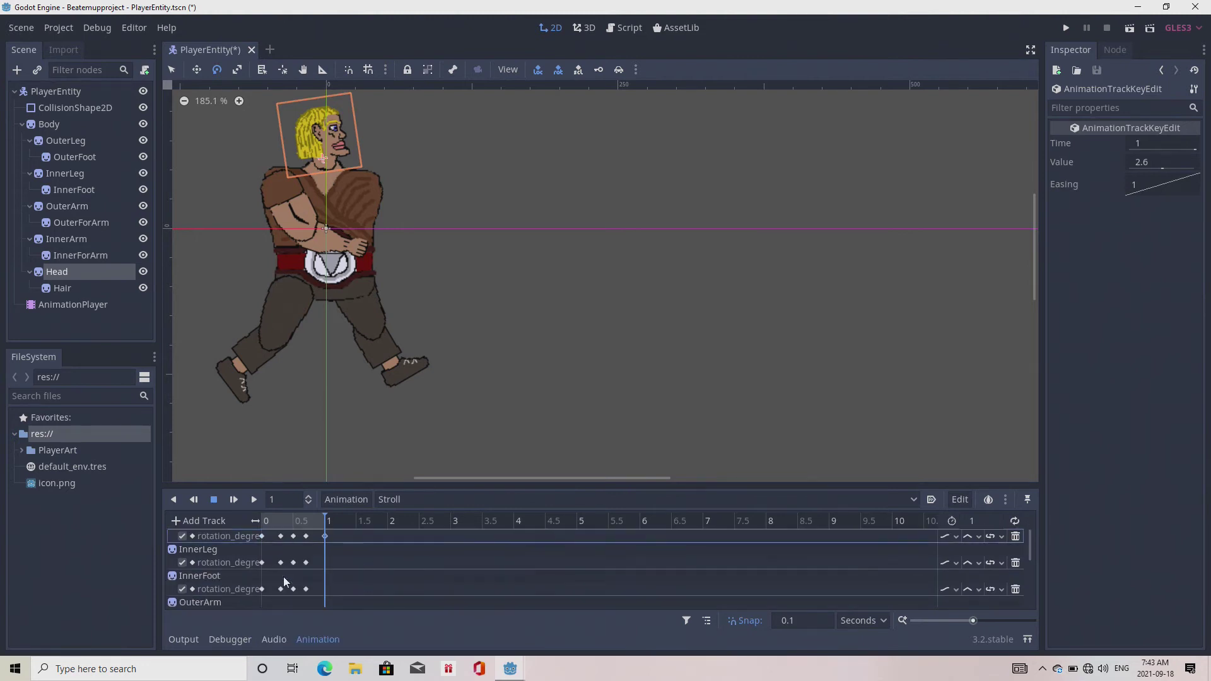
{"action": "left_click", "coordinate": [262, 561]}
{"action": "right_click", "coordinate": [262, 562]}
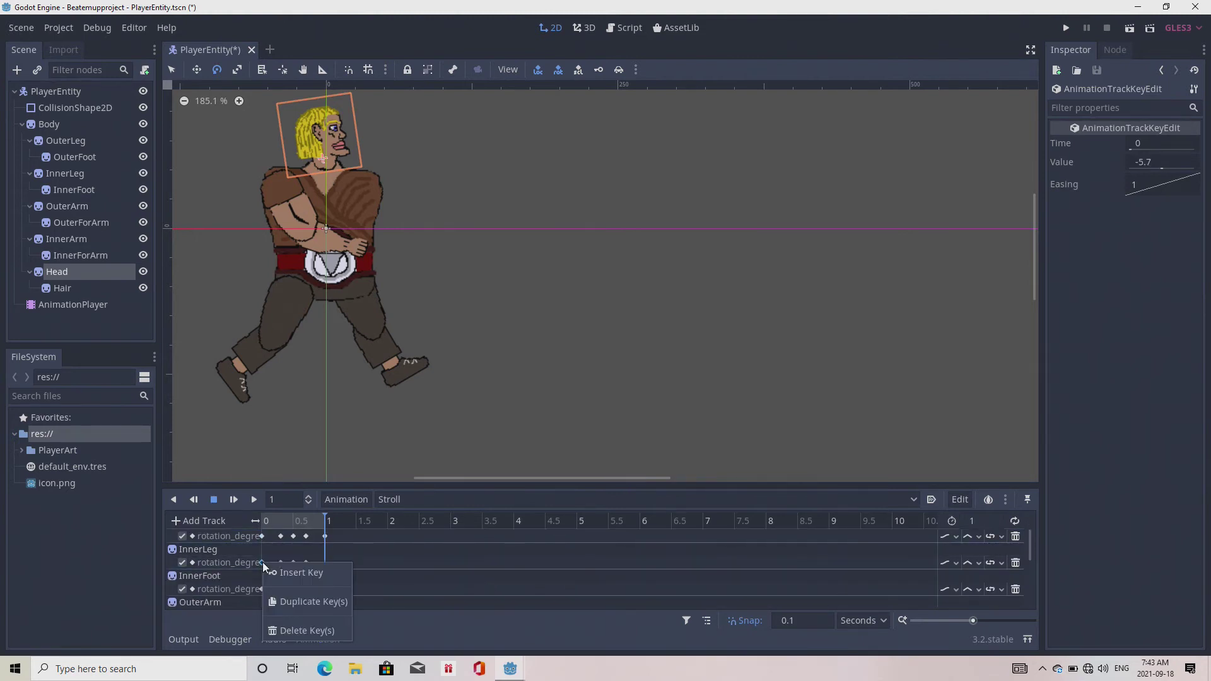
{"action": "left_click", "coordinate": [290, 600]}
{"action": "scroll", "coordinate": [281, 575], "scroll_direction": "down", "scroll_amount": 1}
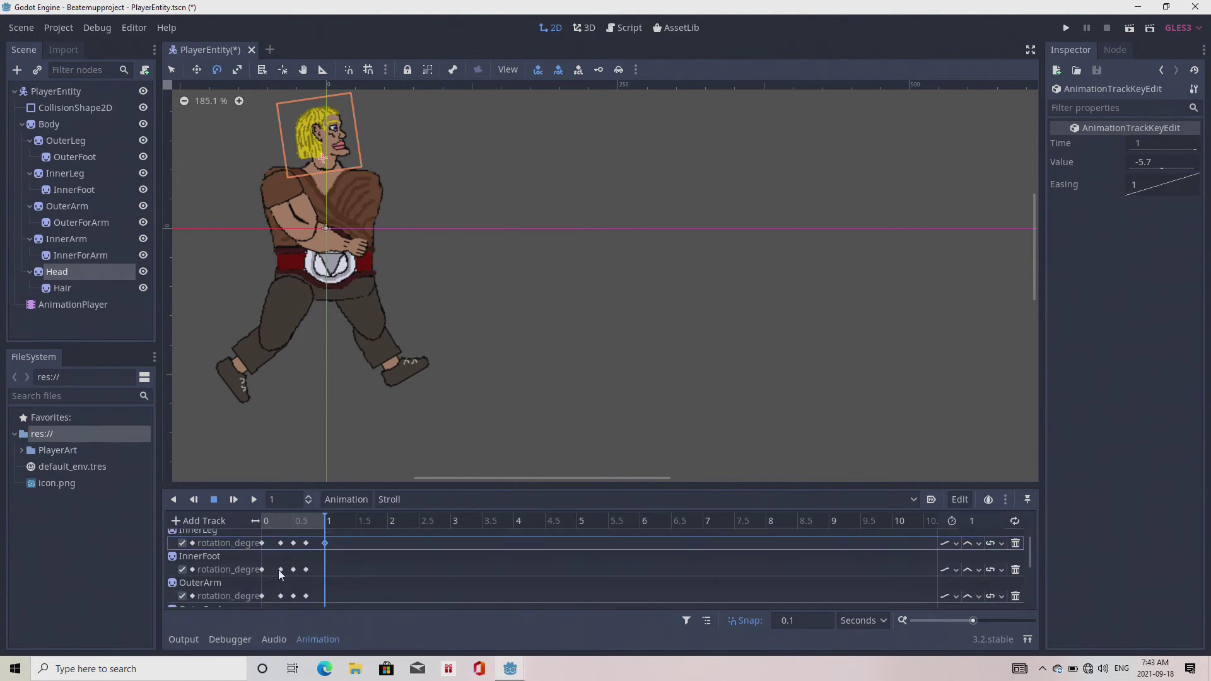
{"action": "left_click", "coordinate": [263, 569]}
{"action": "right_click", "coordinate": [263, 570]}
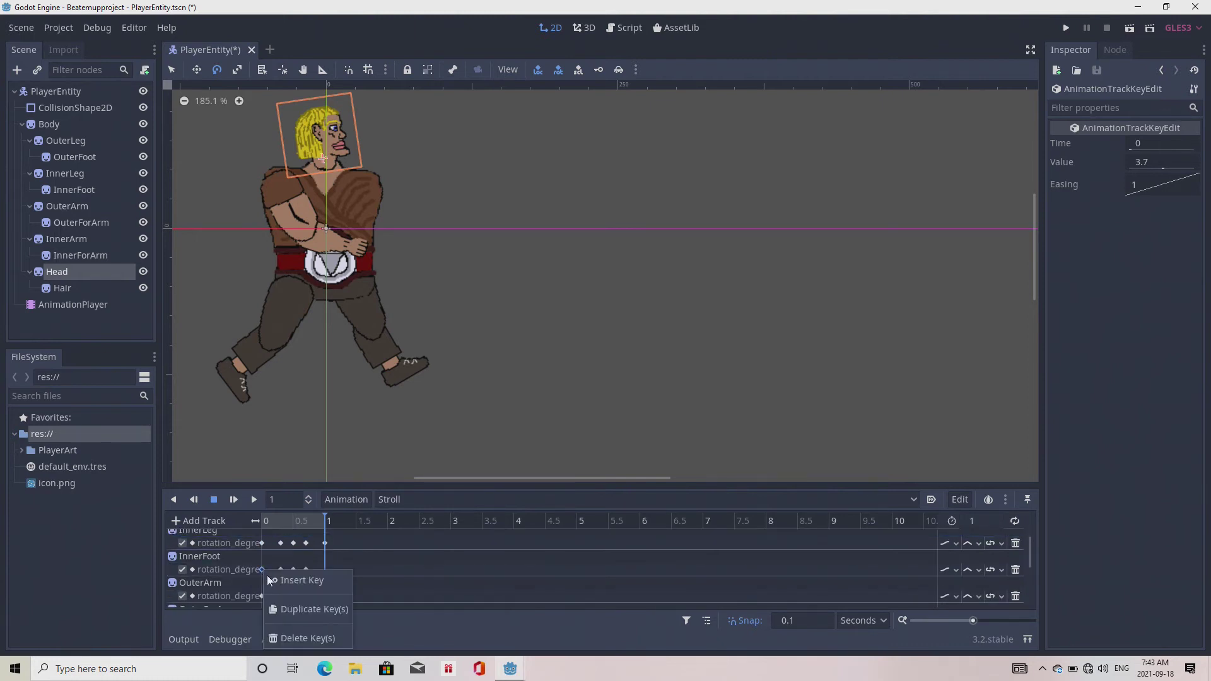
{"action": "left_click", "coordinate": [285, 612]}
Step: Duplicate the 0 s rotation keys of OuterArm and OuterForArm to 1 s
{"action": "scroll", "coordinate": [281, 582], "scroll_direction": "down", "scroll_amount": 1}
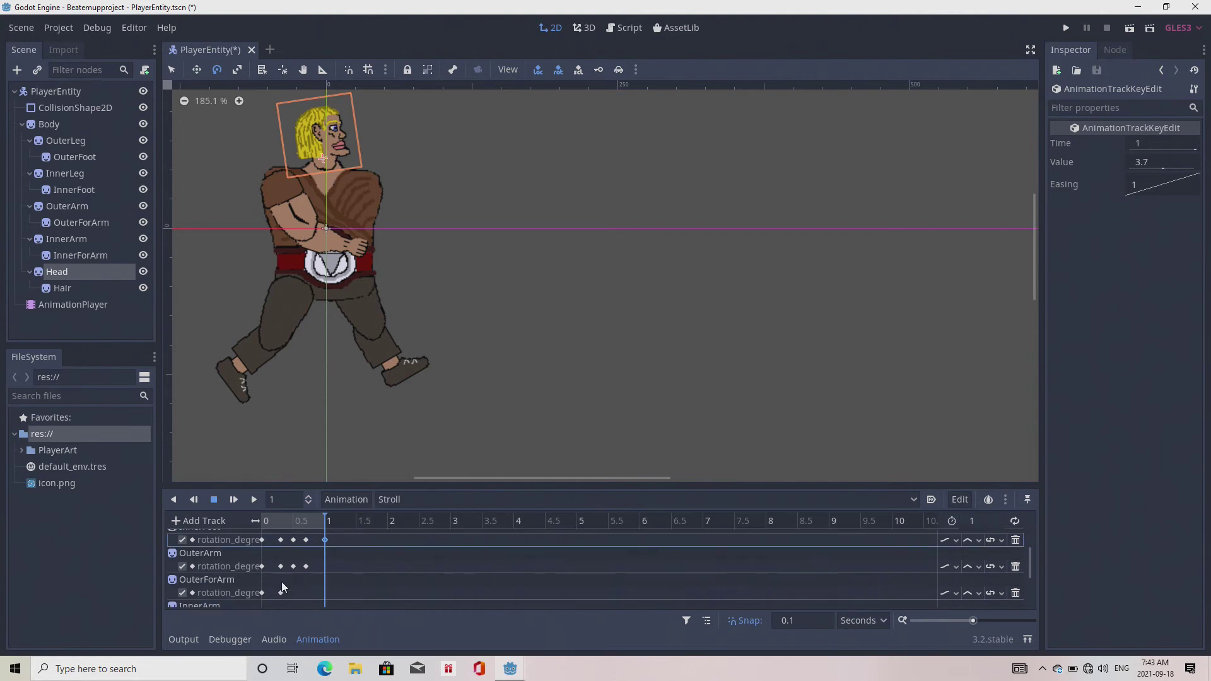
{"action": "left_click", "coordinate": [262, 565]}
{"action": "right_click", "coordinate": [263, 565]}
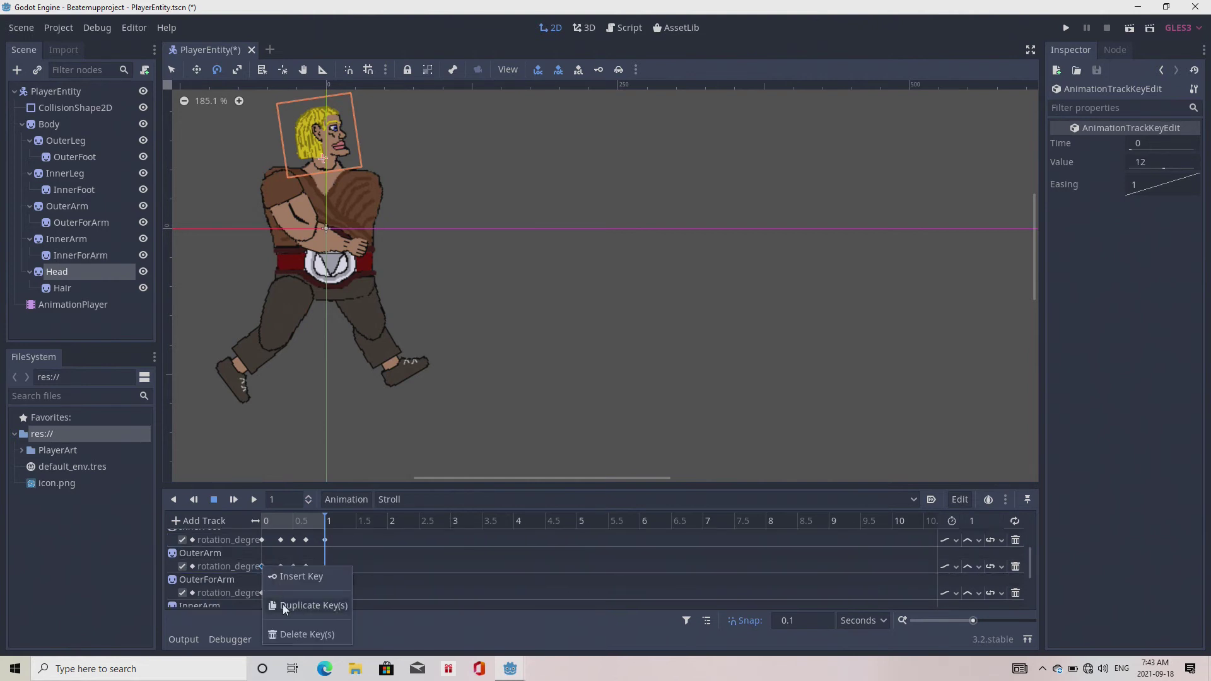
{"action": "left_click", "coordinate": [283, 604]}
{"action": "scroll", "coordinate": [269, 574], "scroll_direction": "down", "scroll_amount": 1}
{"action": "scroll", "coordinate": [276, 586], "scroll_direction": "down", "scroll_amount": 1}
{"action": "scroll", "coordinate": [277, 586], "scroll_direction": "up", "scroll_amount": 1}
{"action": "left_click", "coordinate": [262, 563]}
{"action": "right_click", "coordinate": [263, 562]}
{"action": "left_click", "coordinate": [288, 603]}
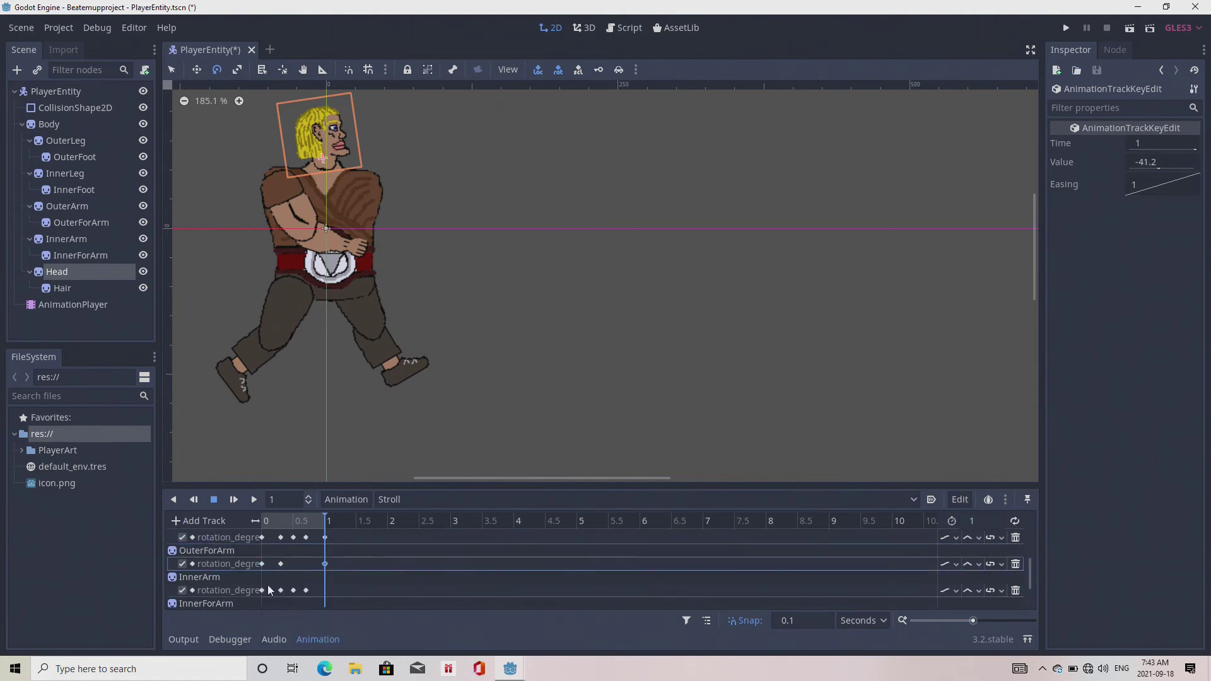
Step: Duplicate the 0 s rotation keys of InnerArm and InnerForArm to 1 s
{"action": "left_click", "coordinate": [262, 588]}
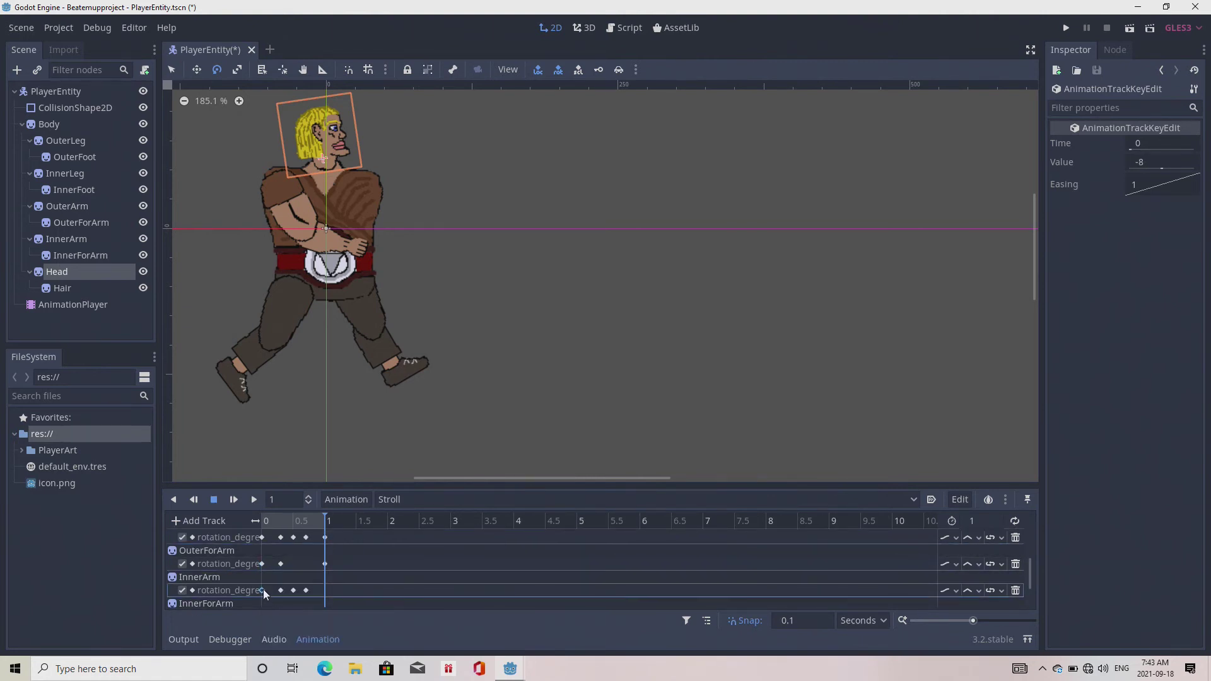
{"action": "right_click", "coordinate": [263, 588]}
{"action": "left_click", "coordinate": [282, 616]}
{"action": "scroll", "coordinate": [283, 588], "scroll_direction": "down", "scroll_amount": 2}
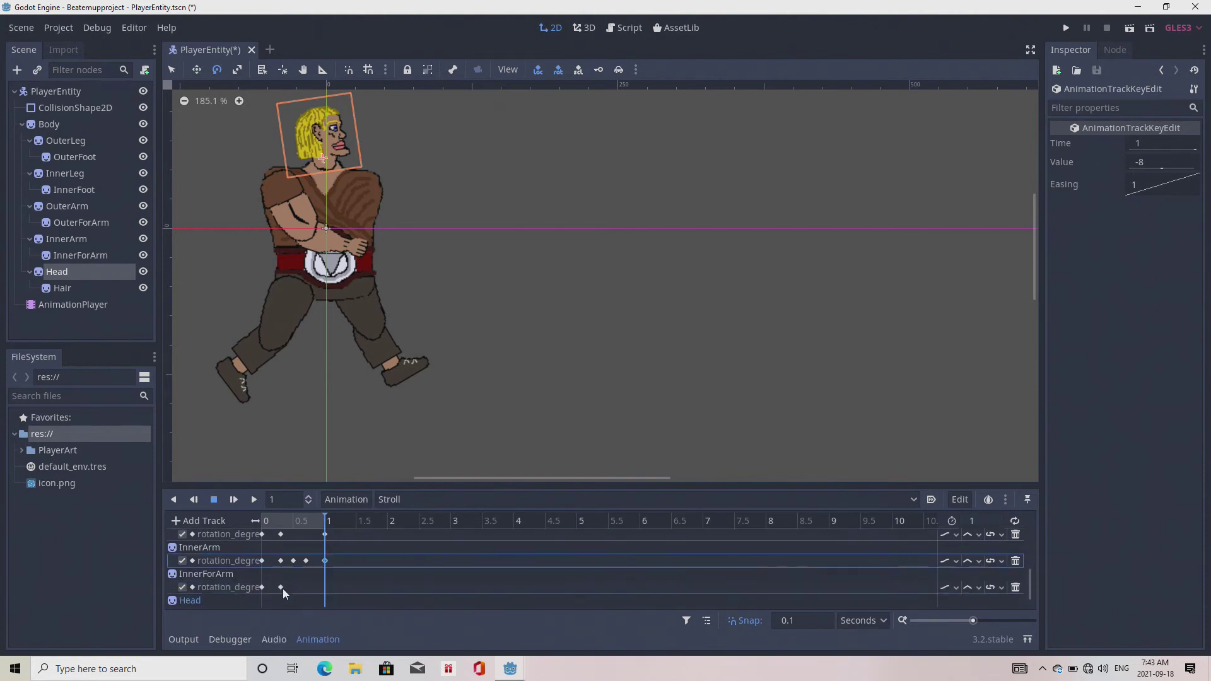
{"action": "left_click", "coordinate": [263, 578]}
{"action": "right_click", "coordinate": [263, 578]}
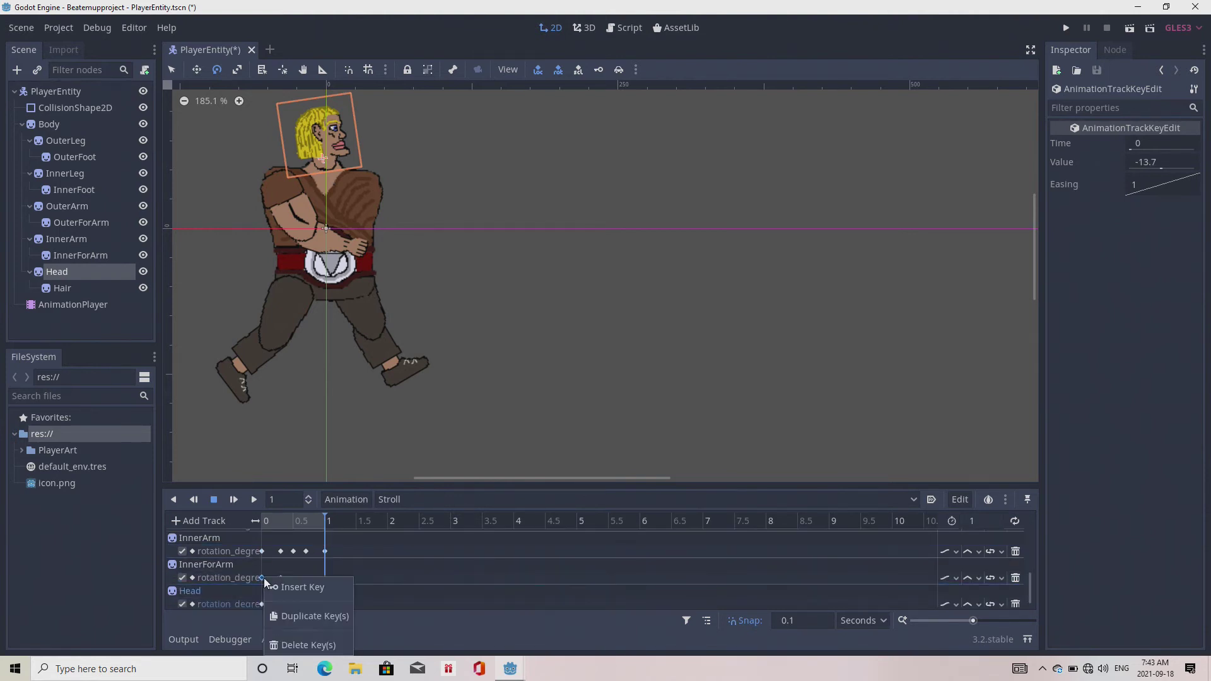
{"action": "left_click", "coordinate": [288, 617]}
Step: Duplicate the 0 s rotation key of Head to 1 s
{"action": "scroll", "coordinate": [264, 578], "scroll_direction": "down", "scroll_amount": 1}
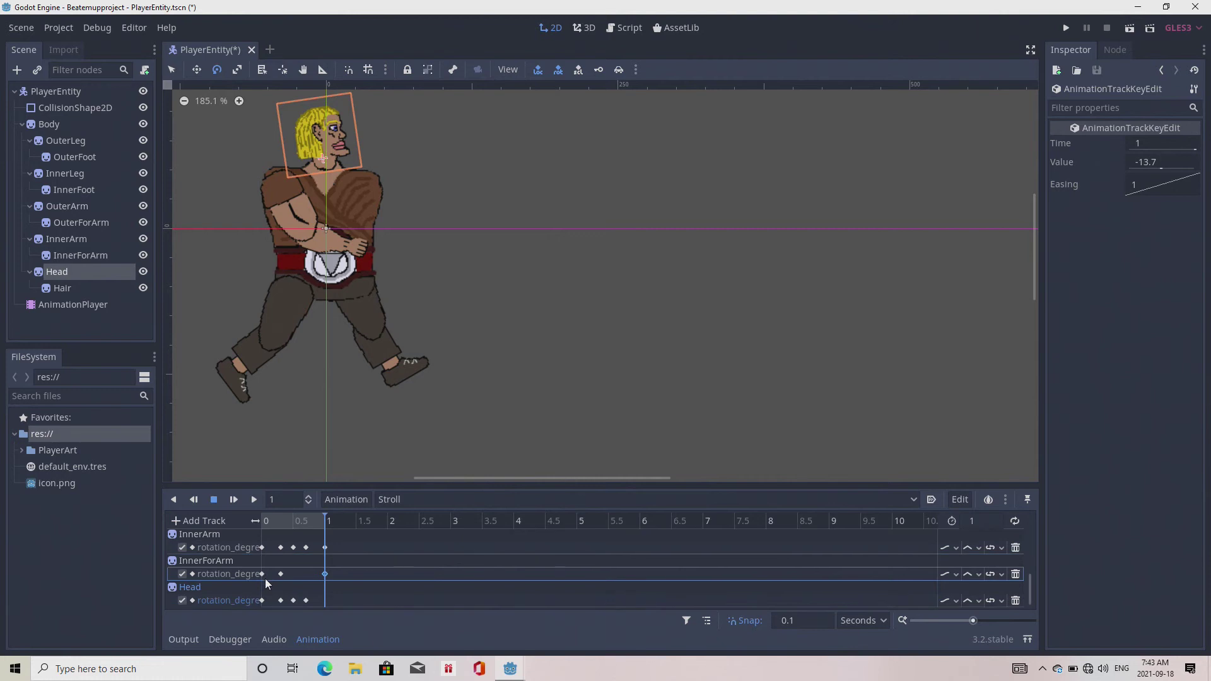
{"action": "left_click", "coordinate": [262, 600]}
{"action": "right_click", "coordinate": [262, 600]}
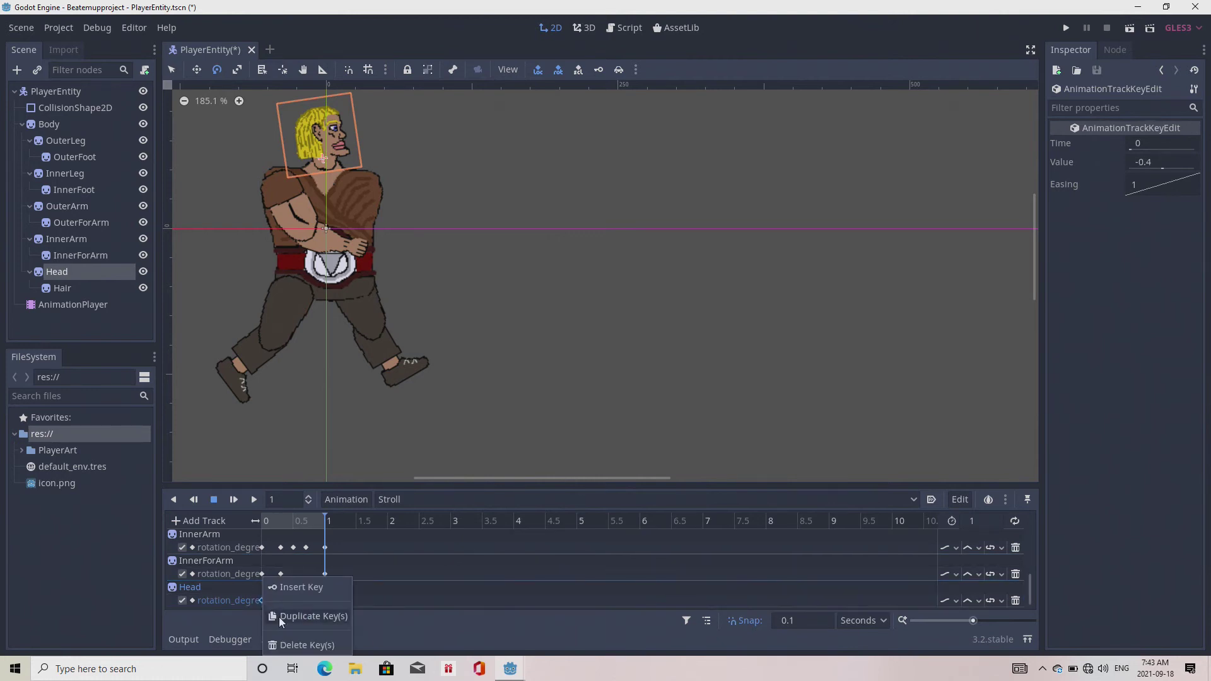
{"action": "left_click", "coordinate": [277, 616]}
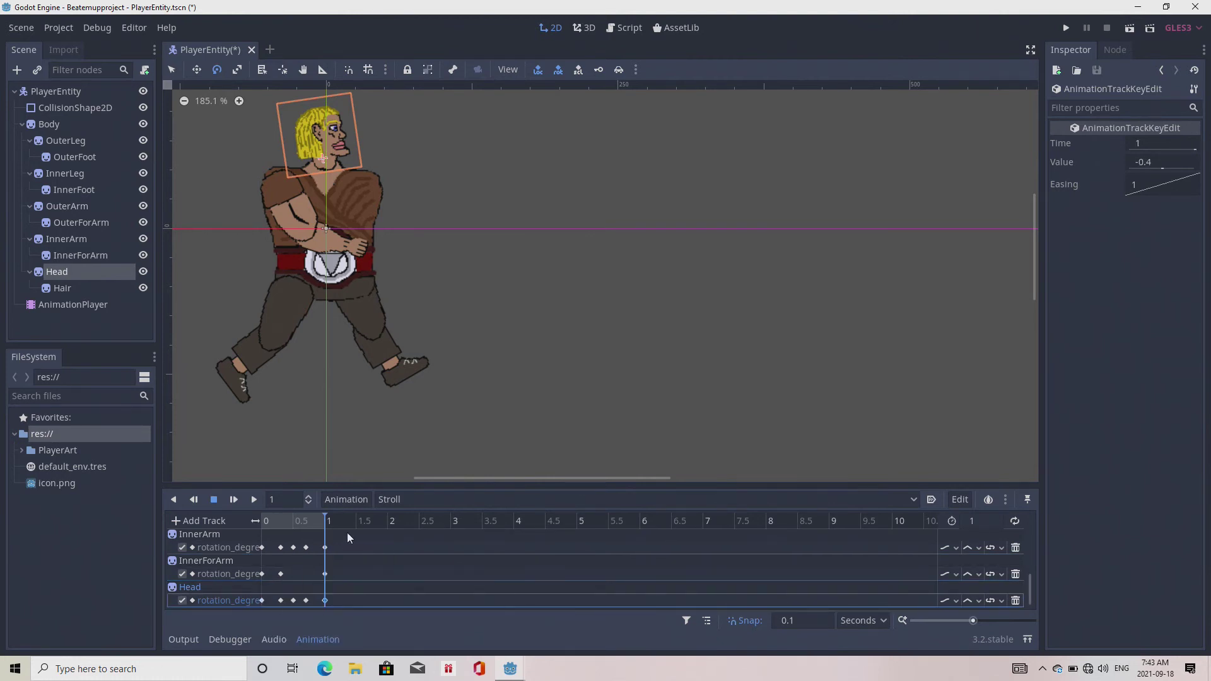
Step: Set the length of the Stroll animation to 2 seconds
{"action": "scroll", "coordinate": [350, 564], "scroll_direction": "up", "scroll_amount": 3}
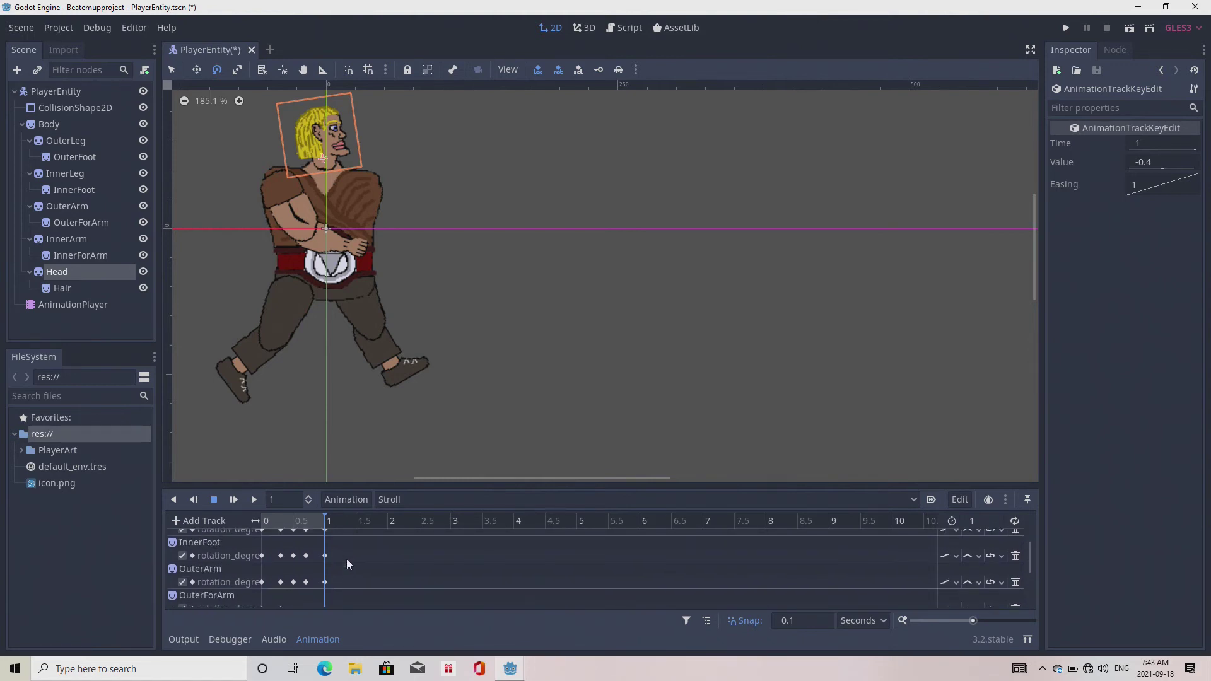
{"action": "scroll", "coordinate": [346, 558], "scroll_direction": "up", "scroll_amount": 3}
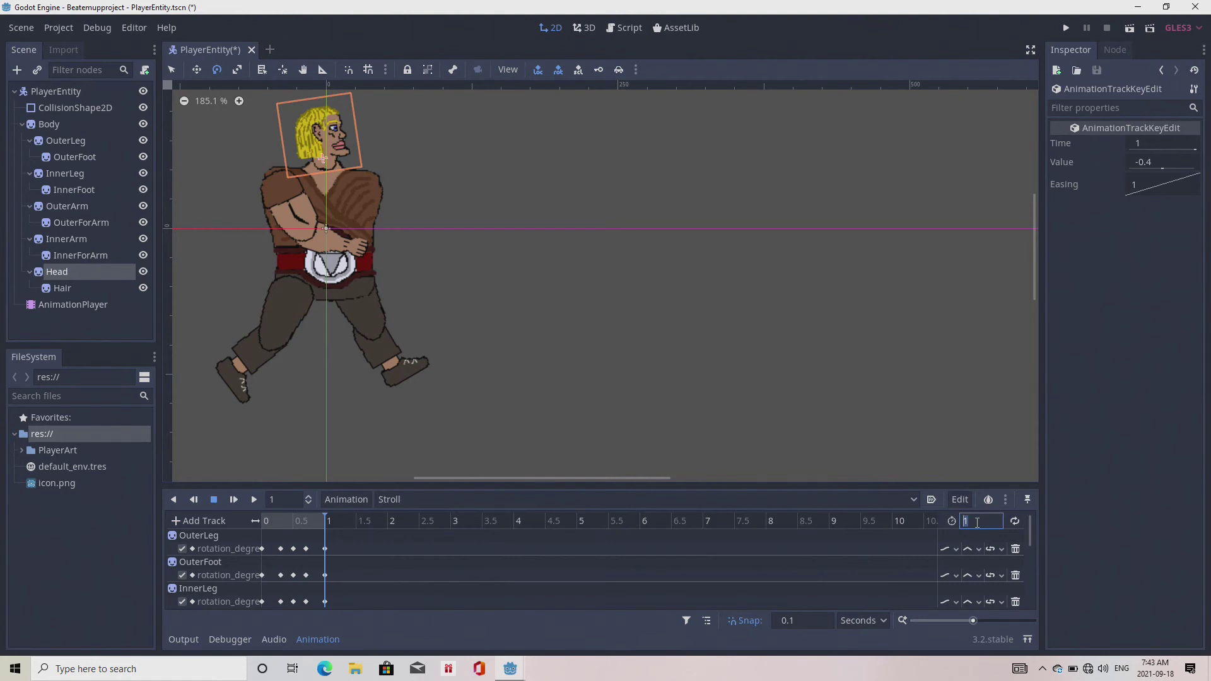
{"action": "type", "text": "2"}
{"action": "key", "text": "Return"}
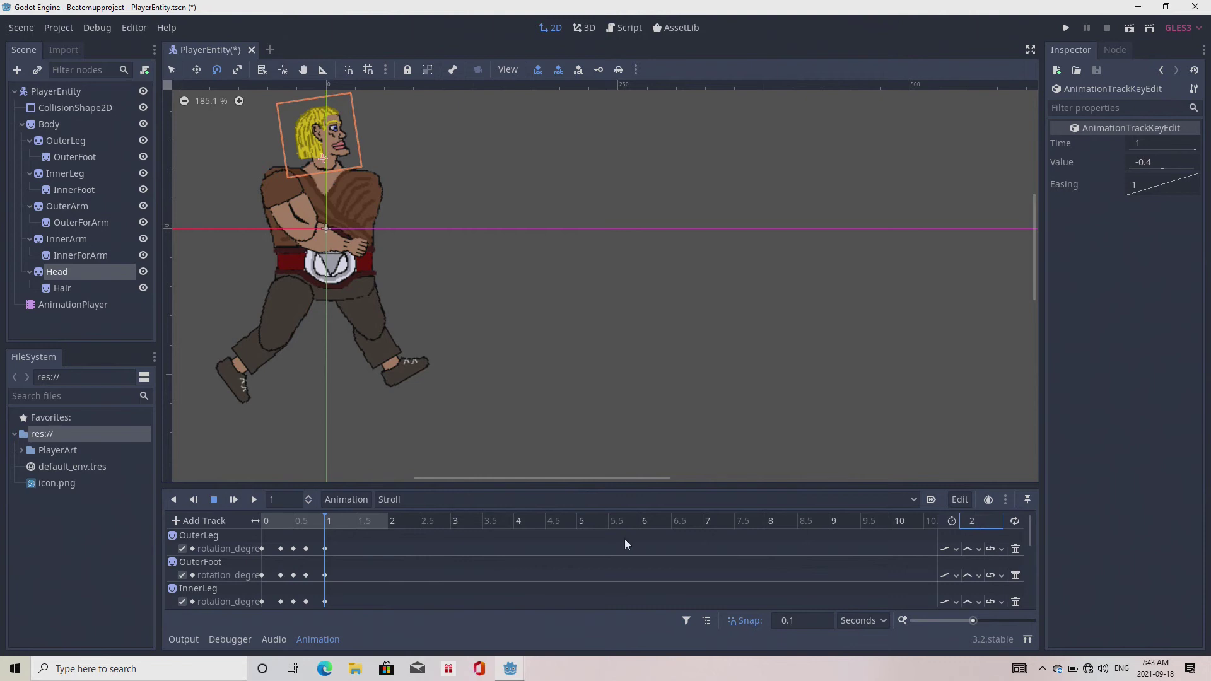
Step: Compare the character's poses along the Stroll timeline between 0 and 1.3 s, including those at 0.3, 0.5, 0.7 and 1 s
{"action": "left_click", "coordinate": [290, 520]}
{"action": "left_click", "coordinate": [327, 521]}
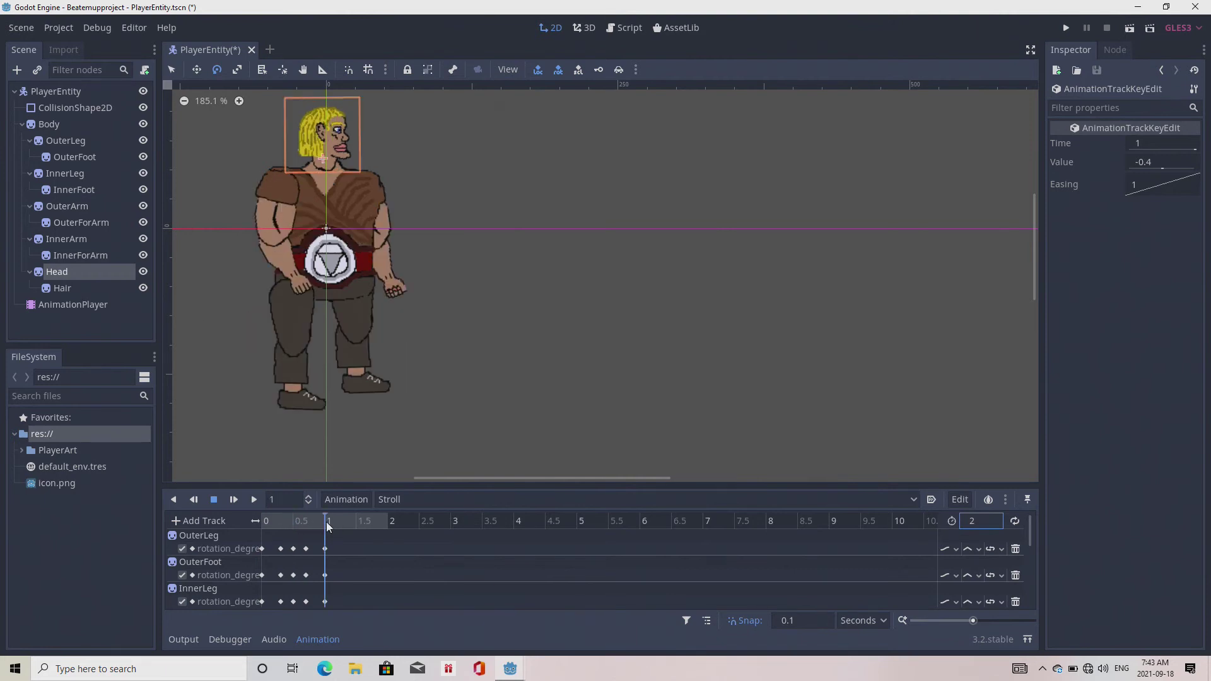
{"action": "left_click", "coordinate": [264, 520]}
{"action": "left_click", "coordinate": [281, 519]}
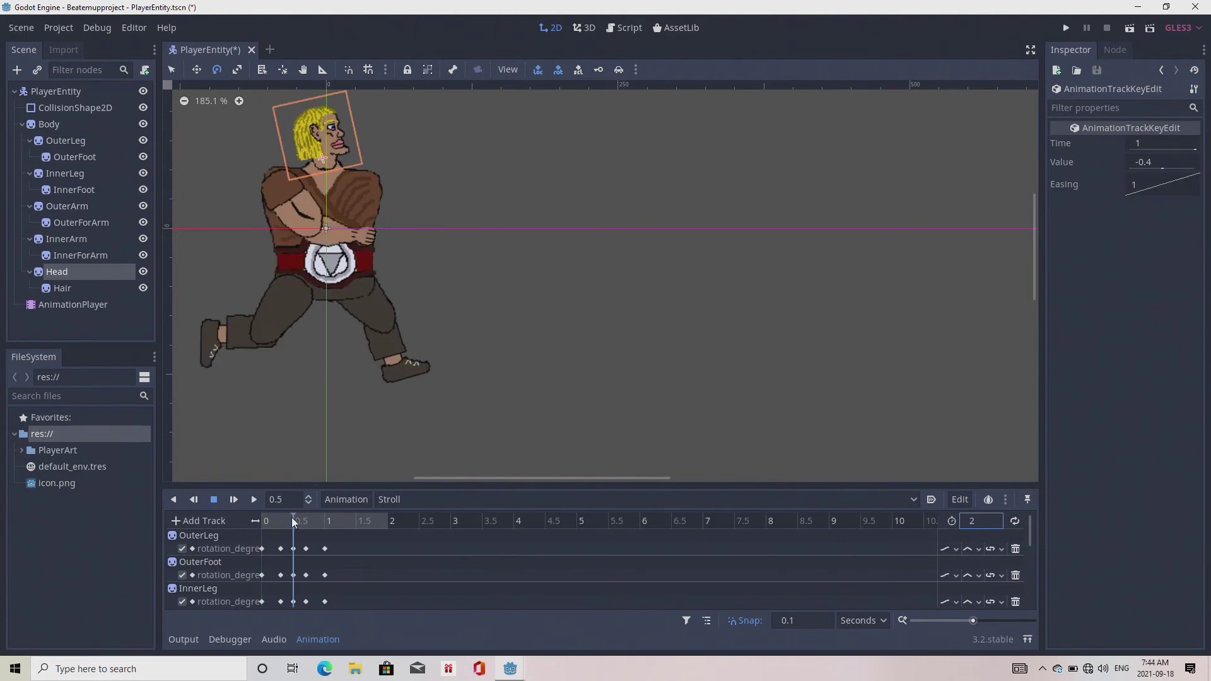
{"action": "left_click", "coordinate": [309, 520]}
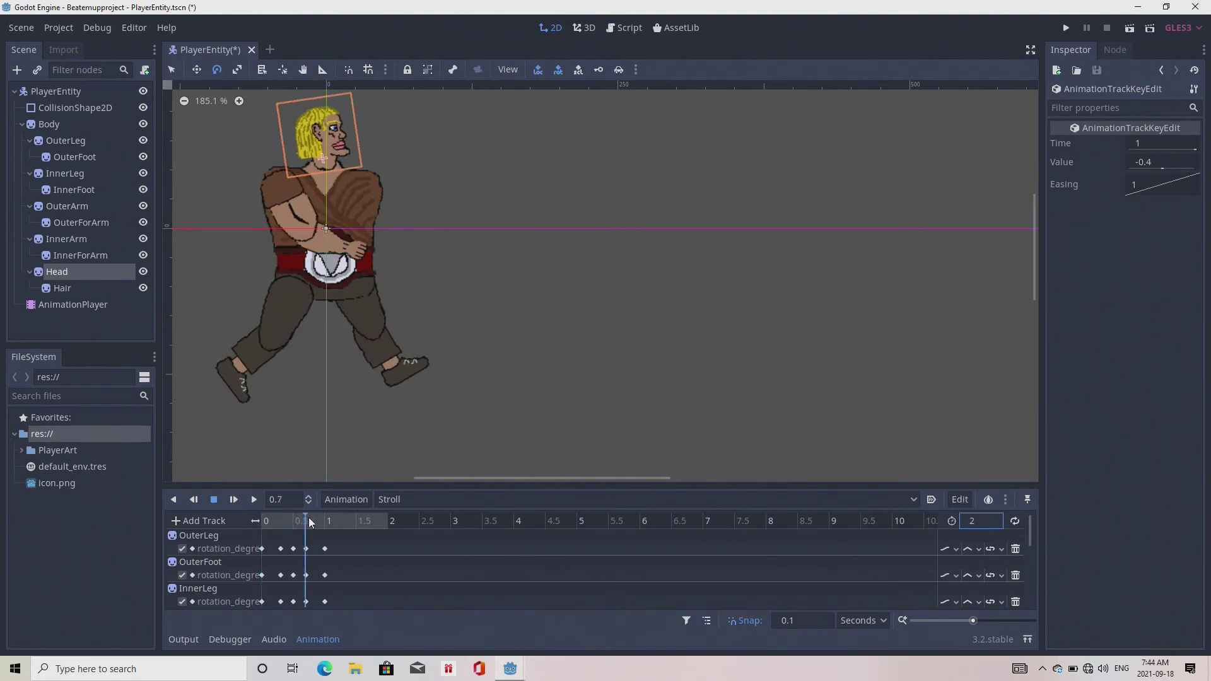
{"action": "left_click", "coordinate": [326, 522]}
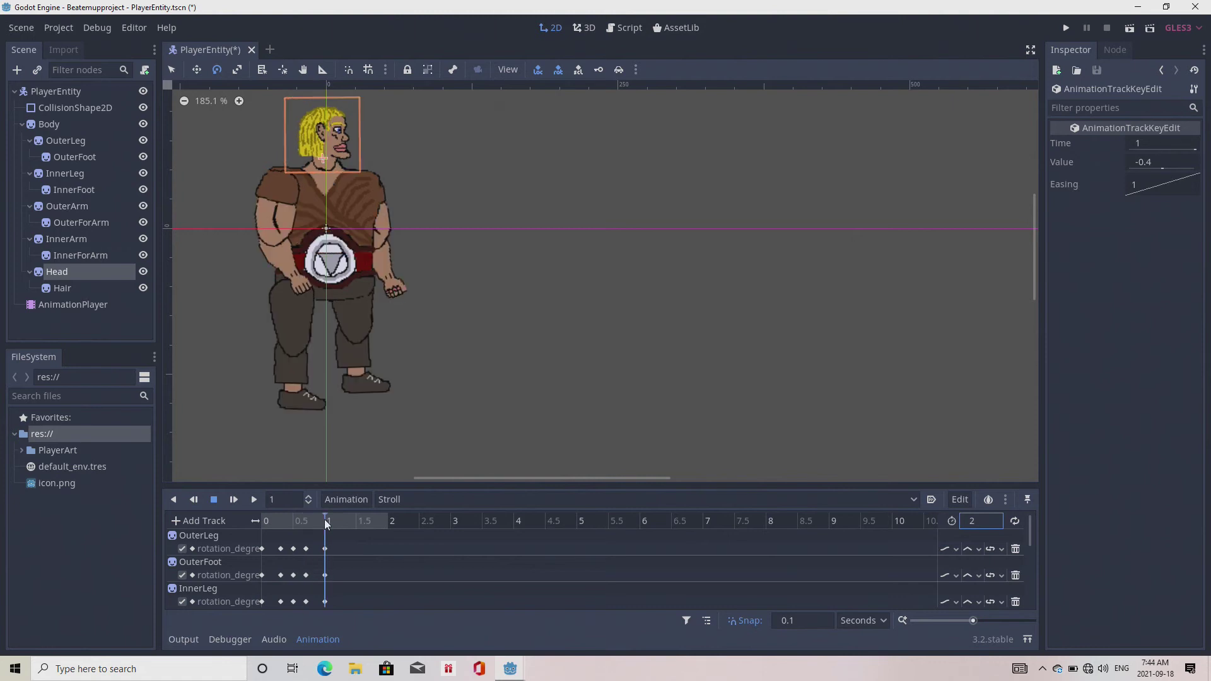
{"action": "left_click", "coordinate": [339, 520]}
{"action": "left_click", "coordinate": [345, 520]}
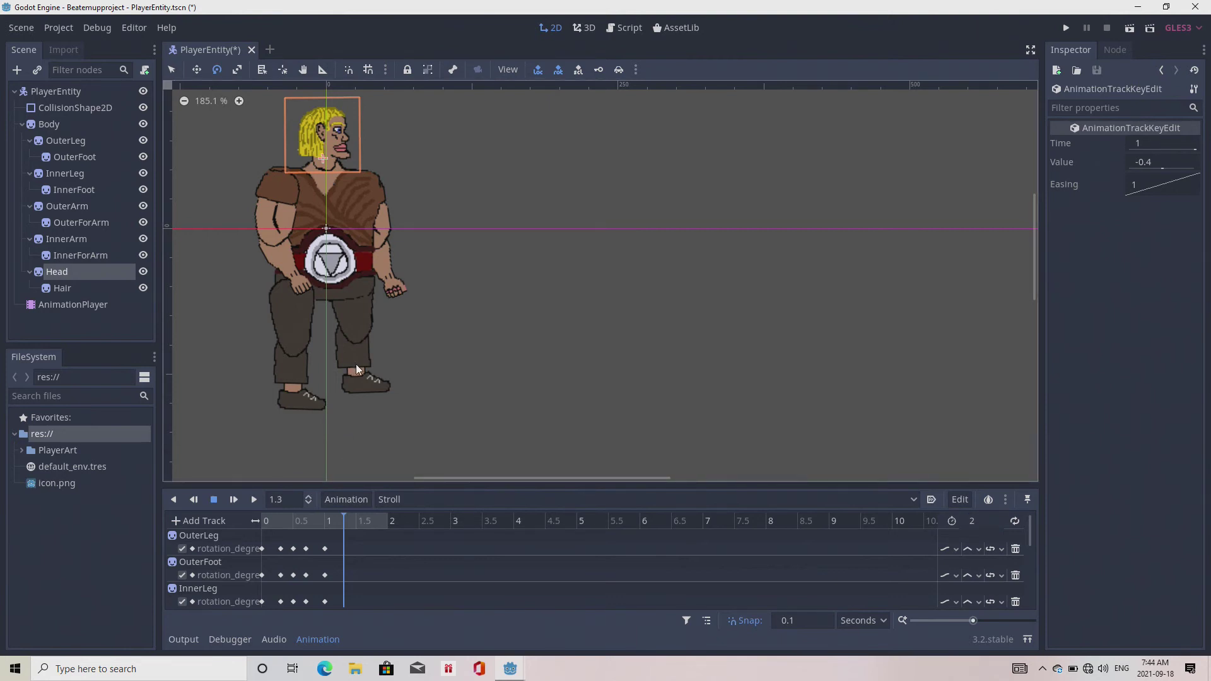
{"action": "left_click", "coordinate": [281, 517]}
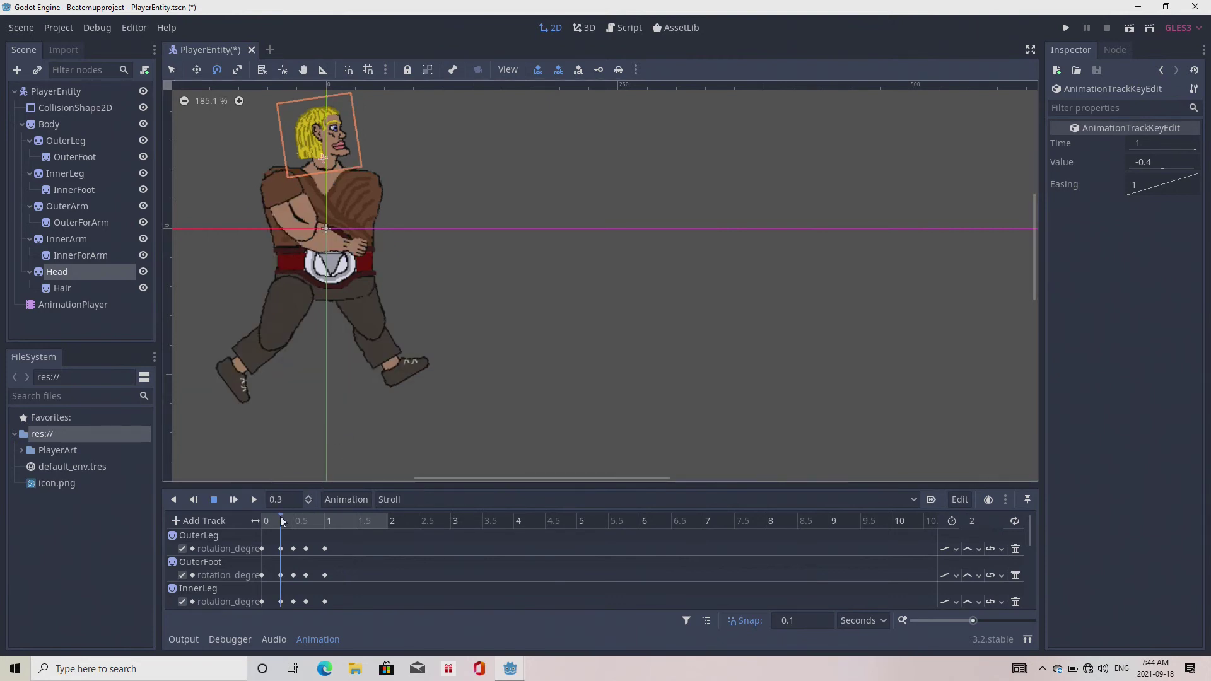
Step: At 1.3 s in the Stroll animation, rotate and keyframe OuterLeg at about -21.7 degrees and InnerLeg at about 18.3 degrees
{"action": "left_click", "coordinate": [339, 517]}
{"action": "left_click", "coordinate": [343, 519]}
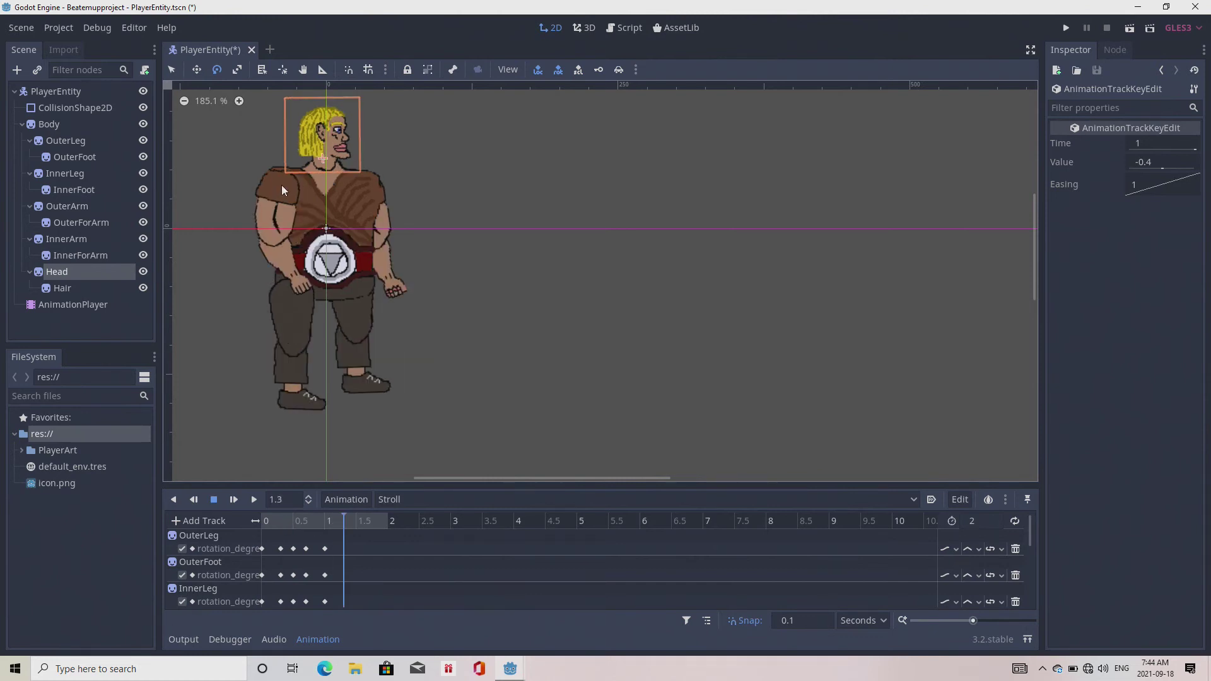
{"action": "left_click", "coordinate": [65, 142]}
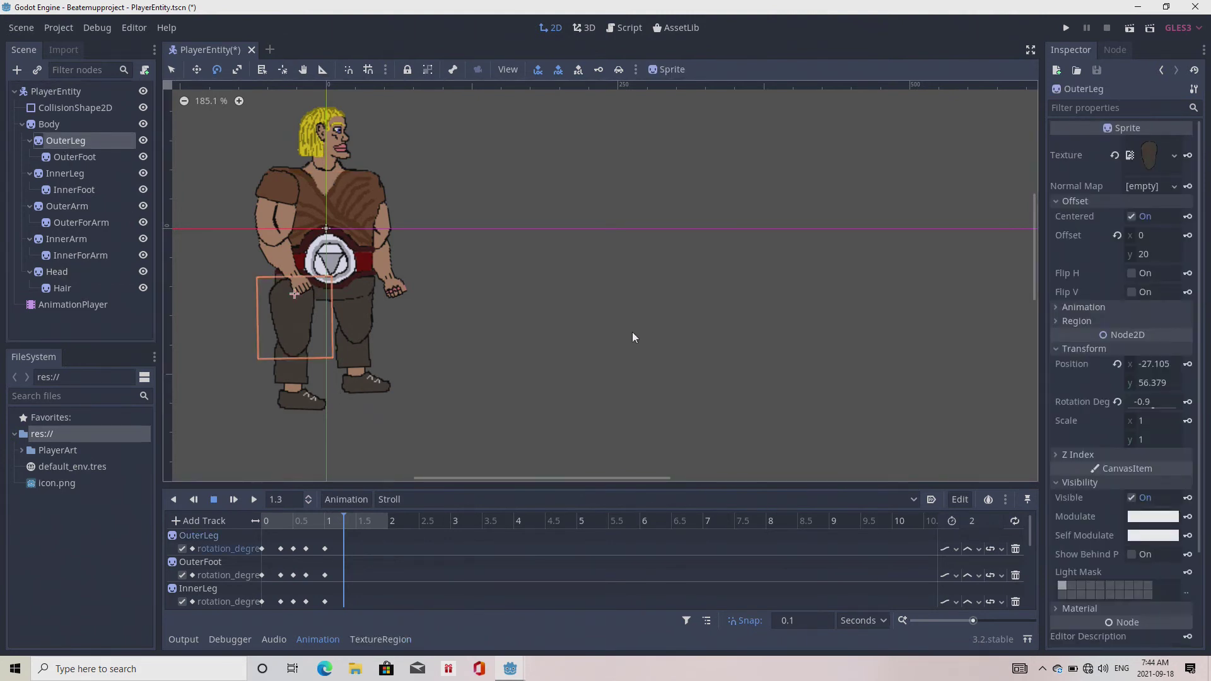
{"action": "left_click_drag", "start_coordinate": [444, 357], "coordinate": [474, 301]}
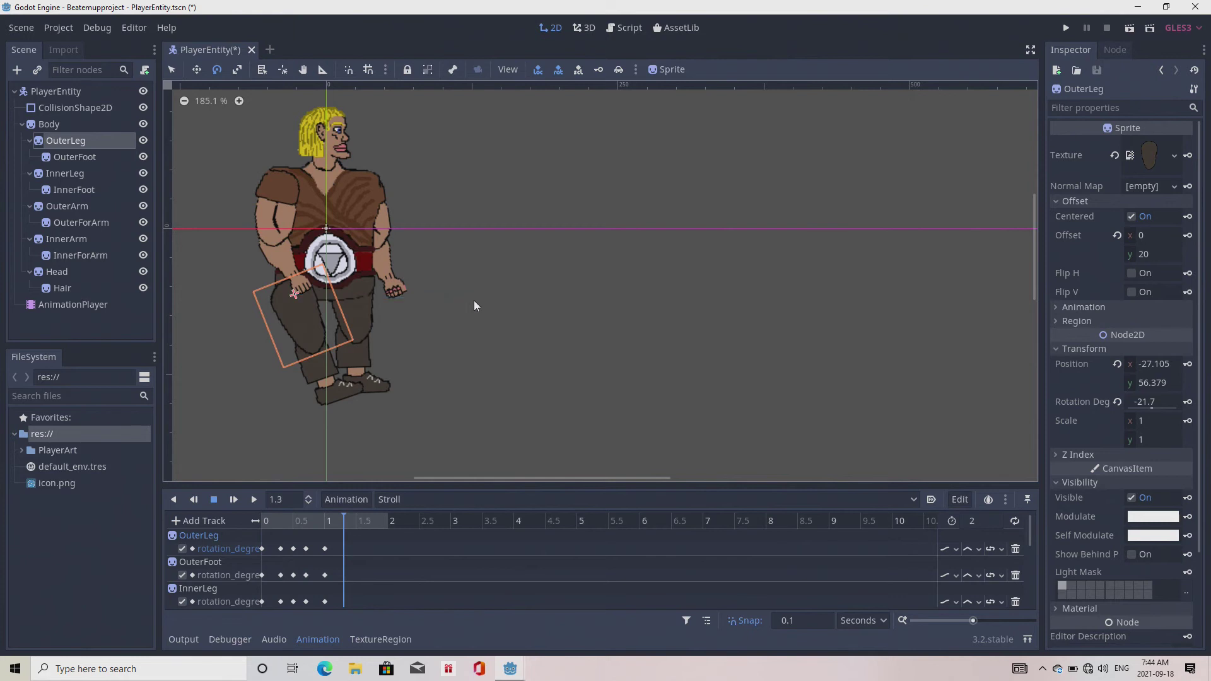
{"action": "left_click", "coordinate": [1188, 403]}
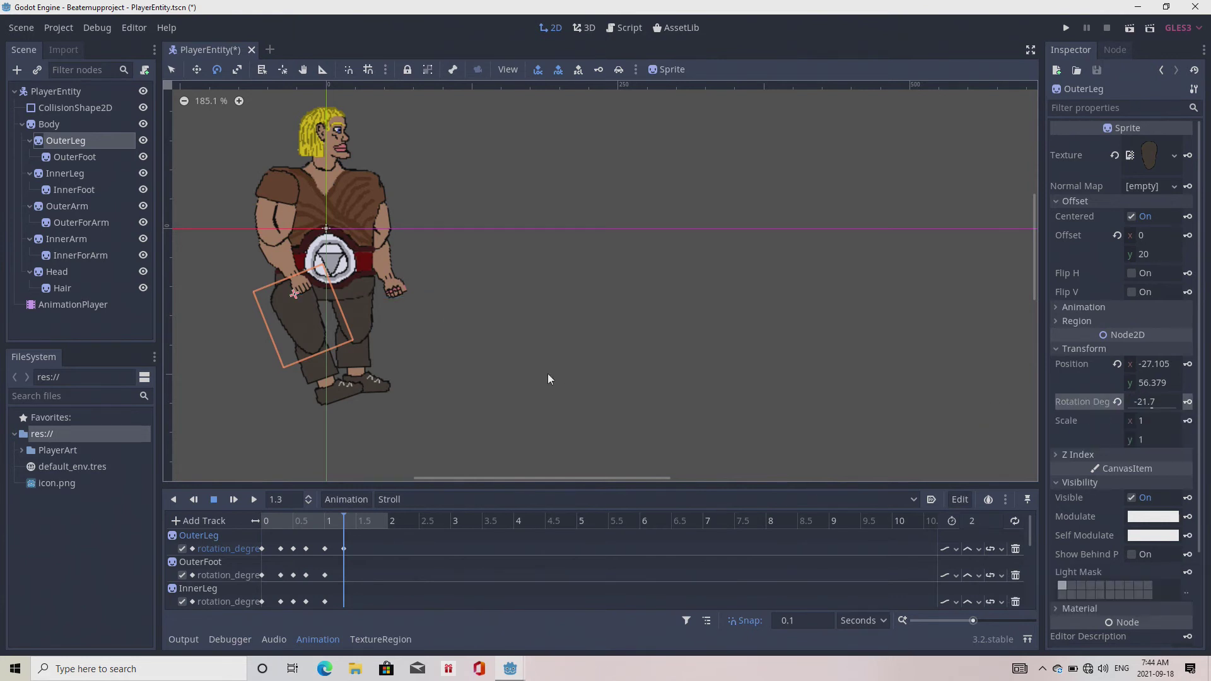
{"action": "left_click", "coordinate": [73, 172]}
{"action": "left_click_drag", "start_coordinate": [466, 298], "coordinate": [440, 335]}
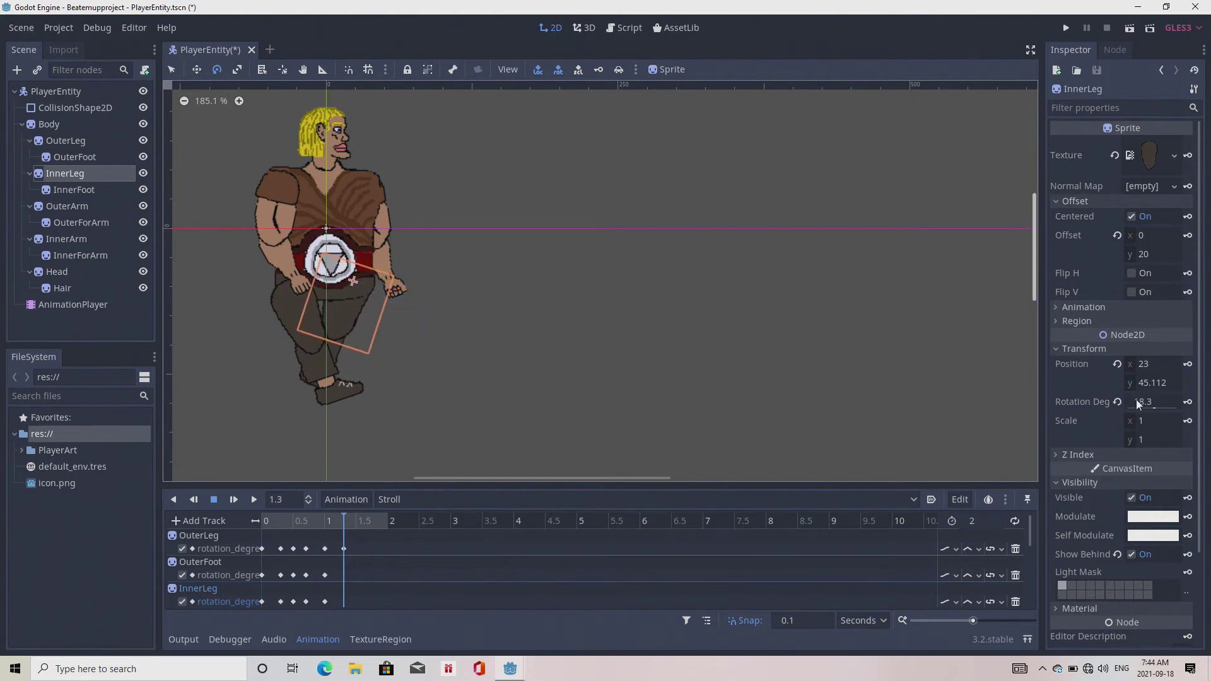
{"action": "left_click", "coordinate": [1188, 404]}
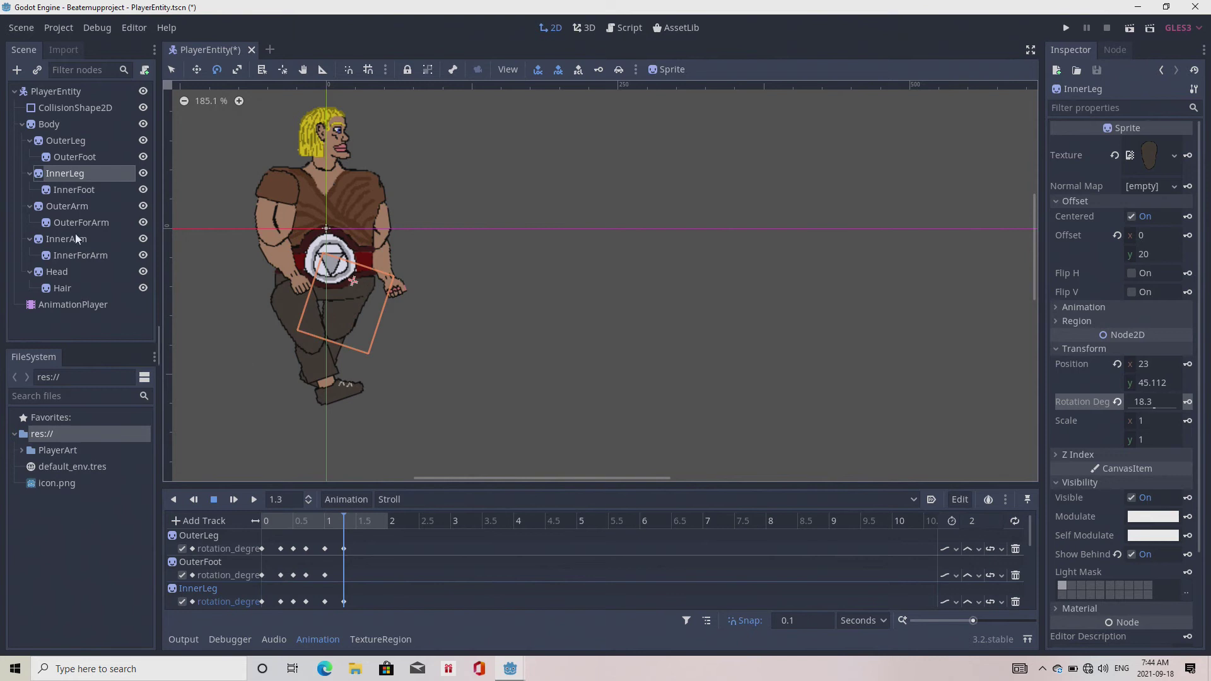
Step: Bend InnerFoot to a rotation of about 27.1 degrees and keyframe it at 1.3 s
{"action": "left_click", "coordinate": [71, 189]}
{"action": "left_click_drag", "start_coordinate": [460, 353], "coordinate": [419, 378]}
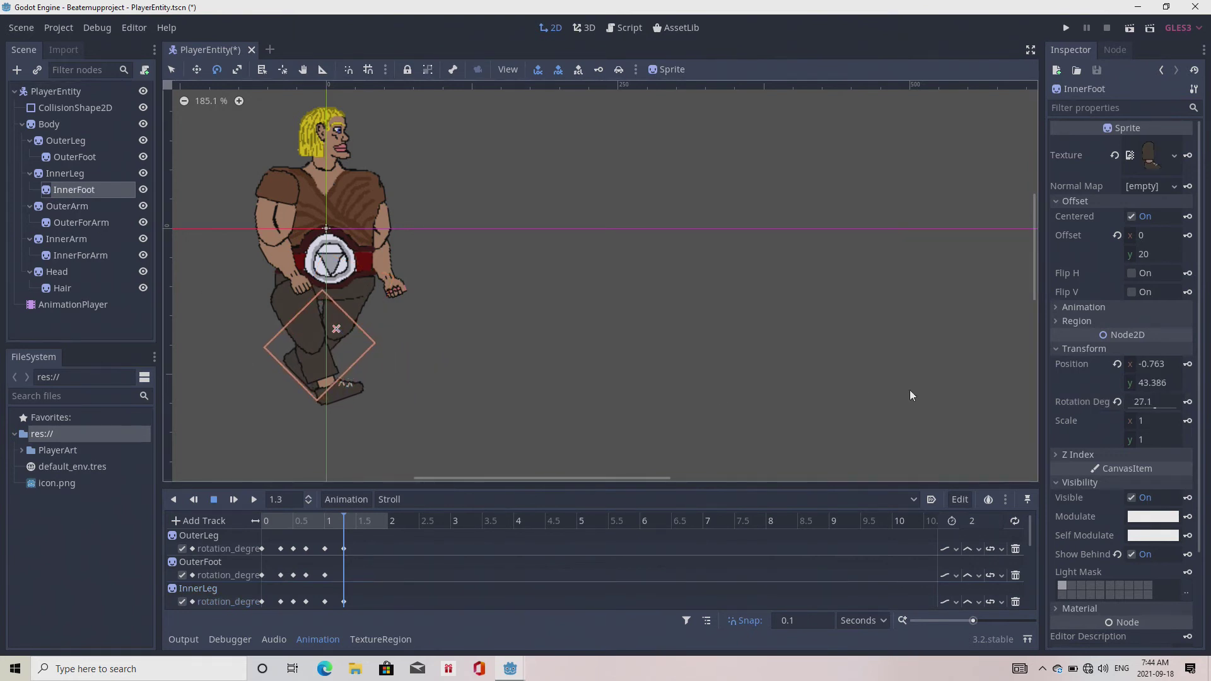
{"action": "left_click", "coordinate": [1188, 404]}
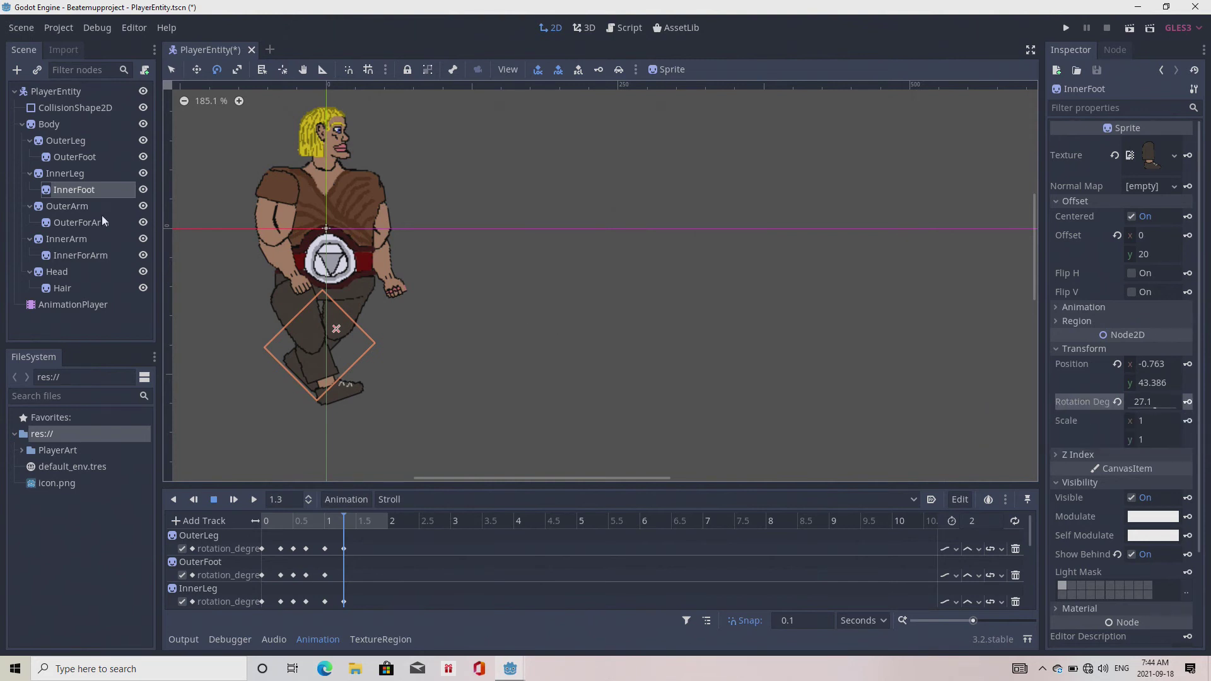
Step: Rotate OuterArm to about 32.8 degrees and InnerArm to about -24 degrees, keyframing both rotations at 1.3 s
{"action": "left_click", "coordinate": [69, 206]}
{"action": "left_click_drag", "start_coordinate": [526, 247], "coordinate": [448, 308]}
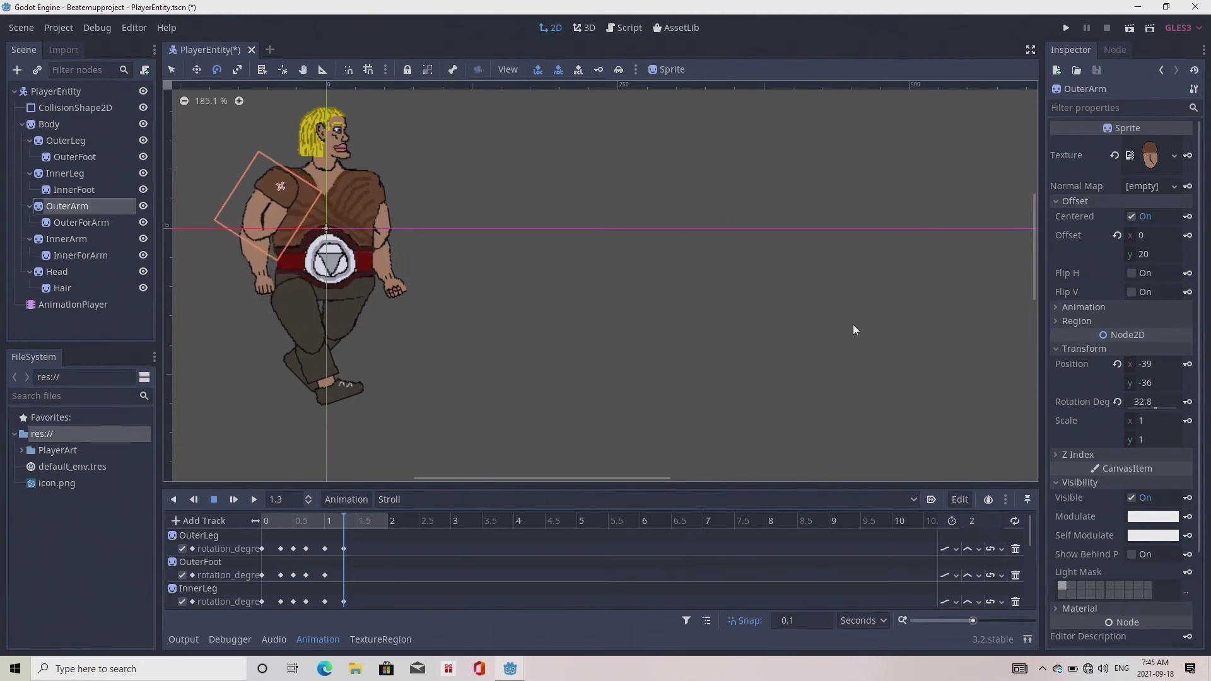
{"action": "left_click", "coordinate": [1188, 403]}
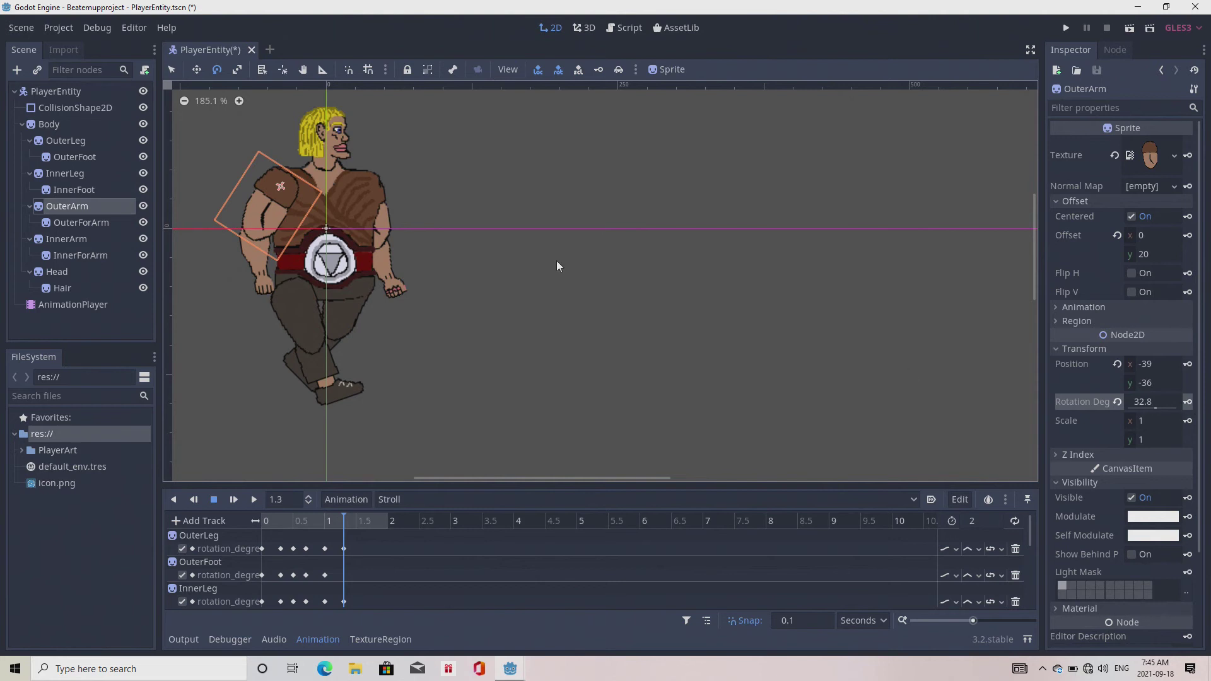
{"action": "left_click", "coordinate": [74, 238]}
{"action": "left_click_drag", "start_coordinate": [436, 313], "coordinate": [466, 285]}
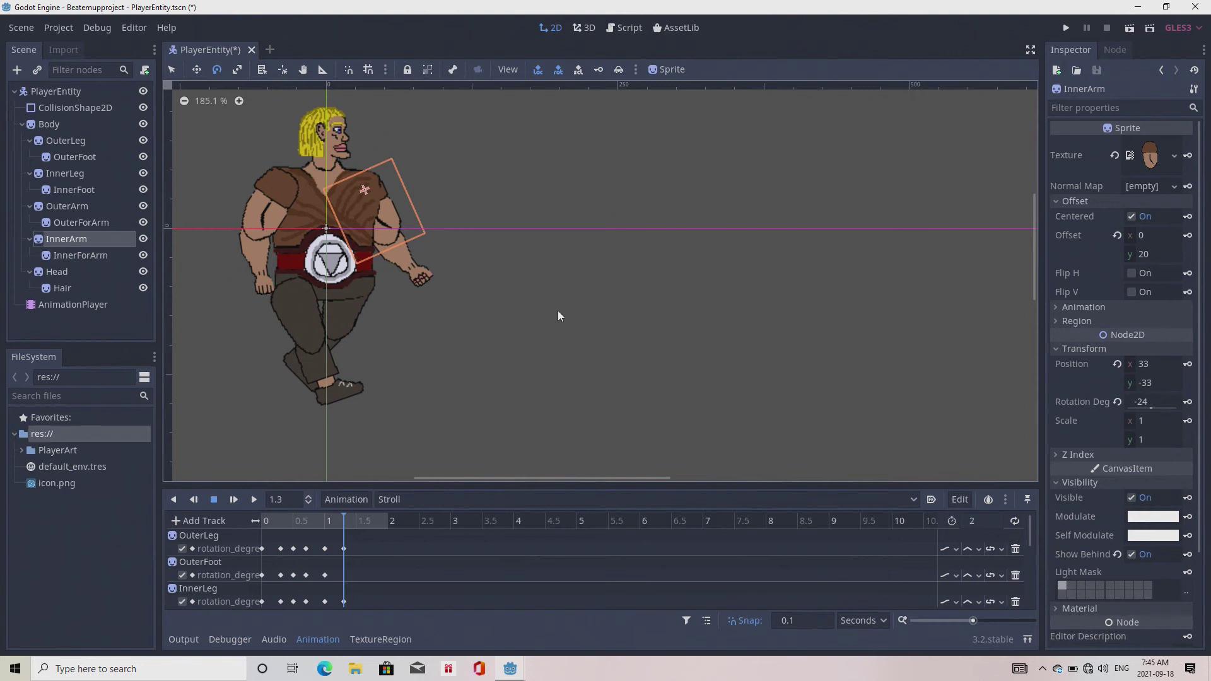
{"action": "left_click", "coordinate": [1185, 404]}
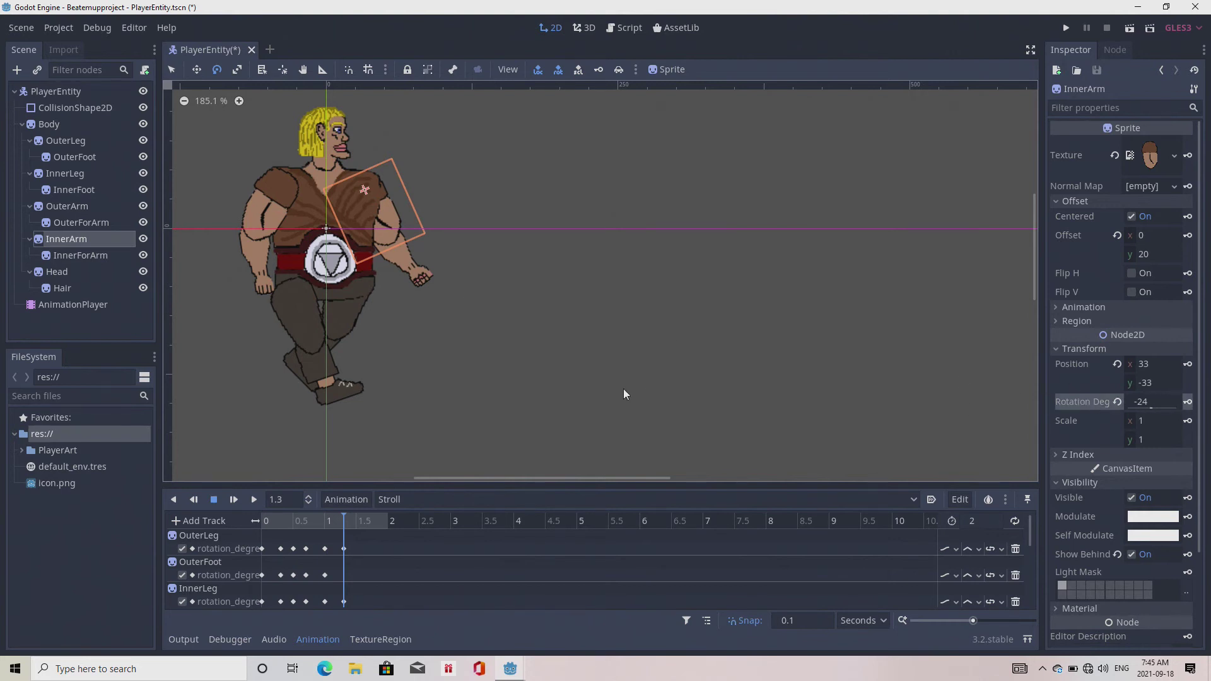
Step: Tilt Head to a rotation of about 5.3 degrees and keyframe it at 1.3 s
{"action": "left_click", "coordinate": [355, 524]}
{"action": "left_click", "coordinate": [345, 524]}
{"action": "left_click", "coordinate": [63, 273]}
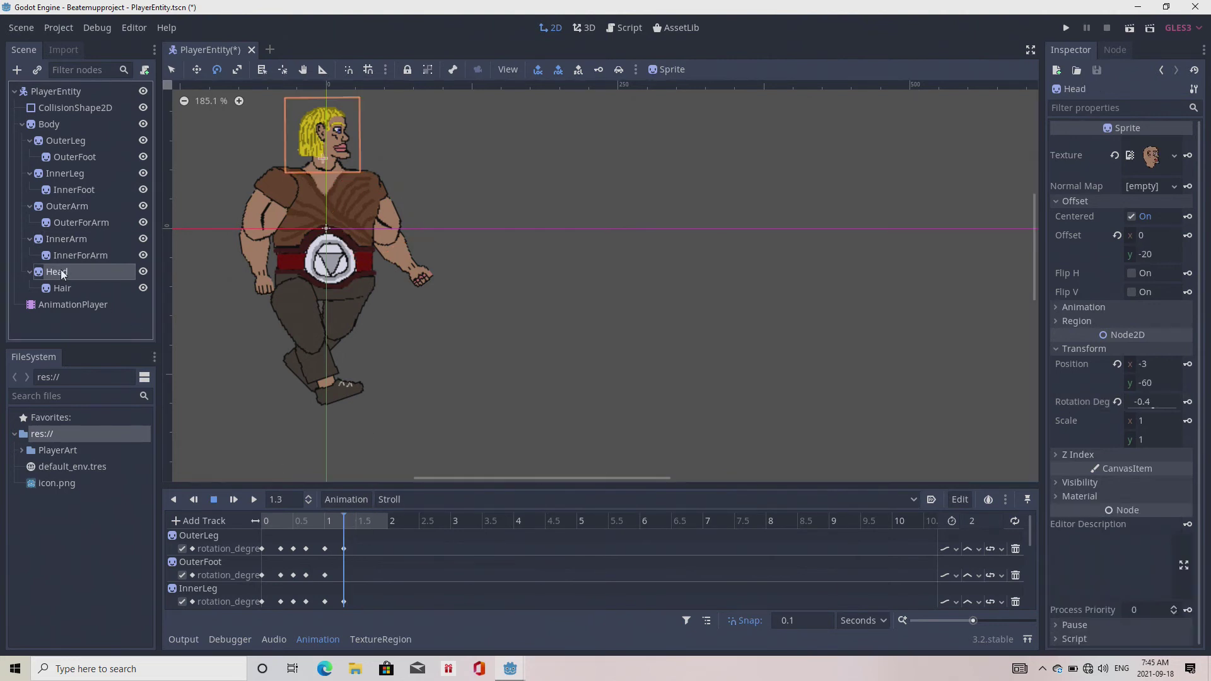
{"action": "left_click_drag", "start_coordinate": [544, 256], "coordinate": [541, 282]}
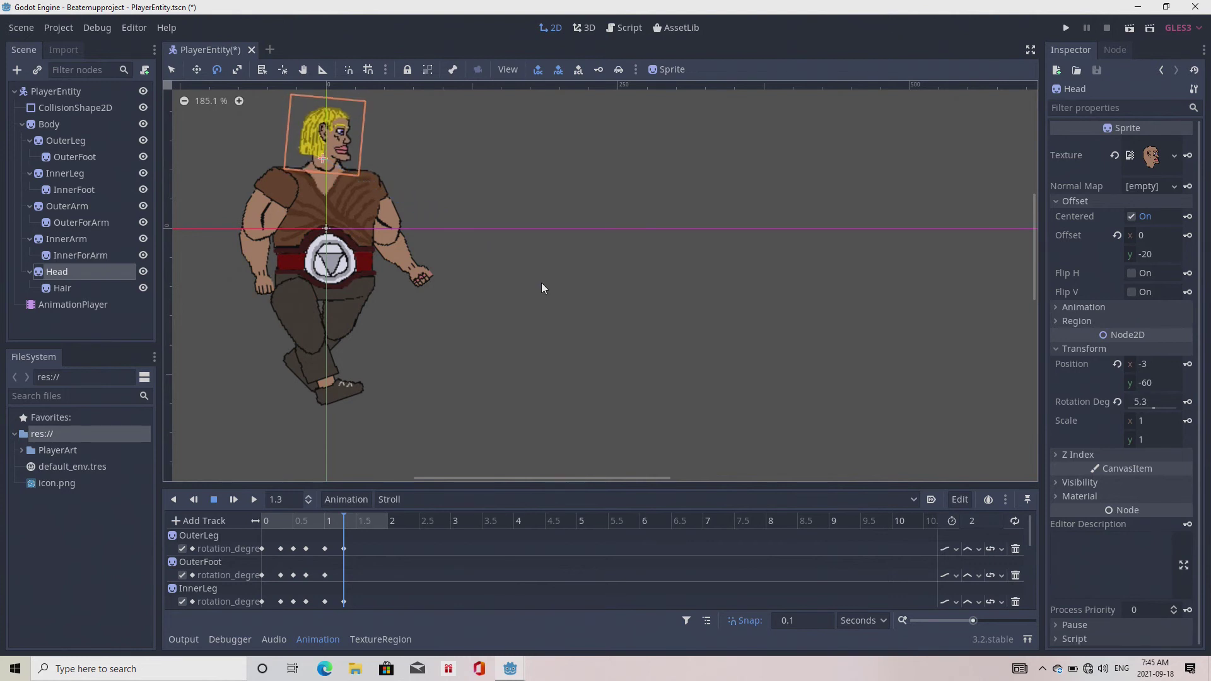
{"action": "left_click", "coordinate": [1188, 403]}
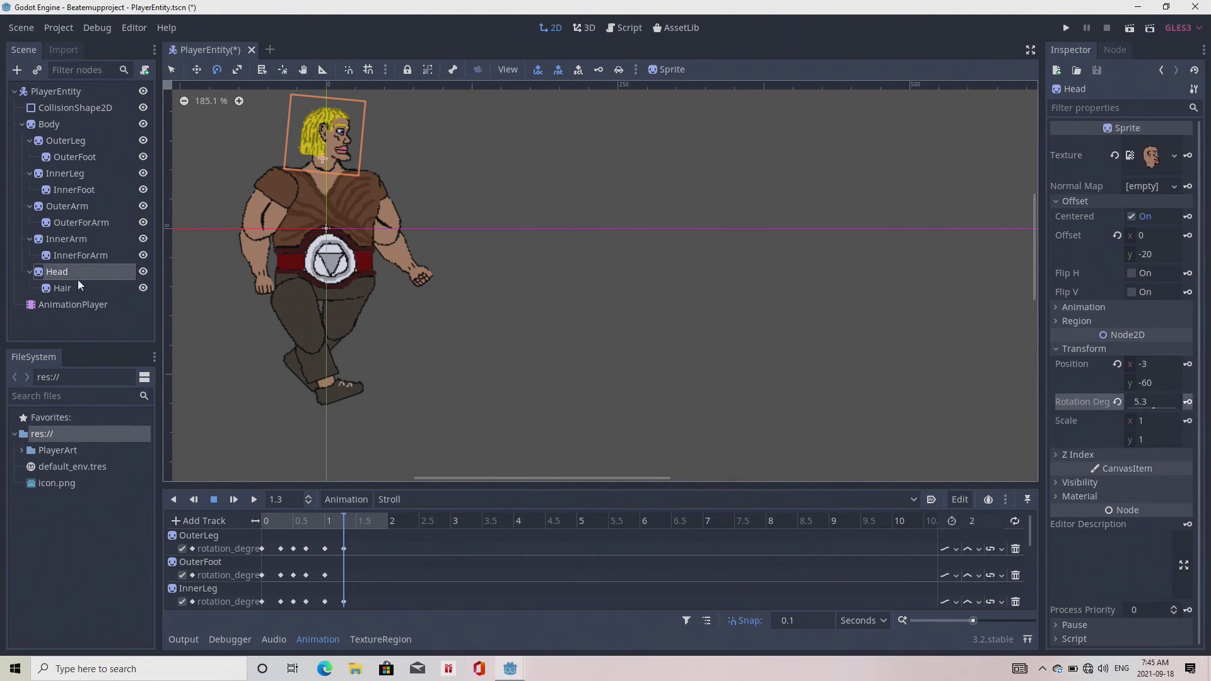
Step: At 1.5 s, rotate and keyframe OuterLeg at about -47 degrees and InnerLeg at about 29.9 degrees
{"action": "left_click", "coordinate": [58, 140]}
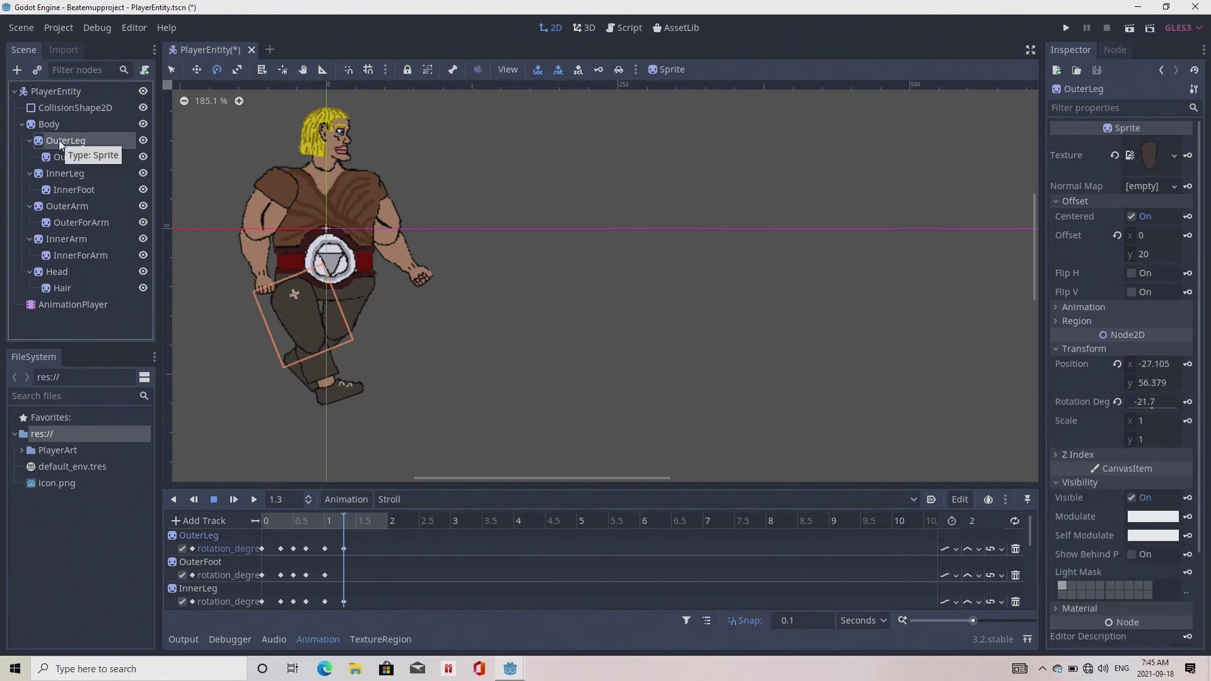
{"action": "left_click", "coordinate": [355, 520]}
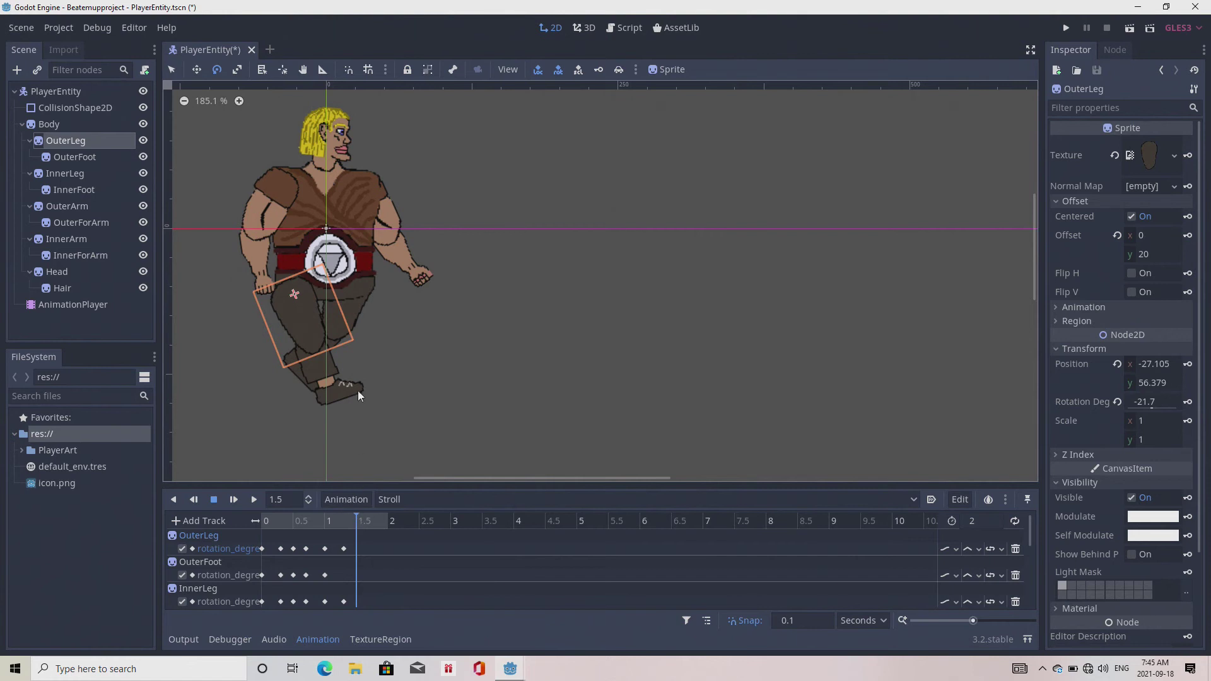
{"action": "left_click_drag", "start_coordinate": [428, 417], "coordinate": [457, 347]}
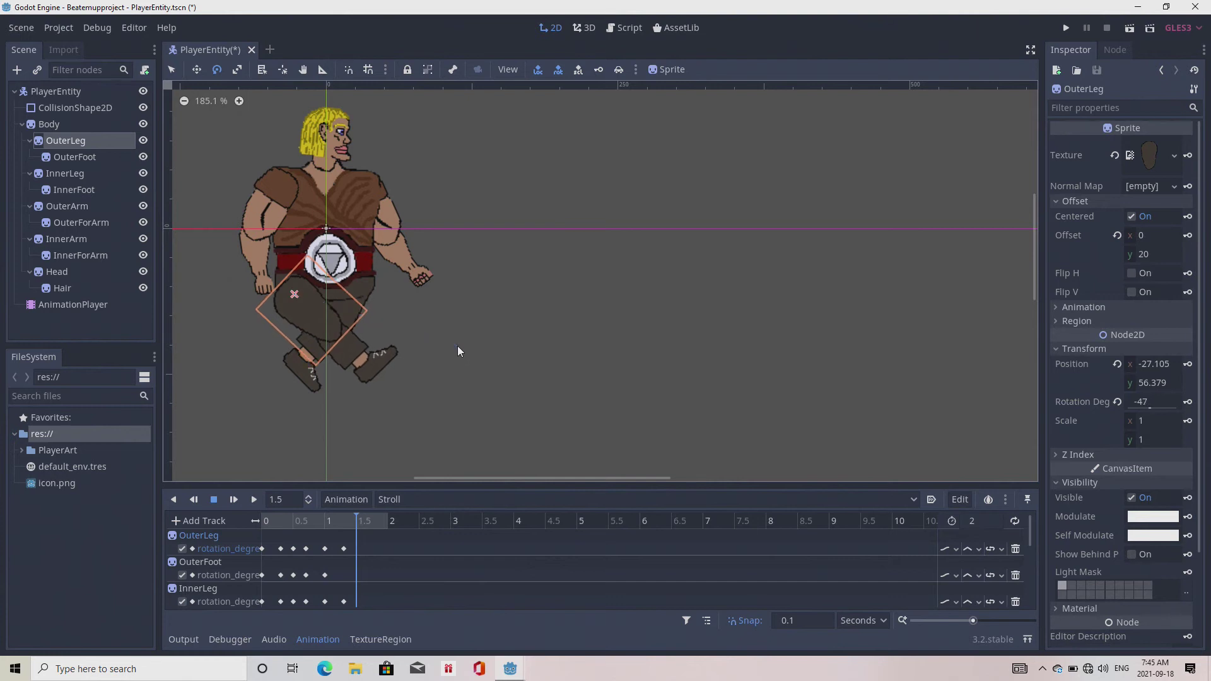
{"action": "left_click", "coordinate": [1188, 403]}
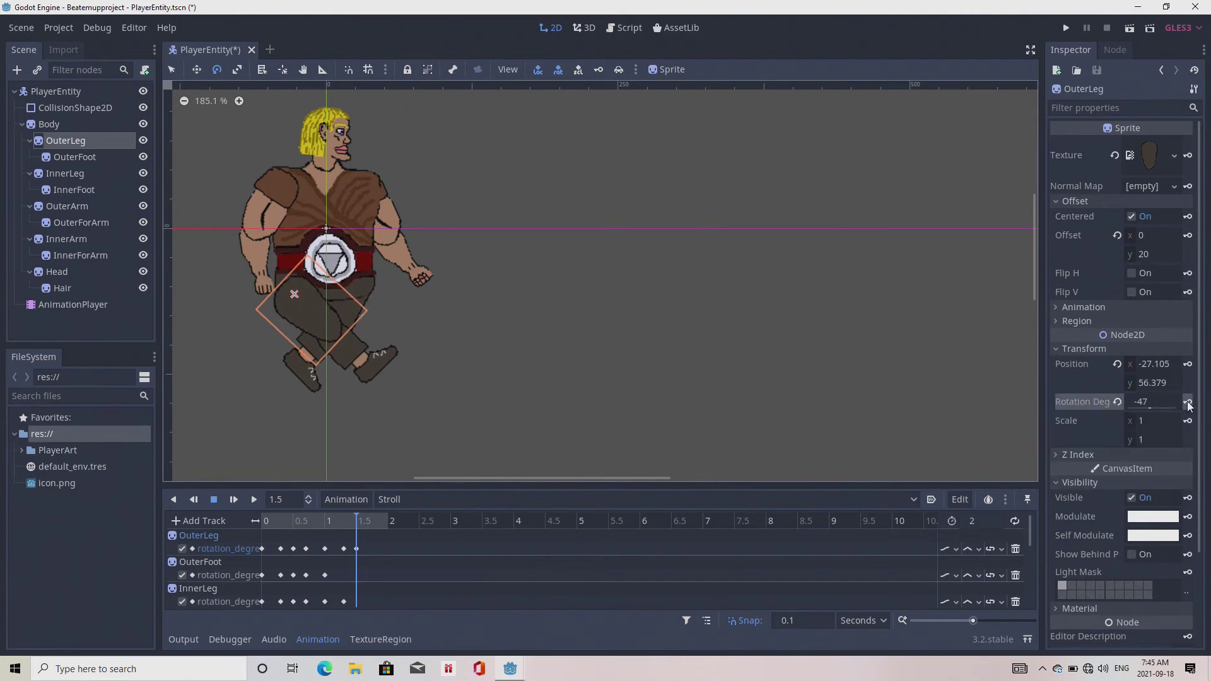
{"action": "left_click", "coordinate": [65, 172]}
{"action": "left_click_drag", "start_coordinate": [576, 406], "coordinate": [531, 431]}
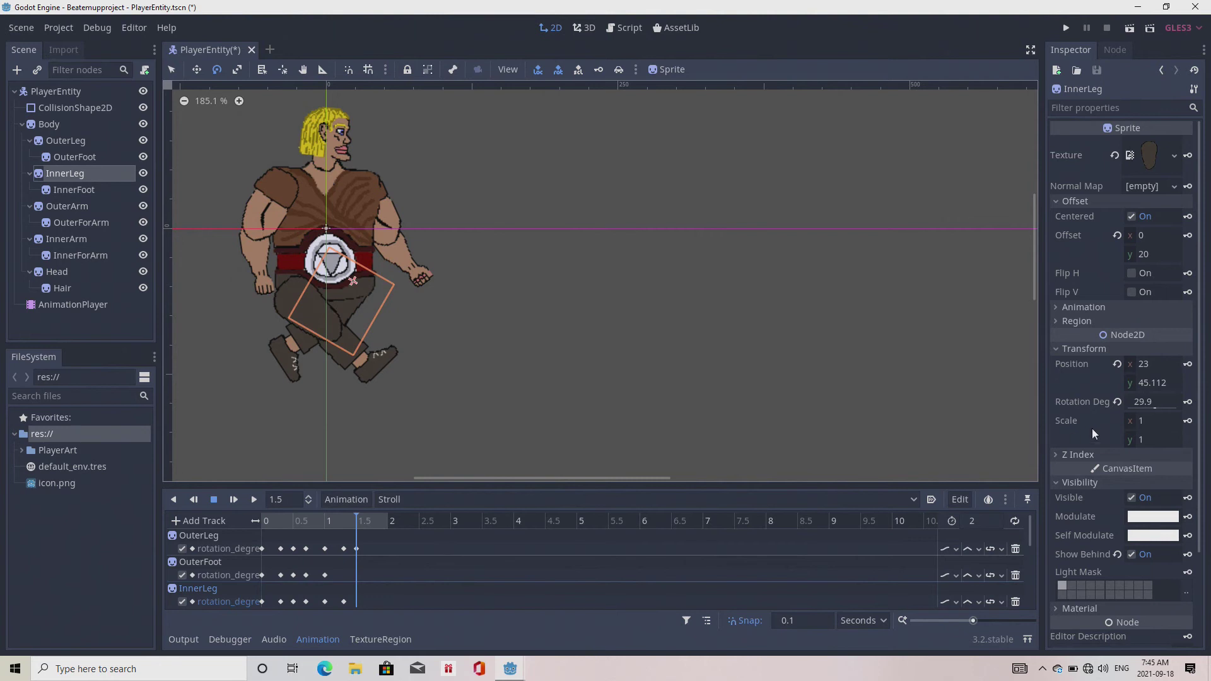
{"action": "left_click", "coordinate": [1188, 403]}
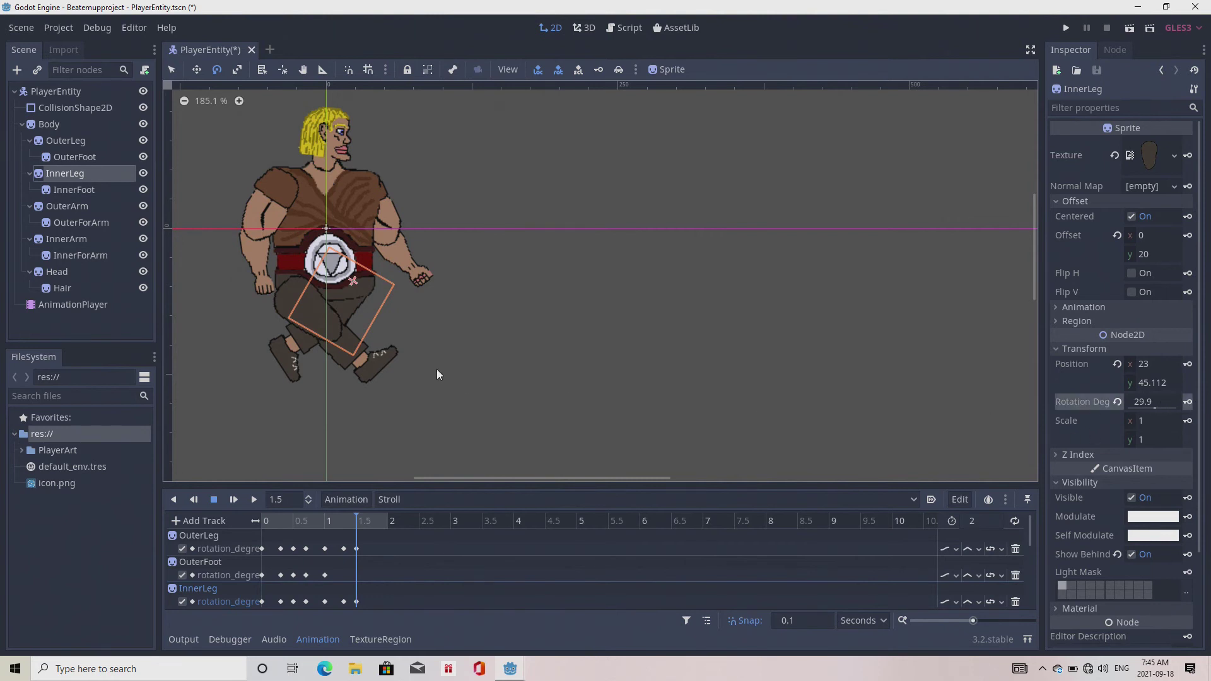
Step: Rotate OuterArm to about 52.8 degrees and OuterForArm to about -64.9 degrees, keyframing both rotations at 1.5 s
{"action": "left_click", "coordinate": [67, 207]}
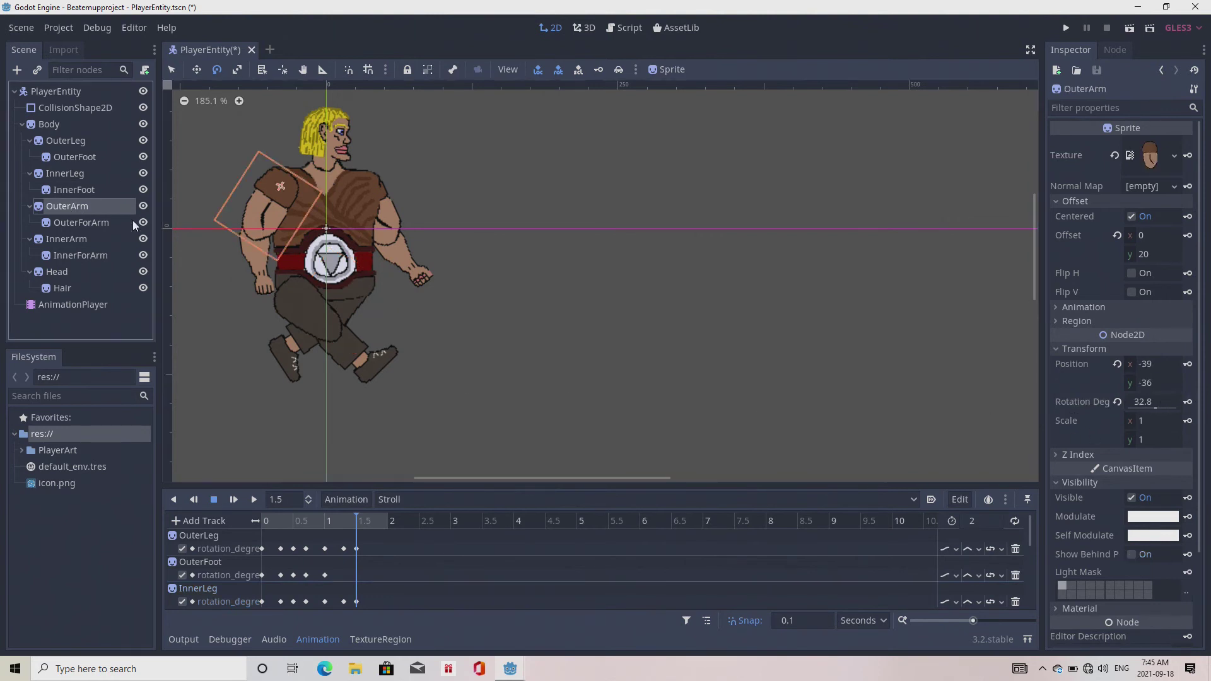
{"action": "left_click_drag", "start_coordinate": [468, 265], "coordinate": [397, 300]}
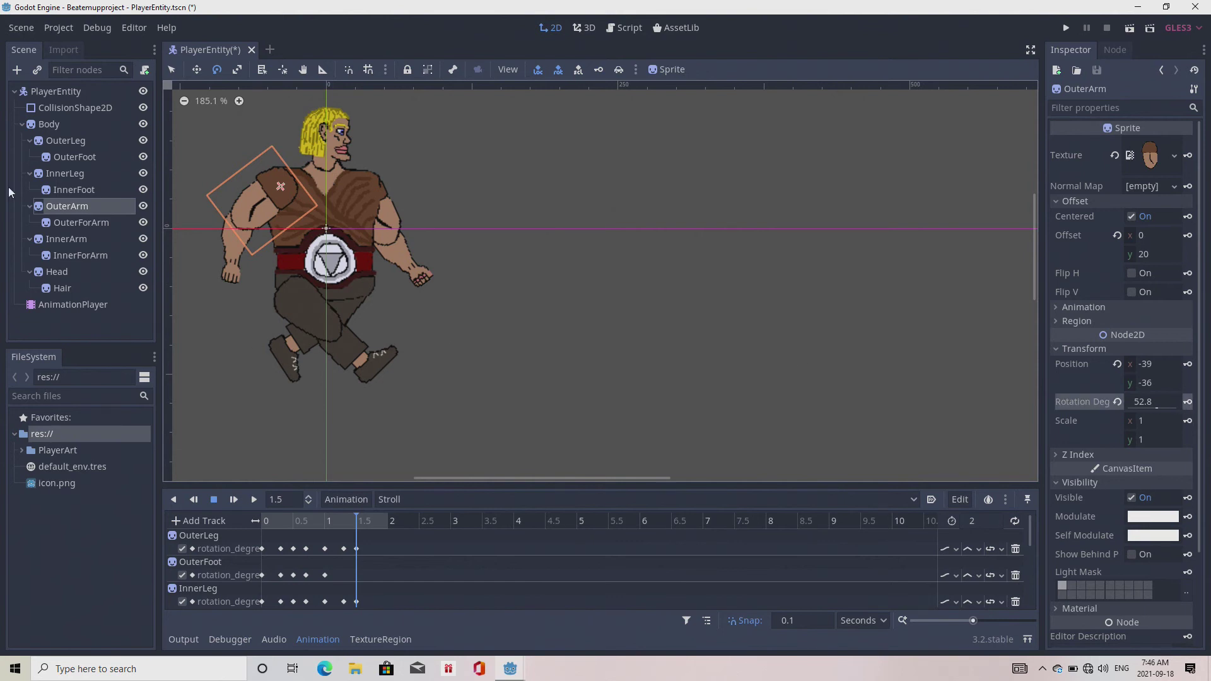
{"action": "left_click", "coordinate": [85, 223]}
{"action": "left_click_drag", "start_coordinate": [227, 298], "coordinate": [353, 271]}
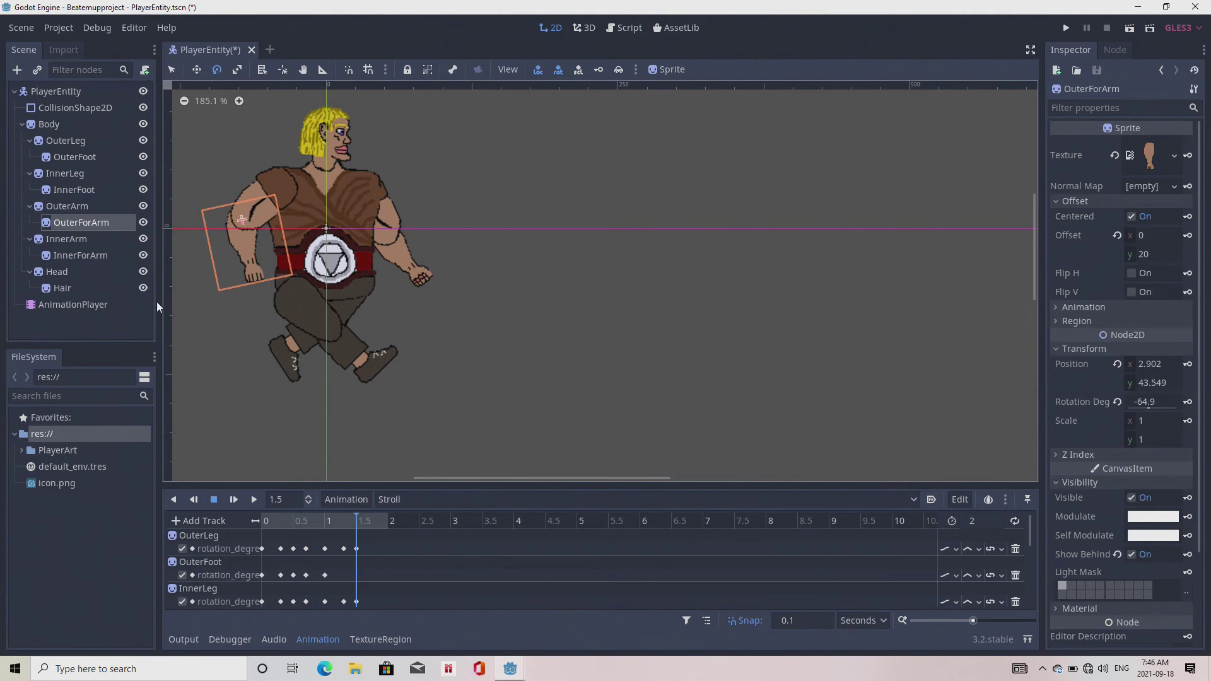
{"action": "left_click", "coordinate": [1187, 402]}
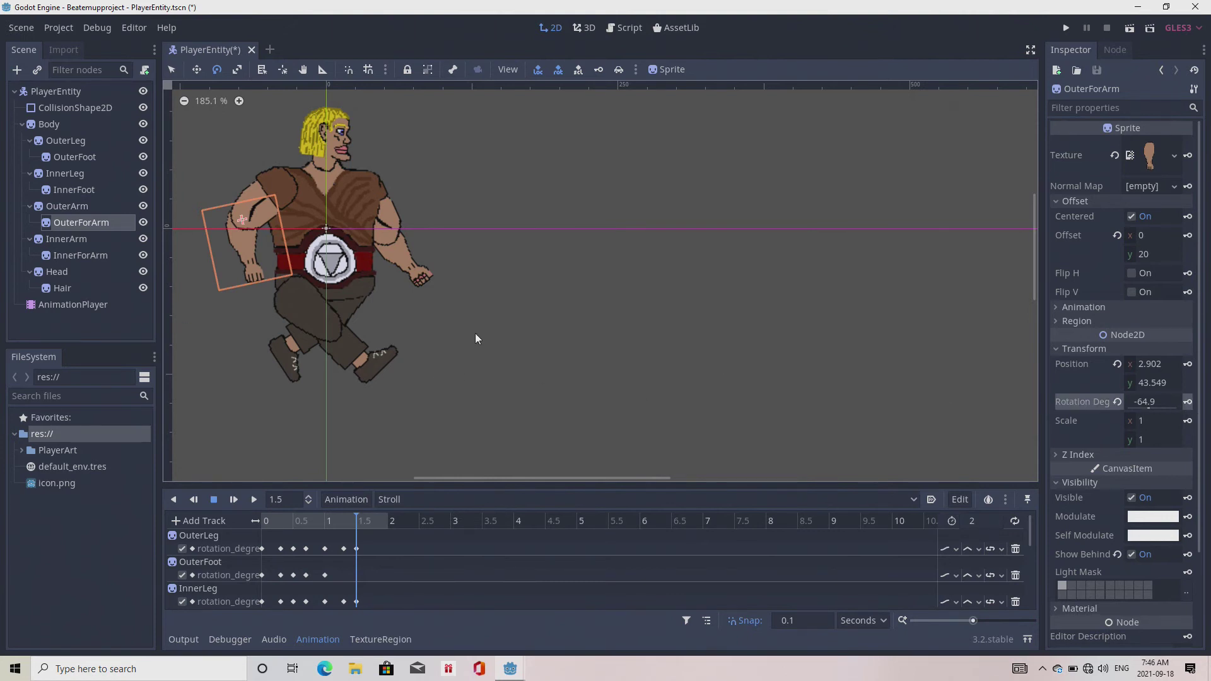
Step: Rotate InnerArm to about -37.1 degrees and InnerForArm to about -33.6 degrees, keyframing both rotations at 1.5 s
{"action": "left_click", "coordinate": [59, 240]}
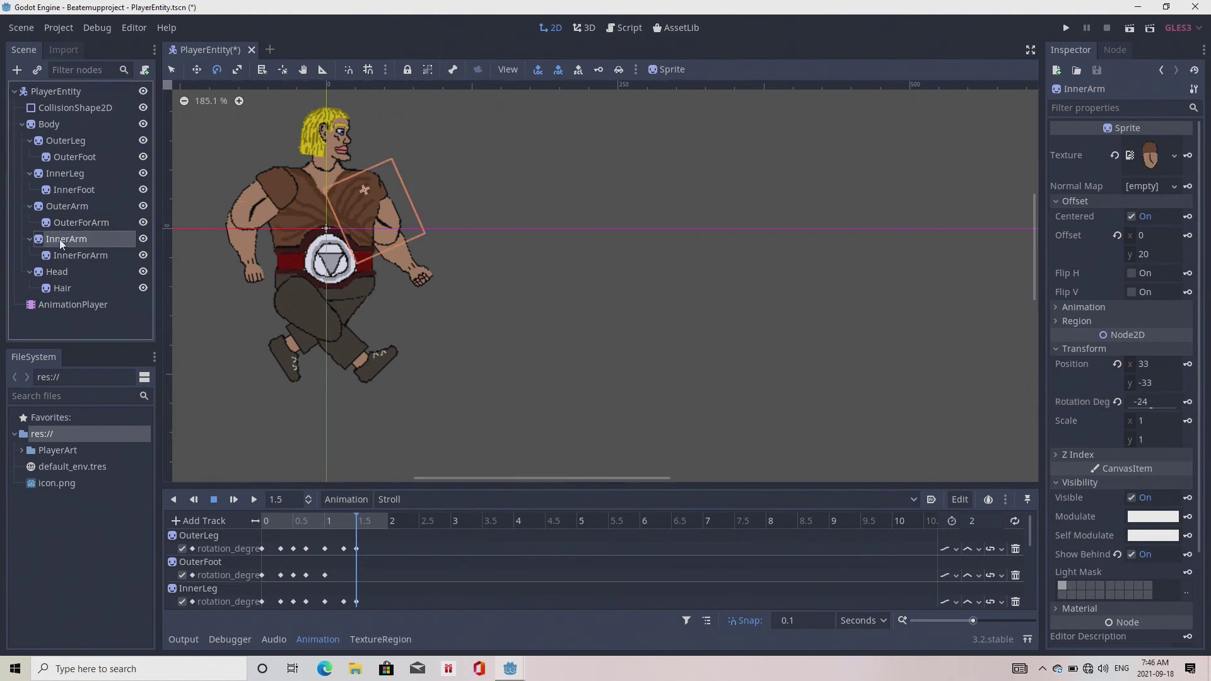
{"action": "left_click_drag", "start_coordinate": [642, 316], "coordinate": [661, 251]}
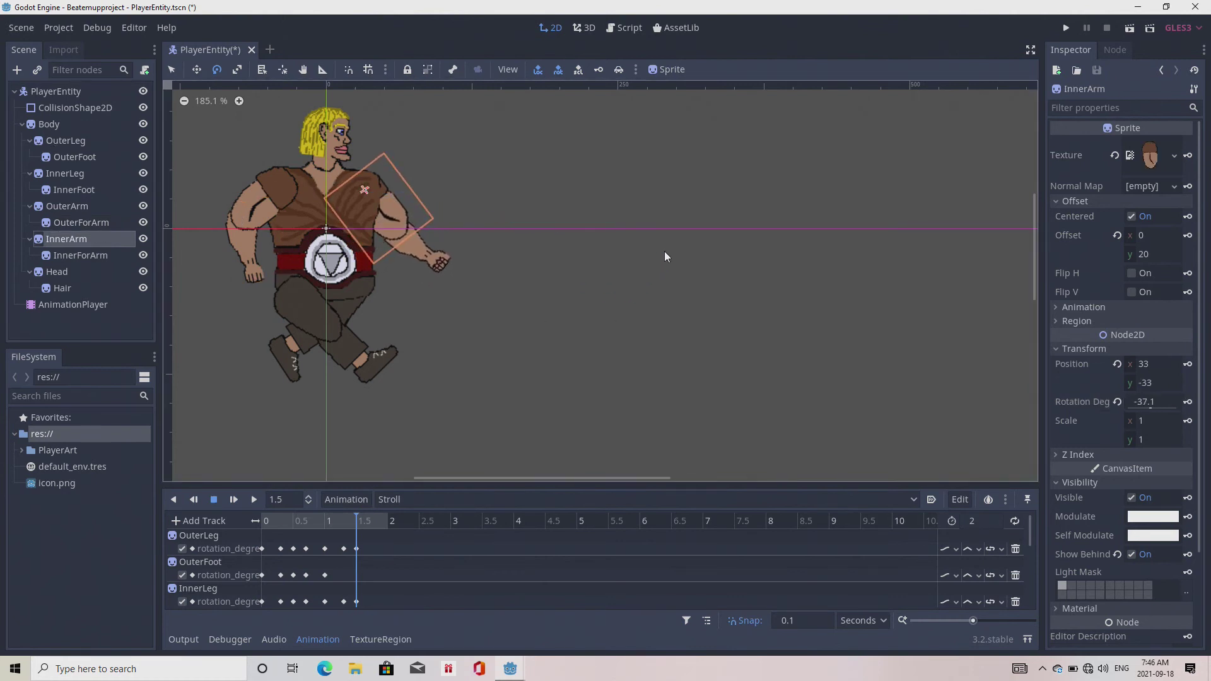
{"action": "left_click", "coordinate": [1187, 402]}
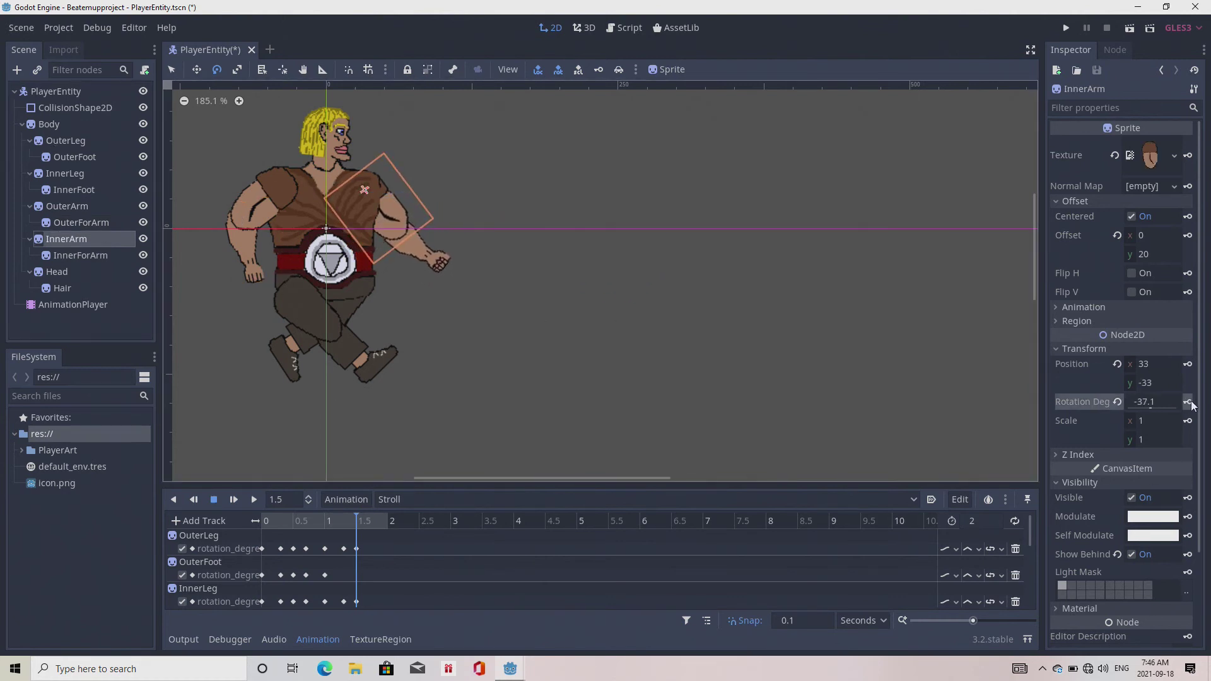
{"action": "left_click", "coordinate": [94, 258]}
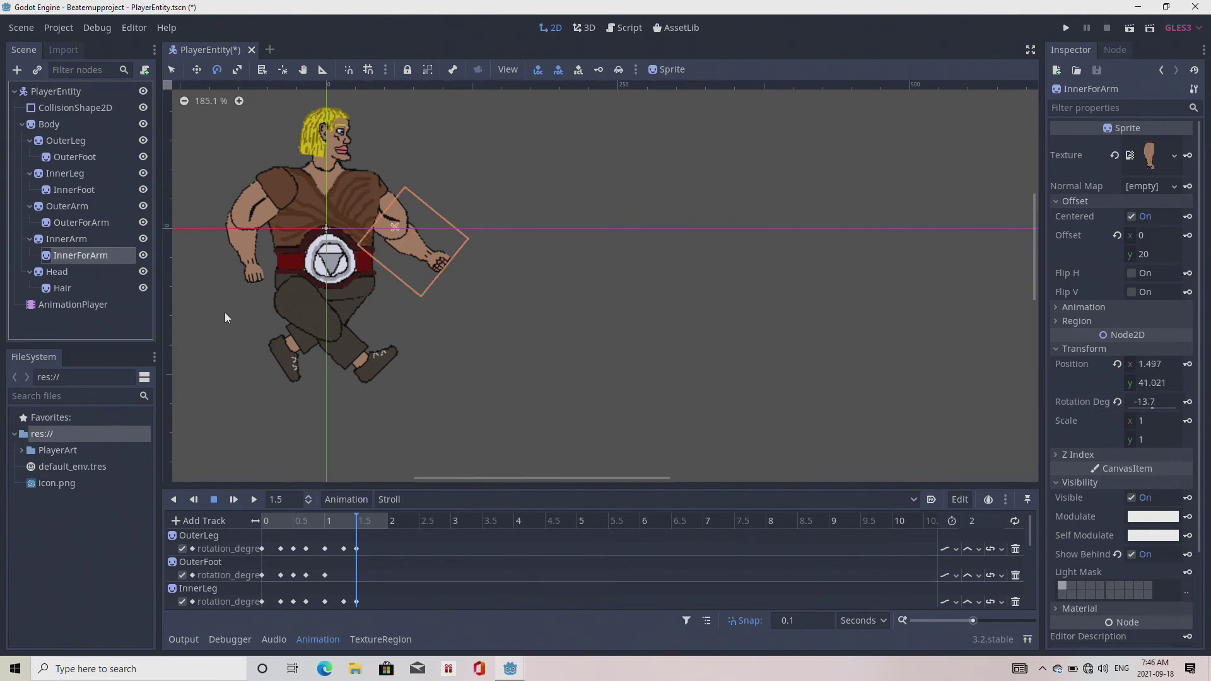
{"action": "left_click_drag", "start_coordinate": [588, 334], "coordinate": [595, 258]}
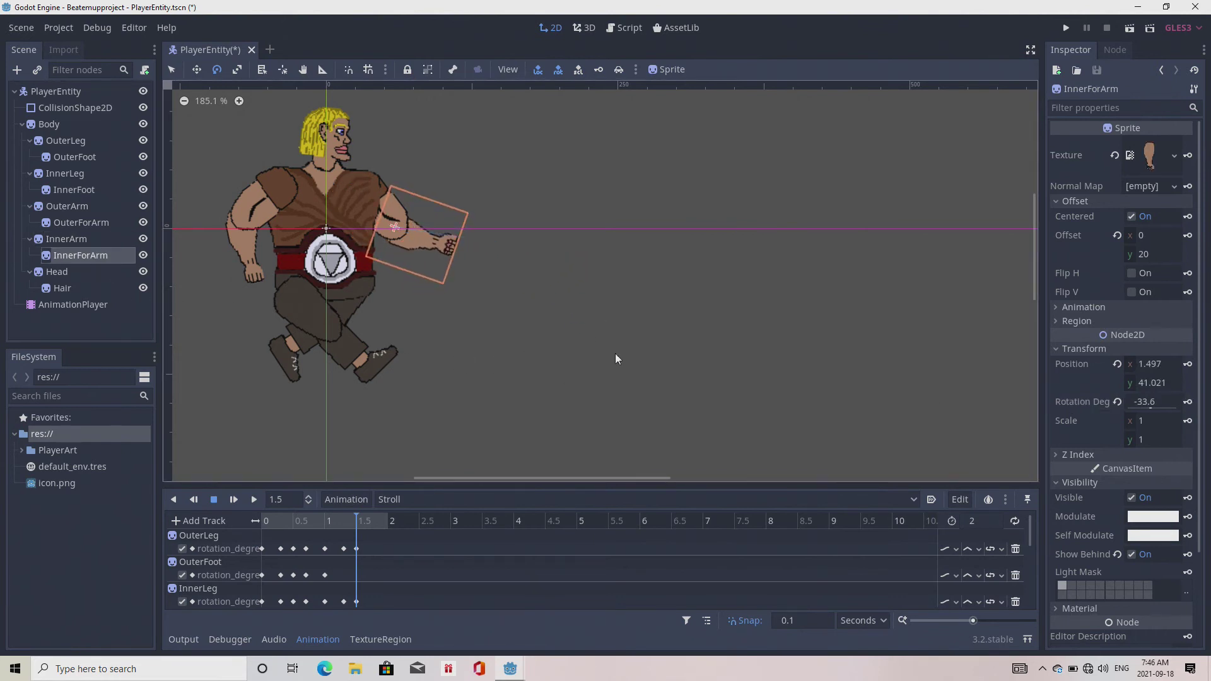
{"action": "left_click", "coordinate": [1188, 402]}
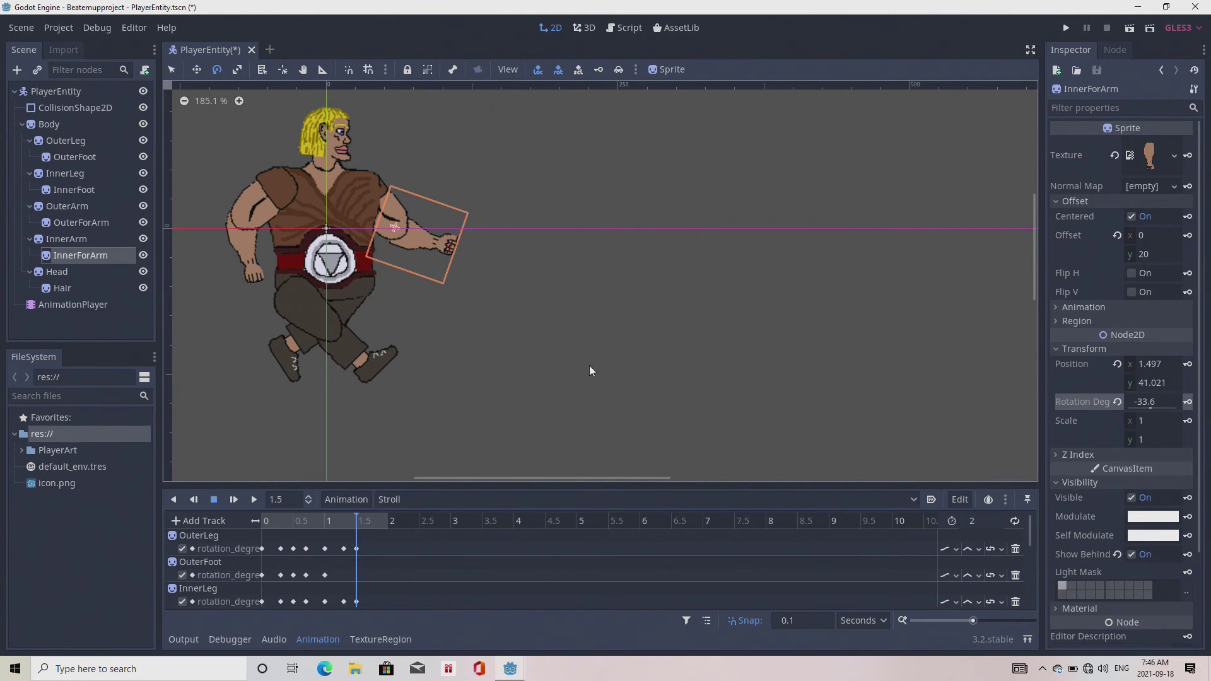
Step: Tilt Head to a rotation of about 14 degrees and keyframe it at 1.5 s
{"action": "left_click", "coordinate": [57, 274]}
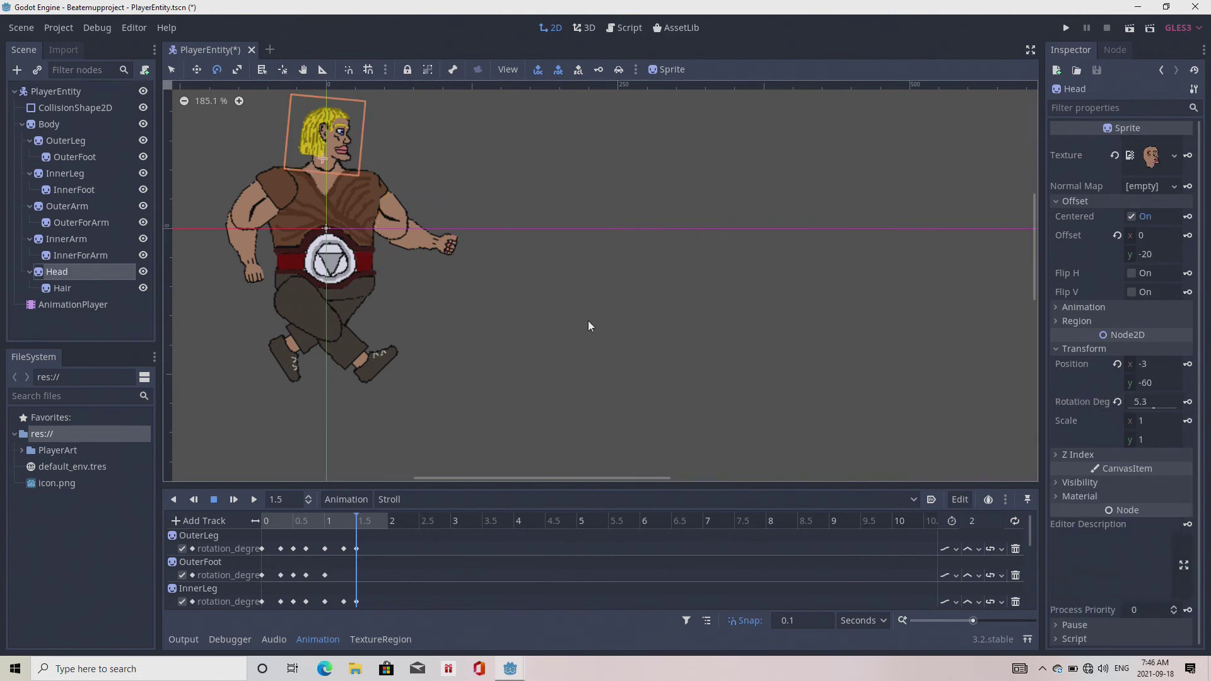
{"action": "left_click_drag", "start_coordinate": [603, 292], "coordinate": [592, 340]}
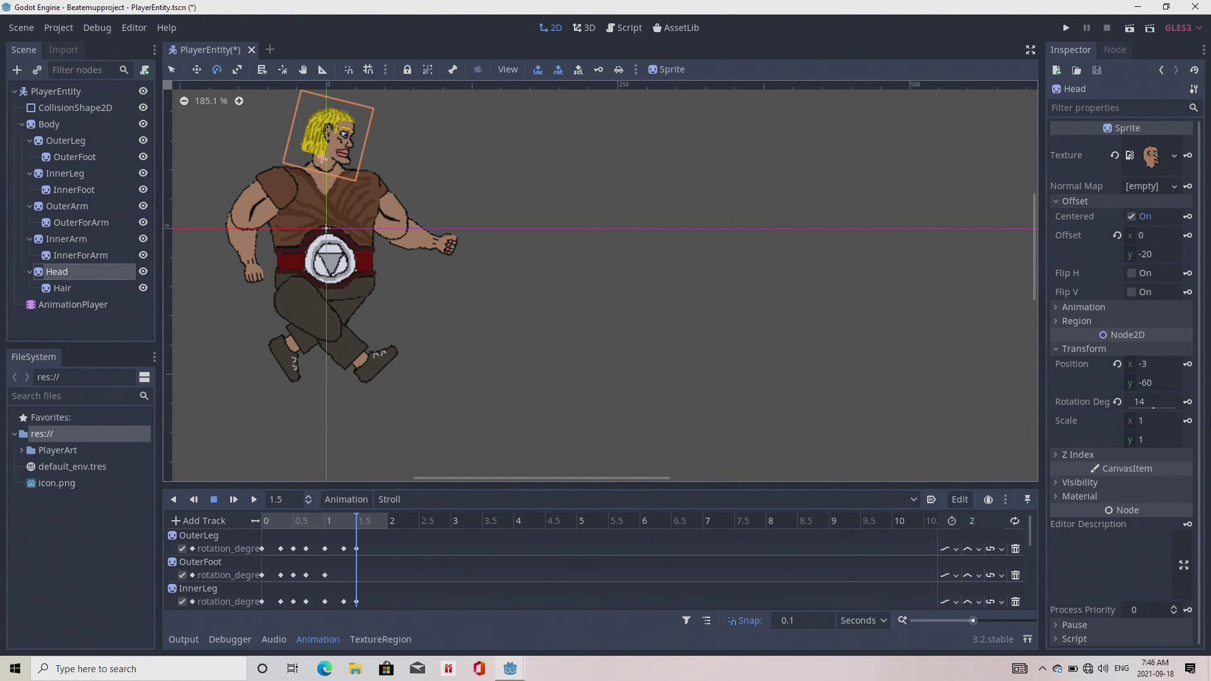
{"action": "left_click", "coordinate": [1191, 405]}
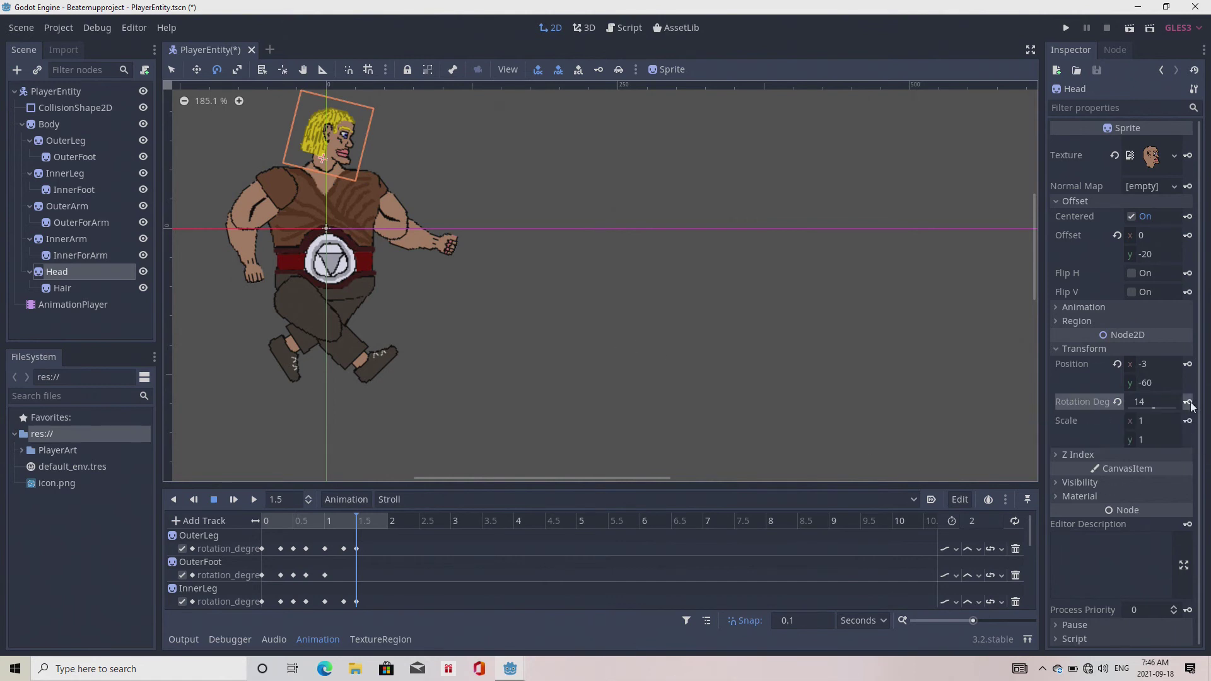
Step: Duplicate the 1.3 s rotation keys of OuterLeg and InnerLeg to 1.7 s
{"action": "left_click", "coordinate": [371, 520]}
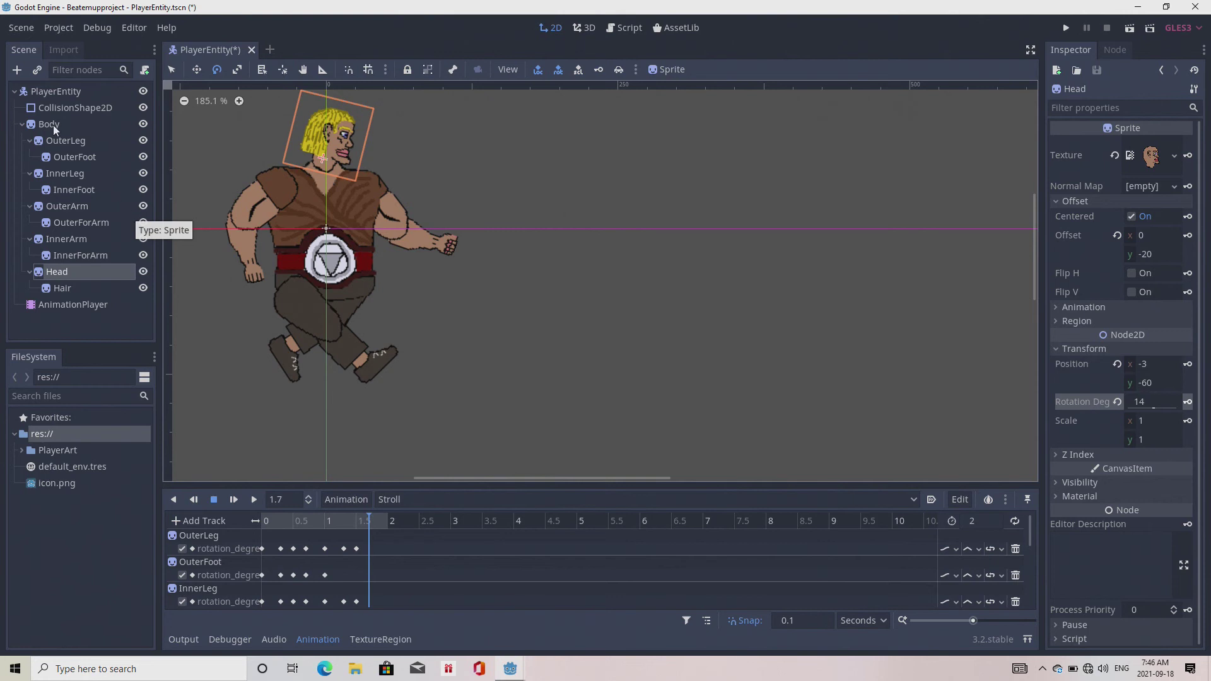
{"action": "left_click", "coordinate": [58, 141]}
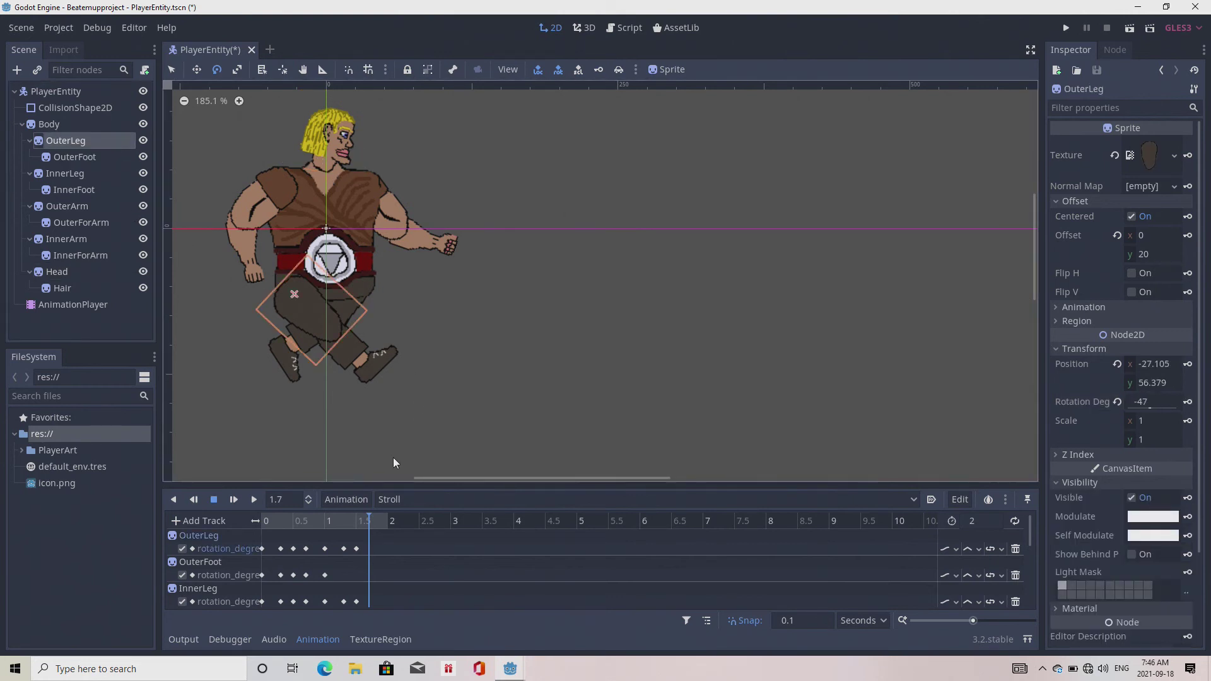
{"action": "left_click", "coordinate": [356, 549]}
{"action": "left_click", "coordinate": [343, 549]}
{"action": "right_click", "coordinate": [343, 550]}
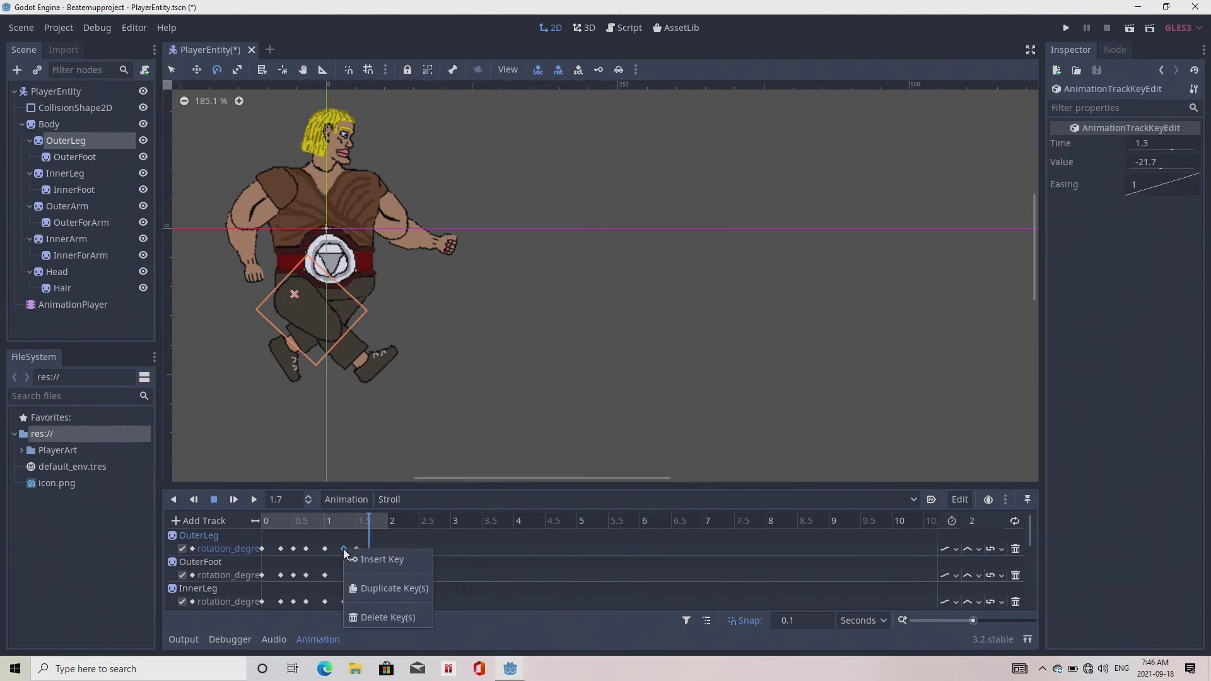
{"action": "left_click", "coordinate": [376, 588]}
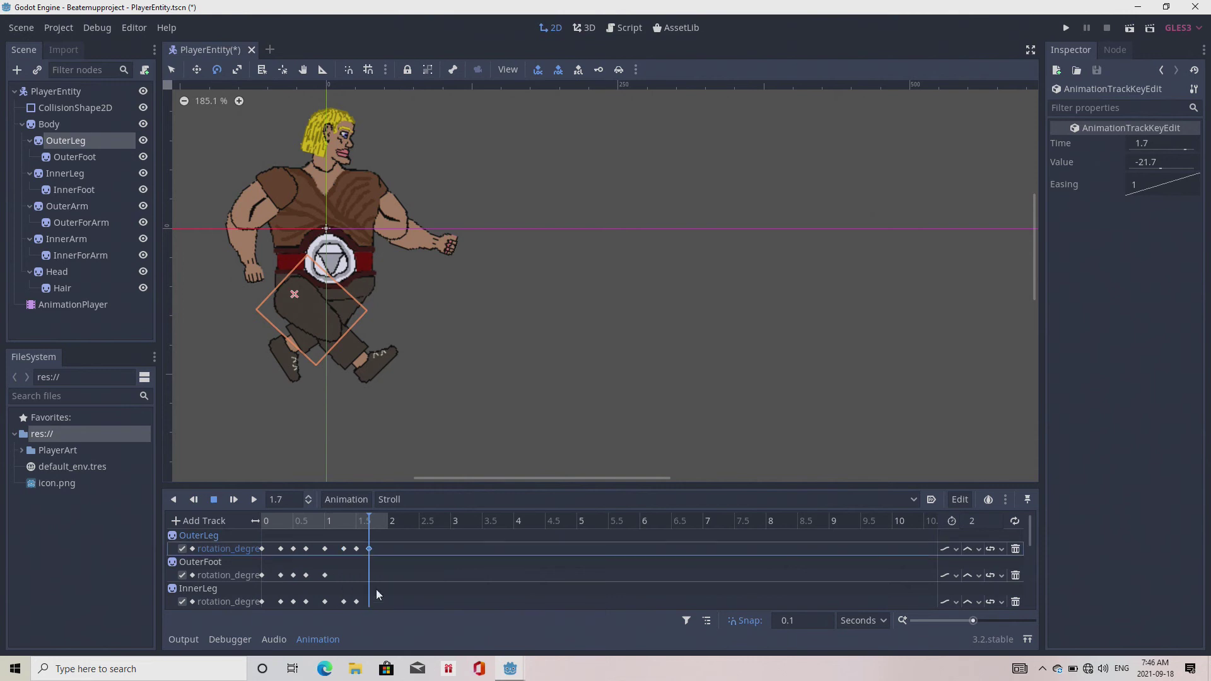
{"action": "left_click", "coordinate": [343, 601]}
{"action": "right_click", "coordinate": [343, 602]}
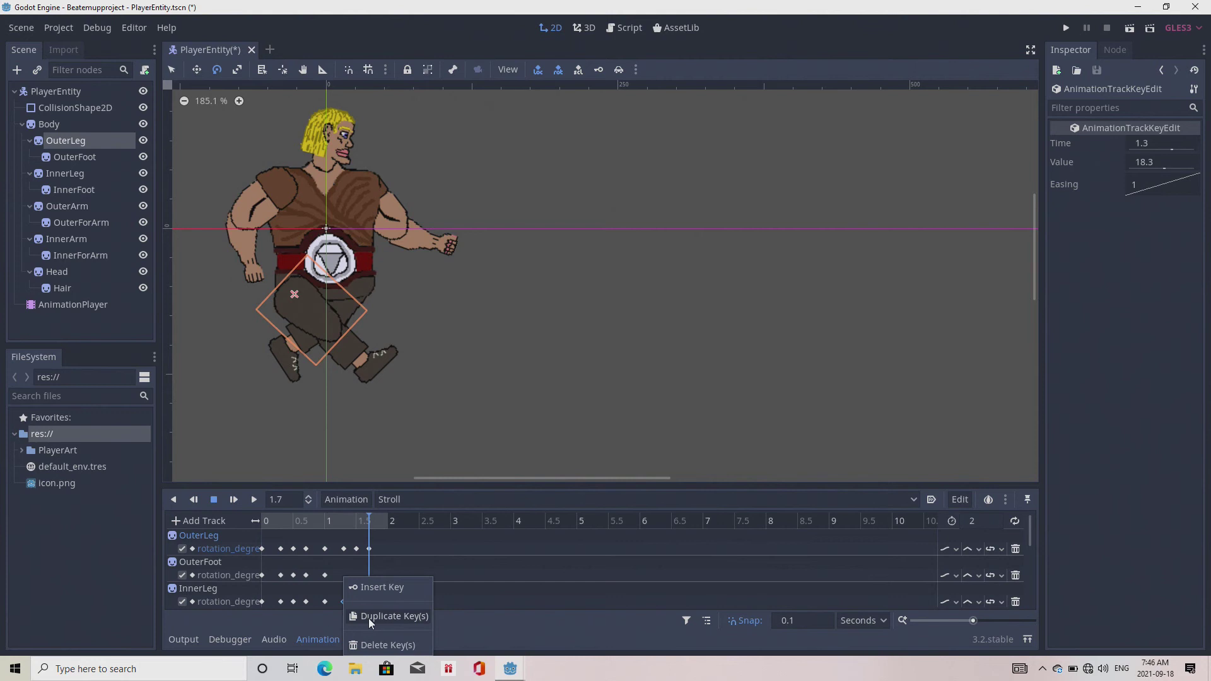
{"action": "left_click", "coordinate": [368, 616]}
Step: Duplicate the 1.3 s rotation keys of InnerFoot and OuterArm to 1.7 s
{"action": "scroll", "coordinate": [389, 555], "scroll_direction": "down", "scroll_amount": 4}
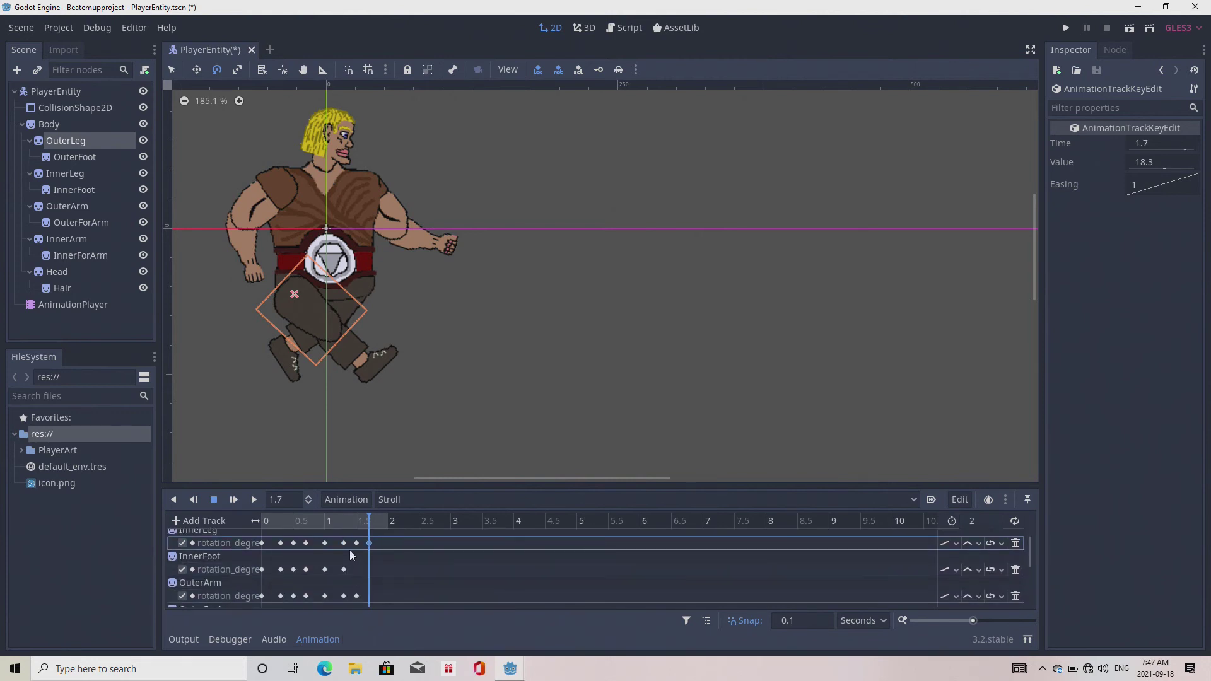
{"action": "mouse_move", "coordinate": [343, 570]}
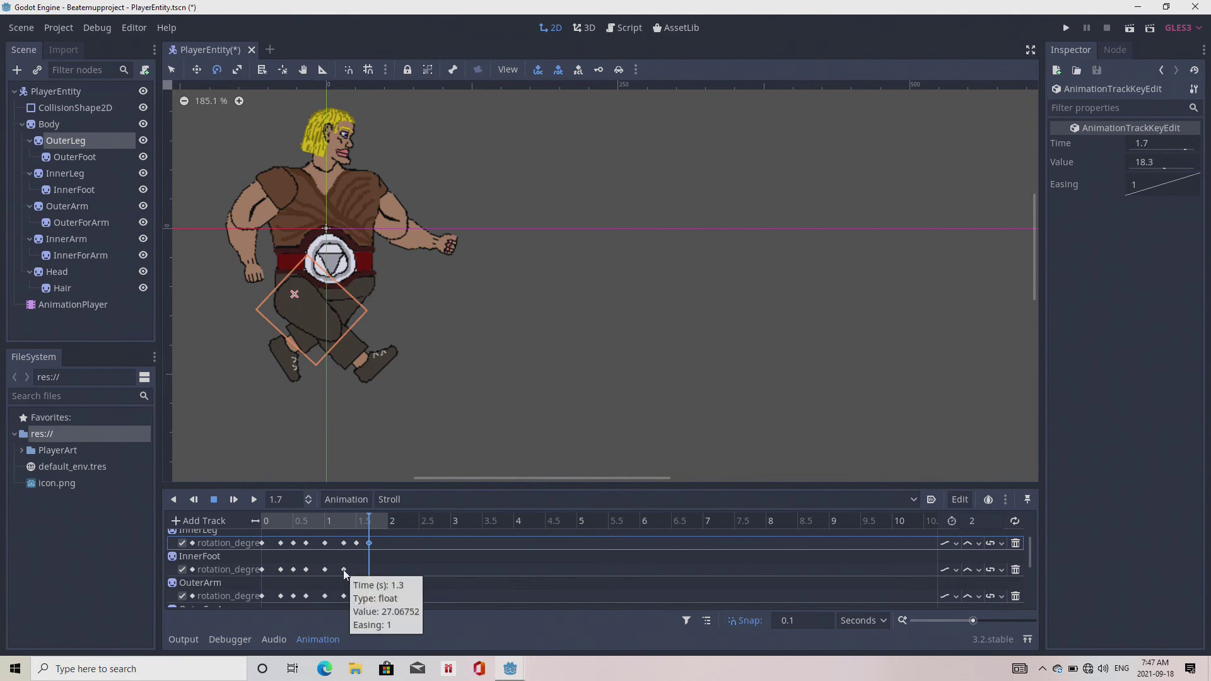
{"action": "left_click", "coordinate": [343, 568]}
{"action": "right_click", "coordinate": [343, 568]}
{"action": "left_click", "coordinate": [368, 609]}
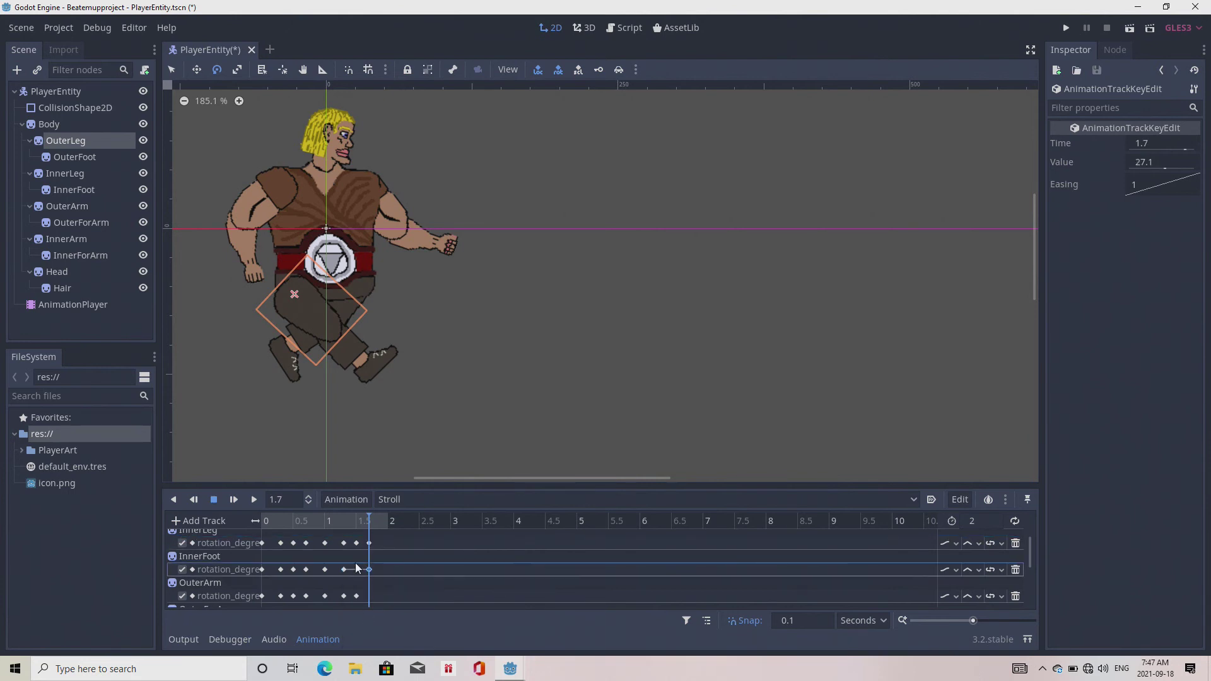
{"action": "left_click", "coordinate": [343, 596]}
{"action": "right_click", "coordinate": [343, 596]}
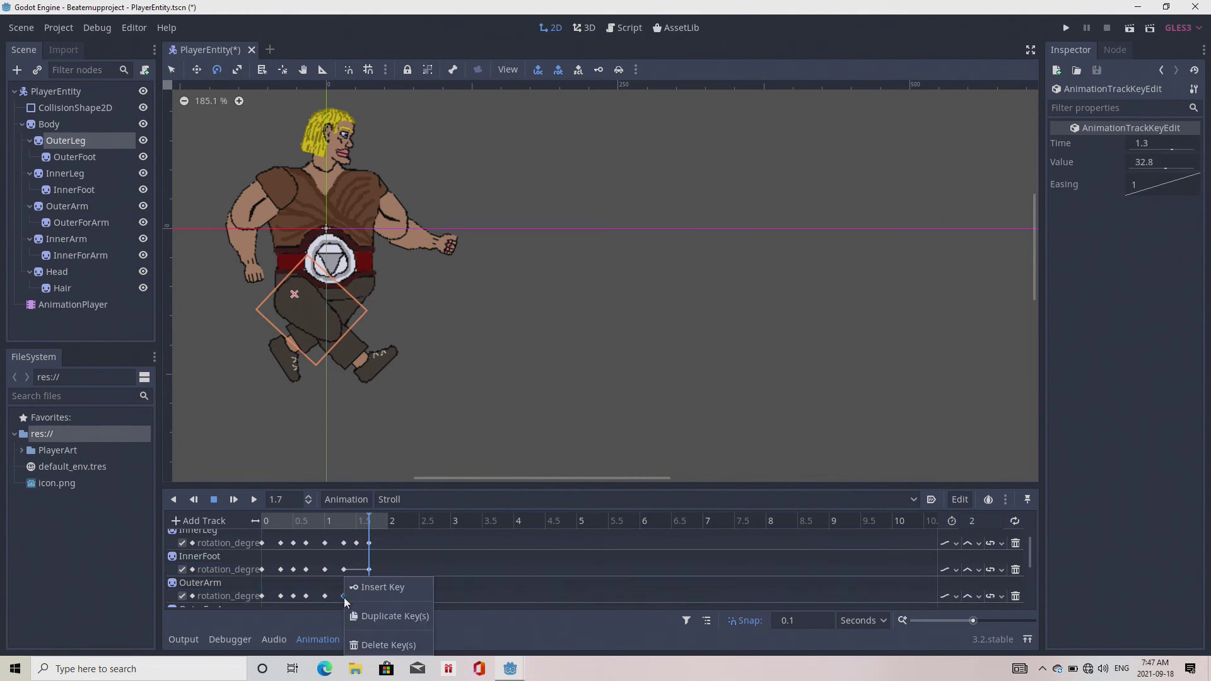
{"action": "left_click", "coordinate": [379, 616]}
Step: Copy the InnerArm and Head rotation keys from 1.3 s to 1.7 s
{"action": "scroll", "coordinate": [372, 551], "scroll_direction": "up", "scroll_amount": 1}
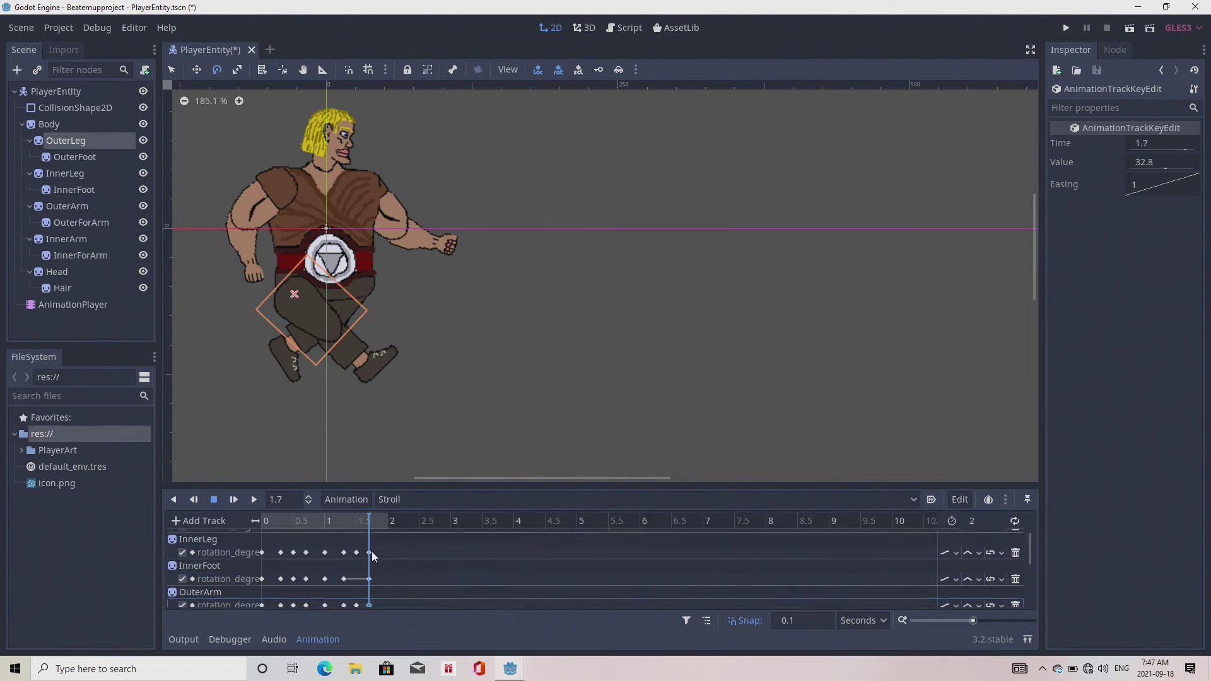
{"action": "scroll", "coordinate": [372, 551], "scroll_direction": "down", "scroll_amount": 3}
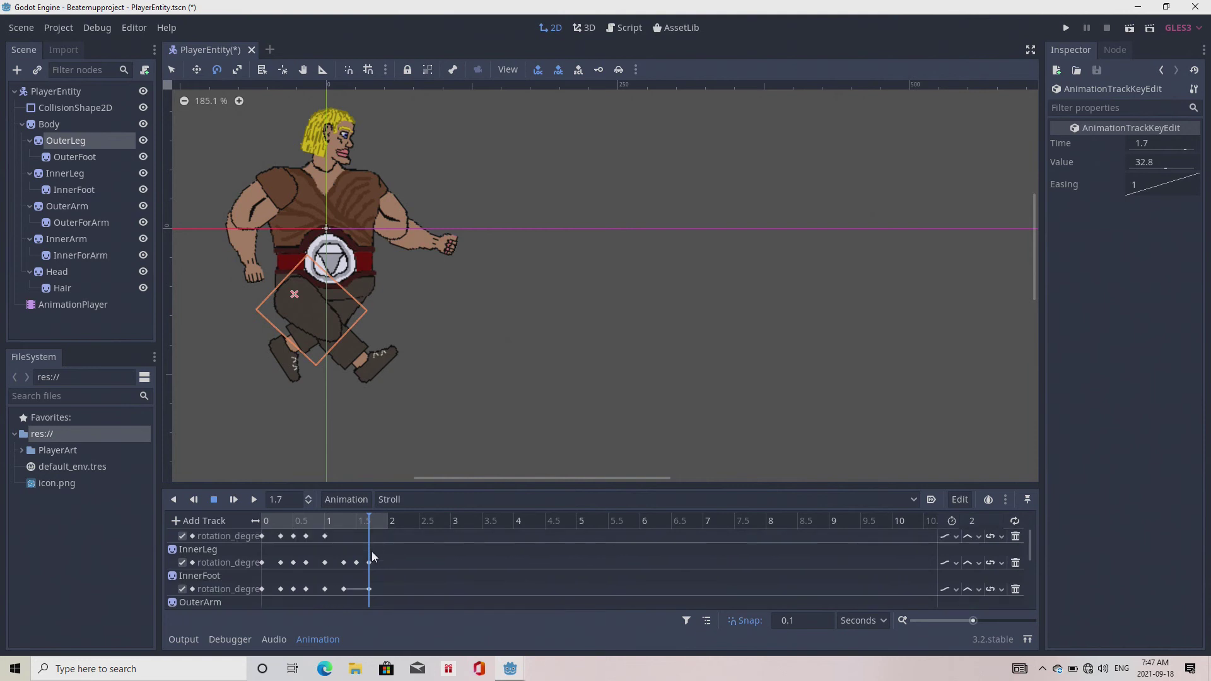
{"action": "scroll", "coordinate": [372, 551], "scroll_direction": "down", "scroll_amount": 2}
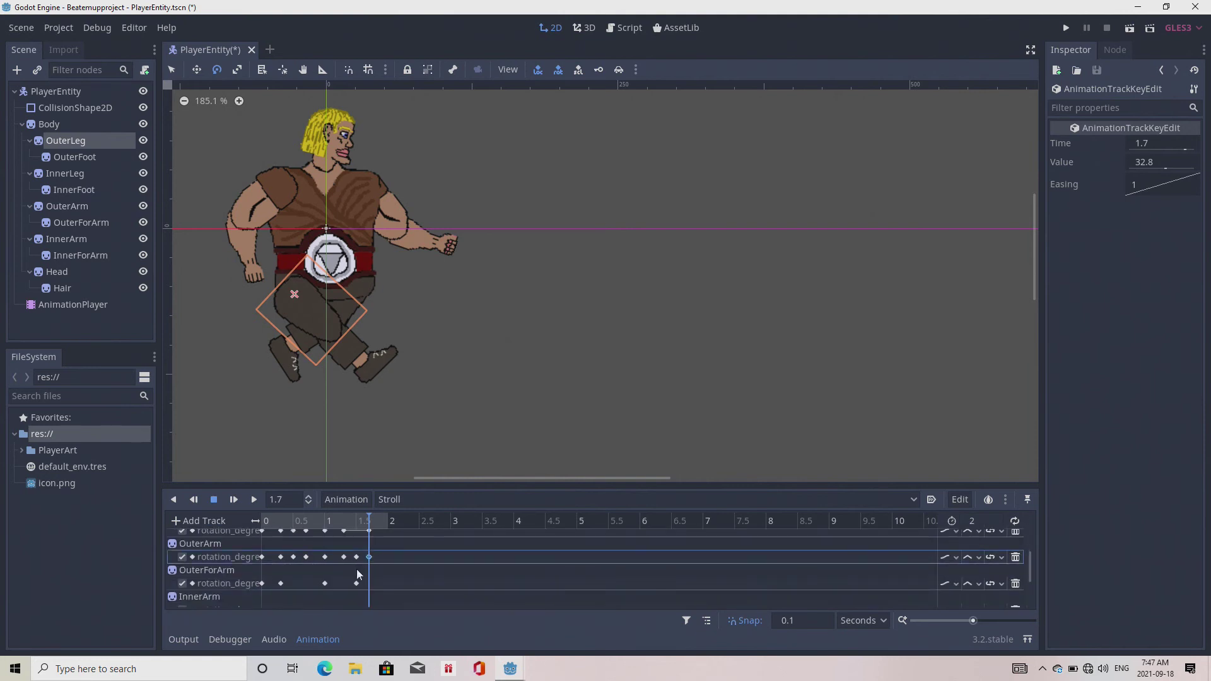
{"action": "scroll", "coordinate": [341, 581], "scroll_direction": "down", "scroll_amount": 2}
{"action": "right_click", "coordinate": [343, 578]}
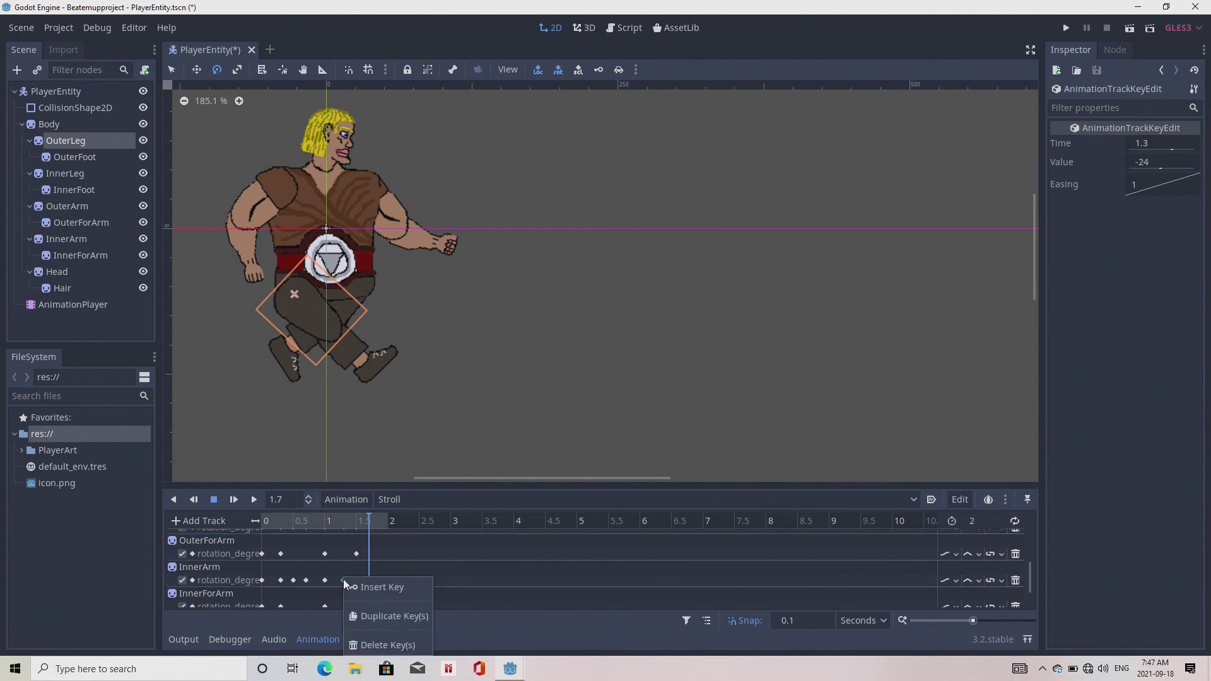
{"action": "left_click", "coordinate": [358, 586]}
{"action": "scroll", "coordinate": [357, 586], "scroll_direction": "down", "scroll_amount": 2}
{"action": "right_click", "coordinate": [343, 600]}
{"action": "left_click", "coordinate": [368, 619]}
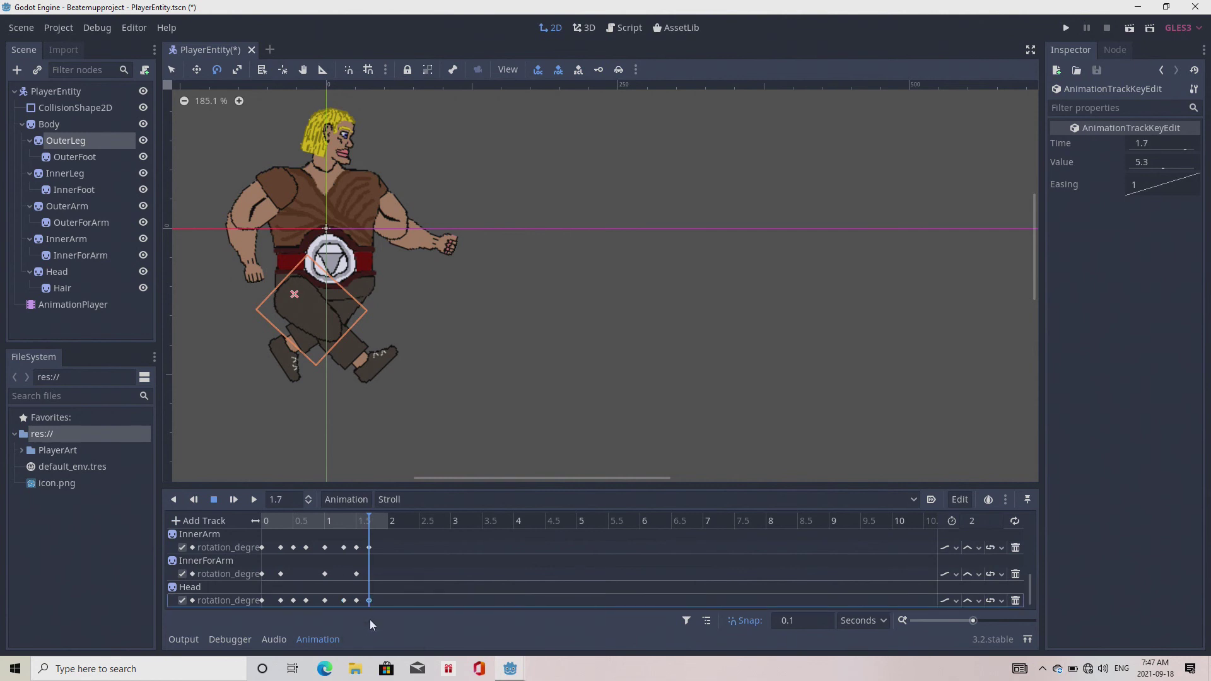
Step: Duplicate the 1 s rotation keys of OuterLeg and OuterFoot to the animation's end at 2 s
{"action": "scroll", "coordinate": [427, 547], "scroll_direction": "up", "scroll_amount": 4}
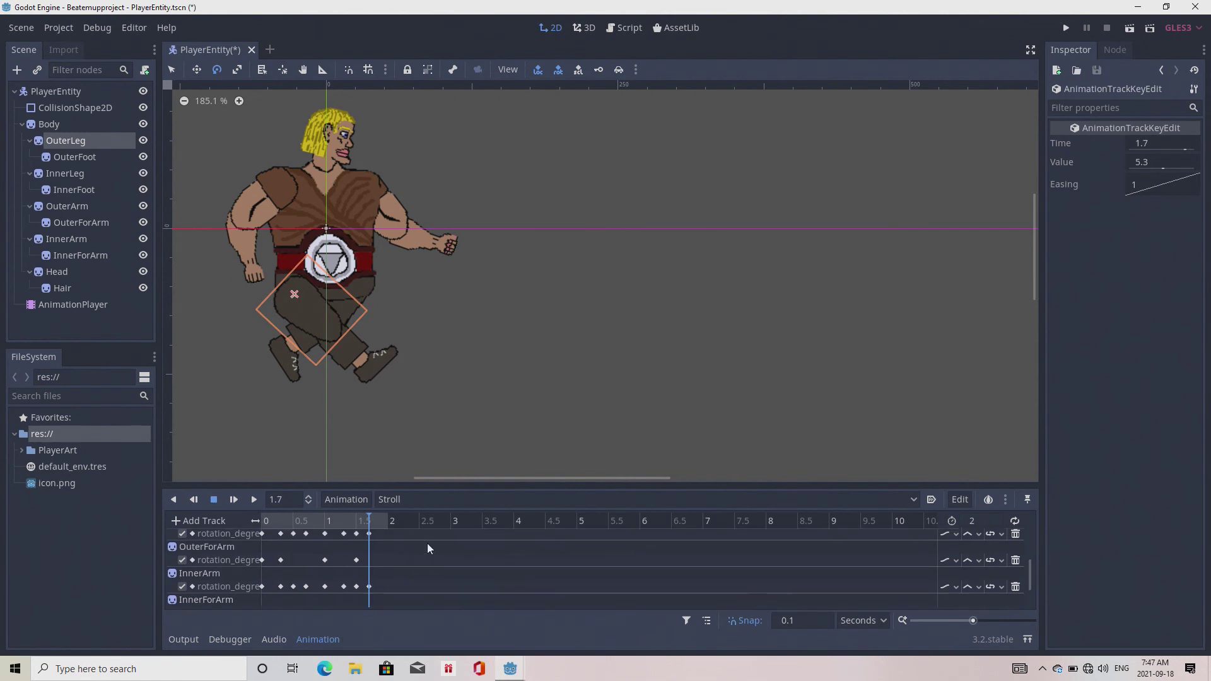
{"action": "left_click", "coordinate": [388, 520]}
{"action": "scroll", "coordinate": [387, 568], "scroll_direction": "up", "scroll_amount": 2}
{"action": "scroll", "coordinate": [387, 573], "scroll_direction": "up", "scroll_amount": 1}
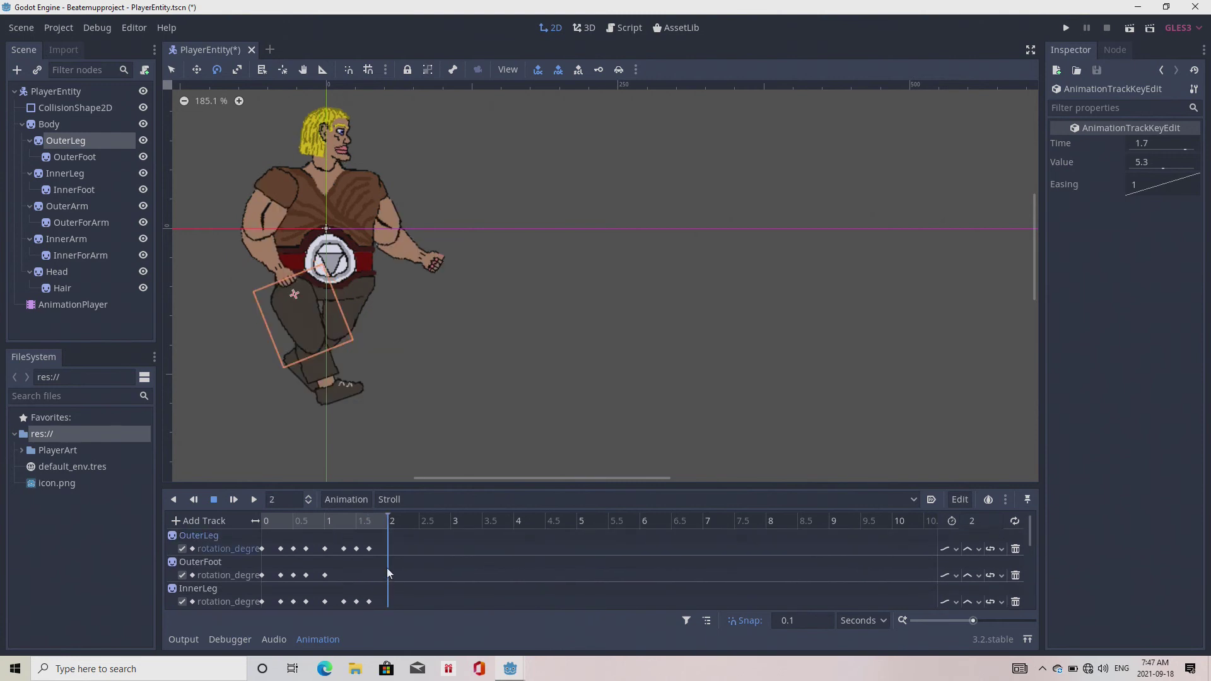
{"action": "left_click", "coordinate": [324, 548]}
{"action": "right_click", "coordinate": [324, 547]}
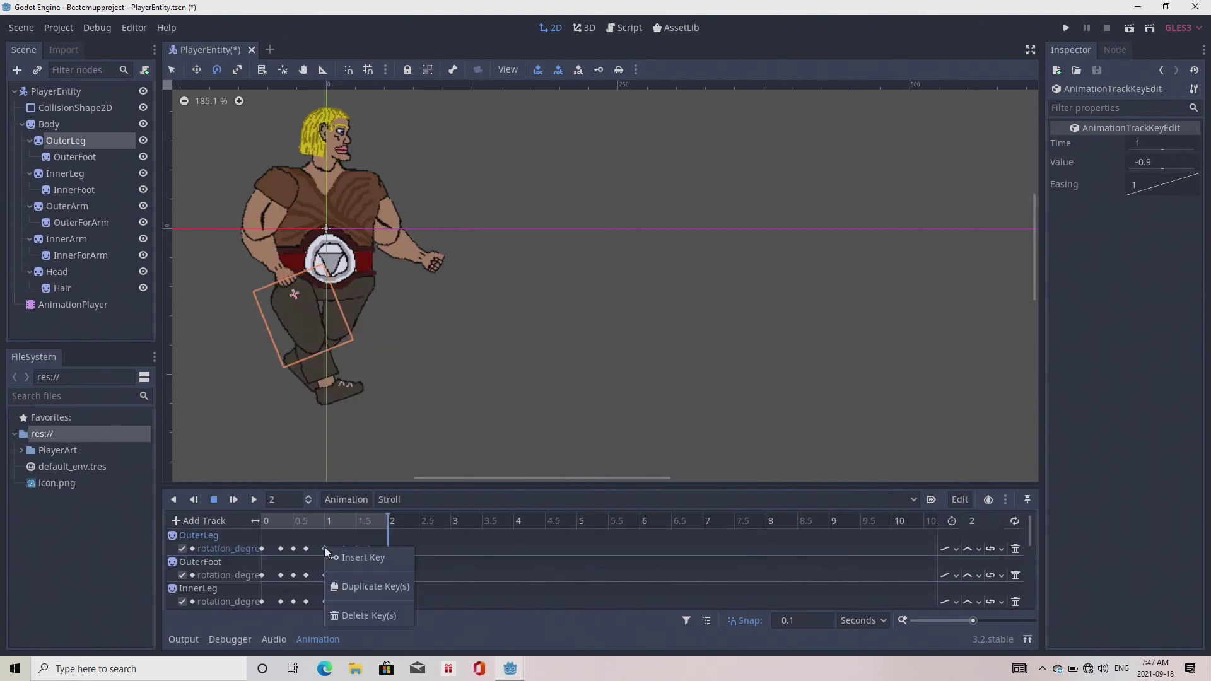
{"action": "left_click", "coordinate": [349, 586]}
{"action": "scroll", "coordinate": [347, 574], "scroll_direction": "down", "scroll_amount": 1}
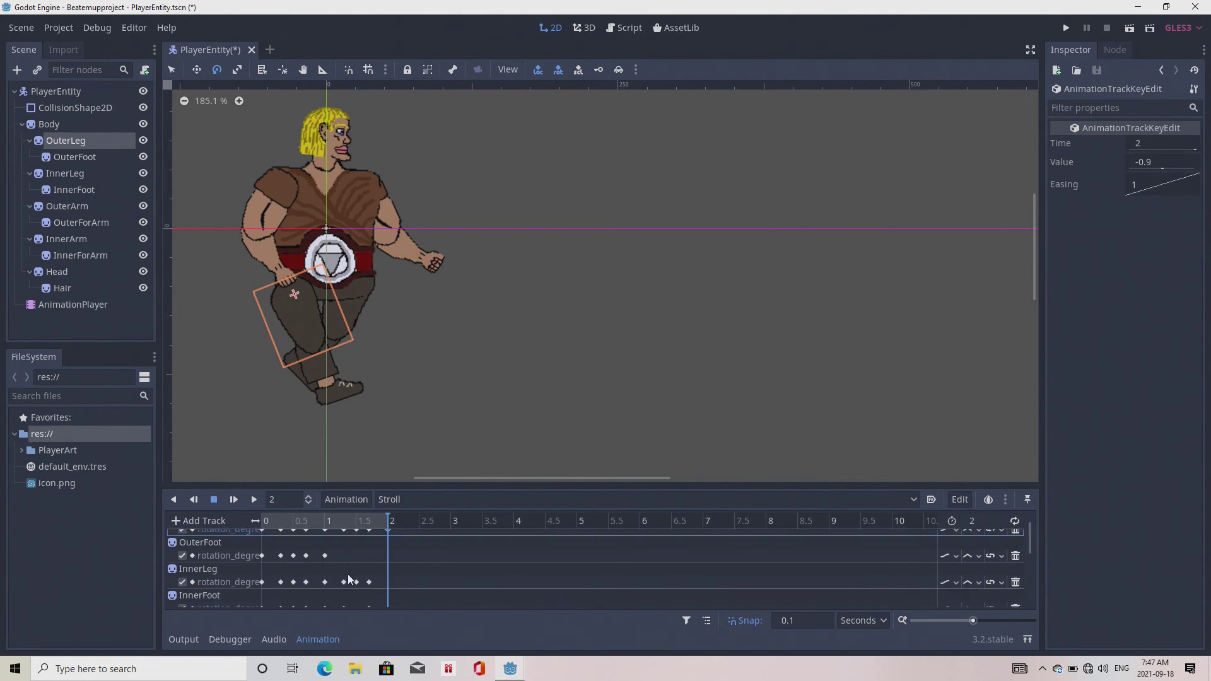
{"action": "left_click", "coordinate": [324, 553]}
{"action": "right_click", "coordinate": [324, 553]}
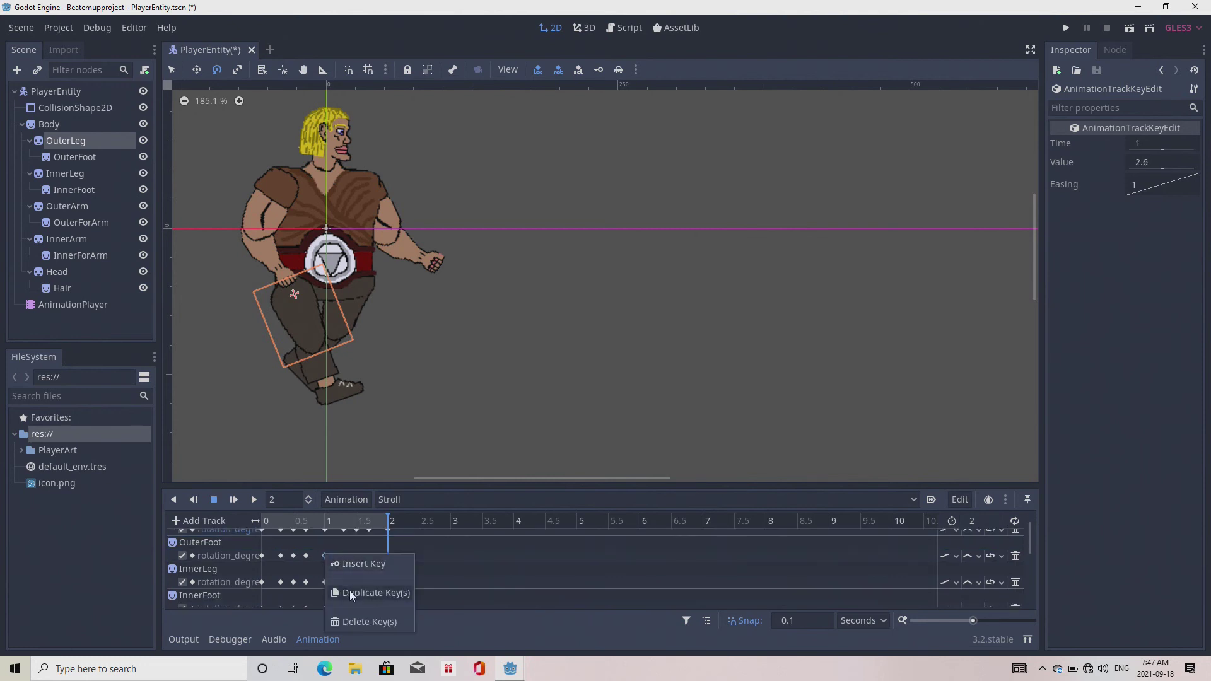
{"action": "left_click", "coordinate": [350, 589]}
Step: Duplicate the 1 s rotation keys of InnerLeg and InnerFoot to 2 s
{"action": "scroll", "coordinate": [347, 580], "scroll_direction": "down", "scroll_amount": 1}
{"action": "left_click", "coordinate": [325, 563]}
{"action": "right_click", "coordinate": [325, 563]}
{"action": "left_click", "coordinate": [346, 603]}
{"action": "scroll", "coordinate": [346, 600], "scroll_direction": "down", "scroll_amount": 1}
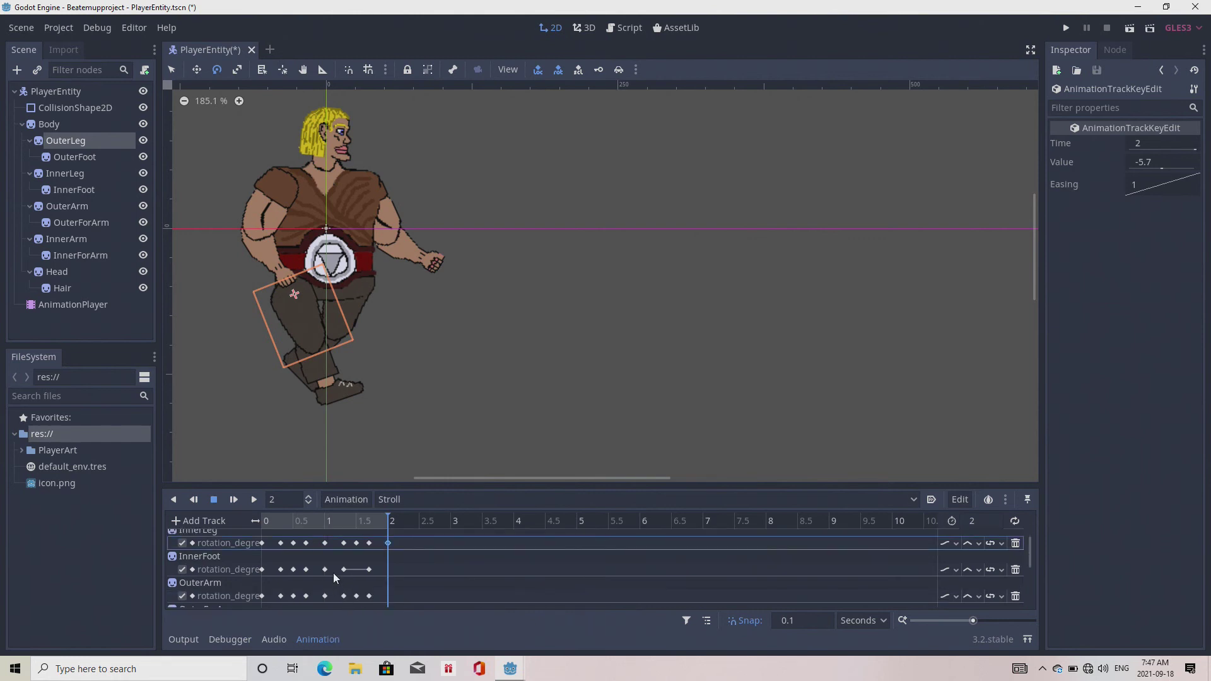
{"action": "left_click", "coordinate": [325, 568]}
{"action": "right_click", "coordinate": [327, 567]}
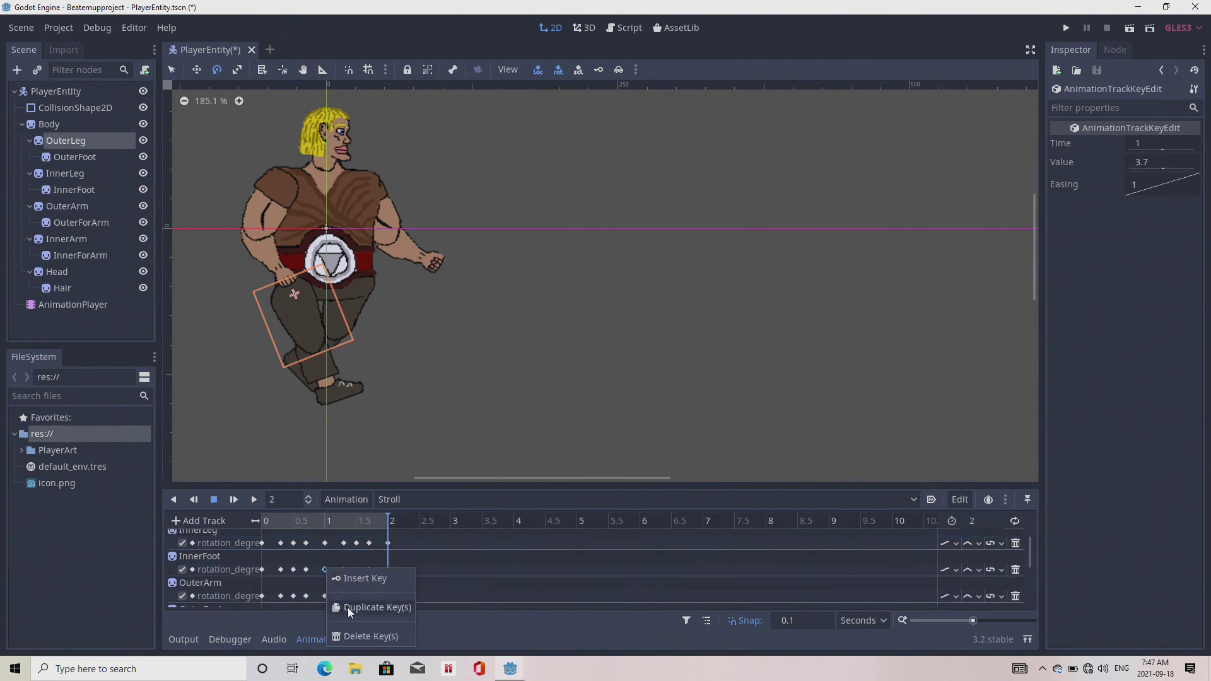
{"action": "left_click", "coordinate": [347, 606]}
Step: Duplicate the 1 s rotation keys of OuterArm and OuterForArm to 2 s
{"action": "scroll", "coordinate": [338, 604], "scroll_direction": "down", "scroll_amount": 1}
{"action": "left_click", "coordinate": [326, 576]}
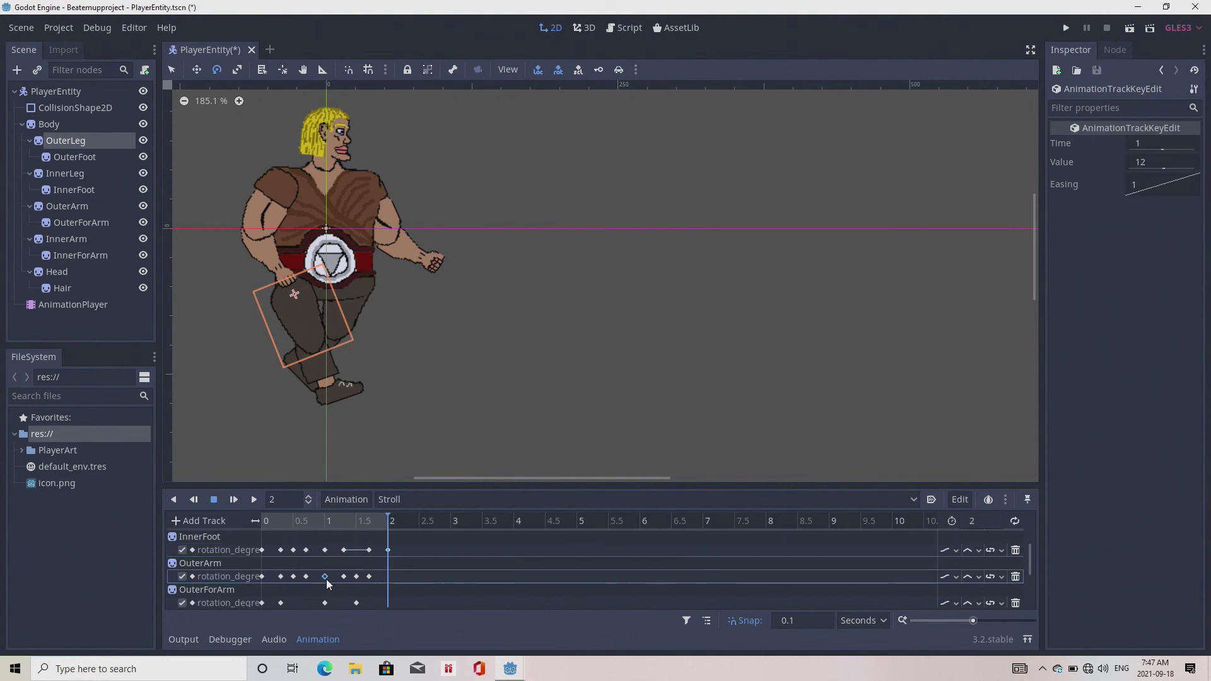
{"action": "right_click", "coordinate": [327, 579]}
{"action": "left_click", "coordinate": [346, 614]}
{"action": "scroll", "coordinate": [328, 592], "scroll_direction": "down", "scroll_amount": 1}
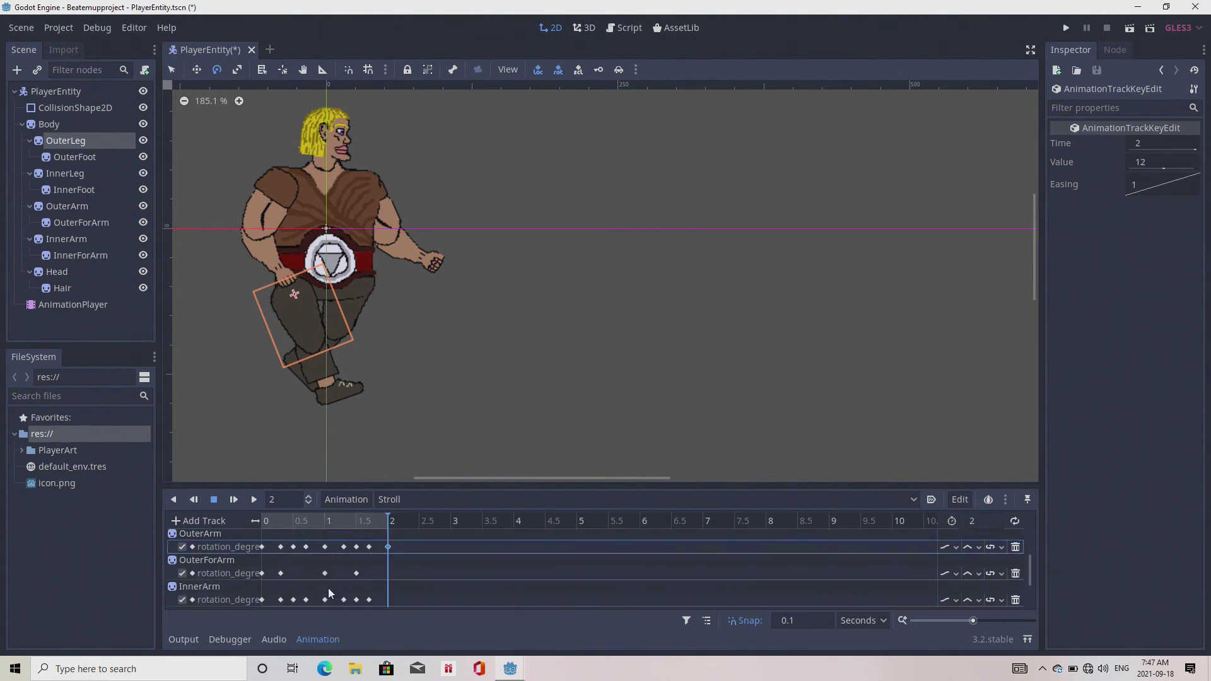
{"action": "left_click", "coordinate": [324, 574]}
{"action": "right_click", "coordinate": [324, 575]}
{"action": "left_click", "coordinate": [335, 614]}
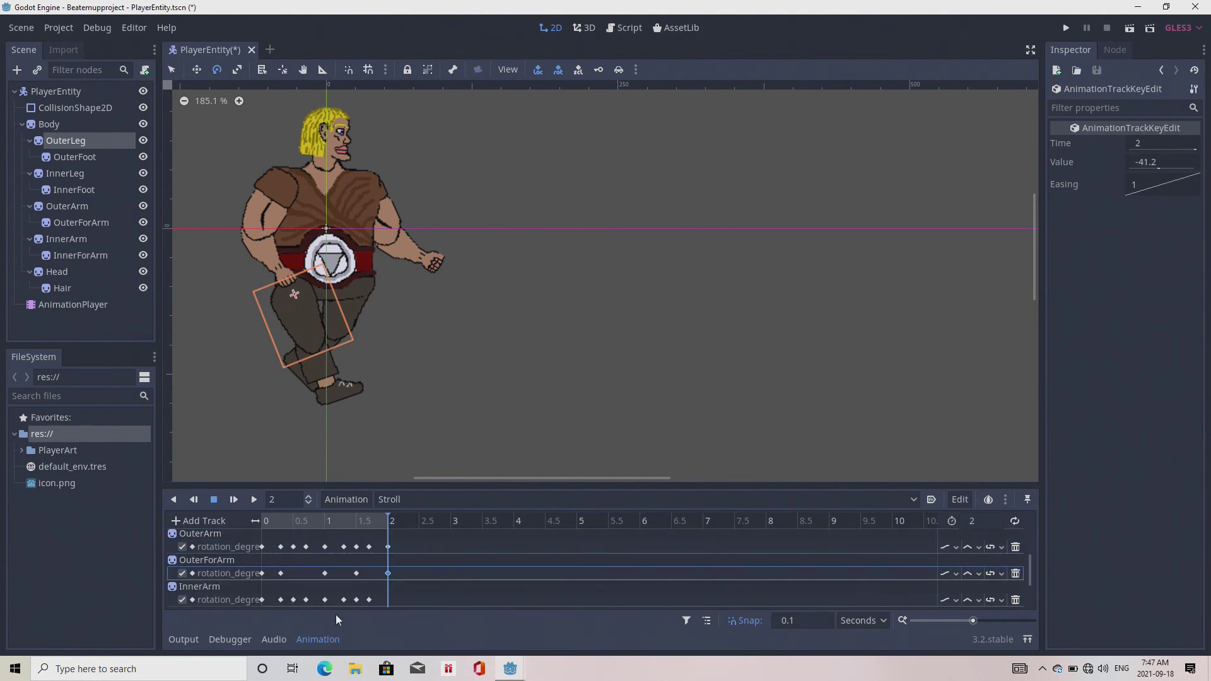
Step: Duplicate the 1 s rotation keys of InnerArm, InnerForArm and Head to 2 s
{"action": "scroll", "coordinate": [339, 602], "scroll_direction": "down", "scroll_amount": 1}
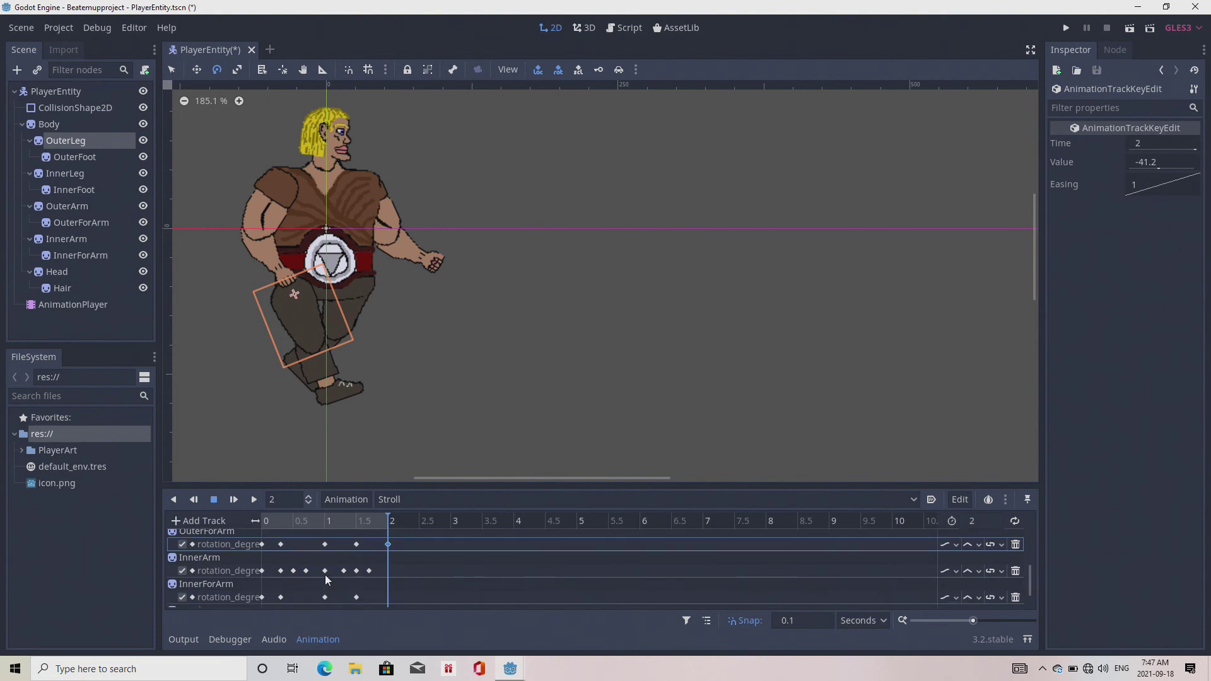
{"action": "left_click", "coordinate": [324, 570]}
{"action": "right_click", "coordinate": [324, 570]}
{"action": "left_click", "coordinate": [342, 607]}
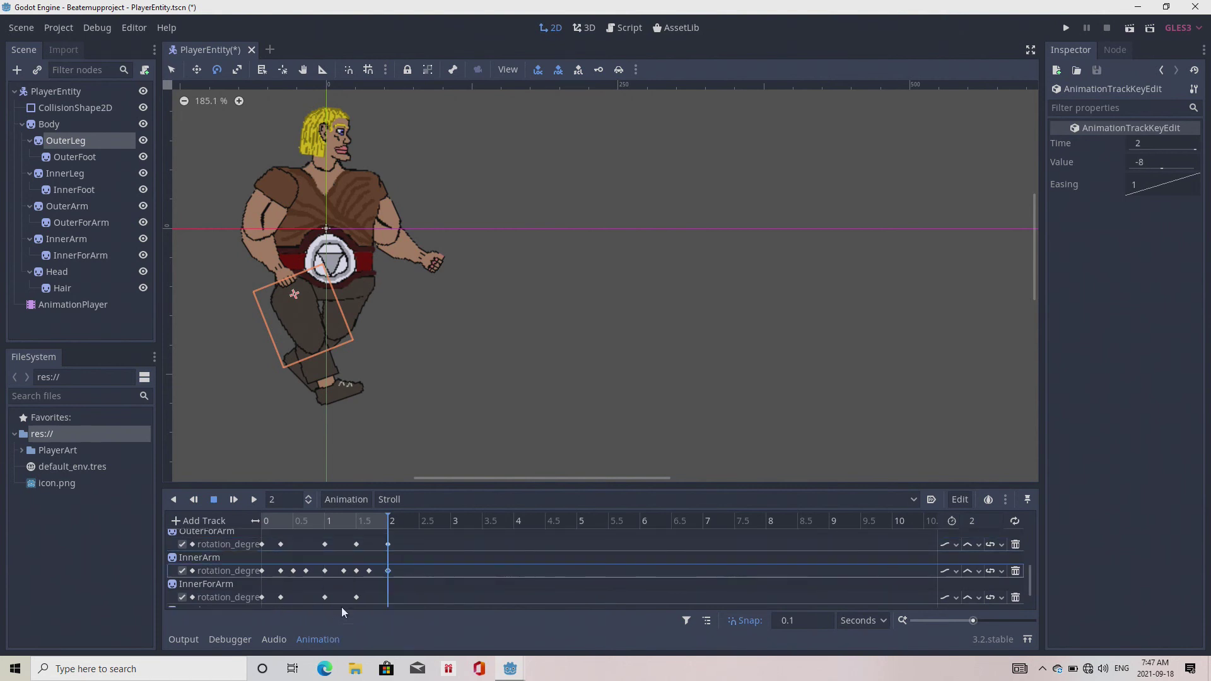
{"action": "scroll", "coordinate": [336, 588], "scroll_direction": "down", "scroll_amount": 1}
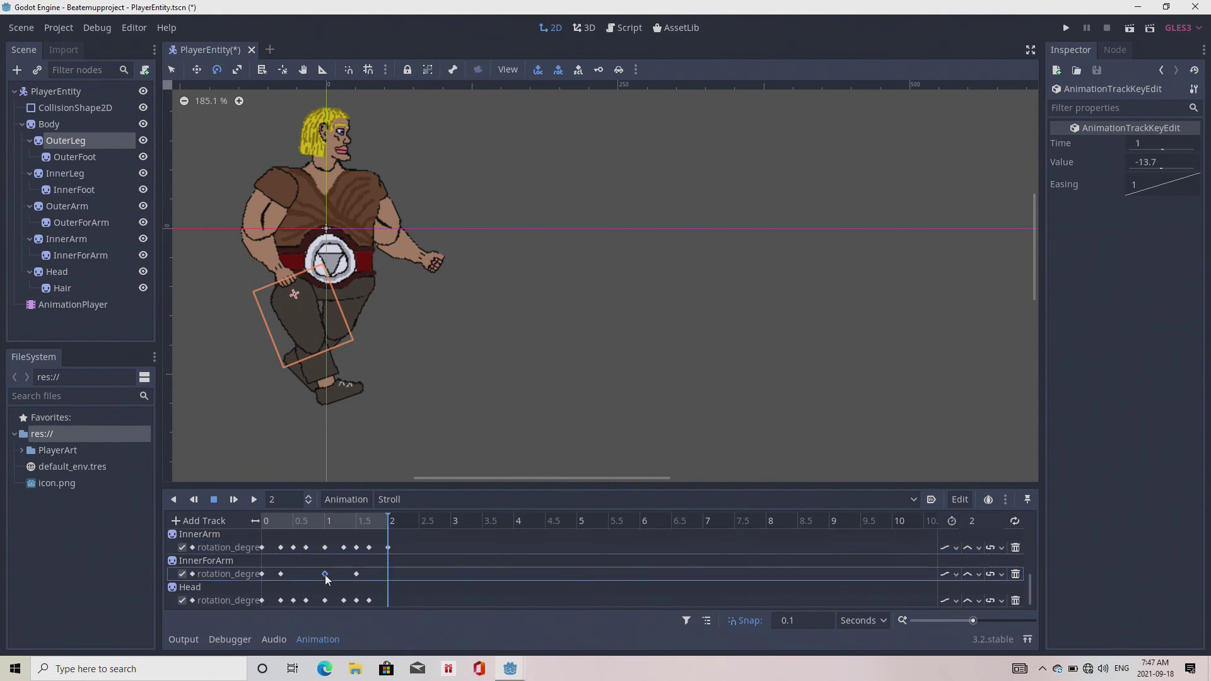
{"action": "left_click", "coordinate": [324, 574]}
{"action": "right_click", "coordinate": [325, 574]}
{"action": "left_click", "coordinate": [349, 612]}
{"action": "left_click", "coordinate": [325, 600]}
{"action": "right_click", "coordinate": [326, 600]}
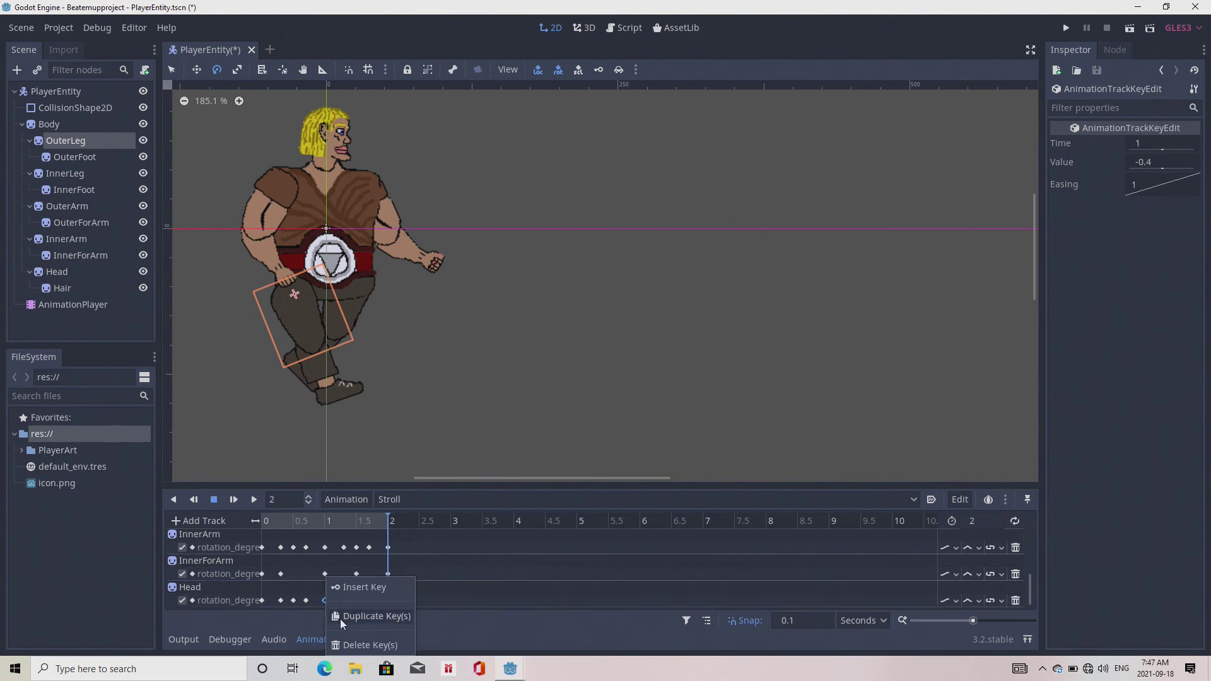
{"action": "left_click", "coordinate": [340, 618]}
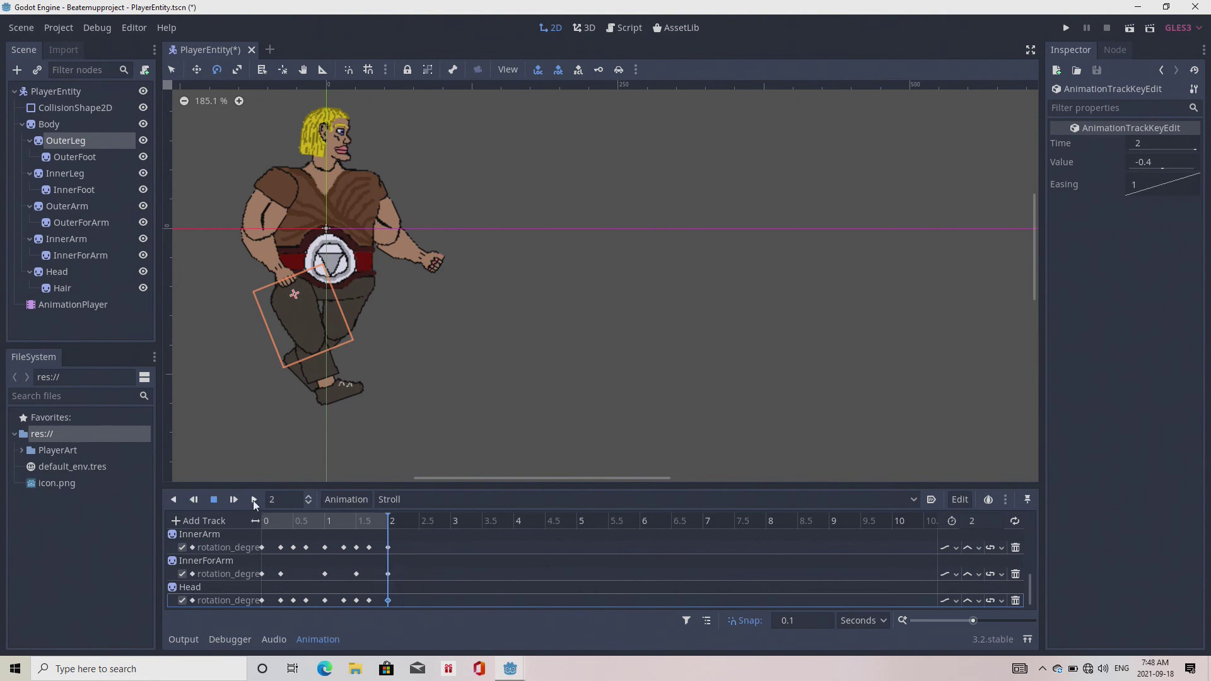
Step: Enable looping for the Stroll animation and play it from 0 s to preview the walk cycle
{"action": "left_click", "coordinate": [265, 520]}
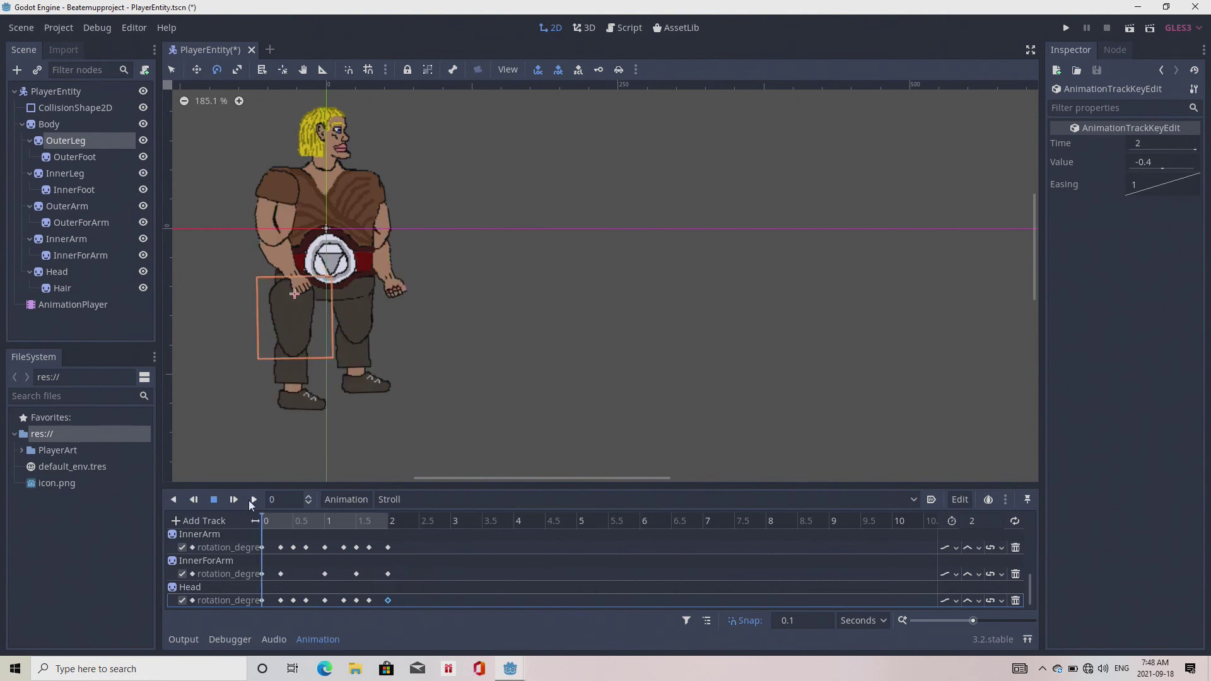
{"action": "left_click", "coordinate": [255, 498]}
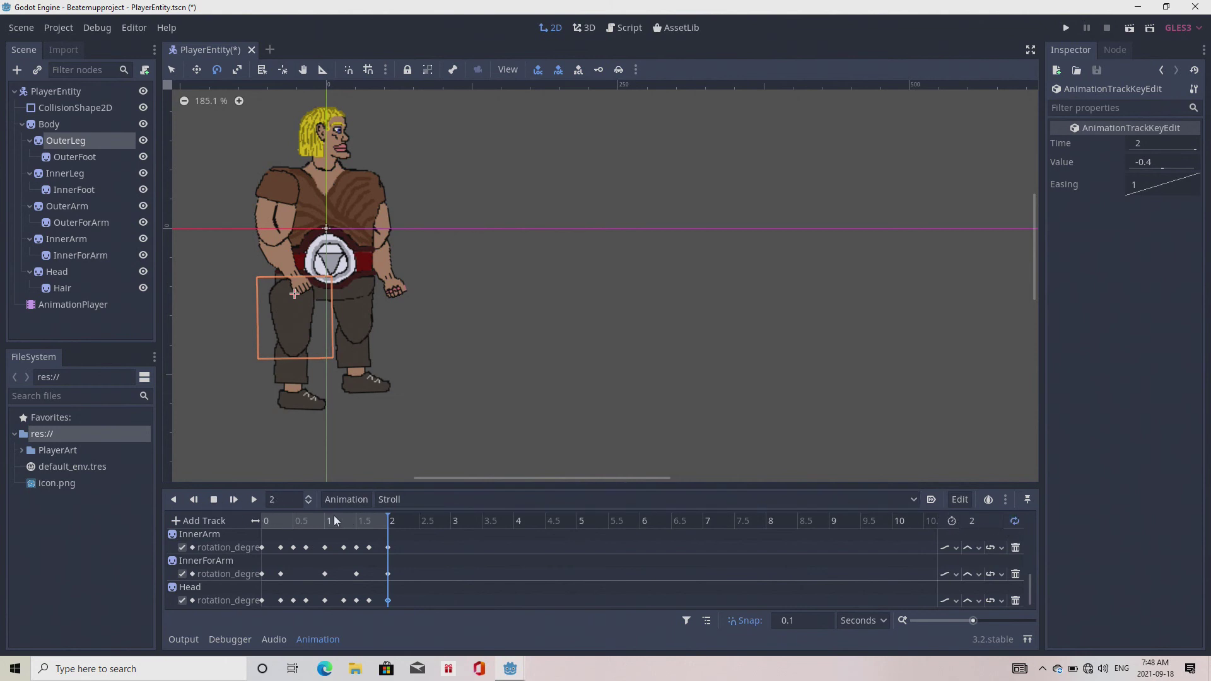
{"action": "left_click", "coordinate": [263, 522]}
{"action": "left_click", "coordinate": [254, 499]}
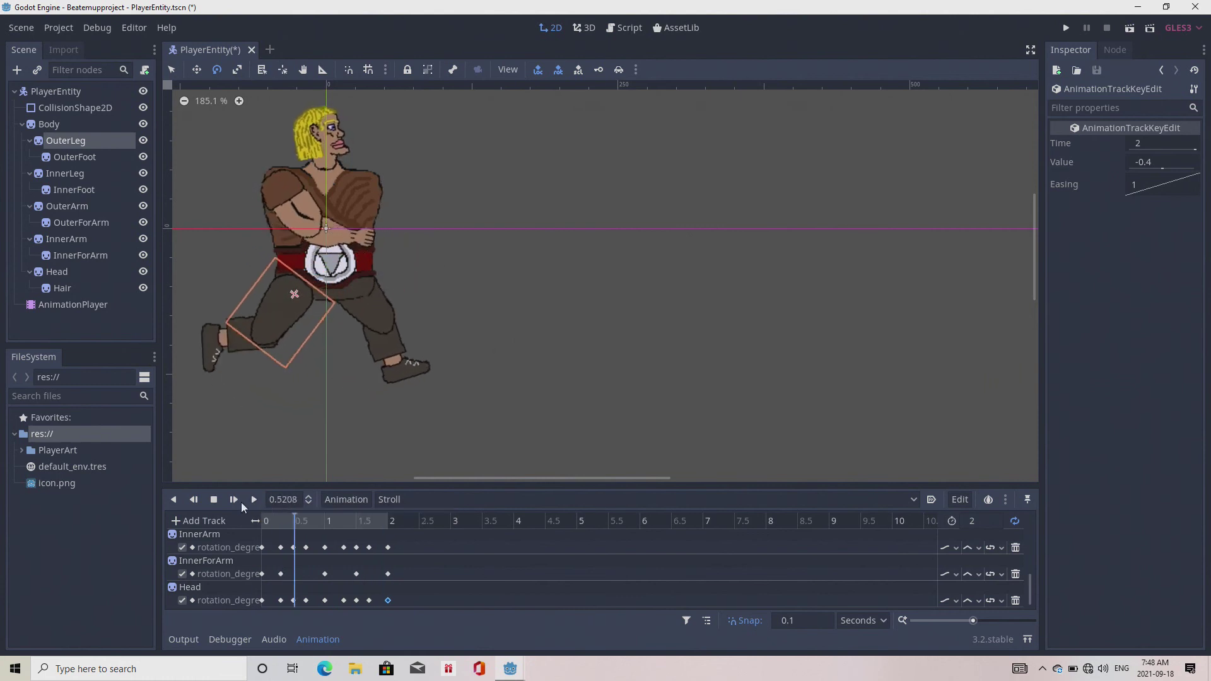
Step: Stop the animation playback and save the PlayerEntity scene
{"action": "left_click", "coordinate": [214, 499]}
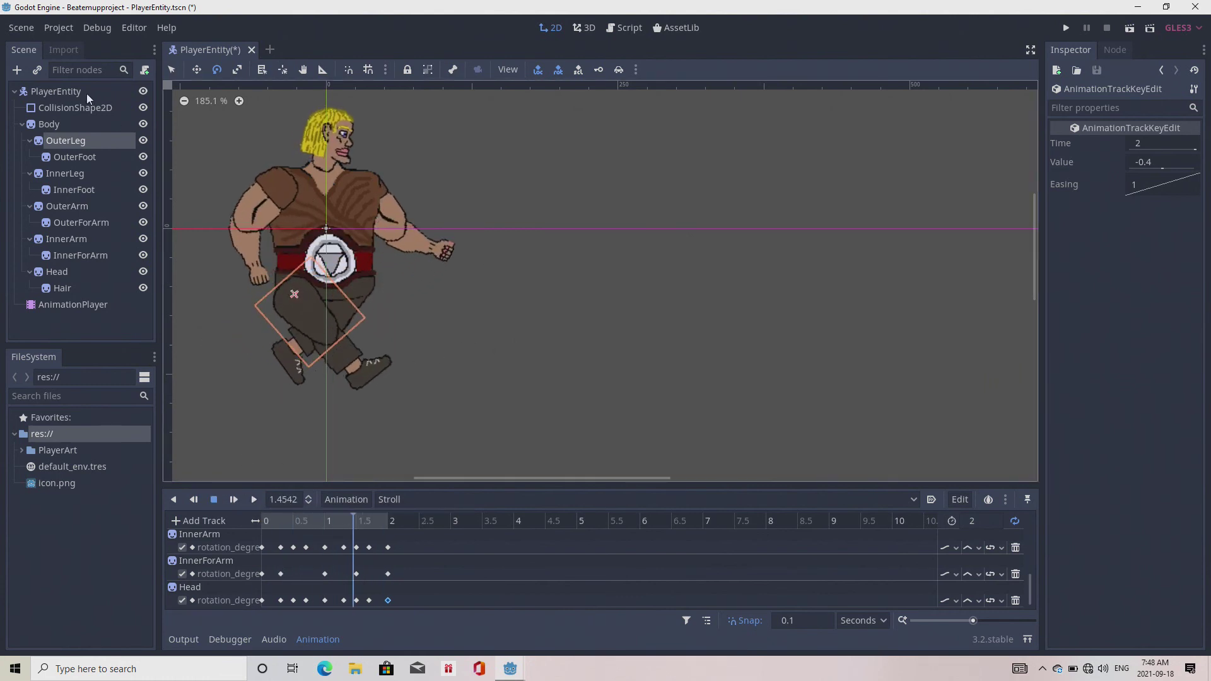
{"action": "left_click", "coordinate": [22, 29]}
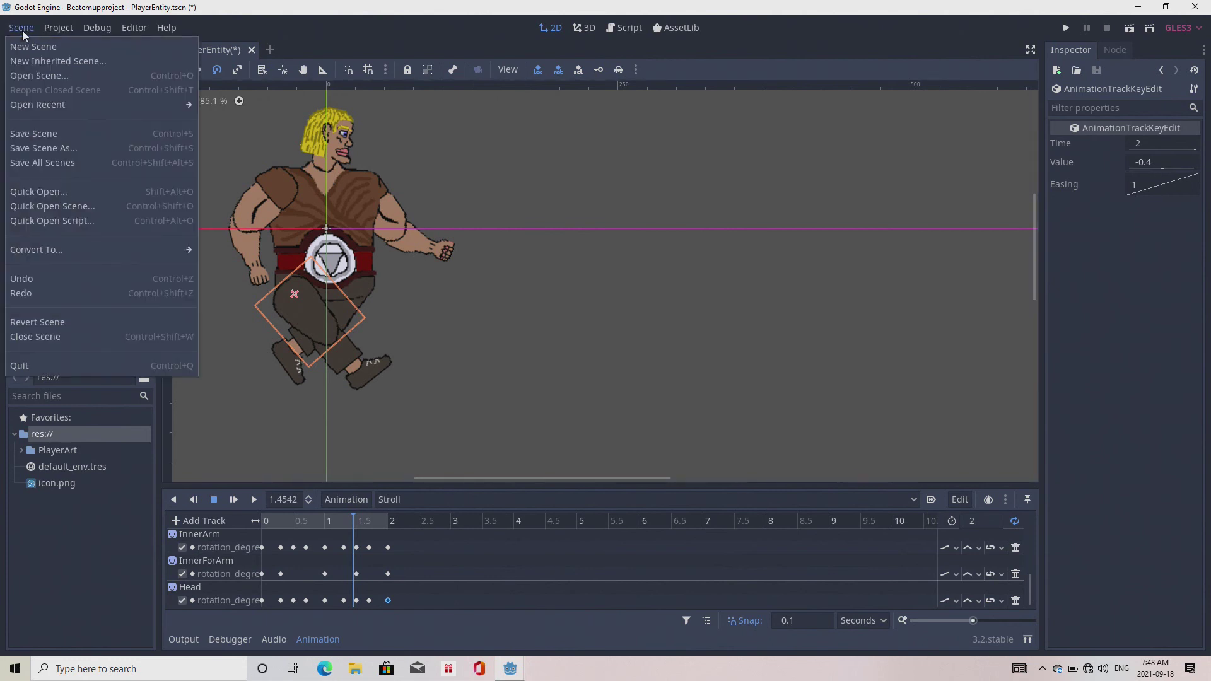
{"action": "left_click", "coordinate": [24, 138]}
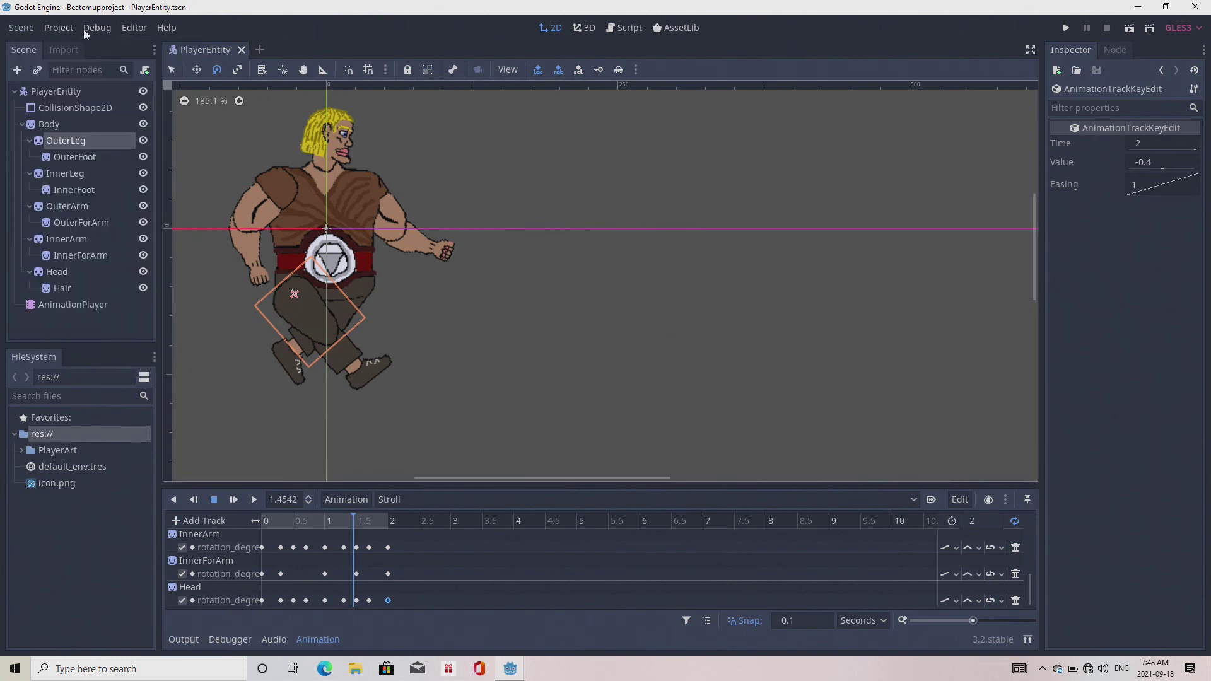
Step: Quit to the project list and open the Tales of an Old World project for editing
{"action": "left_click", "coordinate": [63, 29]}
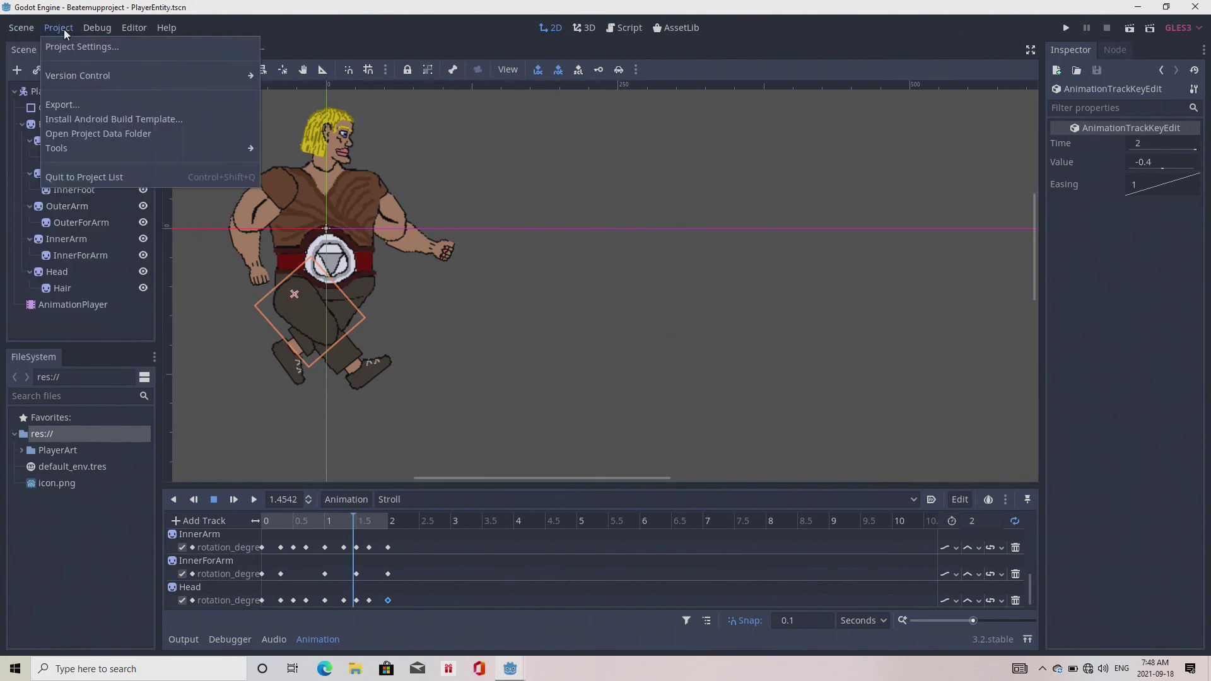
{"action": "left_click", "coordinate": [60, 179]}
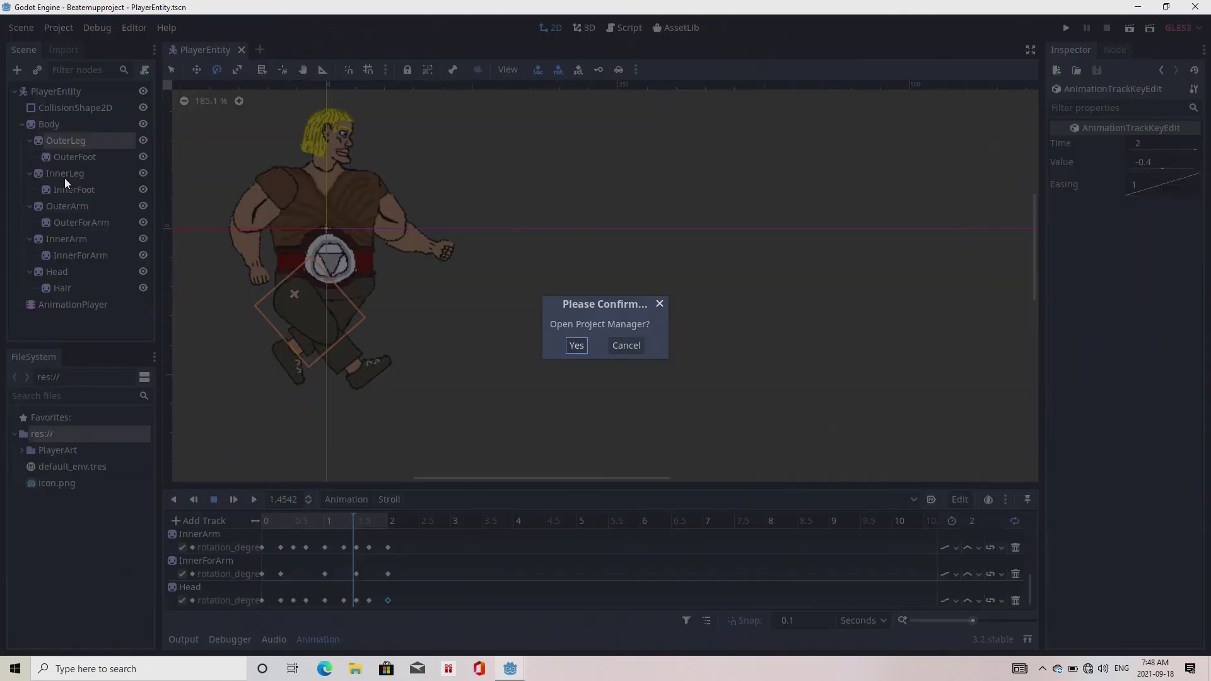
{"action": "left_click", "coordinate": [574, 346]}
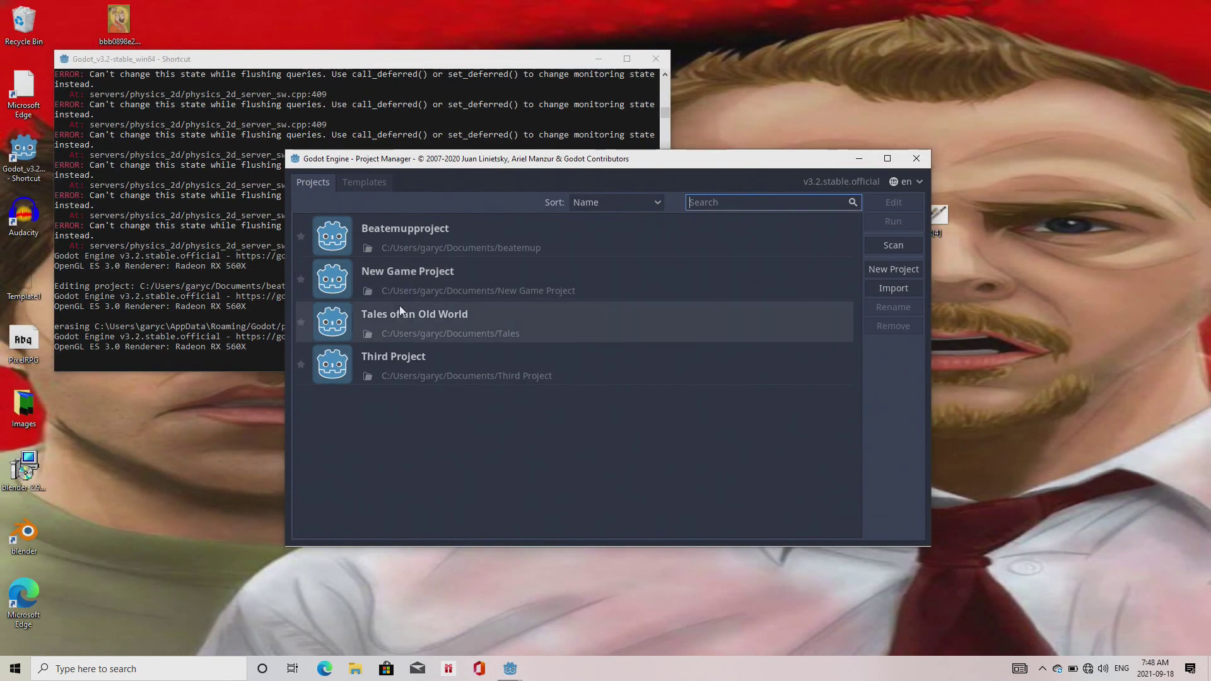
{"action": "left_click", "coordinate": [394, 319]}
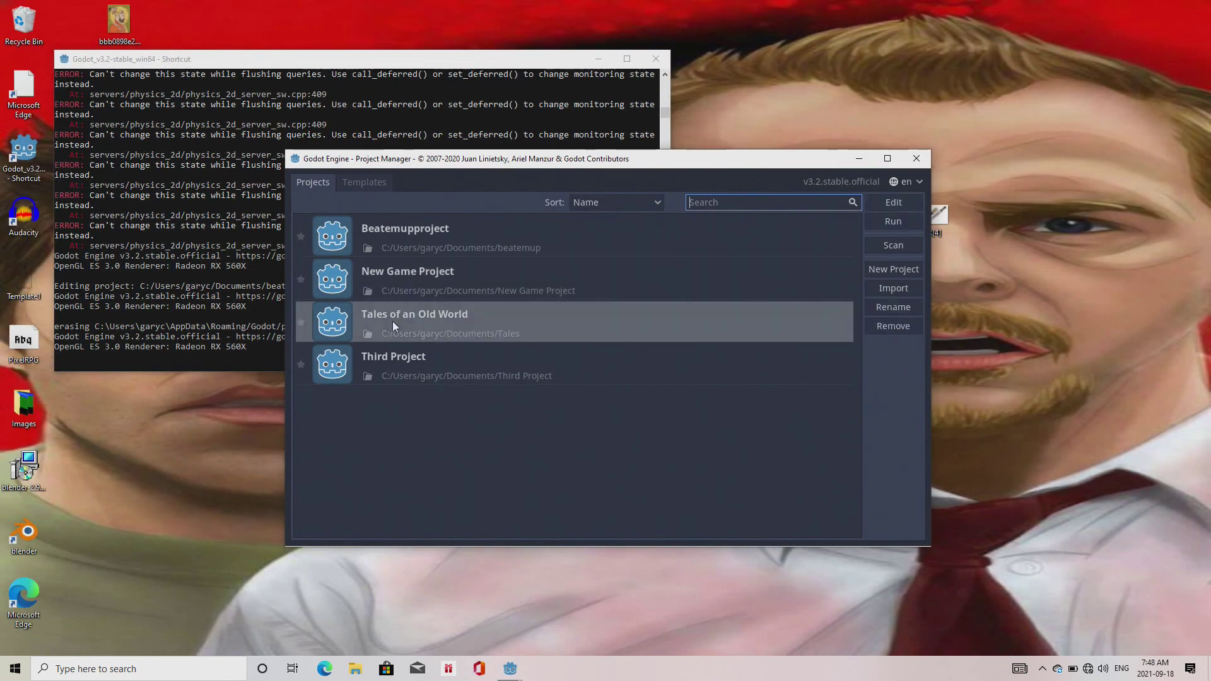
{"action": "left_click", "coordinate": [889, 203]}
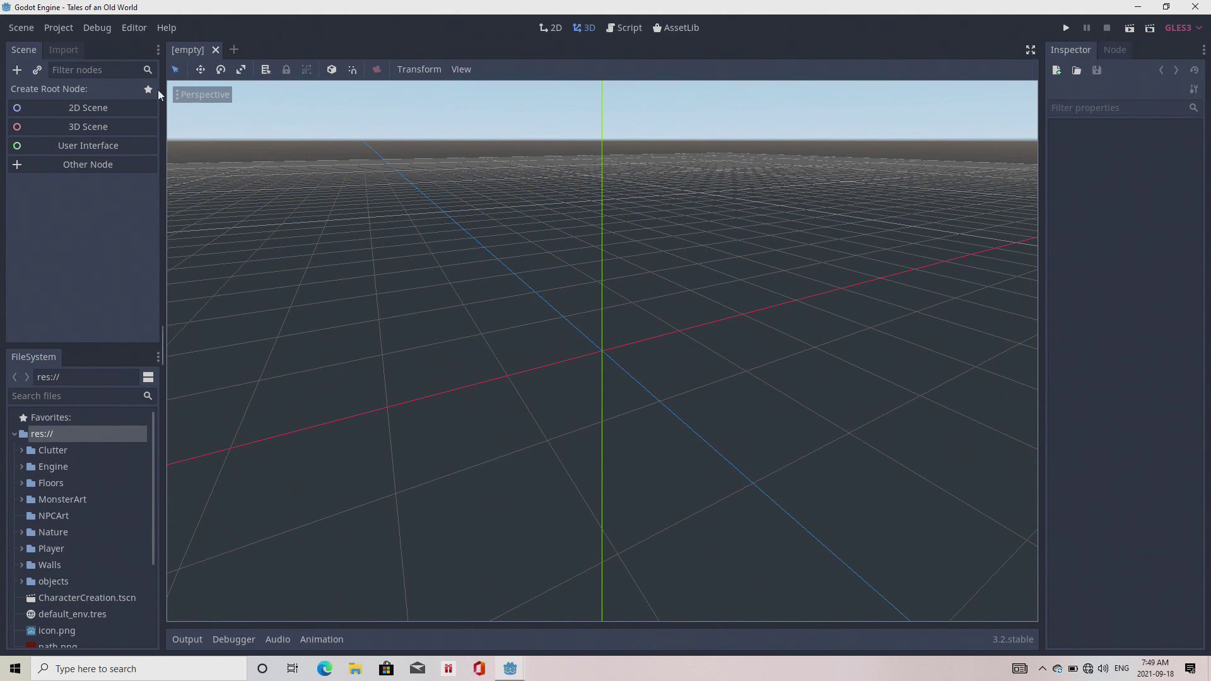
Step: Open the World.tscn scene and run it to view the game, closing the game window when done
{"action": "left_click", "coordinate": [20, 34]}
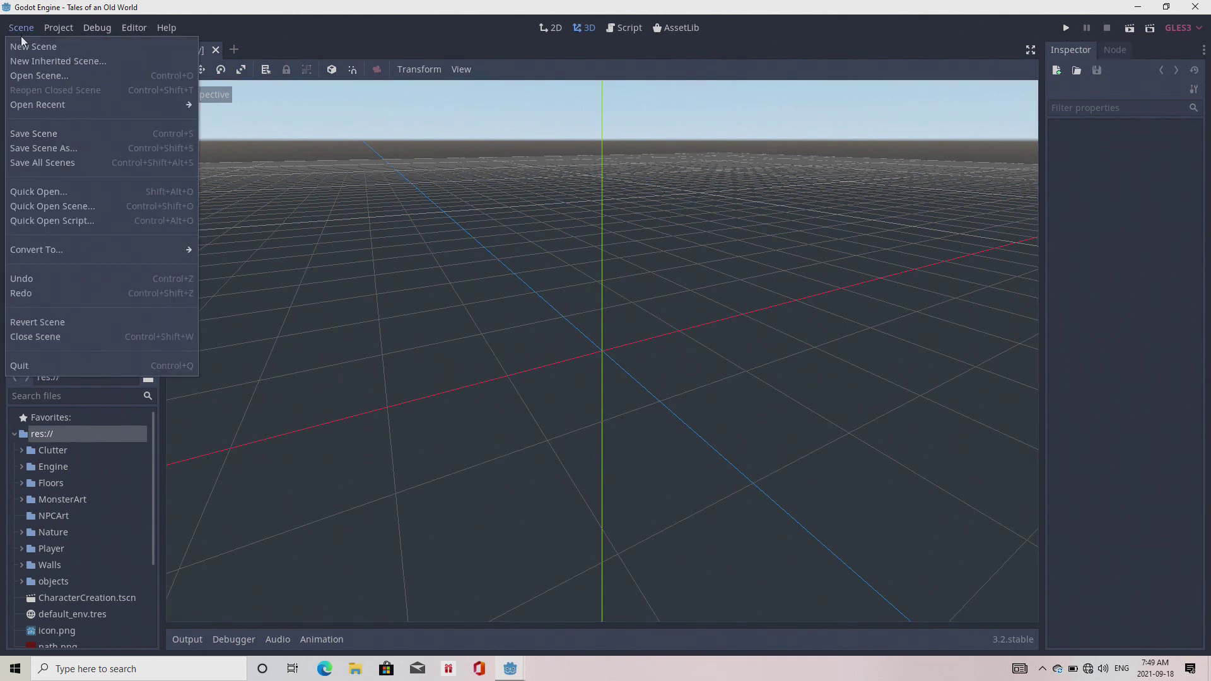
{"action": "left_click", "coordinate": [23, 77]}
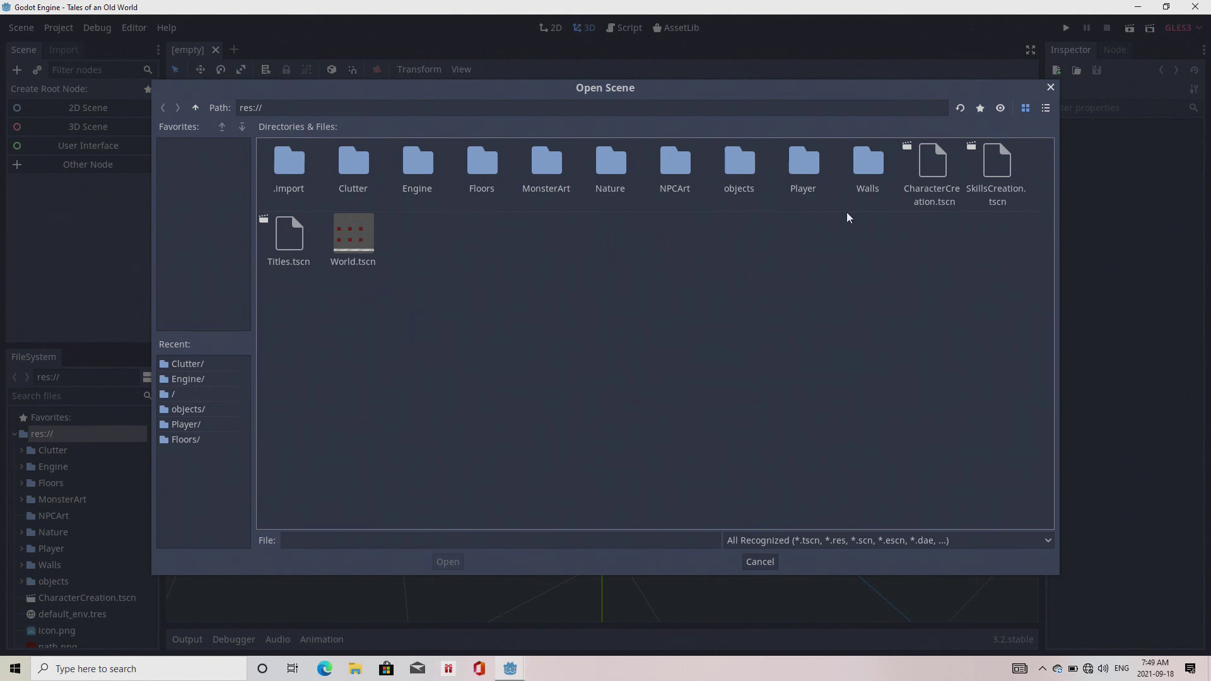
{"action": "left_click", "coordinate": [355, 235]}
{"action": "left_click", "coordinate": [449, 562]}
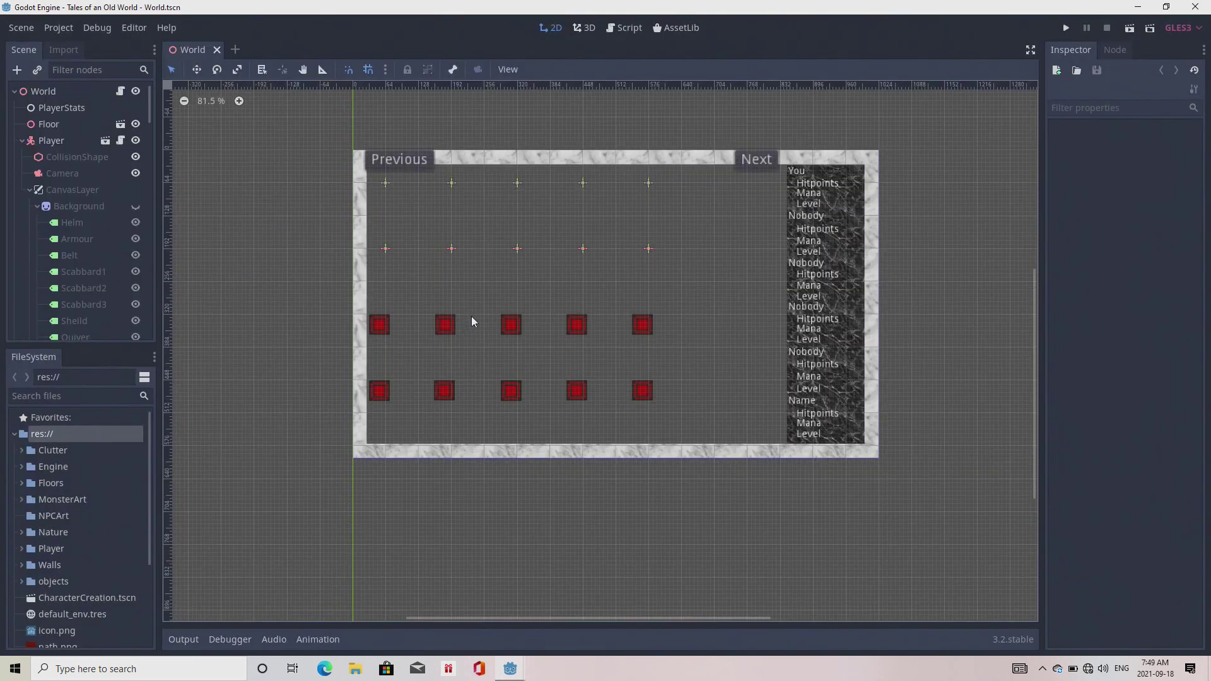
{"action": "left_click", "coordinate": [1129, 29]}
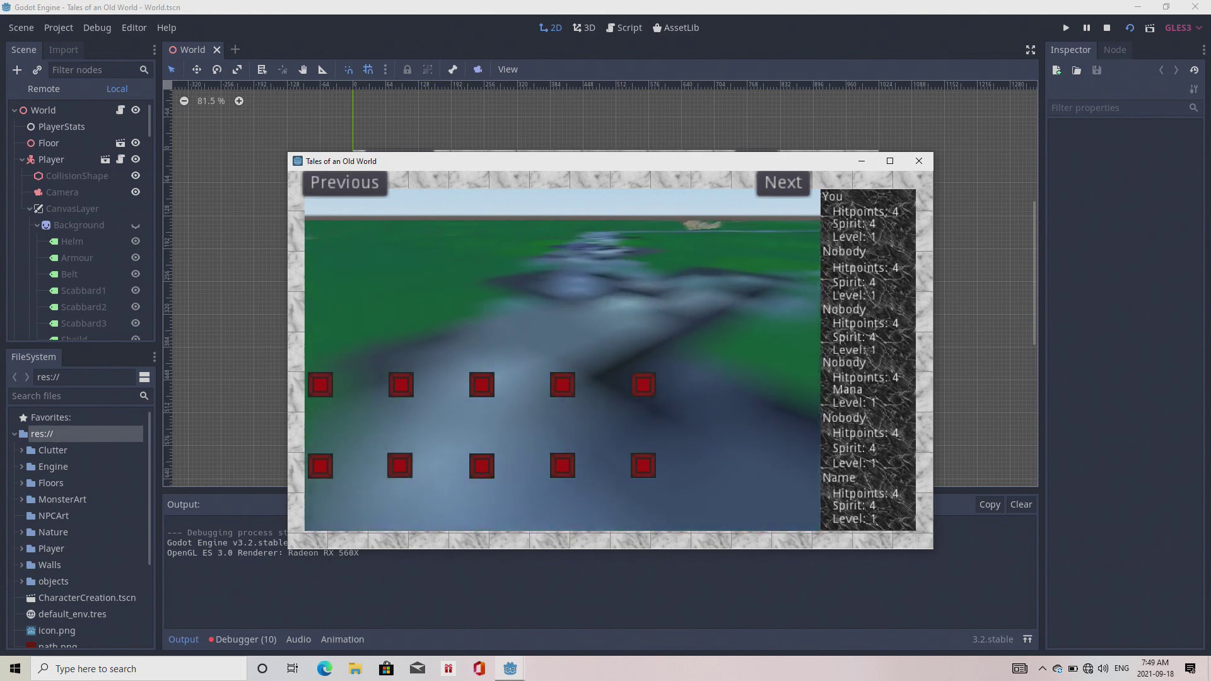
{"action": "key", "text": "alt+F4"}
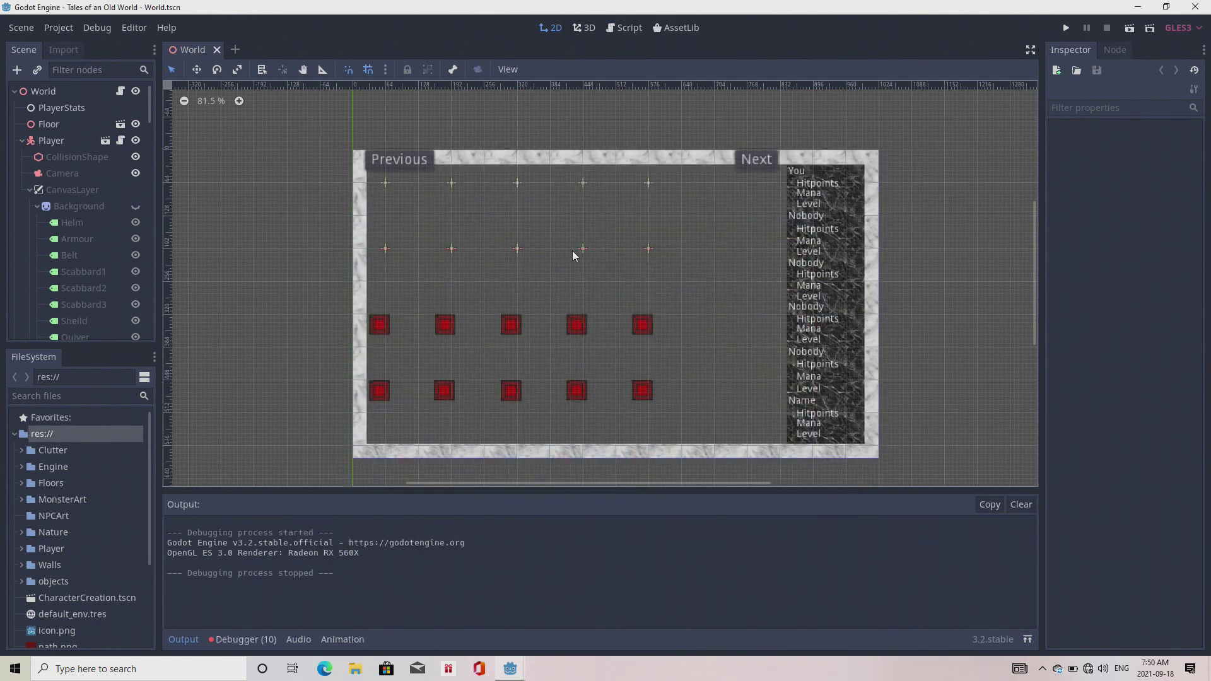
Step: Quit to the project list and open Third Project for editing
{"action": "left_click", "coordinate": [59, 28]}
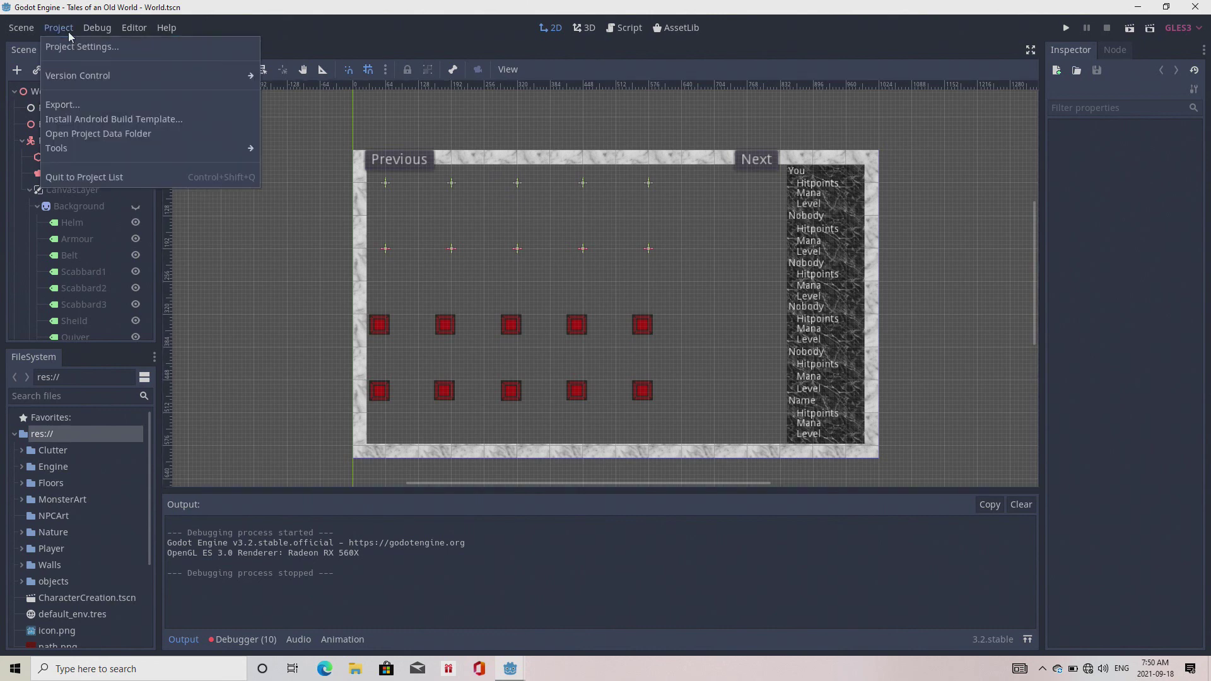
{"action": "left_click", "coordinate": [76, 178]}
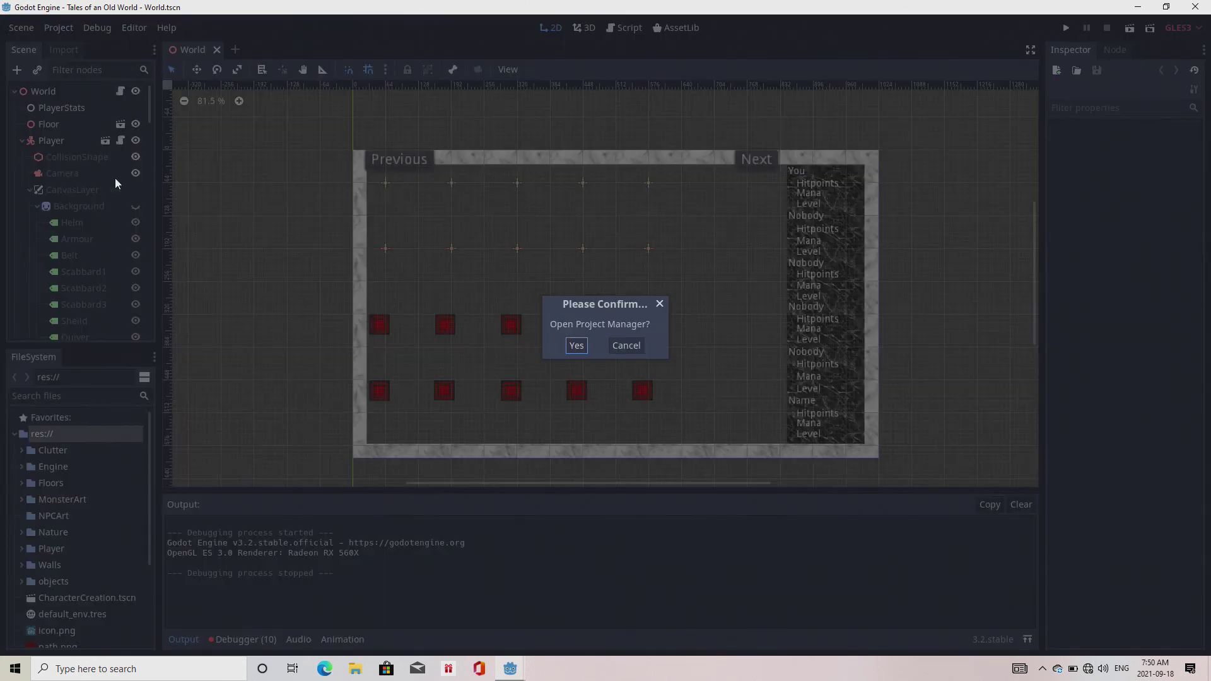
{"action": "left_click", "coordinate": [575, 345]}
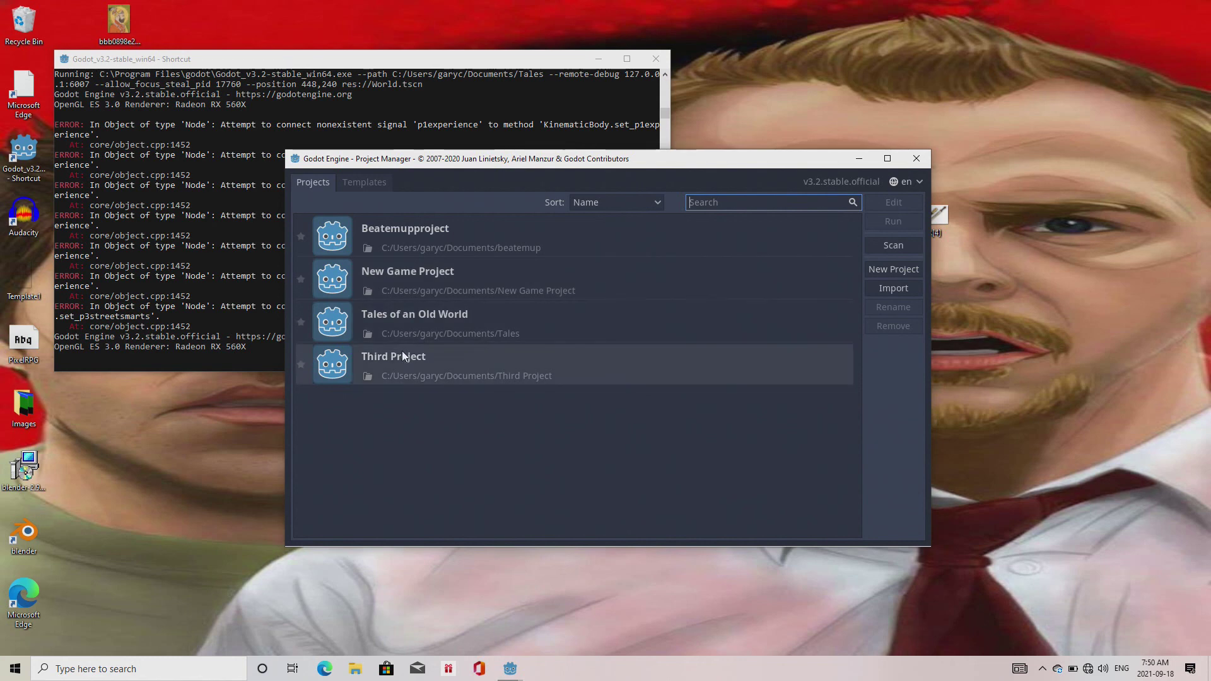
{"action": "left_click", "coordinate": [393, 376]}
{"action": "left_click", "coordinate": [899, 199]}
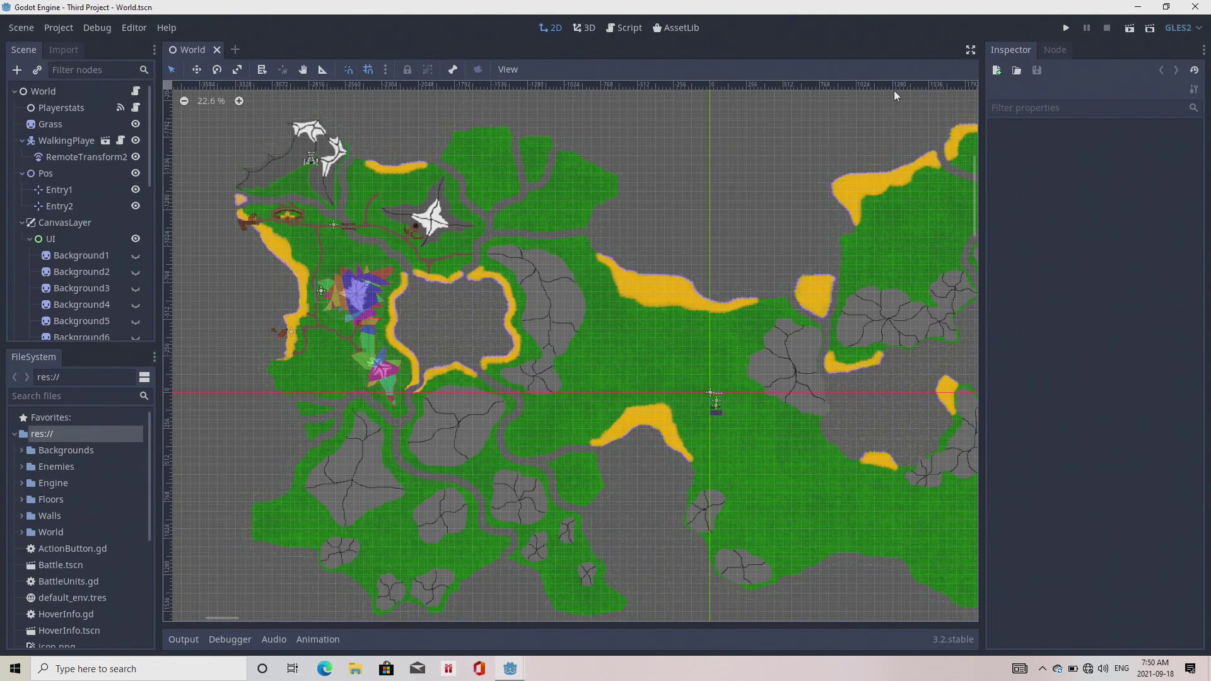
Step: Run Third Project and walk the player character up and to the right along the sand until an enemy encounter starts
{"action": "left_click", "coordinate": [1065, 28]}
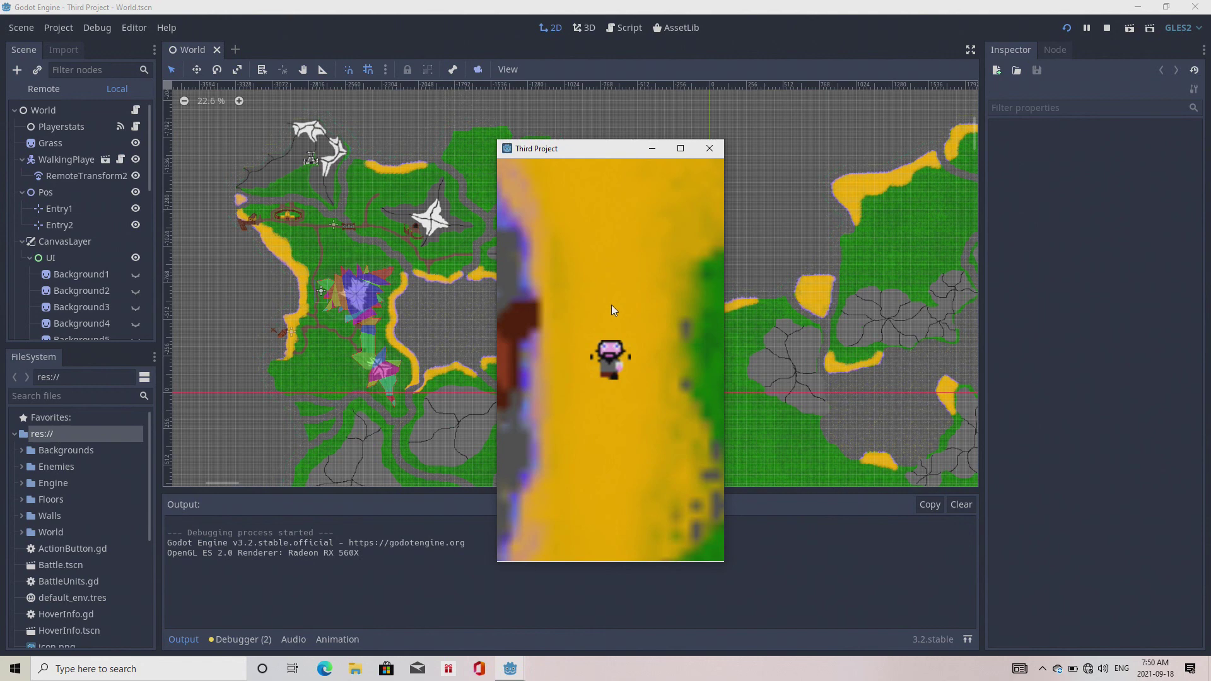
{"action": "key", "text": "Up"}
{"action": "key", "text": "Up"}
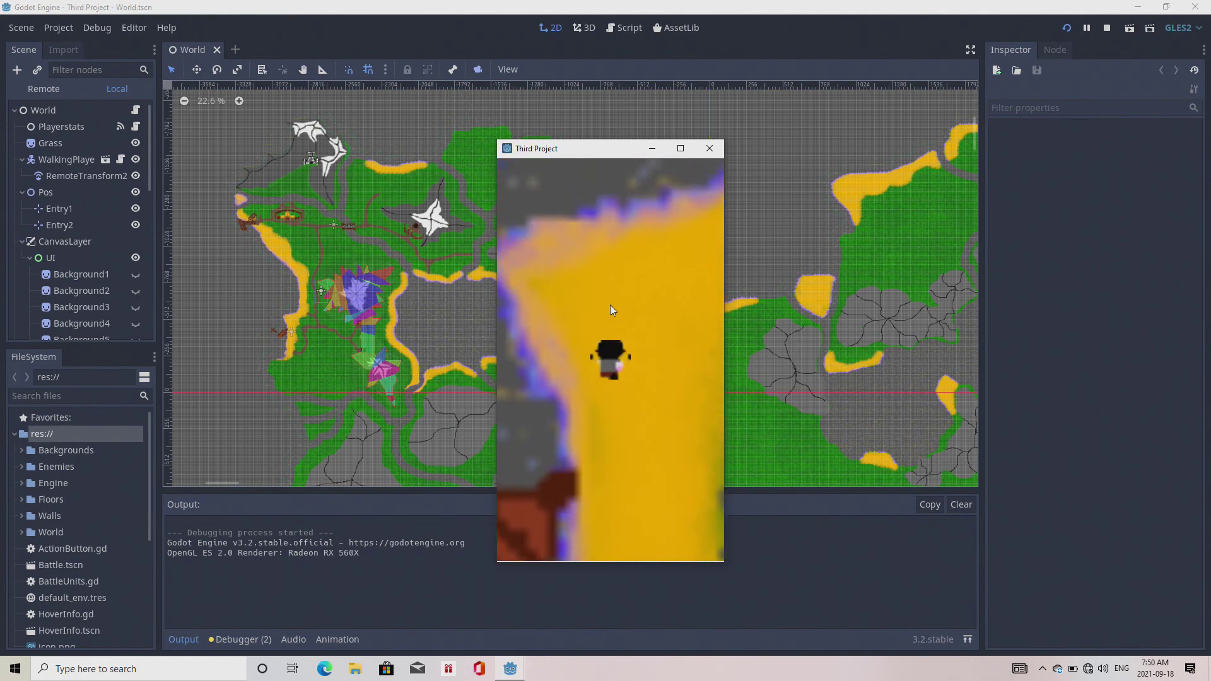
{"action": "key", "text": "Up"}
{"action": "key", "text": "Right"}
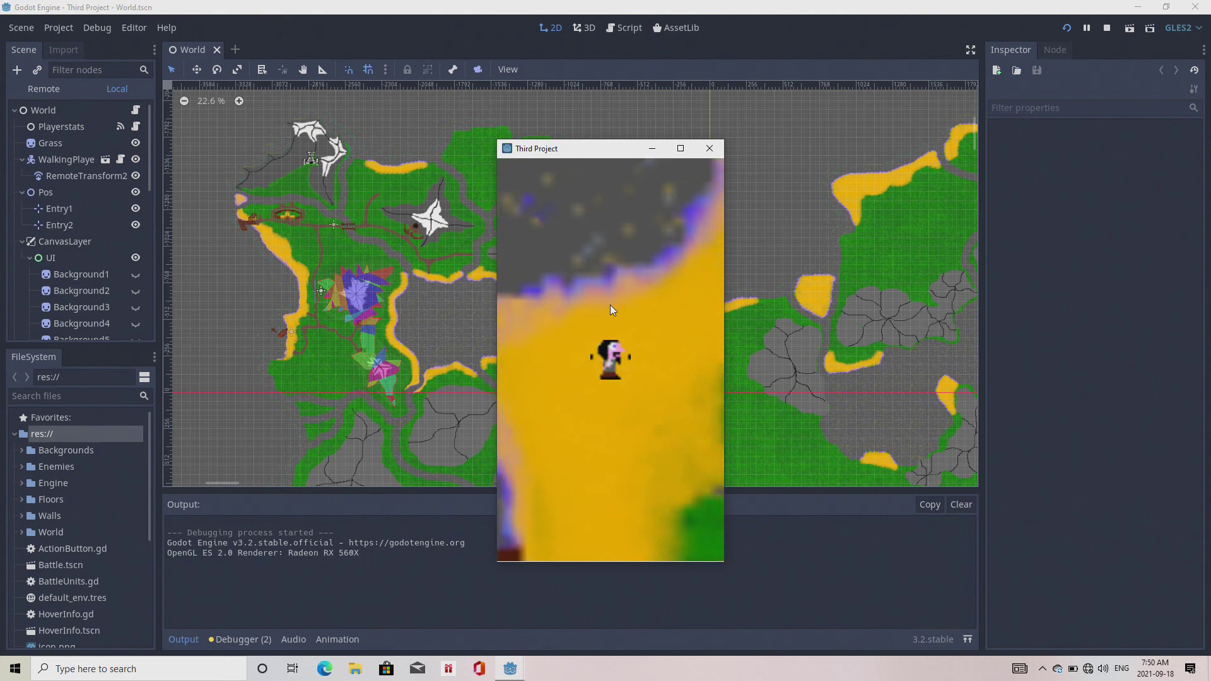
{"action": "key", "text": "Right"}
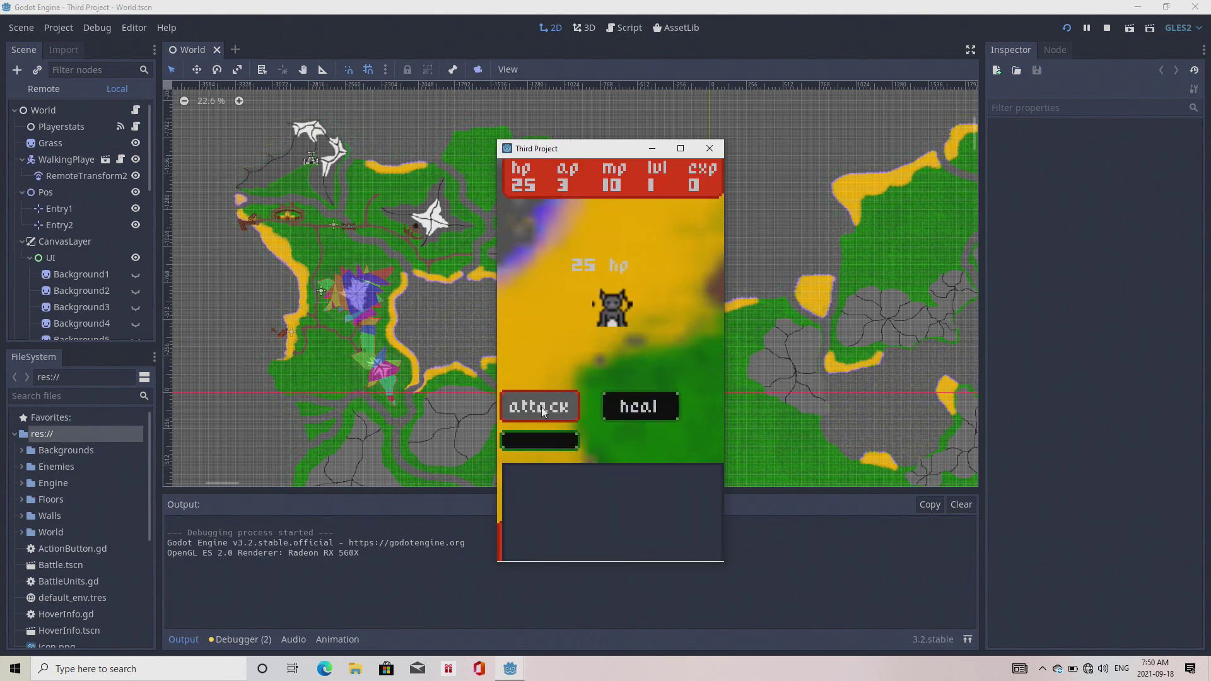
Step: Attack the encountered enemy turn after turn until it is defeated, and close the battle screen
{"action": "left_click", "coordinate": [532, 406]}
{"action": "left_click", "coordinate": [532, 407]}
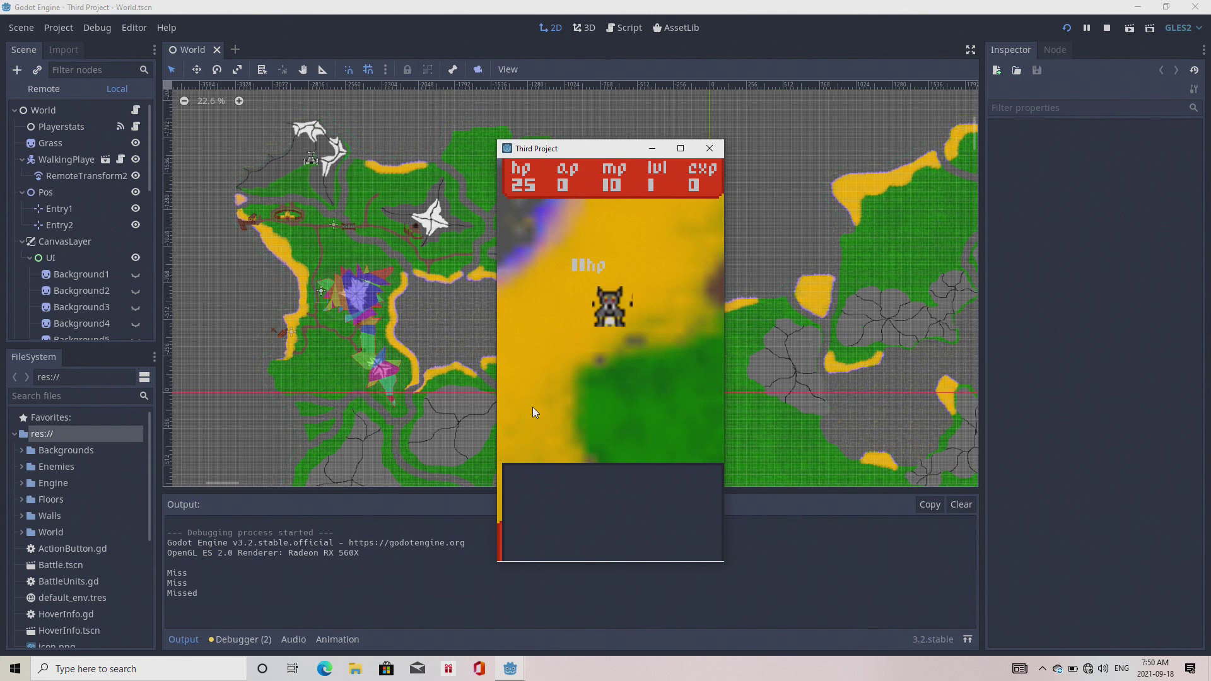
{"action": "left_click", "coordinate": [532, 407]}
{"action": "left_click", "coordinate": [532, 407]}
{"action": "left_click", "coordinate": [532, 407]}
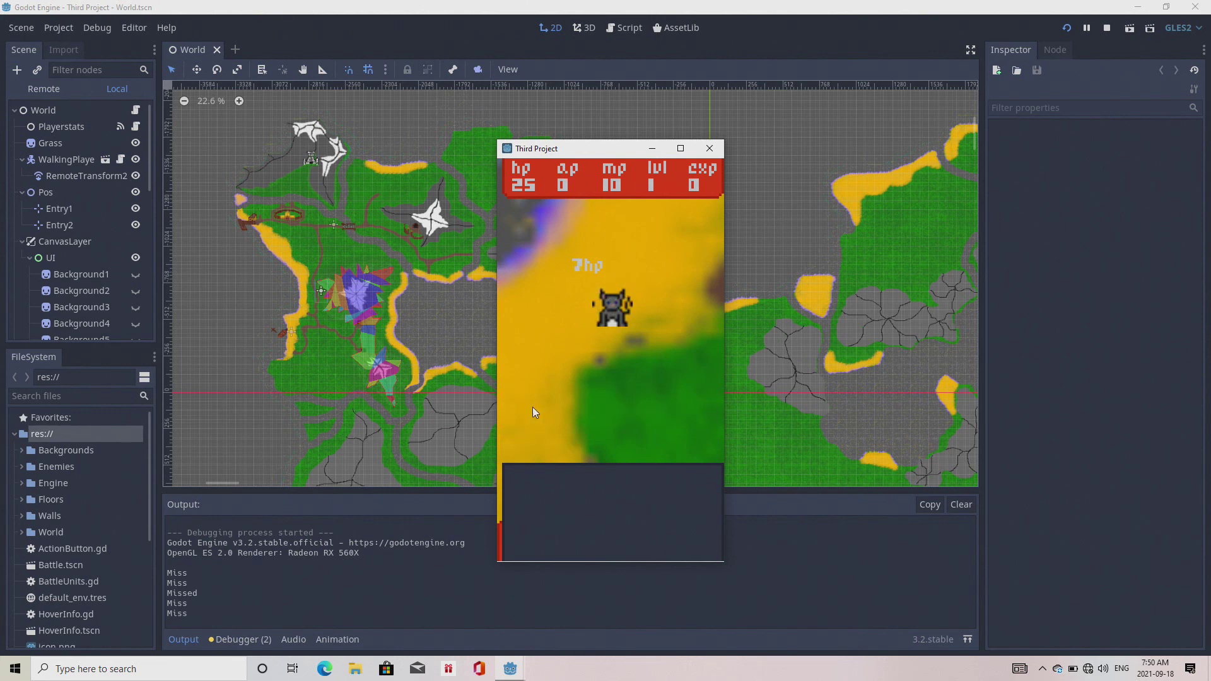
{"action": "left_click", "coordinate": [533, 407]}
{"action": "left_click", "coordinate": [532, 407]}
{"action": "left_click", "coordinate": [532, 407]}
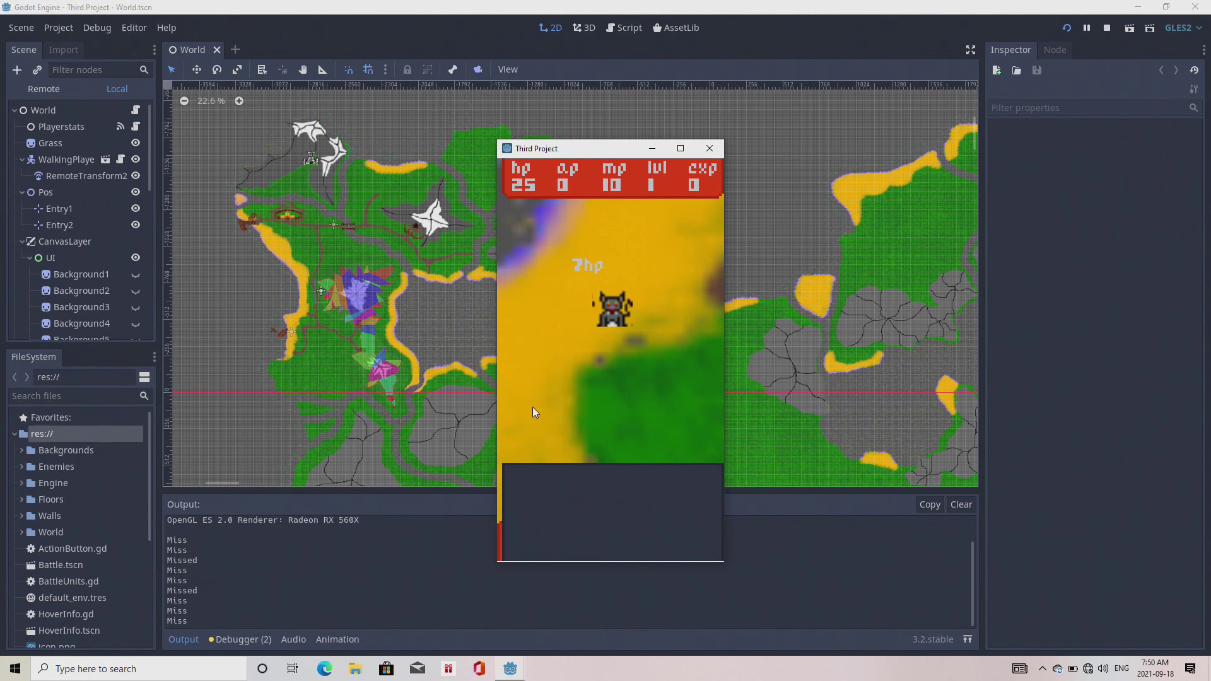
{"action": "left_click", "coordinate": [532, 406]}
{"action": "left_click", "coordinate": [532, 407]}
{"action": "left_click", "coordinate": [532, 407]}
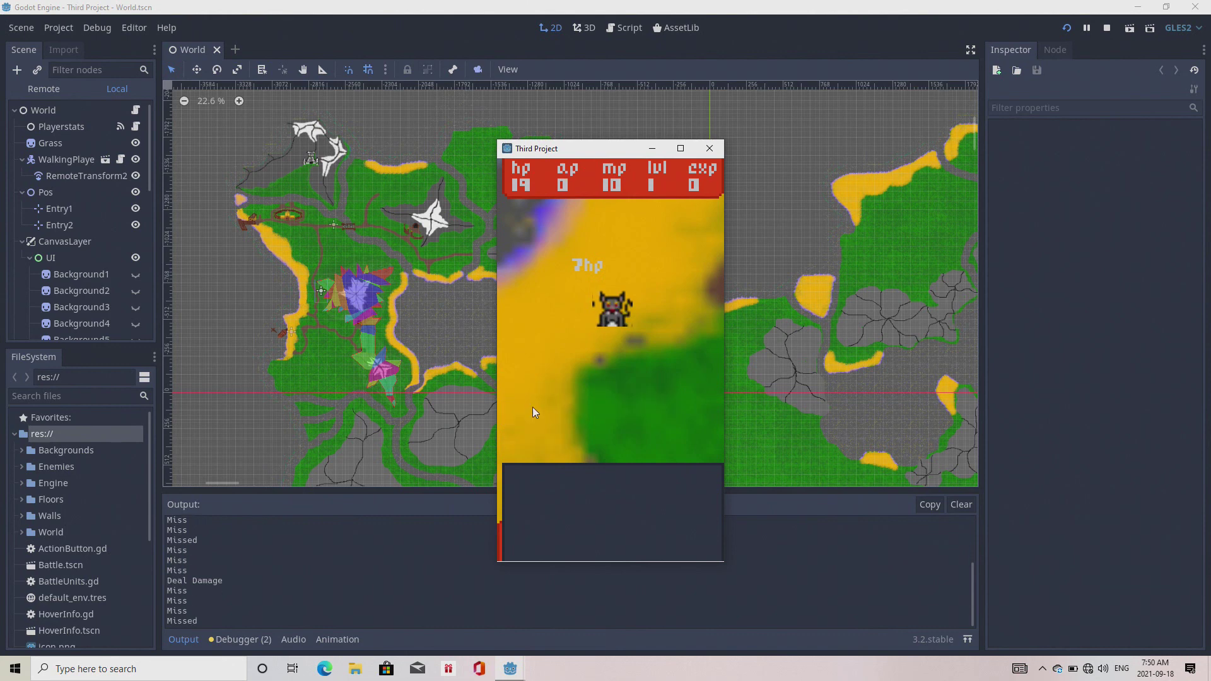
{"action": "left_click", "coordinate": [532, 407]}
{"action": "left_click", "coordinate": [532, 407]}
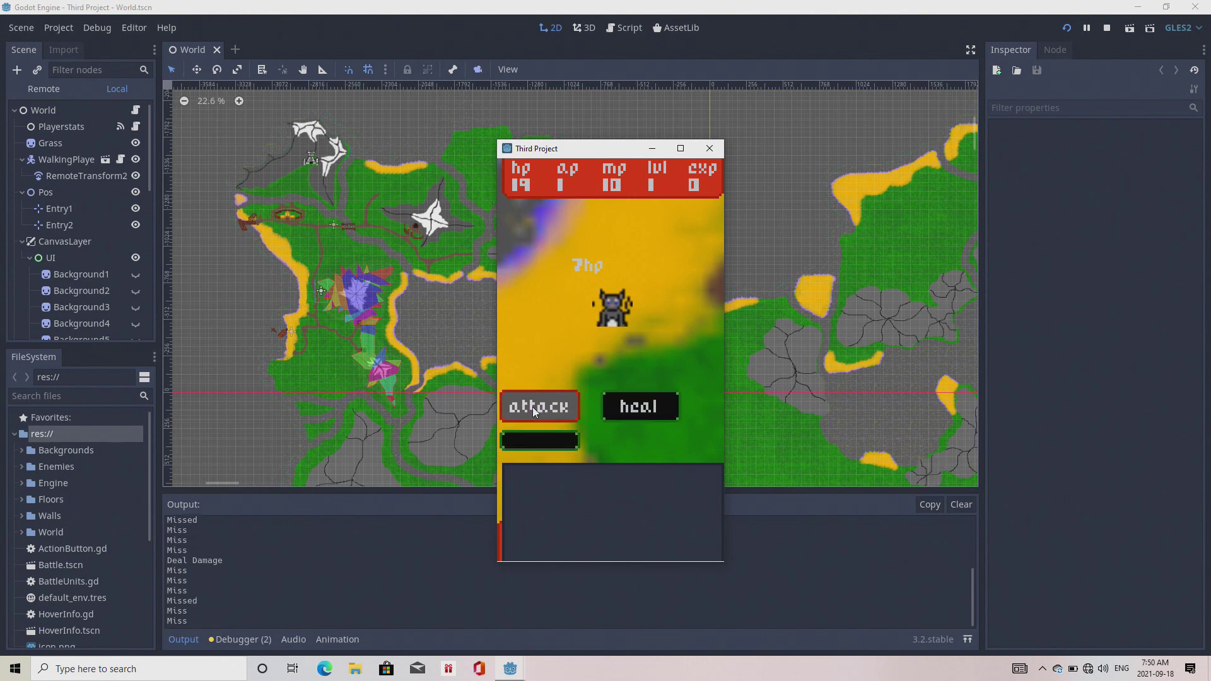
{"action": "left_click", "coordinate": [532, 407]}
{"action": "left_click", "coordinate": [532, 406]}
{"action": "left_click", "coordinate": [532, 406]}
{"action": "left_click", "coordinate": [532, 406]}
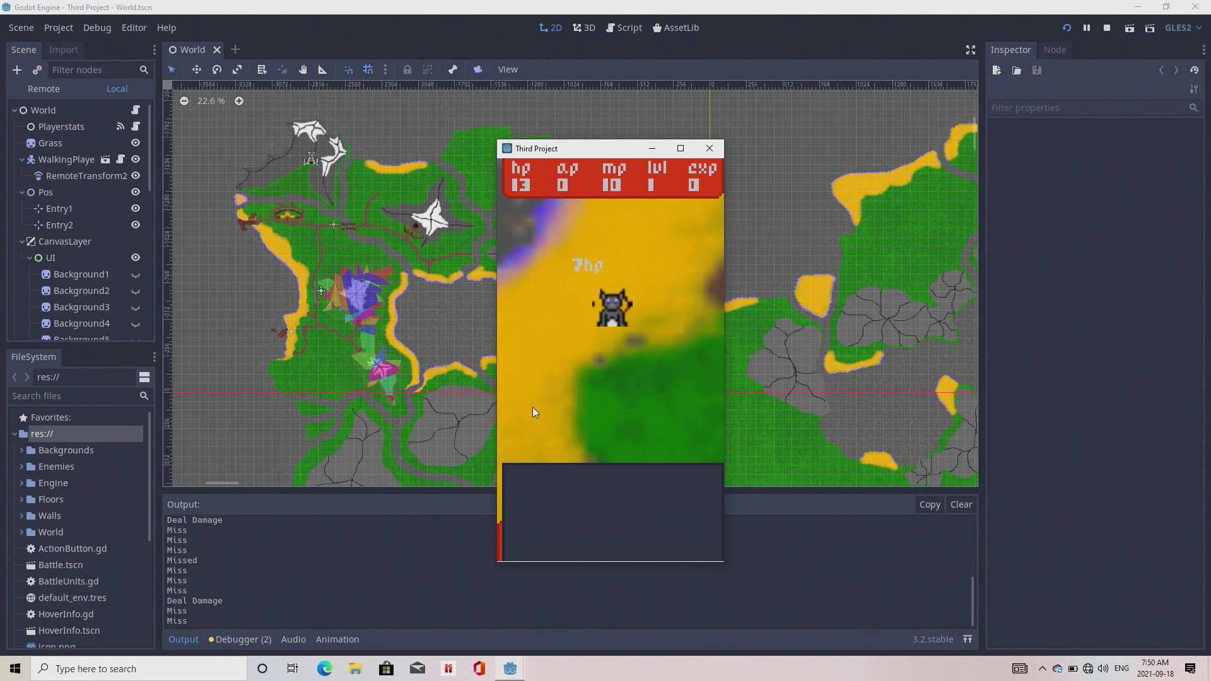
{"action": "left_click", "coordinate": [533, 407]}
{"action": "left_click", "coordinate": [532, 406]}
{"action": "left_click", "coordinate": [533, 407]}
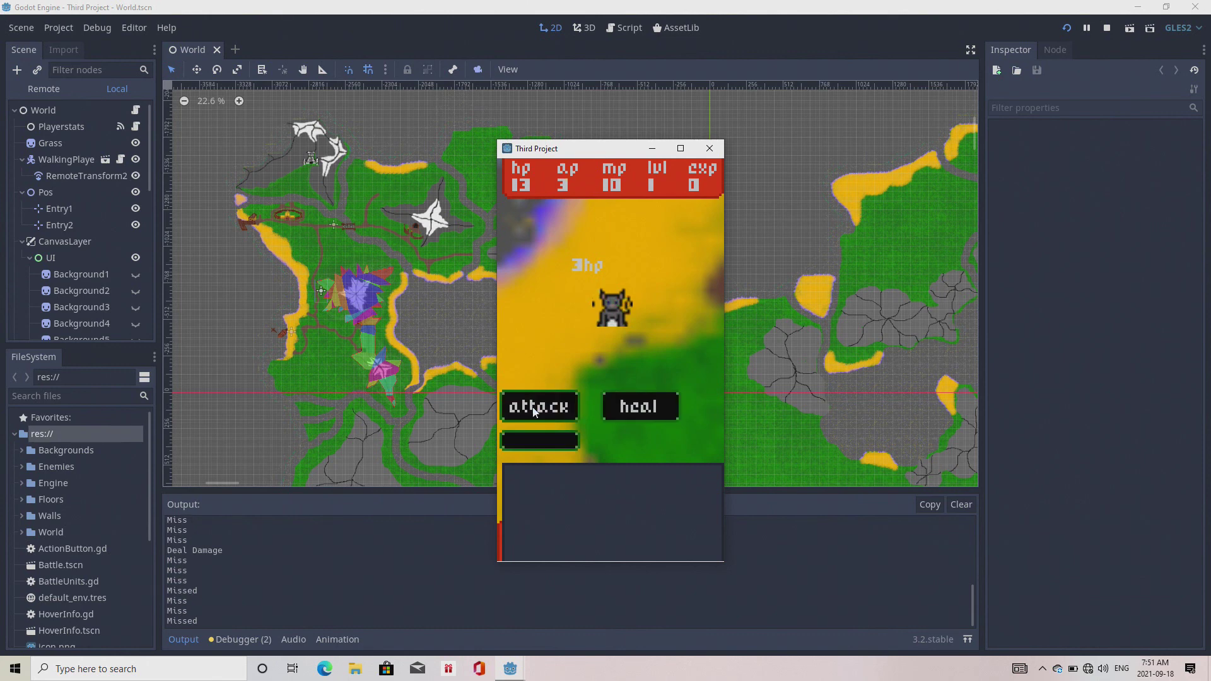
{"action": "left_click", "coordinate": [533, 409]}
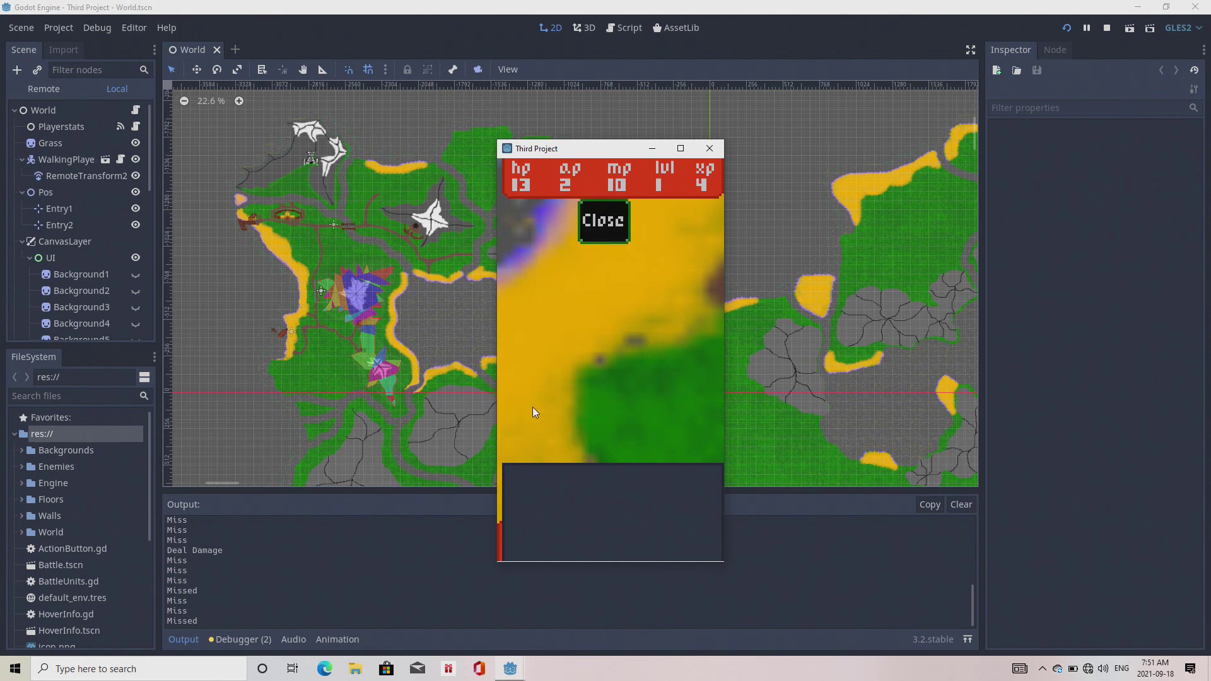
{"action": "left_click", "coordinate": [602, 225]}
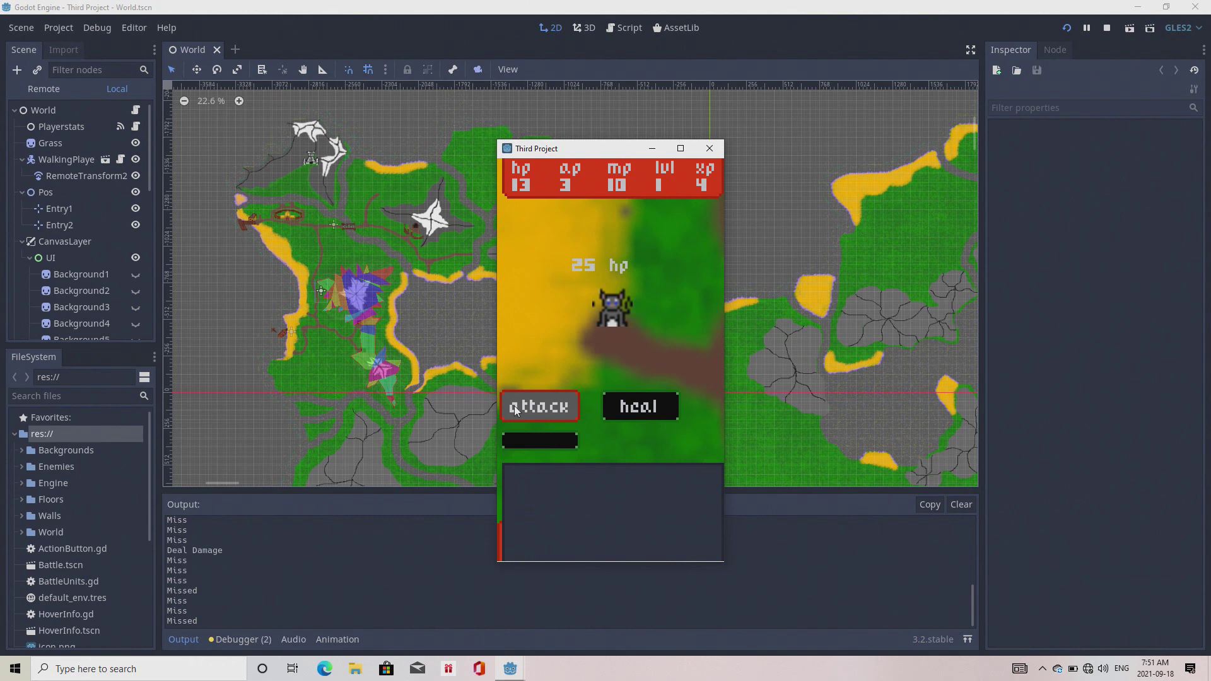
Step: Attack the enemy of the second encounter repeatedly with the available action points
{"action": "left_click", "coordinate": [529, 410]}
{"action": "left_click", "coordinate": [528, 410]}
{"action": "left_click", "coordinate": [528, 410]}
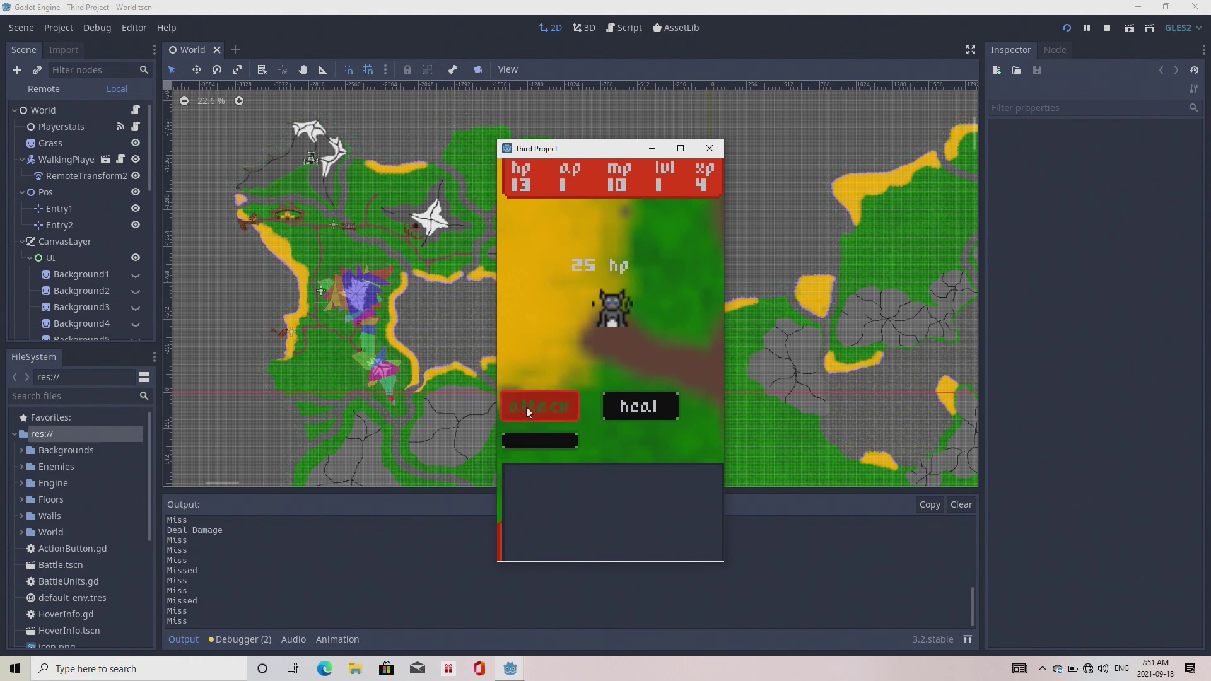